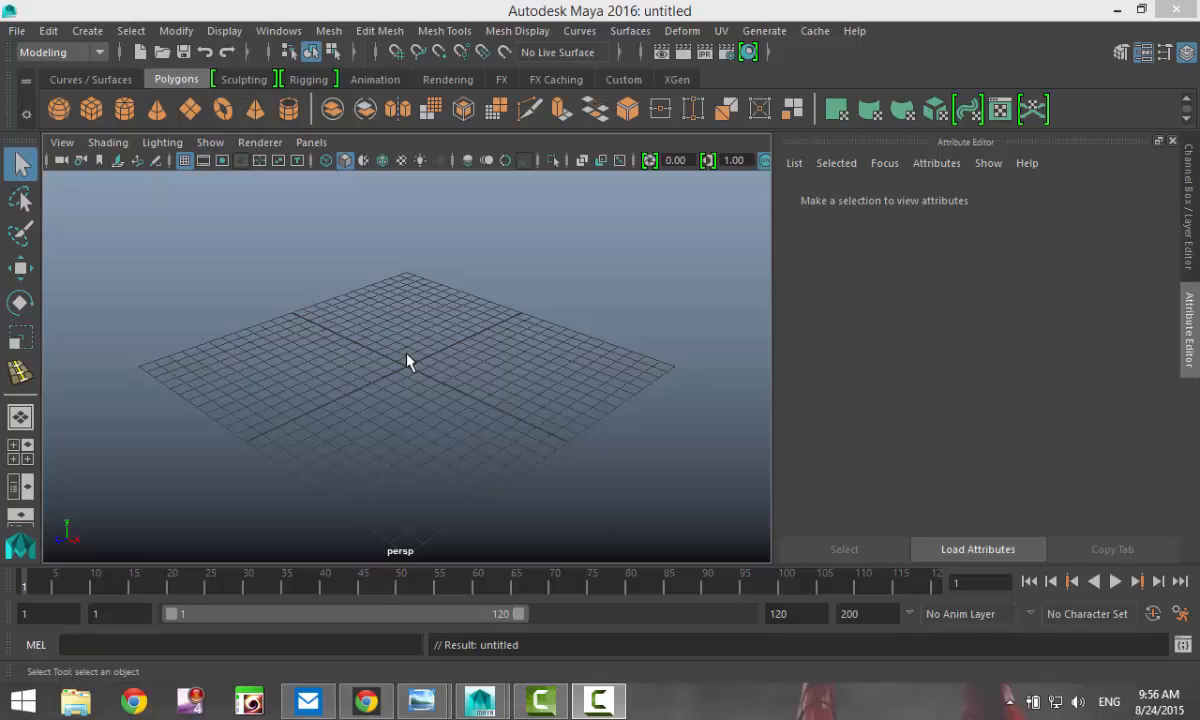
Import Zangetsu.jpg from the Desktop as an image plane in the front view
click(20, 451)
click(62, 361)
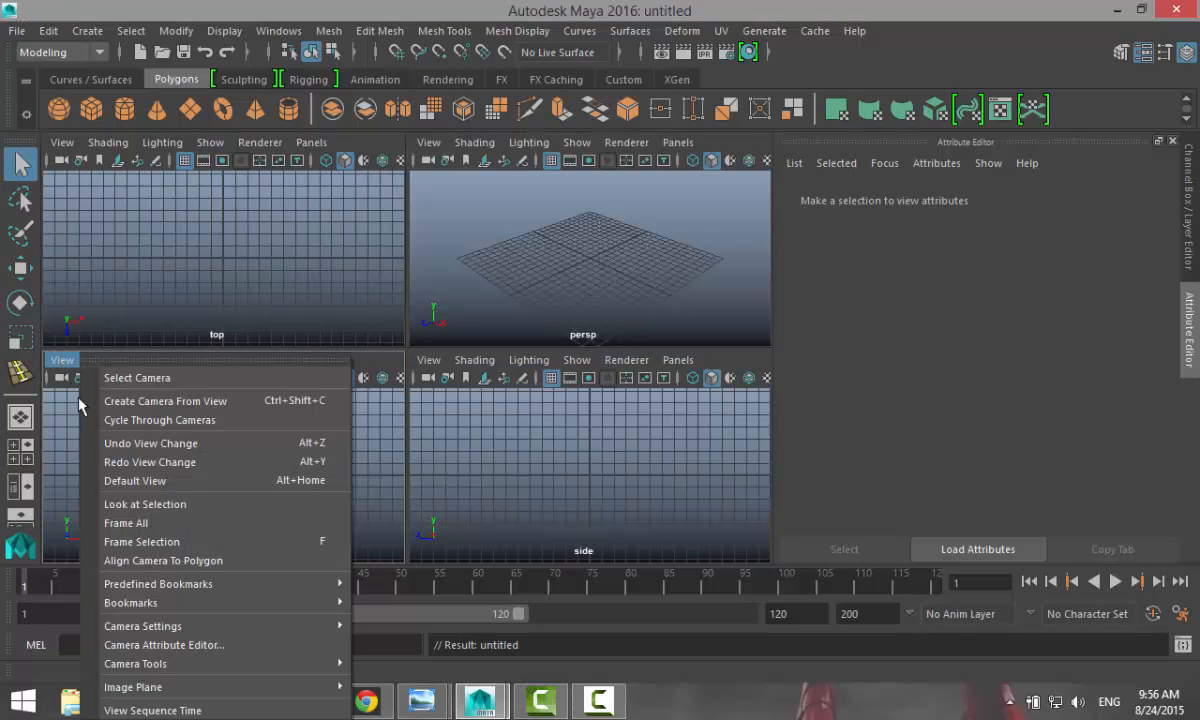
mouse_move(241, 664)
mouse_move(266, 690)
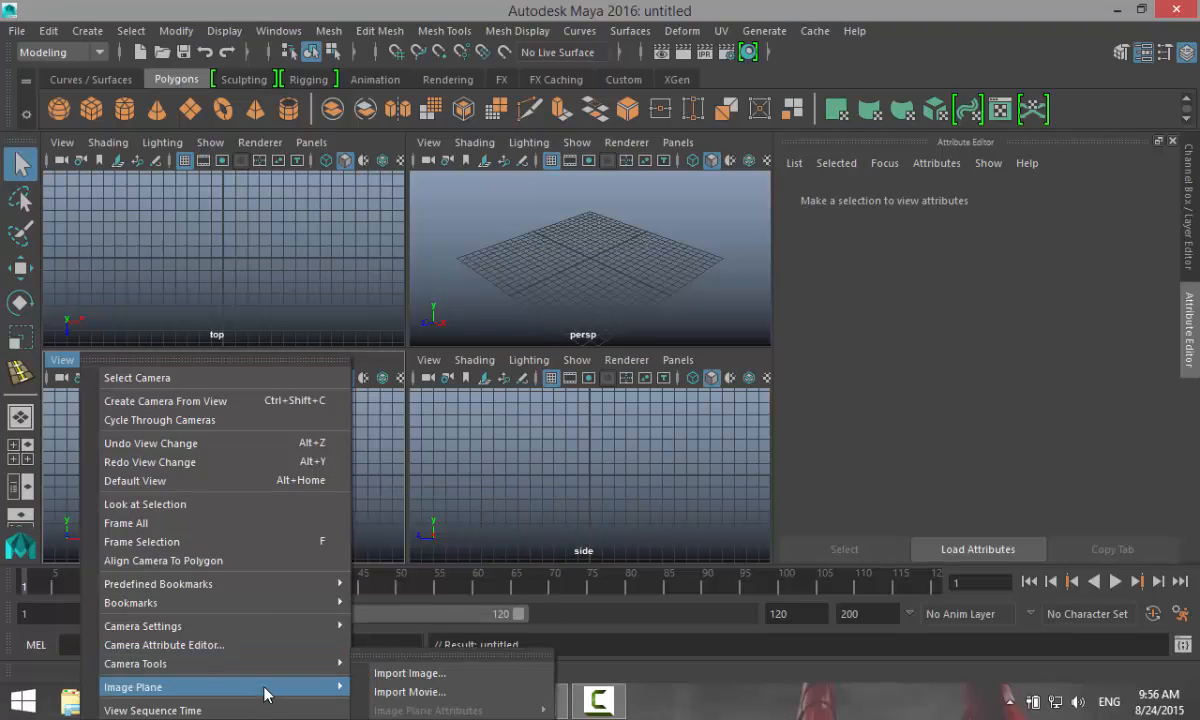
click(400, 688)
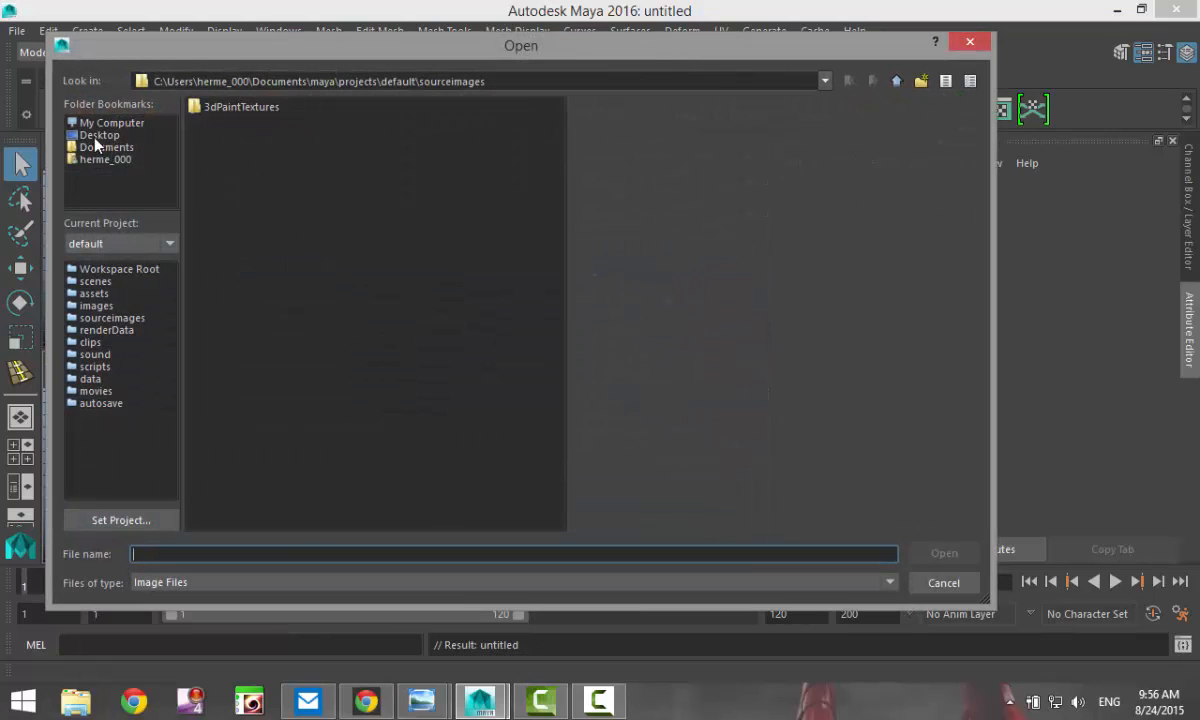
click(96, 136)
click(262, 440)
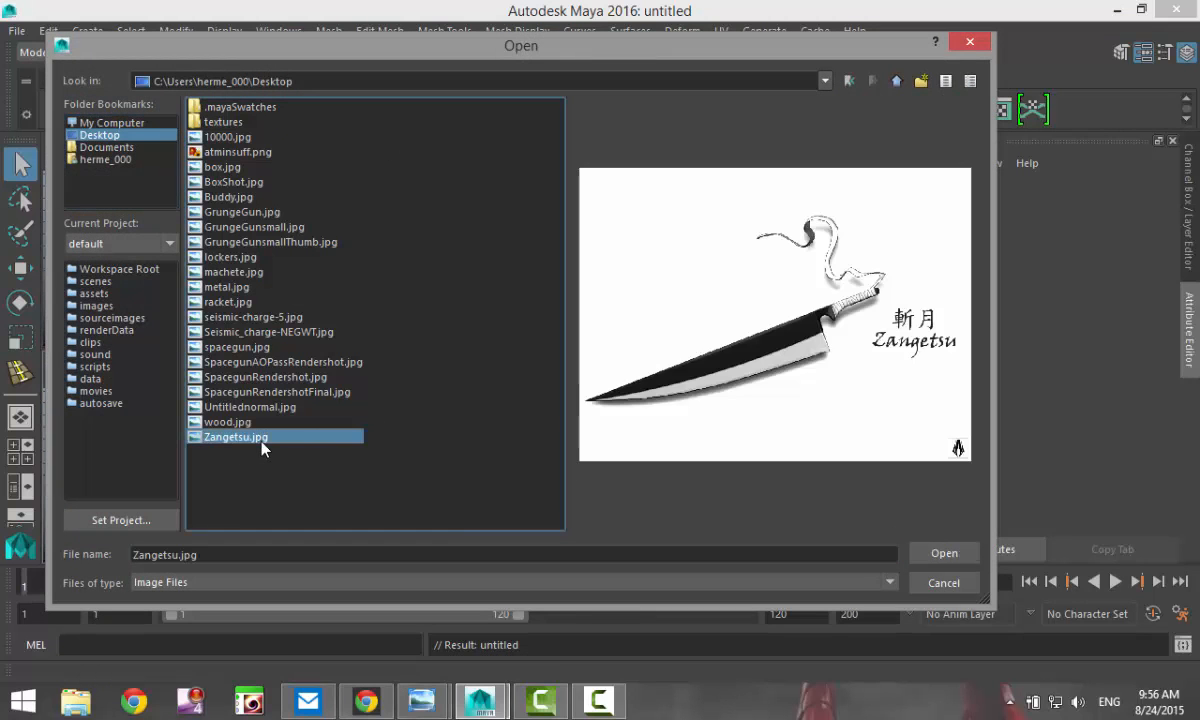
click(945, 553)
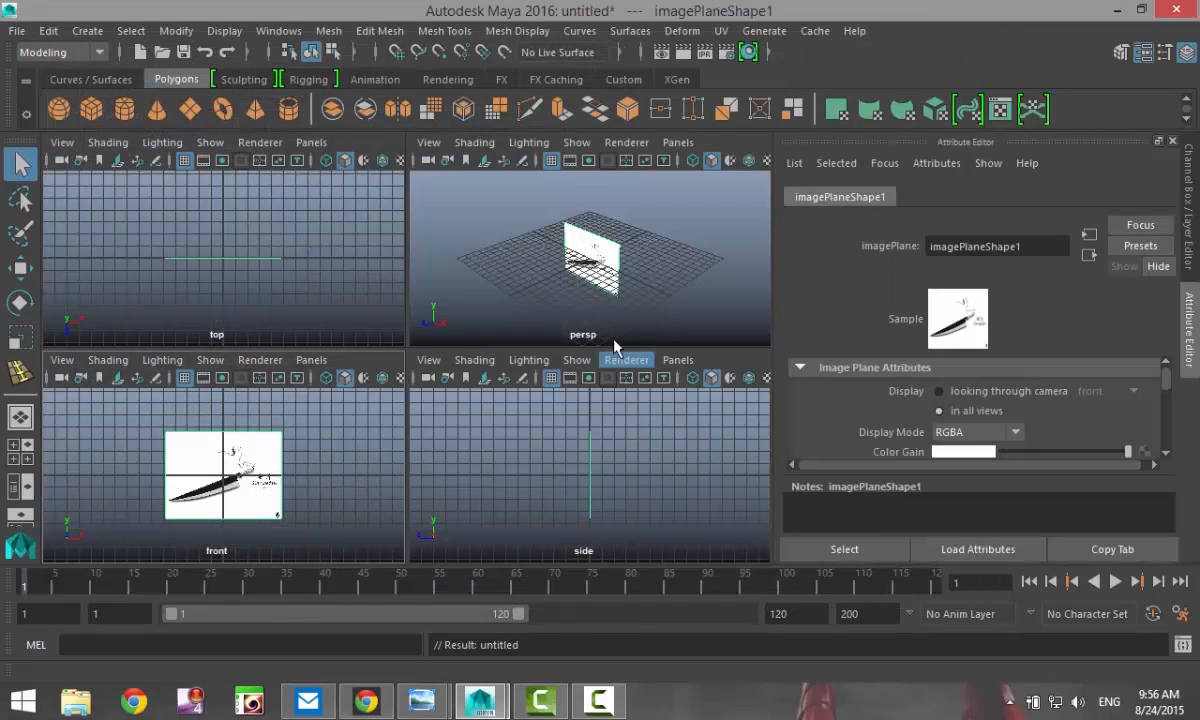
Scale the image plane up uniformly to about 2.5 and raise it above the grid
key(space)
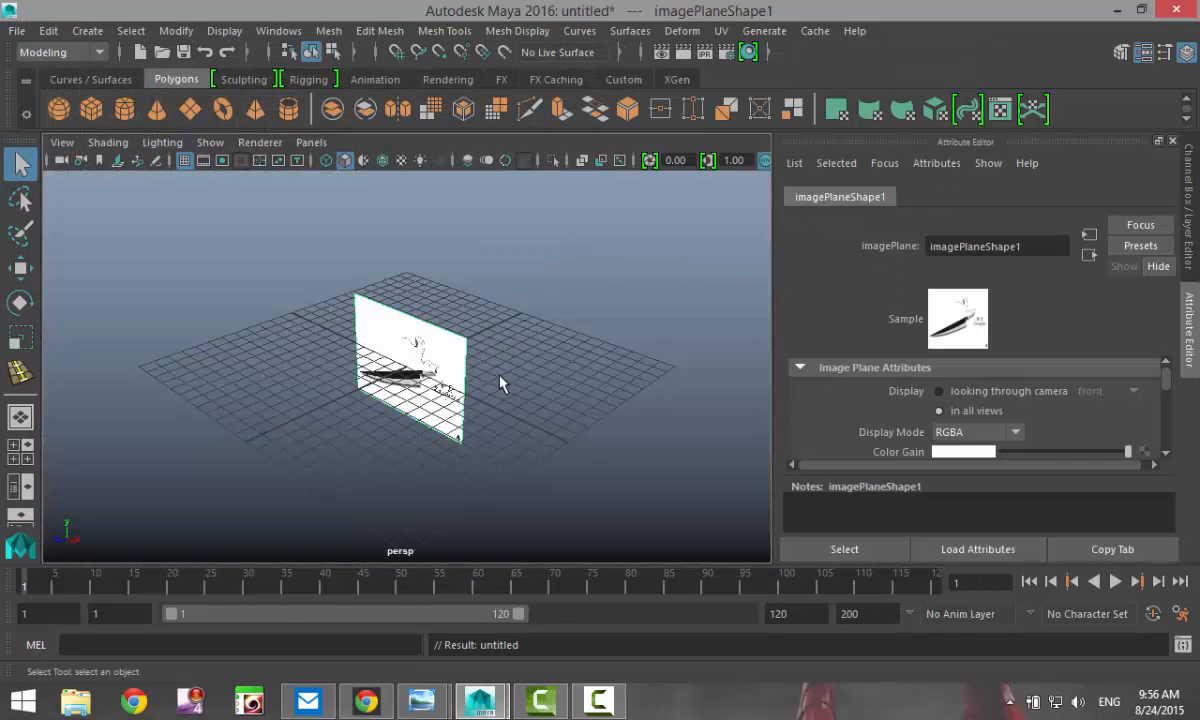
key(r)
drag(404, 368, 551, 416)
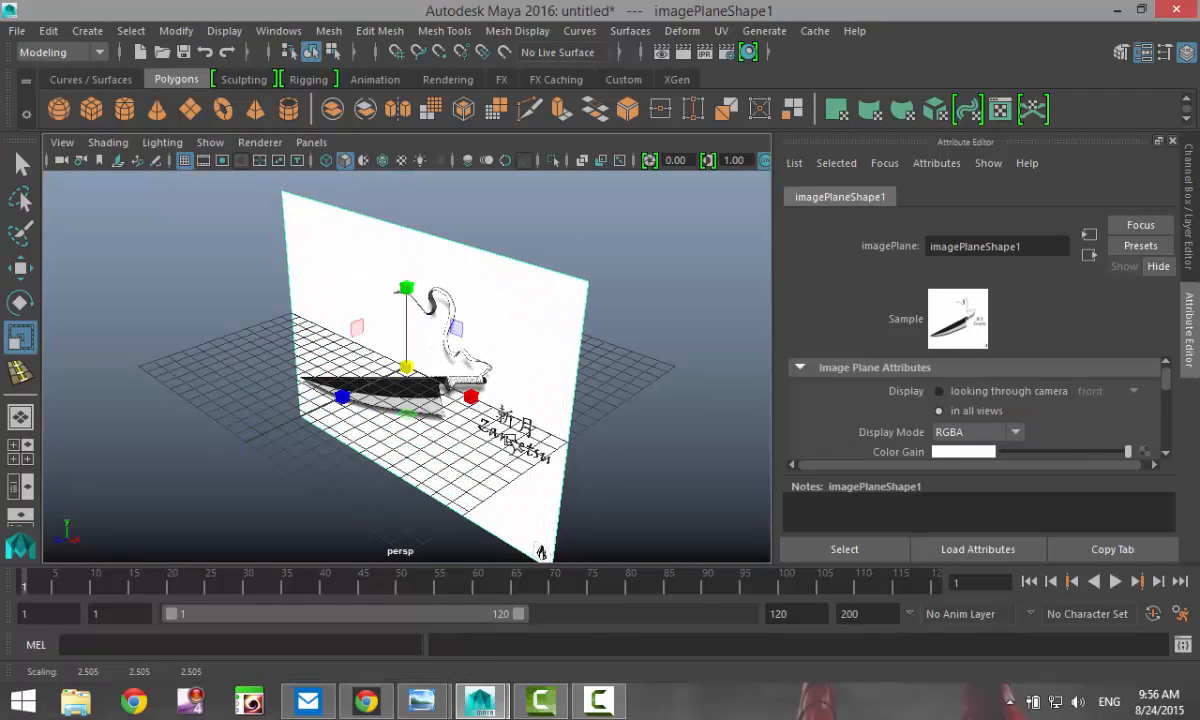
key(w)
drag(398, 268, 410, 130)
alt+drag(408, 435, 494, 503)
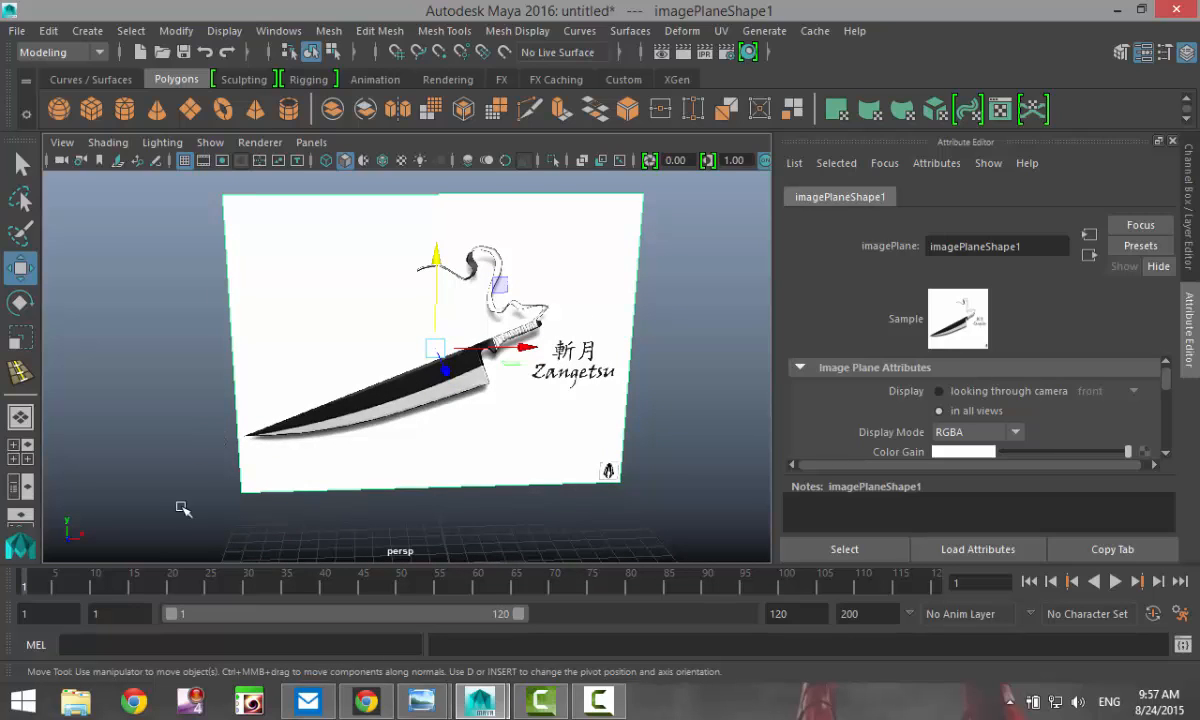
Rotate the image plane about 22 degrees clockwise in the front view so the sword's spine lies horizontal
click(22, 458)
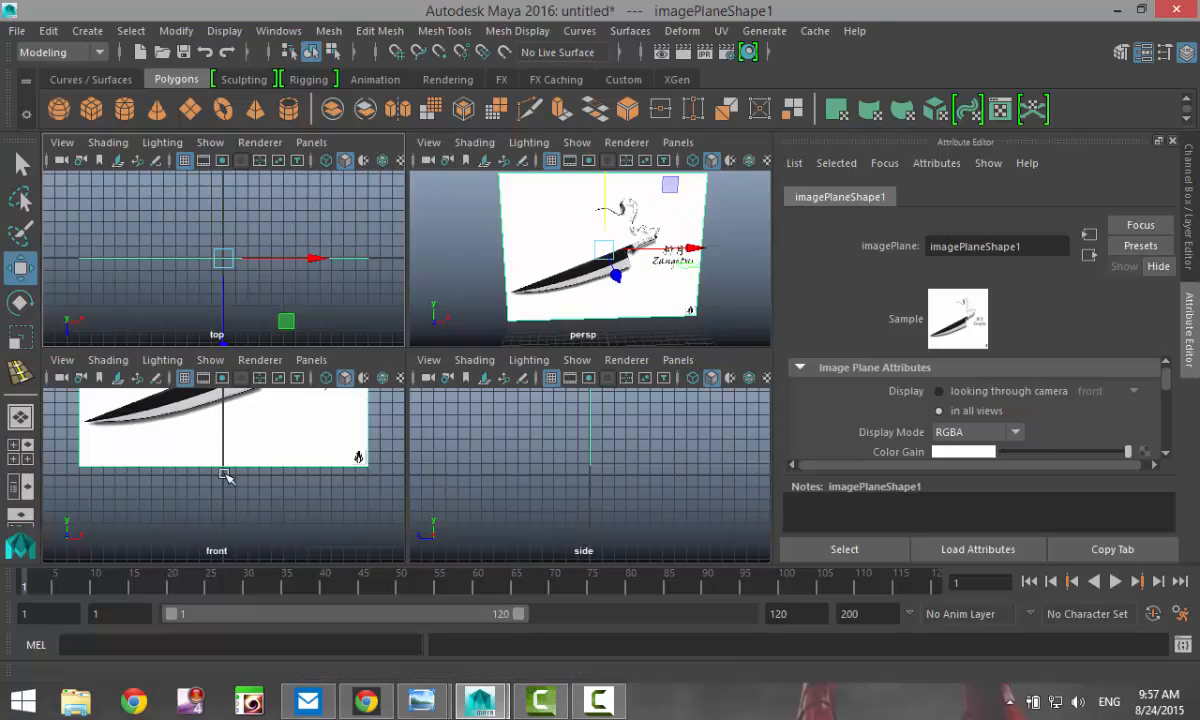
key(space)
key(e)
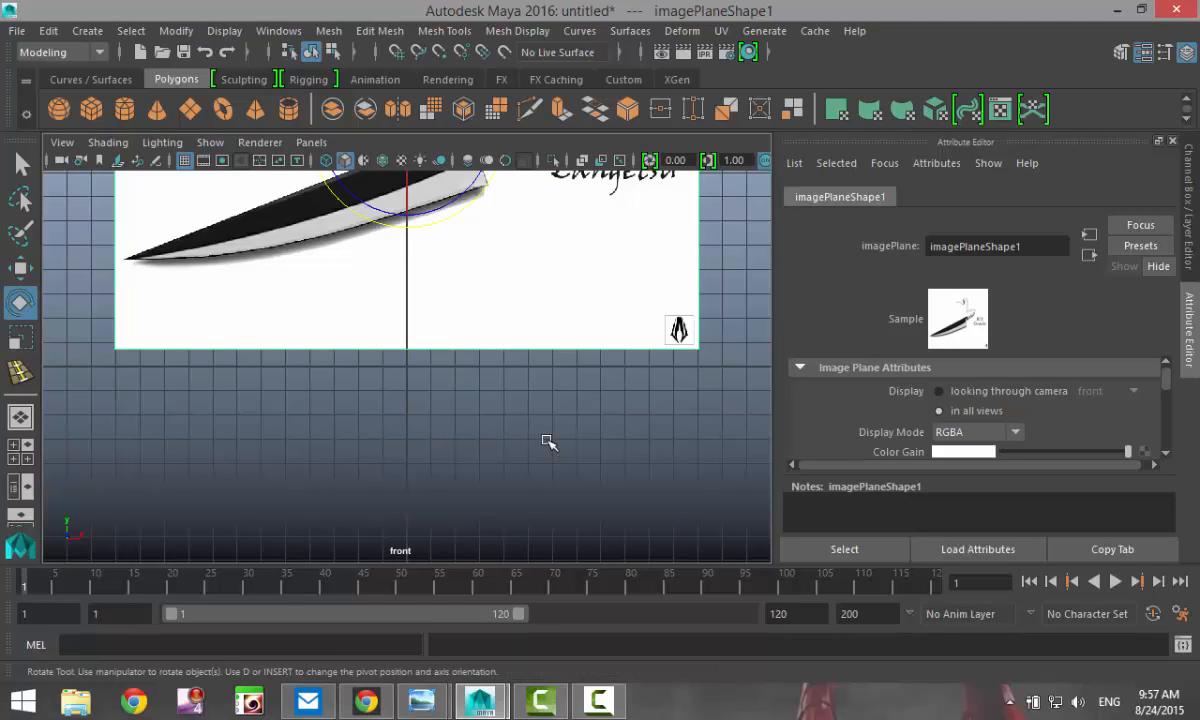
scroll(540, 440, down, 4)
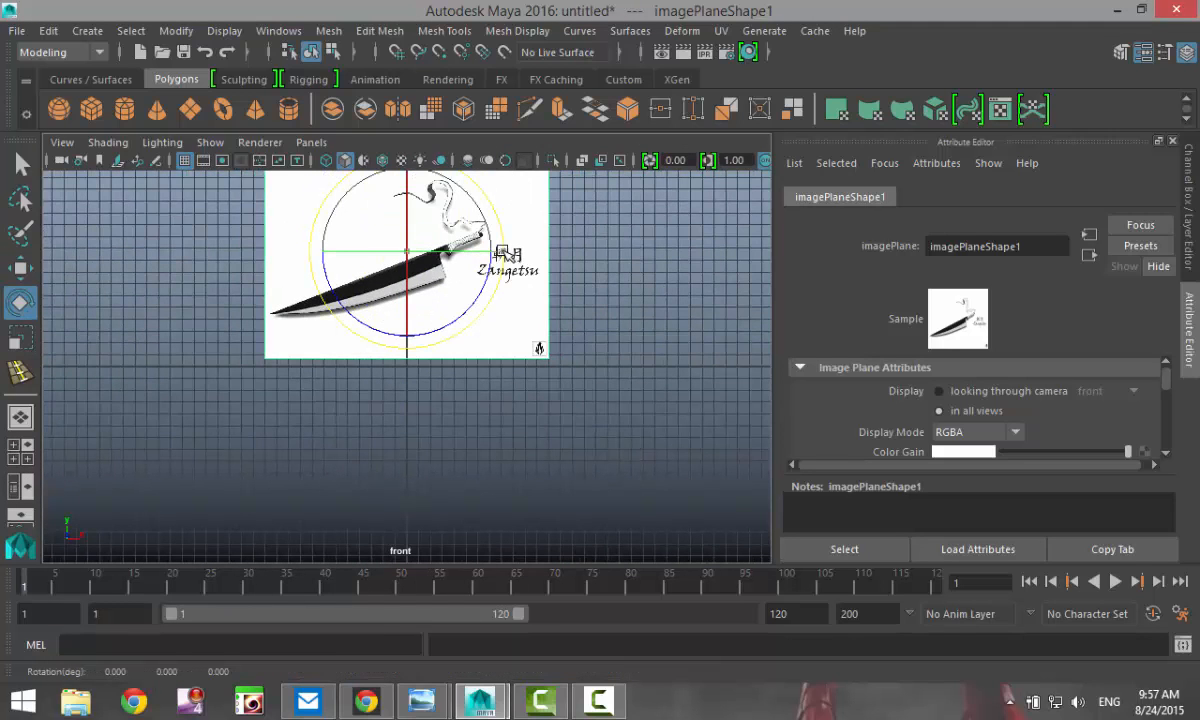
drag(496, 249, 487, 282)
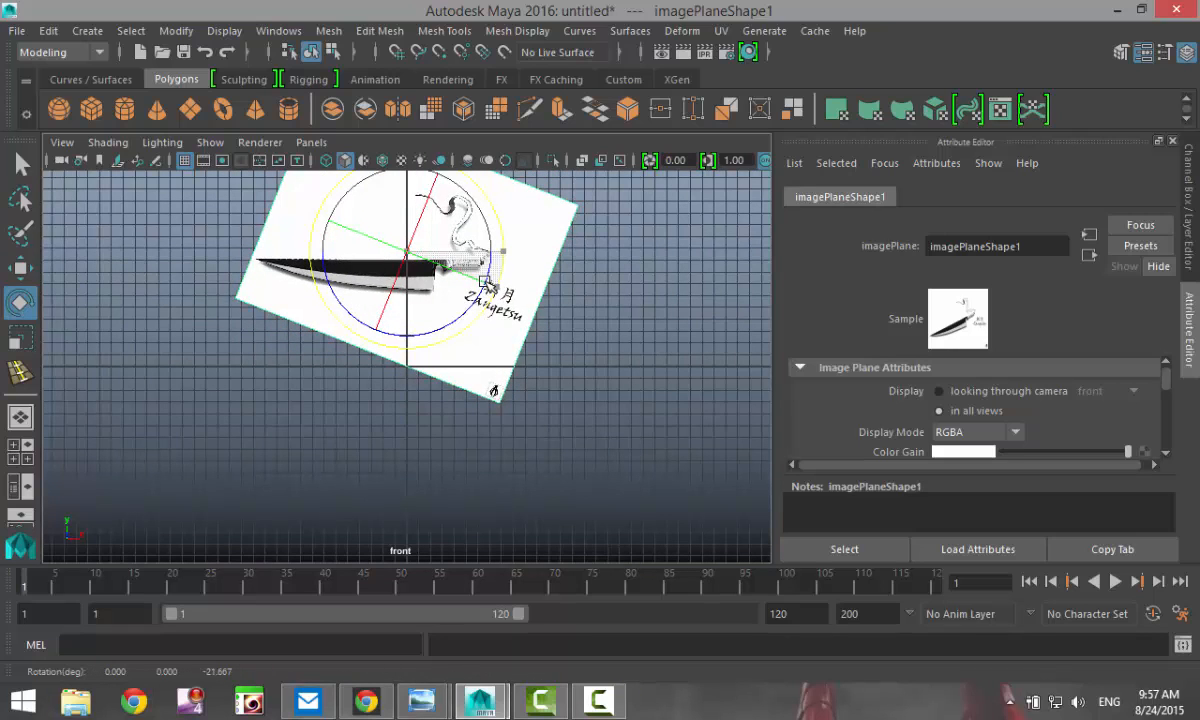
Create a thin polygon cube on the grid in front of the image plane in the perspective view
click(25, 452)
click(20, 417)
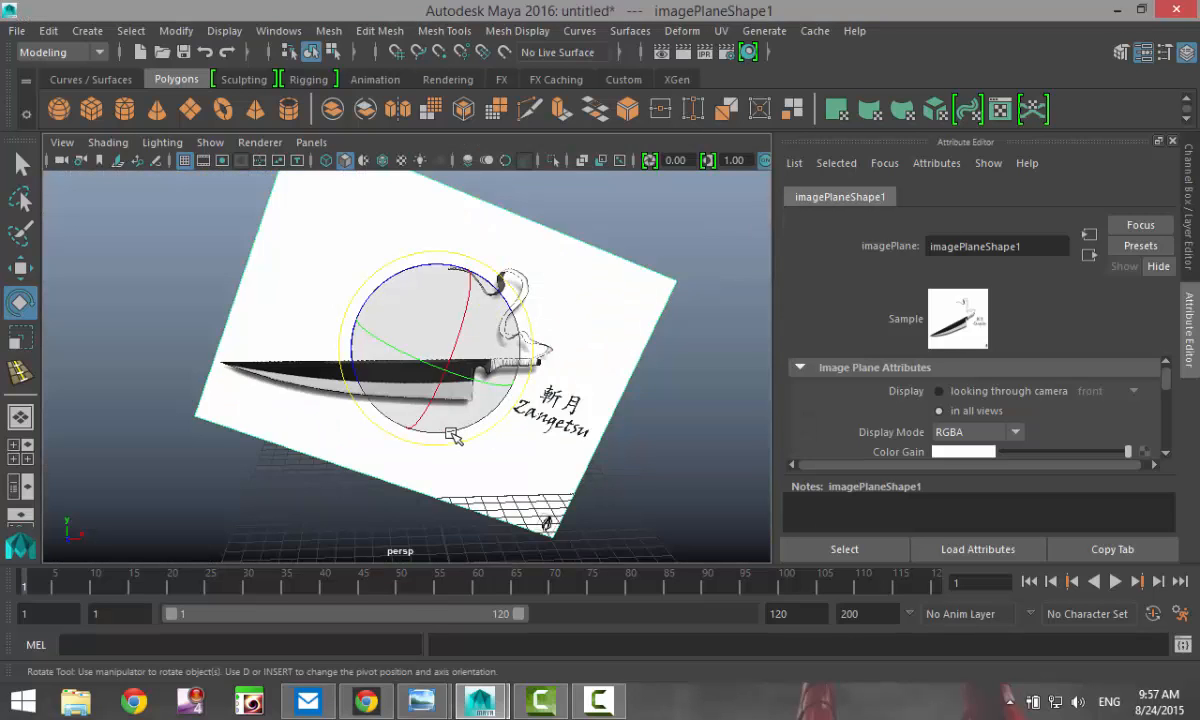
alt+drag(426, 410, 469, 469)
alt+middle_drag(469, 469, 459, 413)
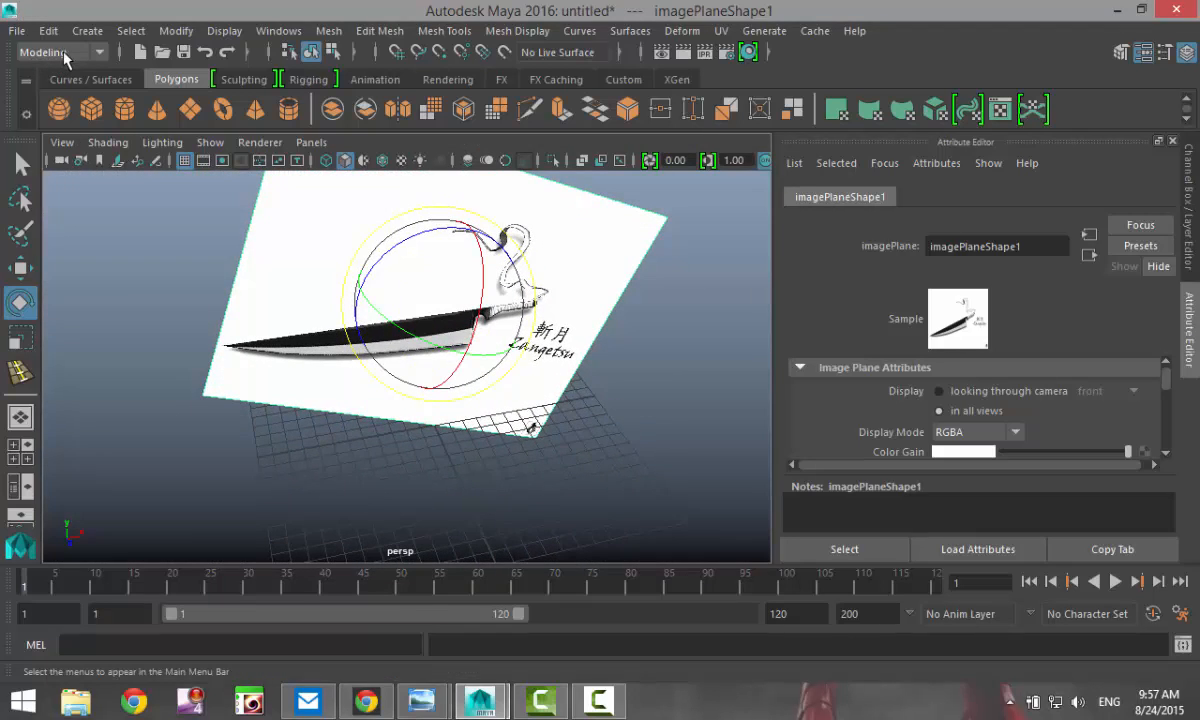
click(92, 112)
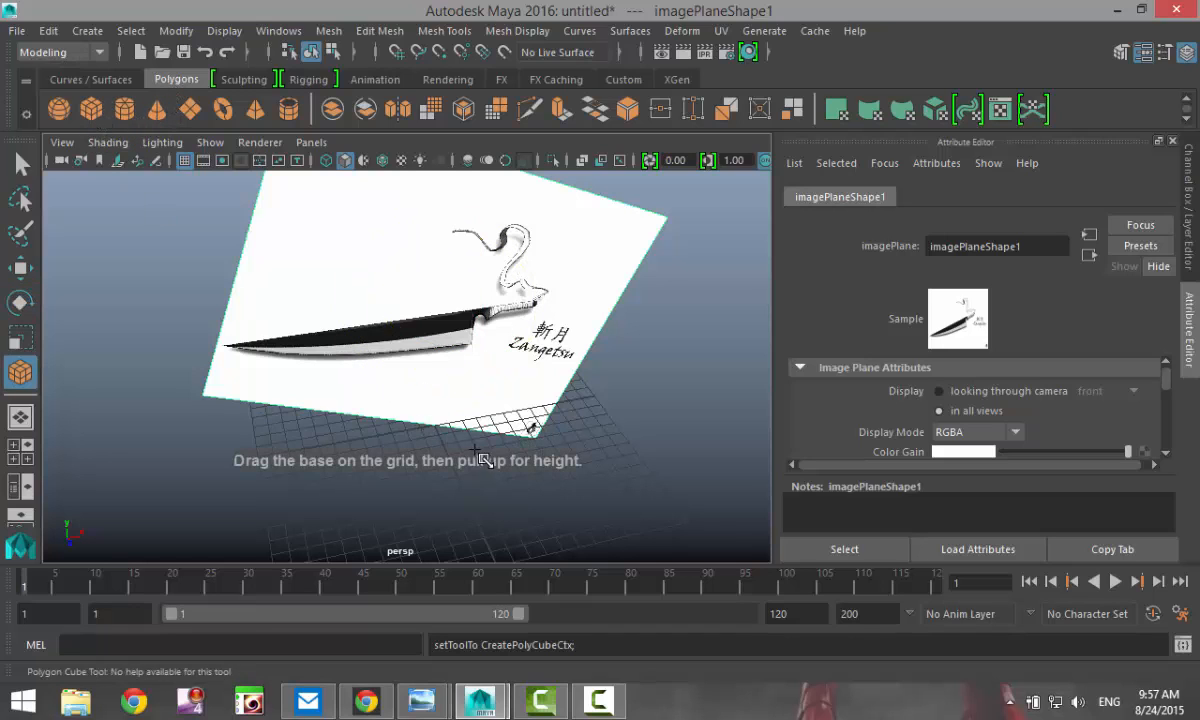
drag(453, 441, 497, 413)
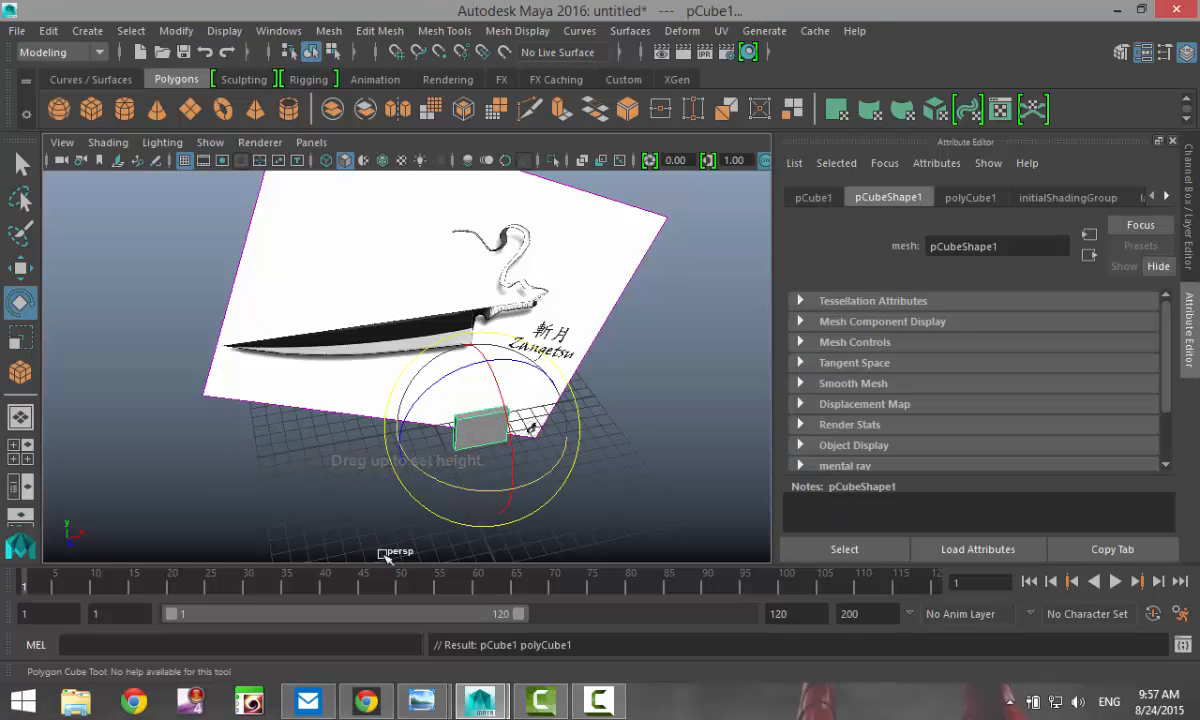
Raise the cube in the front view until it overlaps the blade where it meets the handle
click(21, 453)
key(space)
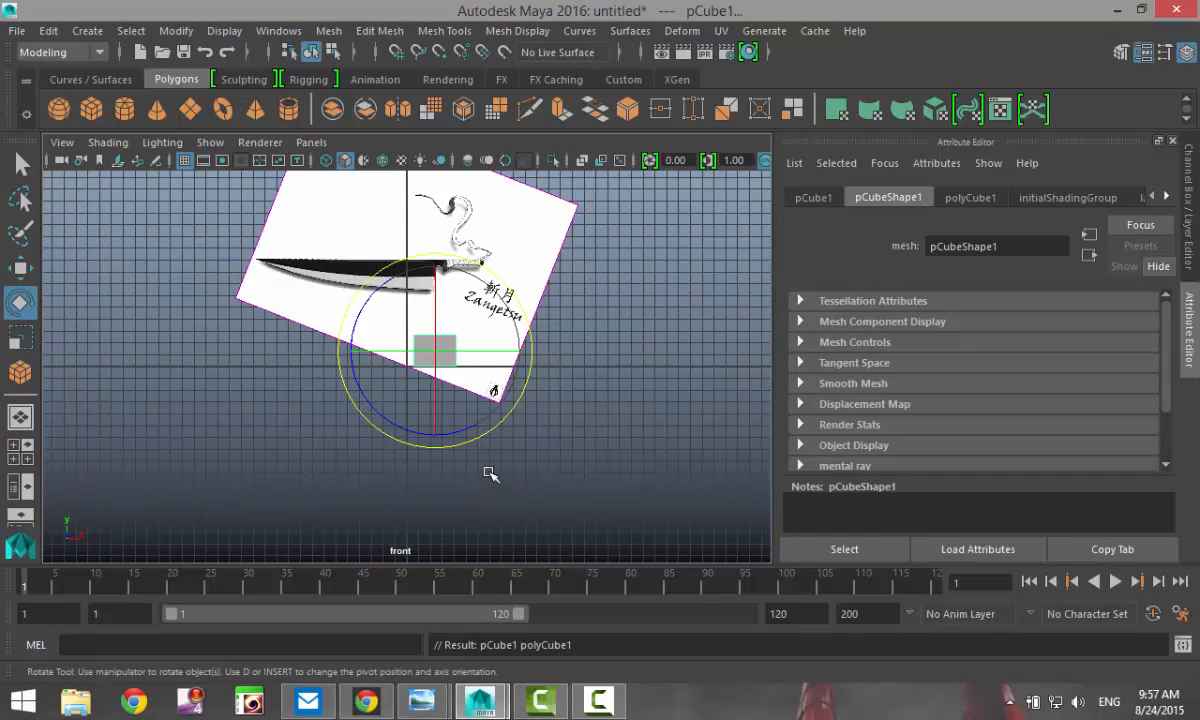
alt+middle_drag(495, 440, 480, 538)
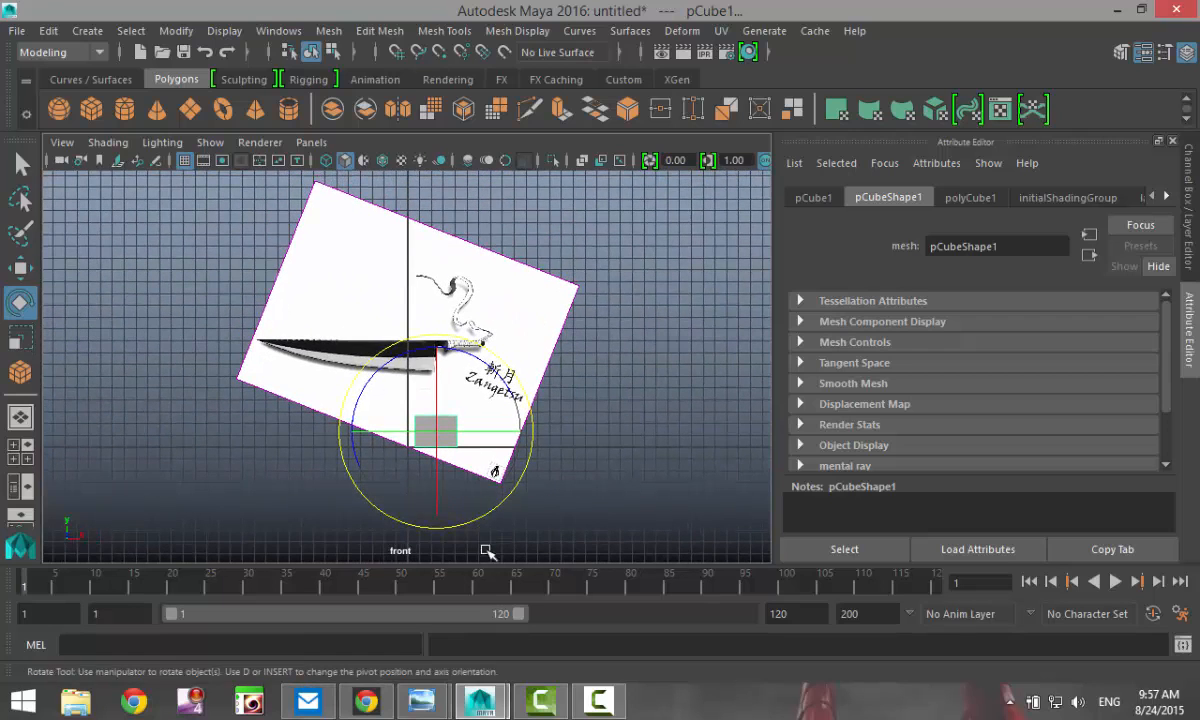
key(w)
drag(433, 338, 428, 263)
scroll(440, 286, up, 5)
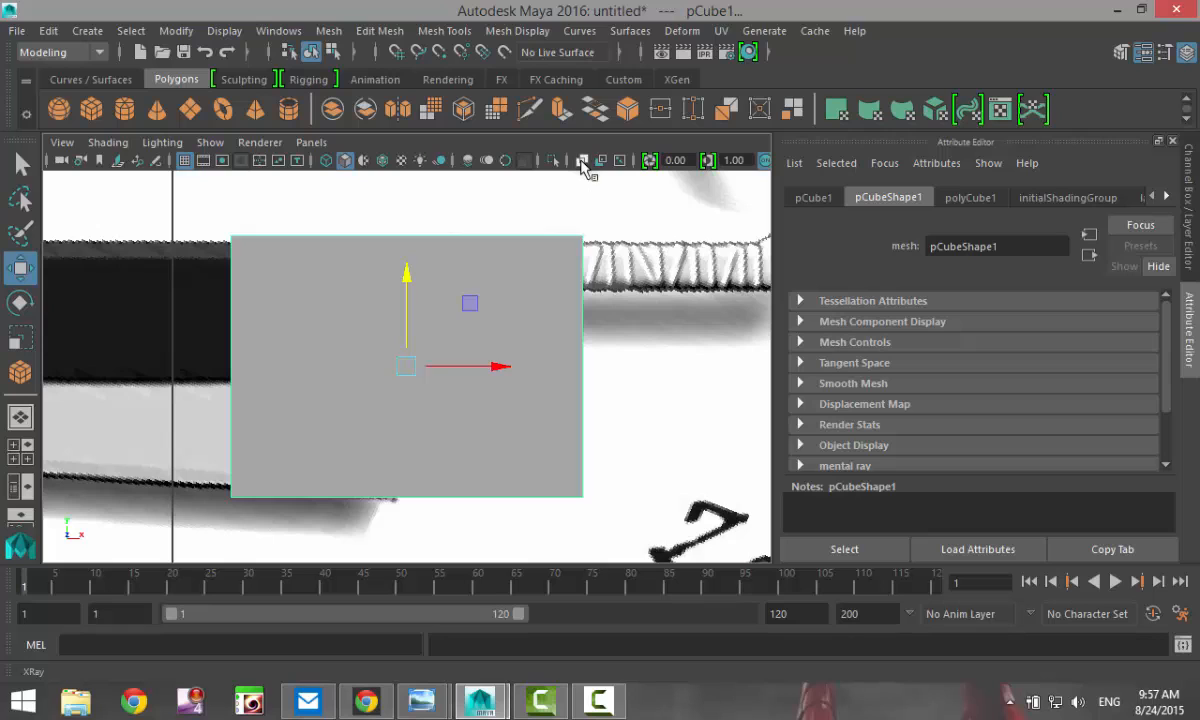
Turn on X-ray shading and align the cube with the blade's spine and its handle-side end
click(583, 163)
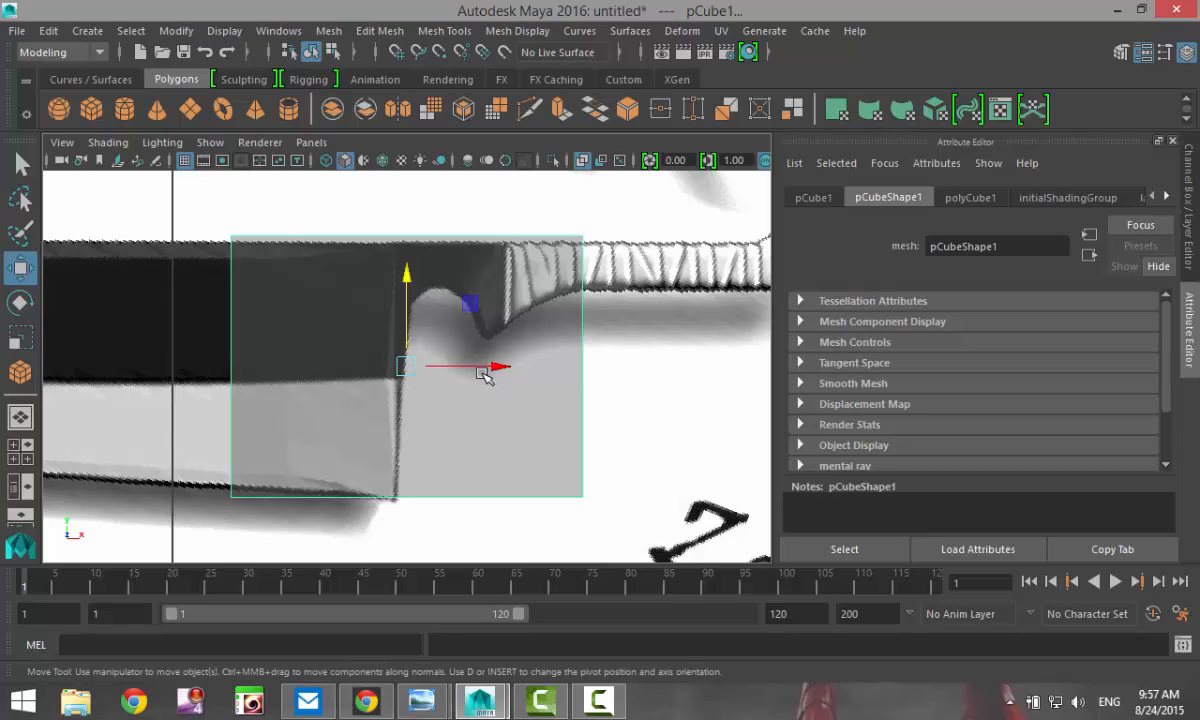
drag(482, 370, 300, 390)
drag(222, 272, 226, 279)
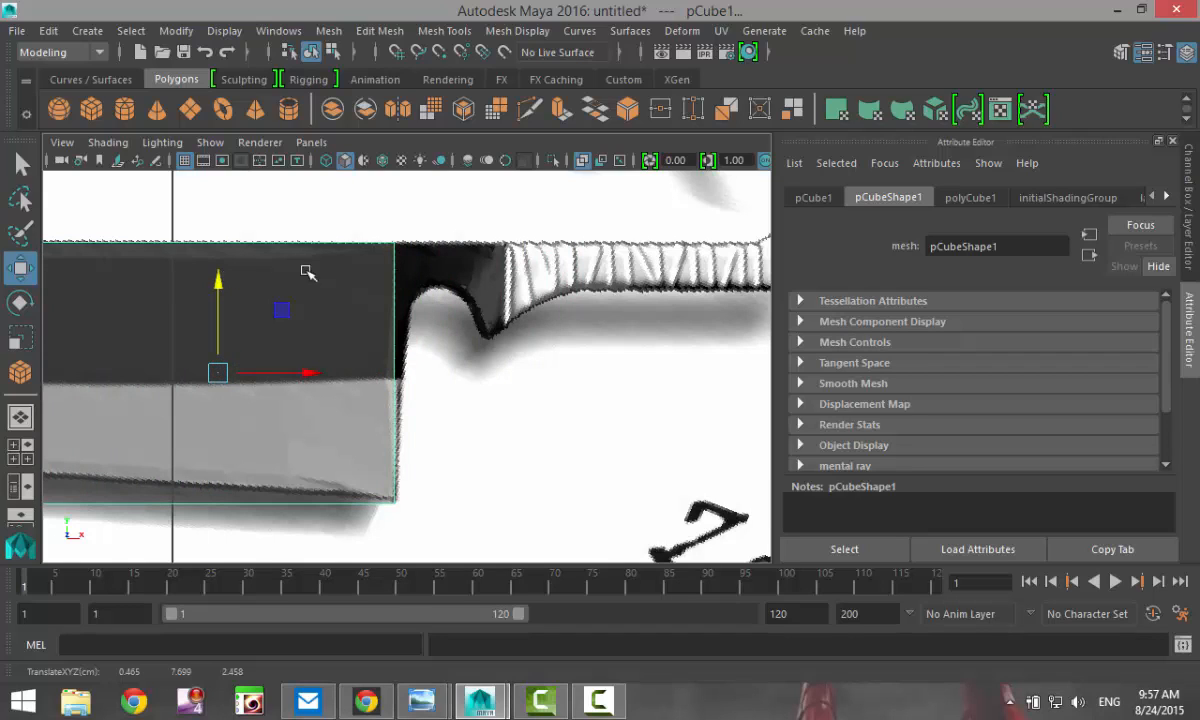
drag(314, 378, 317, 377)
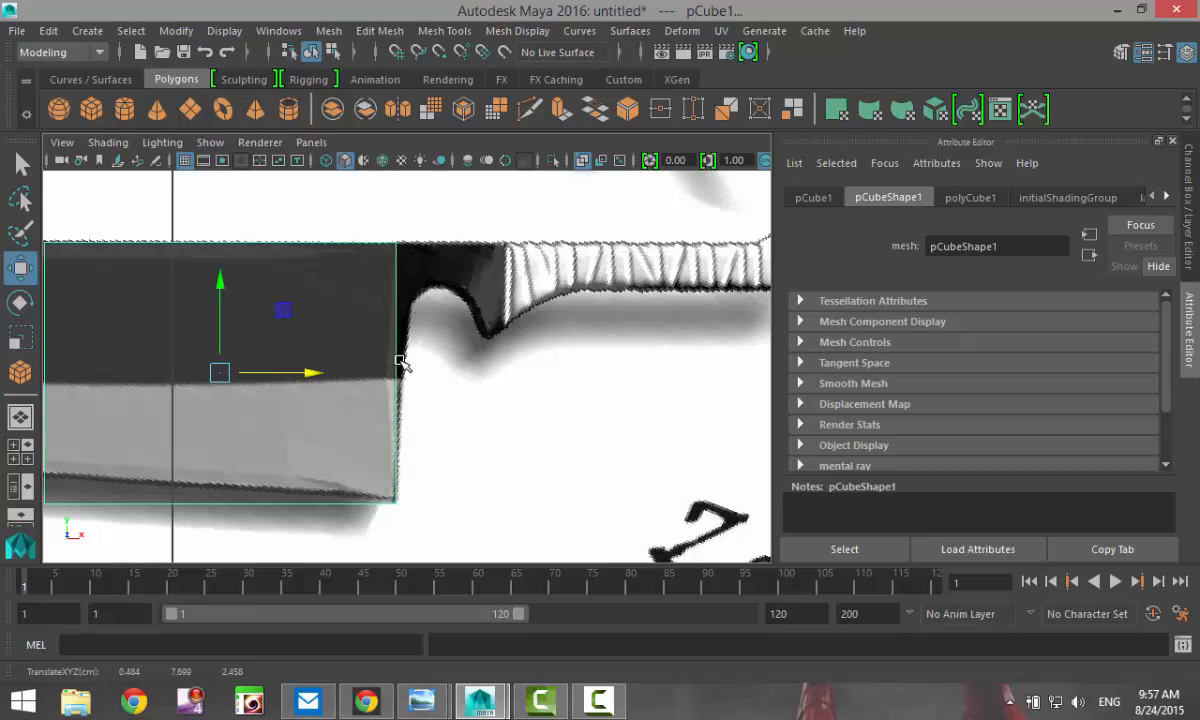
alt+middle_drag(391, 378, 468, 352)
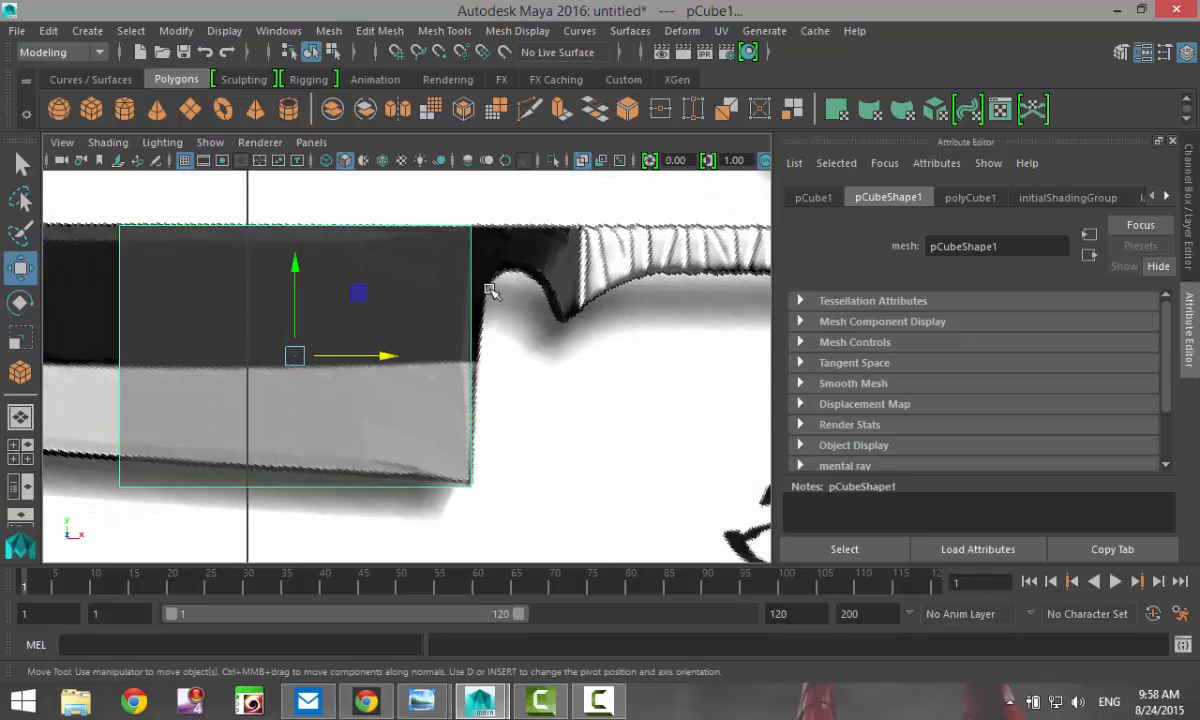
Move the cube's upper handle-side vertices onto the blade's slanted end and raise its lower tip-side vertices to the cutting edge
right_drag(470, 227, 386, 165)
click(464, 217)
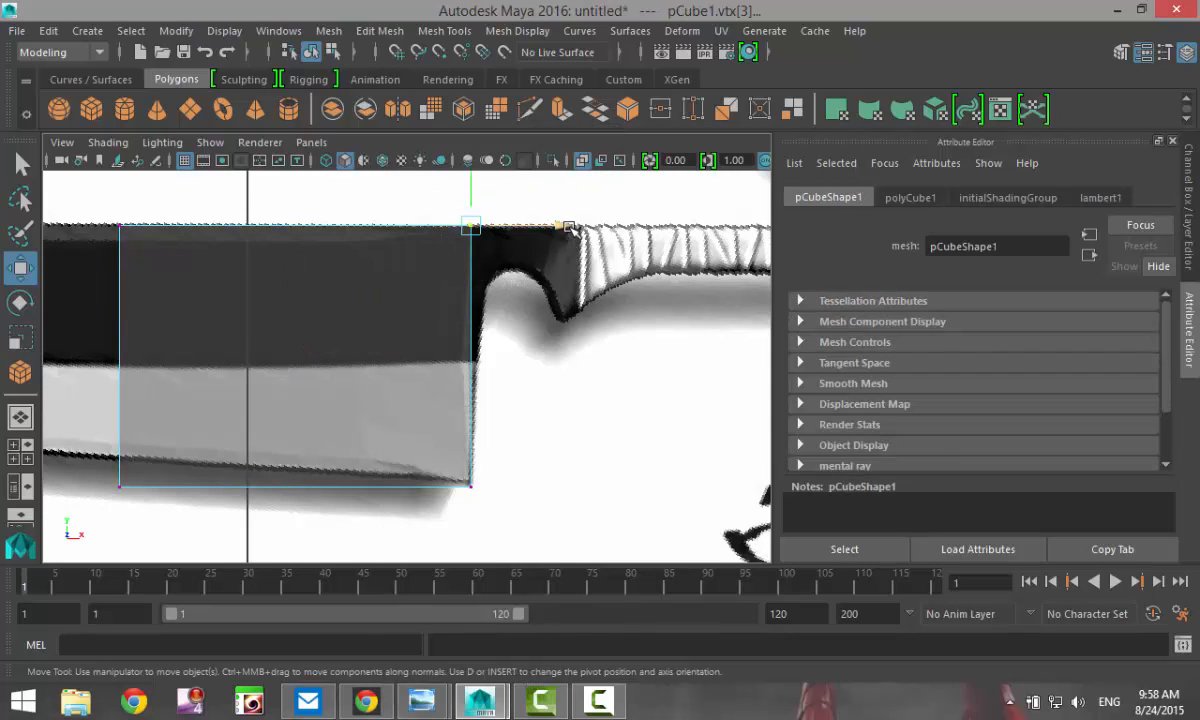
drag(568, 227, 582, 225)
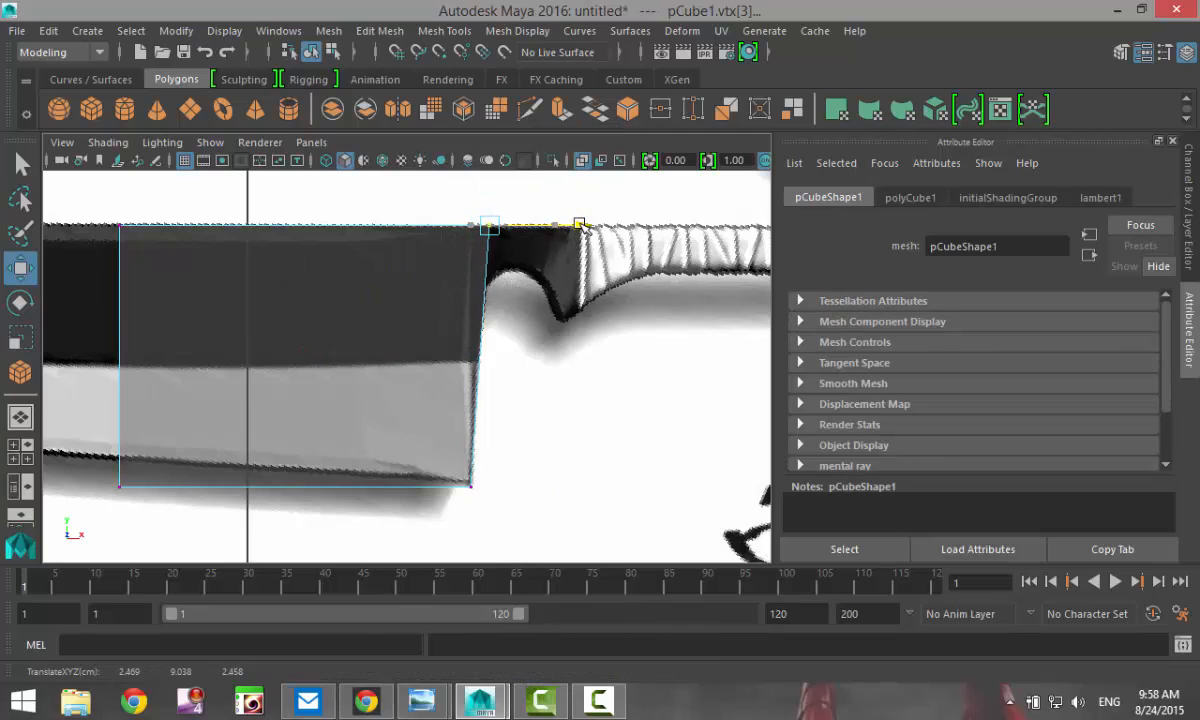
alt+middle_drag(322, 382, 560, 385)
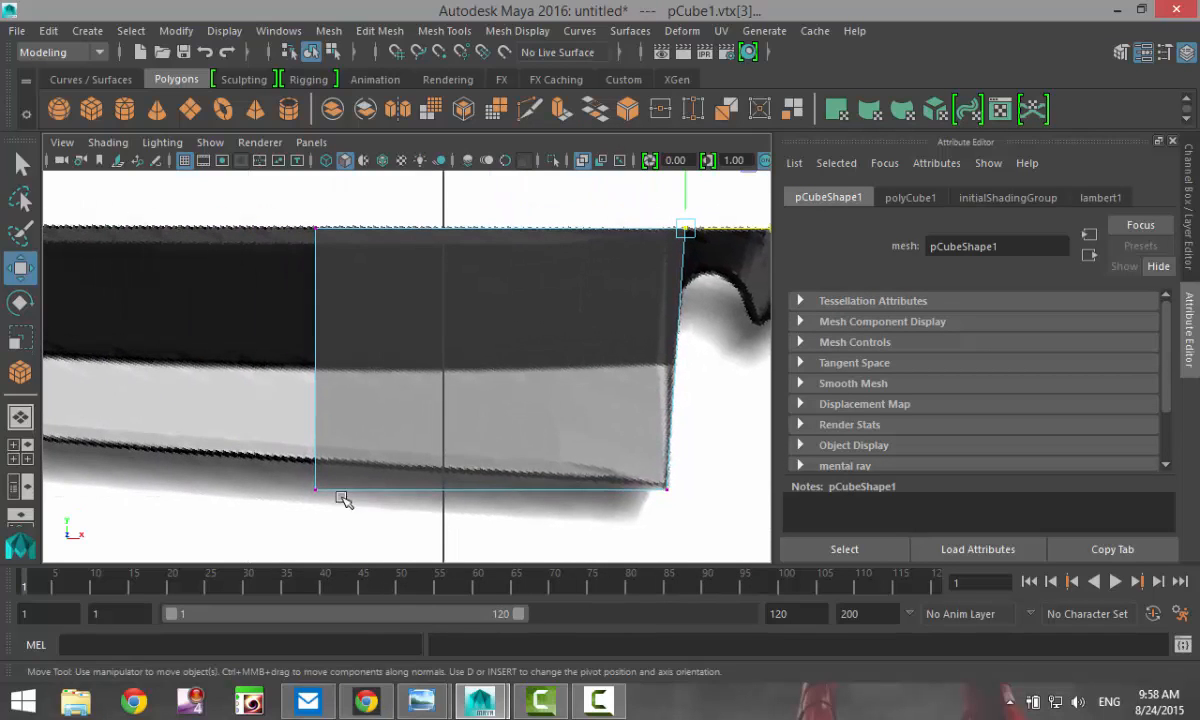
click(315, 494)
drag(313, 402, 316, 367)
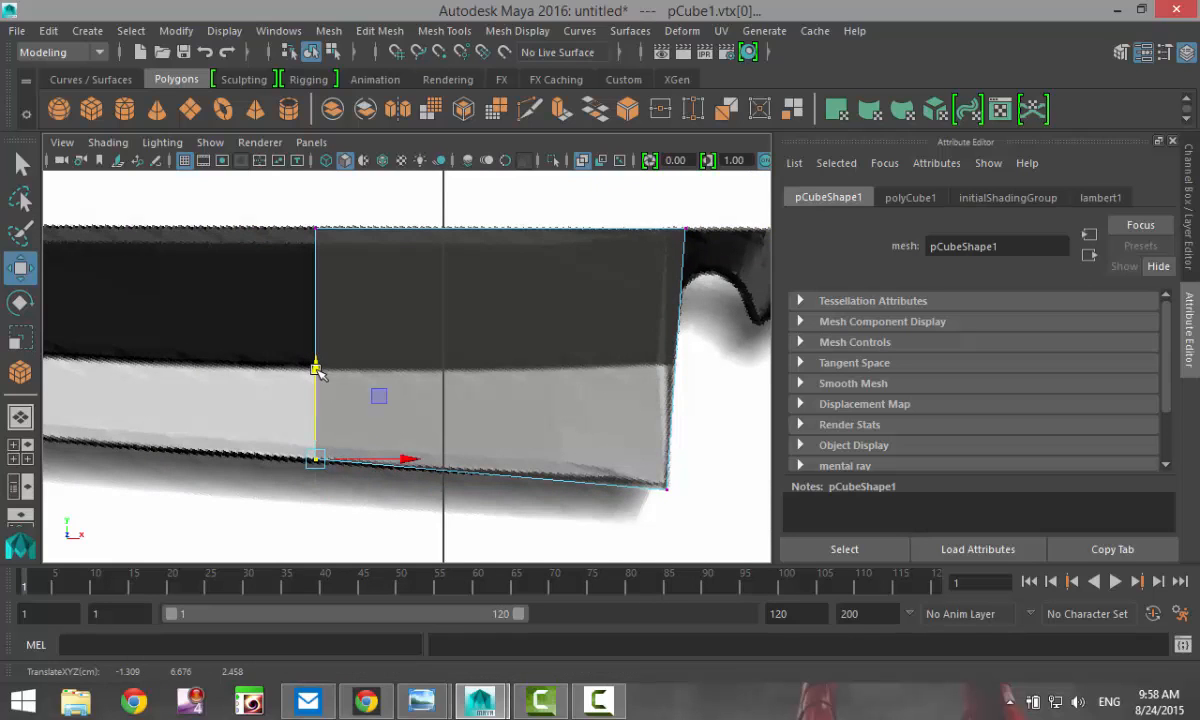
Extrude the cube's tip-side end face and pull it a short way along the blade toward the tip
click(22, 455)
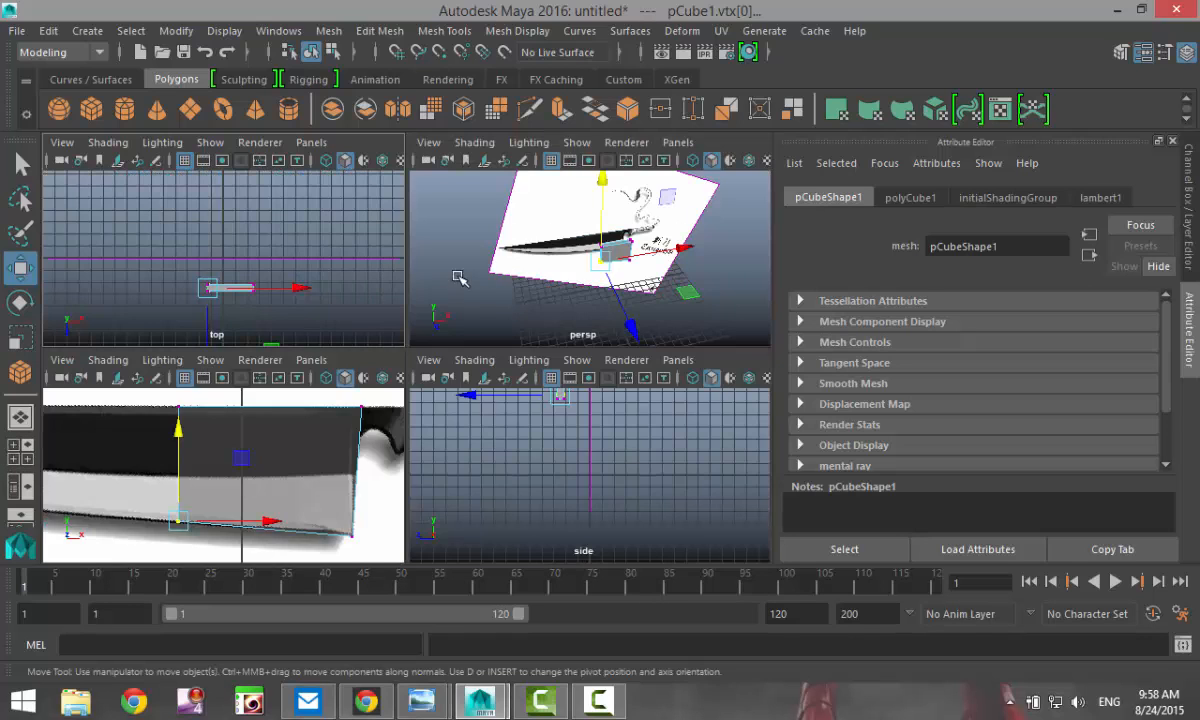
key(space)
key(f)
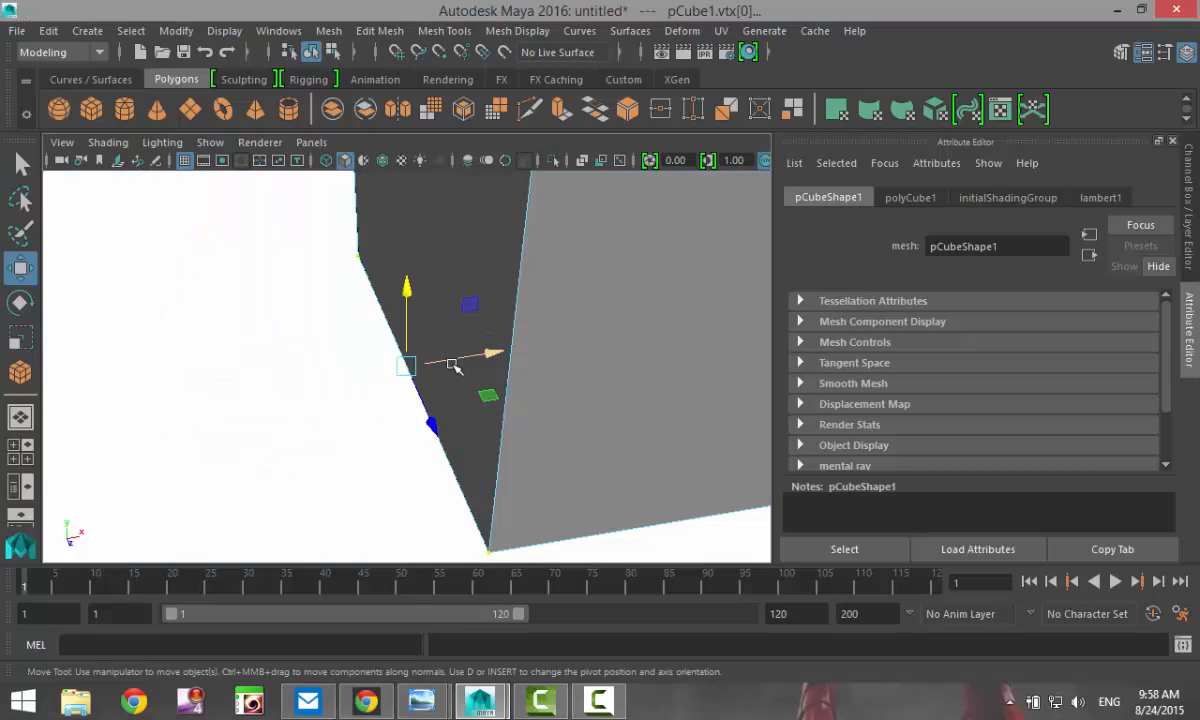
alt+drag(468, 345, 404, 363)
alt+middle_drag(404, 363, 430, 508)
scroll(446, 489, down, 6)
scroll(455, 437, up, 5)
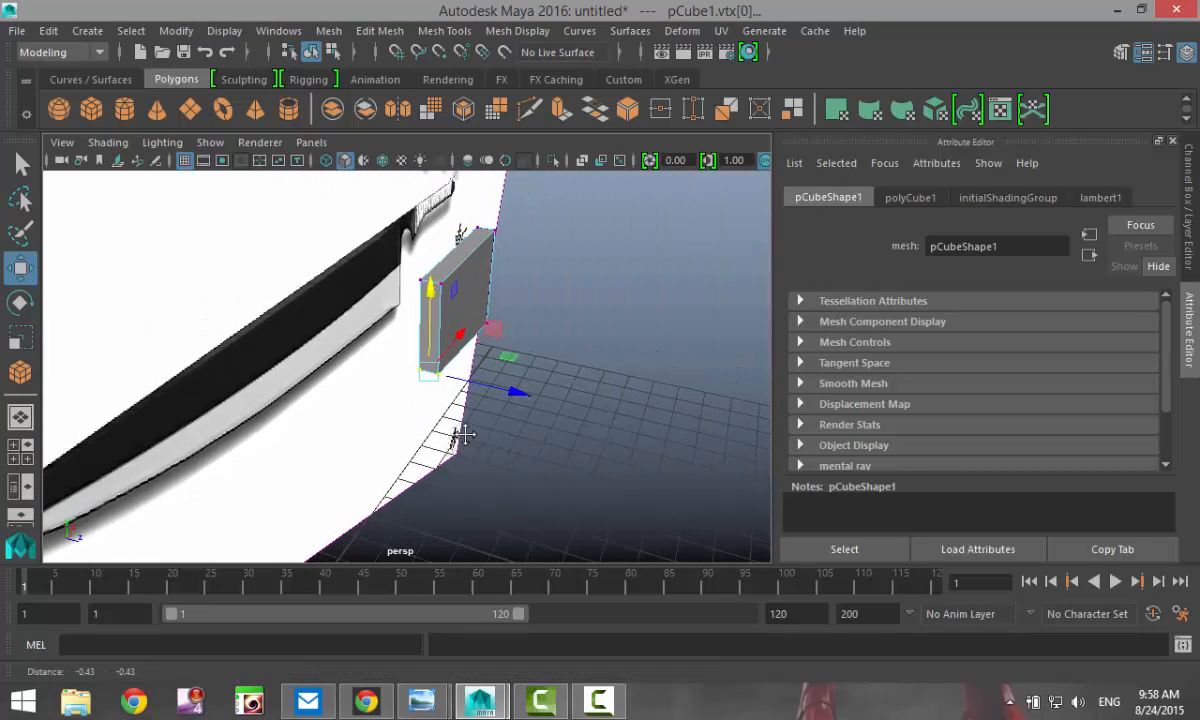
right_click(462, 218)
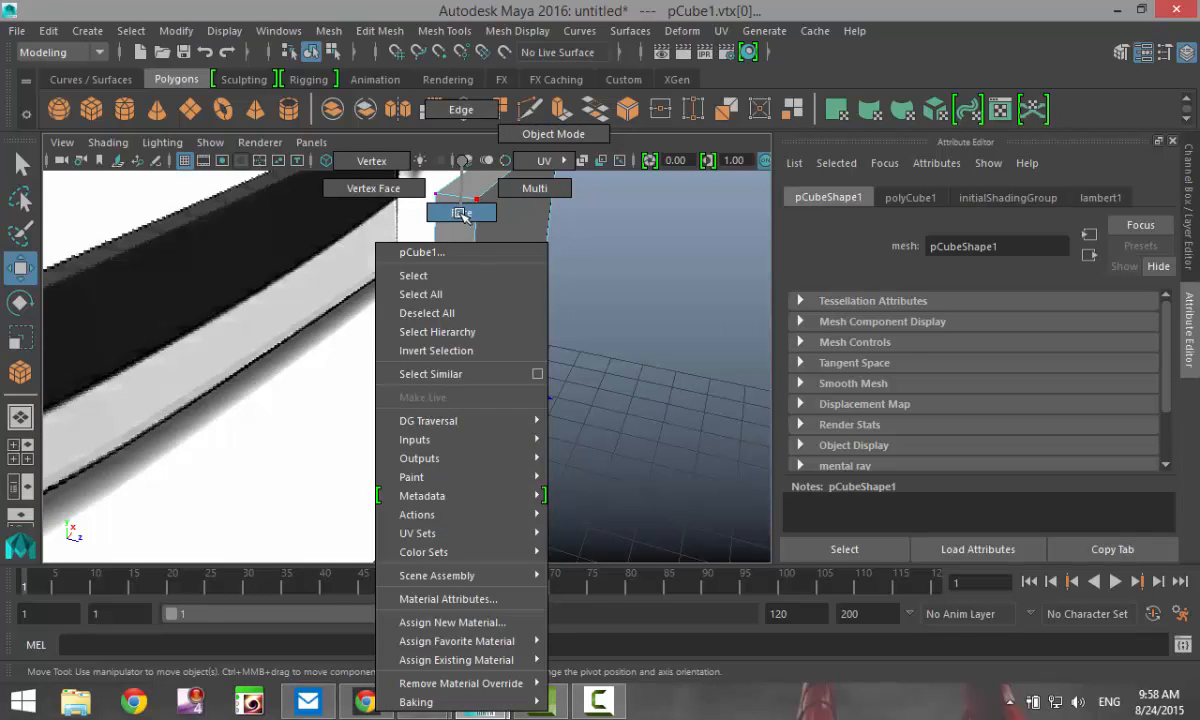
click(462, 214)
click(480, 250)
click(383, 33)
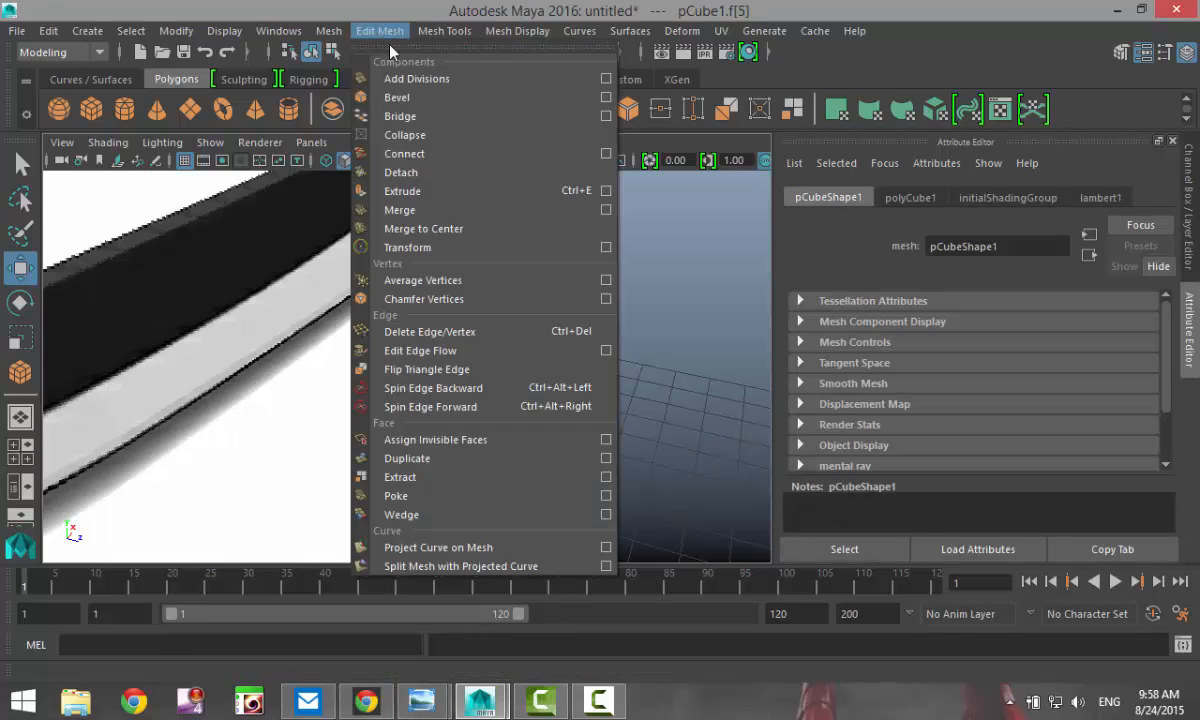
click(435, 191)
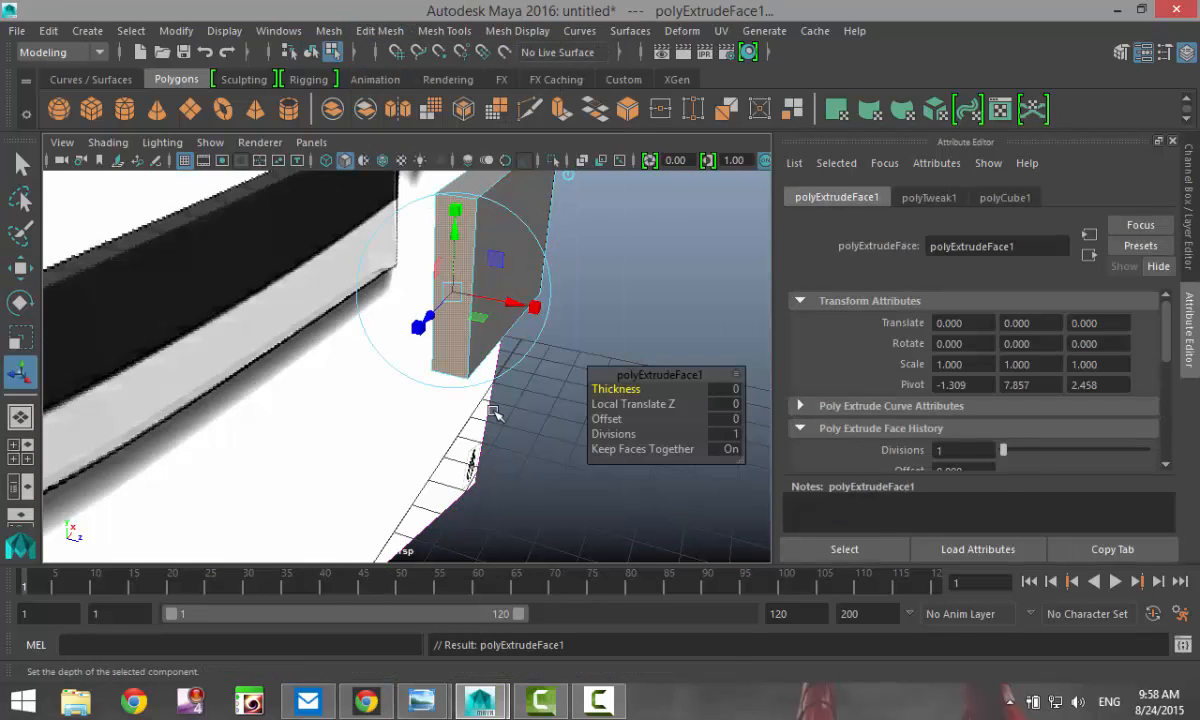
key(w)
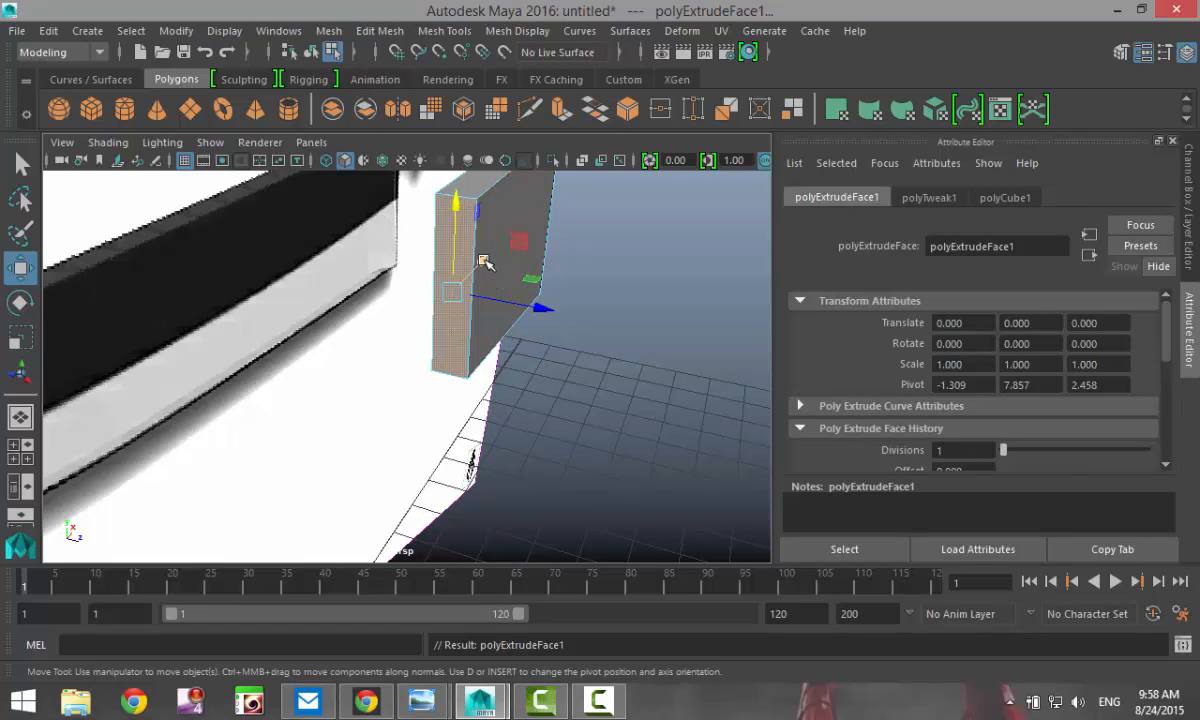
drag(484, 264, 445, 285)
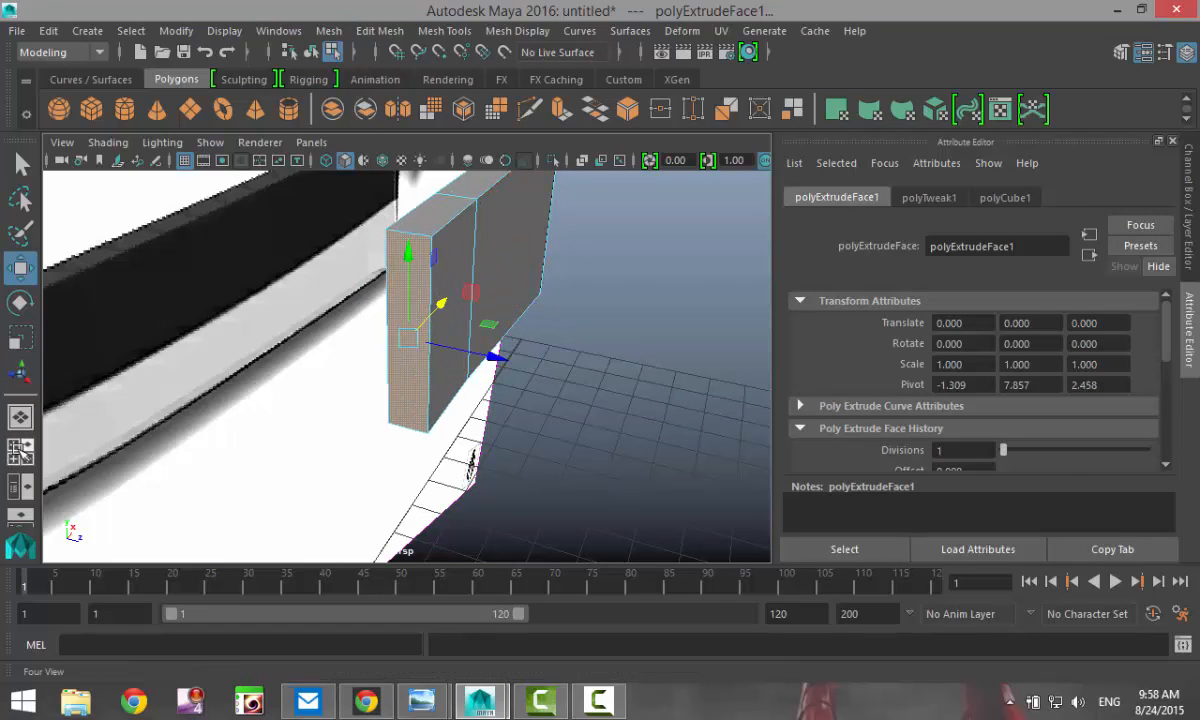
Return to the front view and pull the extruded end face slightly farther along the blade toward the tip
click(27, 448)
key(space)
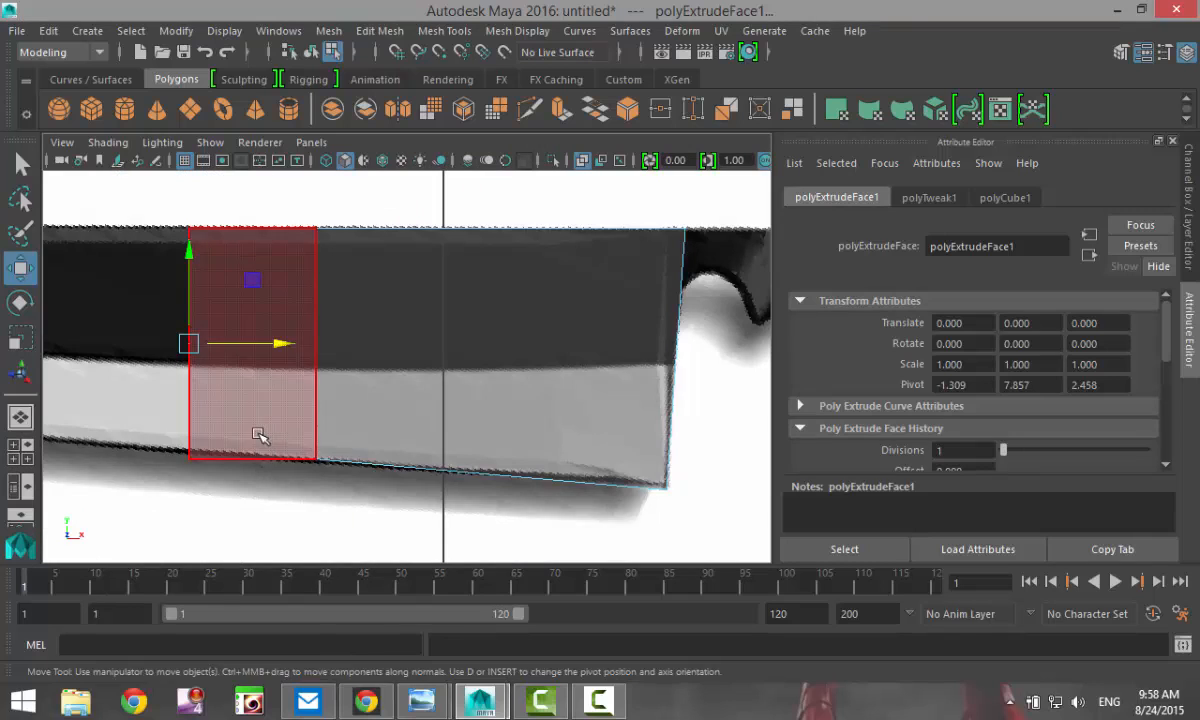
alt+middle_drag(258, 434, 461, 487)
scroll(447, 494, down, 5)
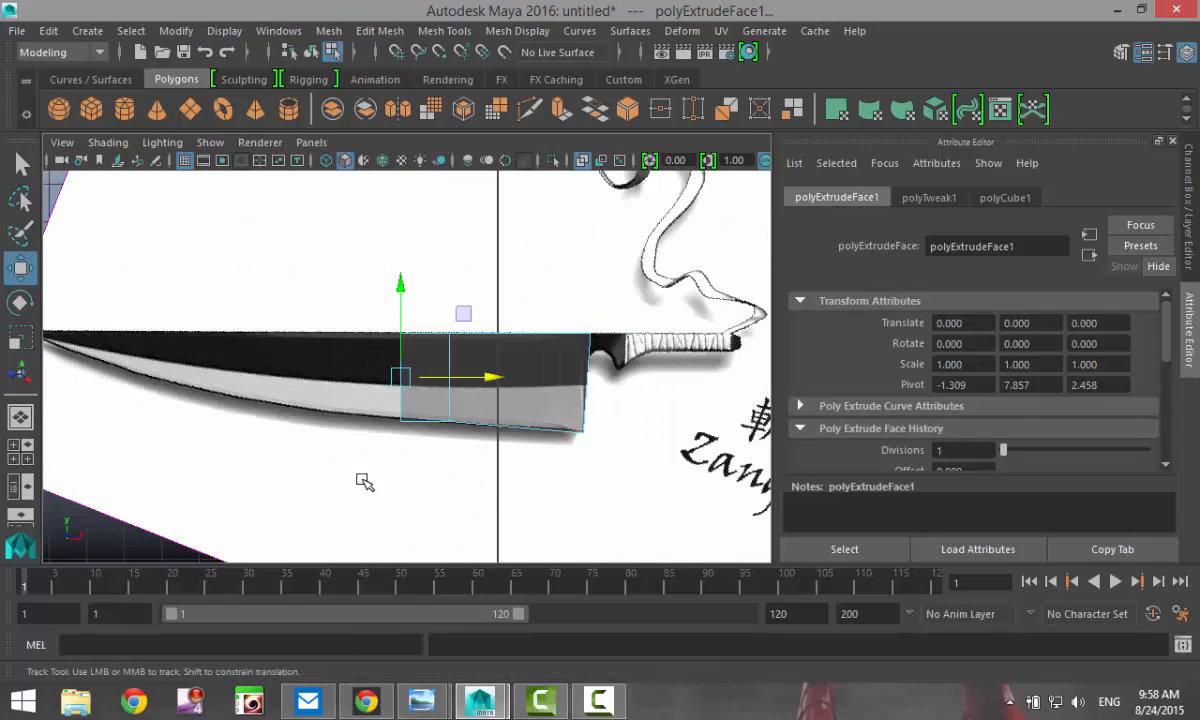
alt+middle_drag(364, 482, 450, 474)
scroll(300, 428, up, 4)
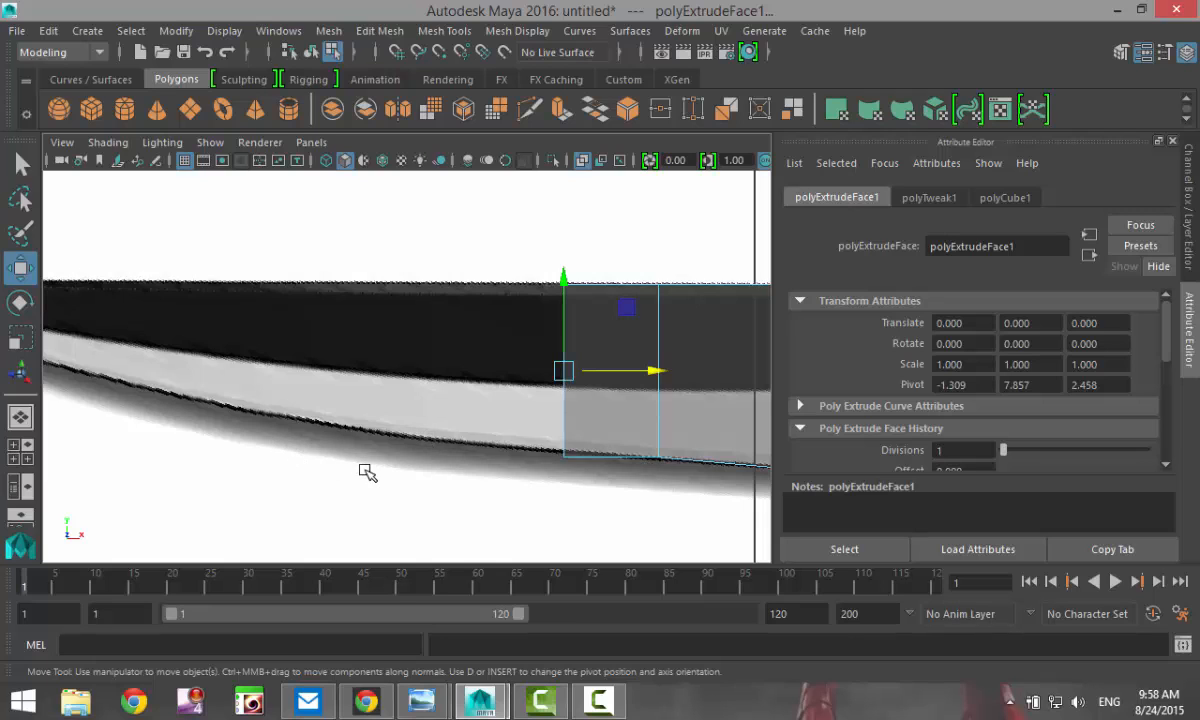
alt+middle_drag(360, 465, 308, 484)
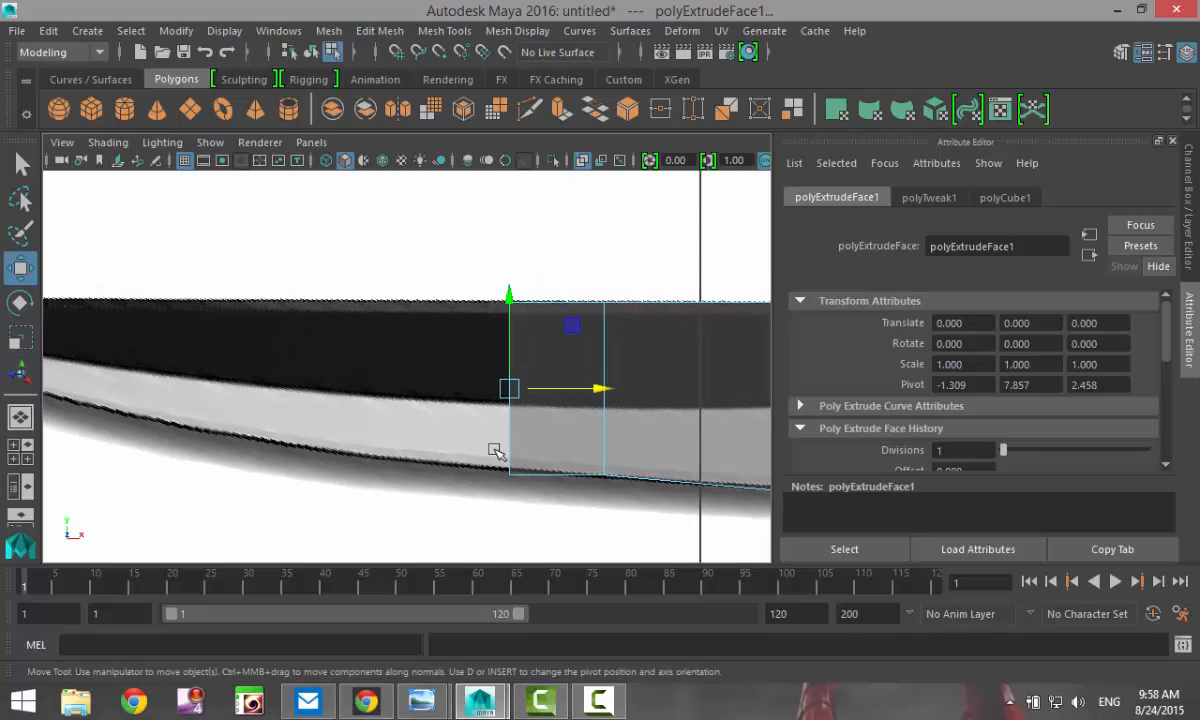
drag(600, 390, 583, 392)
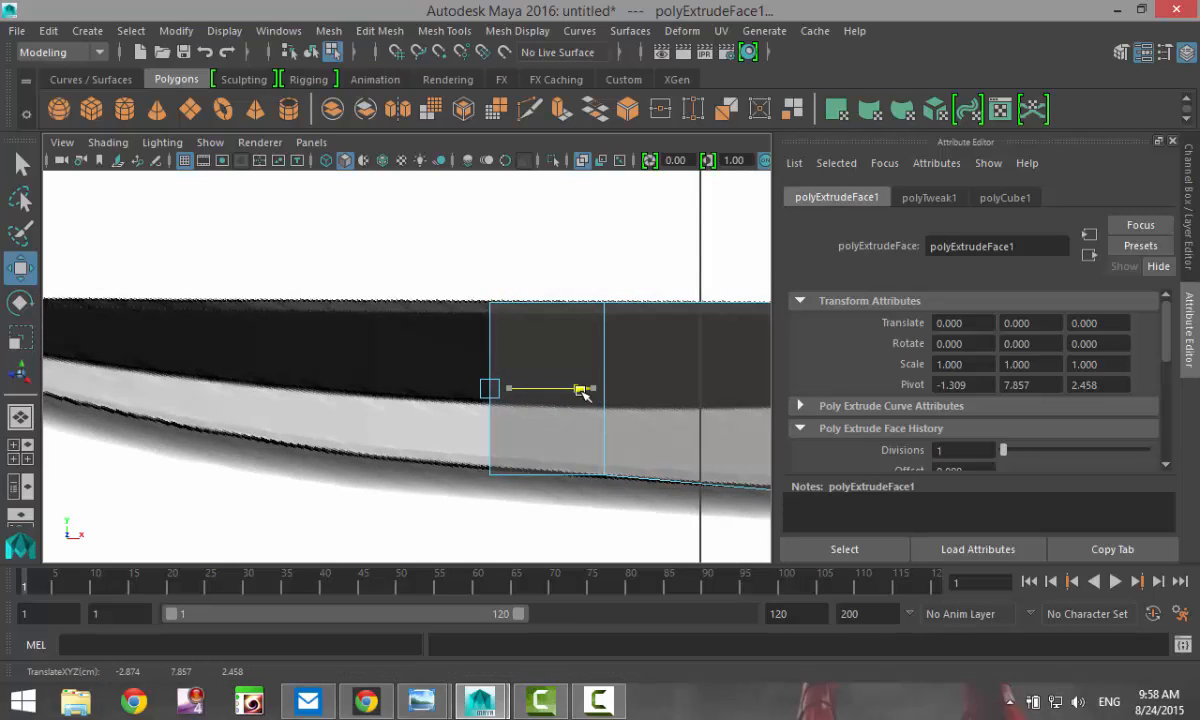
Extrude the end face three more times in roughly equal segments along the middle of the blade toward the tip
key(ctrl+e)
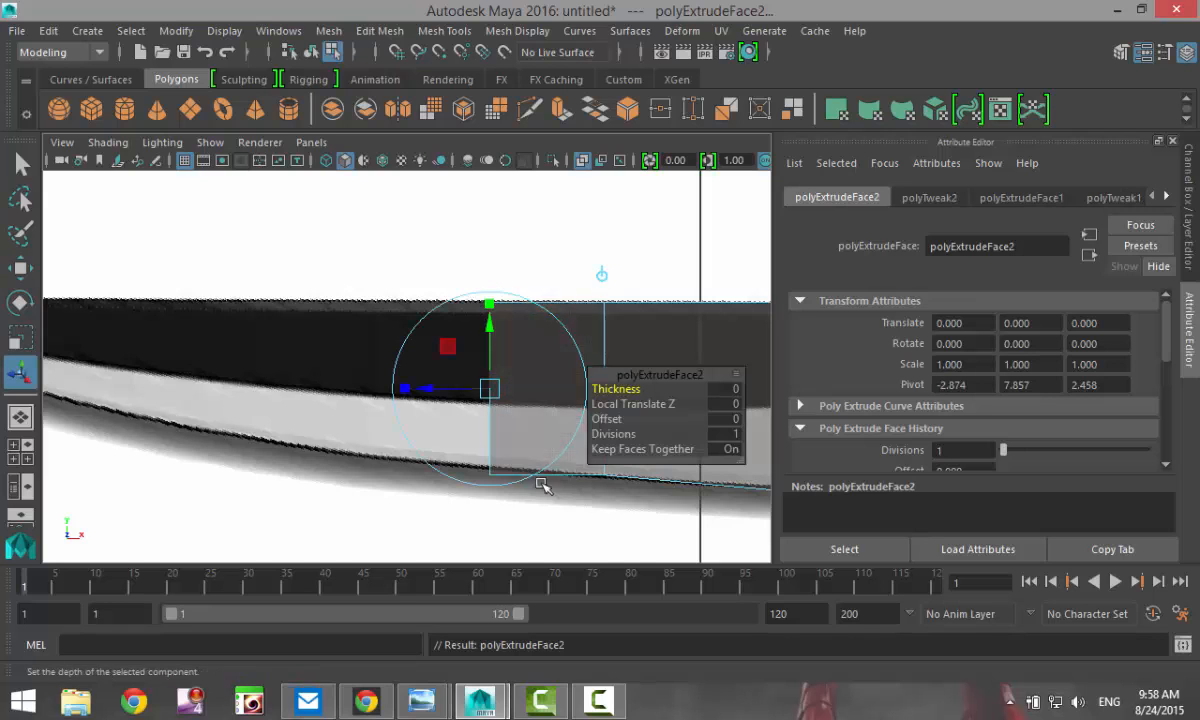
key(w)
drag(572, 390, 220, 388)
key(ctrl+e)
key(w)
key(ctrl+e)
key(w)
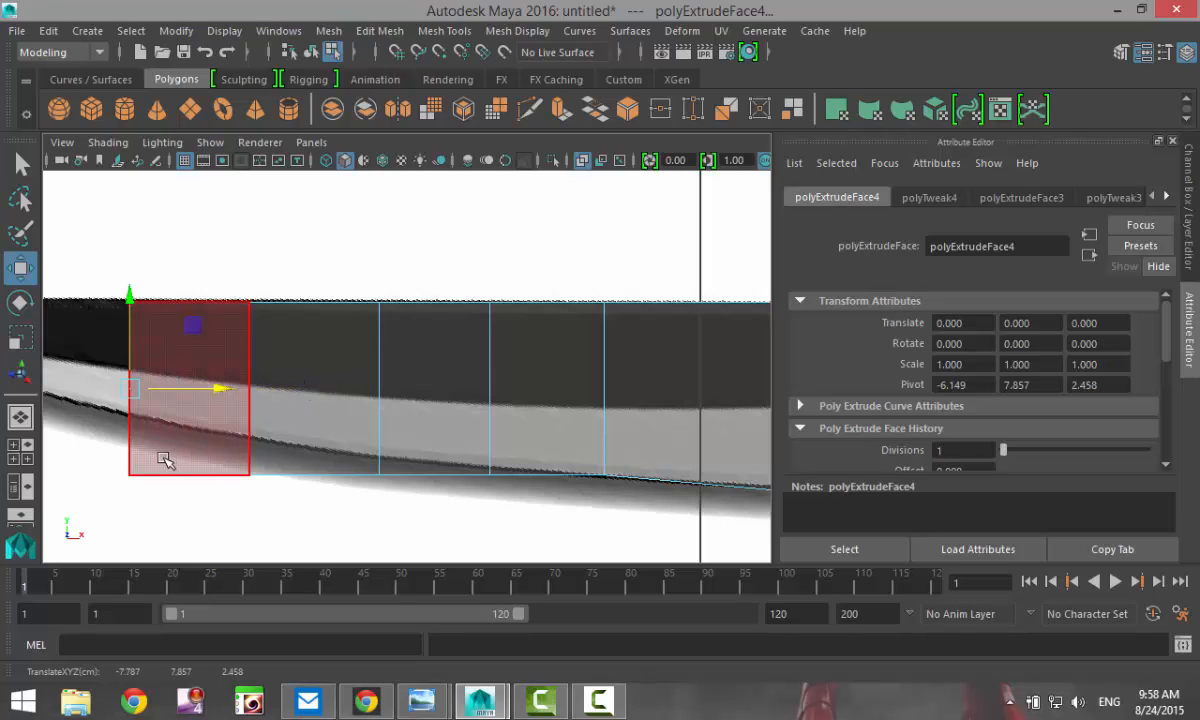
Extrude the end face three further times with gradually shorter segments as the blade narrows toward the tip
alt+middle_drag(166, 460, 478, 450)
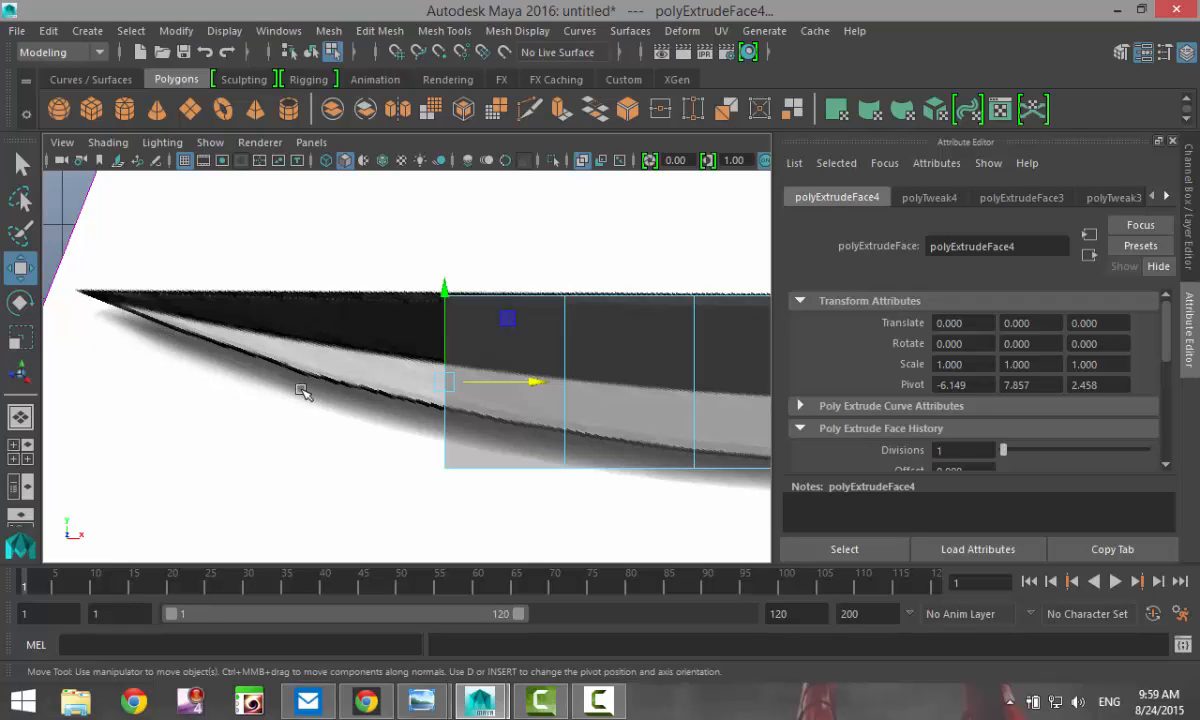
key(ctrl+e)
key(w)
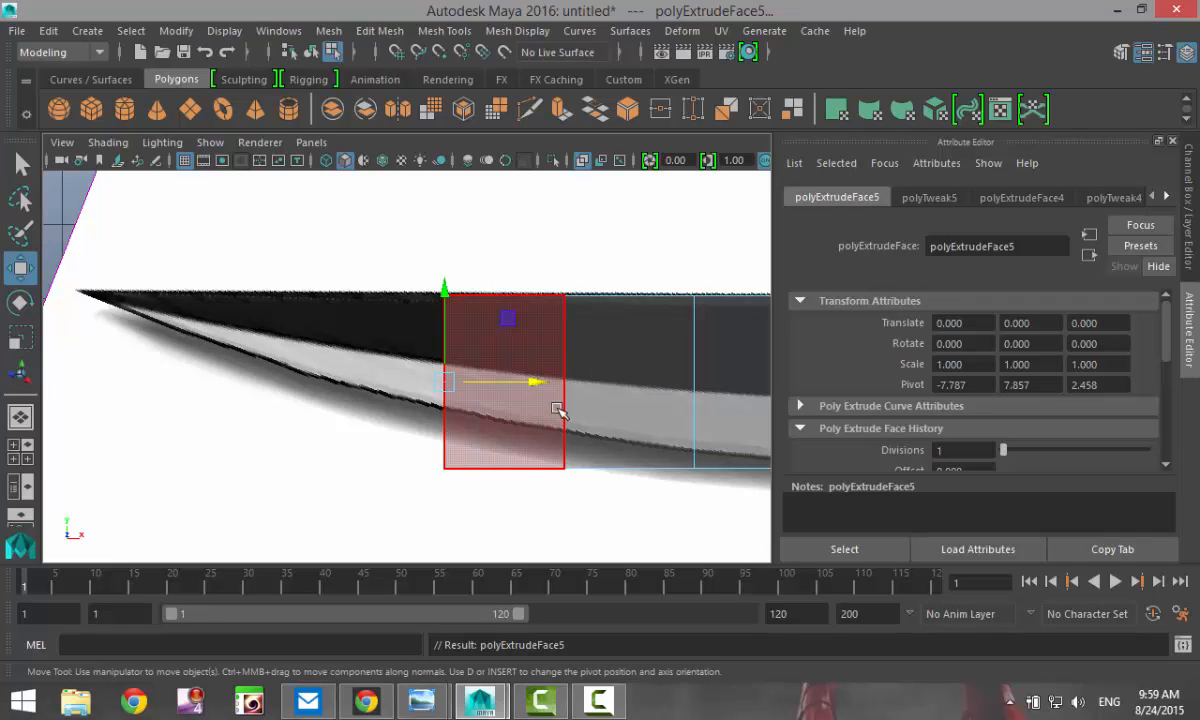
drag(541, 388, 337, 389)
key(ctrl+e)
key(w)
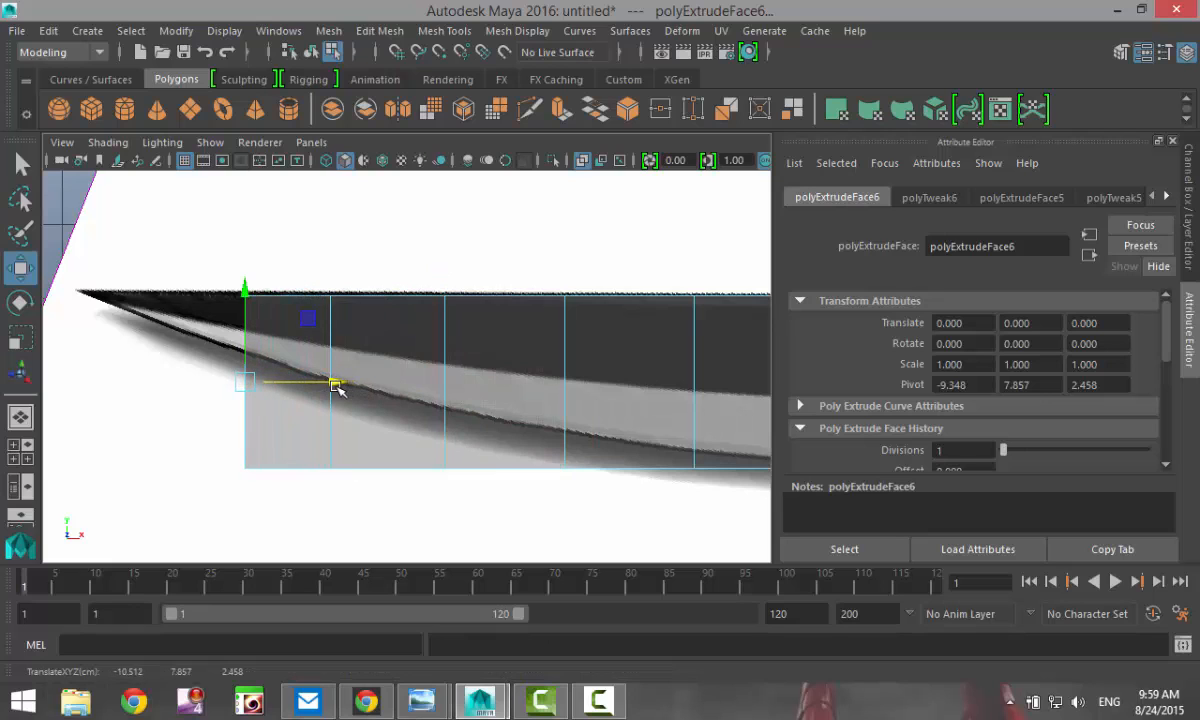
key(ctrl+e)
key(w)
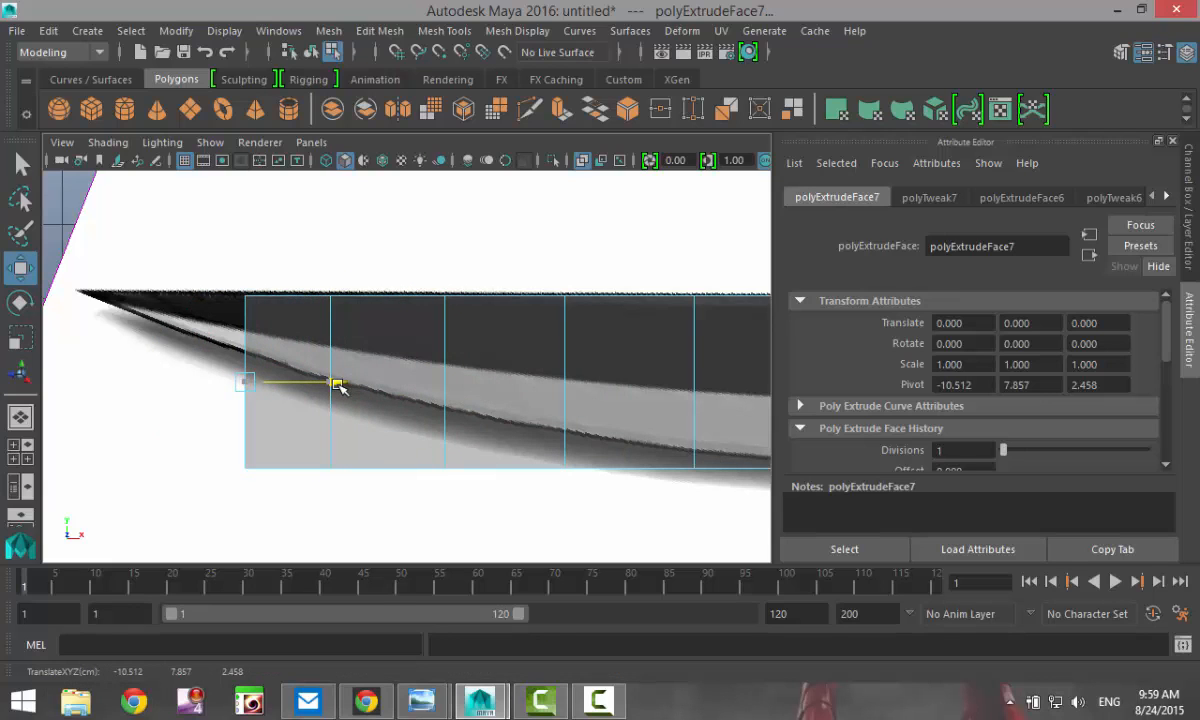
drag(338, 387, 283, 386)
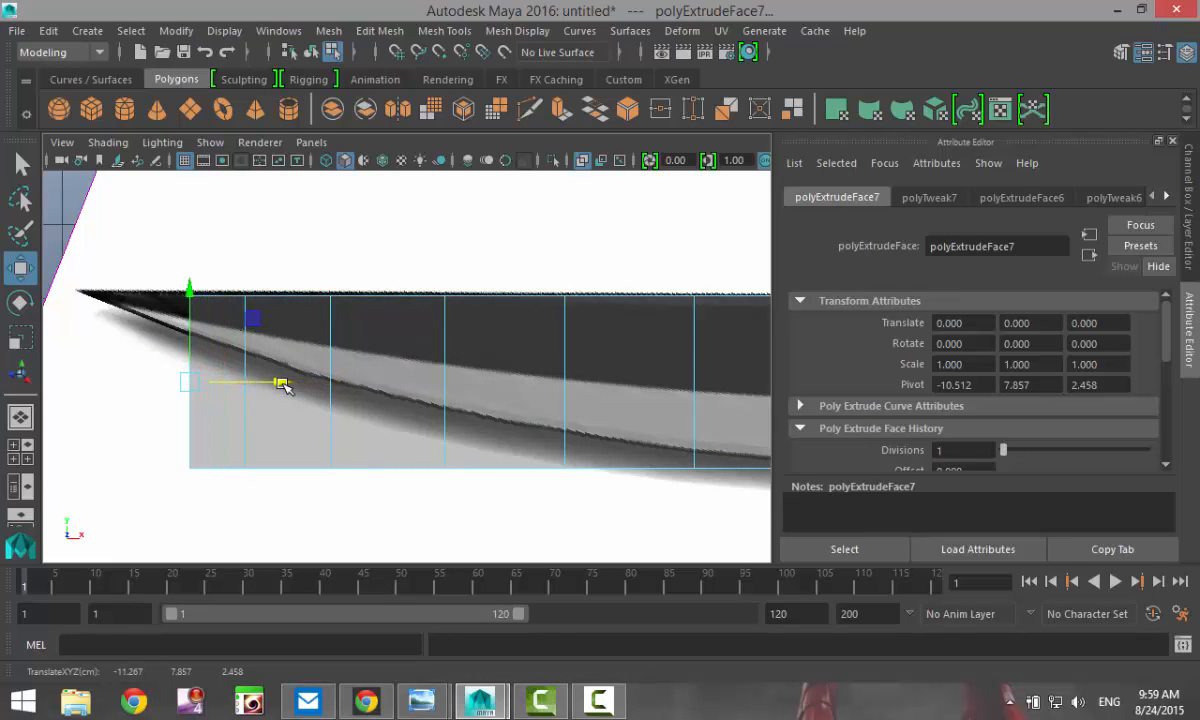
Extrude the end face four more times in short segments until the mesh reaches the blade's tip
key(ctrl+e)
key(w)
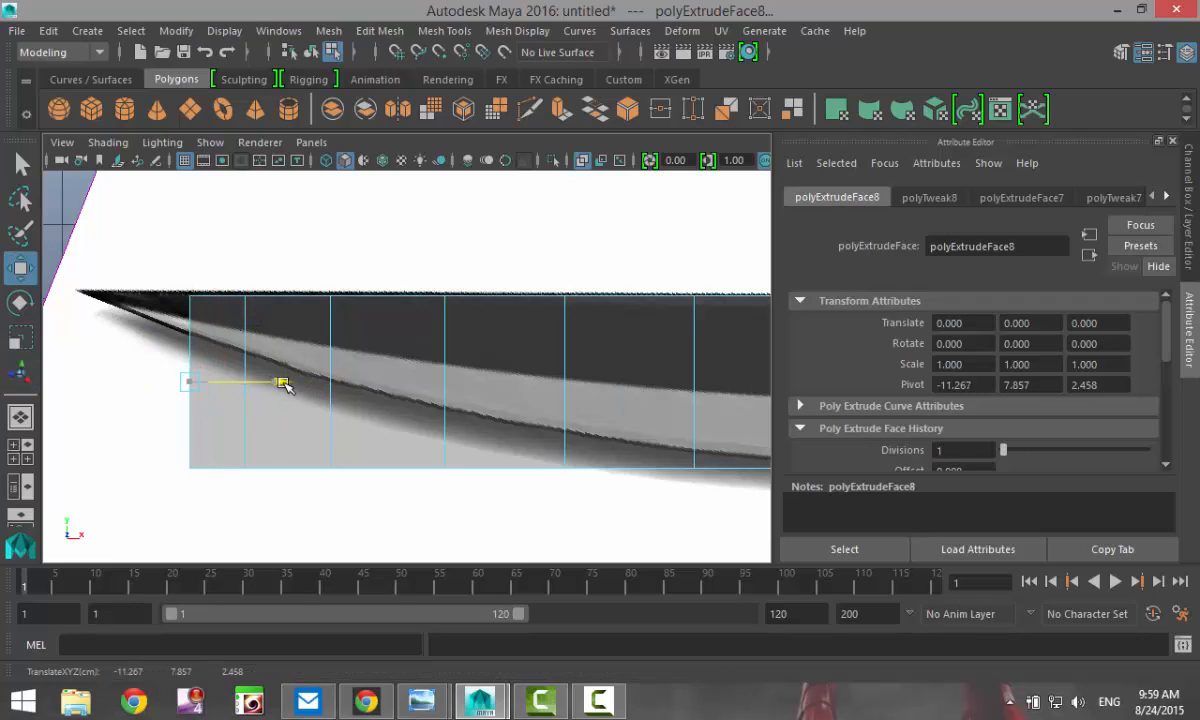
drag(283, 385, 174, 387)
key(ctrl+e)
key(w)
key(ctrl+e)
key(w)
key(ctrl+e)
key(w)
In vertex mode, raise the first two lower vertex pairs of the new segments onto the reference blade's cutting edge
scroll(305, 447, down, 4)
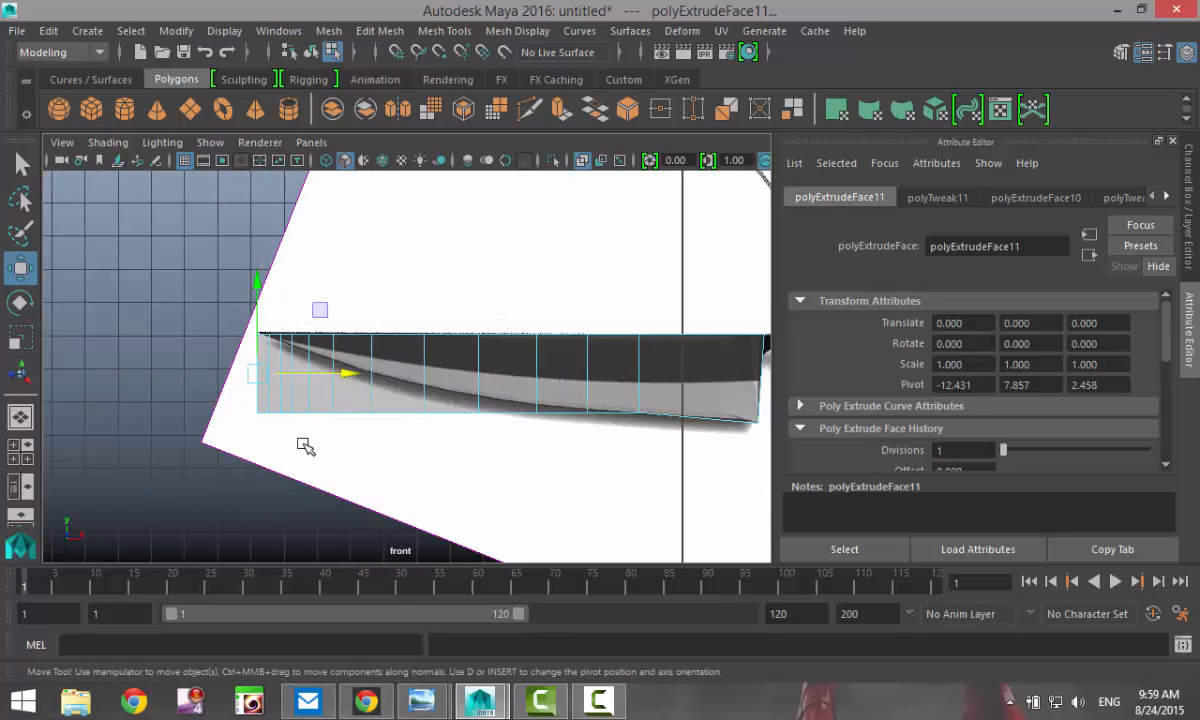
scroll(316, 470, up, 8)
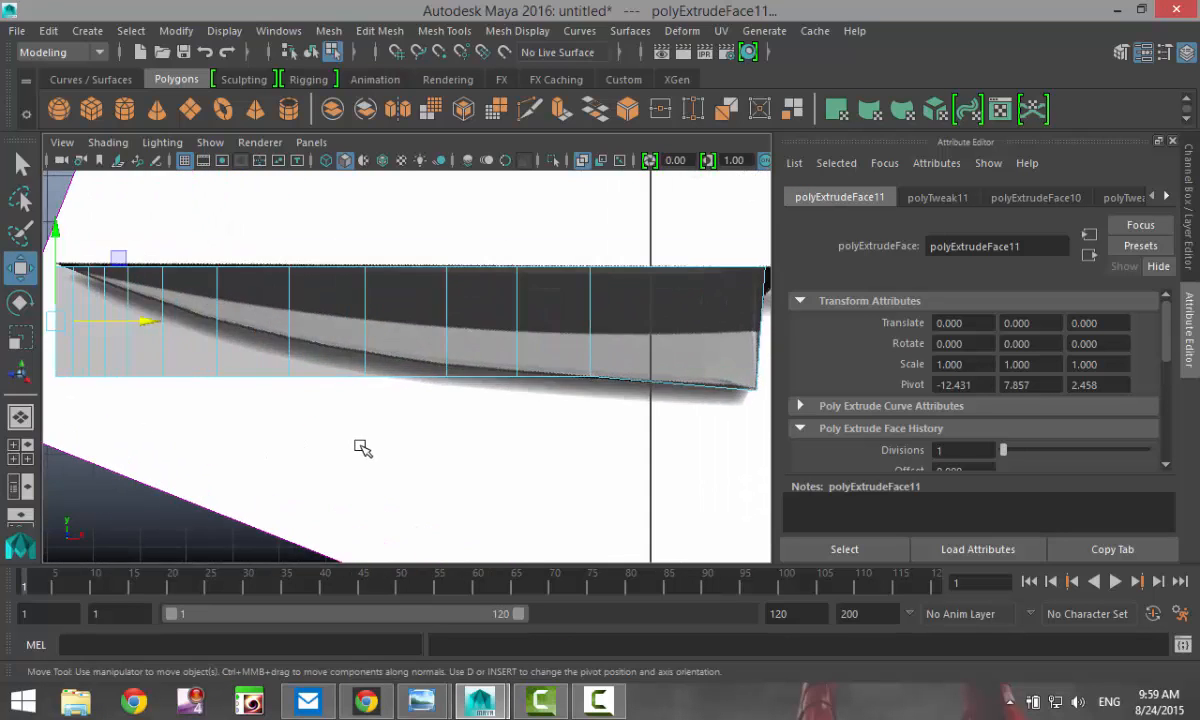
scroll(311, 477, down, 3)
scroll(348, 471, up, 5)
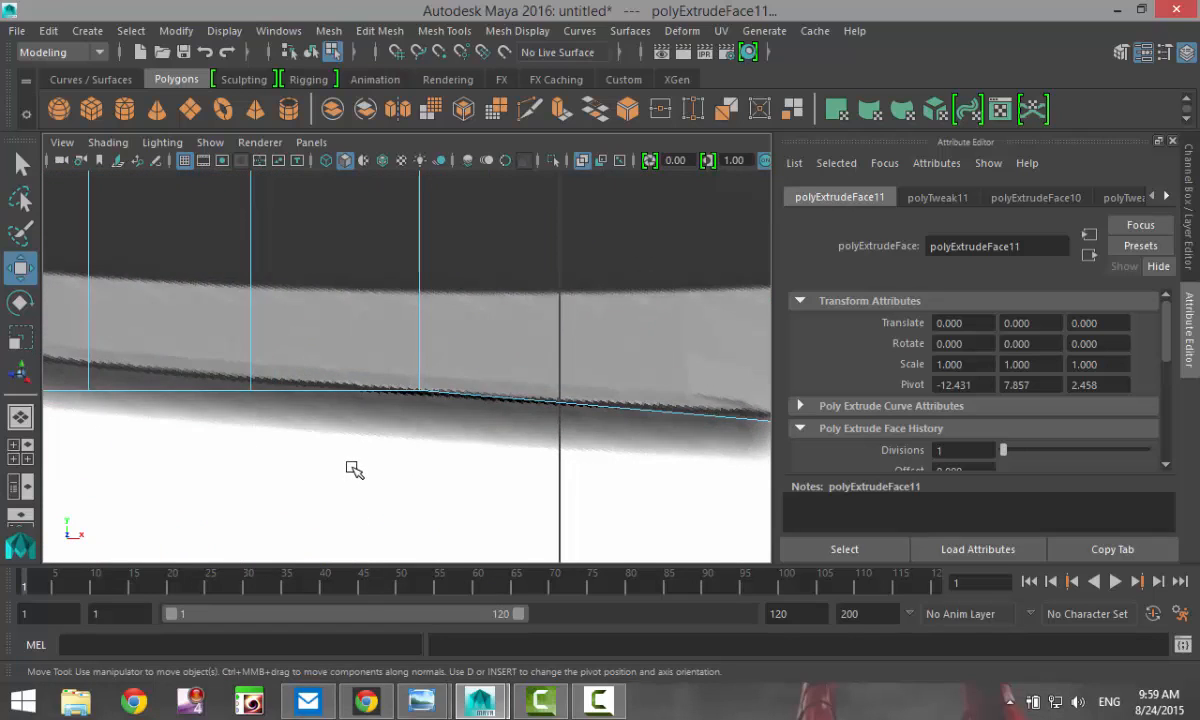
alt+middle_drag(351, 469, 577, 482)
right_drag(418, 378, 357, 163)
drag(484, 443, 482, 438)
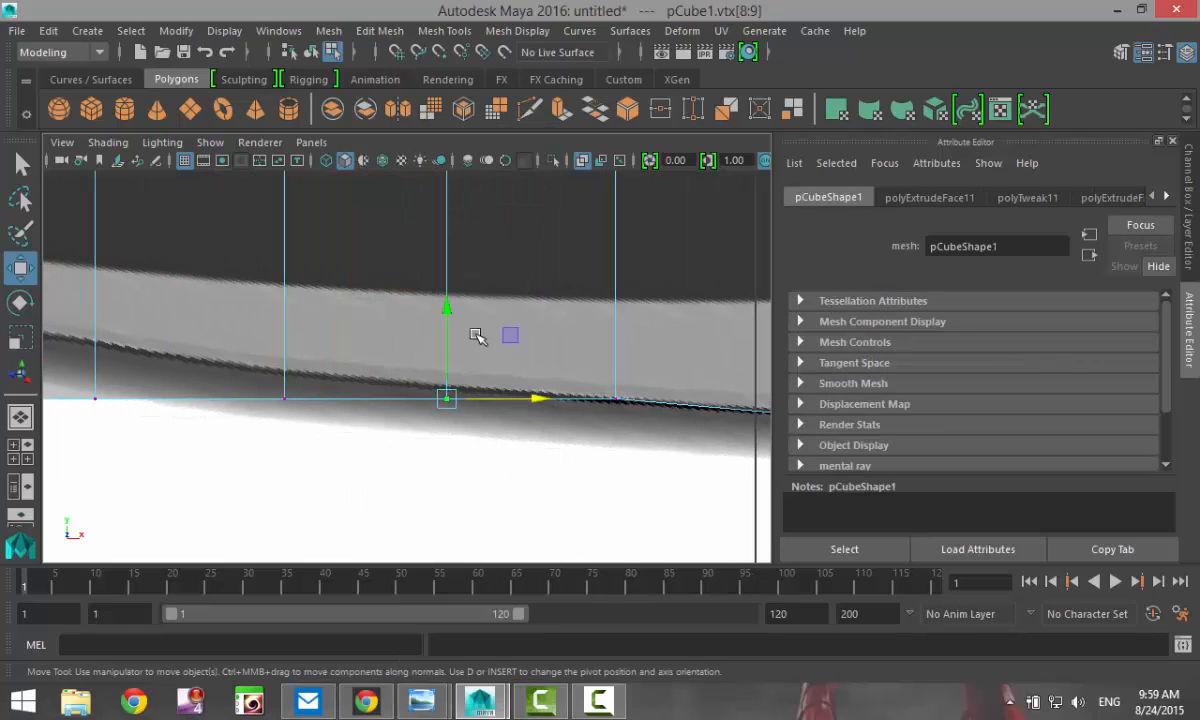
drag(445, 307, 445, 297)
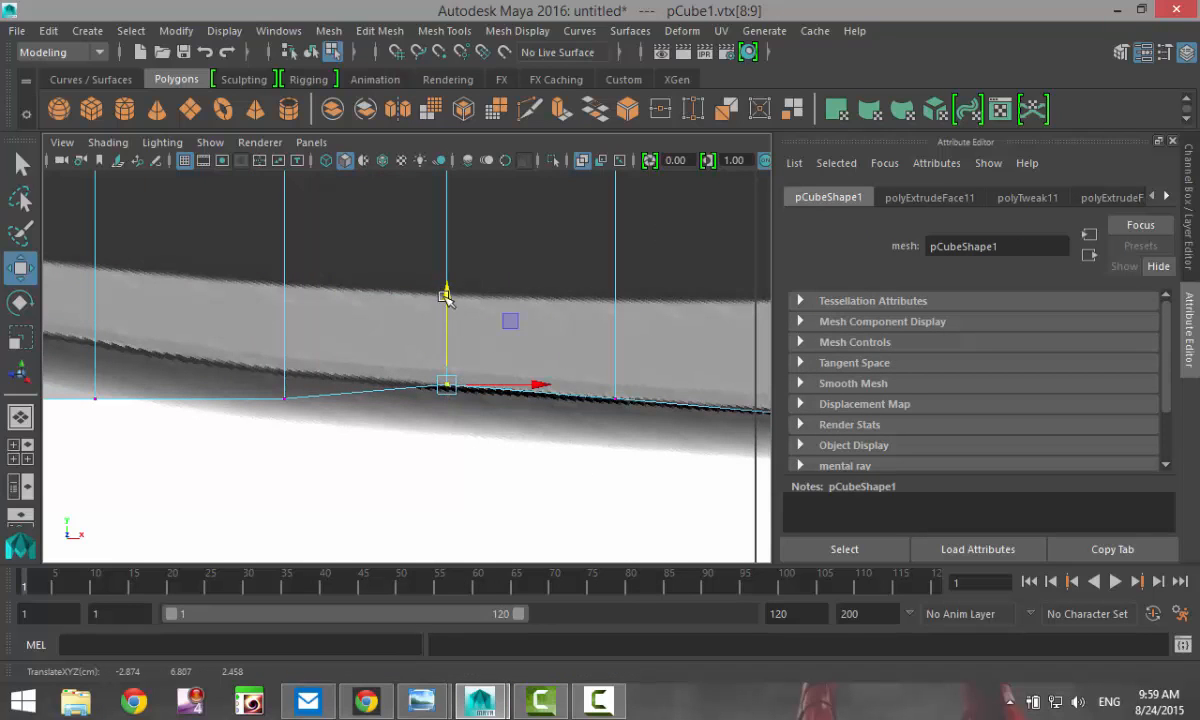
drag(236, 359, 343, 496)
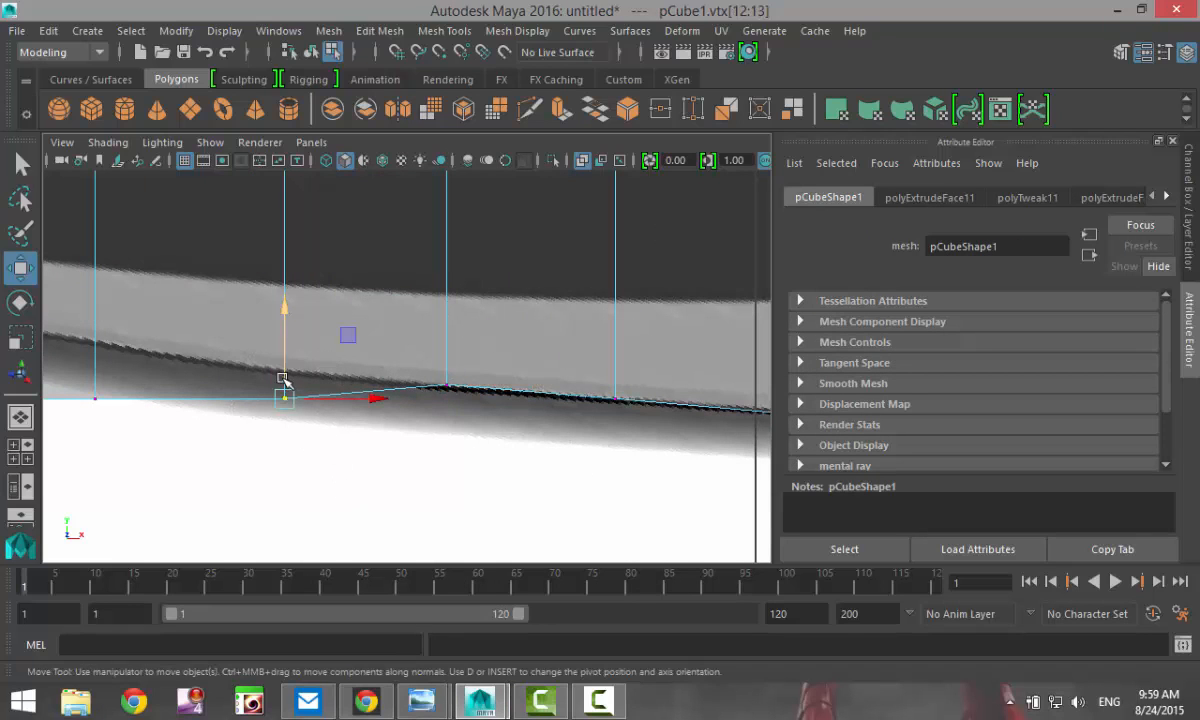
drag(285, 307, 285, 278)
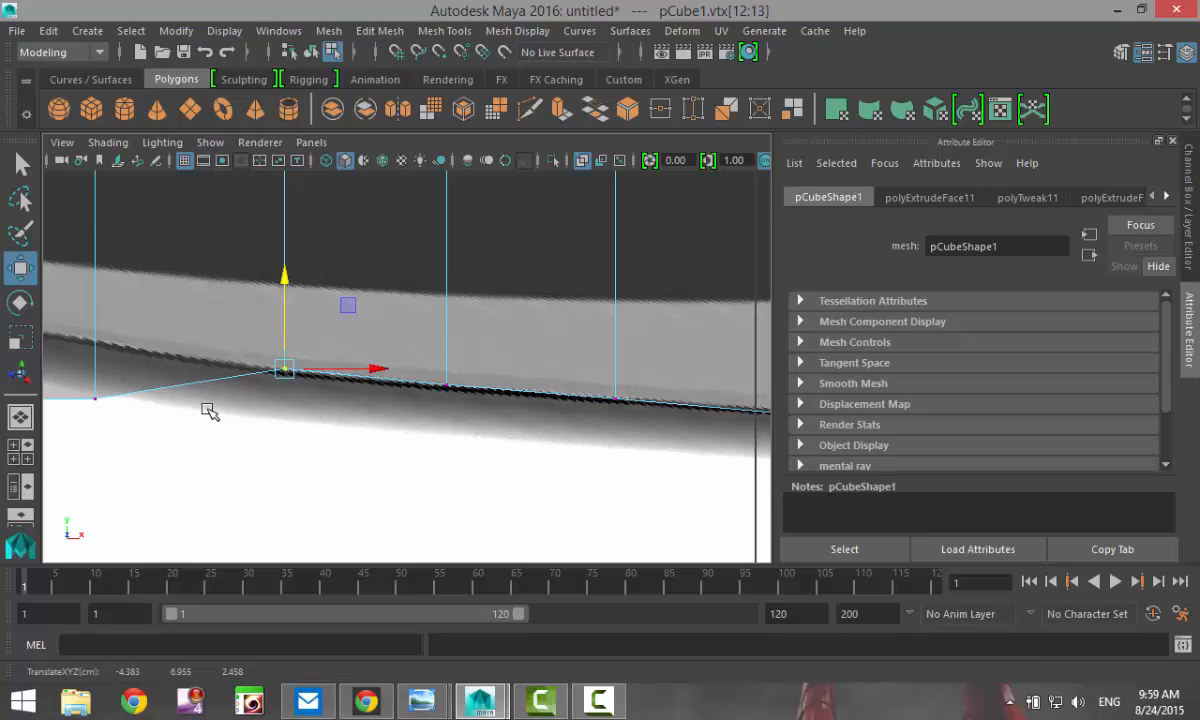
alt+middle_drag(178, 429, 489, 444)
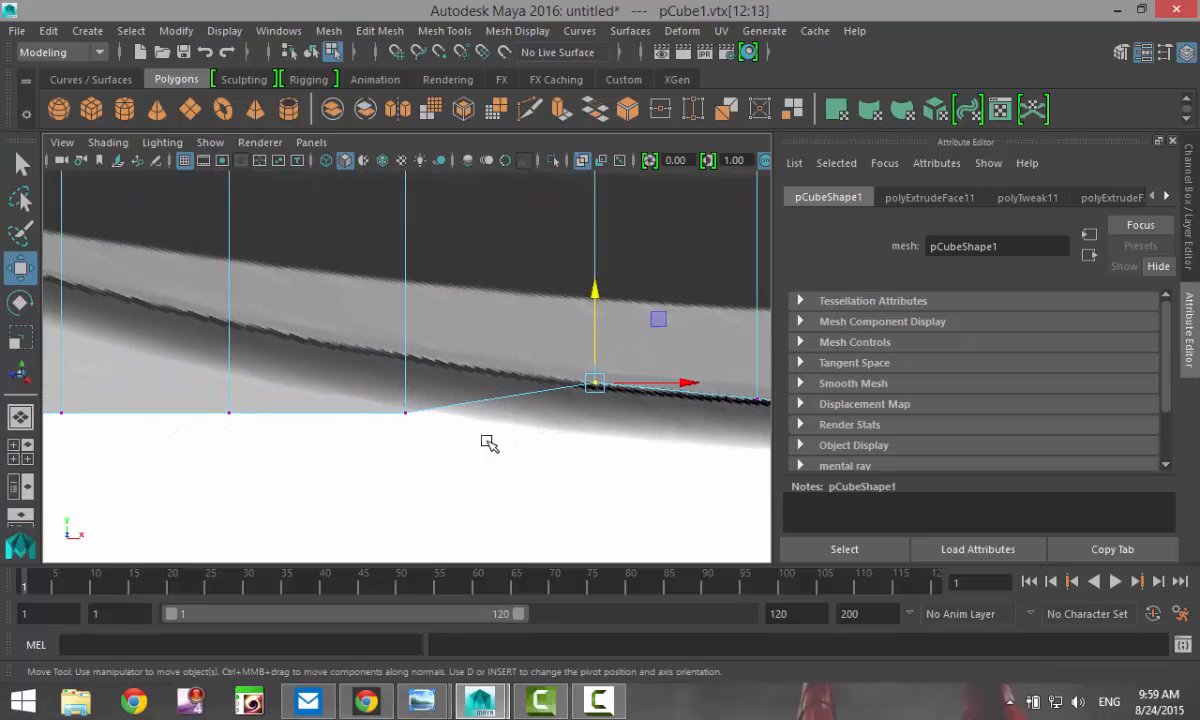
click(406, 413)
drag(402, 312, 406, 290)
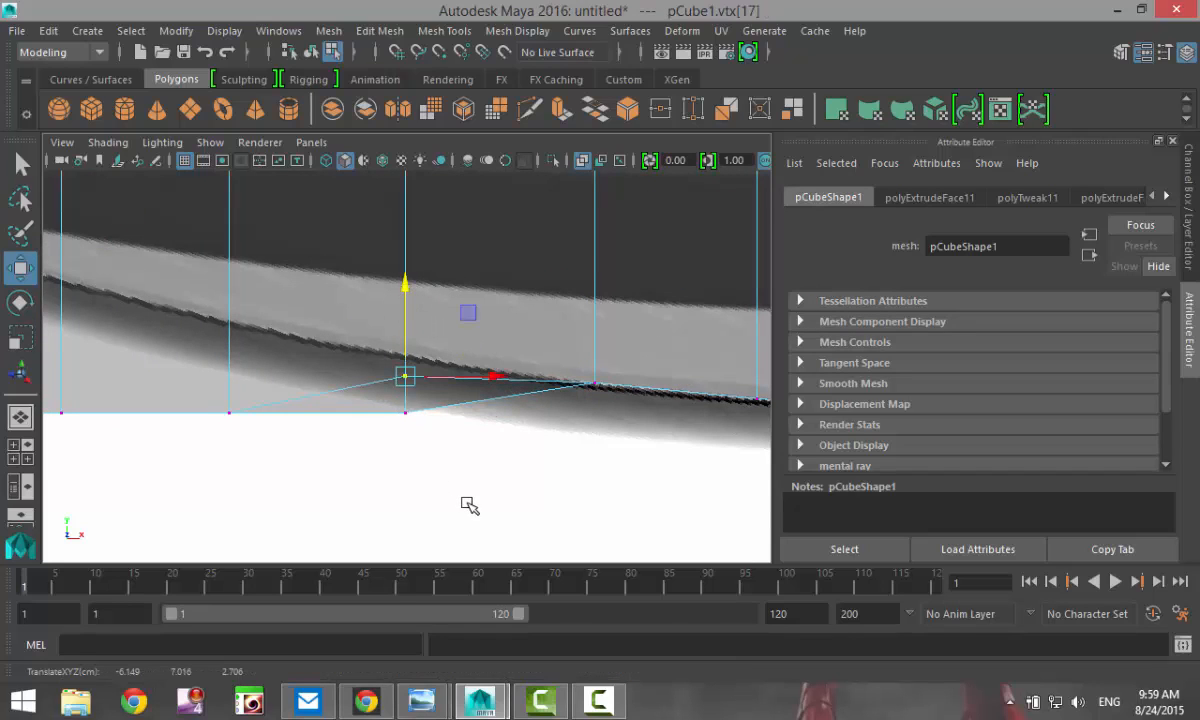
key(ctrl+z)
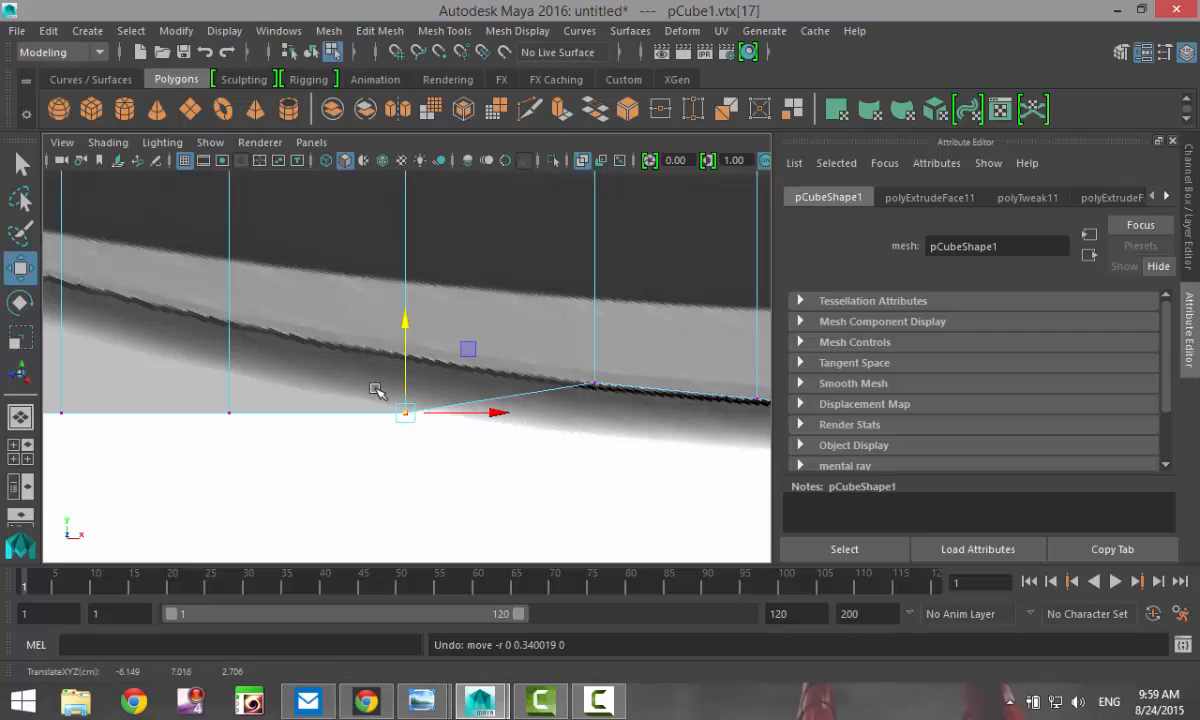
Select both overlapping vertices at the third and fourth lower corners in turn and raise each pair to the cutting edge
drag(358, 367, 487, 504)
drag(404, 315, 396, 262)
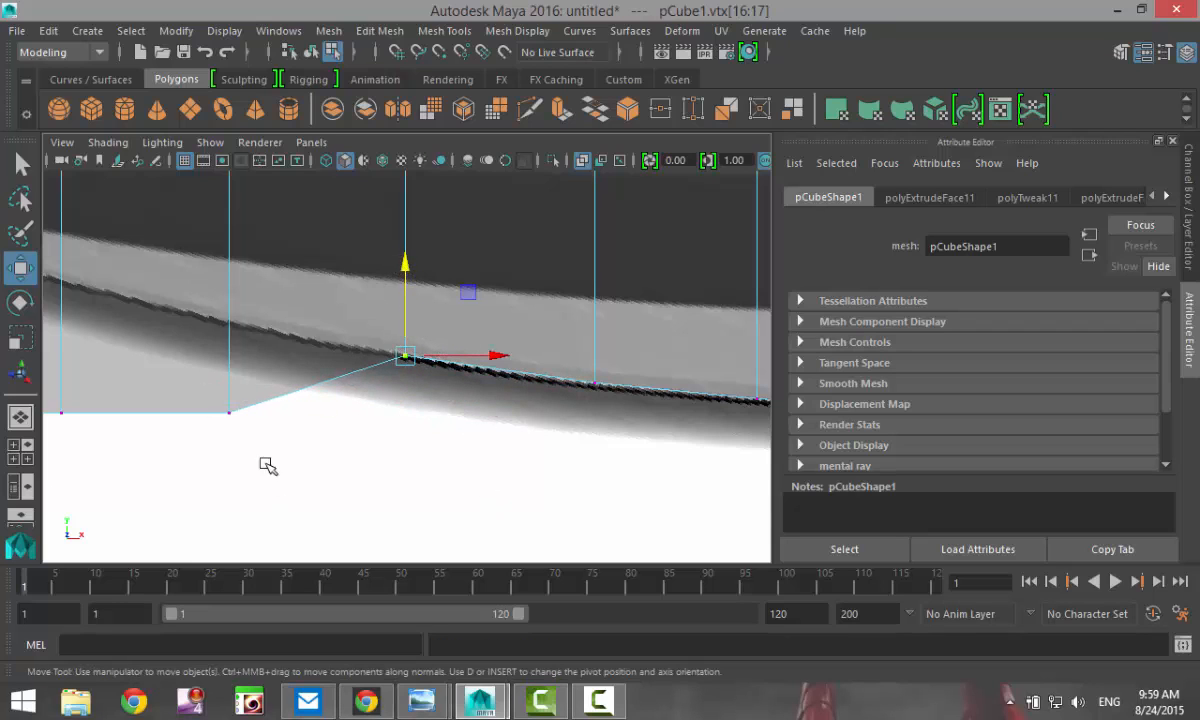
drag(252, 438, 208, 392)
drag(227, 300, 231, 233)
Raise the fifth and sixth lower vertex pairs onto the cutting edge of the reference blade
alt+middle_drag(202, 434, 520, 483)
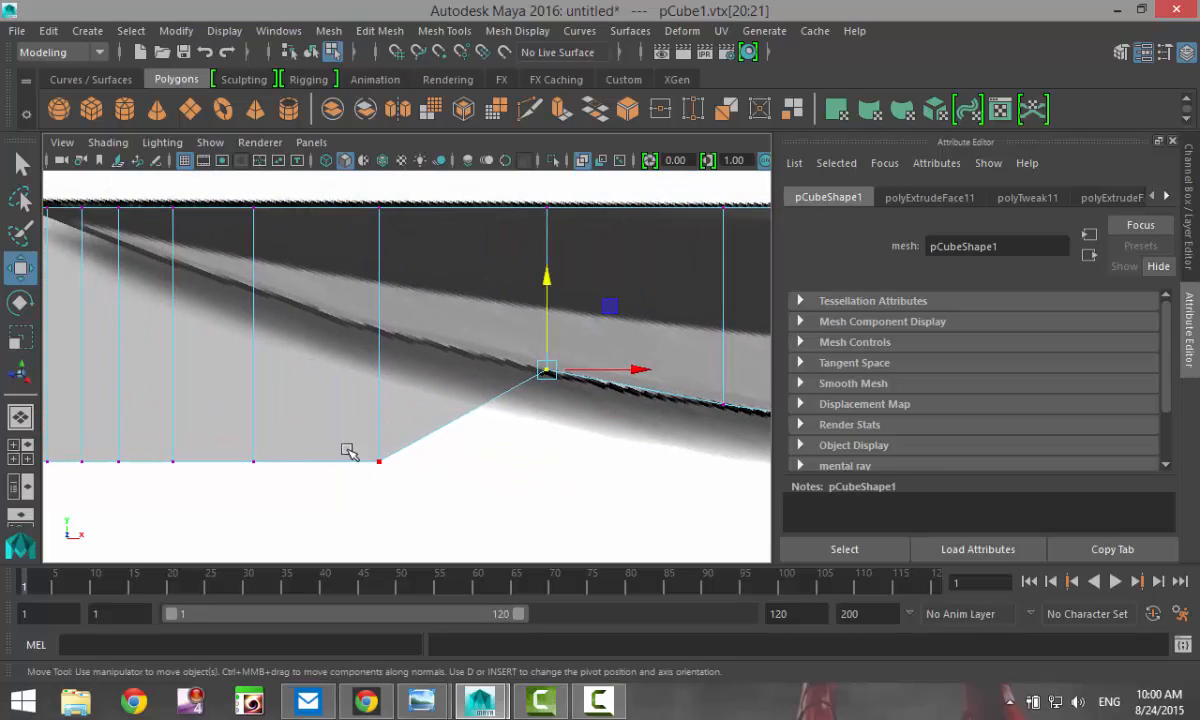
drag(349, 435, 456, 533)
drag(378, 370, 362, 236)
drag(213, 415, 297, 496)
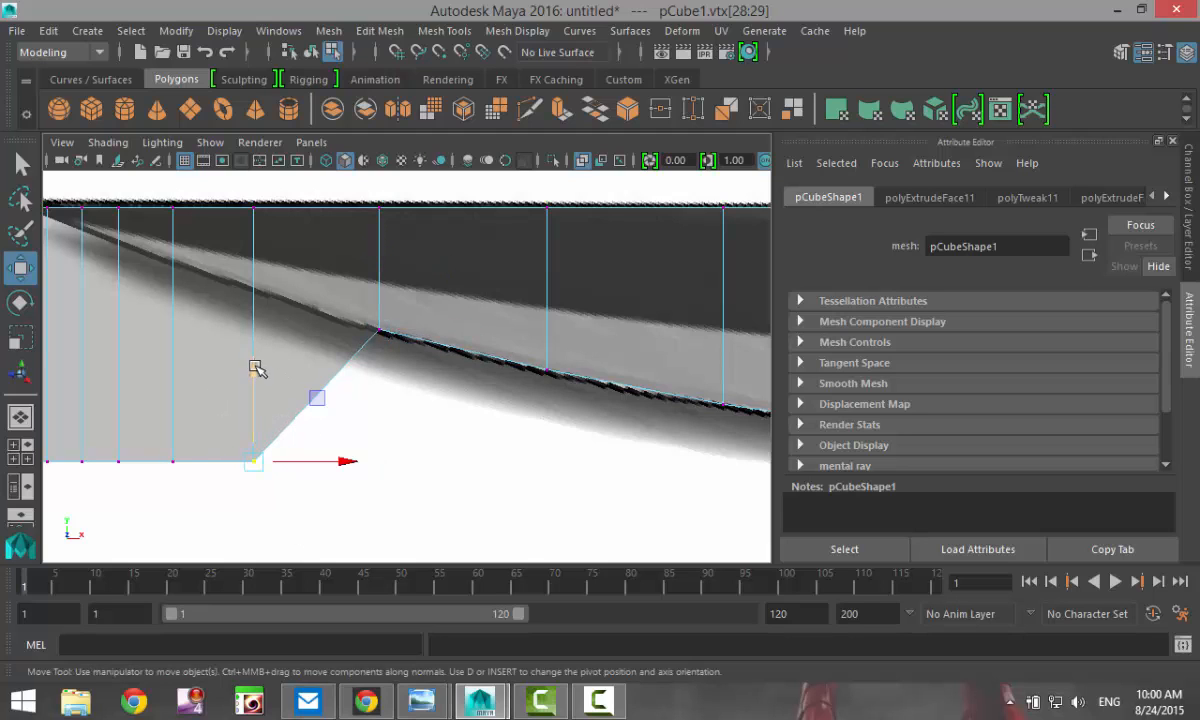
drag(256, 369, 268, 193)
Raise the seventh and eighth lower vertex pairs to the cutting edge near the blade's tip
alt+drag(222, 396, 407, 423)
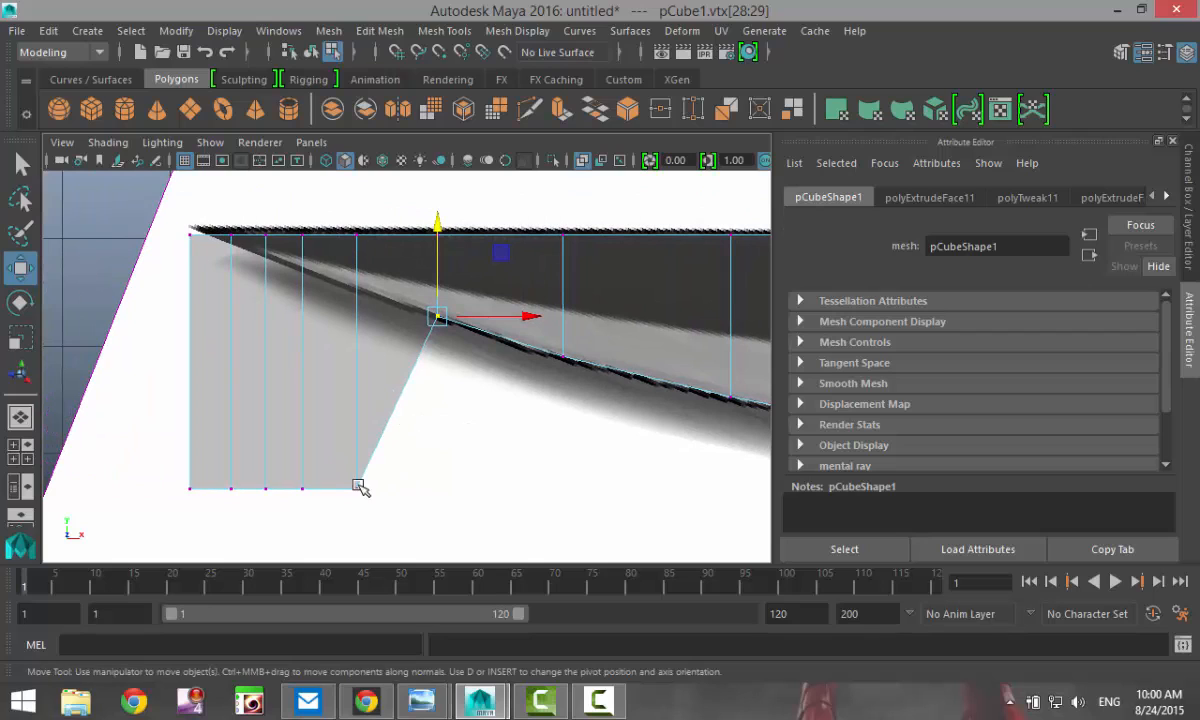
drag(340, 472, 376, 505)
drag(355, 397, 342, 196)
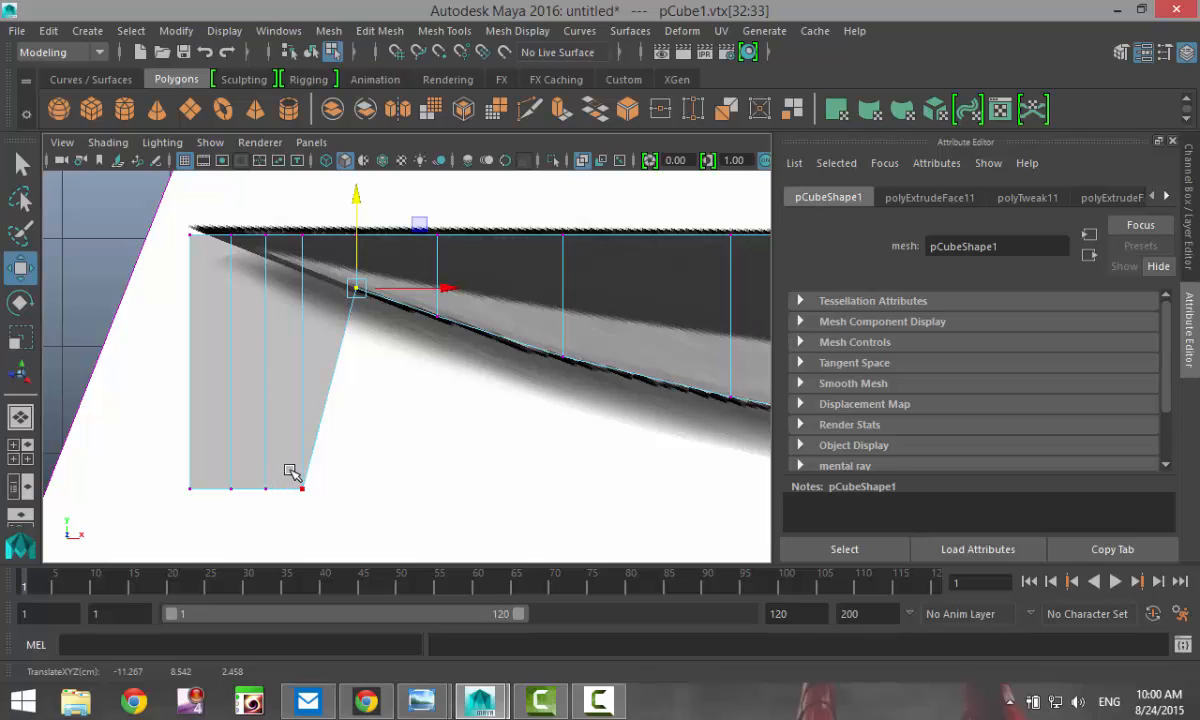
drag(335, 535, 290, 458)
drag(303, 394, 303, 180)
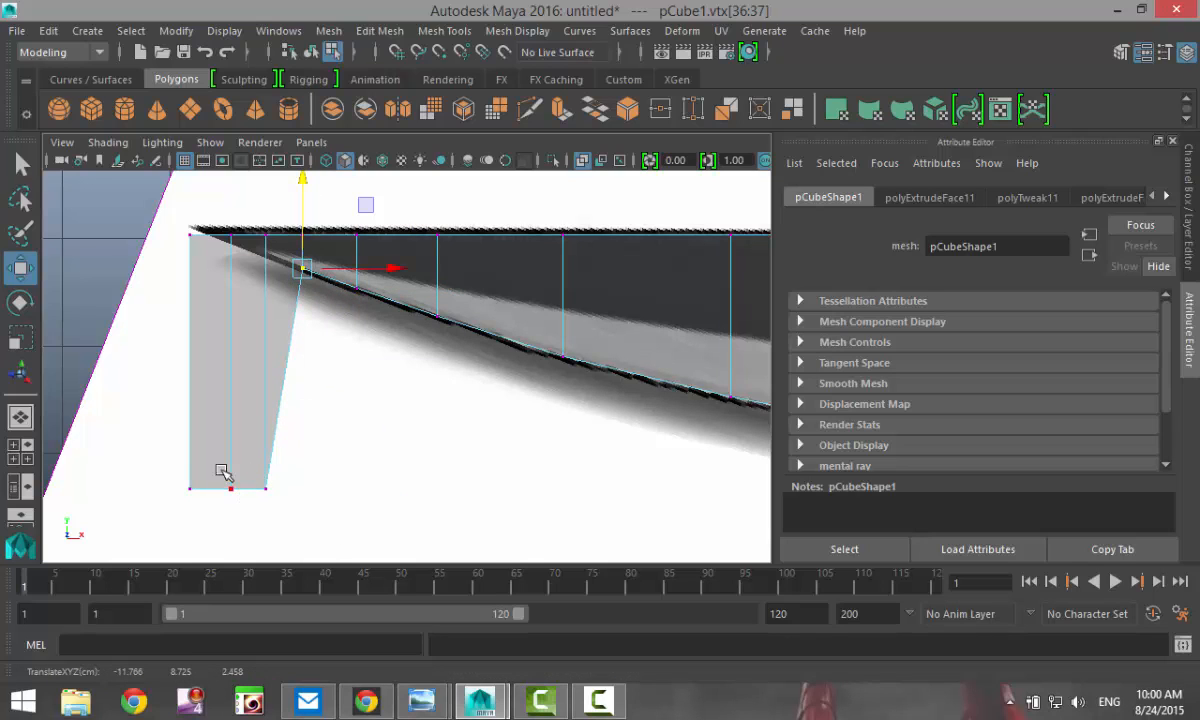
Raise the last three lower vertex pairs together, then fit the second-to-last pair to the edge and the end pair near the spine
drag(171, 457, 337, 565)
drag(232, 400, 228, 177)
key(f)
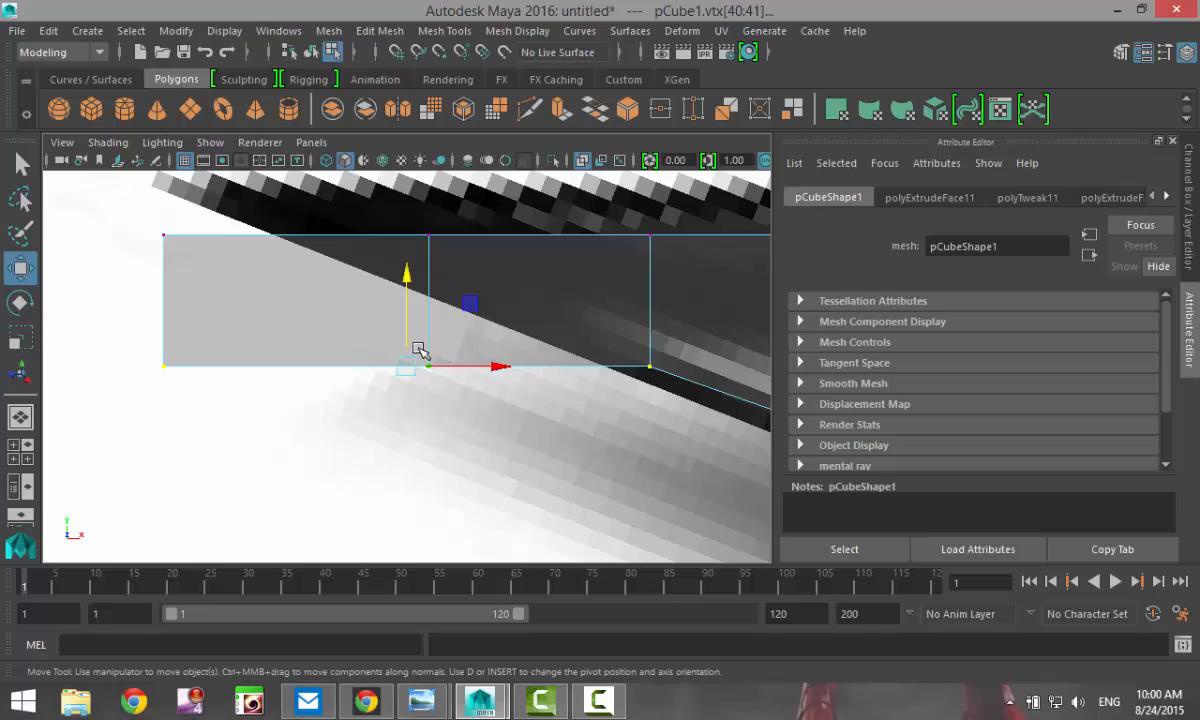
drag(418, 350, 443, 383)
drag(428, 277, 403, 188)
drag(182, 410, 150, 345)
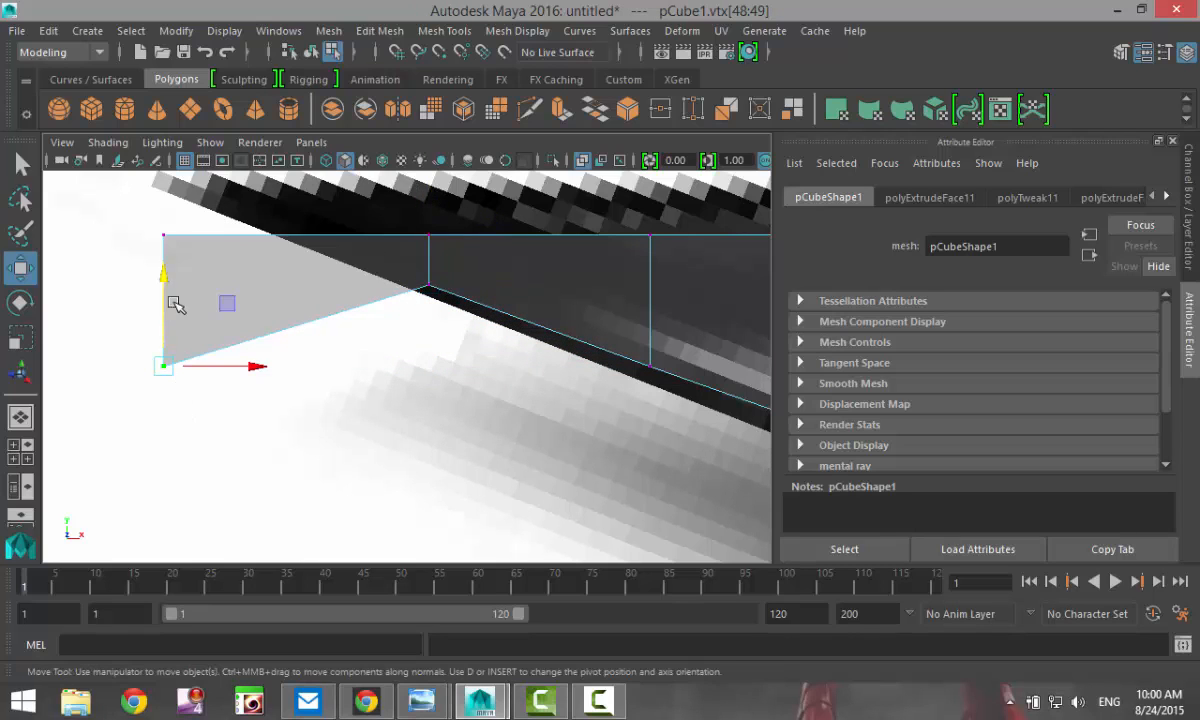
drag(165, 278, 158, 152)
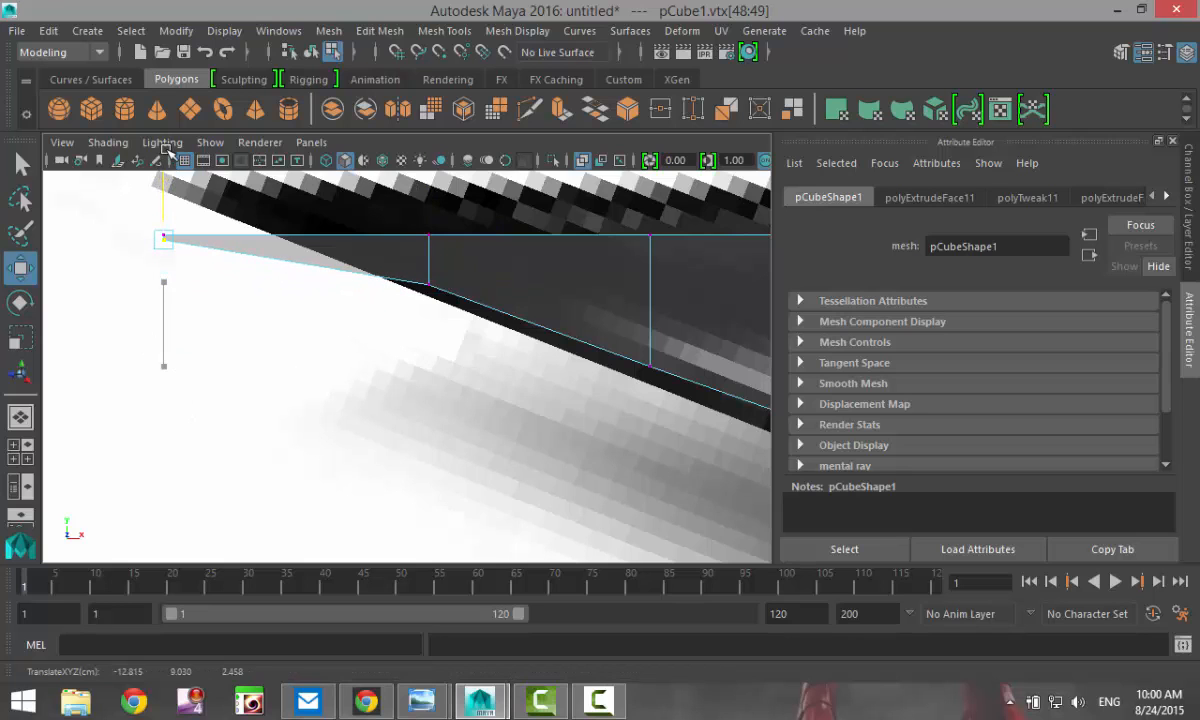
Lower the first two lower vertex pairs behind the blade's tip to the outer side of the cutting edge outline
key(f)
scroll(416, 412, up, 10)
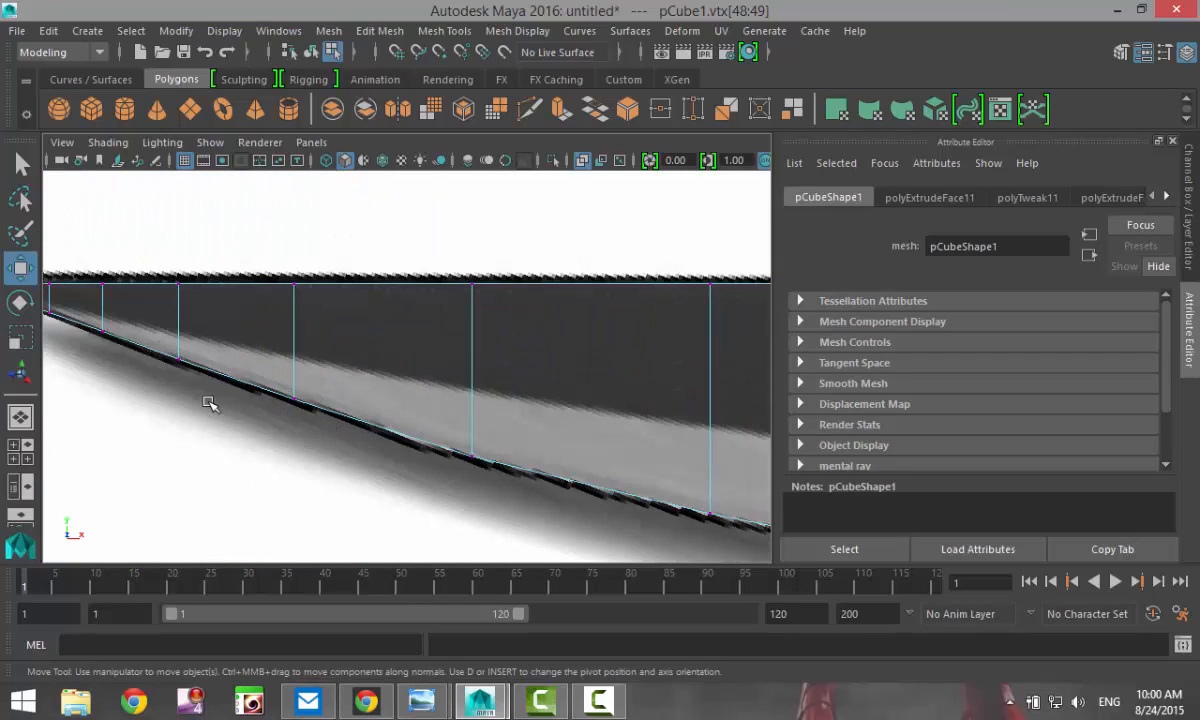
alt+middle_drag(209, 403, 493, 459)
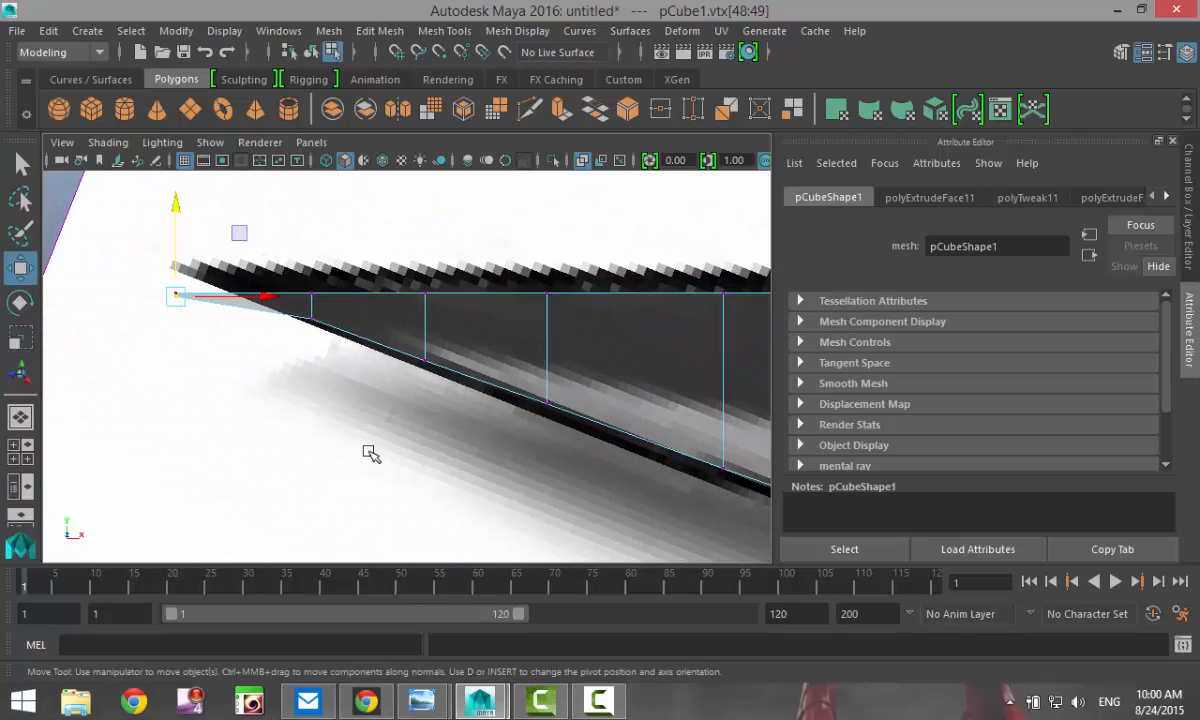
scroll(370, 451, up, 1)
click(287, 304)
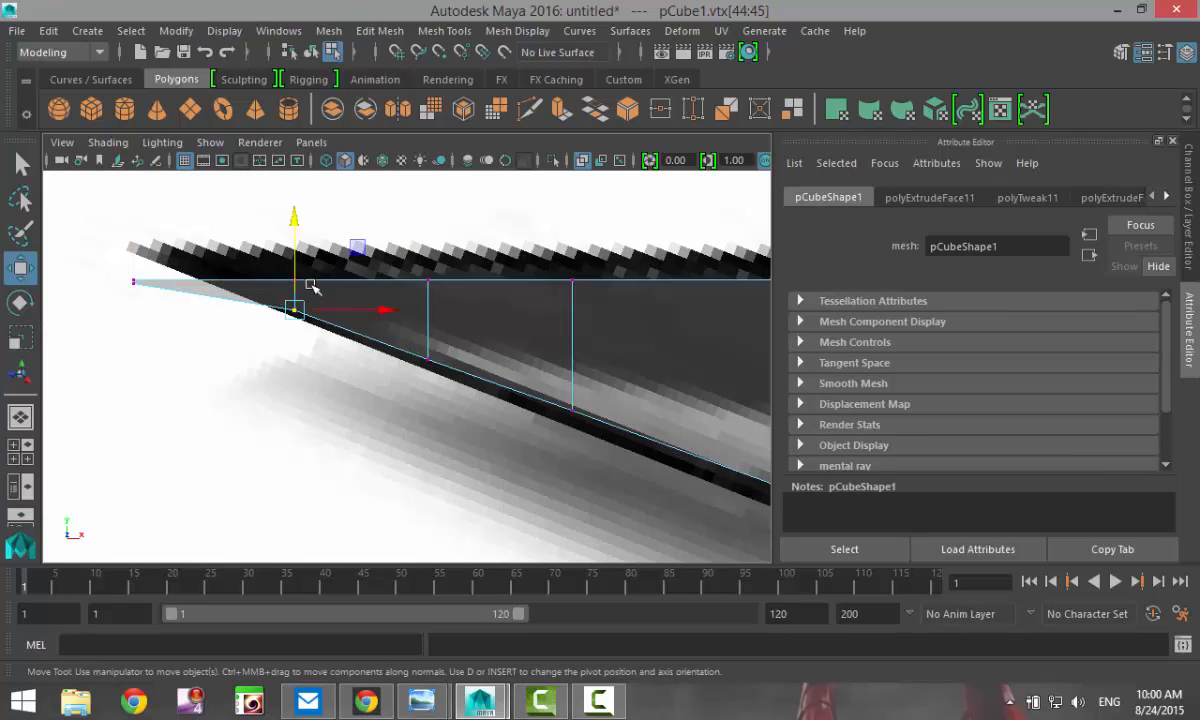
drag(297, 217, 297, 233)
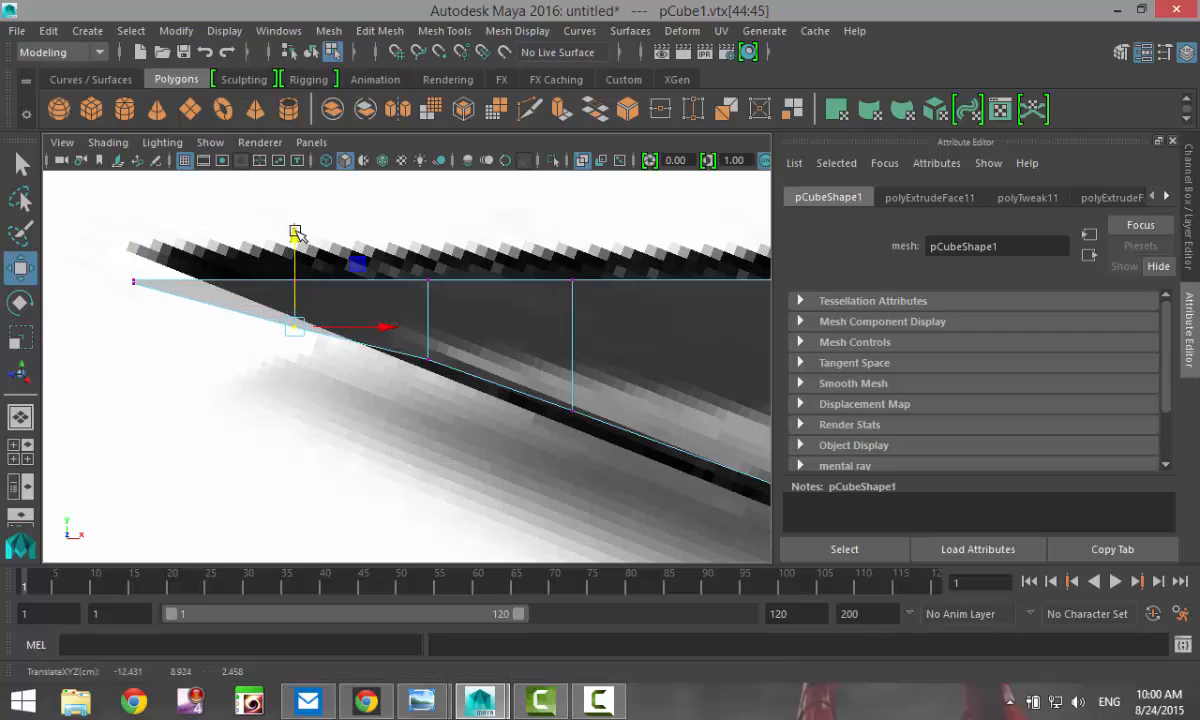
click(428, 358)
drag(429, 266, 436, 286)
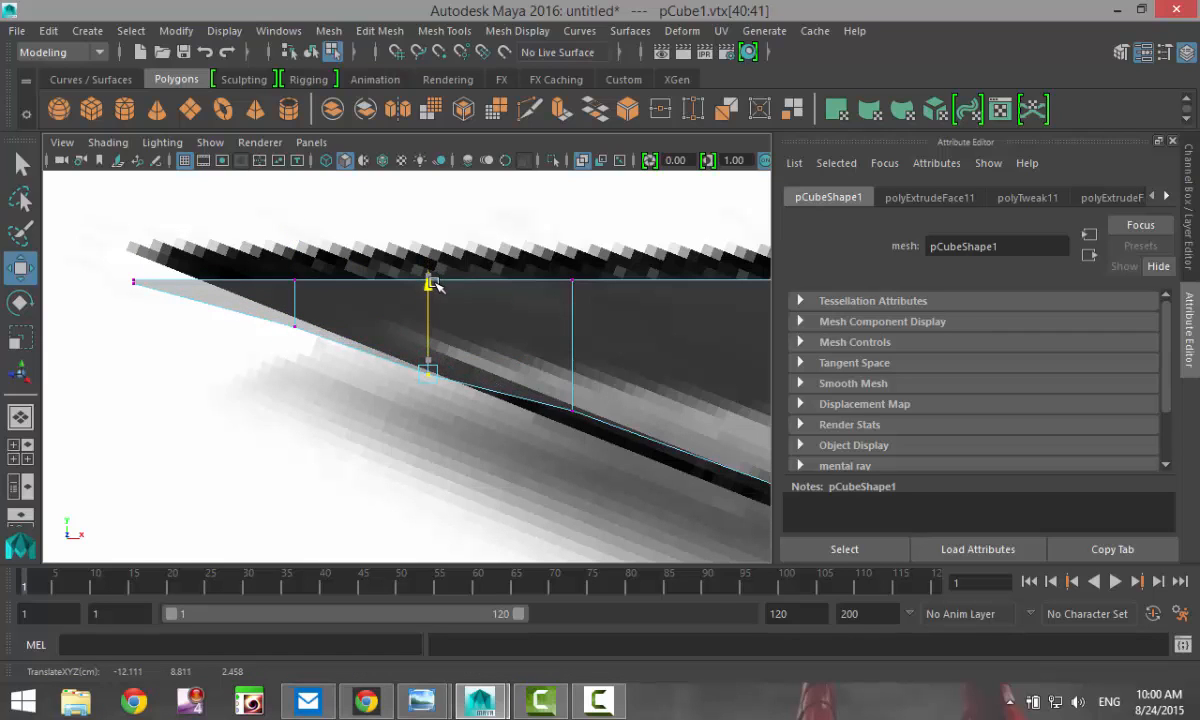
Lower the third lower vertex pair behind the tip, then nudge it back up slightly against the reference outline
click(571, 406)
drag(573, 322, 578, 335)
scroll(571, 403, up, 1)
alt+middle_drag(571, 403, 359, 356)
scroll(386, 386, down, 12)
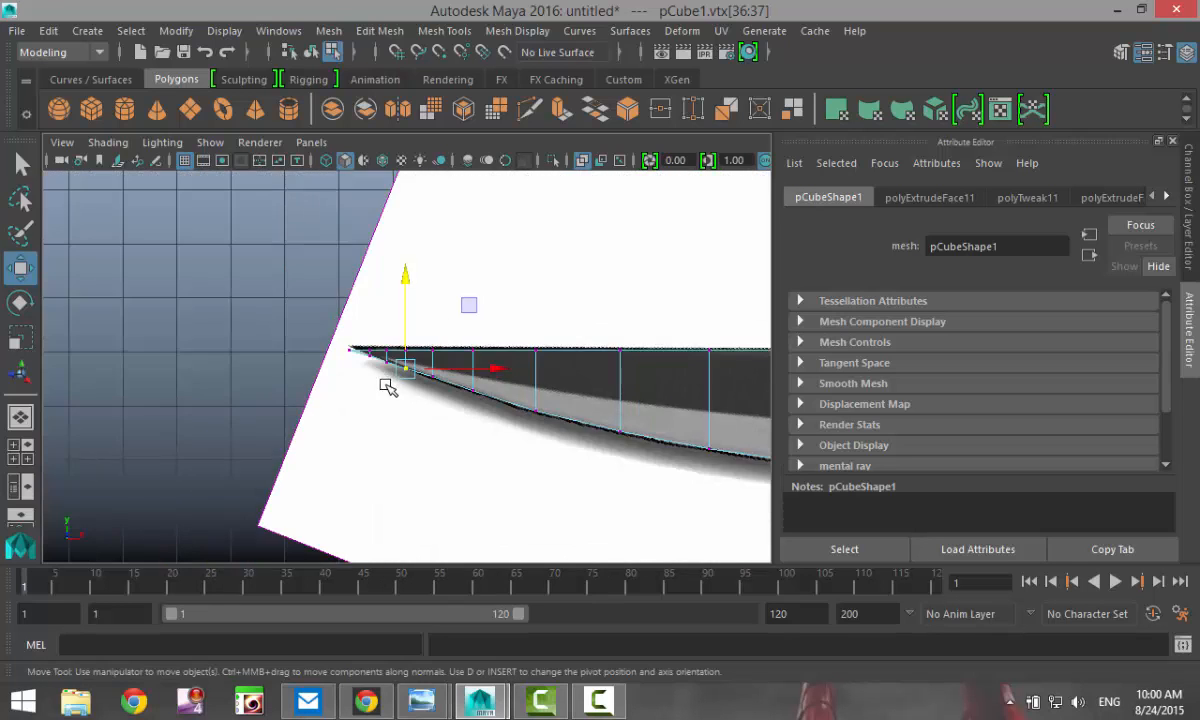
scroll(395, 393, up, 3)
alt+middle_drag(481, 428, 402, 375)
drag(370, 273, 370, 268)
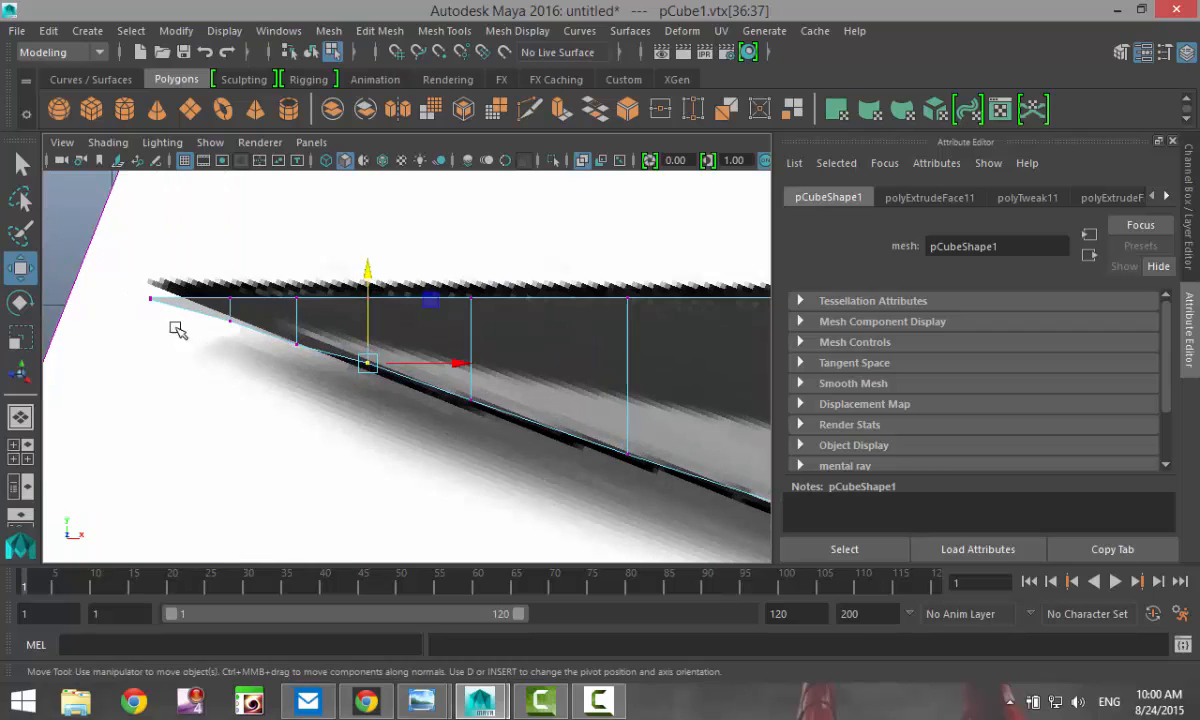
Raise the blade's tip vertices and the adjacent upper vertex pair slightly toward the spine of the reference
drag(137, 288, 165, 322)
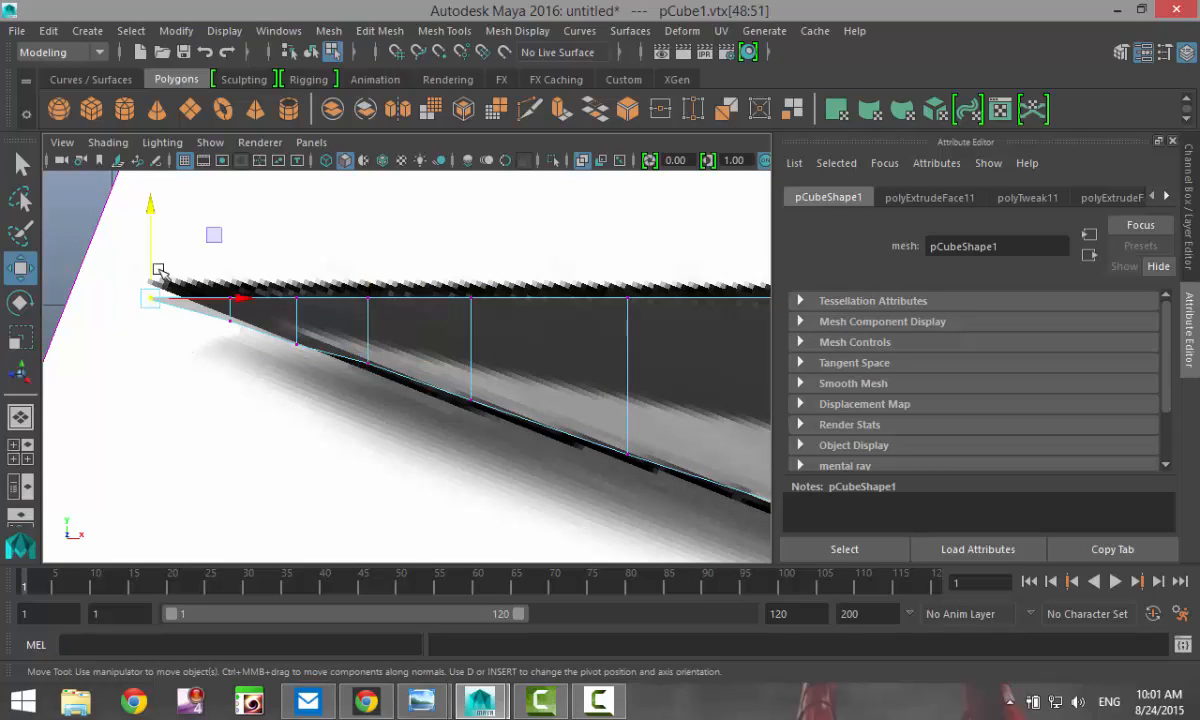
drag(152, 208, 150, 202)
drag(217, 282, 243, 307)
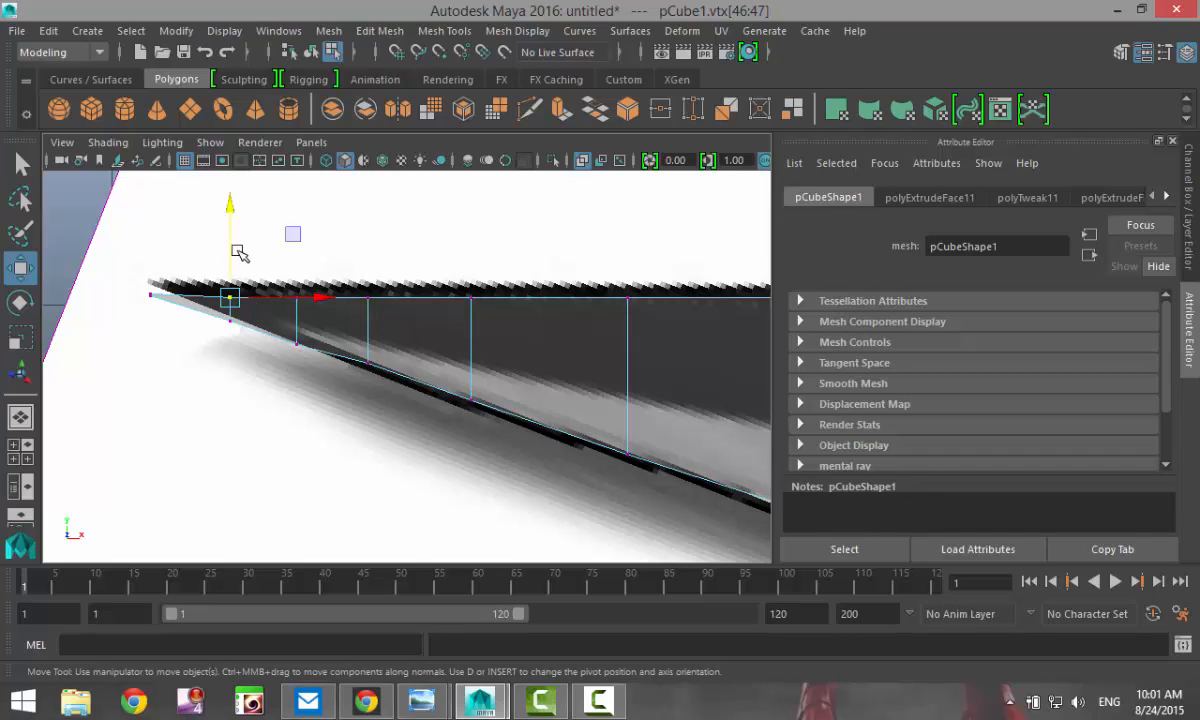
drag(230, 206, 230, 205)
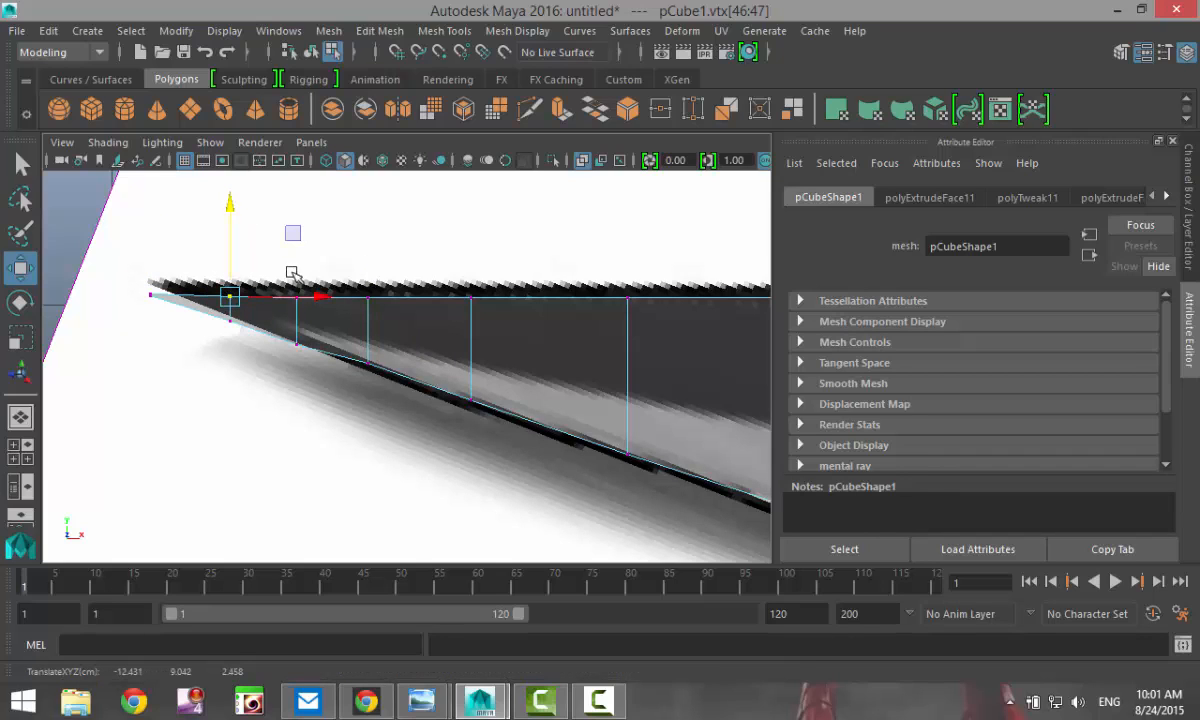
Lower the three lower vertex pairs behind the tip slightly so they follow the outer cutting edge
drag(216, 312, 243, 336)
drag(230, 229, 229, 233)
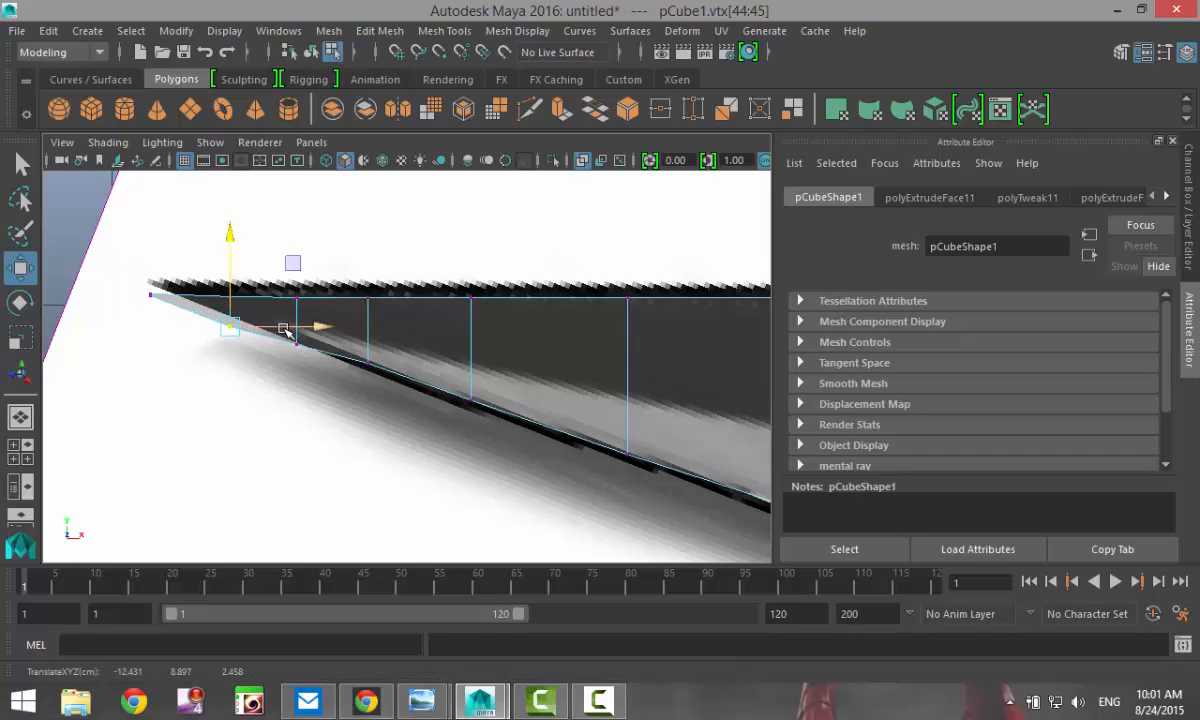
drag(284, 331, 304, 353)
drag(296, 258, 296, 265)
drag(362, 357, 381, 382)
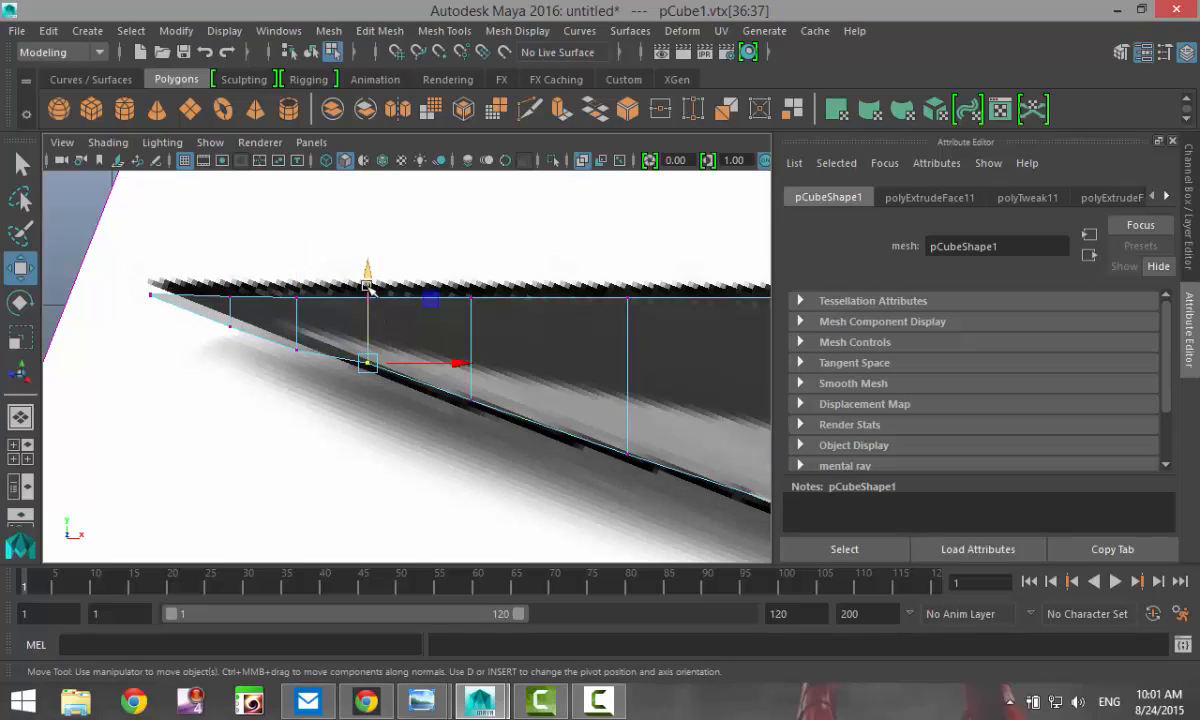
drag(368, 272, 368, 285)
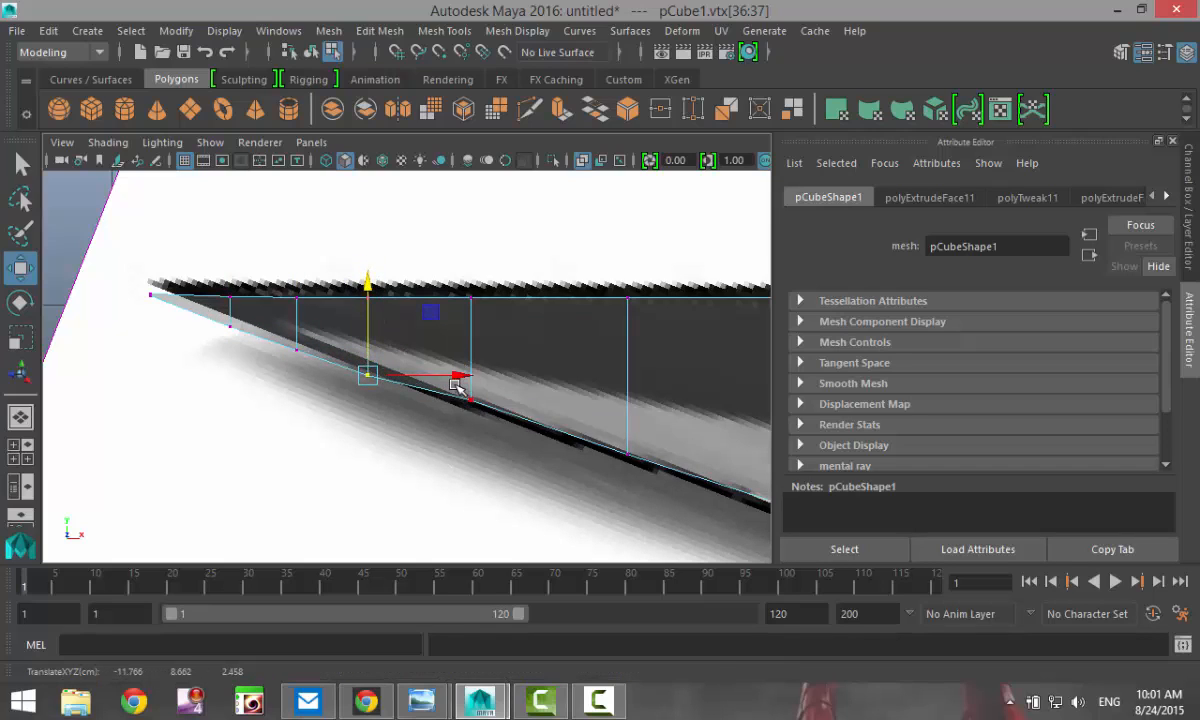
Lower the fourth and fifth lower vertex pairs from the tip onto the outer cutting edge
drag(455, 385, 492, 402)
drag(476, 313, 476, 322)
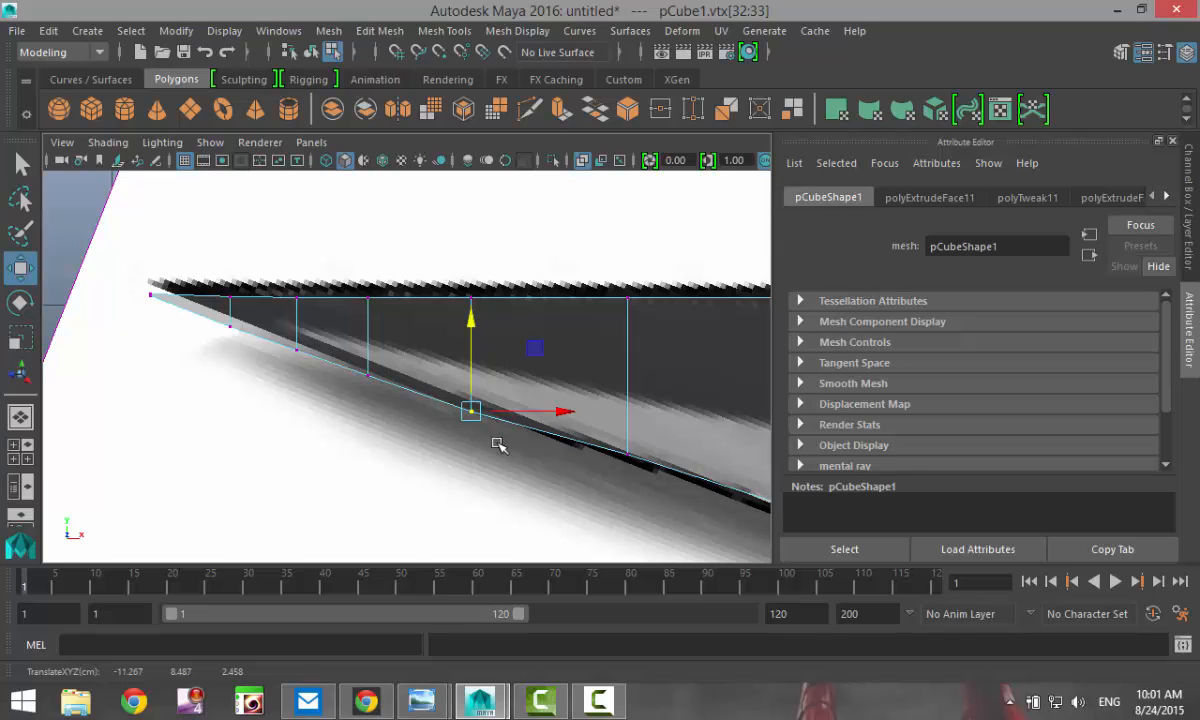
alt+middle_drag(498, 445, 304, 402)
drag(466, 457, 466, 457)
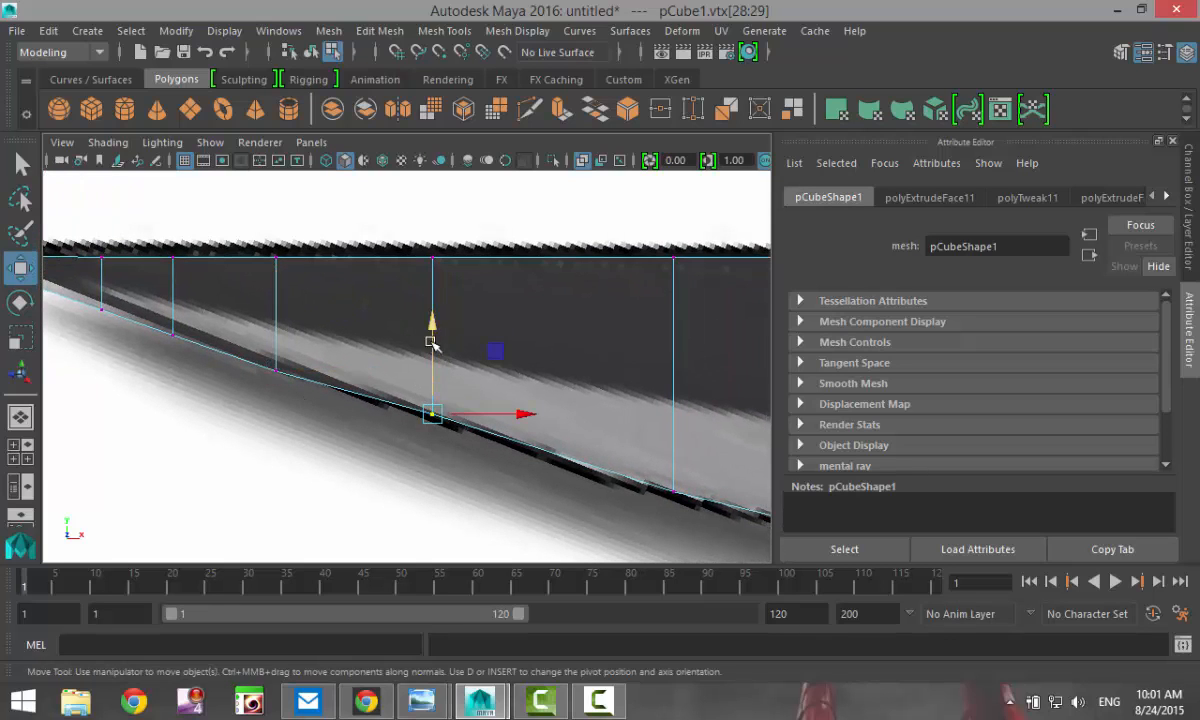
drag(430, 318, 432, 338)
Check the sixth lower vertex pair from the tip and lower the seventh onto the outer cutting edge
alt+middle_drag(497, 477, 338, 431)
drag(501, 423, 563, 477)
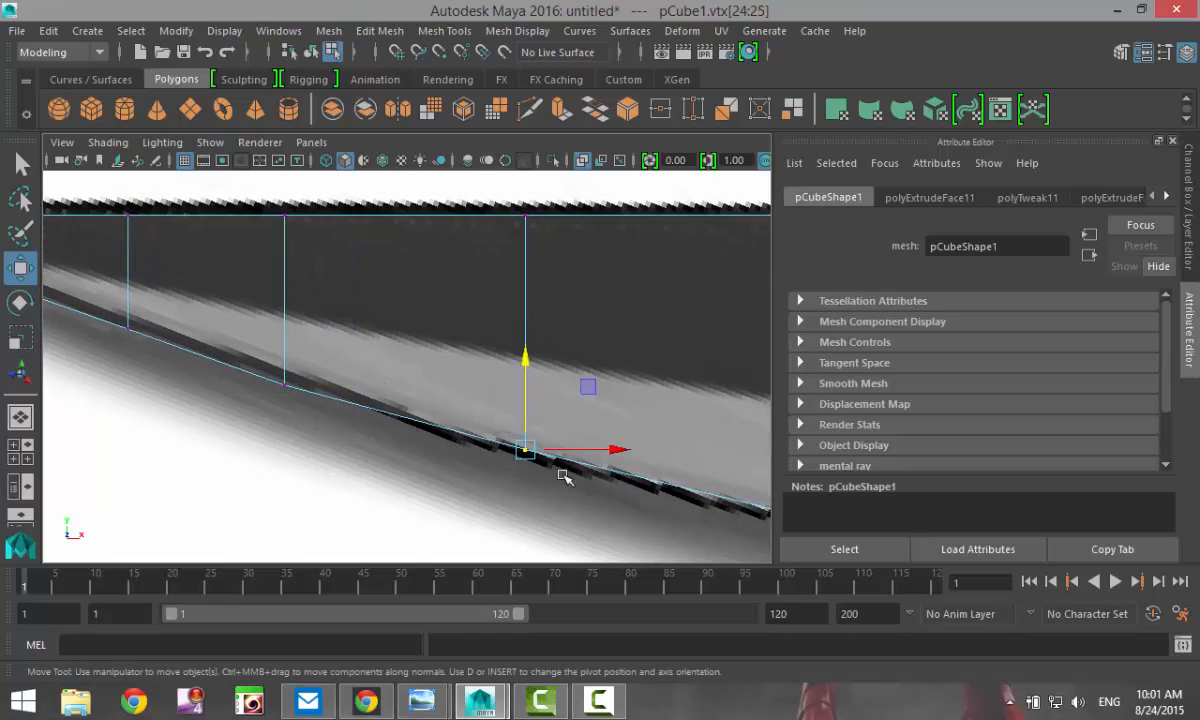
alt+middle_drag(530, 458, 146, 401)
click(510, 460)
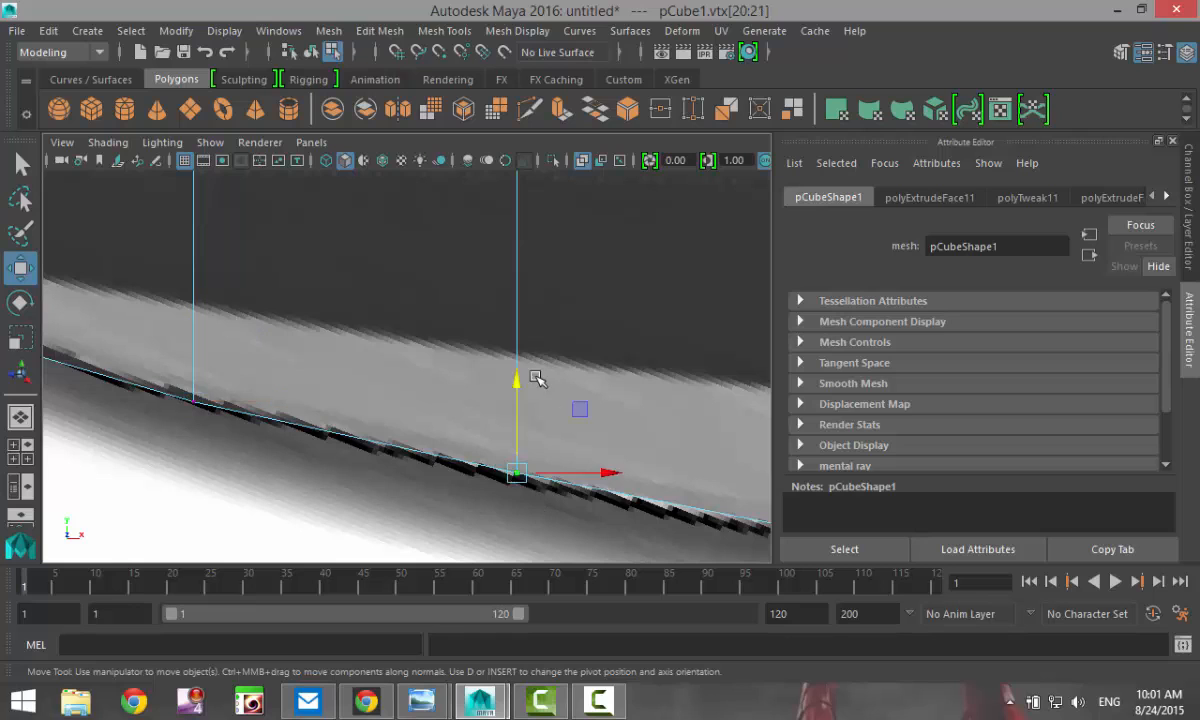
drag(521, 381, 524, 390)
Lower the eighth and ninth lower vertex pairs from the tip slightly onto the outer cutting edge
alt+middle_drag(565, 453, 229, 356)
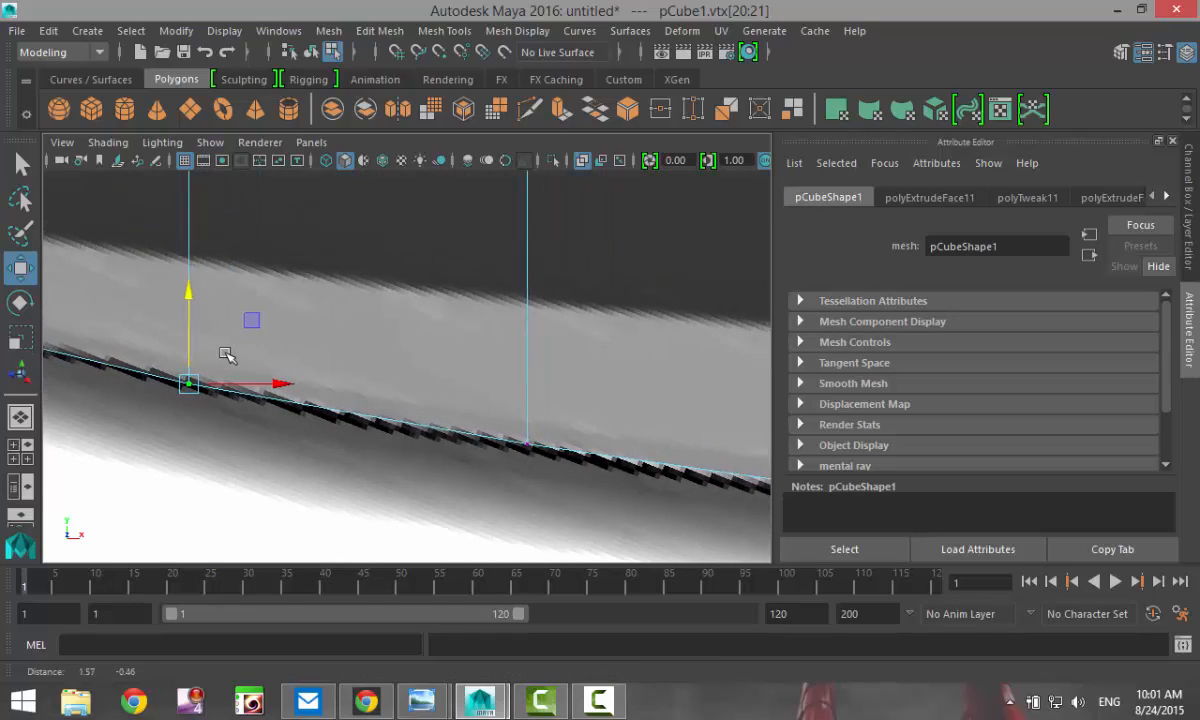
click(524, 444)
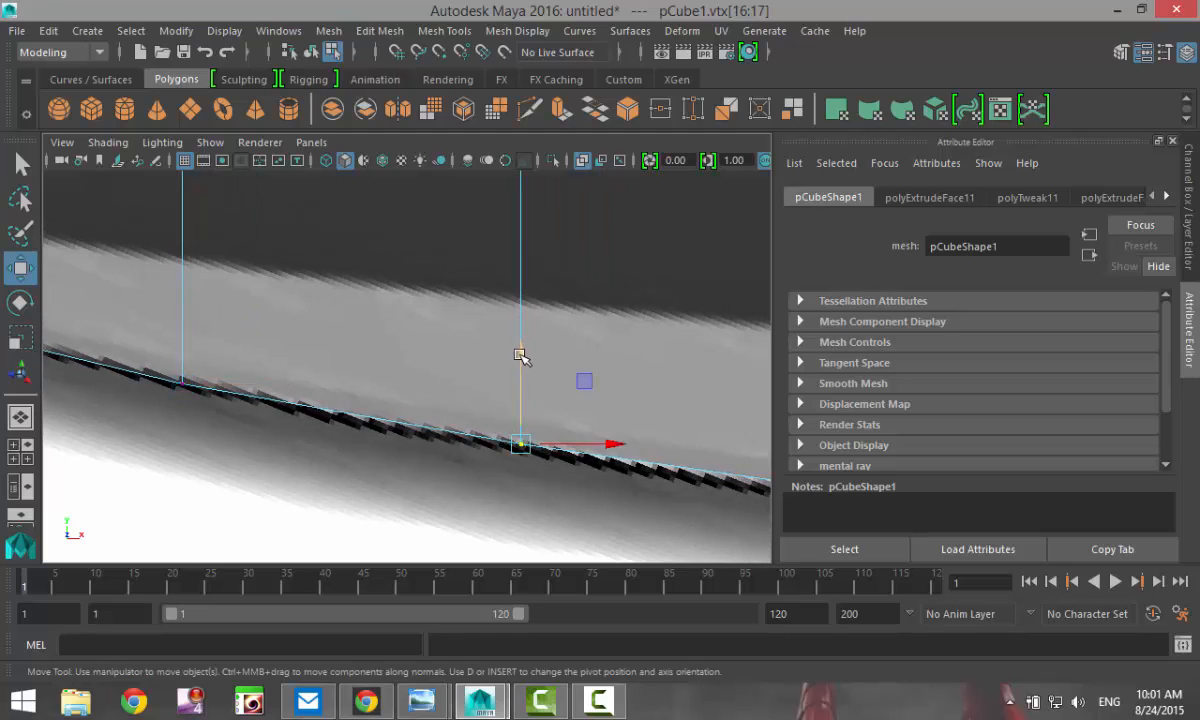
drag(520, 355, 521, 358)
alt+middle_drag(565, 435, 111, 379)
drag(458, 427, 492, 475)
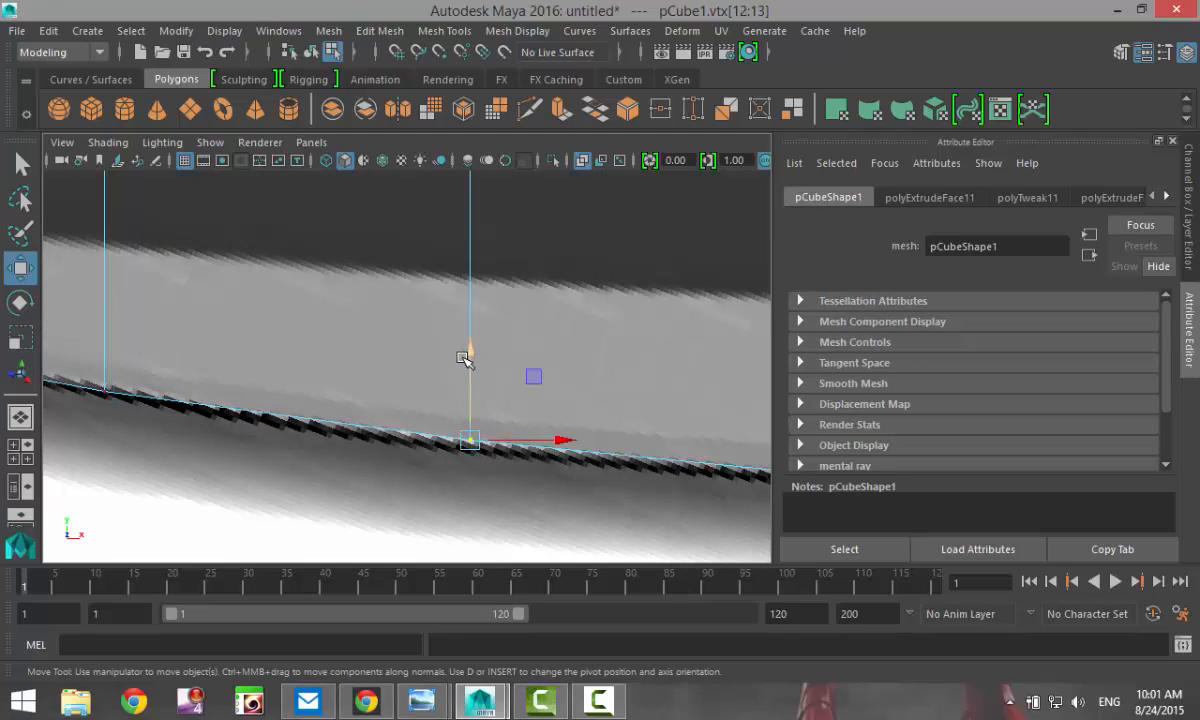
drag(472, 352, 476, 358)
Select the lower corner vertices at the blade's heel and nudge them upward to match the reference corner
scroll(575, 460, down, 5)
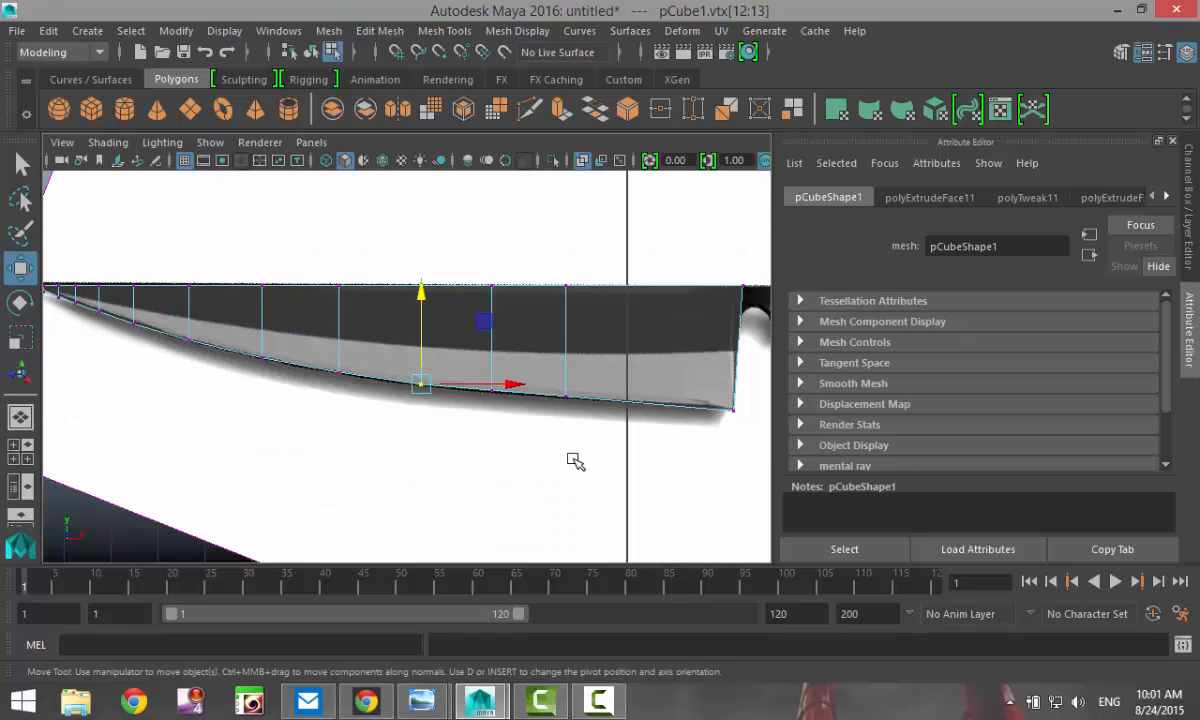
scroll(308, 450, down, 3)
scroll(415, 461, up, 6)
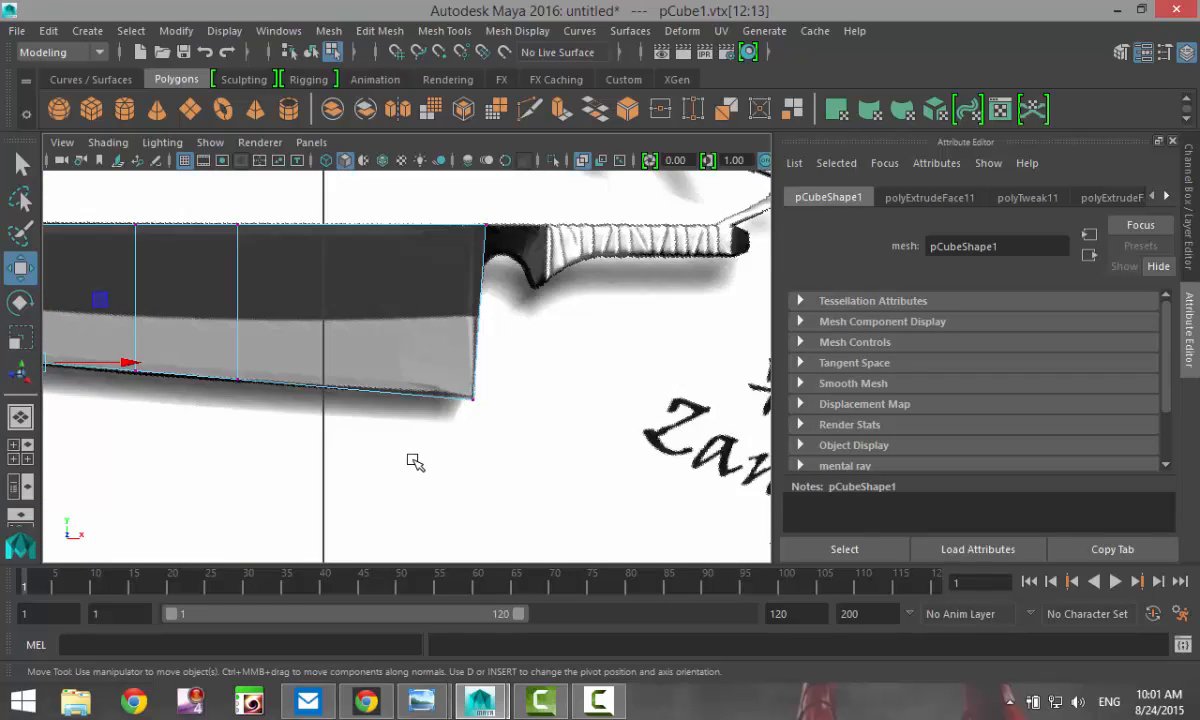
drag(532, 438, 505, 405)
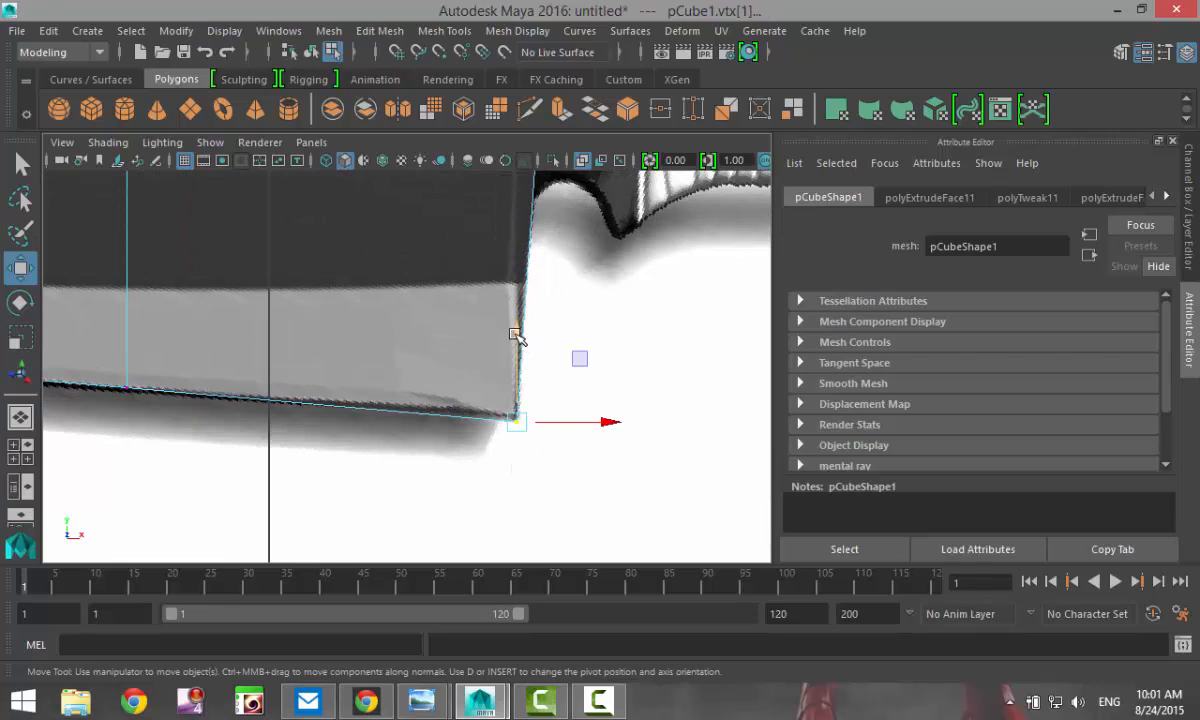
drag(516, 335, 518, 333)
Examine the whole blade against the reference in the front view, then its thickness and heel in the perspective view
scroll(527, 434, down, 5)
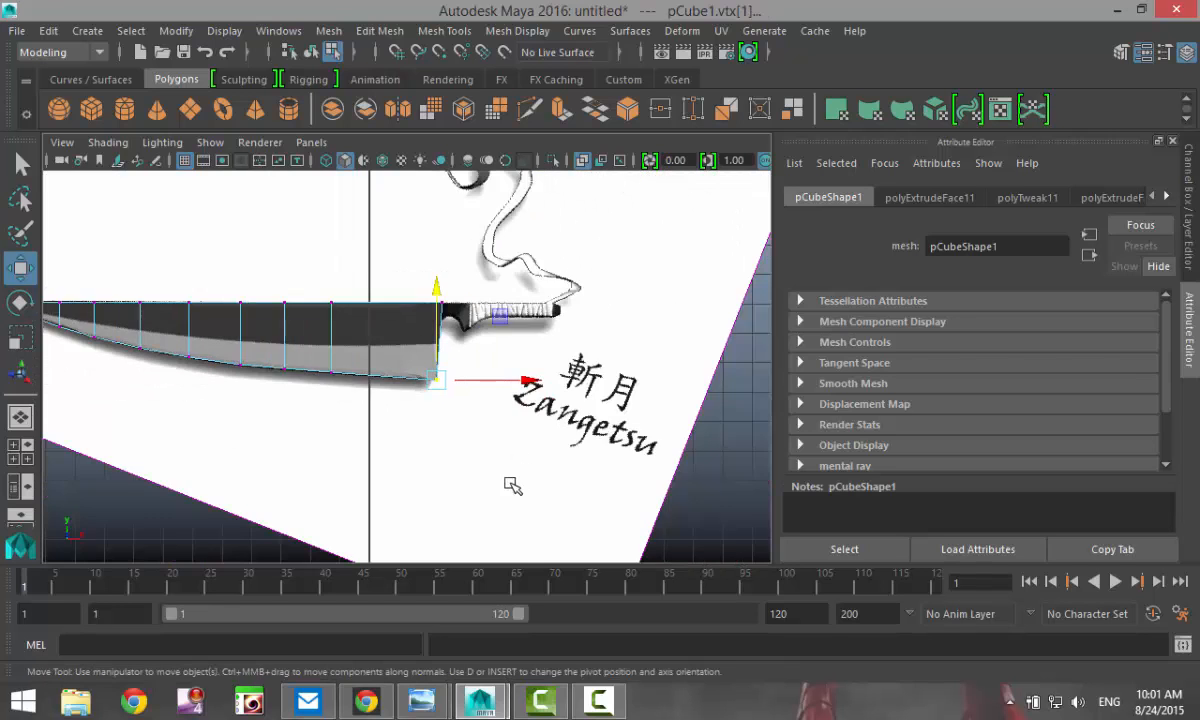
scroll(327, 469, up, 2)
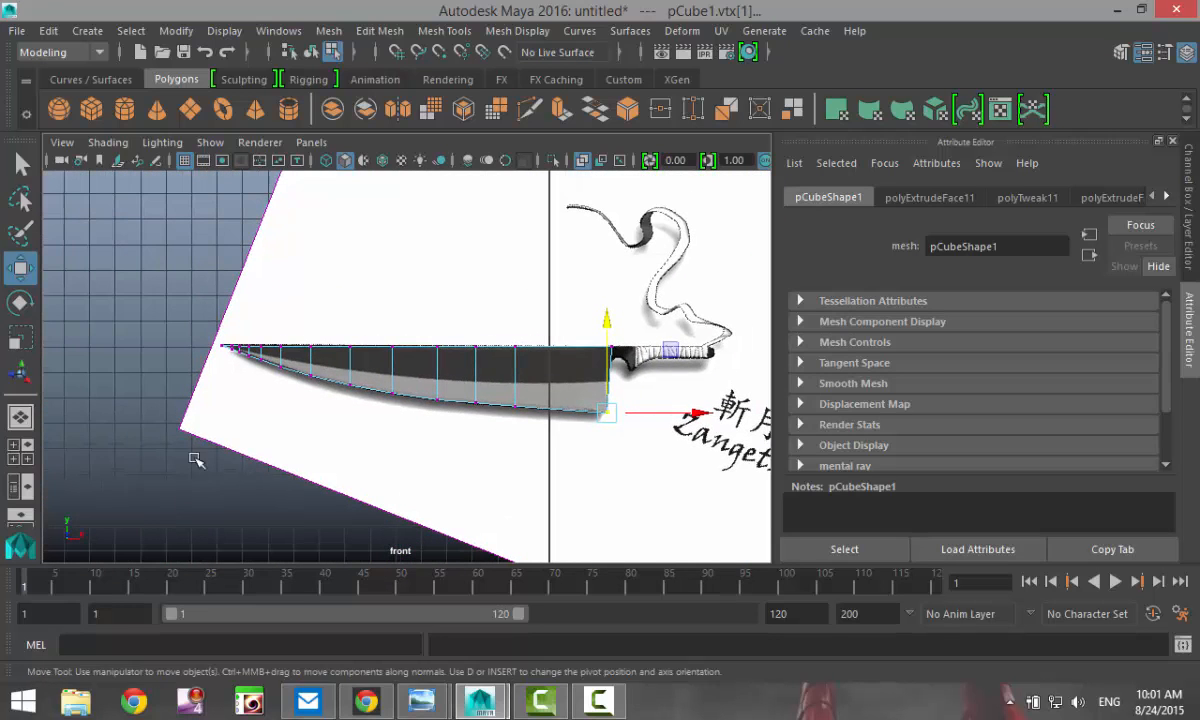
click(20, 420)
key(space)
scroll(520, 369, down, 5)
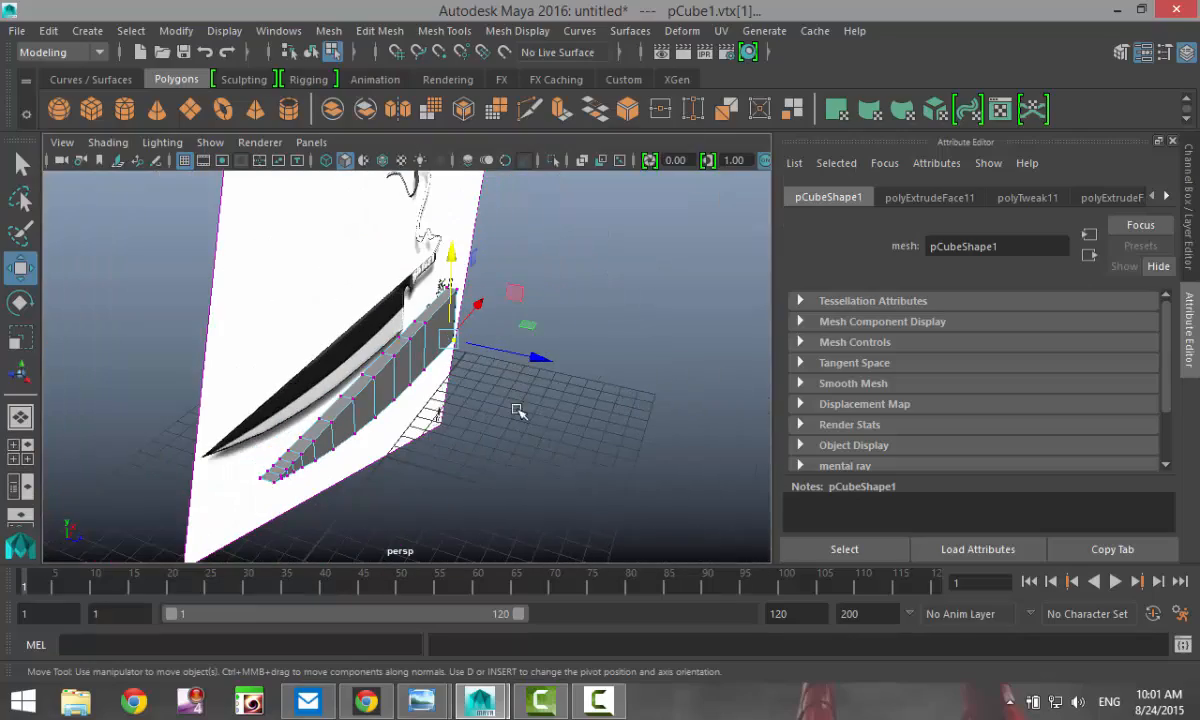
alt+drag(517, 410, 404, 446)
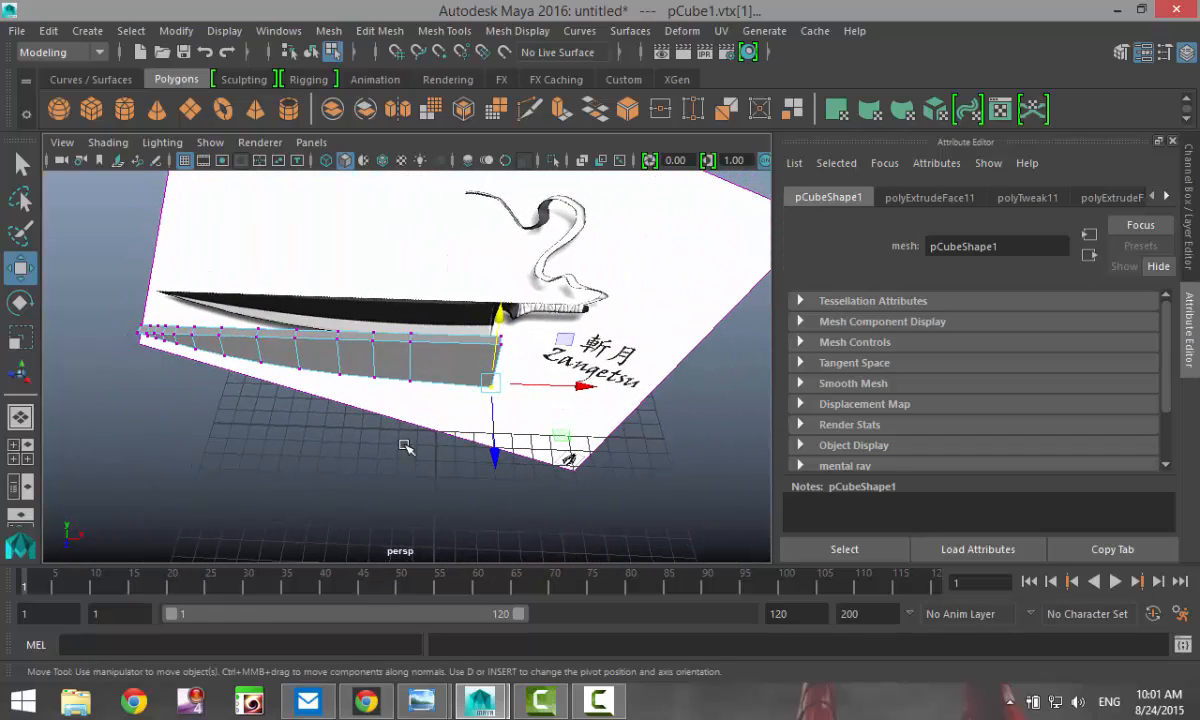
alt+middle_drag(404, 446, 450, 498)
scroll(469, 478, up, 5)
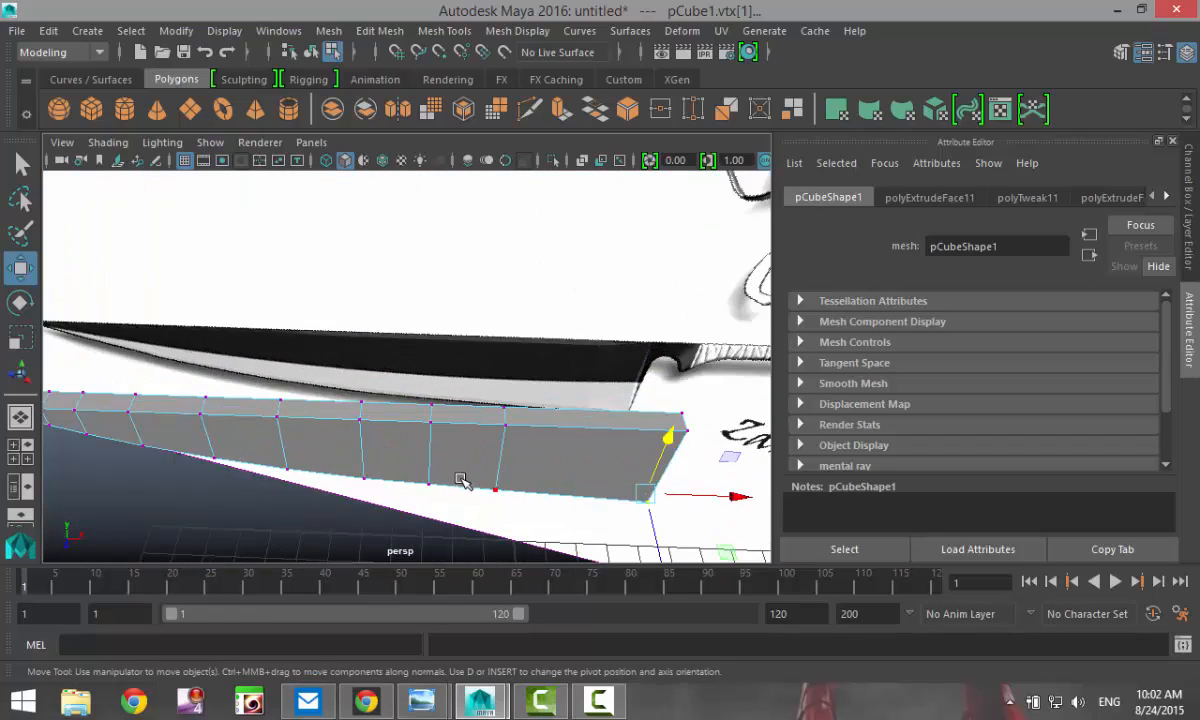
alt+drag(460, 480, 335, 370)
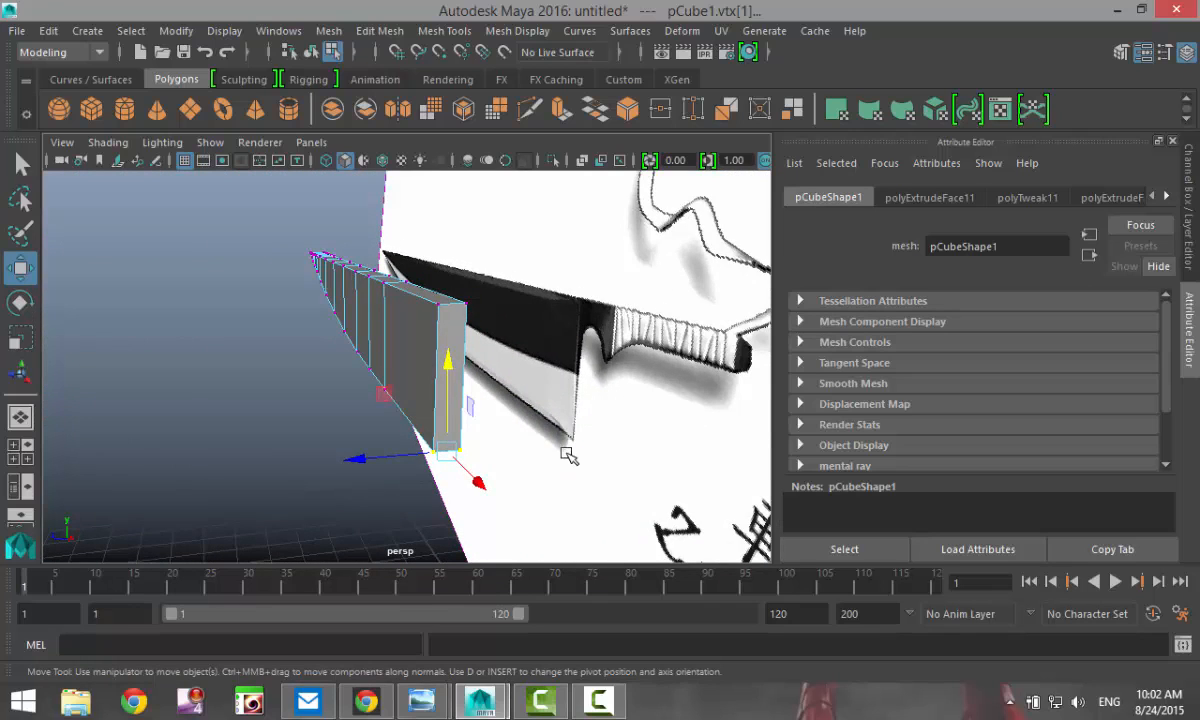
scroll(567, 455, up, 3)
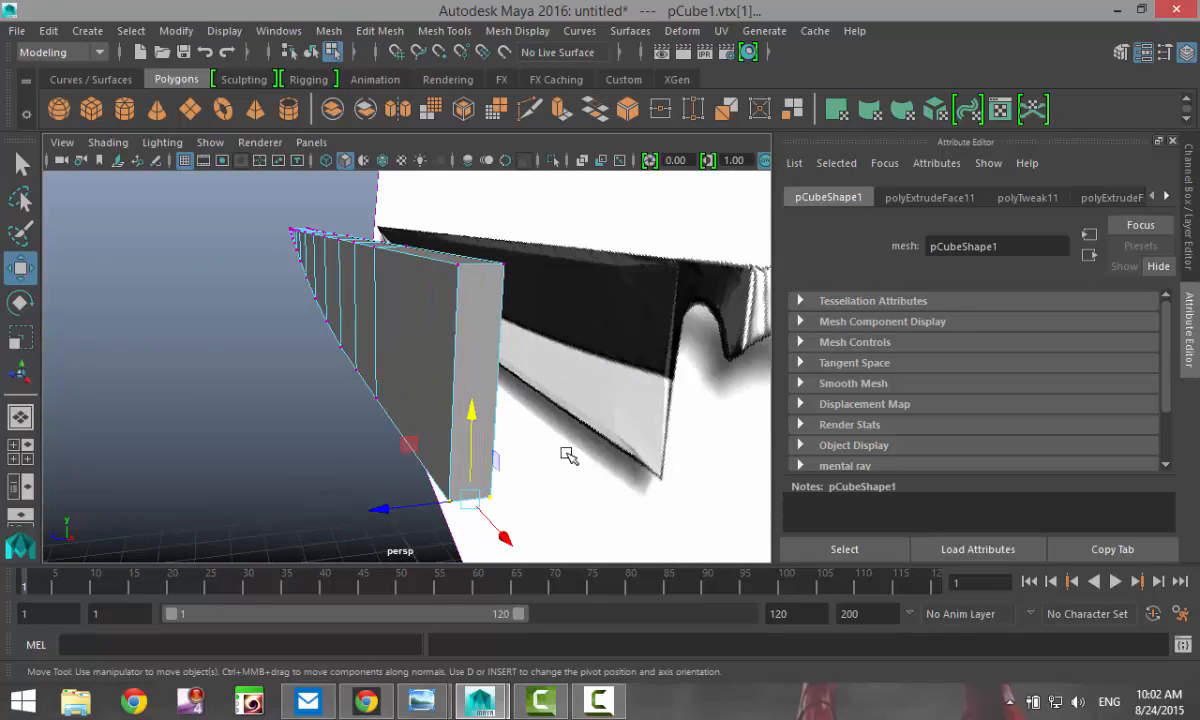
Insert a single edge loop from the vertical edge at the blade's heel, using the multiple edge loops mode
click(443, 31)
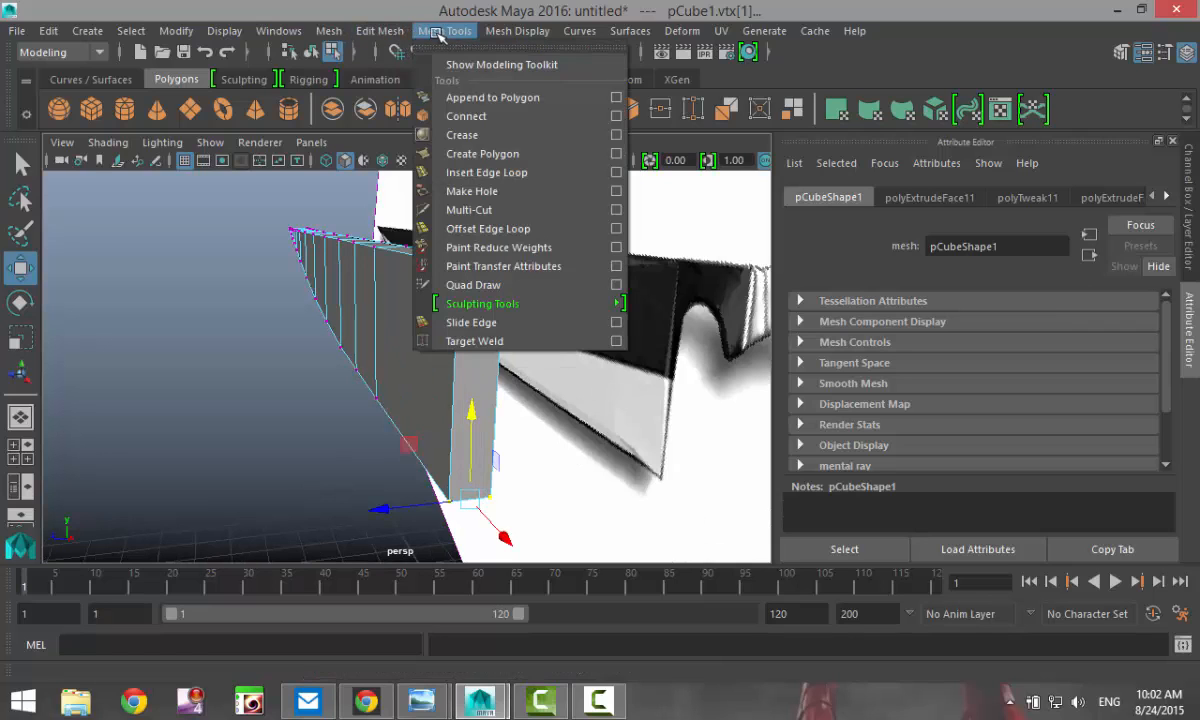
click(613, 173)
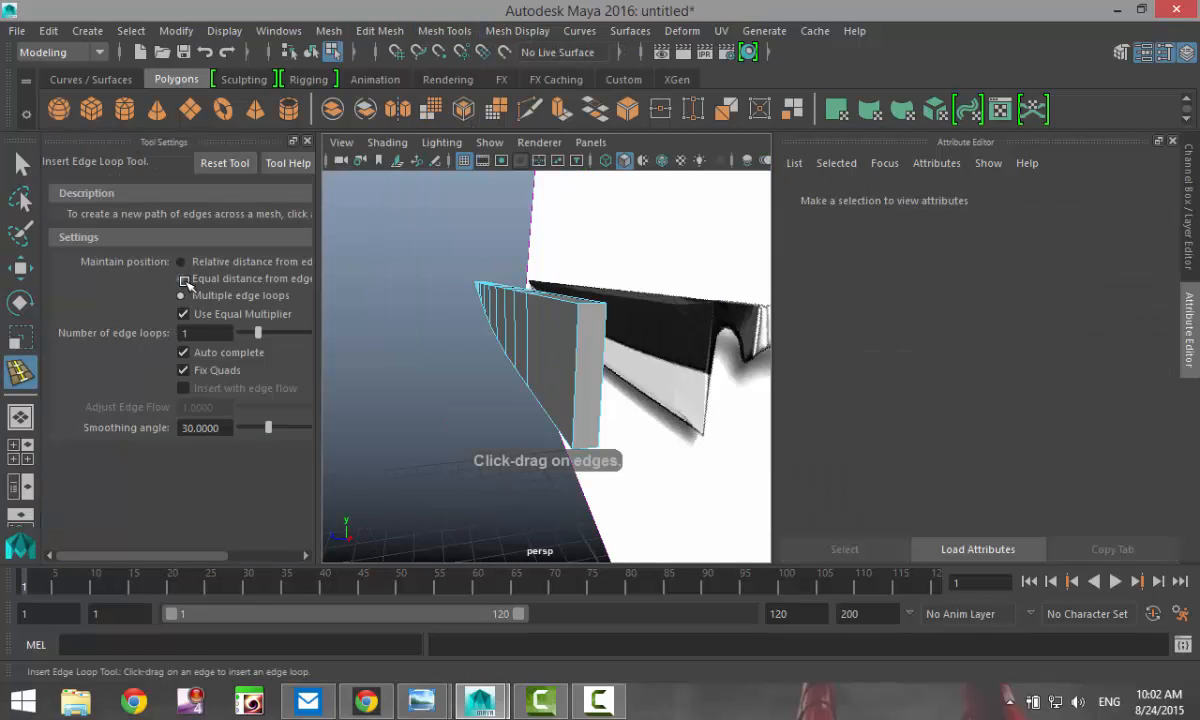
click(307, 141)
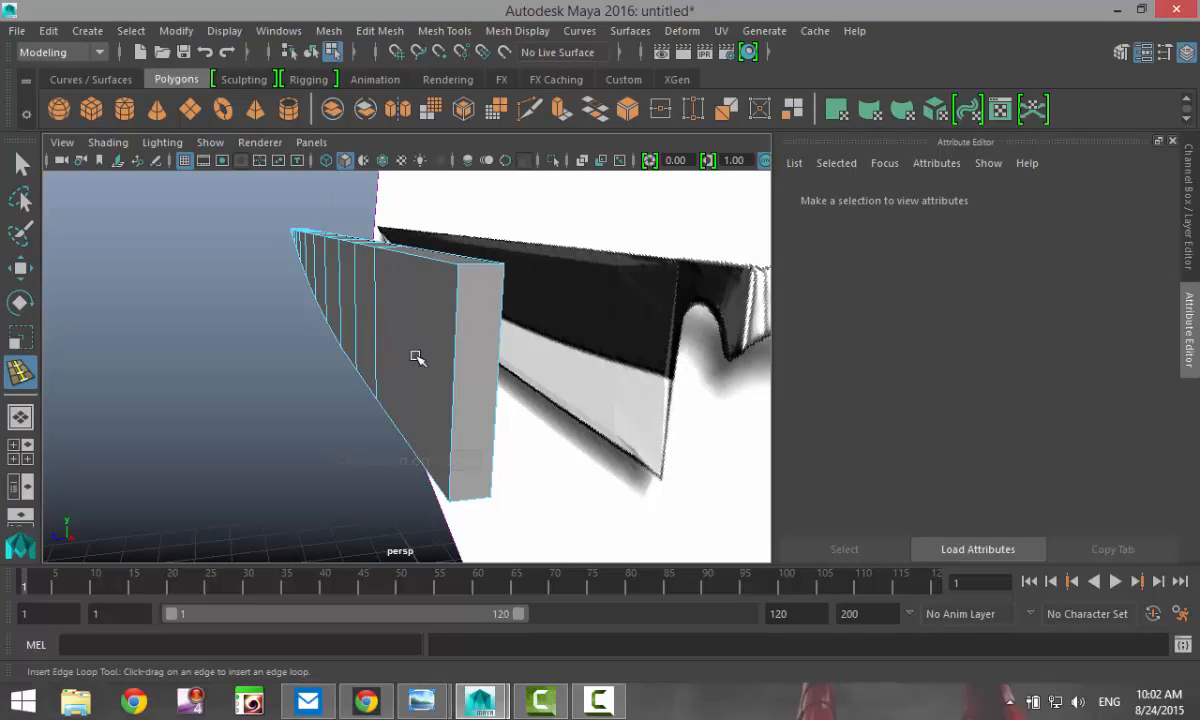
click(455, 390)
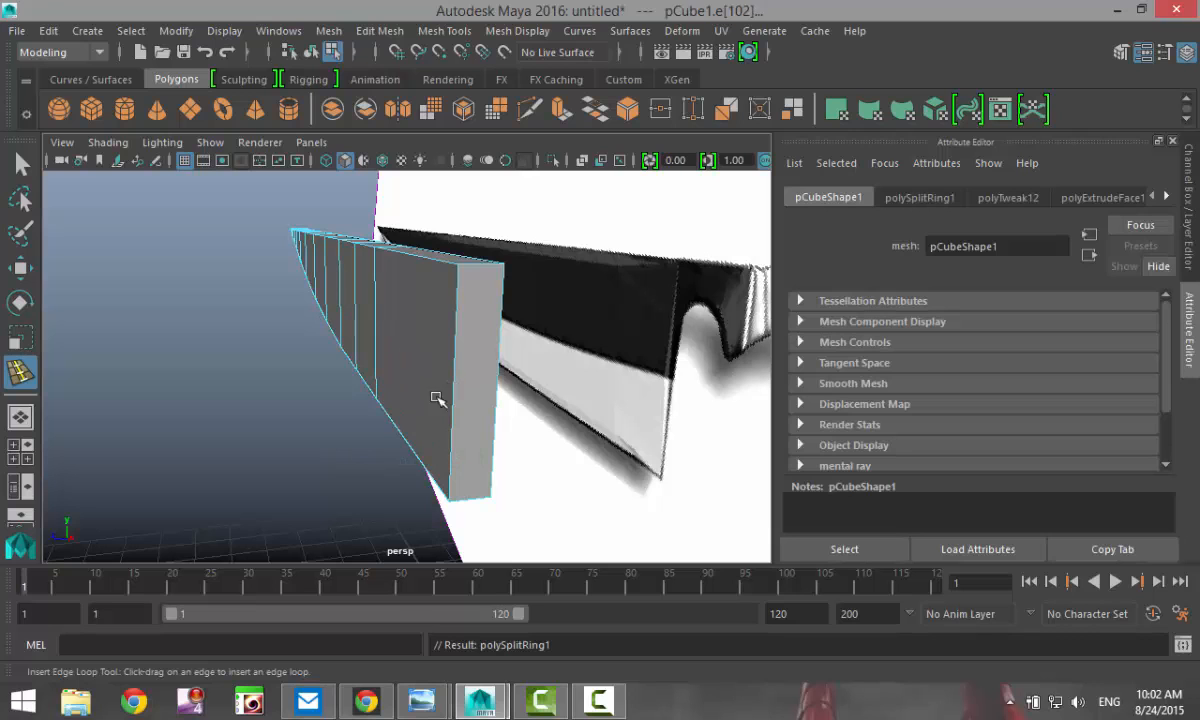
scroll(299, 403, up, 10)
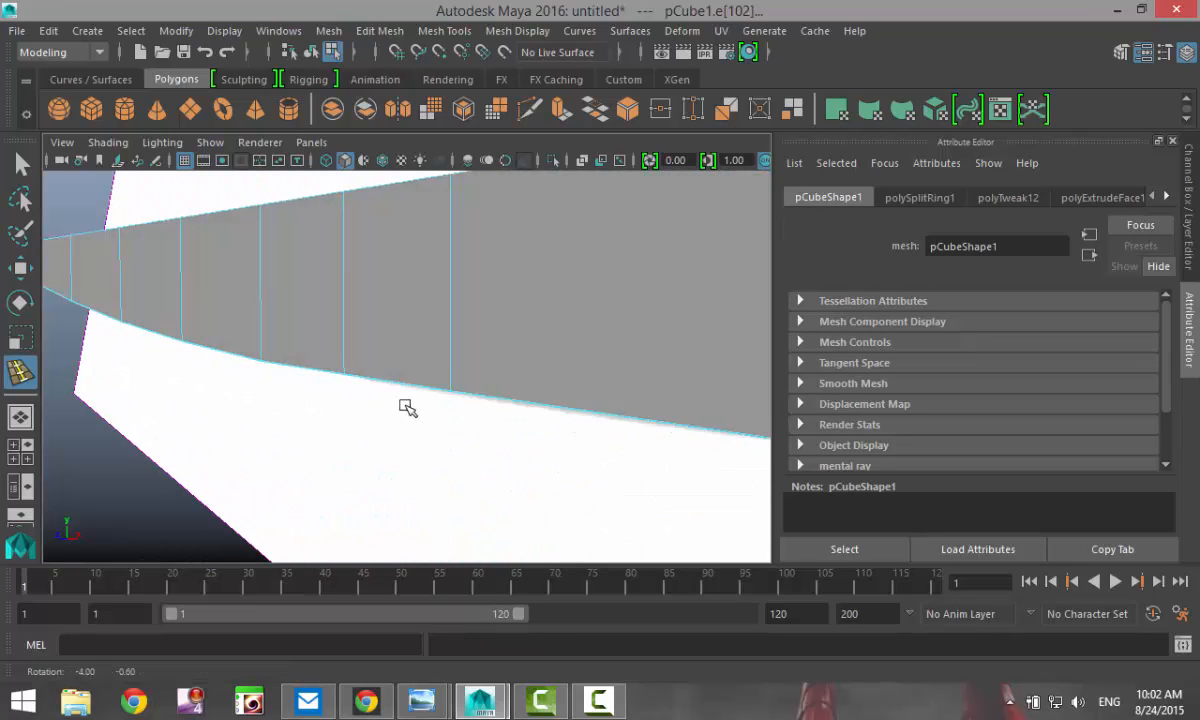
Select the inserted edge loop running just above the blade's lower cutting edge in the front view
scroll(396, 440, up, 4)
alt+middle_drag(332, 460, 420, 305)
scroll(387, 338, up, 3)
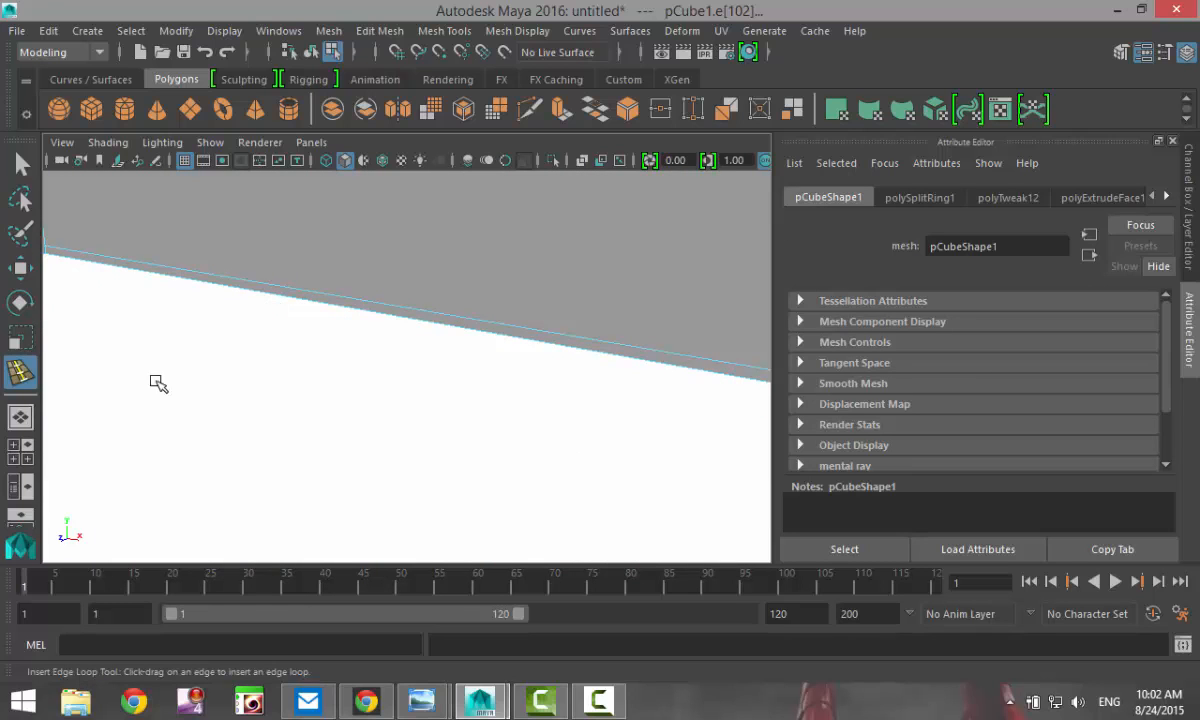
click(20, 418)
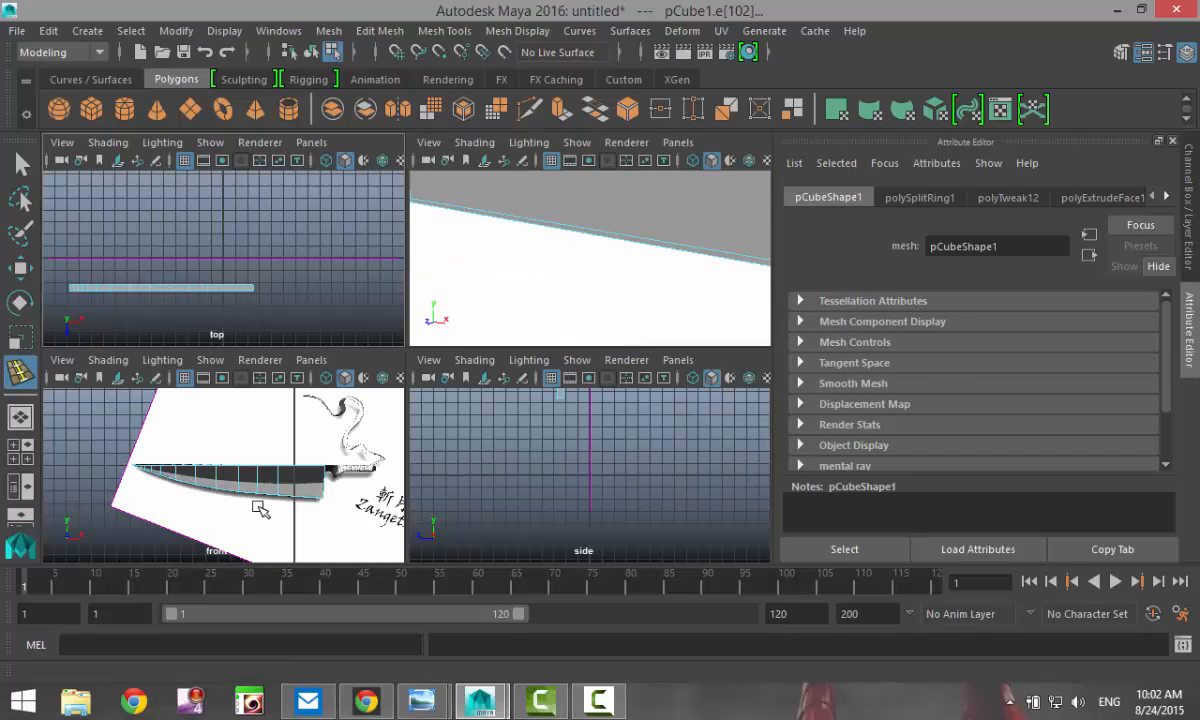
key(space)
scroll(380, 504, up, 8)
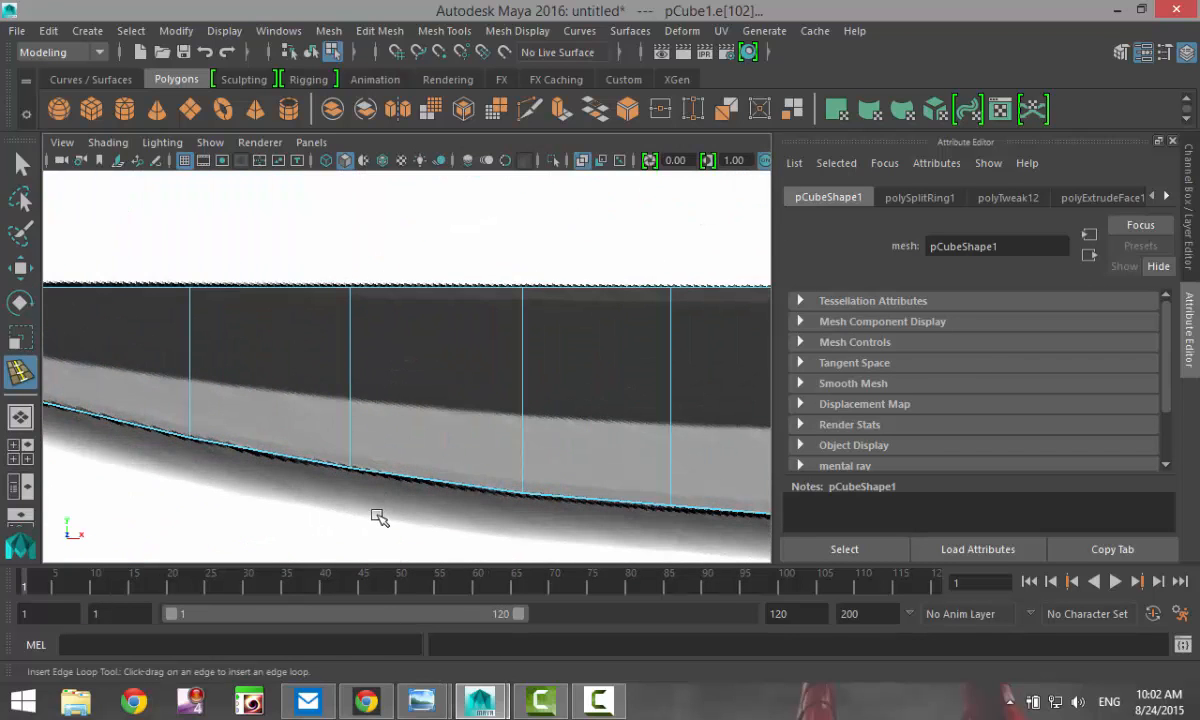
alt+middle_drag(378, 516, 334, 409)
scroll(334, 409, up, 8)
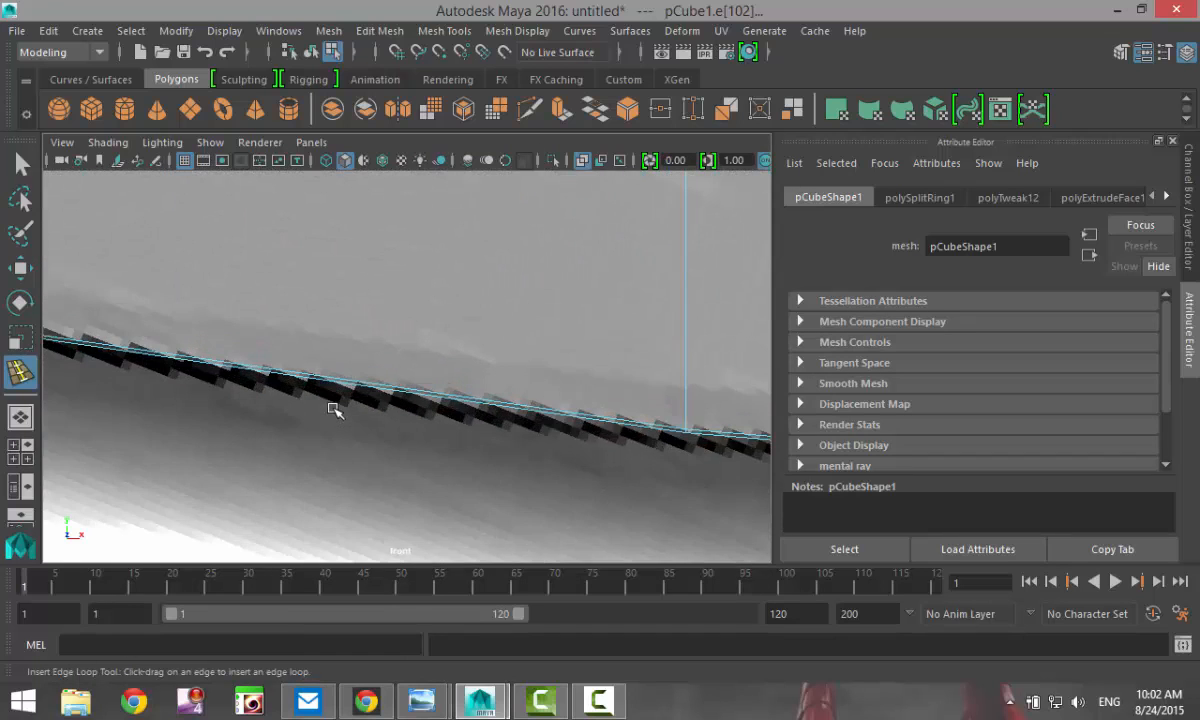
scroll(334, 409, up, 4)
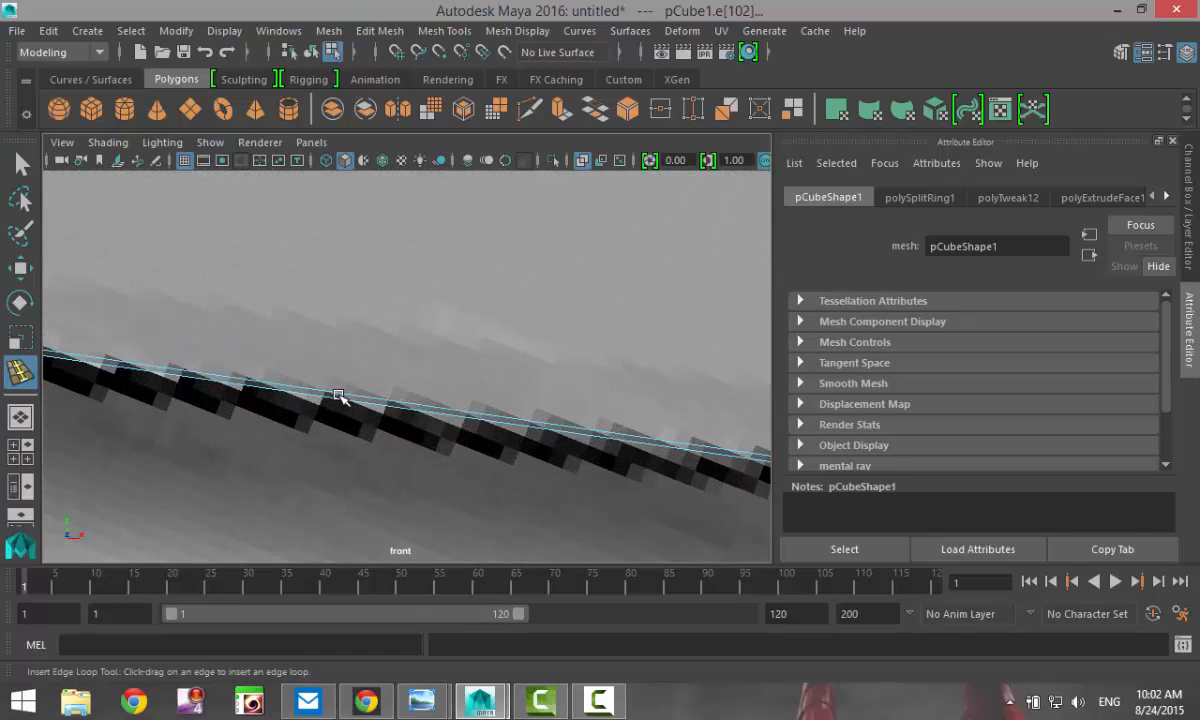
key(q)
click(345, 395)
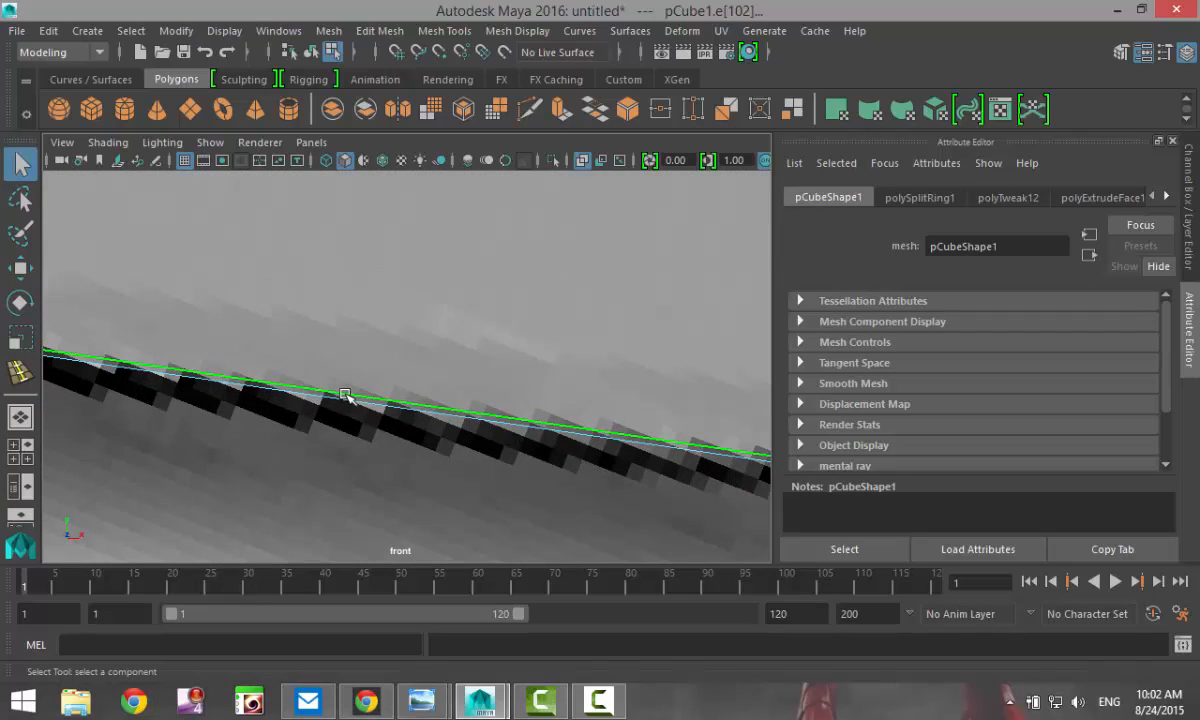
right_drag(345, 395, 338, 110)
click(378, 406)
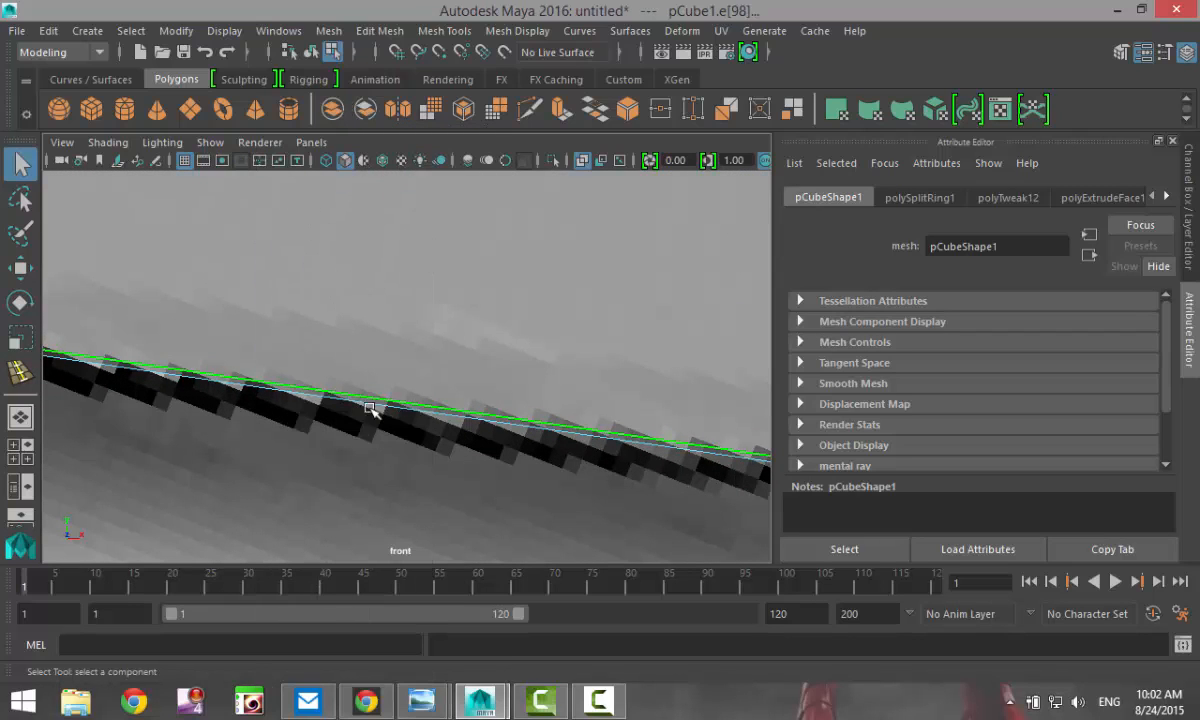
Insert a second edge loop close to the cutting edge on the opposite face of the blade, starting from its vertical heel edge
click(20, 452)
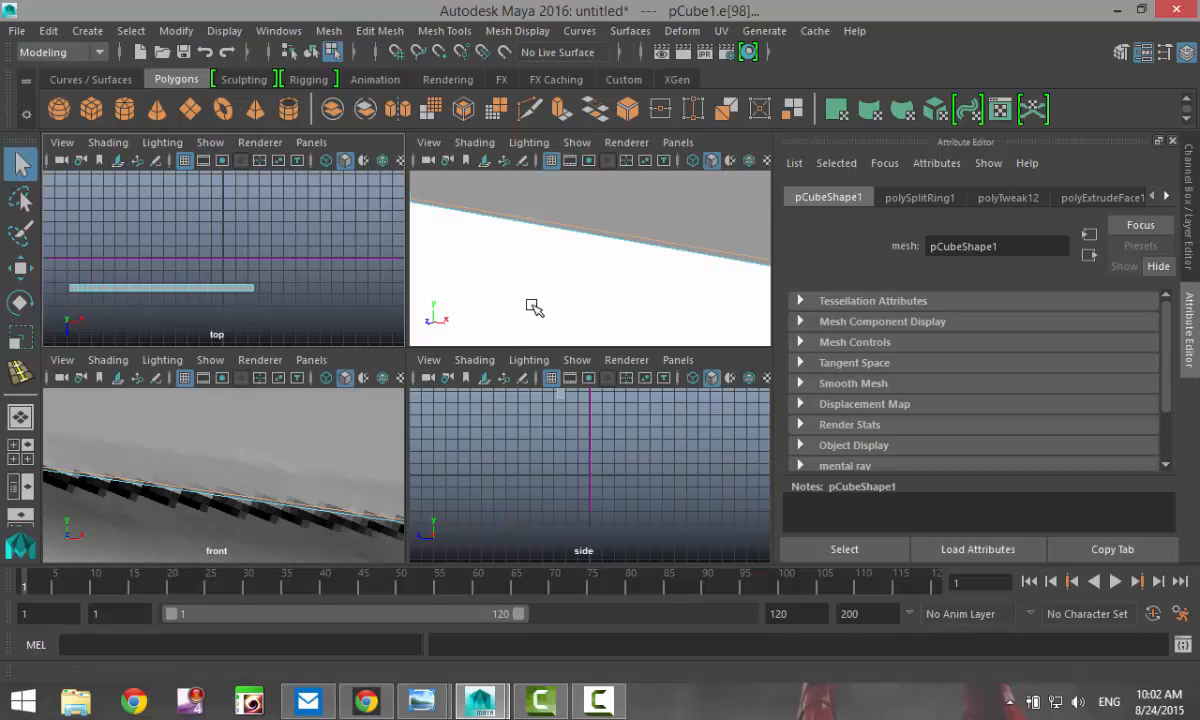
key(space)
alt+drag(587, 419, 498, 417)
scroll(496, 417, down, 8)
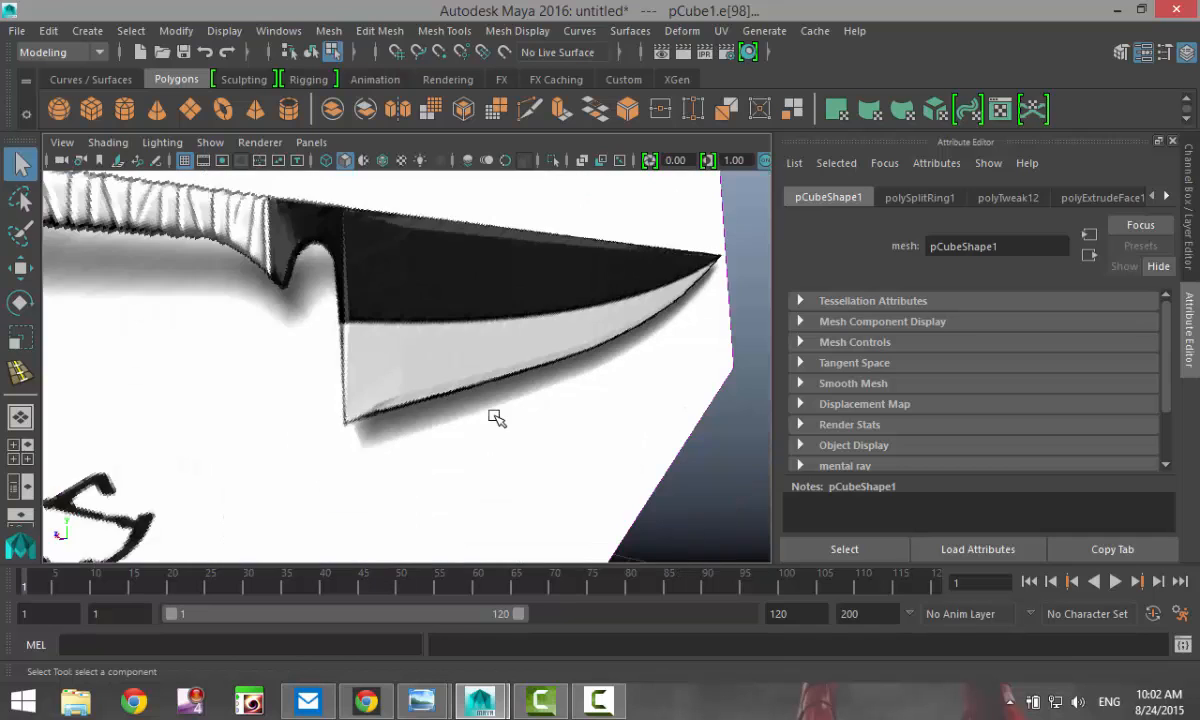
alt+drag(317, 394, 450, 407)
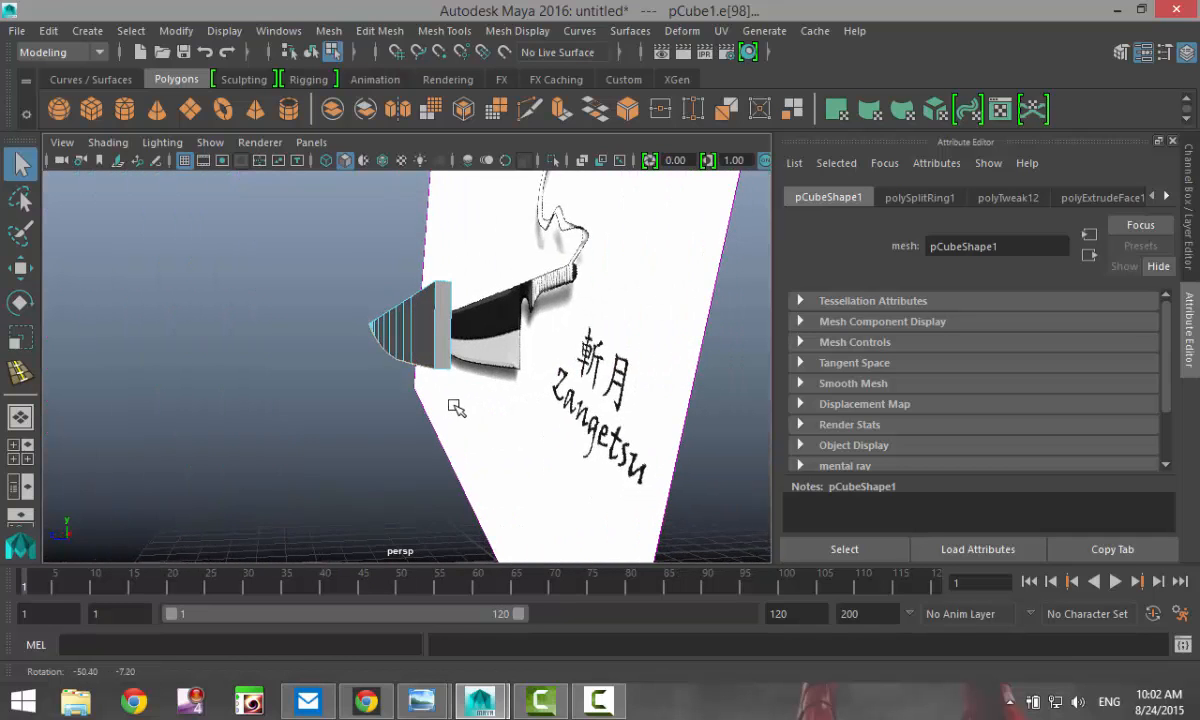
scroll(450, 408, up, 5)
alt+drag(526, 403, 455, 412)
click(444, 30)
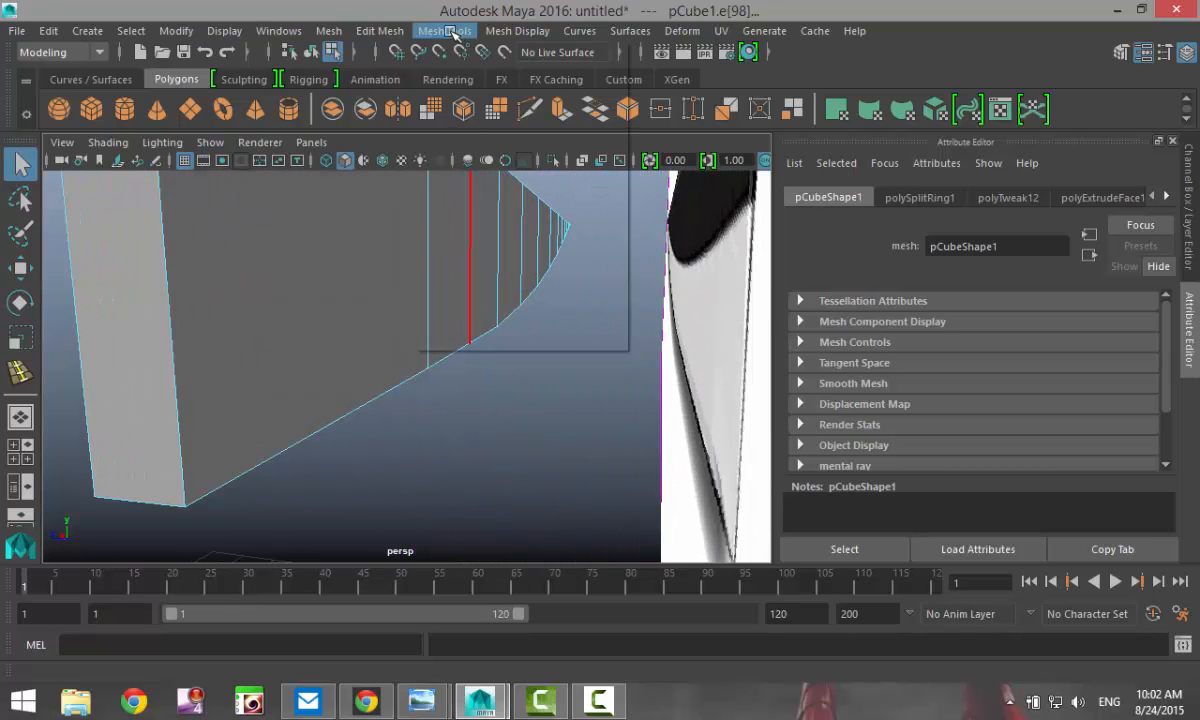
click(490, 173)
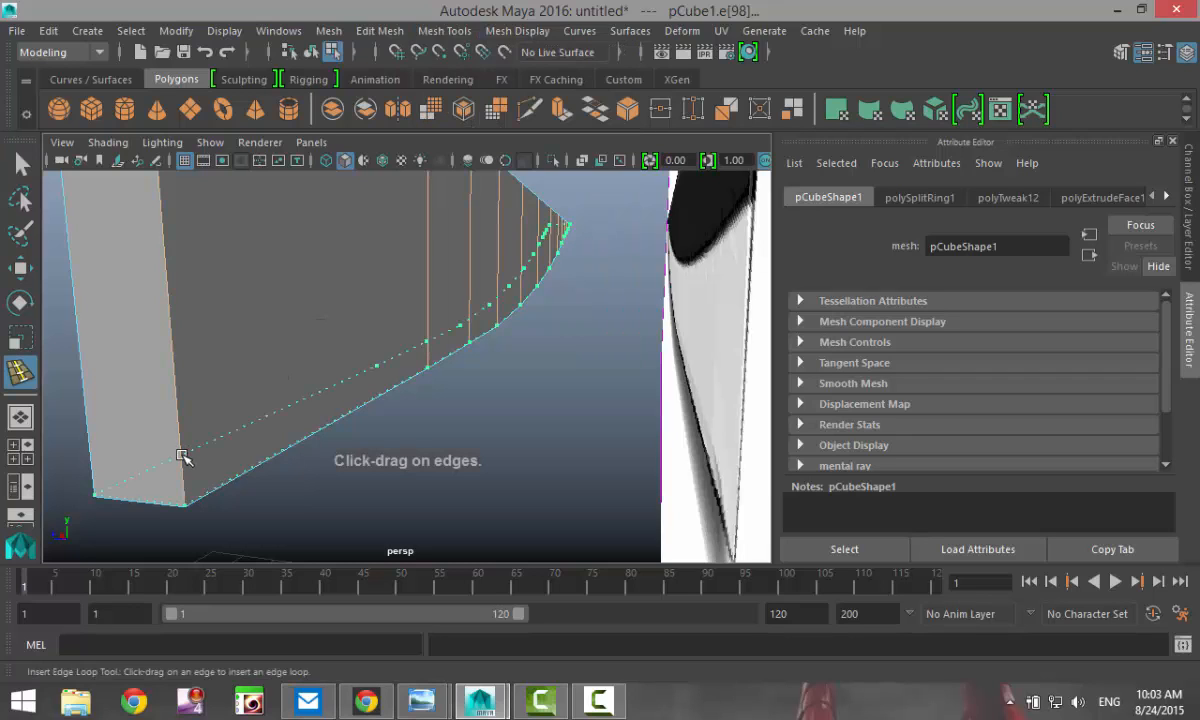
click(183, 456)
scroll(290, 495, up, 3)
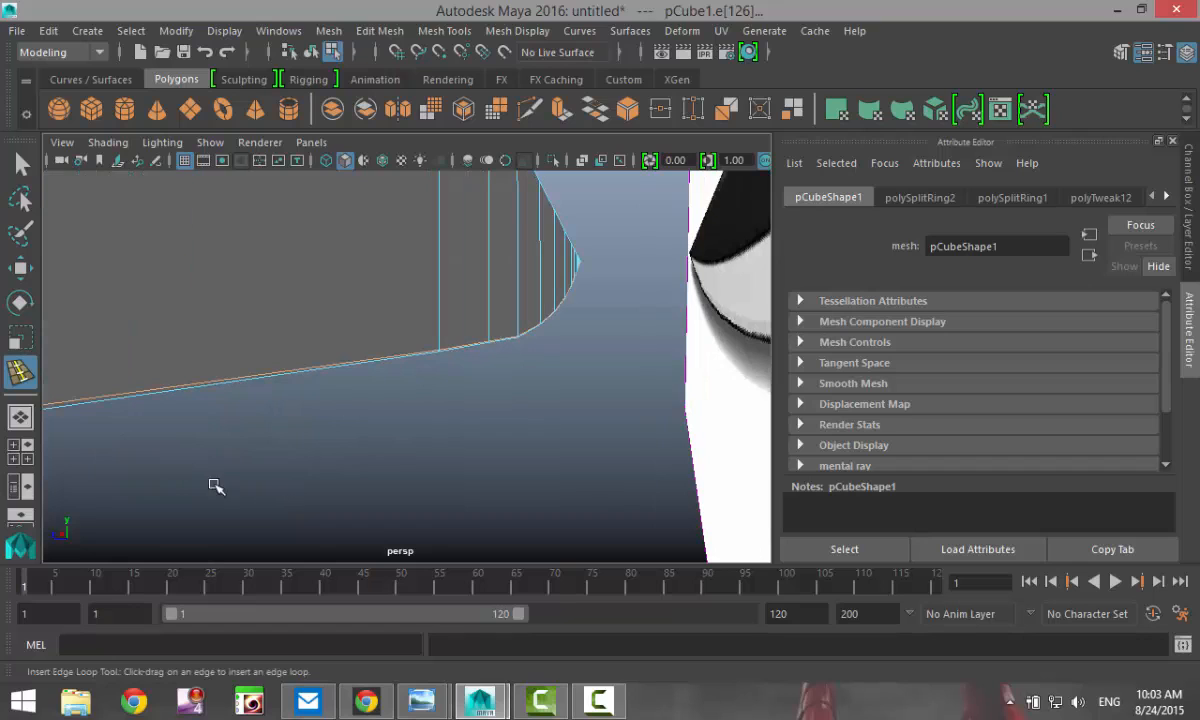
Select the first edge loop beside the cutting edge in the perspective view and move it a little higher up the blade face
alt+drag(216, 487, 304, 485)
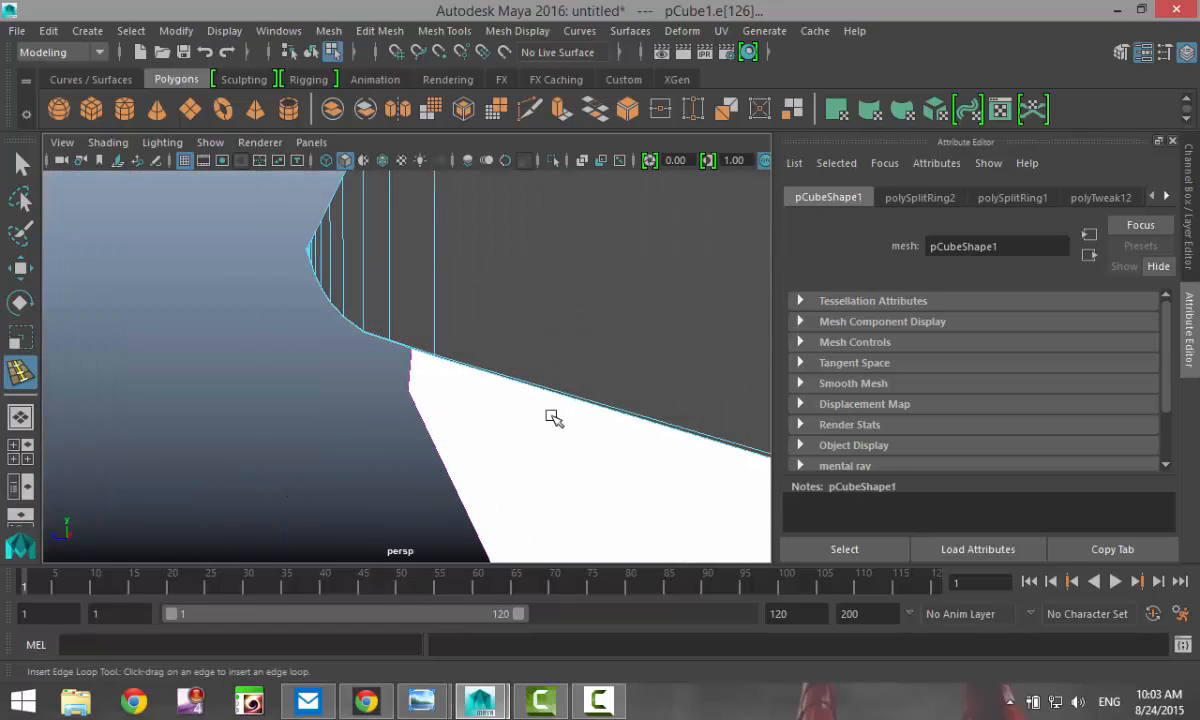
key(q)
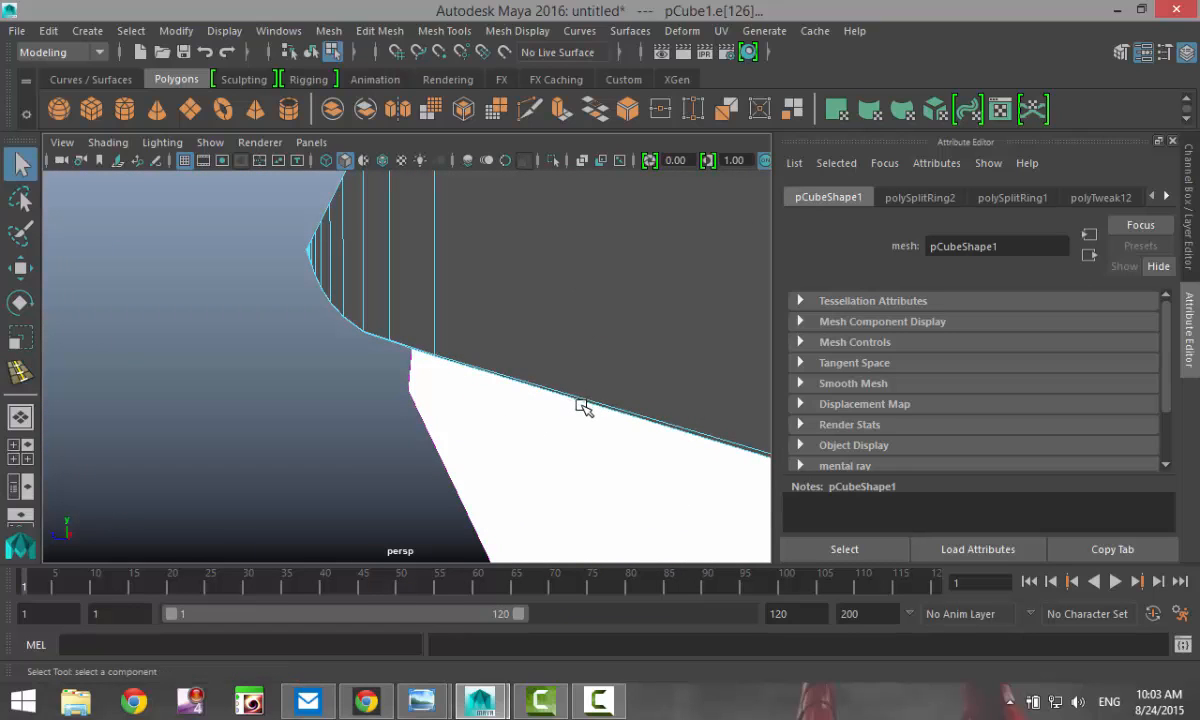
click(594, 405)
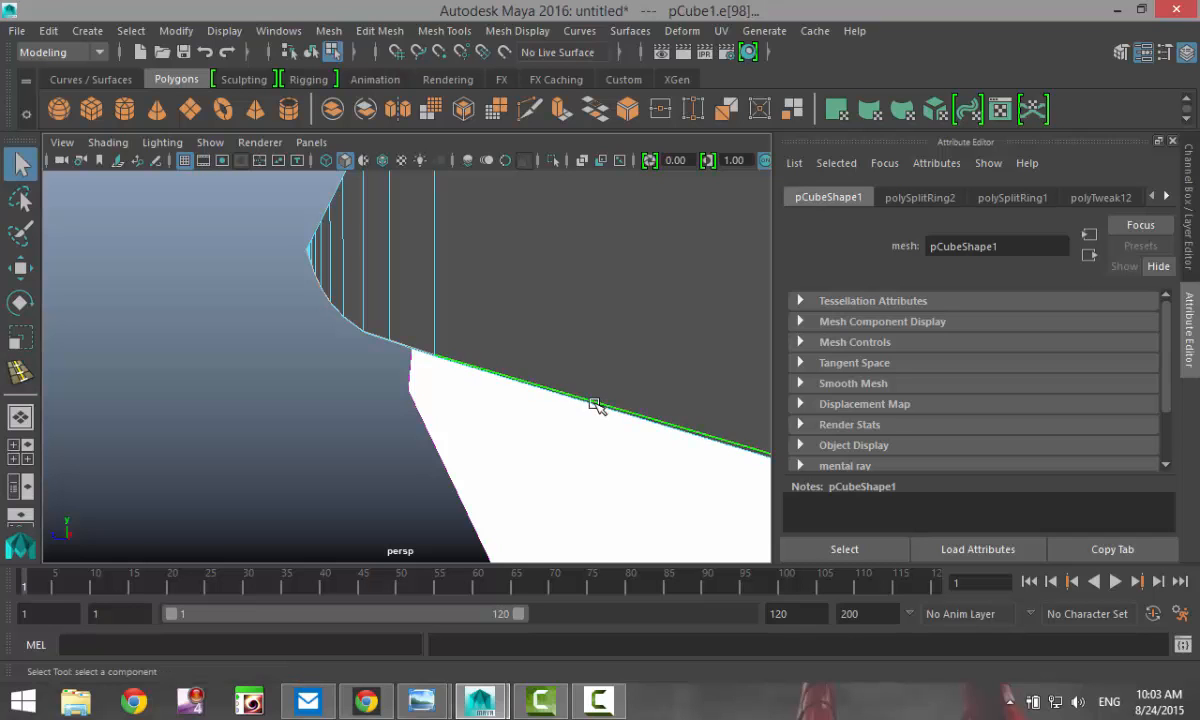
mouse_move(562, 452)
alt+mouse_down()
mouse_move(479, 442)
mouse_move(481, 453)
mouse_move(572, 474)
alt+mouse_up()
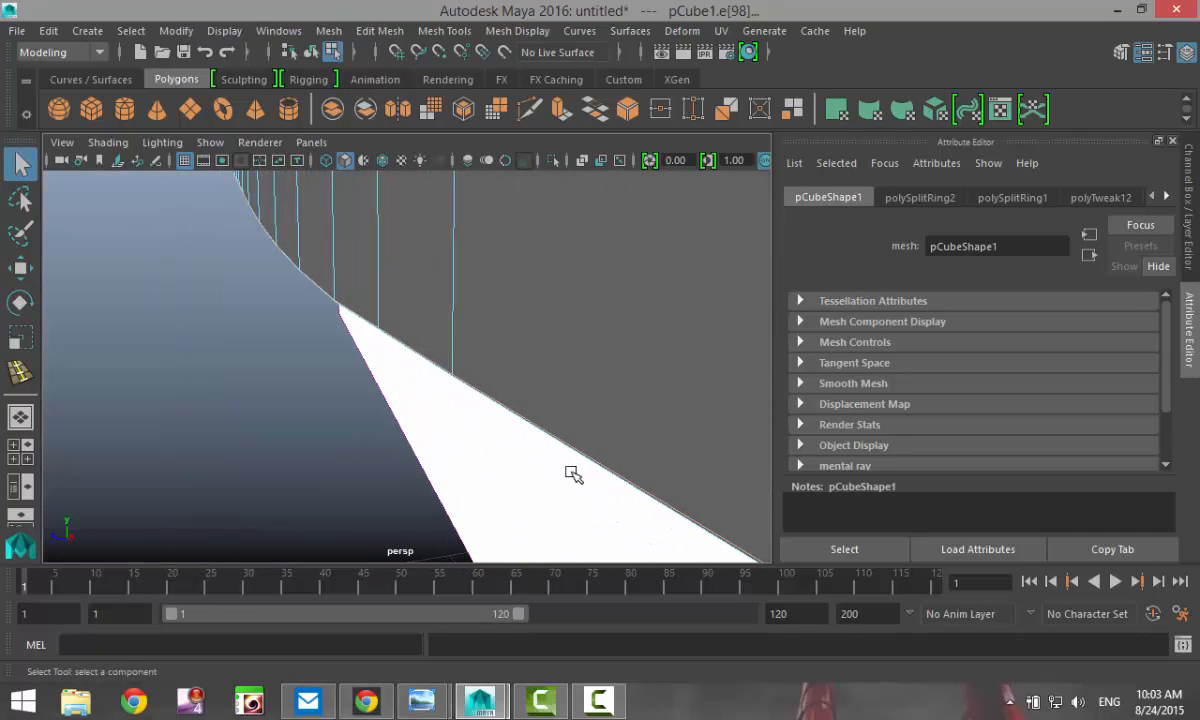
key(w)
drag(340, 188, 338, 185)
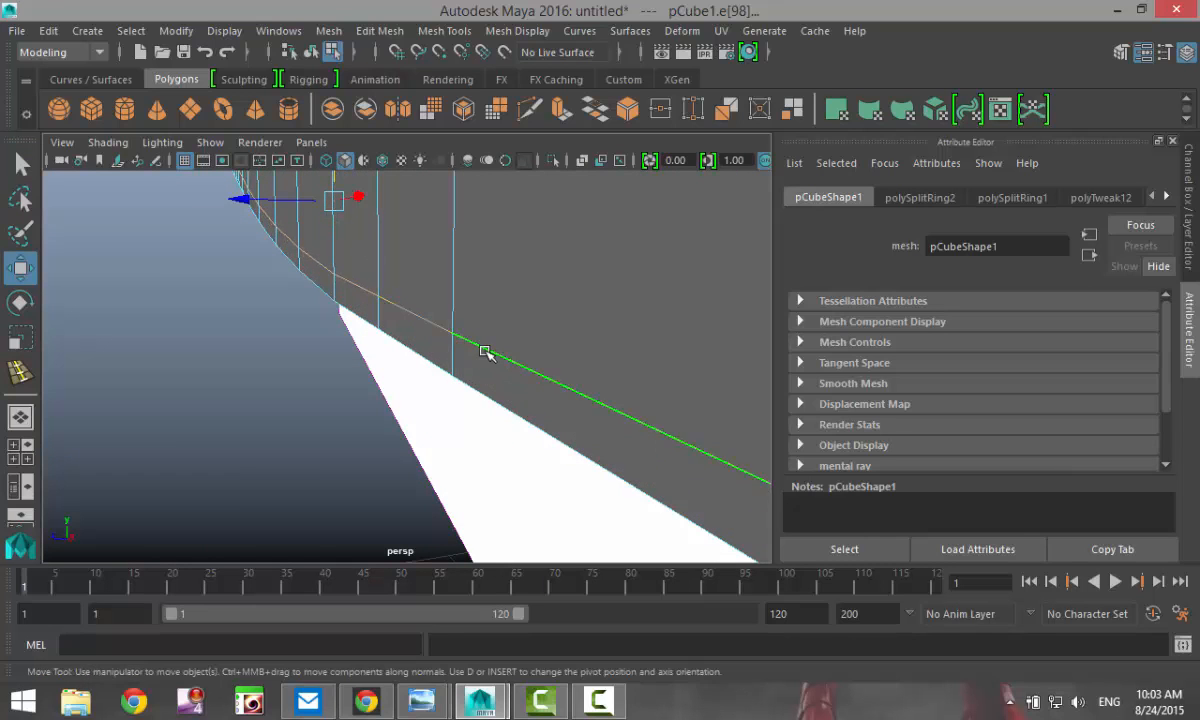
alt+drag(485, 351, 407, 410)
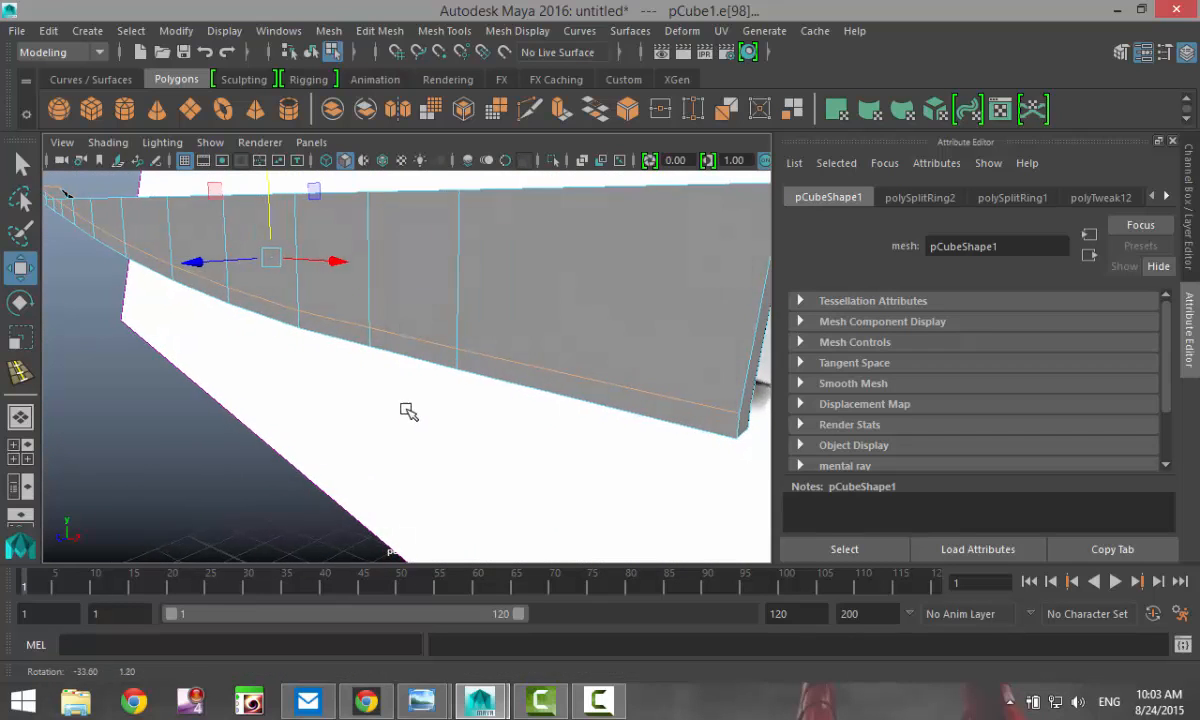
Raise the selected edge loop in the front view toward the border between the reference blade's black and grey areas
click(35, 455)
key(space)
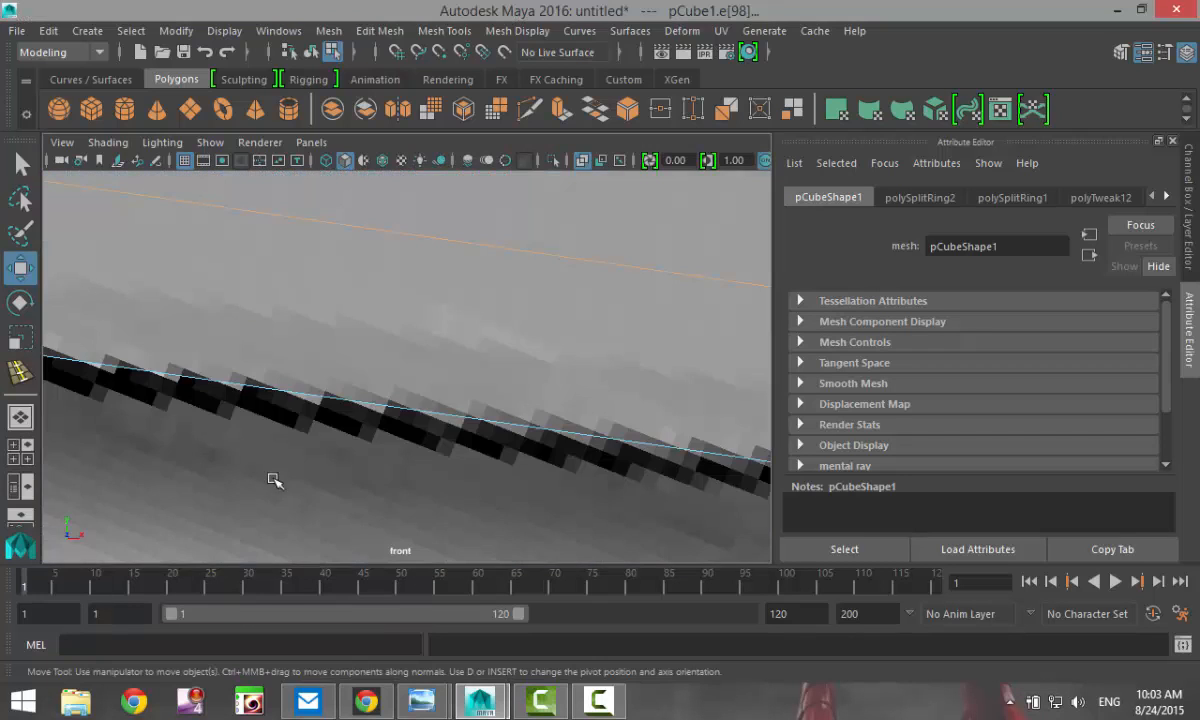
scroll(329, 488, down, 10)
scroll(340, 489, up, 2)
scroll(341, 488, up, 2)
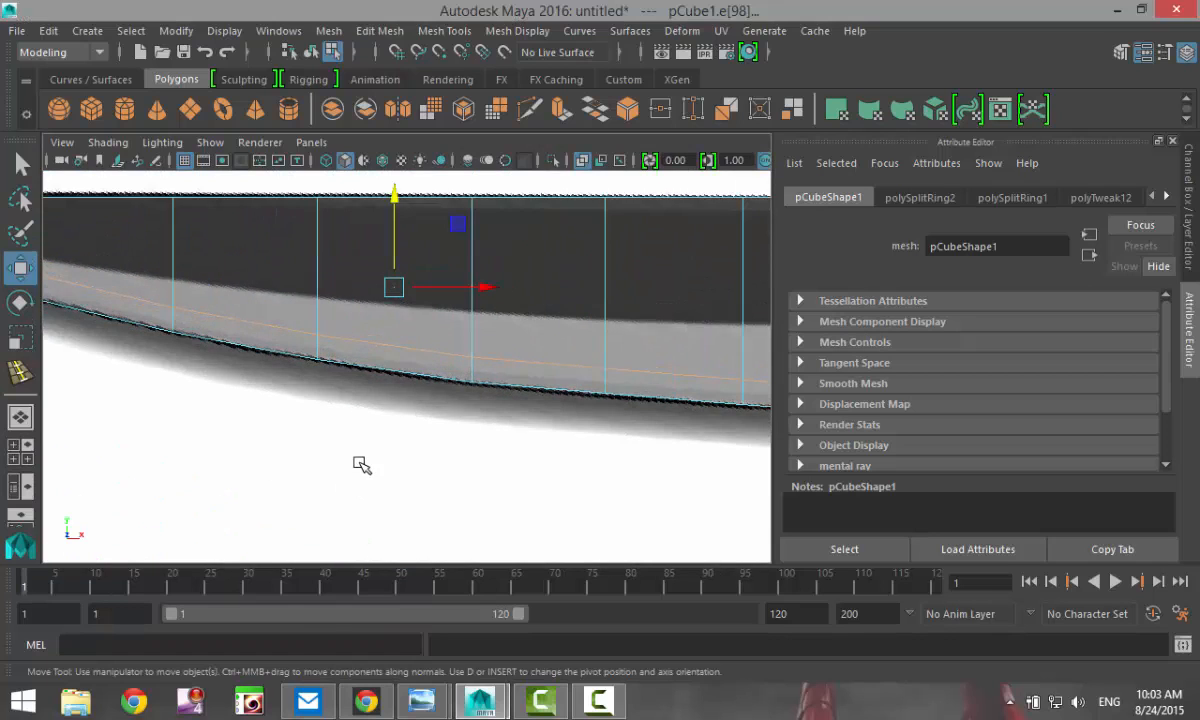
alt+middle_drag(361, 465, 311, 562)
drag(350, 300, 345, 260)
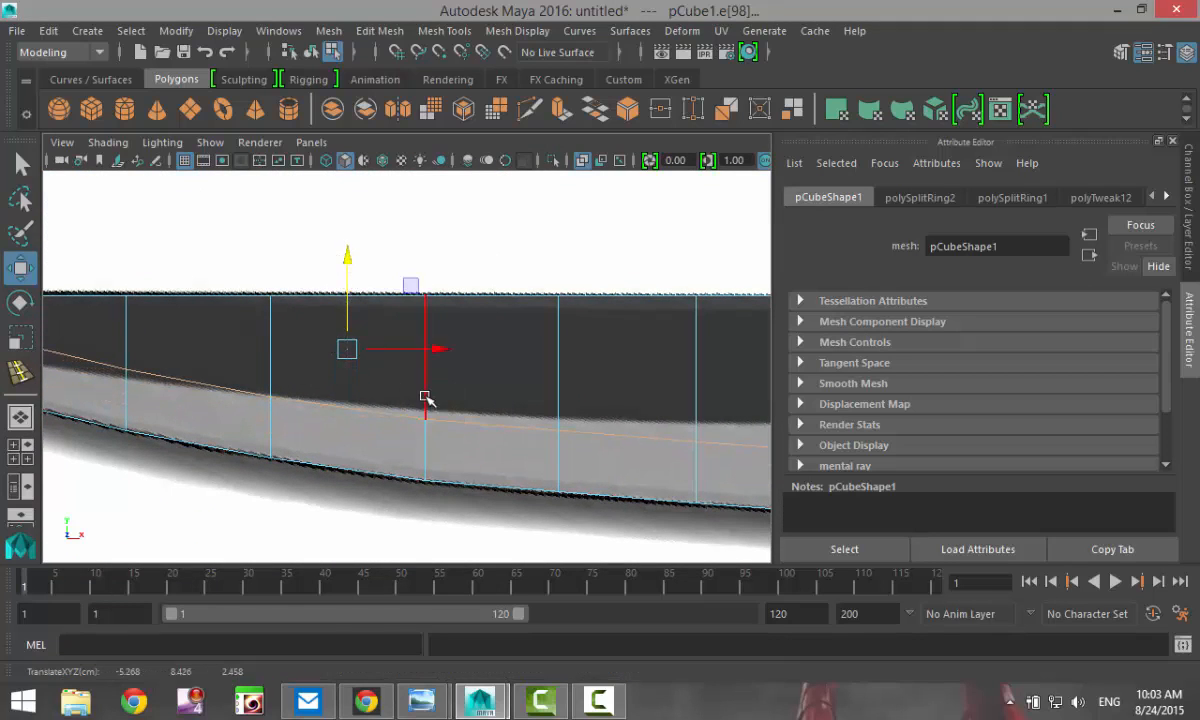
Move the edge loop's heel vertex up to the black-grey border and shift it slightly outward onto the blade's heel outline
alt+middle_drag(426, 398, 118, 389)
alt+middle_drag(496, 415, 322, 393)
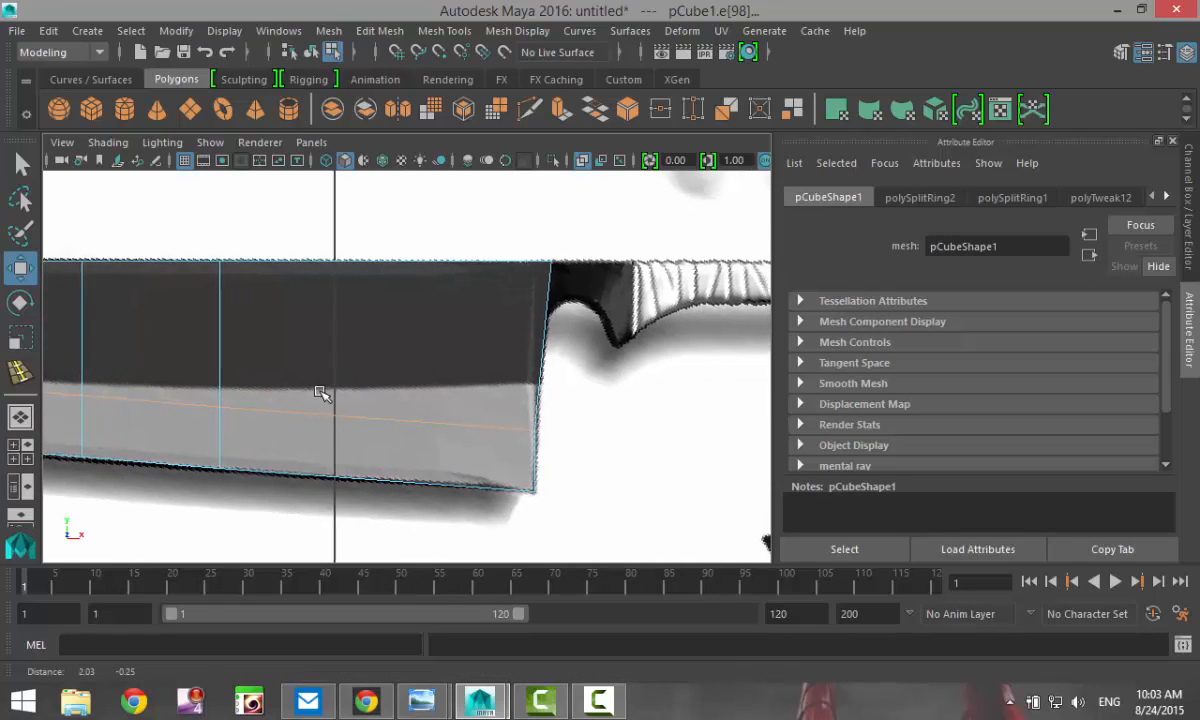
scroll(426, 424, up, 3)
alt+middle_drag(526, 467, 575, 405)
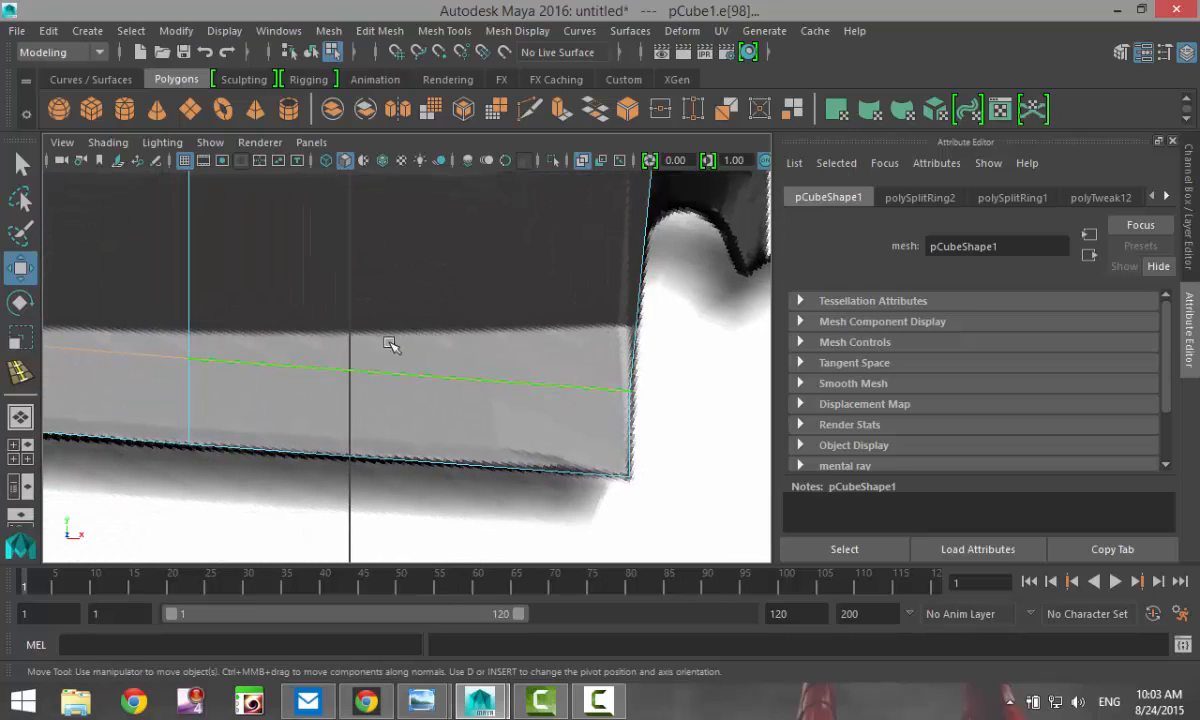
alt+middle_drag(589, 370, 450, 370)
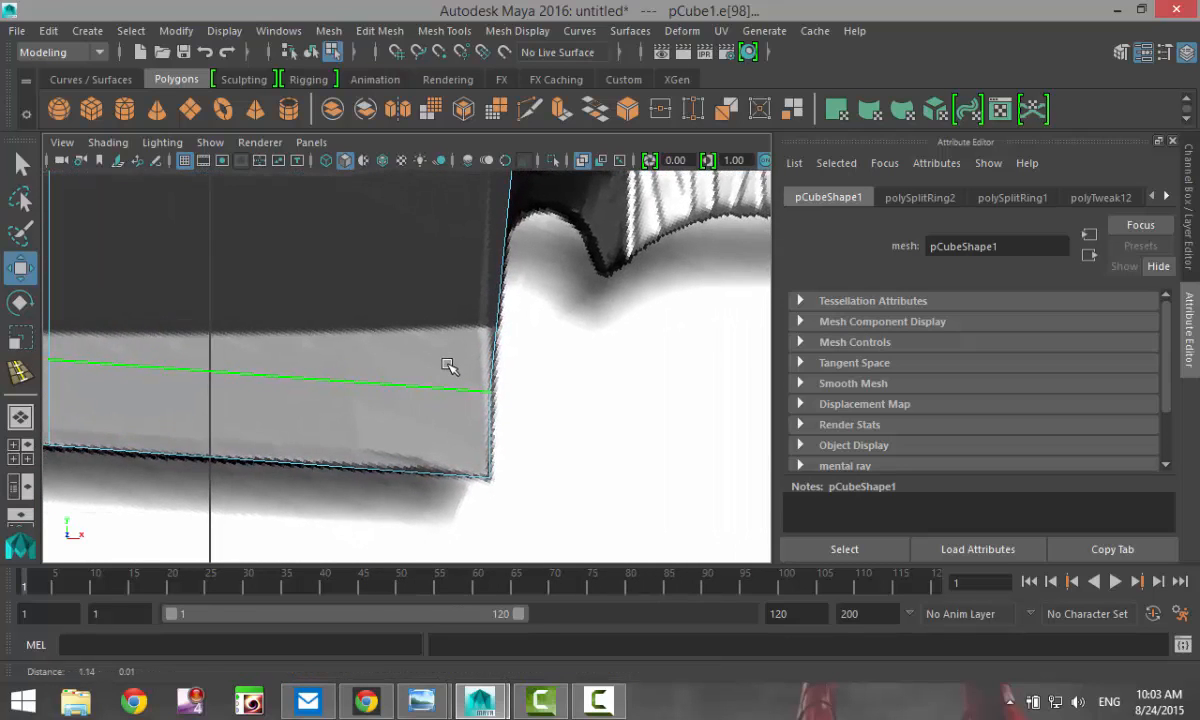
scroll(458, 380, up, 2)
right_drag(523, 404, 435, 162)
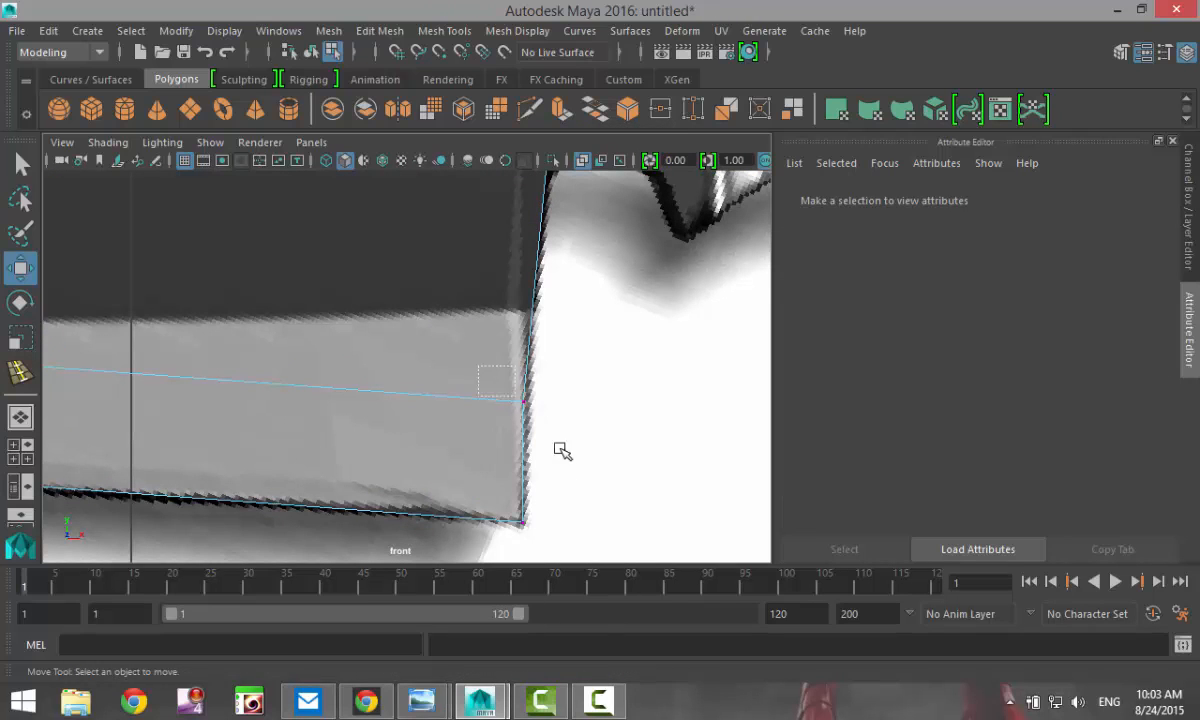
drag(562, 450, 563, 451)
drag(527, 318, 533, 225)
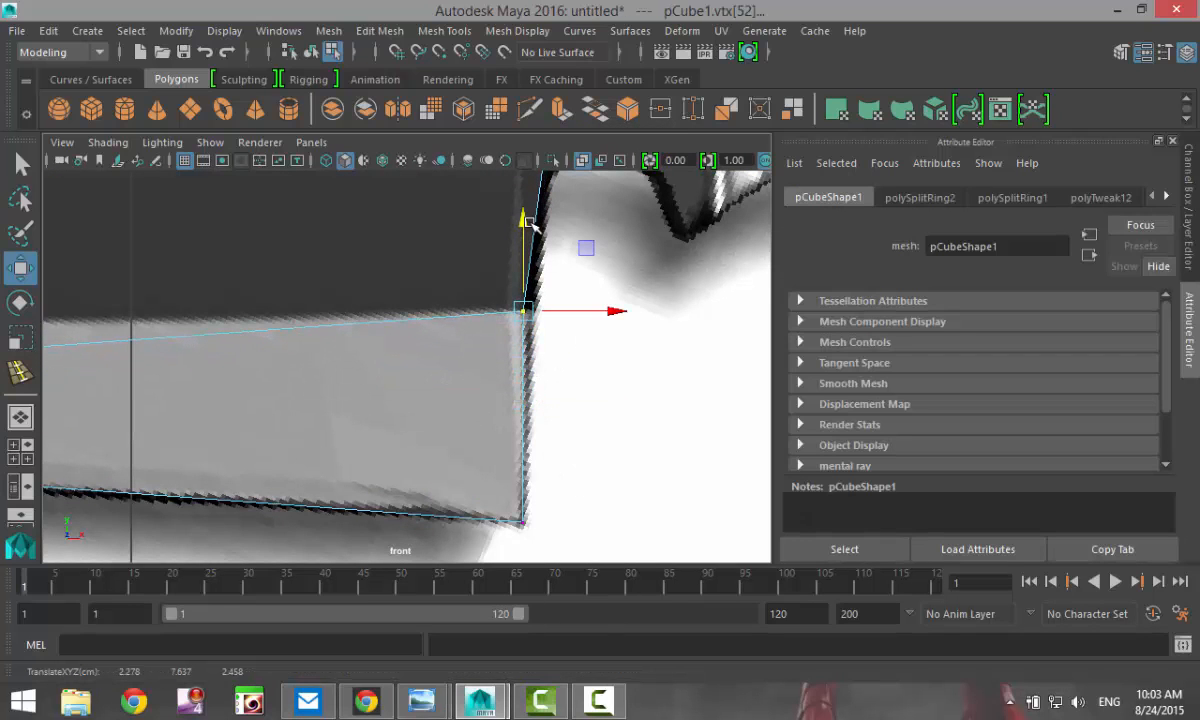
drag(613, 310, 621, 309)
Raise the three edge-loop vertices nearest the heel vertex, one by one, onto the reference's black-grey border
alt+middle_drag(175, 460, 472, 487)
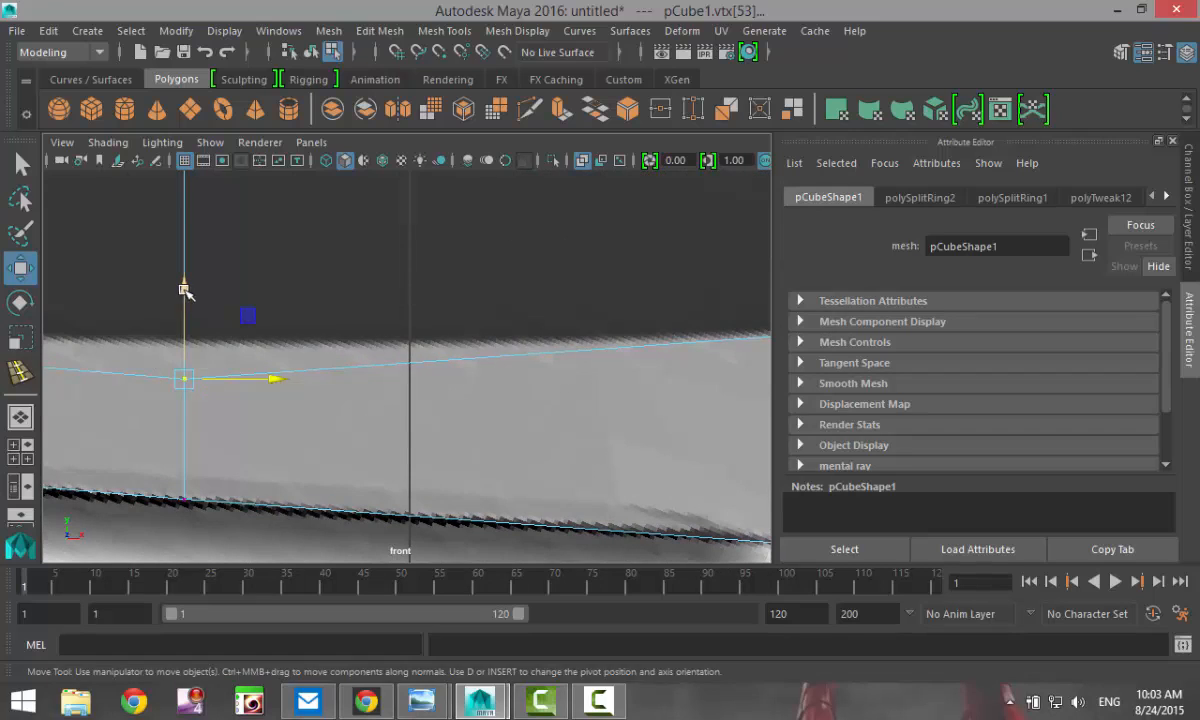
drag(184, 290, 192, 255)
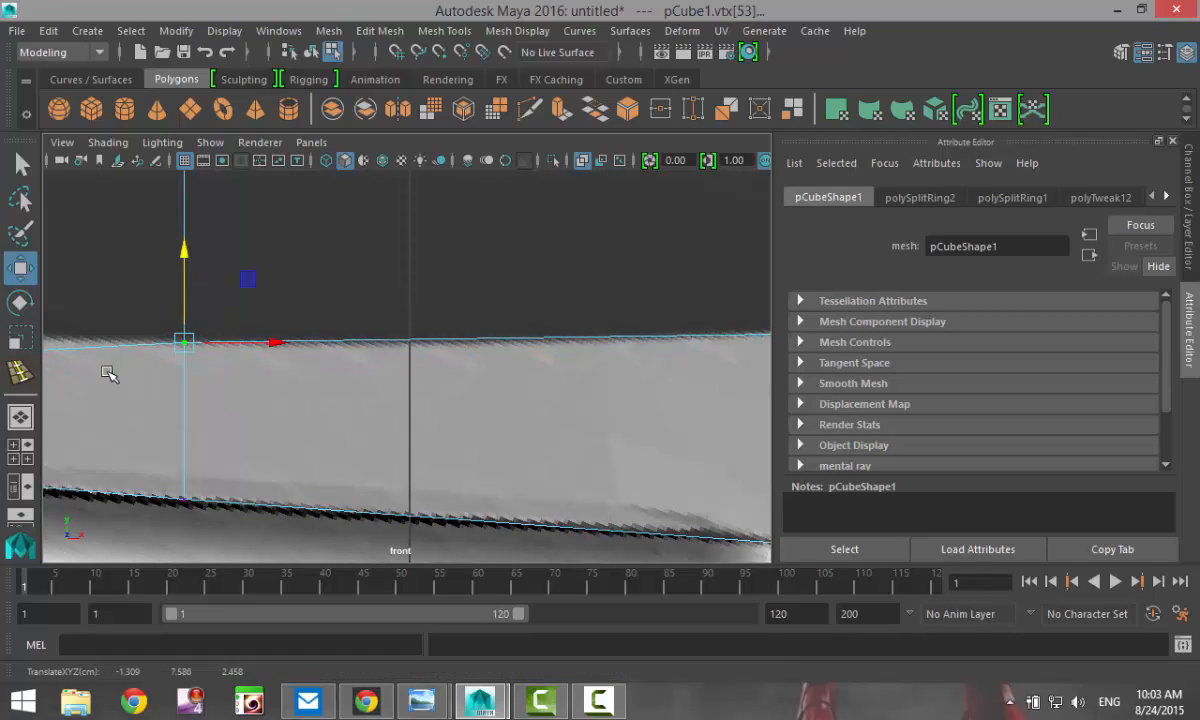
alt+middle_drag(109, 373, 537, 413)
click(403, 397)
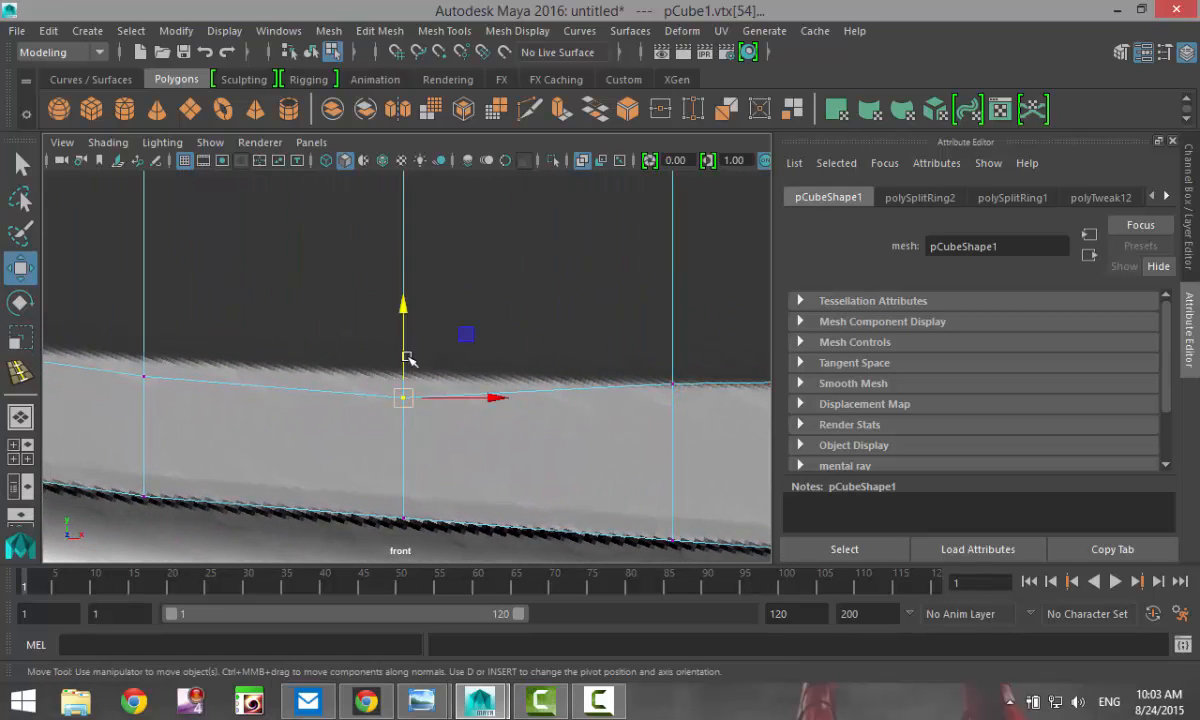
drag(404, 309, 402, 294)
alt+middle_drag(253, 459, 400, 443)
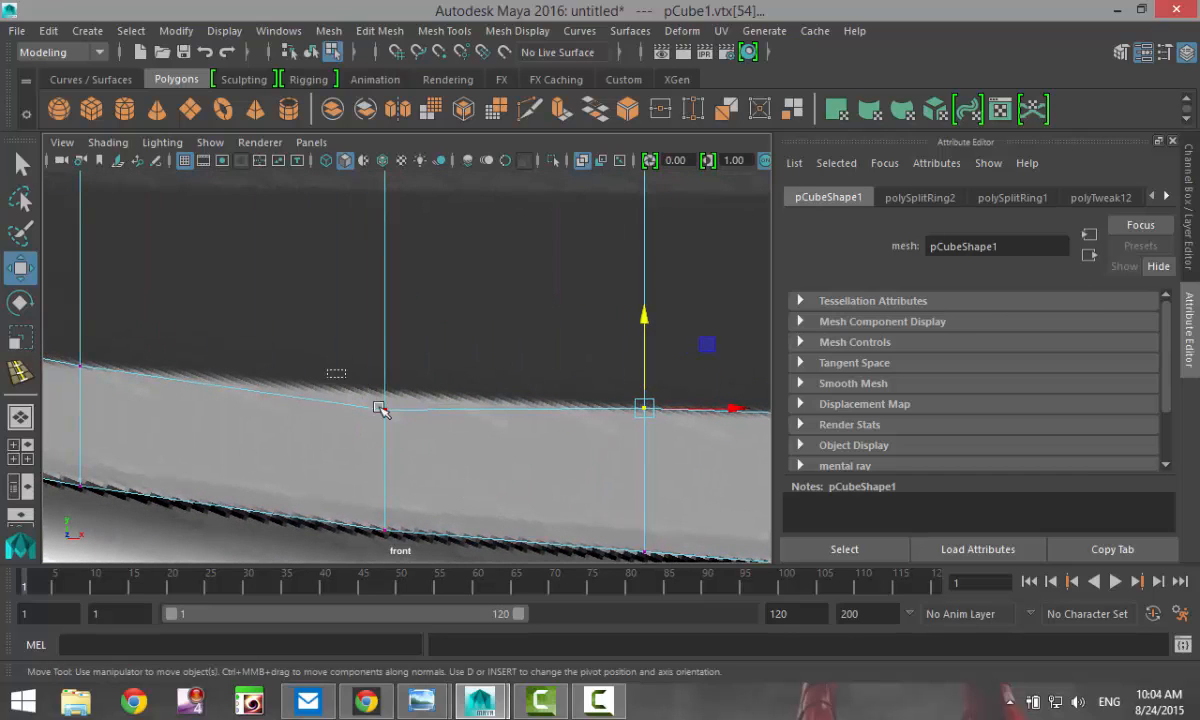
click(381, 409)
drag(388, 320, 386, 303)
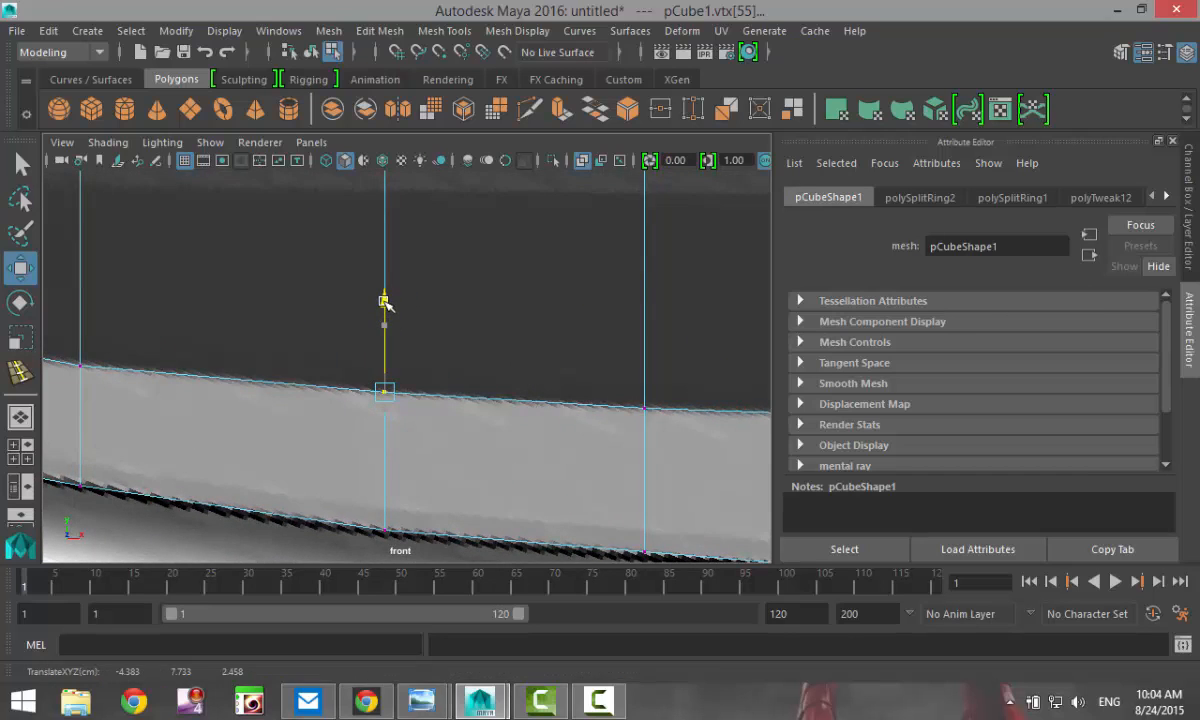
In the front view, lower the next two misaligned edge-loop vertices toward the tip, one by one, onto the reference's black-grey border
alt+middle_drag(213, 416, 667, 460)
alt+middle_drag(397, 450, 588, 488)
drag(410, 371, 500, 440)
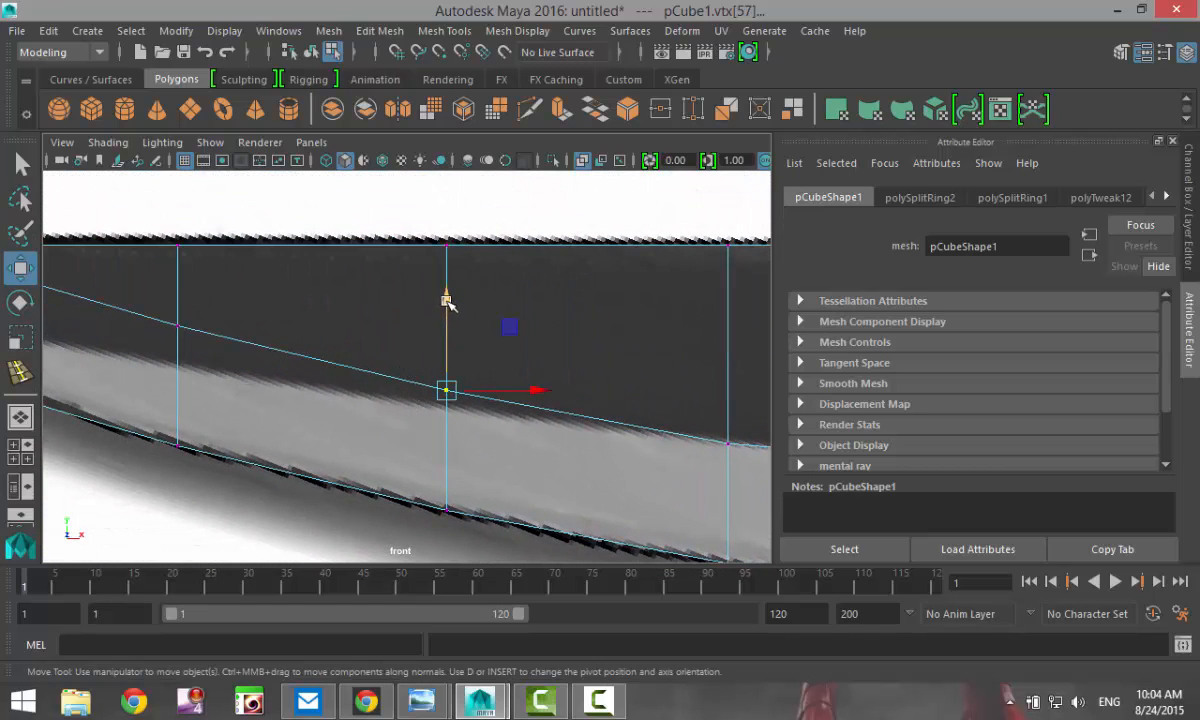
drag(447, 302, 447, 320)
alt+middle_drag(141, 447, 484, 517)
drag(480, 420, 482, 422)
drag(450, 293, 455, 331)
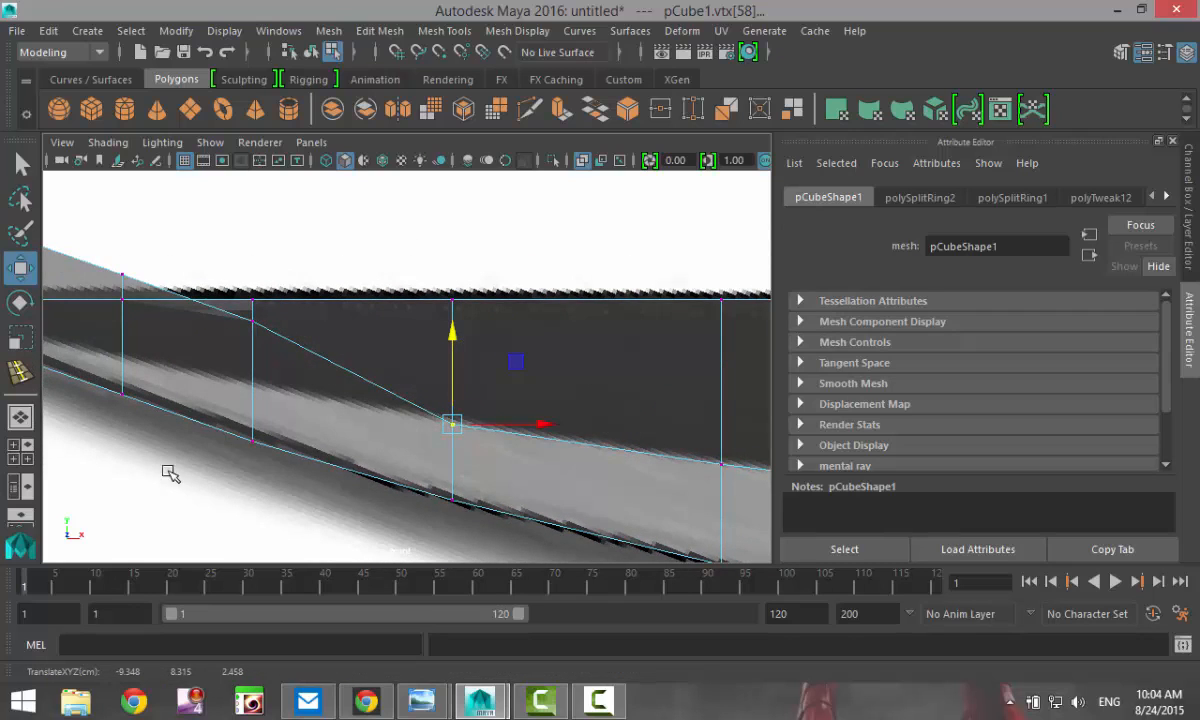
Continue toward the blade tip, lowering the following two edge-loop vertices individually until they sit on the black-grey border
alt+middle_drag(170, 473, 348, 504)
drag(429, 367, 431, 369)
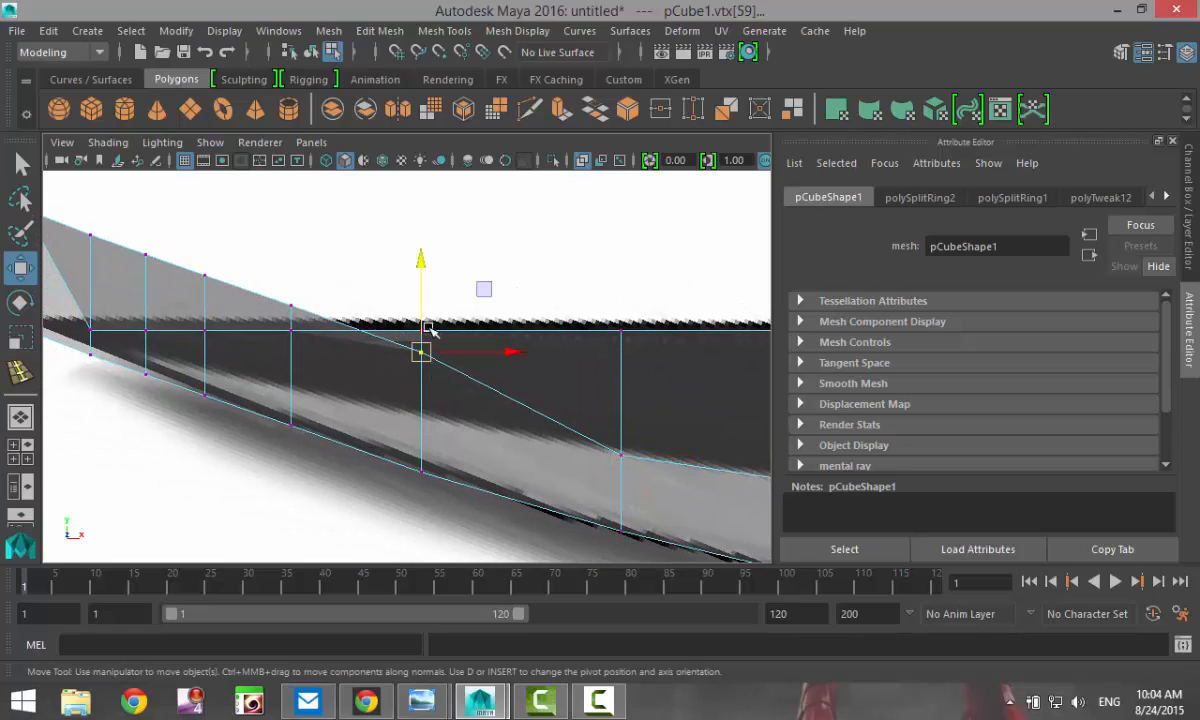
drag(424, 265, 430, 327)
alt+drag(230, 426, 376, 371)
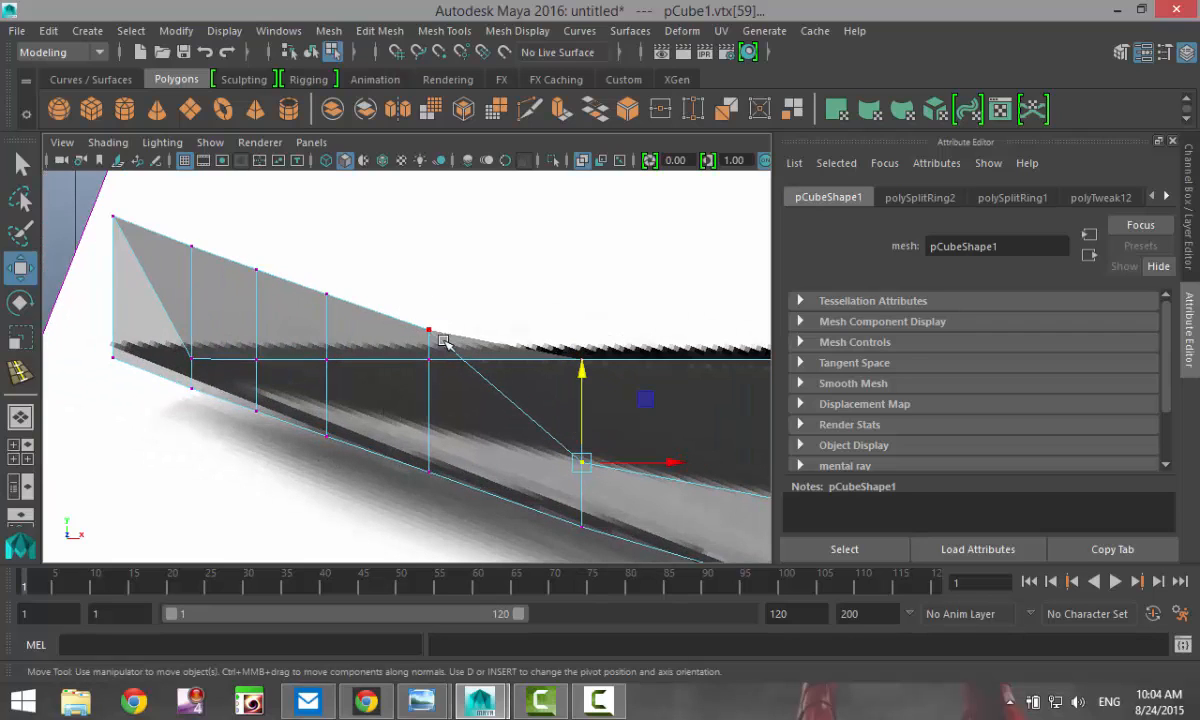
click(443, 341)
drag(432, 240, 430, 337)
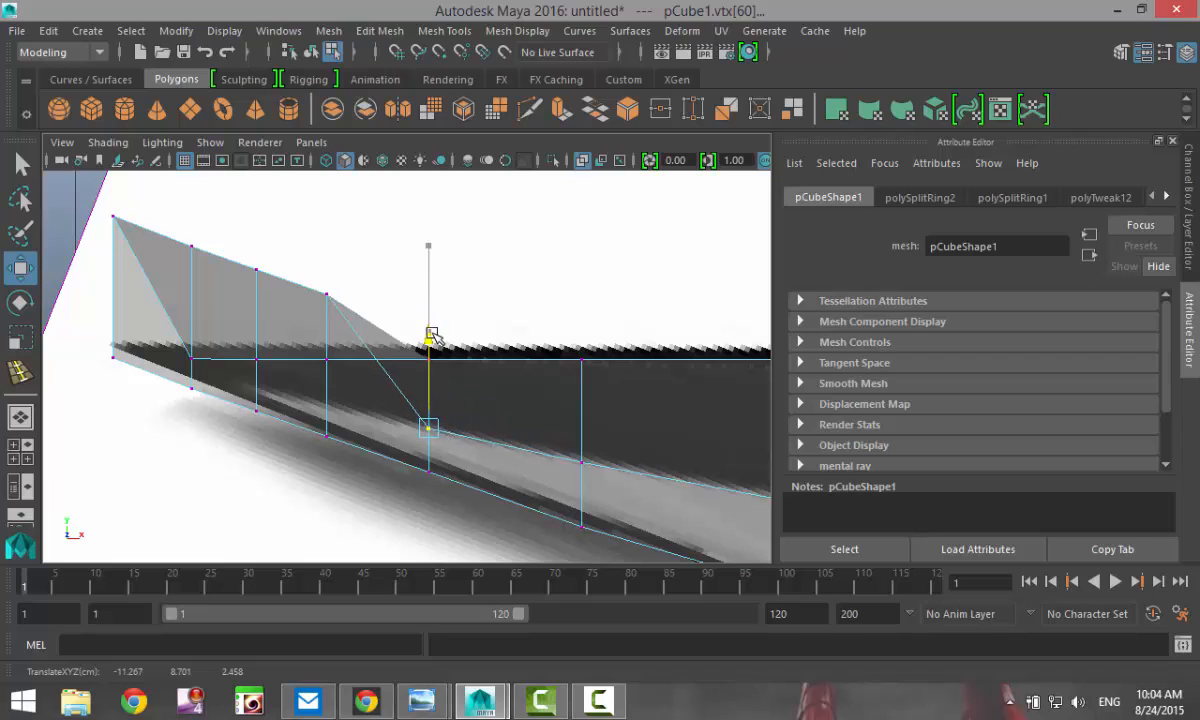
Lower the last three edge-loop vertices before the tip into the narrow end of the blade, and bring the loop's tip vertices down to the point
click(326, 294)
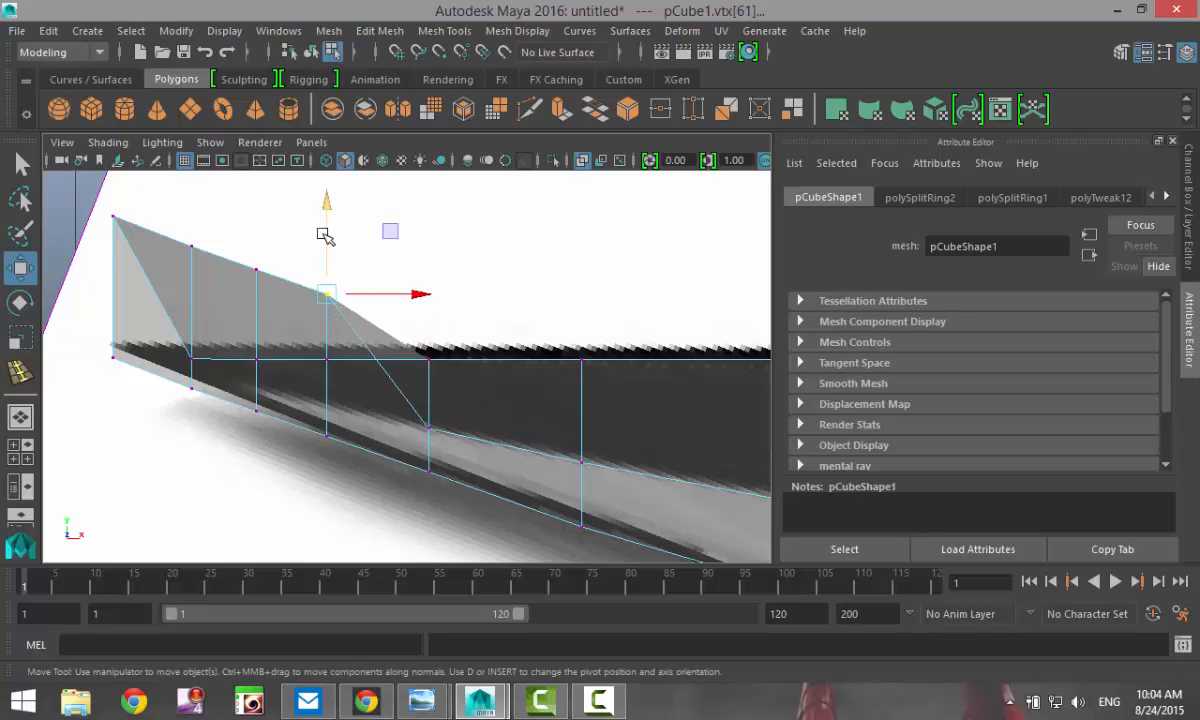
drag(328, 204, 340, 320)
alt+middle_drag(233, 443, 404, 482)
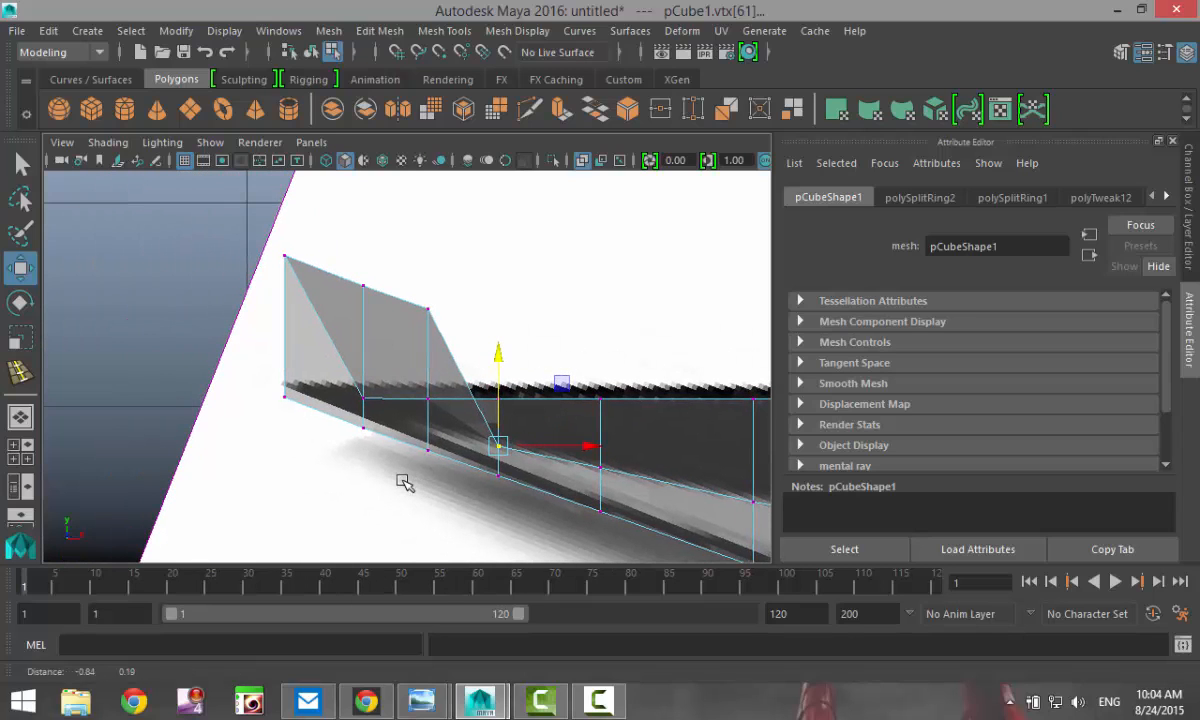
click(426, 303)
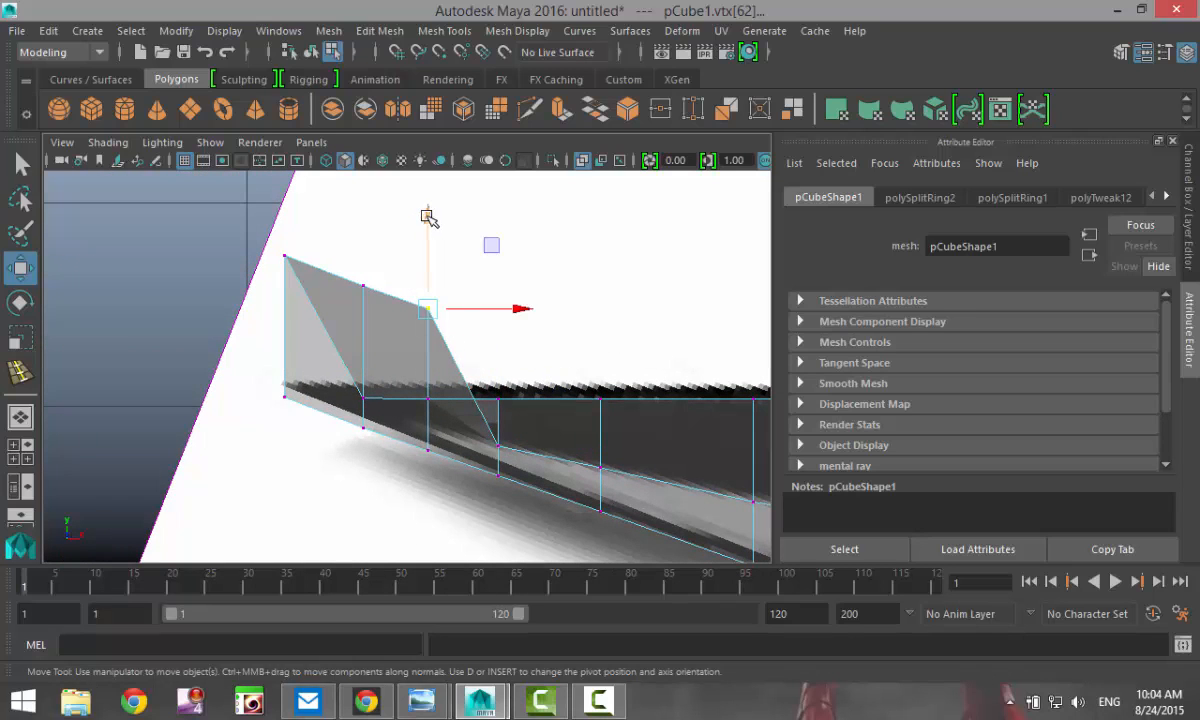
drag(427, 217, 432, 333)
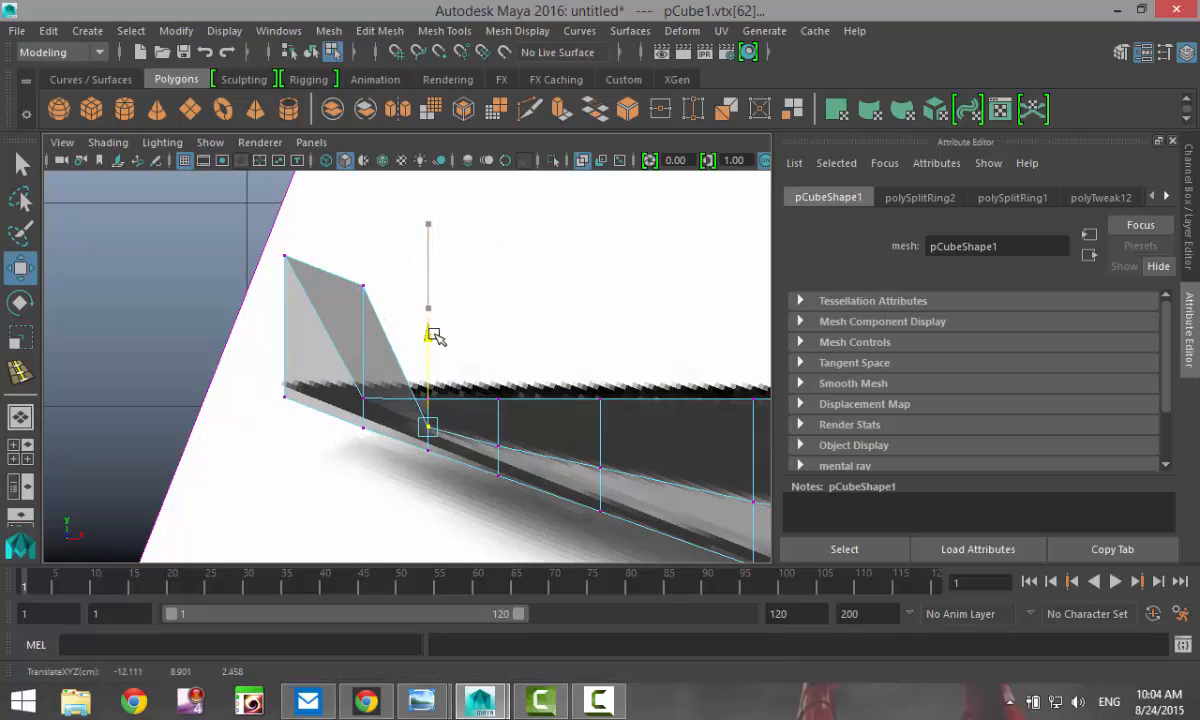
click(368, 287)
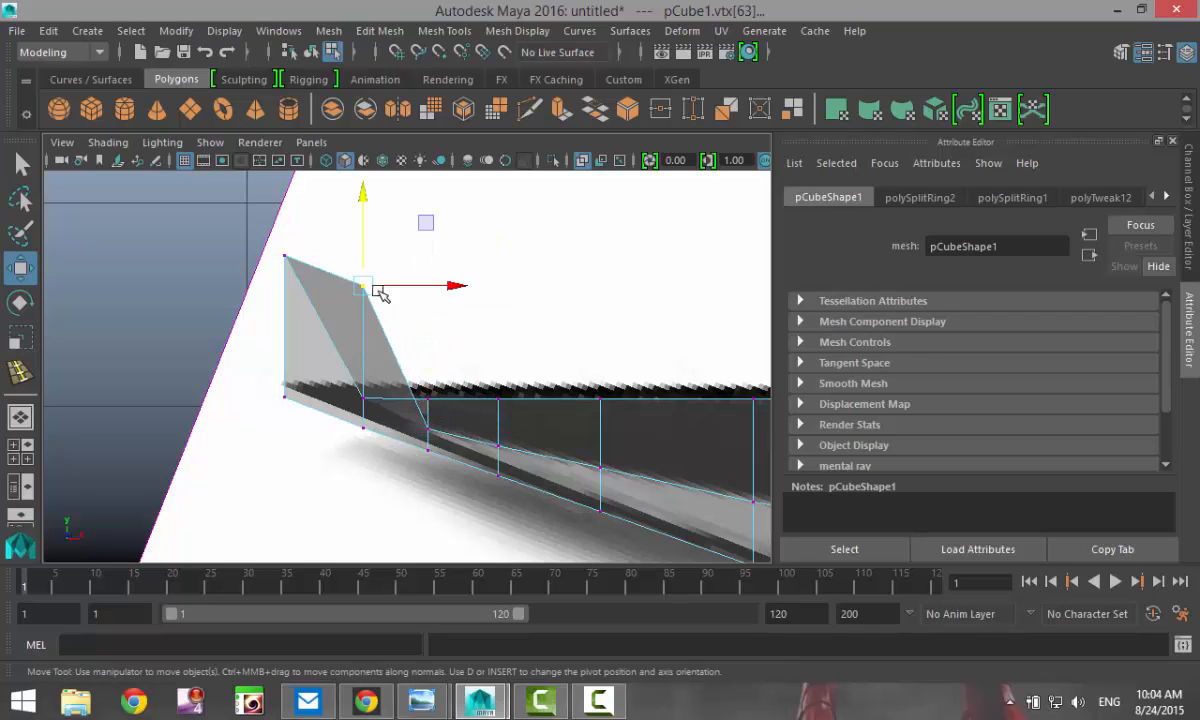
drag(358, 198, 370, 317)
drag(263, 232, 308, 285)
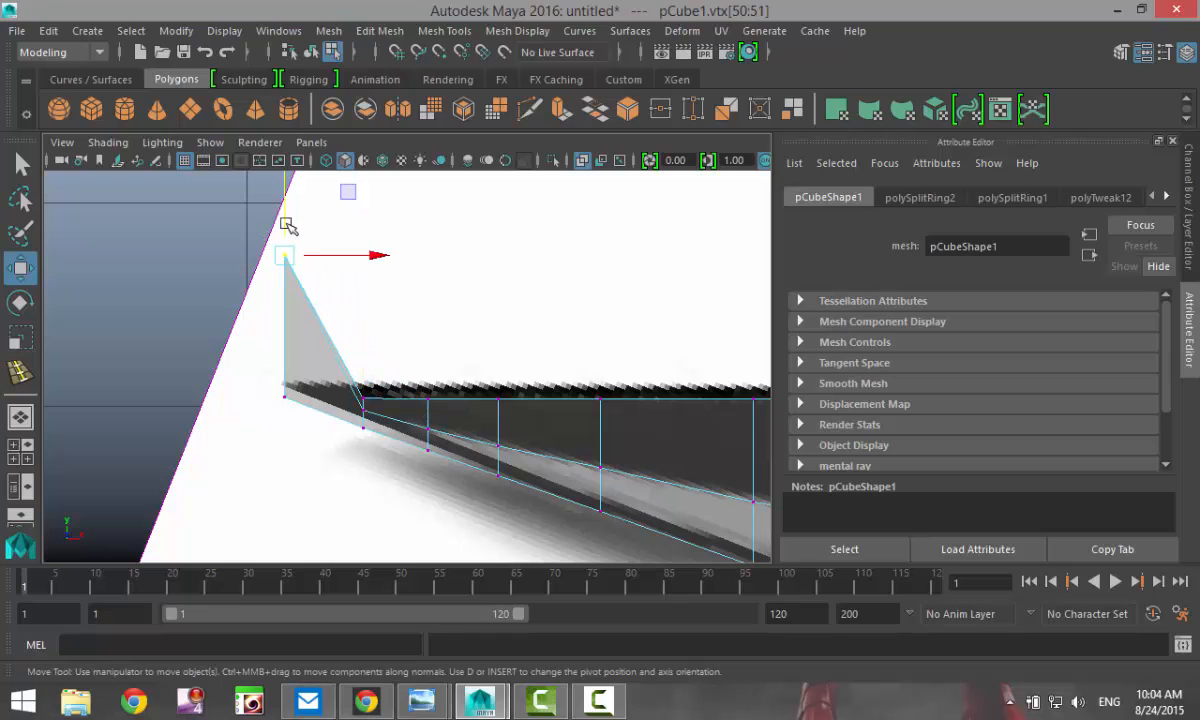
drag(285, 188, 293, 323)
Select the spine vertices in the first column beside the blade tip and raise them slightly toward the reference's upper edge
scroll(332, 450, up, 5)
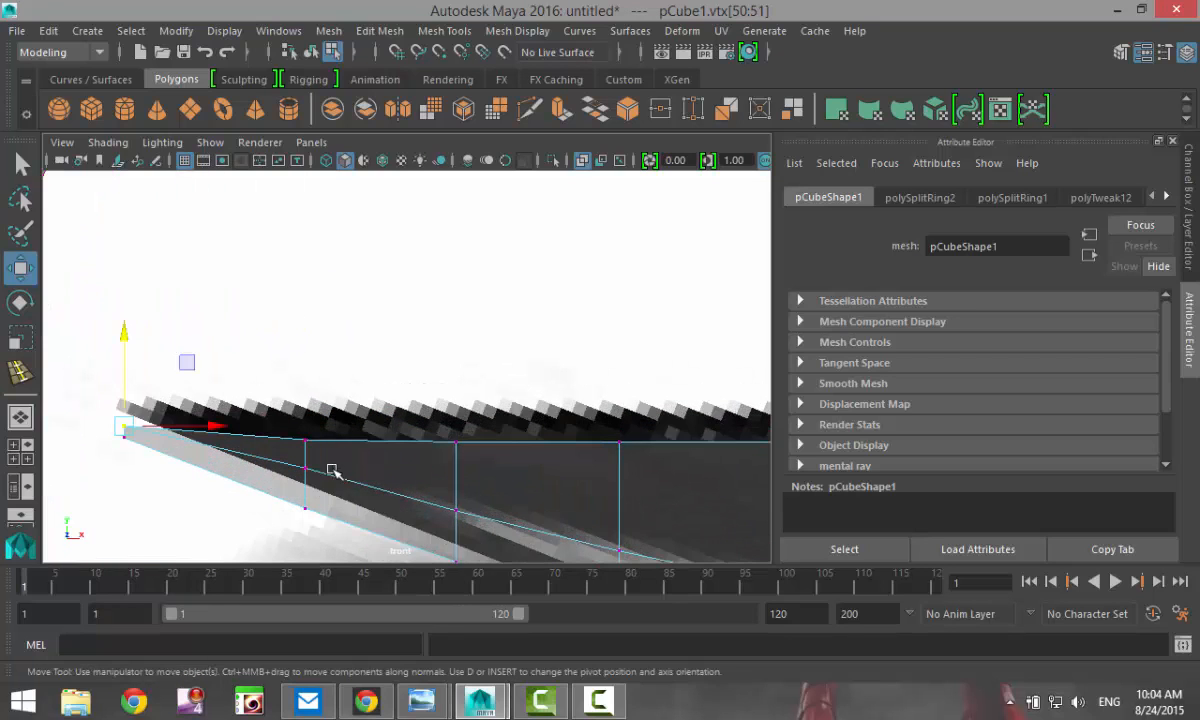
alt+middle_drag(329, 452, 354, 300)
scroll(372, 338, up, 3)
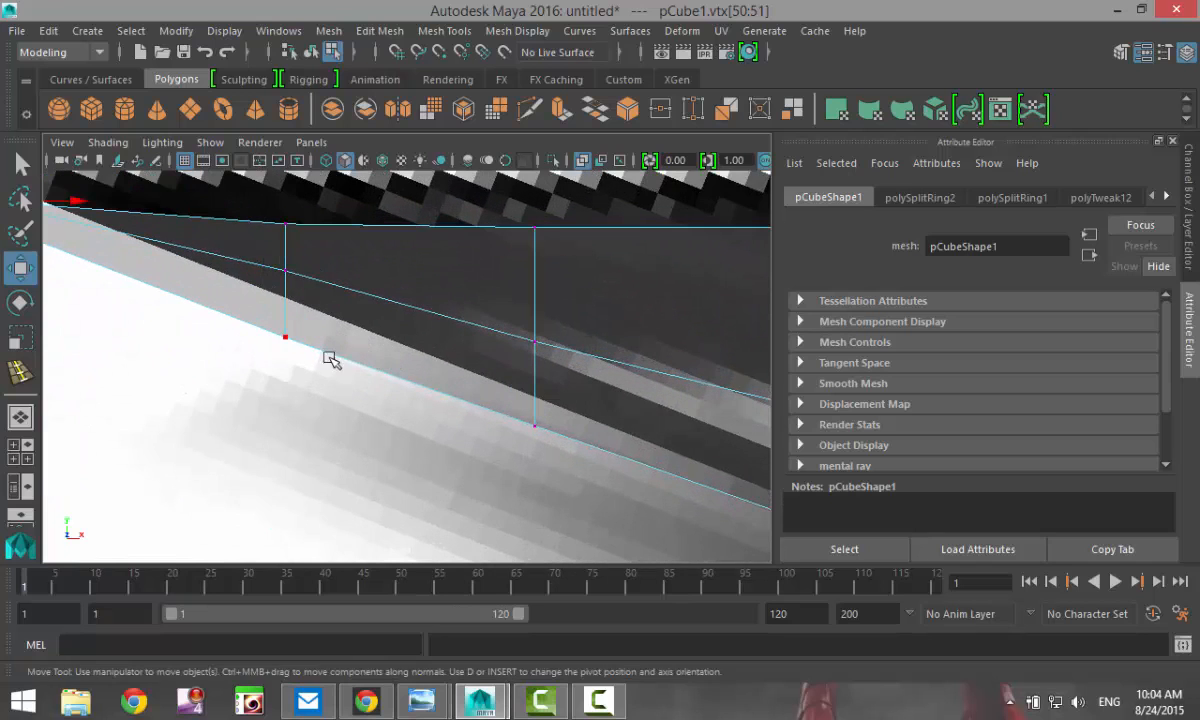
alt+middle_drag(290, 355, 460, 434)
scroll(459, 440, up, 2)
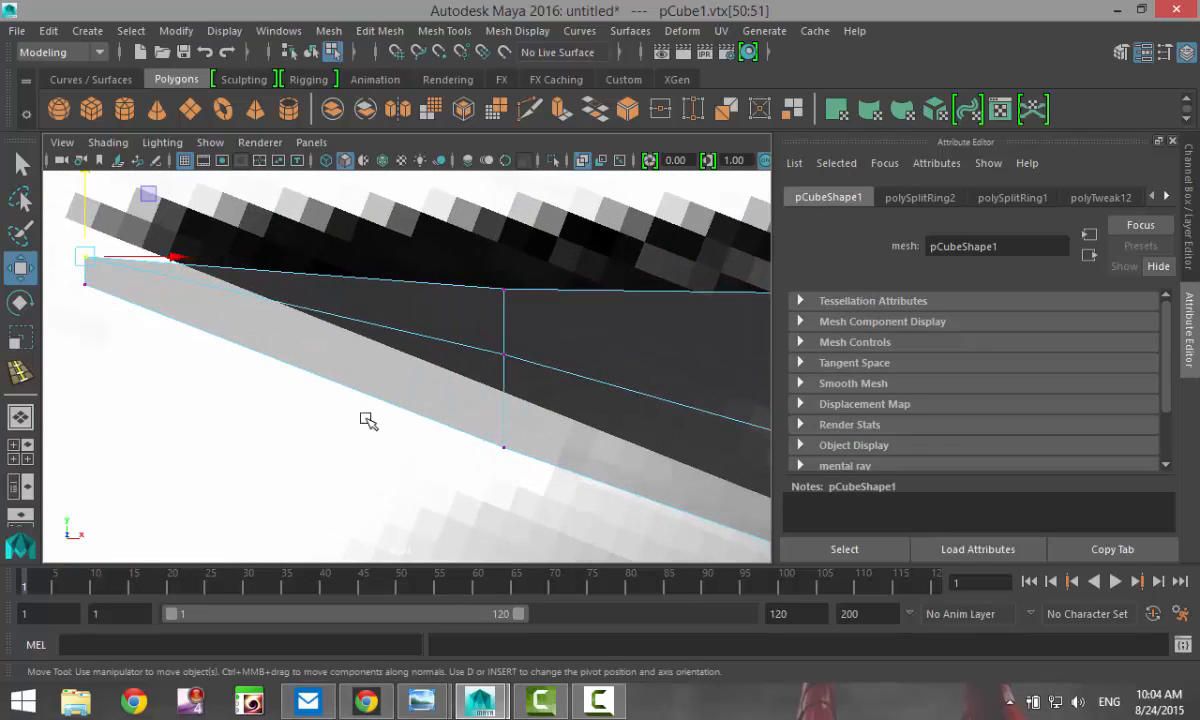
drag(526, 318, 526, 316)
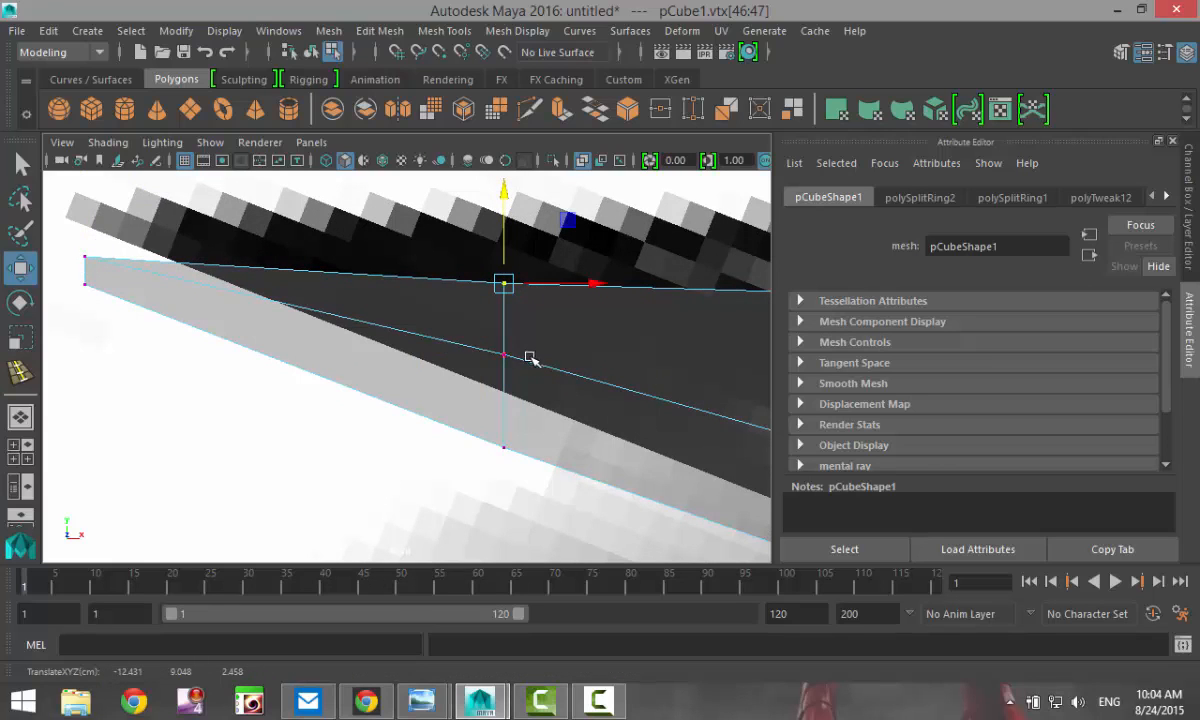
Select the whole blade in object mode in the perspective view and thin it by scaling its Z thickness to about 0.425
scroll(508, 365, down, 13)
scroll(521, 438, up, 4)
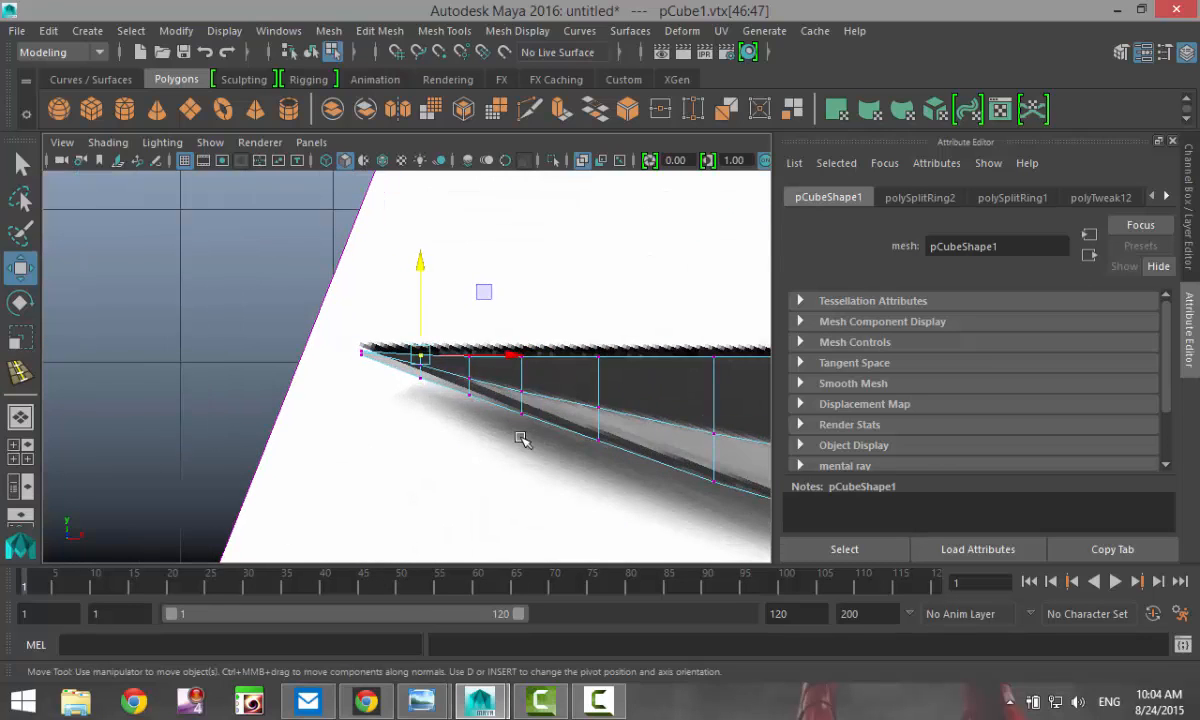
alt+middle_drag(521, 457, 241, 364)
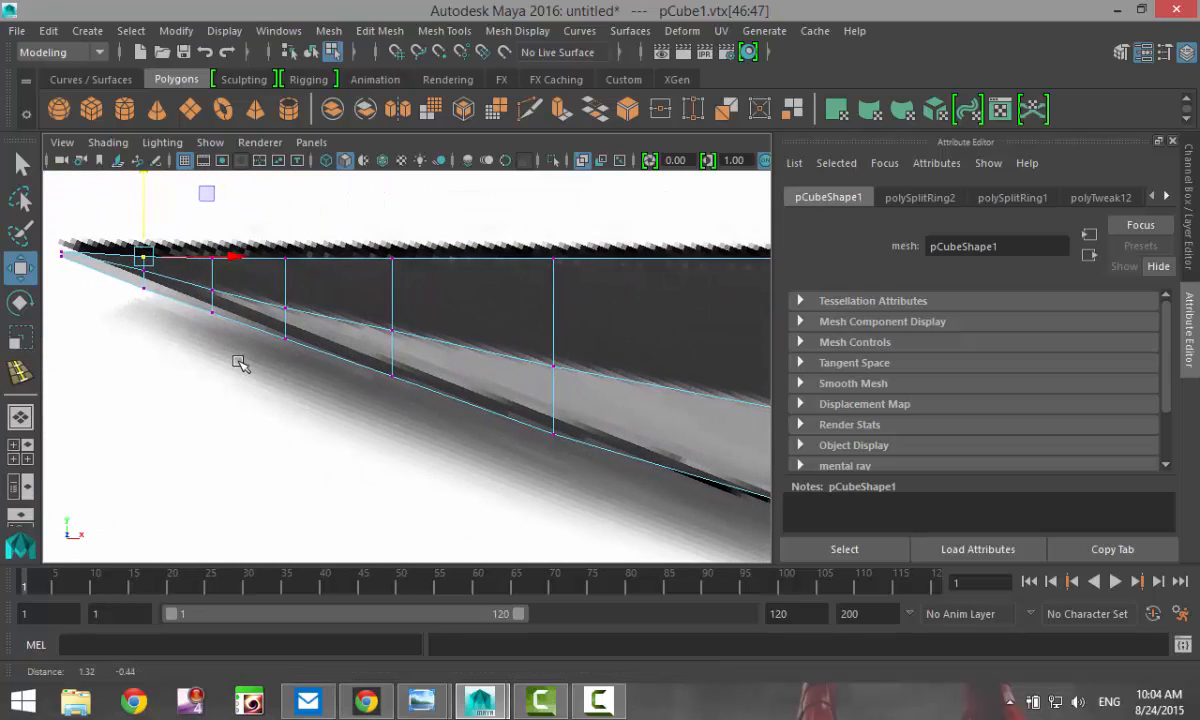
alt+middle_drag(685, 438, 149, 368)
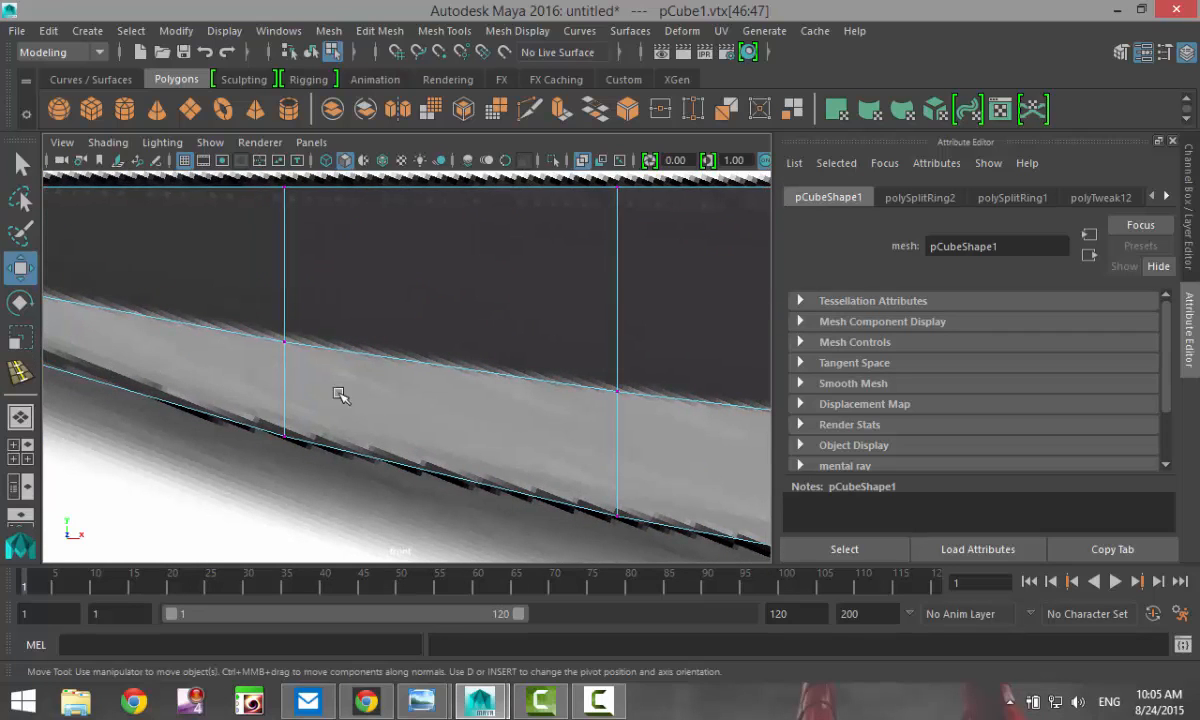
click(20, 418)
key(space)
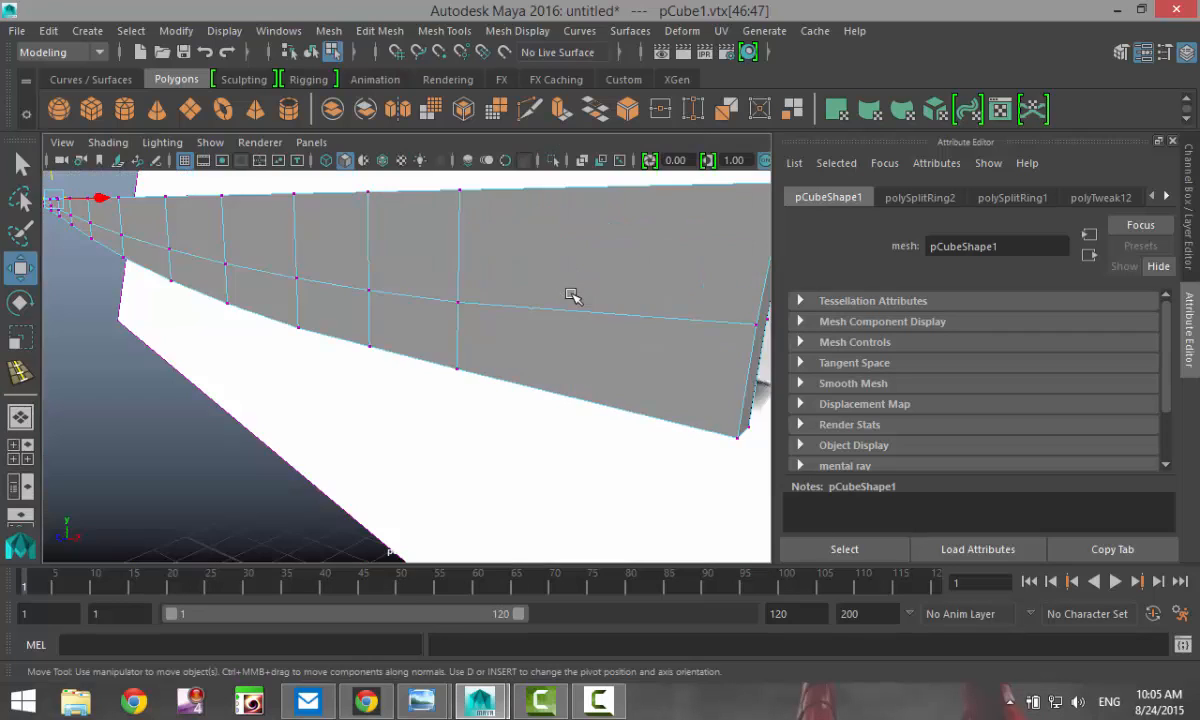
alt+drag(610, 357, 605, 474)
right_drag(353, 314, 455, 126)
click(440, 372)
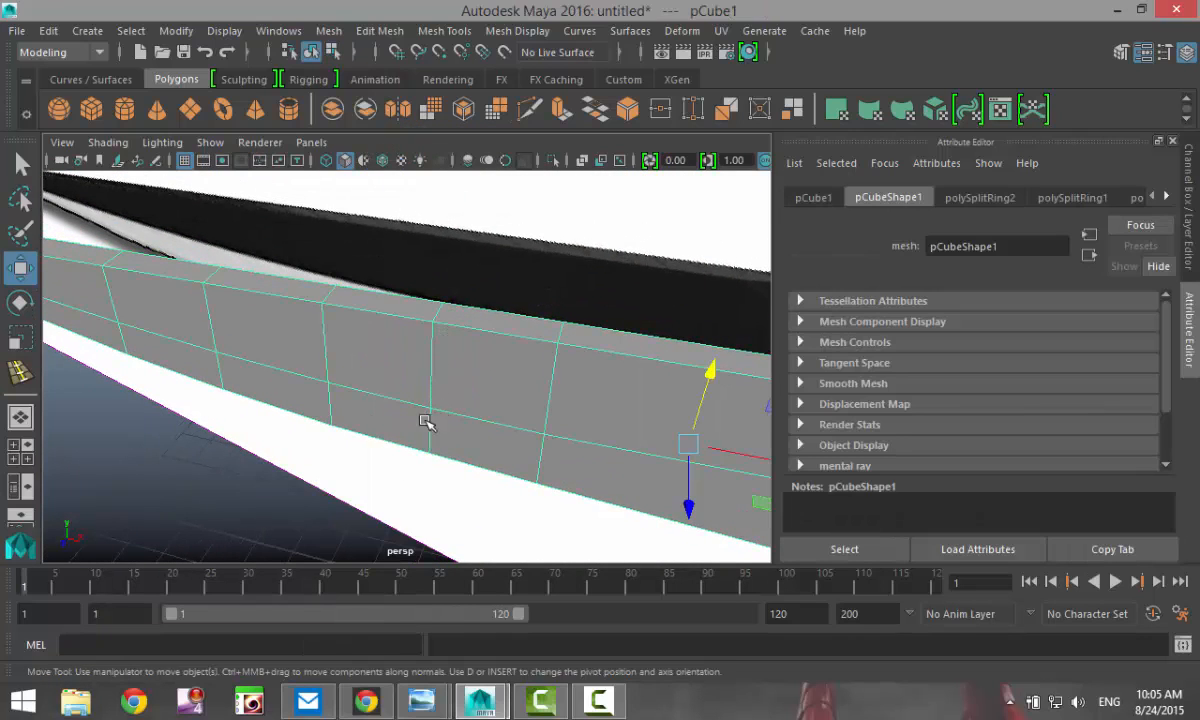
key(r)
scroll(488, 473, down, 4)
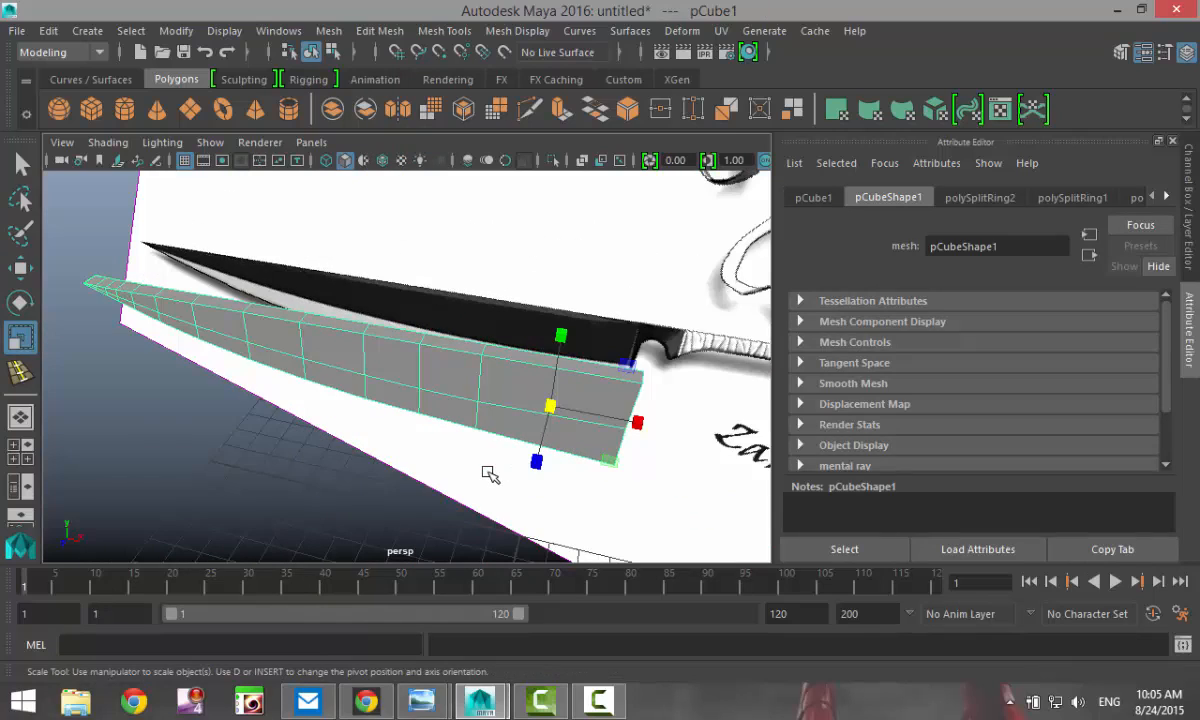
drag(538, 464, 555, 437)
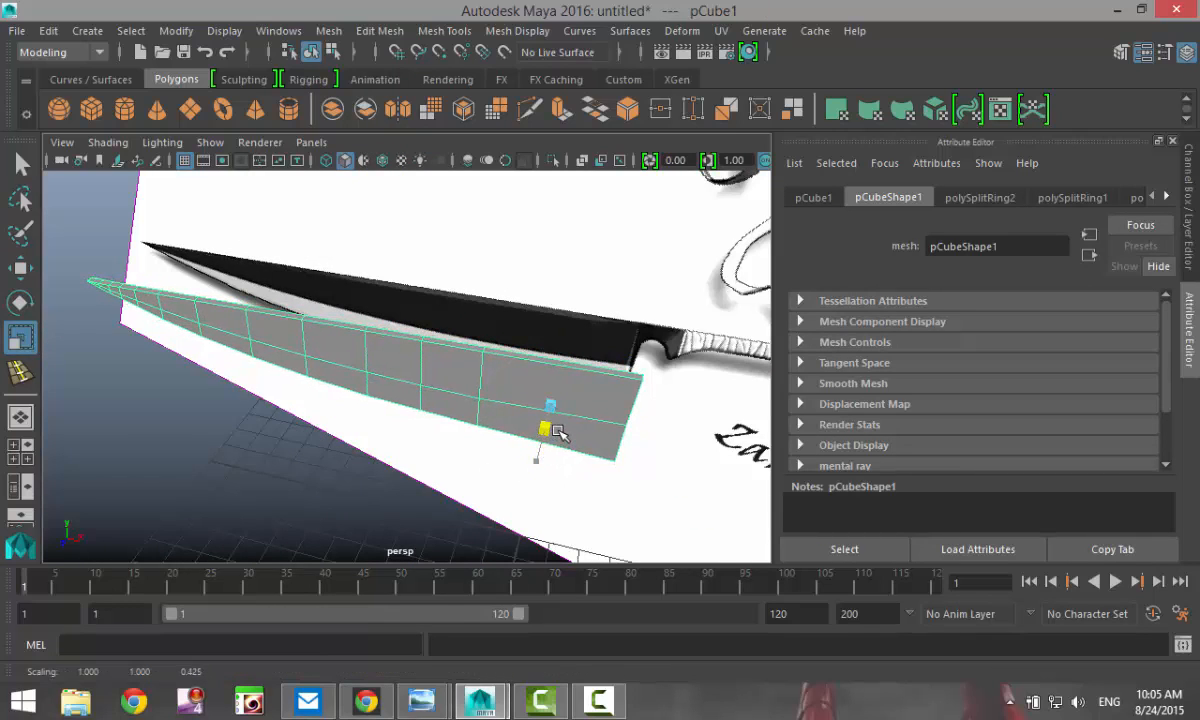
Return to vertex editing at the blade tip in the front view and nudge the spine vertices beside the tip up a tiny amount
scroll(555, 433, up, 4)
alt+drag(375, 435, 405, 474)
drag(683, 497, 380, 484)
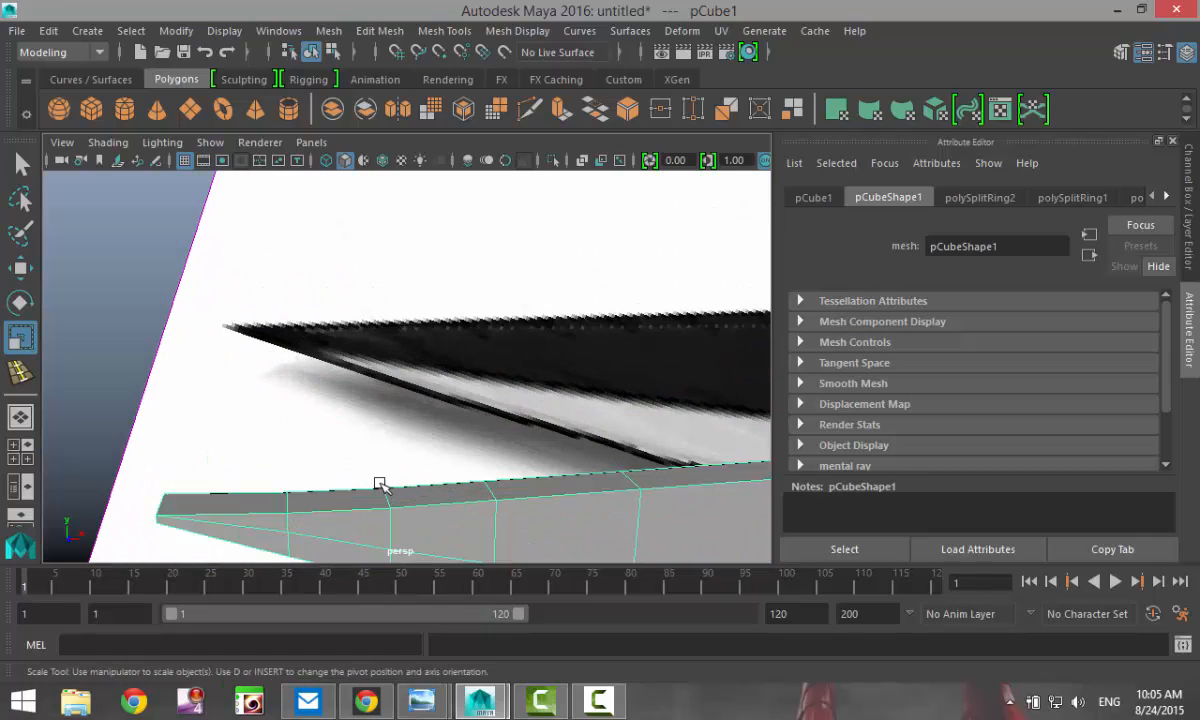
click(19, 452)
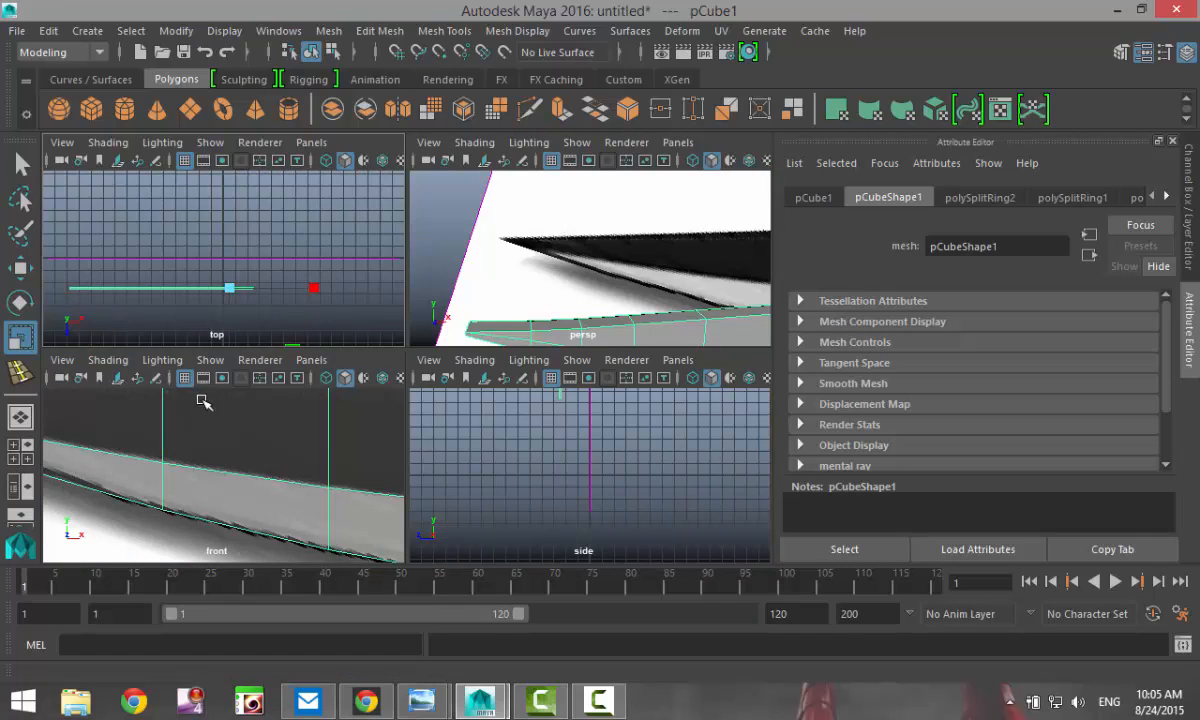
key(space)
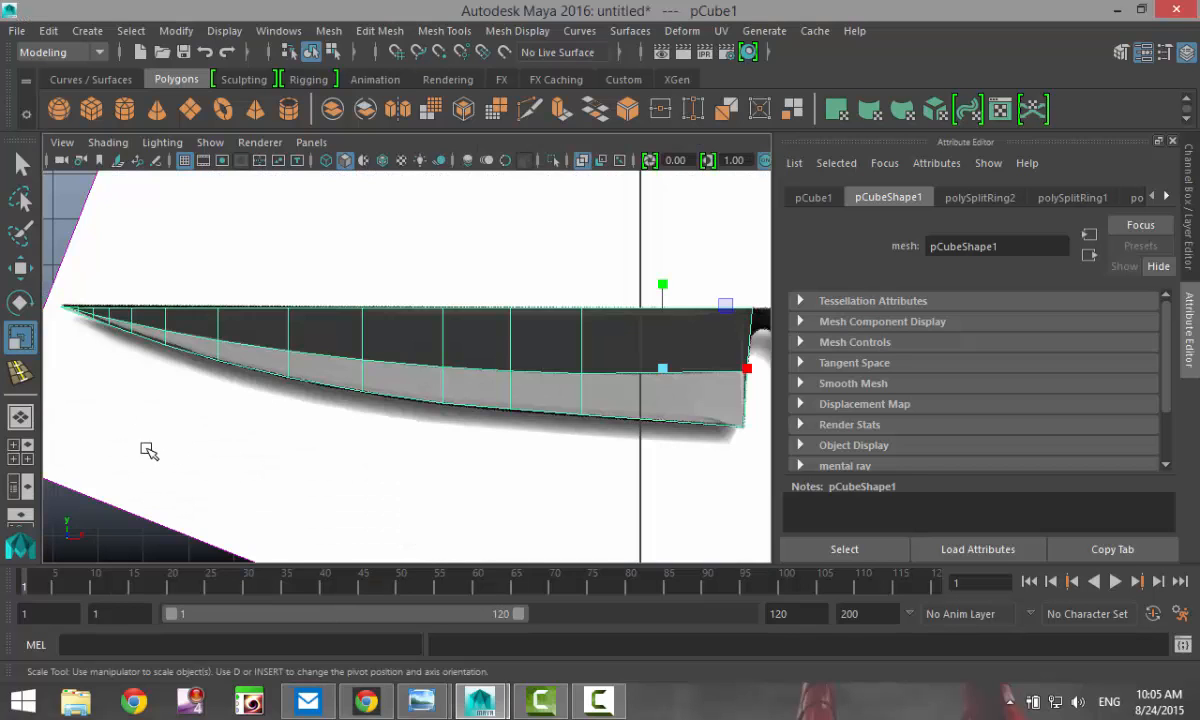
alt+drag(149, 451, 418, 463)
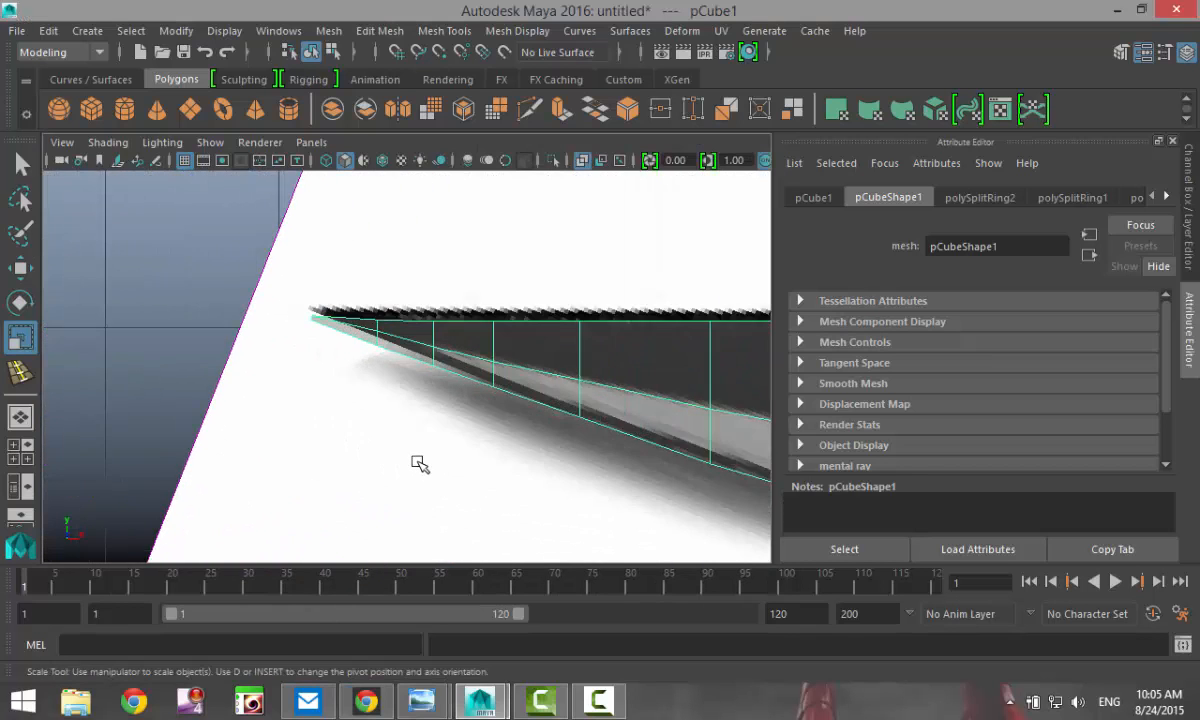
scroll(418, 463, up, 5)
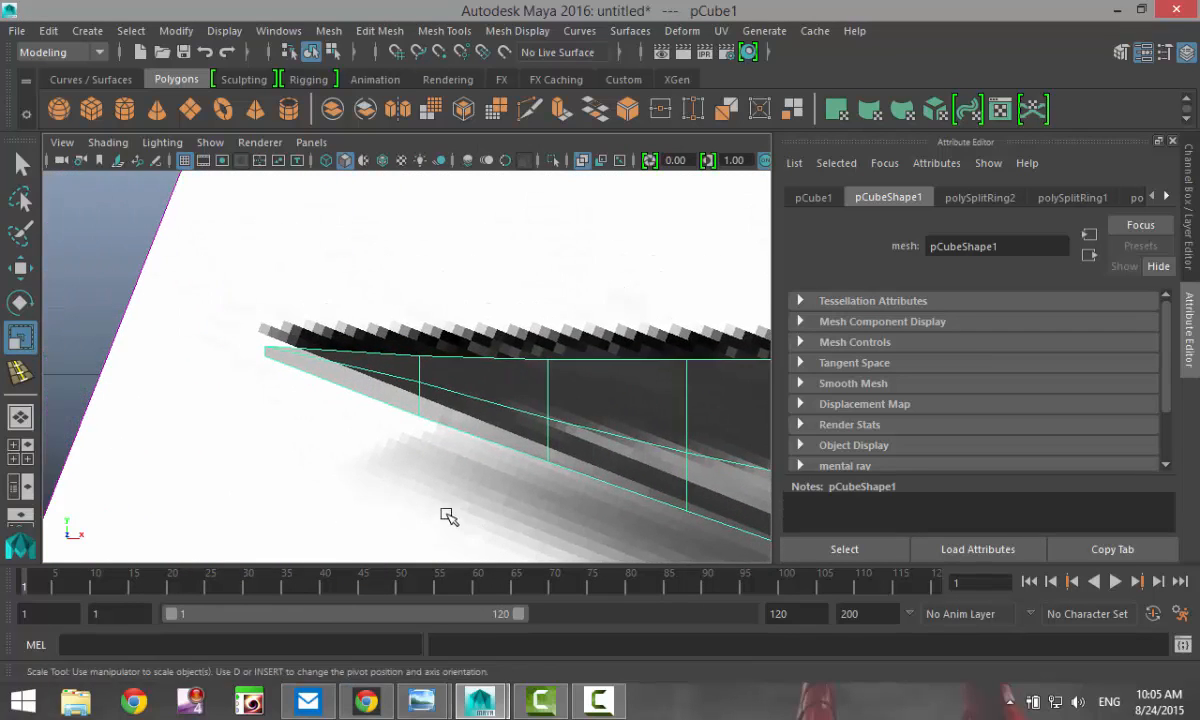
scroll(425, 492, up, 3)
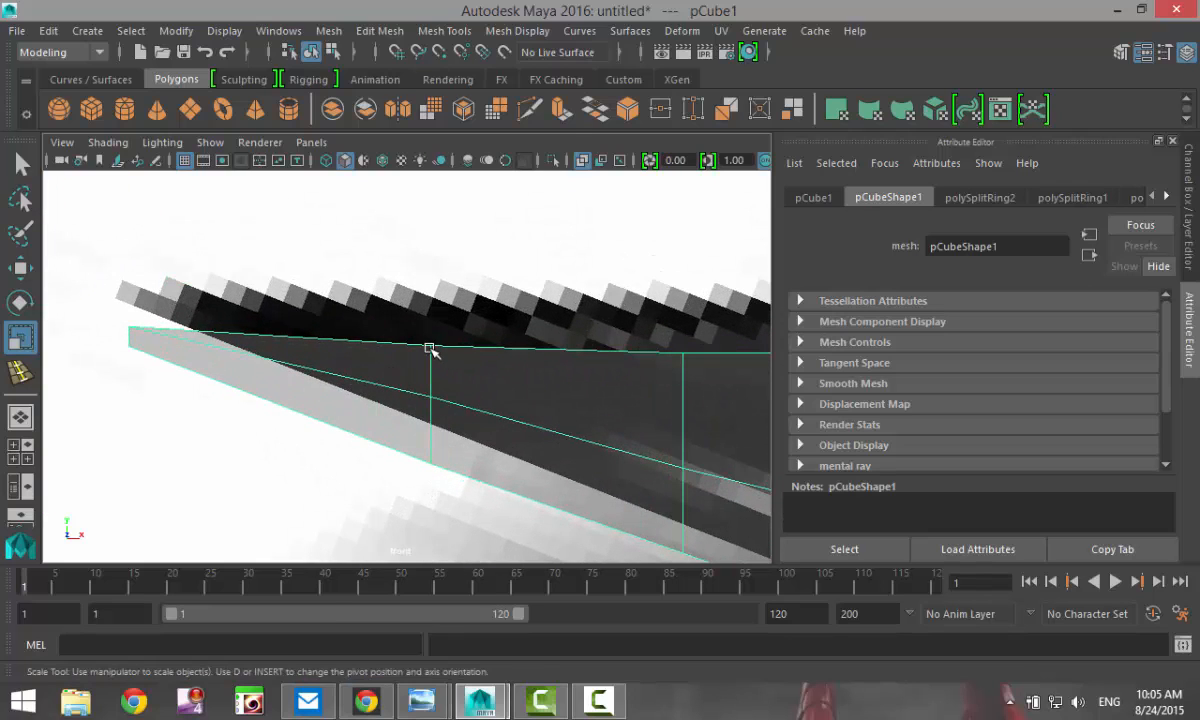
right_drag(429, 348, 342, 158)
drag(396, 305, 462, 378)
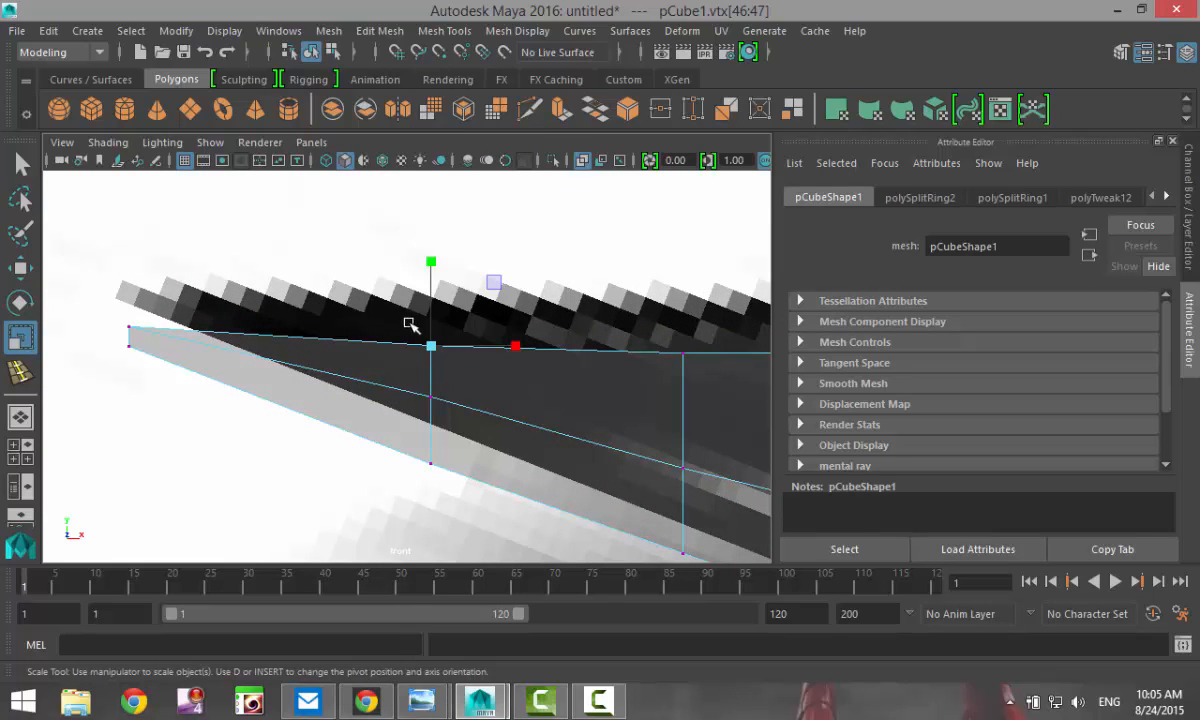
key(w)
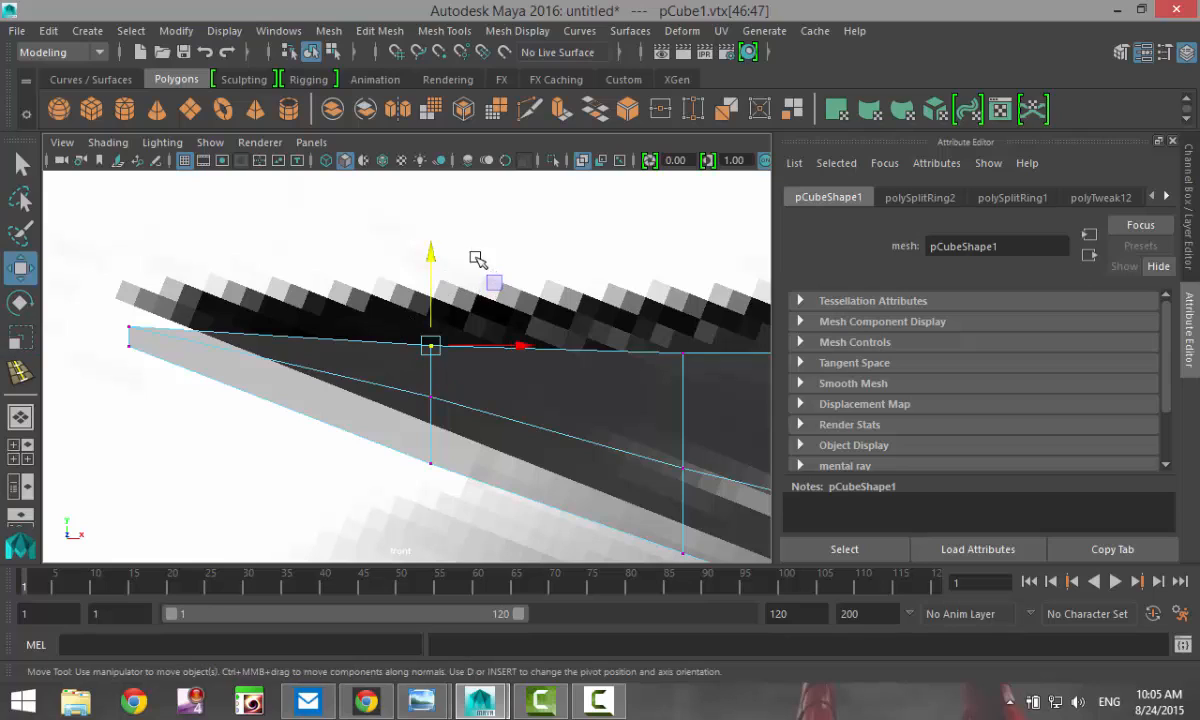
drag(429, 253, 434, 253)
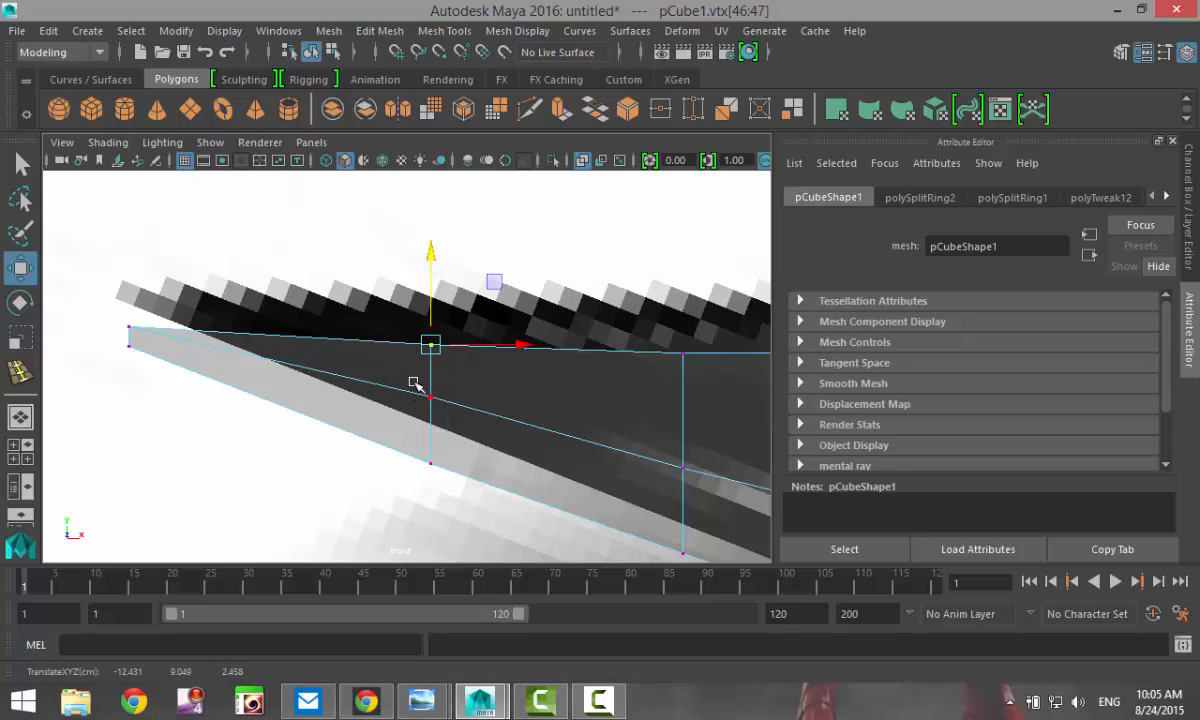
Lower the edge-loop vertex beside the tip slightly, raise the tip's bottom vertices to narrow the point, and return to the perspective view
drag(410, 377, 449, 440)
drag(429, 303, 429, 310)
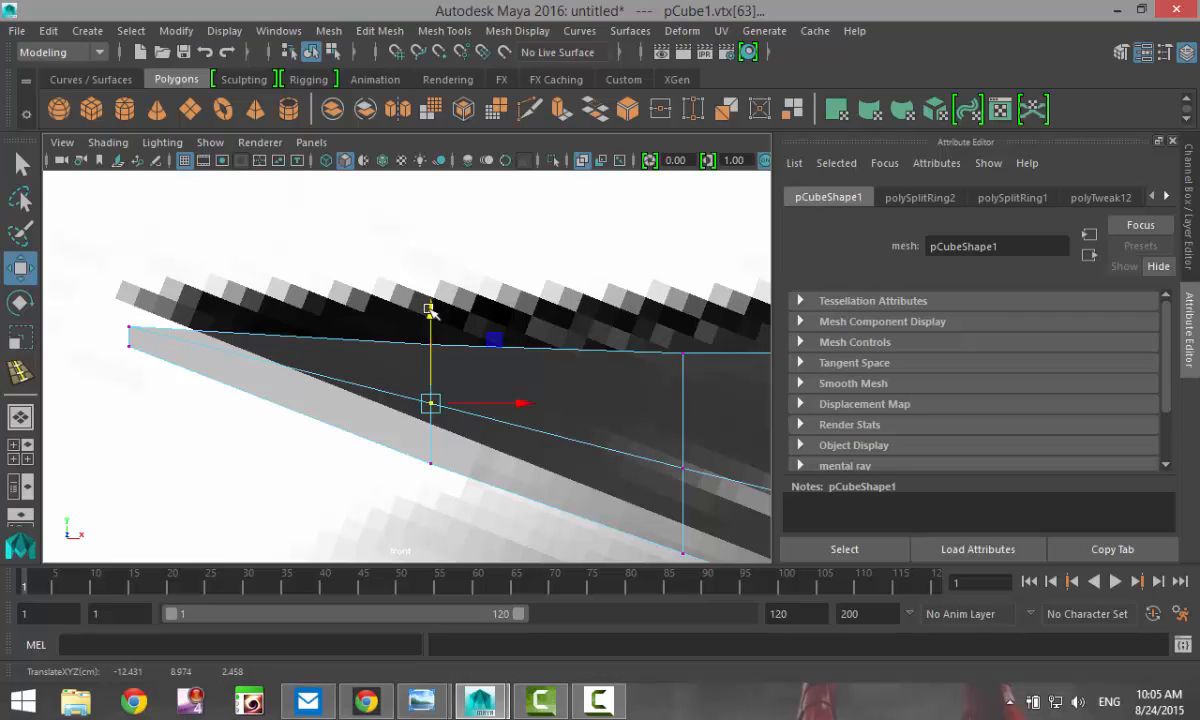
drag(105, 316, 152, 358)
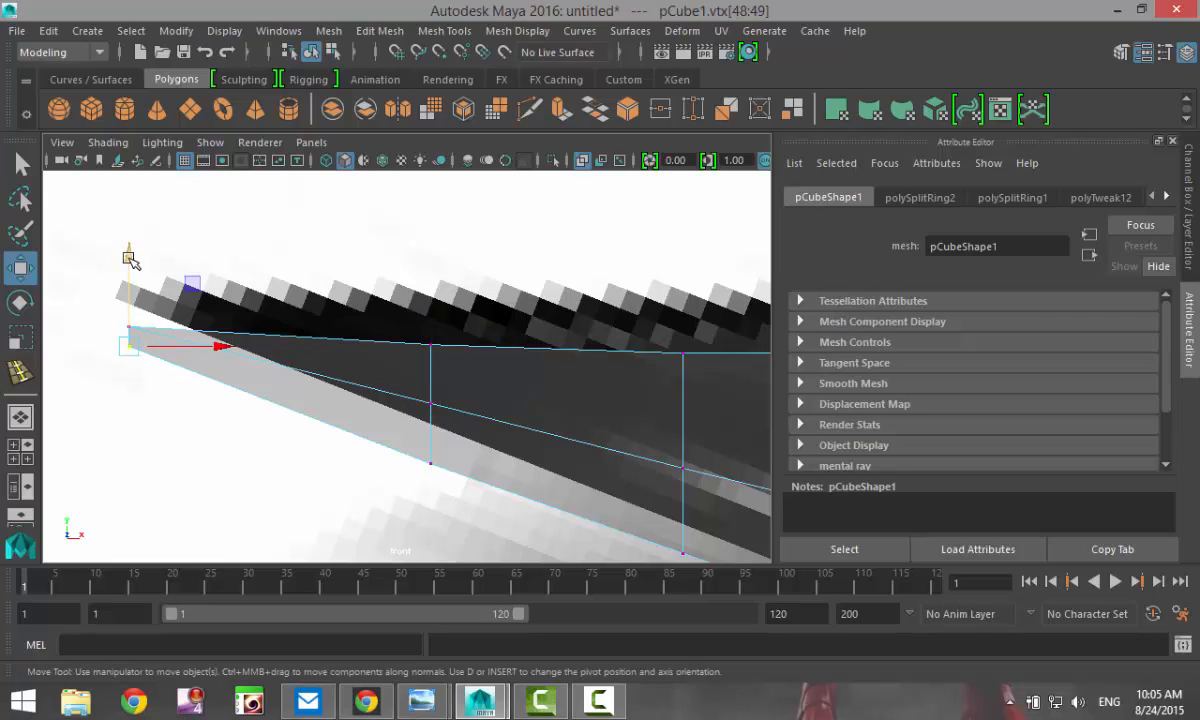
drag(130, 259, 131, 253)
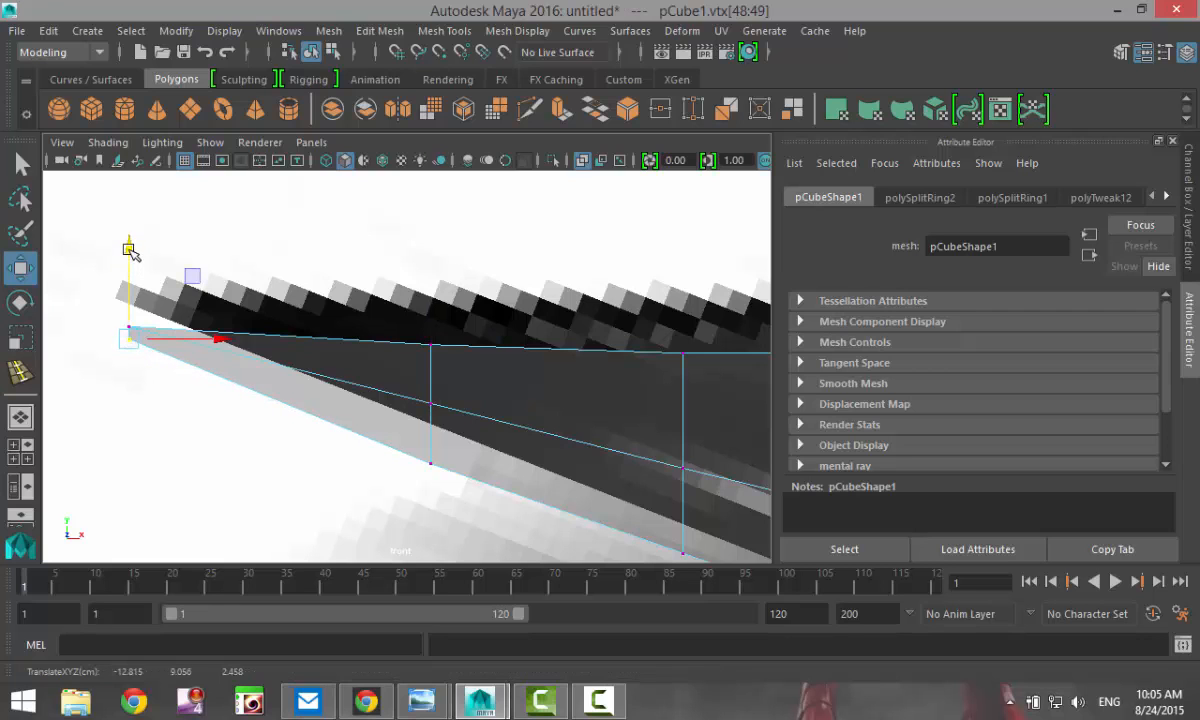
click(19, 449)
key(space)
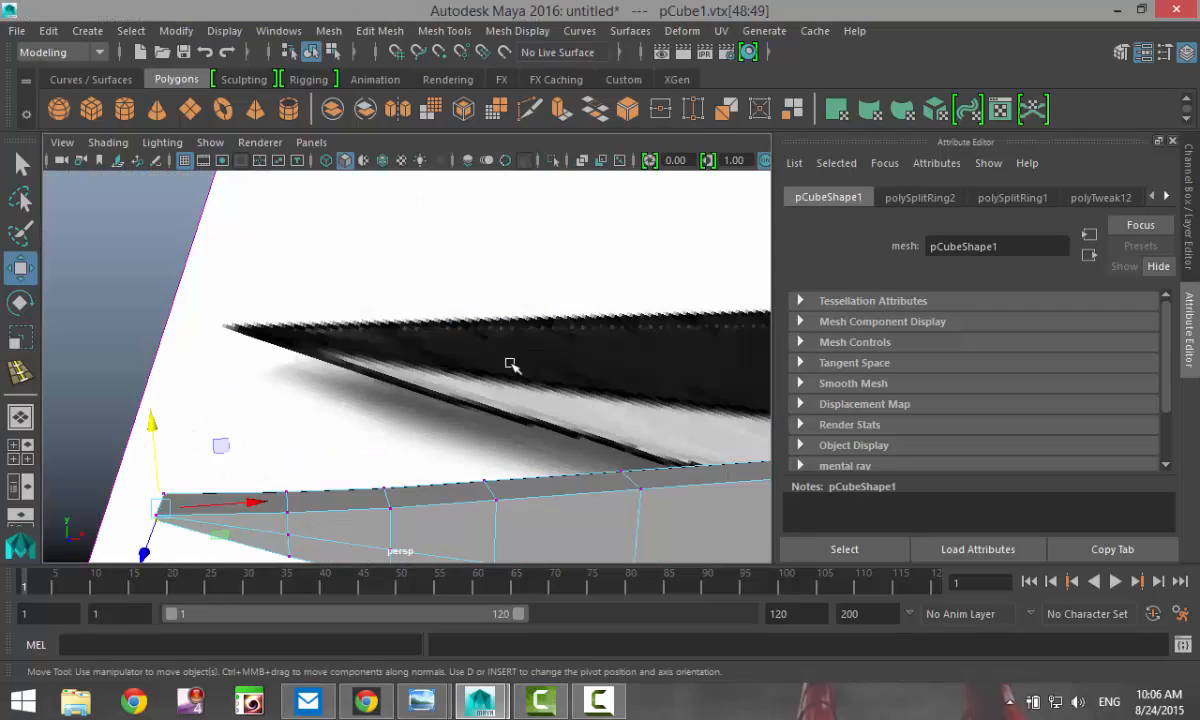
Examine the blade's tip, spine and base from several angles in the perspective view
scroll(488, 385, down, 5)
mouse_move(483, 404)
alt+mouse_down()
mouse_move(497, 457)
mouse_move(468, 398)
mouse_move(468, 420)
alt+mouse_up()
alt+middle_drag(468, 420, 233, 383)
alt+drag(233, 383, 586, 458)
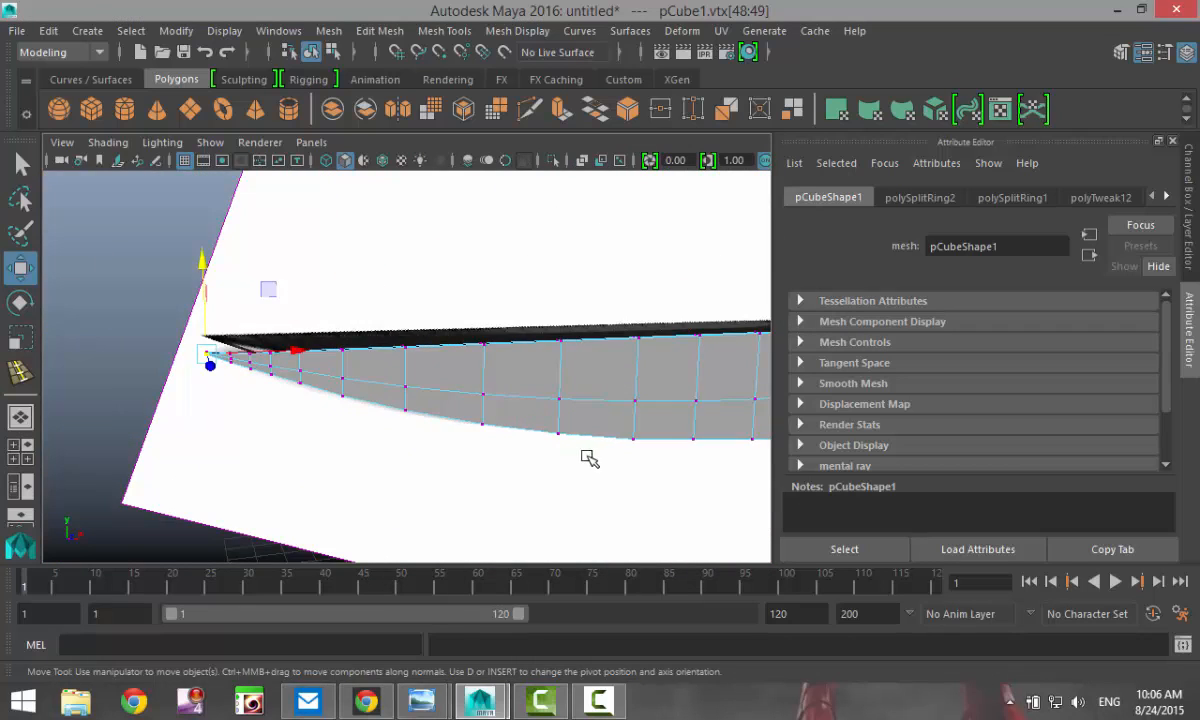
alt+middle_drag(586, 458, 392, 447)
alt+drag(570, 474, 525, 463)
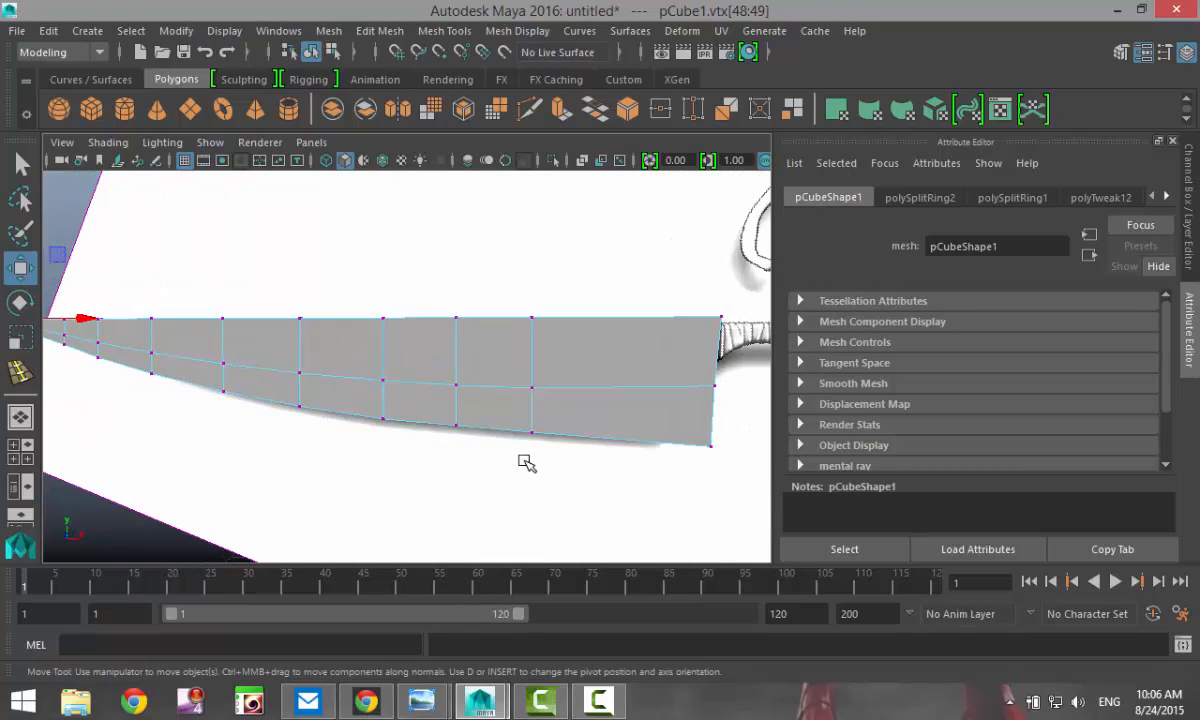
alt+middle_drag(514, 461, 489, 453)
Select all vertices along the blade's lower cutting edge, from the handle end to the tip, in the front view
click(20, 445)
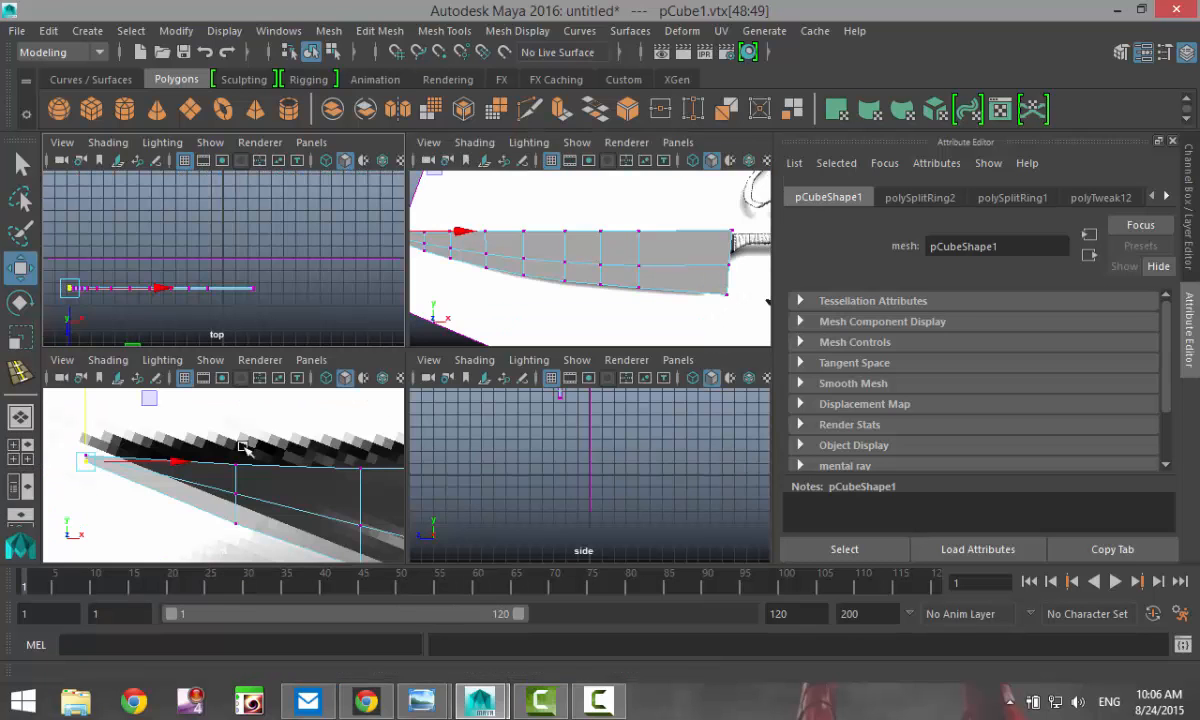
key(space)
alt+middle_drag(415, 521, 55, 425)
right_drag(532, 363, 452, 161)
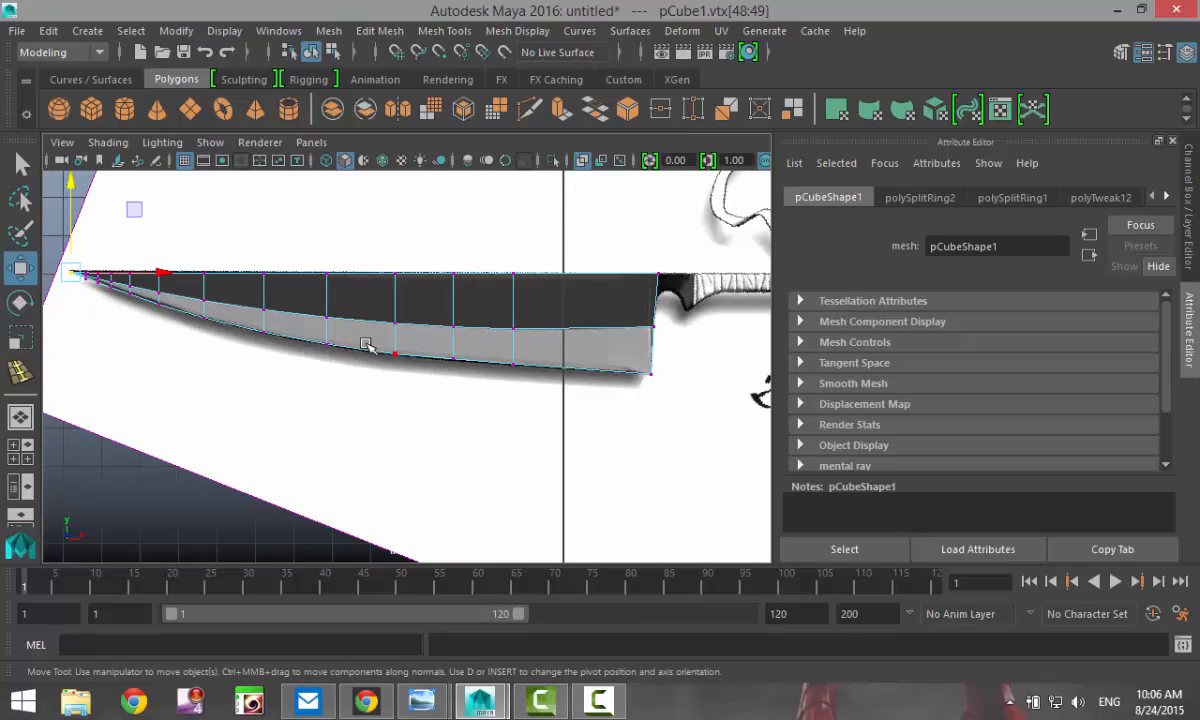
drag(505, 392, 714, 480)
alt+middle_drag(352, 457, 505, 510)
scroll(505, 510, up, 5)
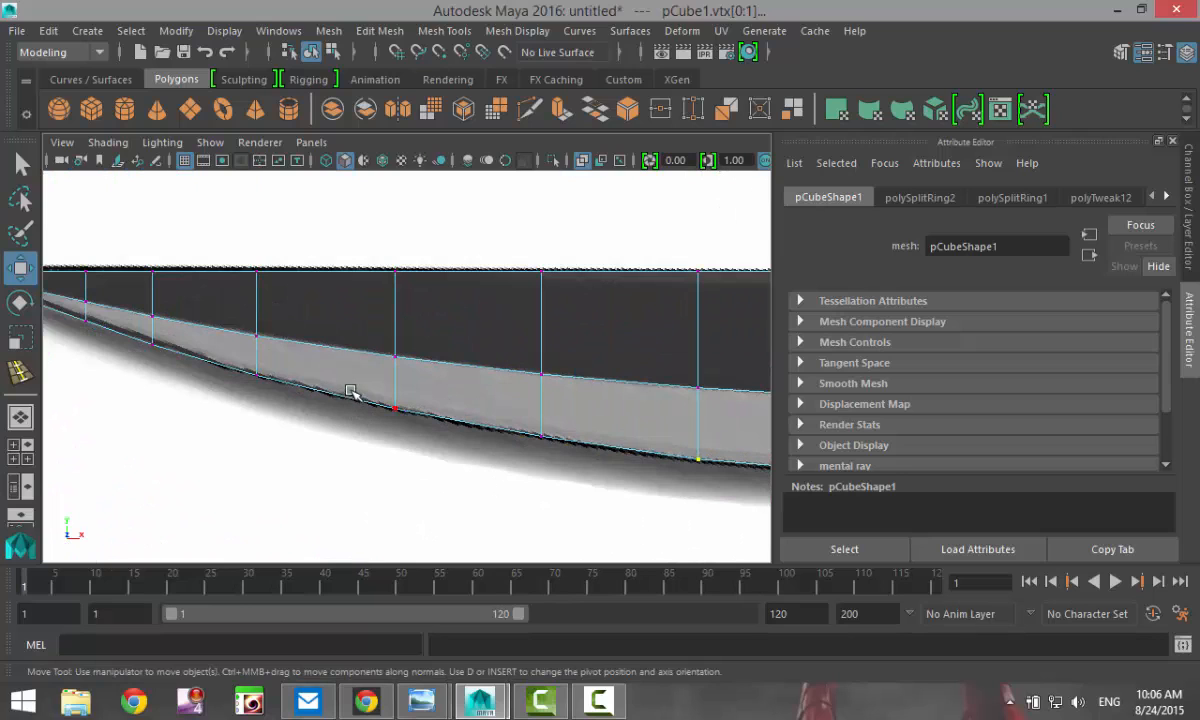
drag(357, 385, 582, 535)
alt+middle_drag(307, 460, 490, 501)
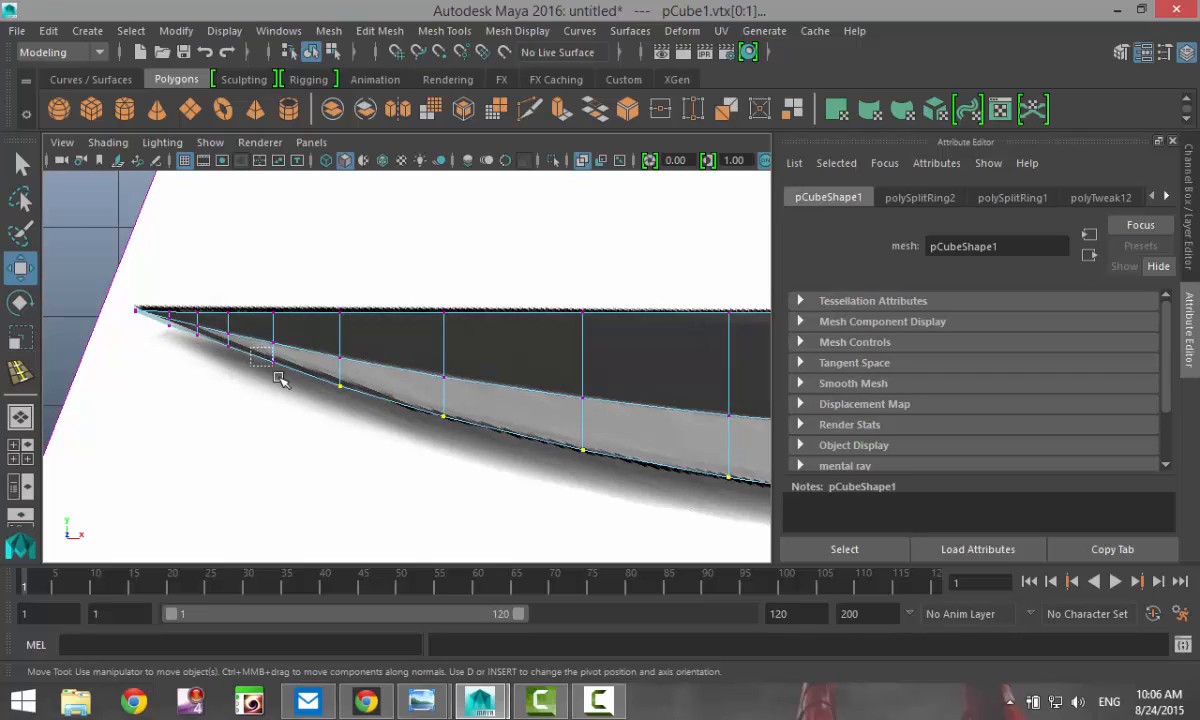
alt+drag(218, 437, 381, 382)
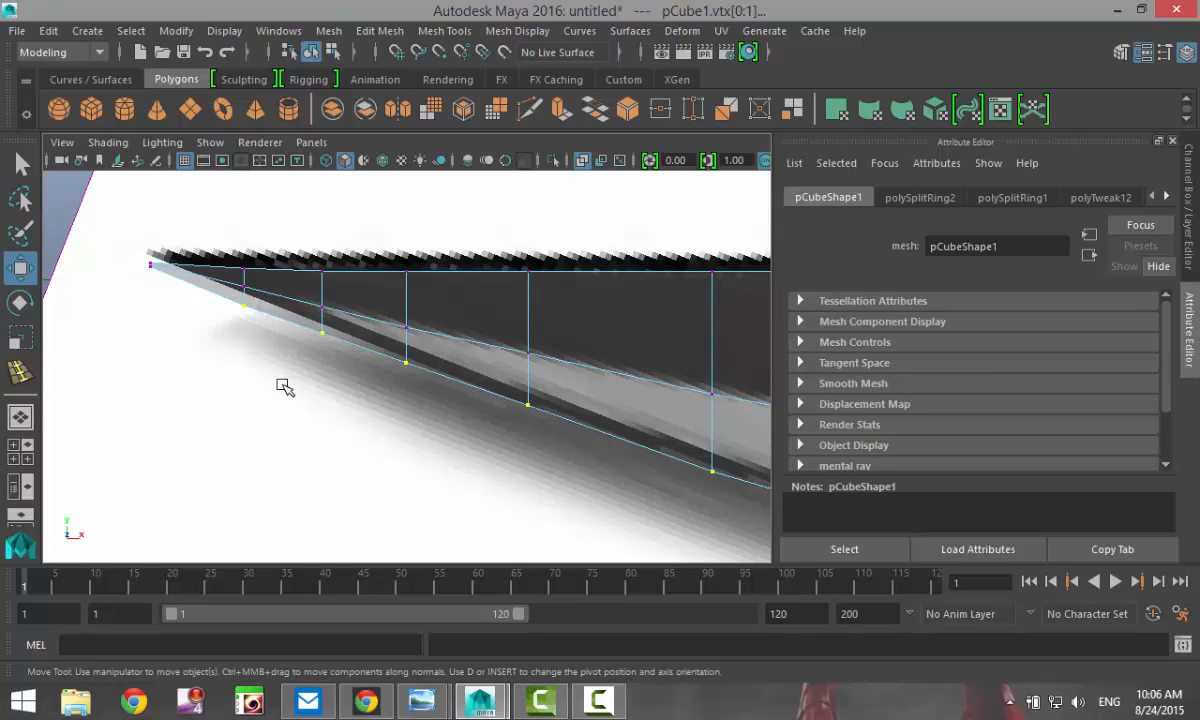
alt+right_drag(211, 363, 224, 318)
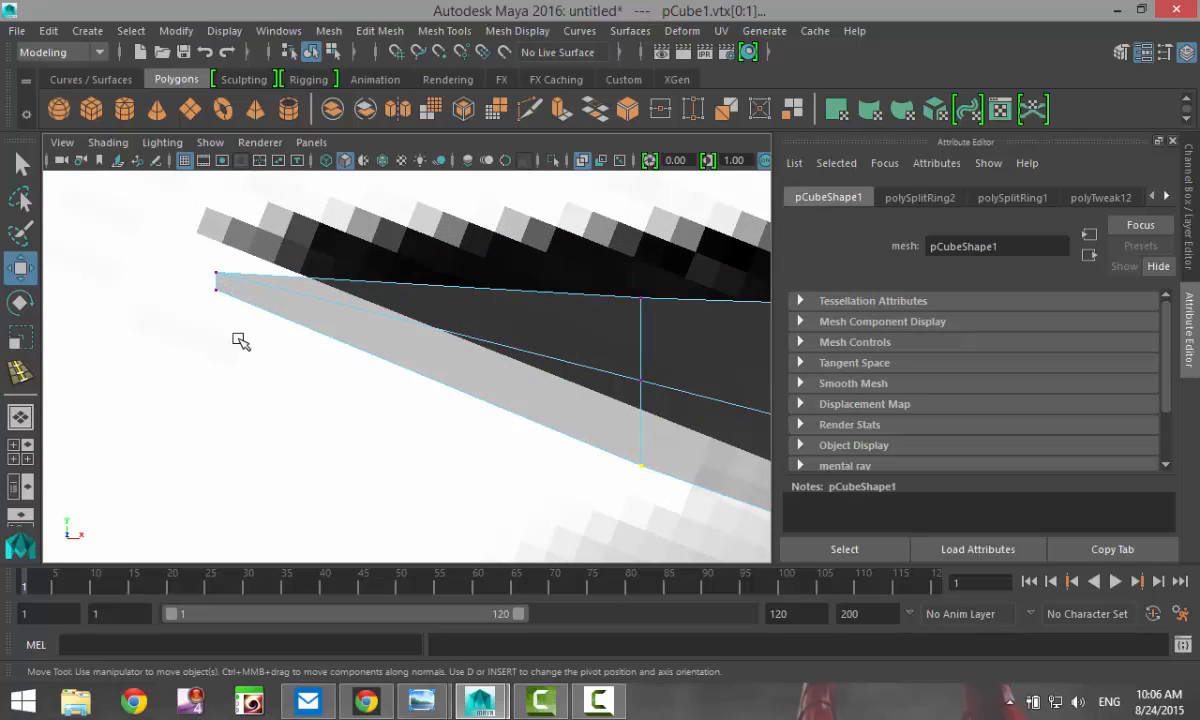
Scale the selected cutting-edge vertices inward along Z in the perspective view to sharpen the blade's lower edge
click(20, 450)
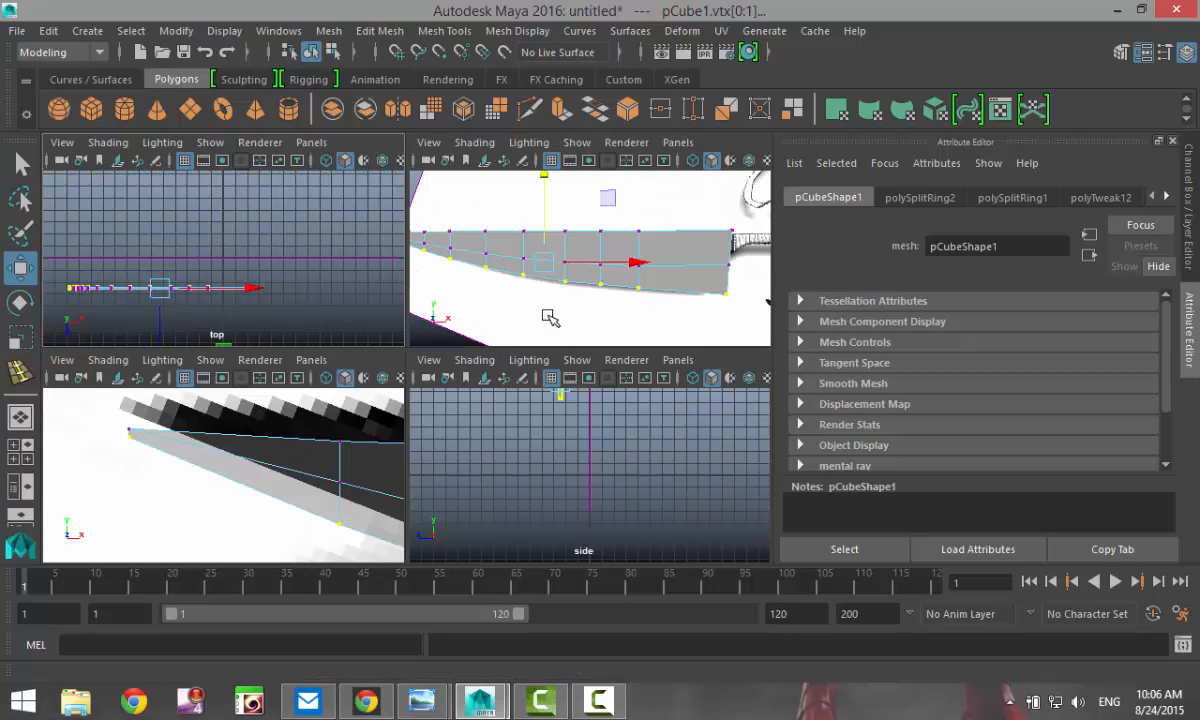
key(space)
scroll(549, 318, down, 4)
alt+drag(580, 455, 427, 448)
key(r)
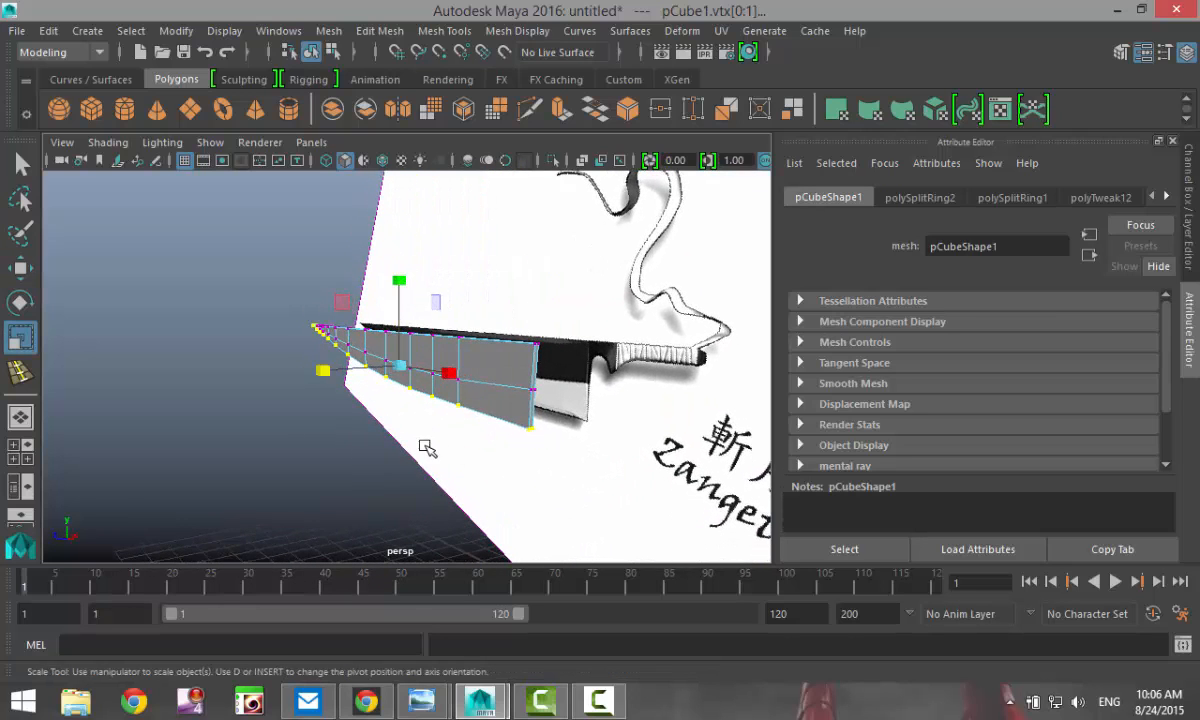
scroll(350, 442, up, 4)
alt+middle_drag(358, 454, 158, 347)
drag(141, 284, 219, 284)
alt+drag(436, 418, 272, 398)
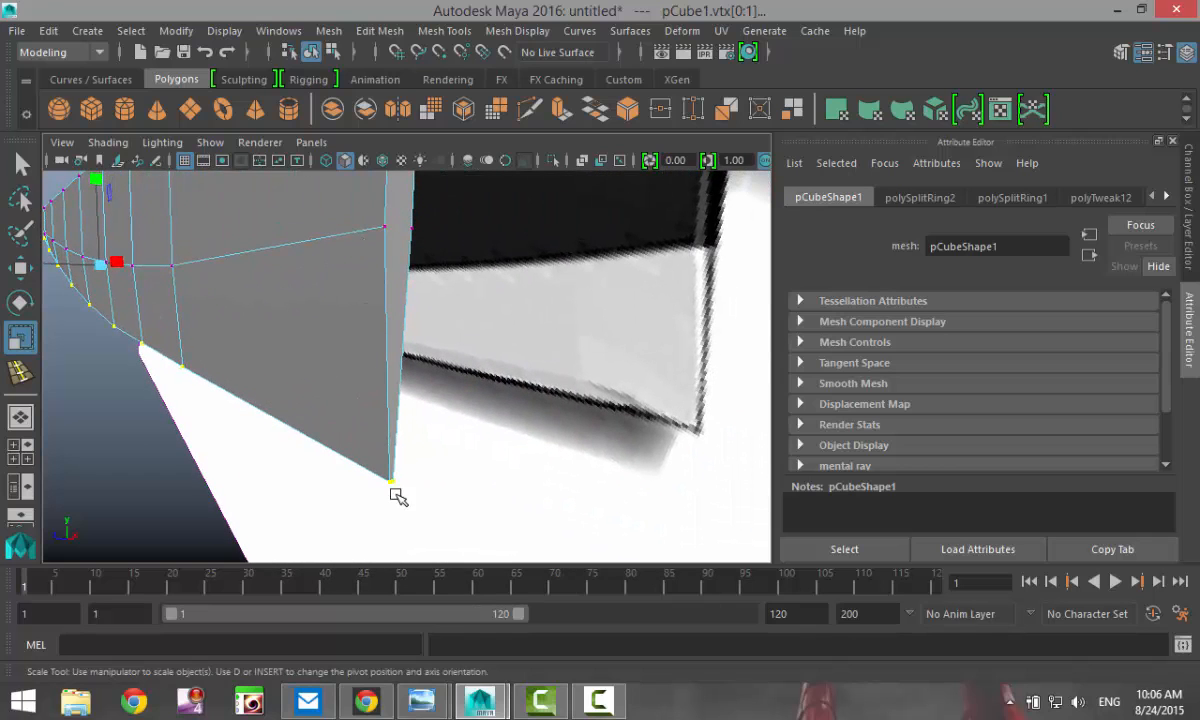
Examine the sharpened cutting edge and tip of the blade from several angles, in both component and object mode
scroll(290, 462, down, 5)
alt+drag(207, 468, 416, 484)
alt+middle_drag(400, 470, 530, 495)
scroll(514, 498, up, 3)
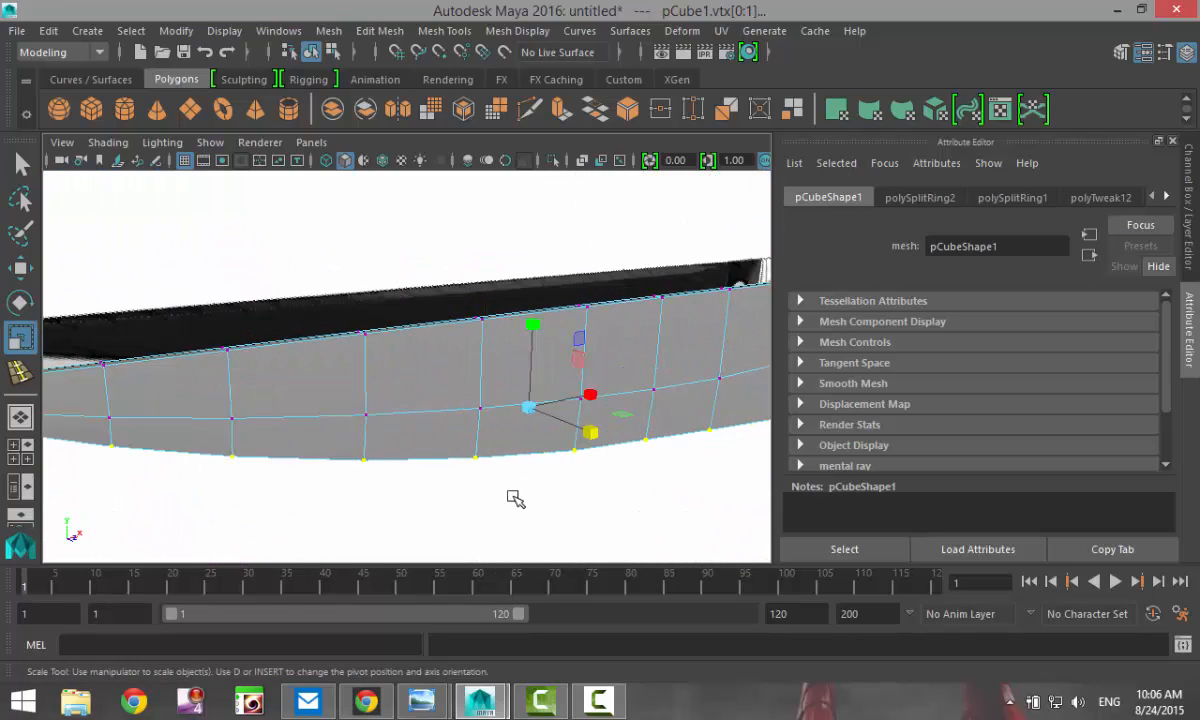
alt+drag(441, 498, 523, 498)
click(428, 522)
scroll(405, 523, up, 4)
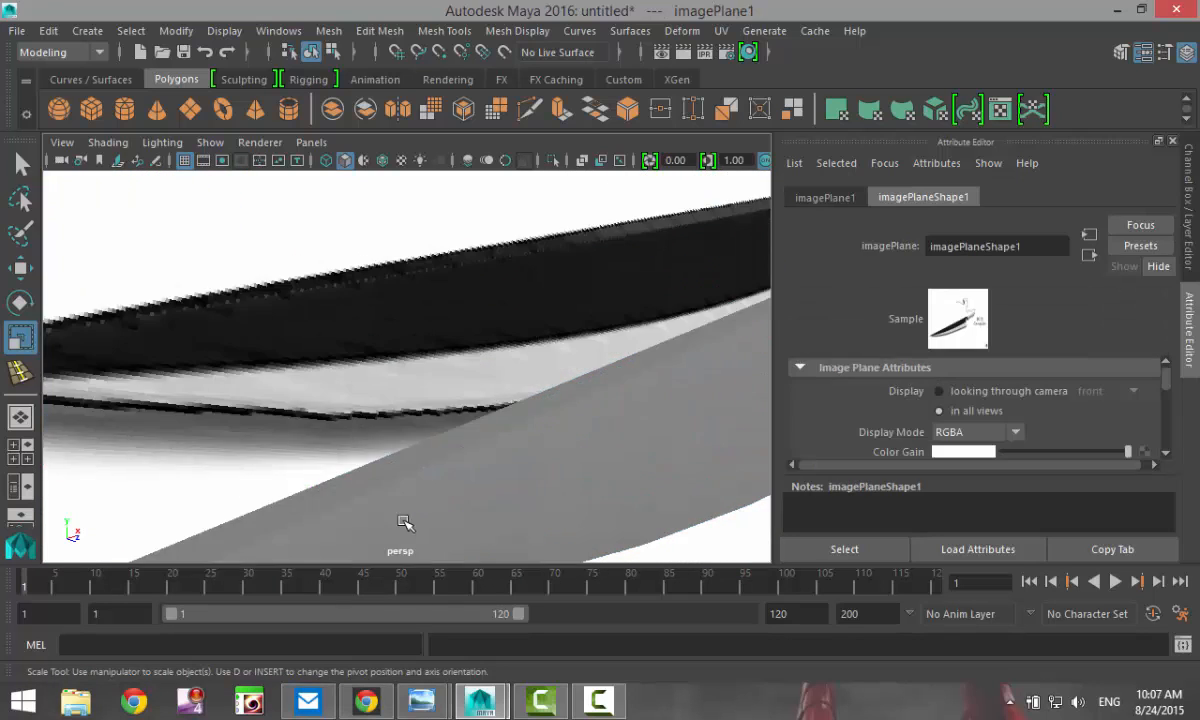
alt+middle_drag(328, 523, 360, 470)
alt+drag(360, 470, 413, 455)
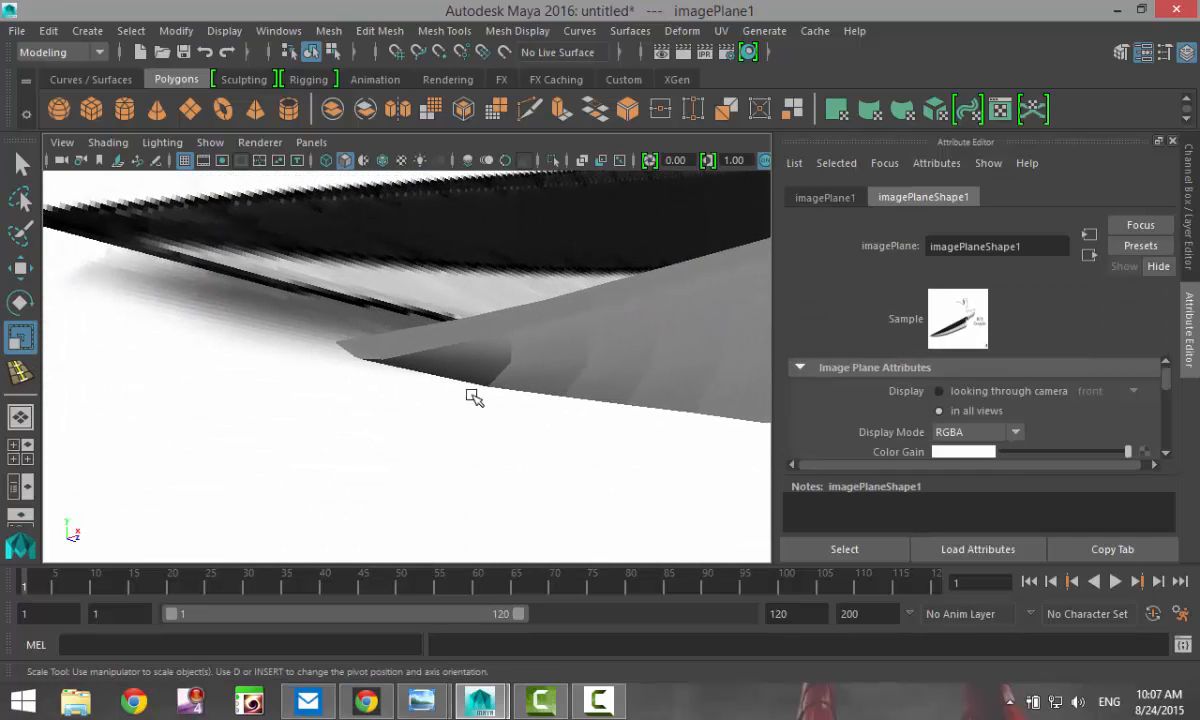
click(493, 367)
alt+right_drag(493, 367, 436, 474)
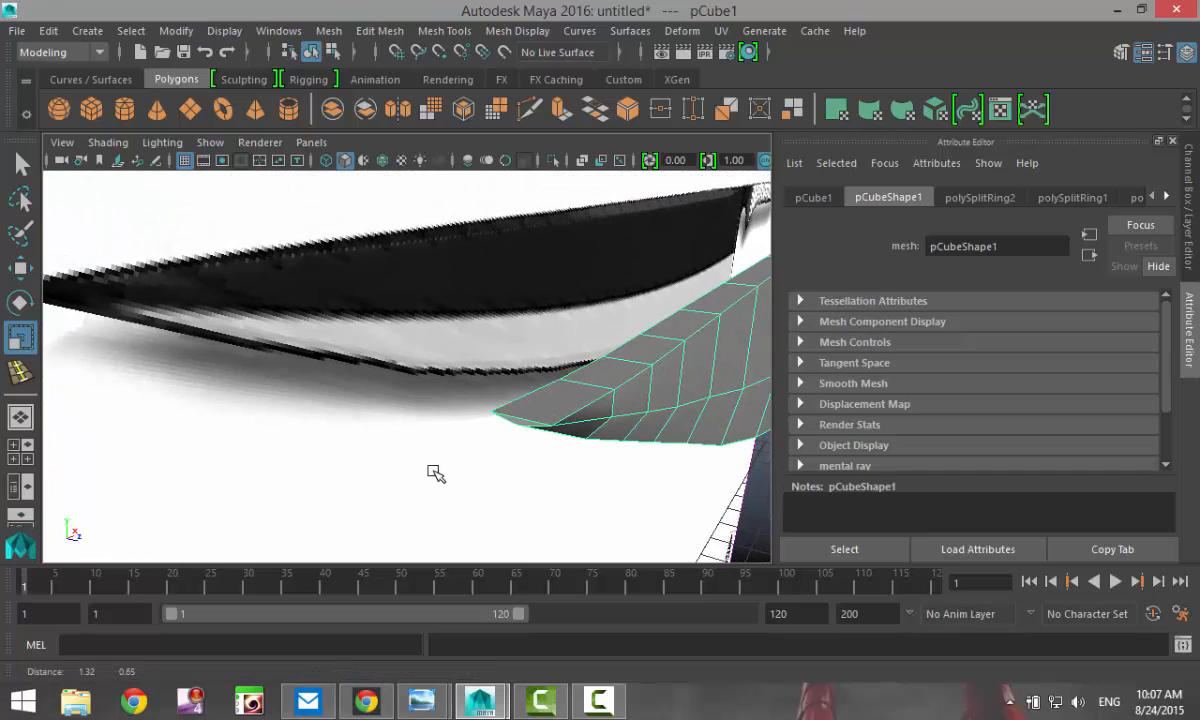
alt+drag(435, 473, 374, 476)
scroll(376, 477, down, 4)
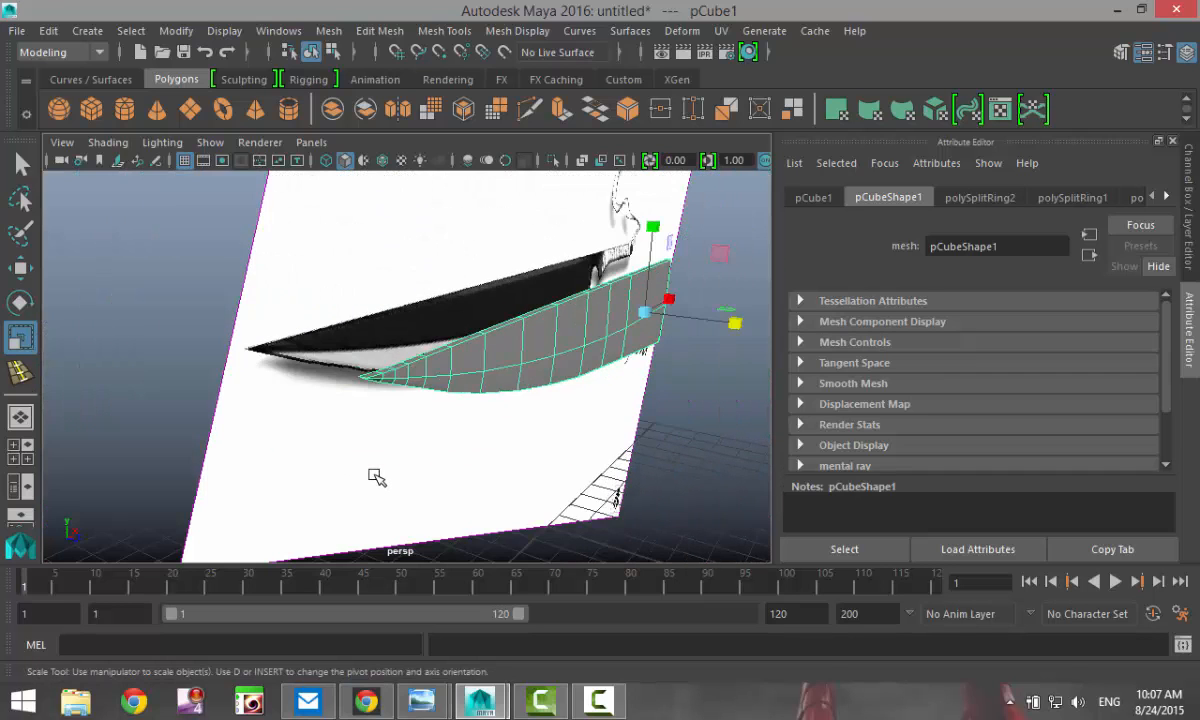
alt+drag(460, 476, 336, 468)
Examine the guard and handle area of the reference image beside the blade's base
click(330, 467)
key(f)
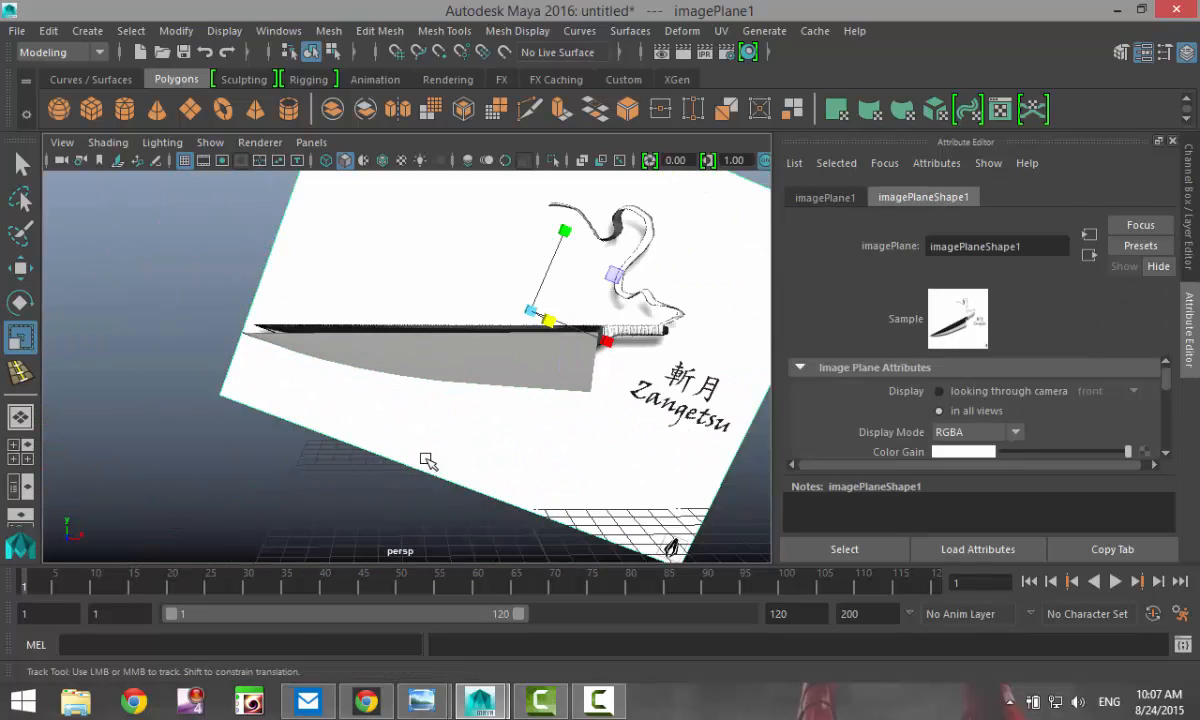
alt+drag(429, 461, 317, 500)
scroll(432, 488, up, 4)
scroll(493, 495, up, 2)
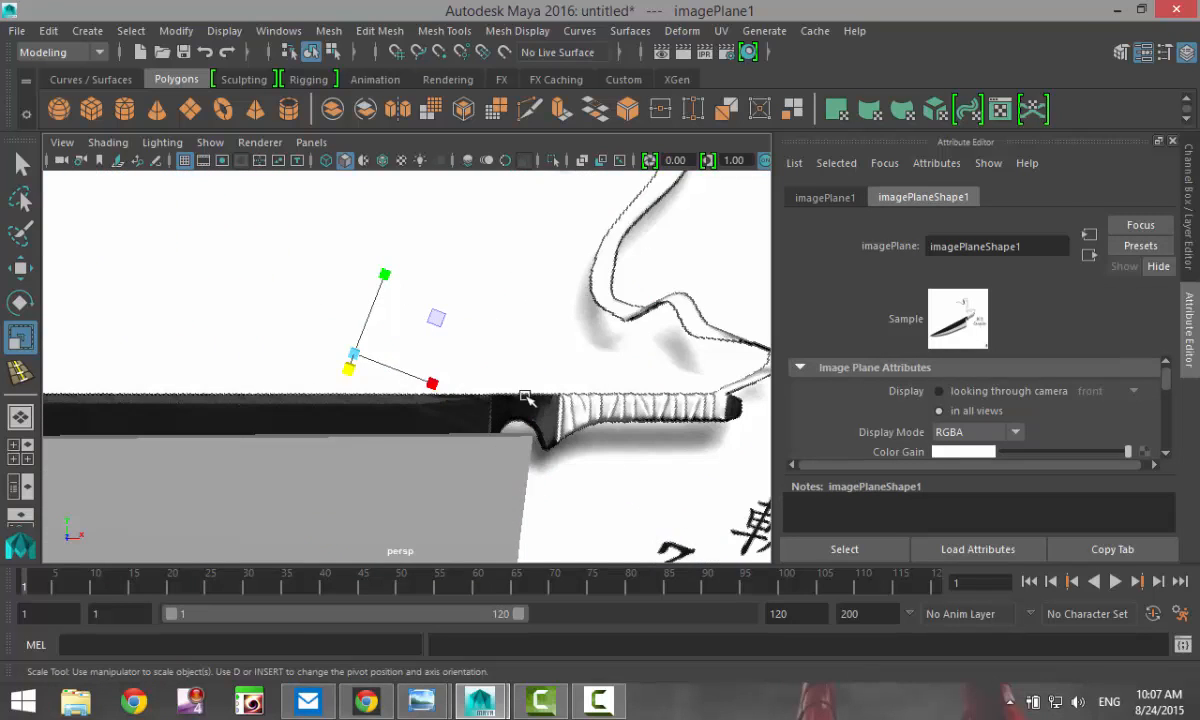
alt+middle_drag(541, 432, 543, 434)
alt+drag(541, 432, 479, 393)
alt+middle_drag(480, 393, 523, 374)
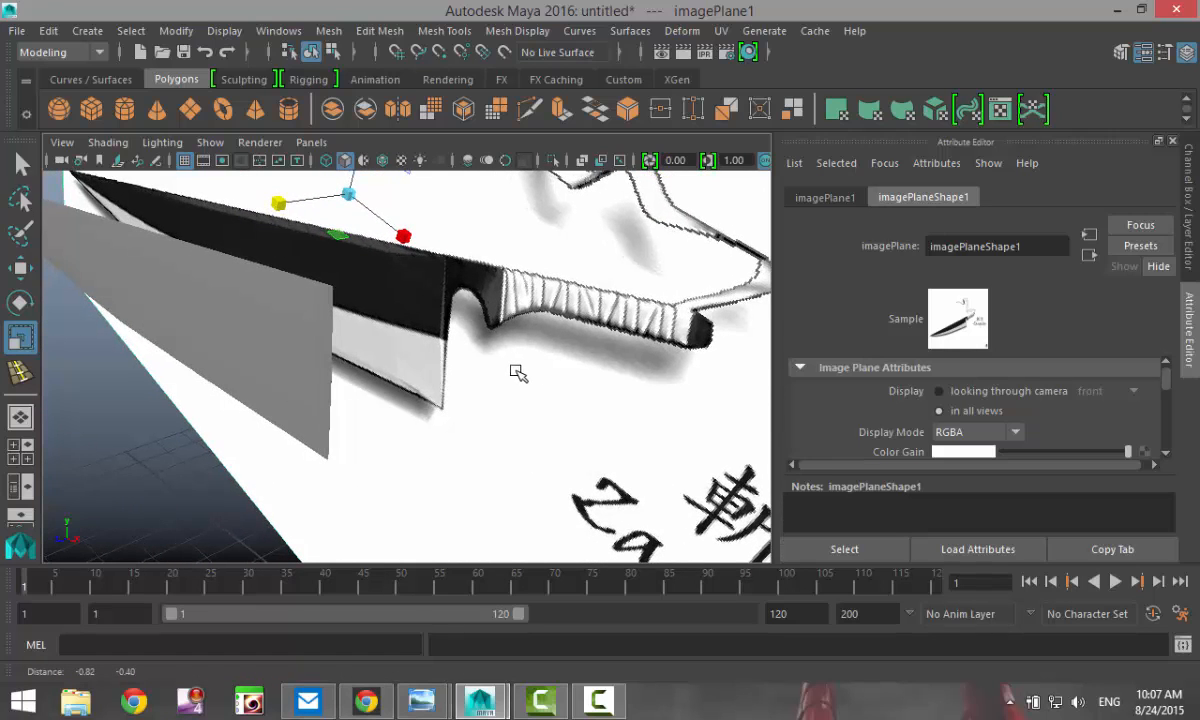
scroll(497, 378, up, 1)
scroll(493, 378, down, 1)
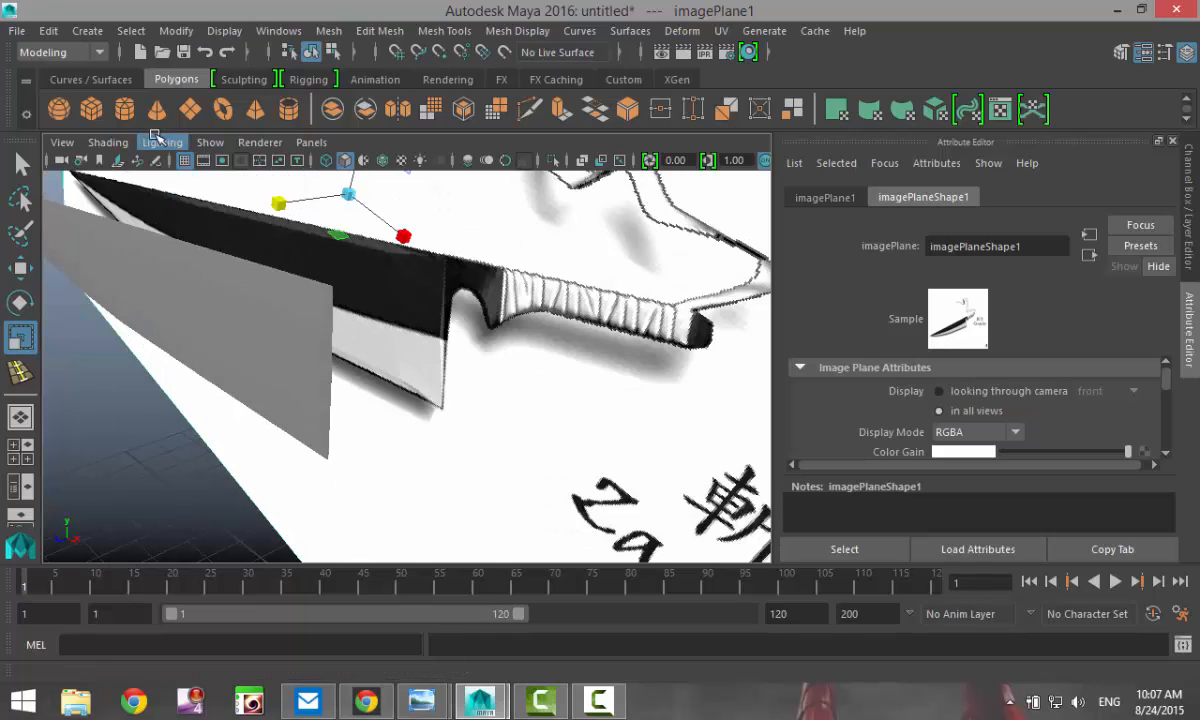
Create a polygon cube for the handle part and view it edge-on beside the reference plane
click(91, 108)
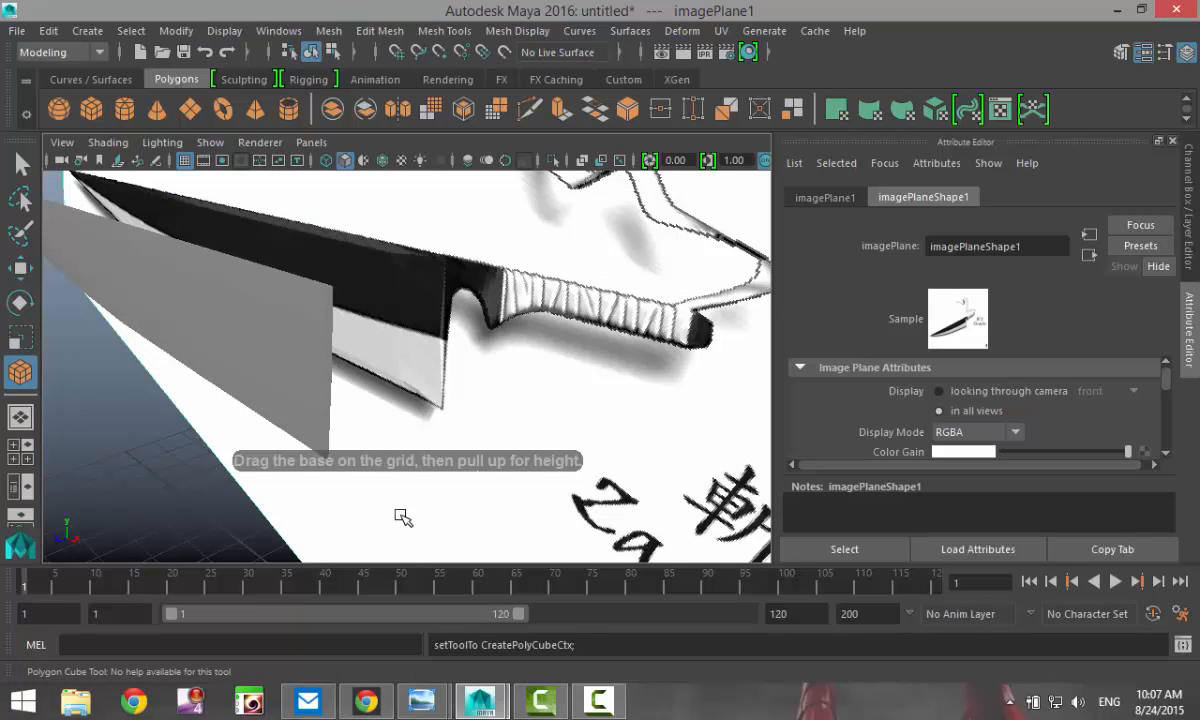
click(448, 495)
alt+drag(461, 482, 282, 503)
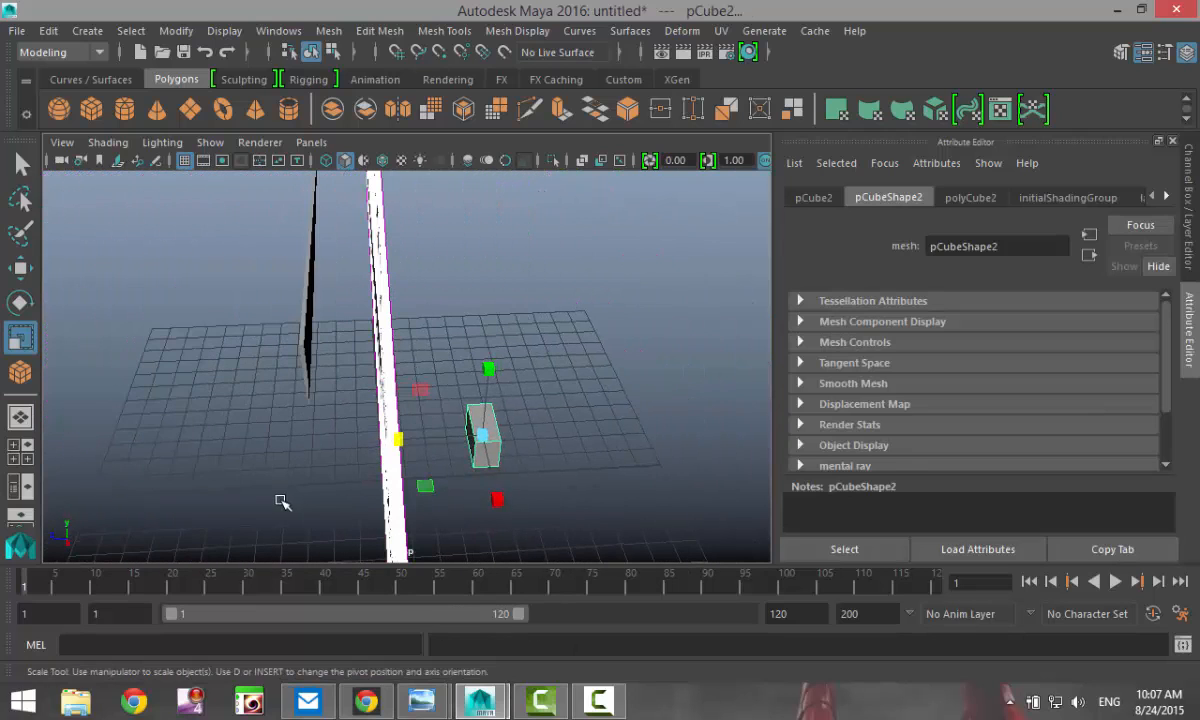
Move the cube in front of the reference image to the blade's handle end, at about X 3.717, Y 8.145, Z 3.122
key(w)
drag(401, 441, 229, 449)
drag(299, 374, 304, 321)
alt+drag(263, 430, 308, 292)
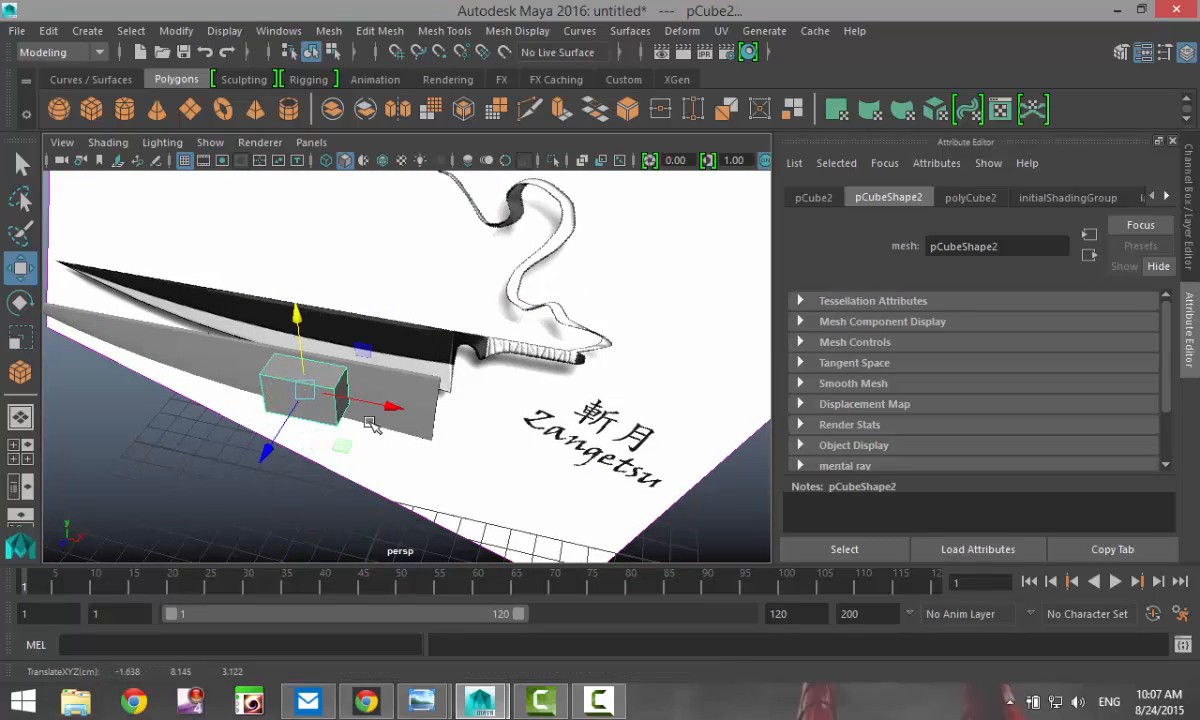
drag(390, 404, 567, 442)
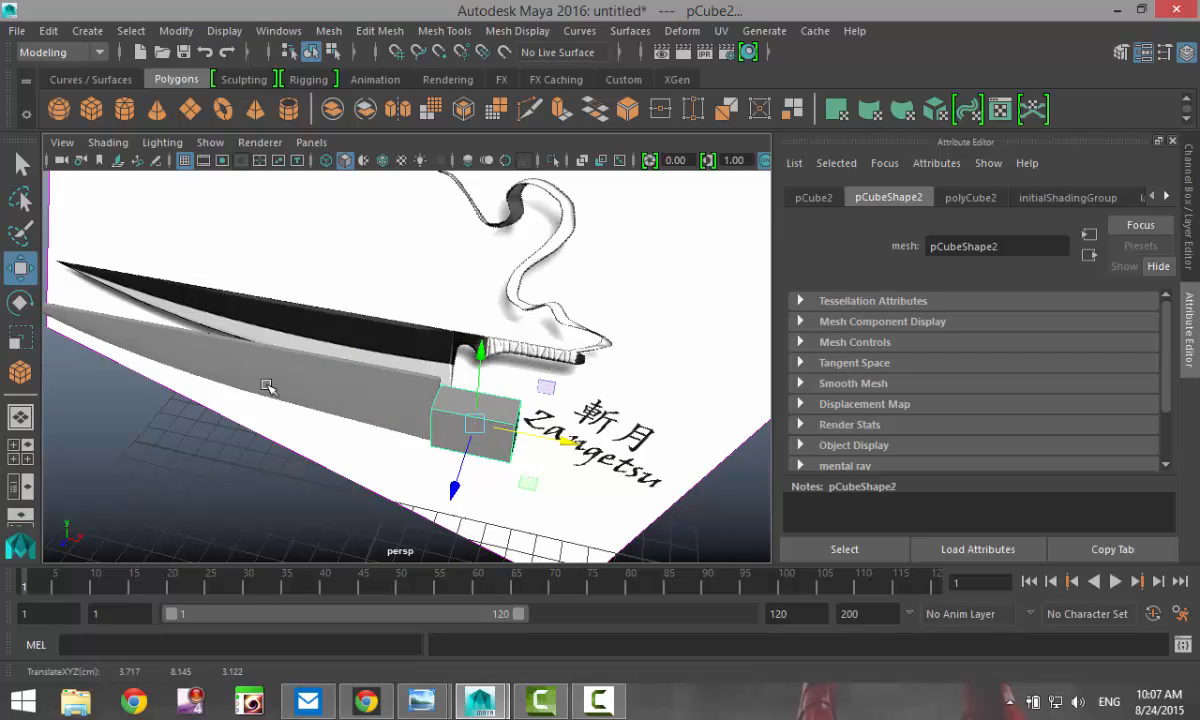
Select the blade and set its X, Y and Z translation to 0
alt+drag(278, 400, 318, 487)
click(318, 385)
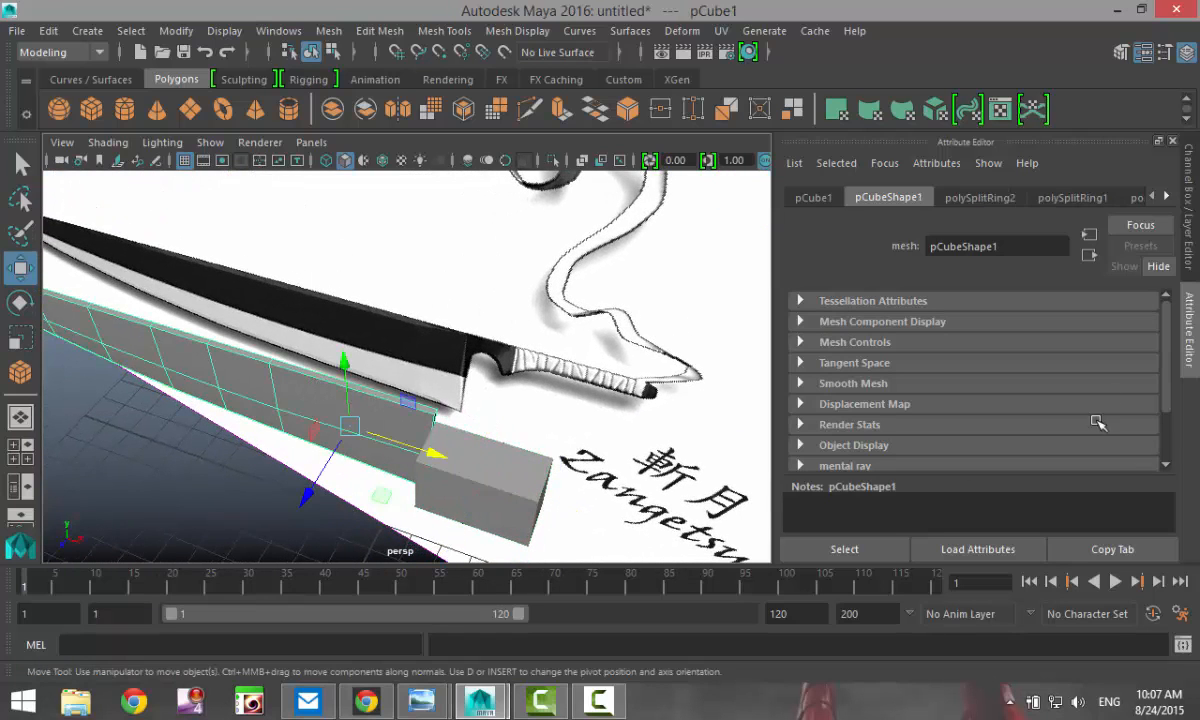
click(814, 199)
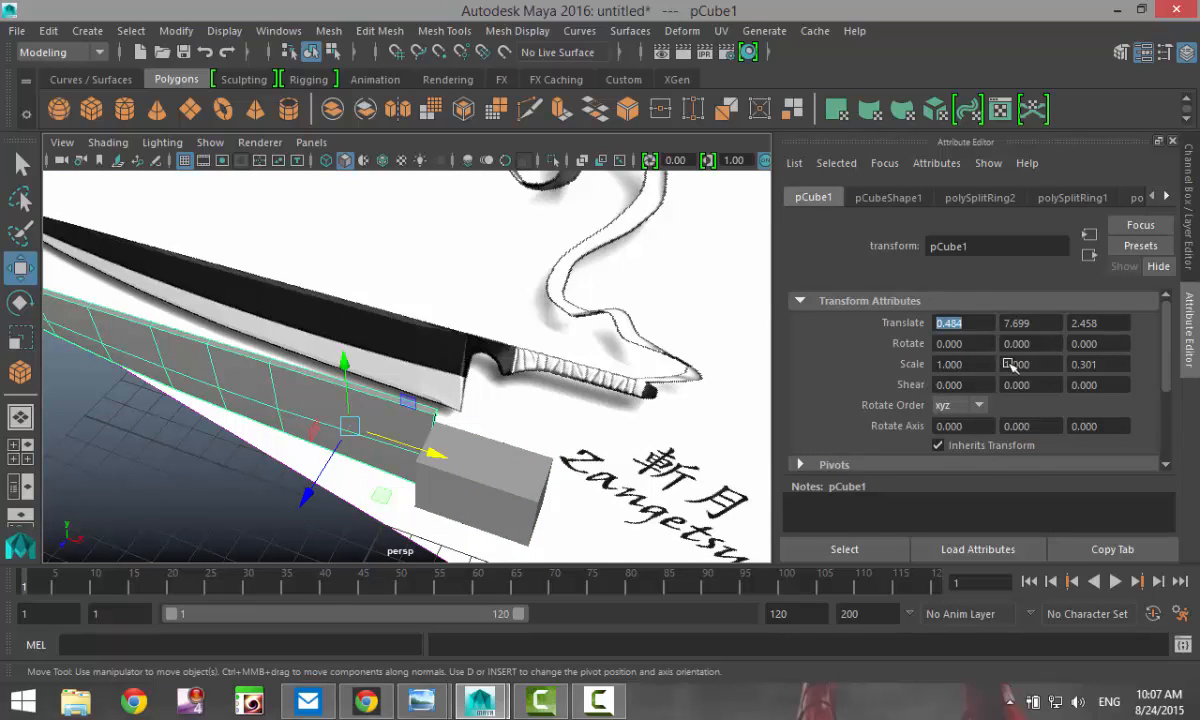
text(0)
key(Tab)
text(0)
key(Tab)
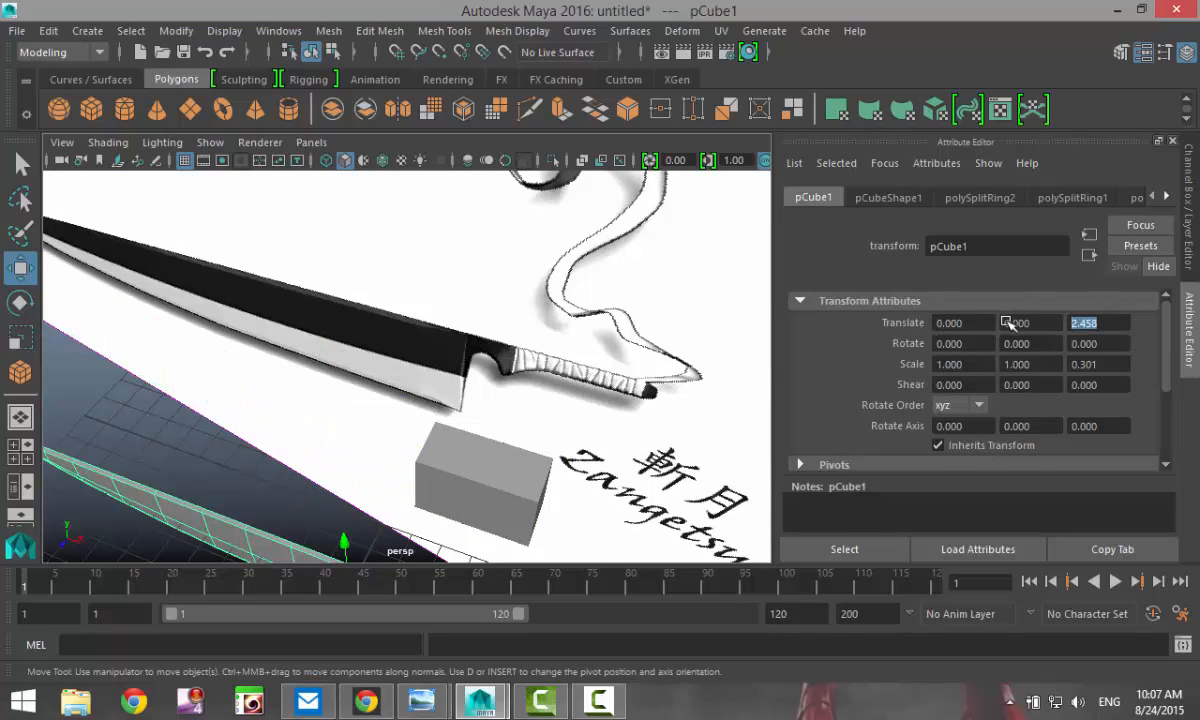
click(1047, 327)
Select the new cube and set its X, Y and Z translation to 0
click(513, 494)
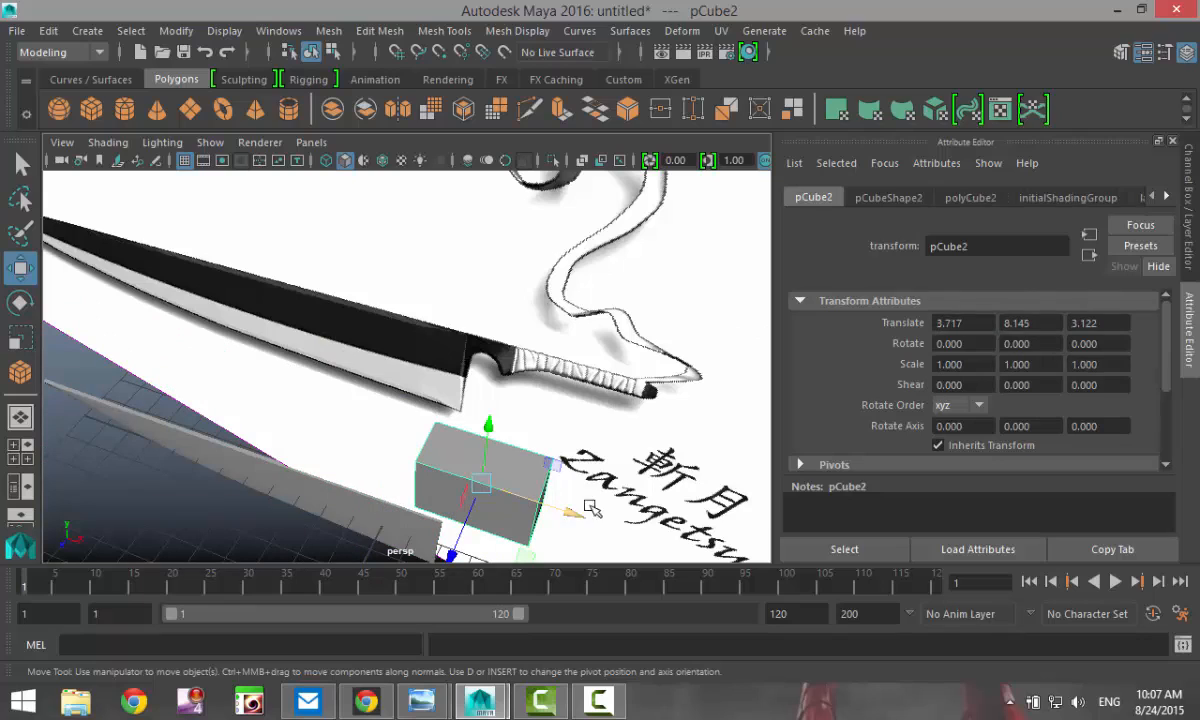
text(0)
key(Return)
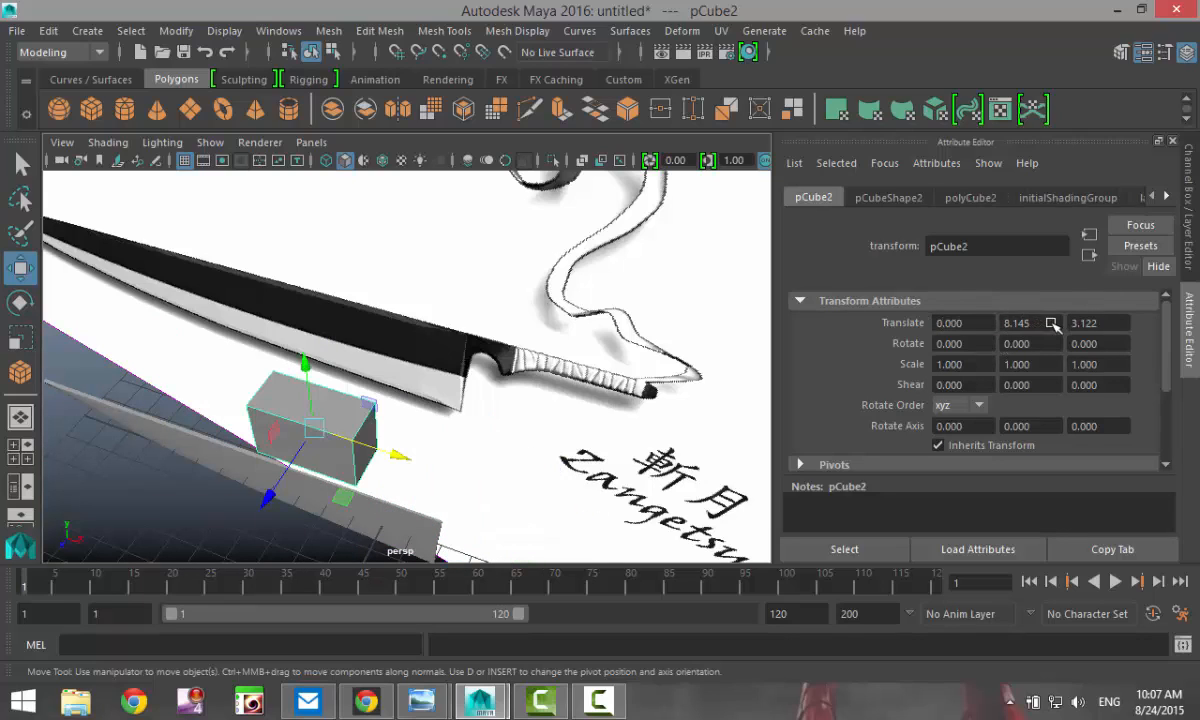
text(0)
key(Return)
text(000)
key(Return)
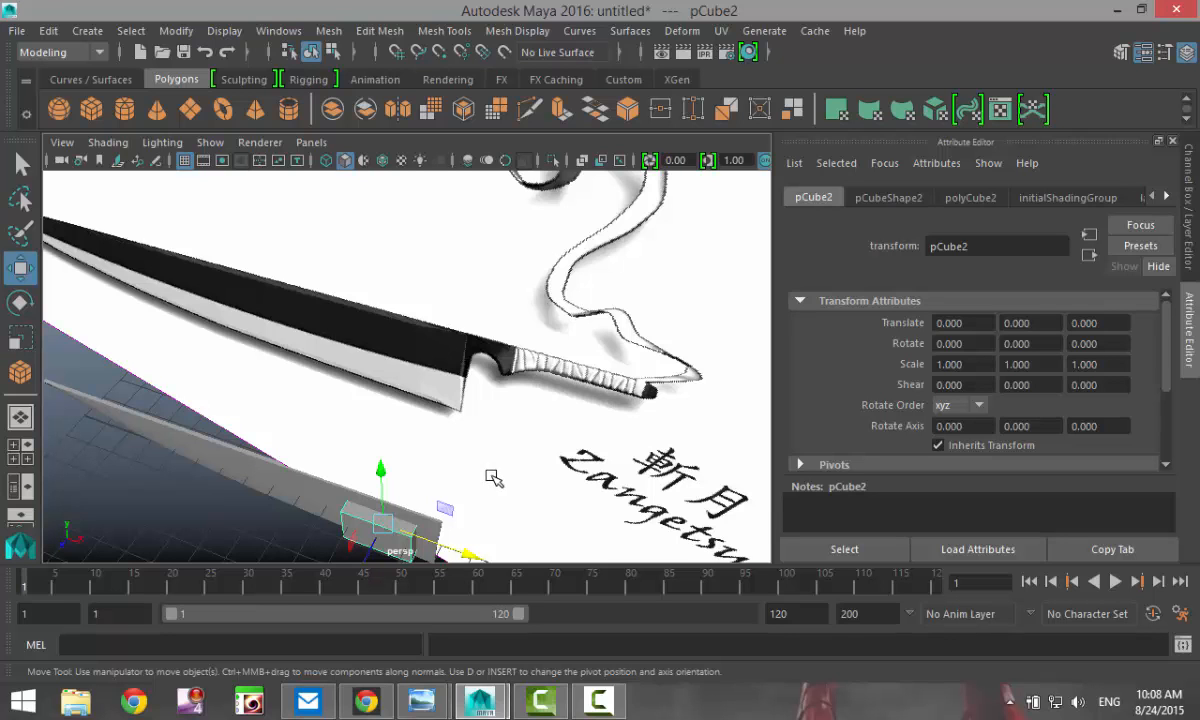
Select the reference image plane and push it back behind the models to about -9.249 in Z
alt+drag(527, 457, 490, 395)
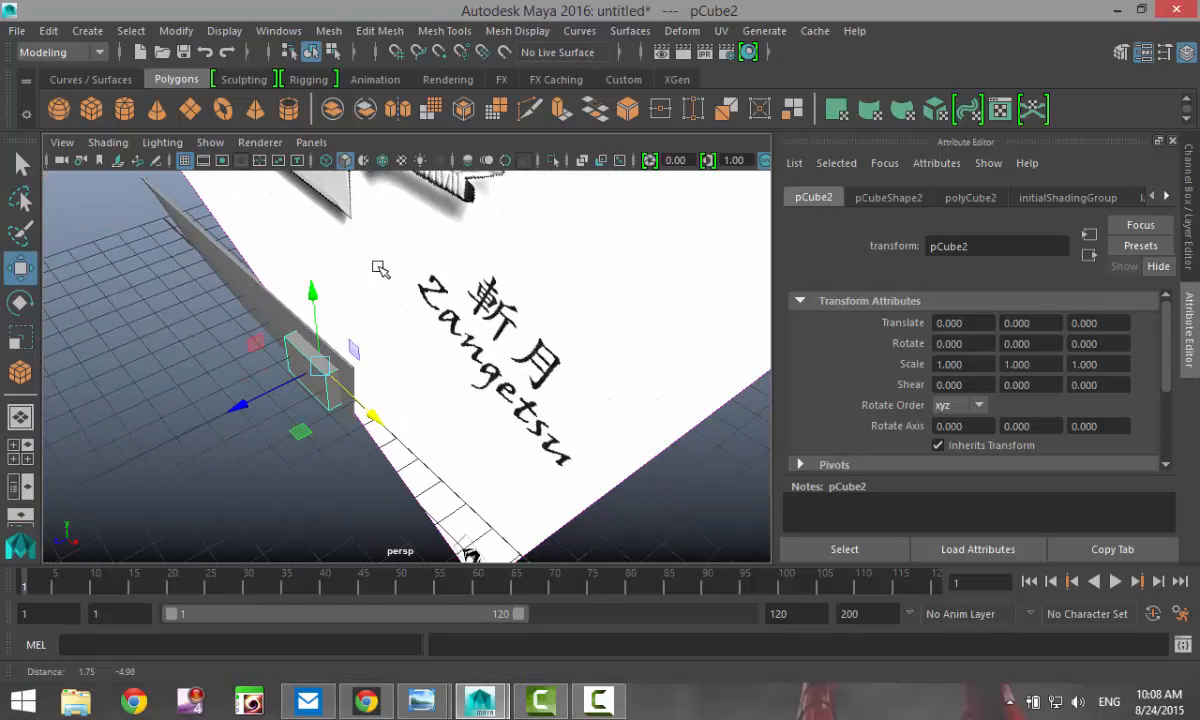
click(580, 475)
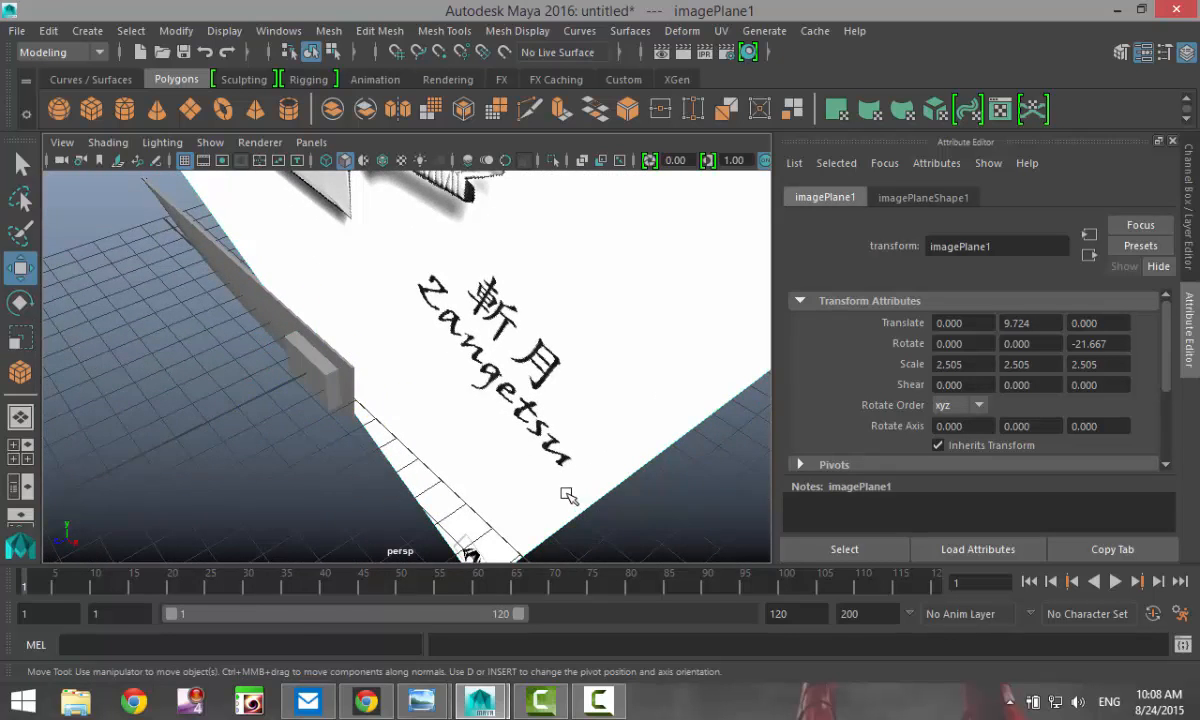
key(f)
drag(337, 316, 368, 280)
scroll(385, 398, up, 10)
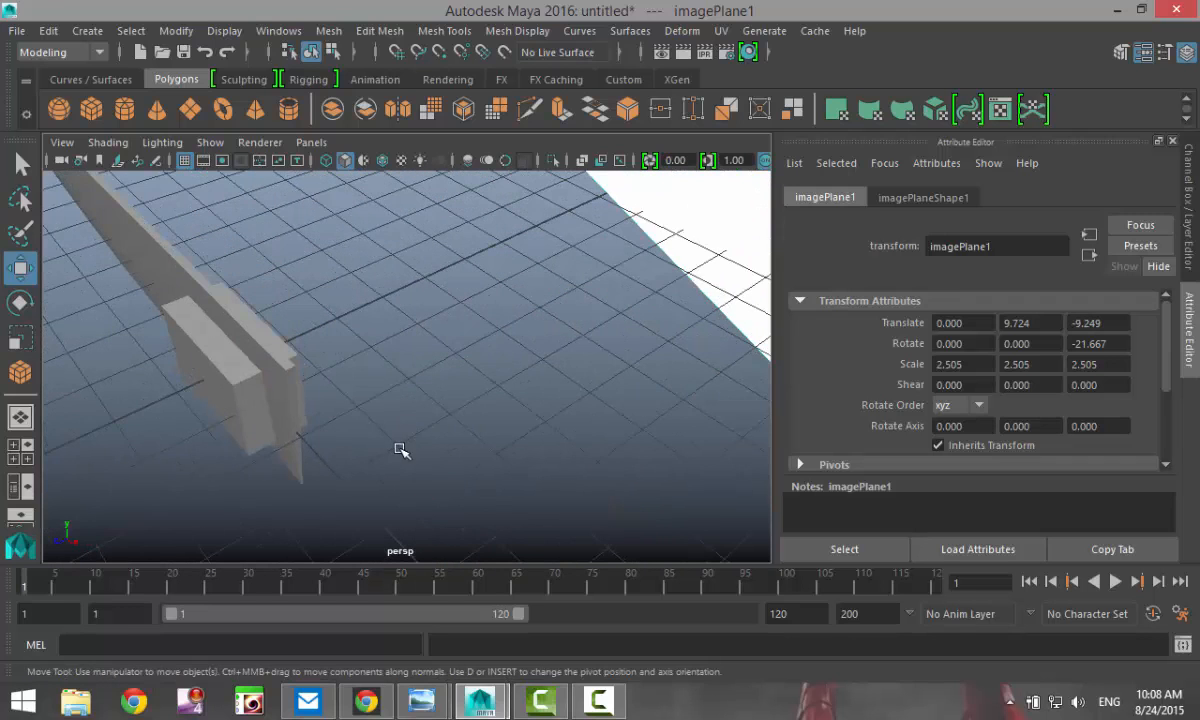
Move the cube along X to about 3.132, past the blade's handle end, and show all four views
alt+drag(400, 450, 505, 562)
click(305, 376)
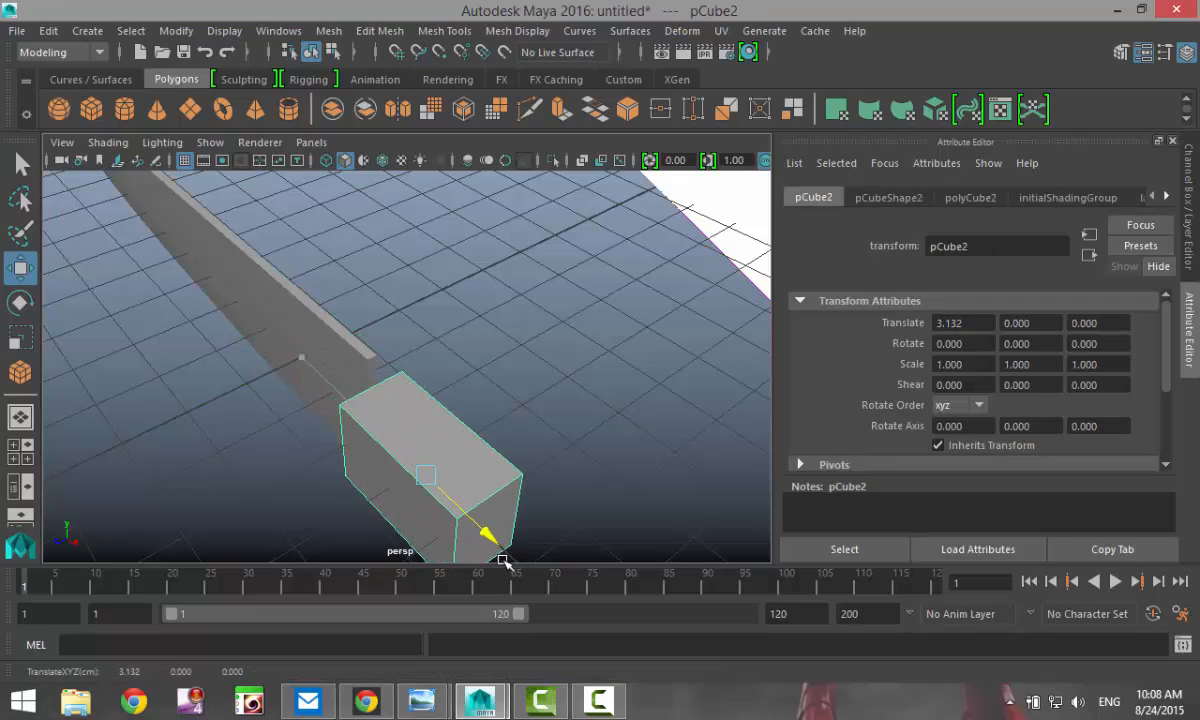
click(20, 451)
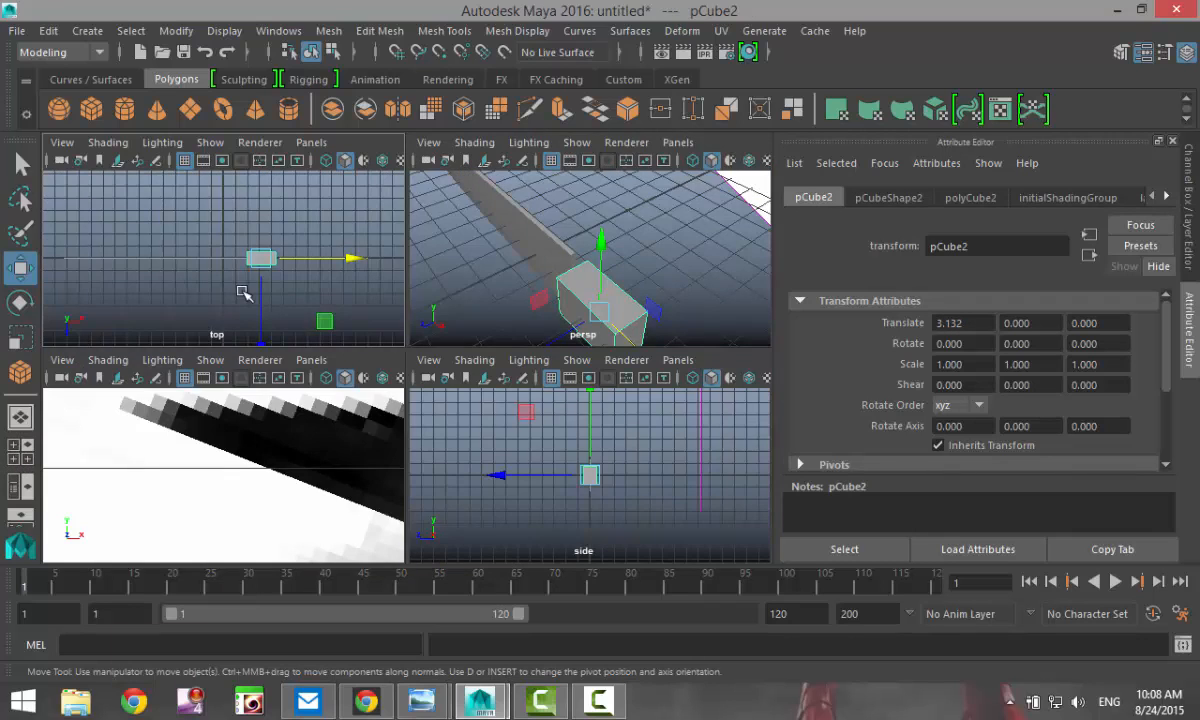
Thin the new cube in the top view by scaling it in Z to about 0.136, matching the blade's thickness
key(space)
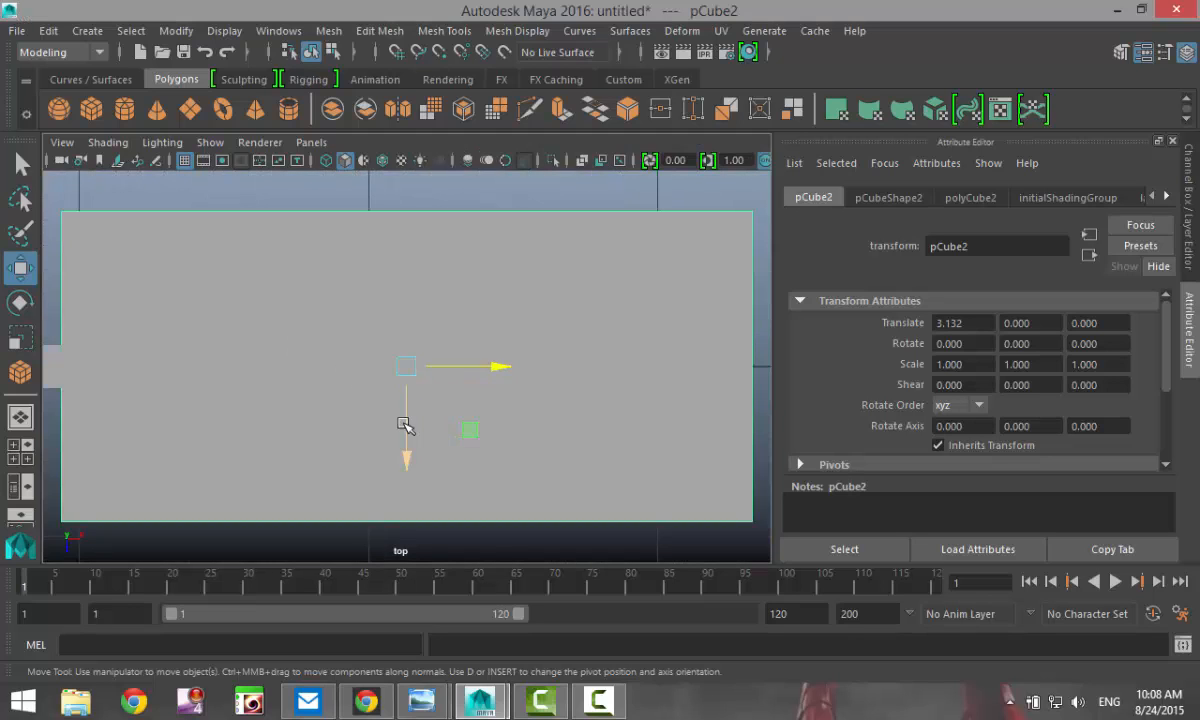
key(f)
key(r)
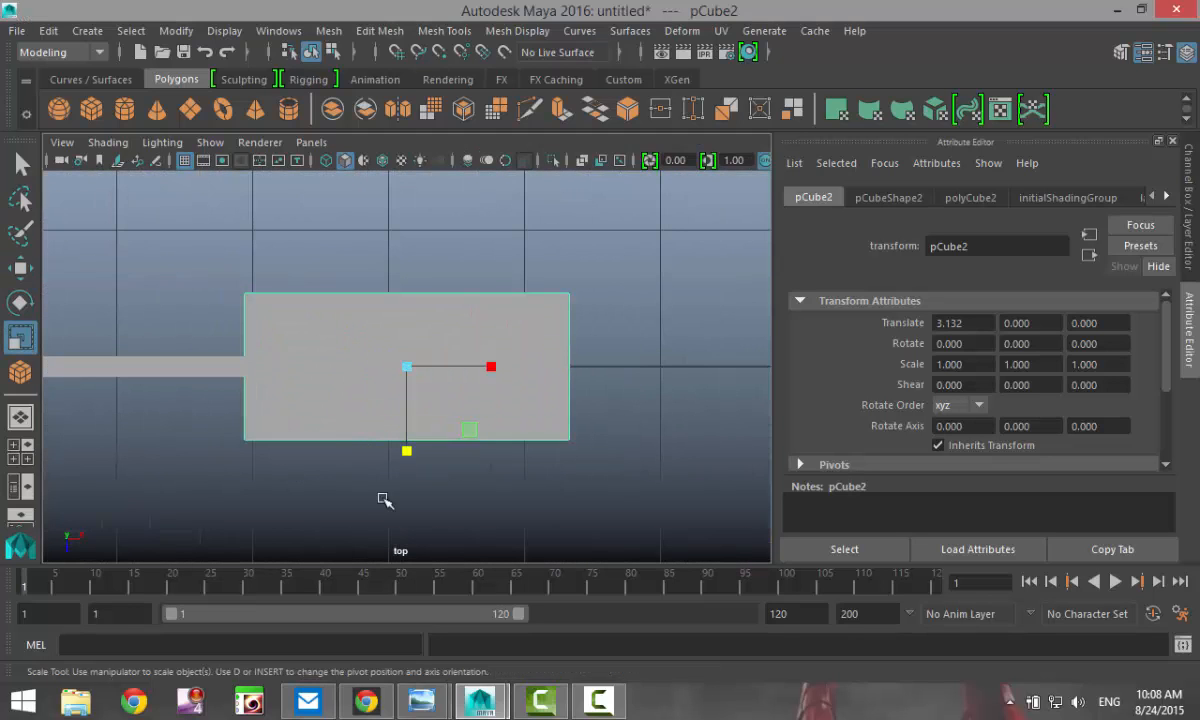
drag(407, 456, 404, 383)
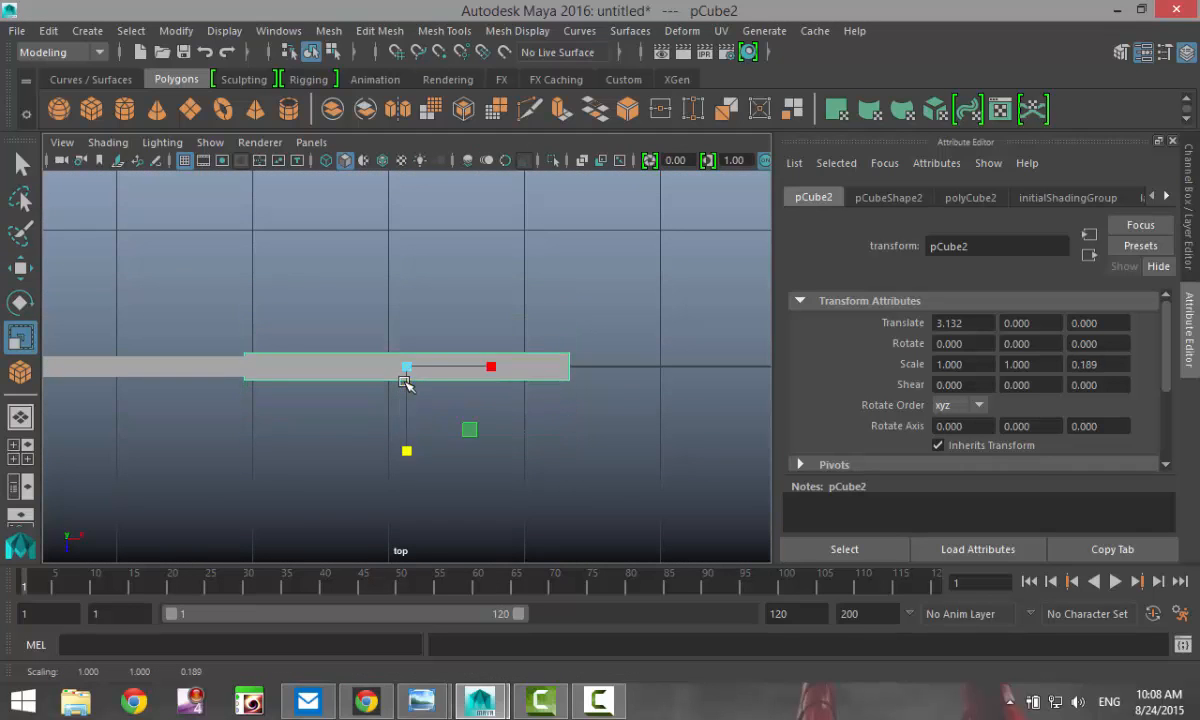
key(4)
scroll(400, 449, up, 3)
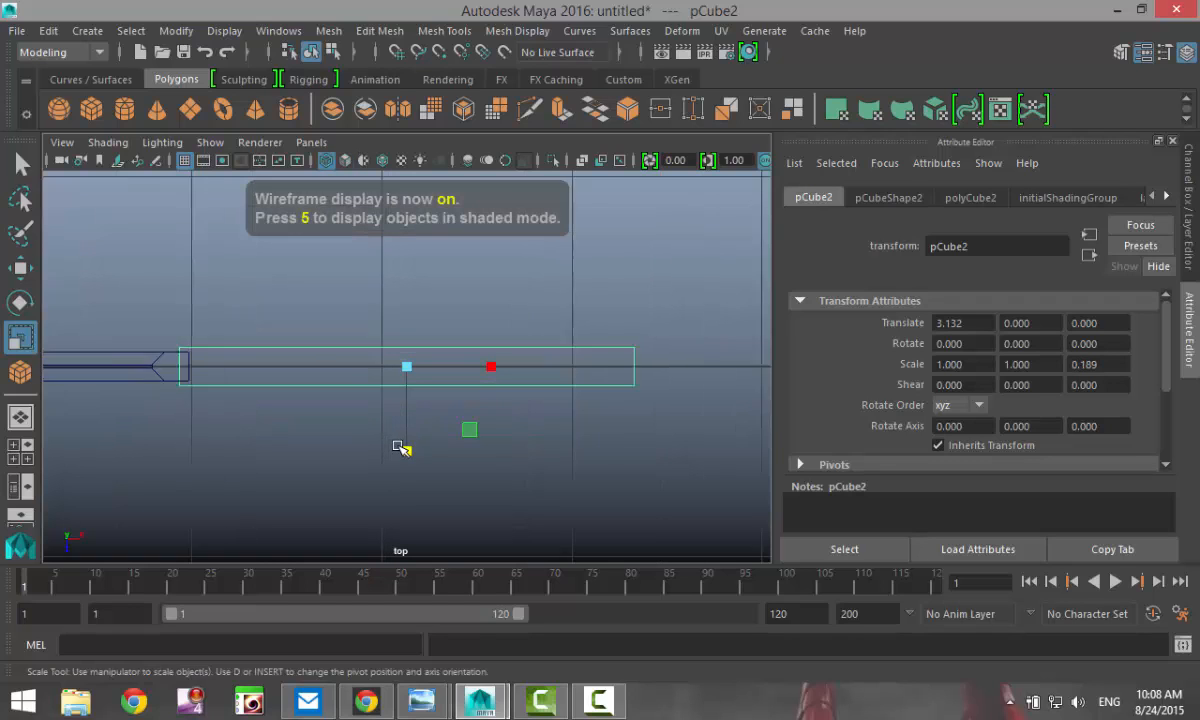
drag(410, 452, 410, 428)
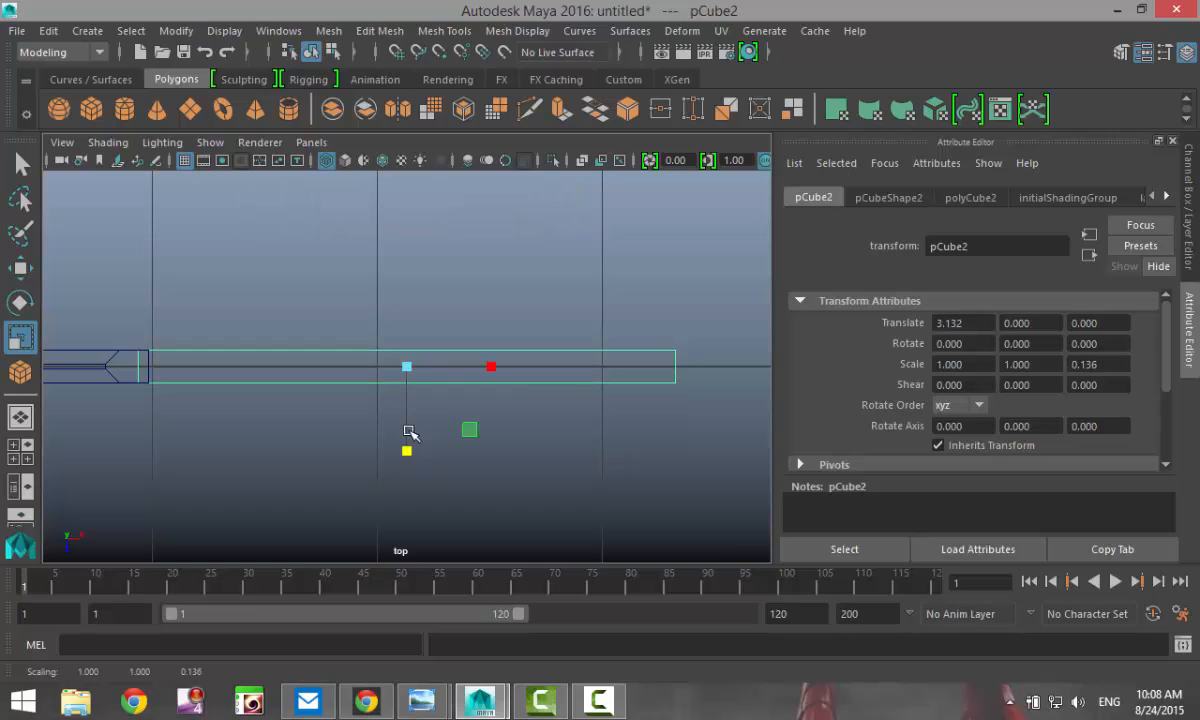
Scale the cube in X to about 0.262 and move it against the blade's end at X about 2.267
key(space)
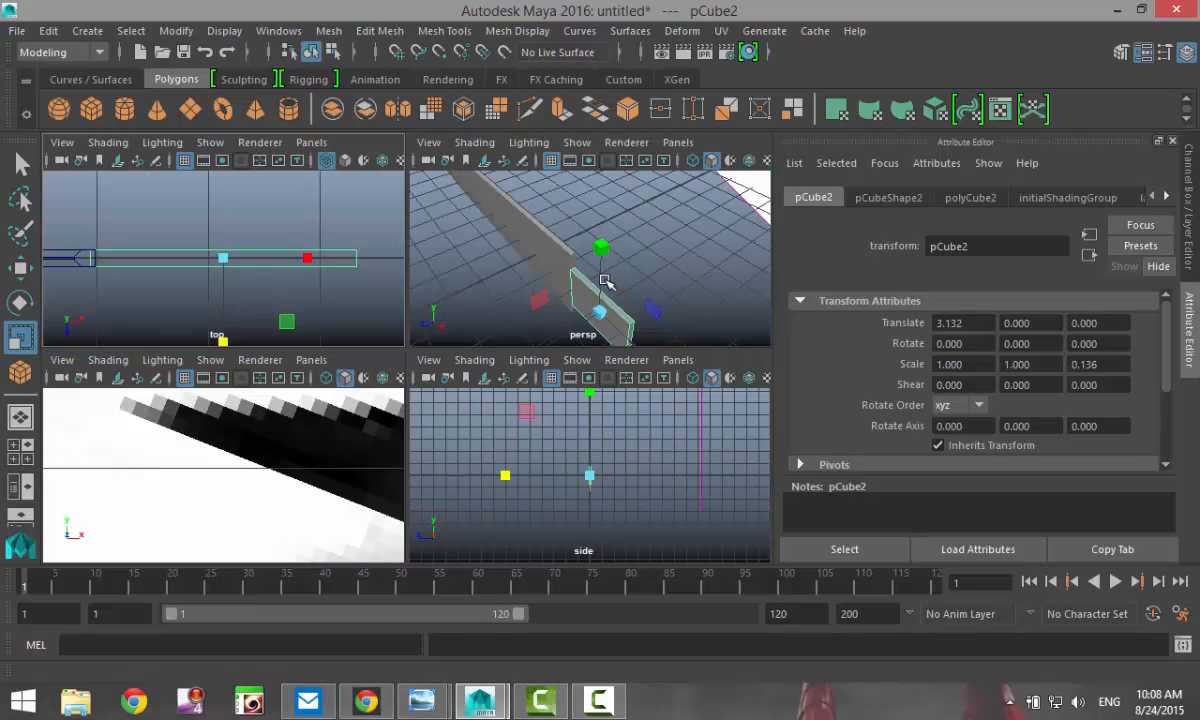
key(space)
alt+right_drag(367, 420, 469, 432)
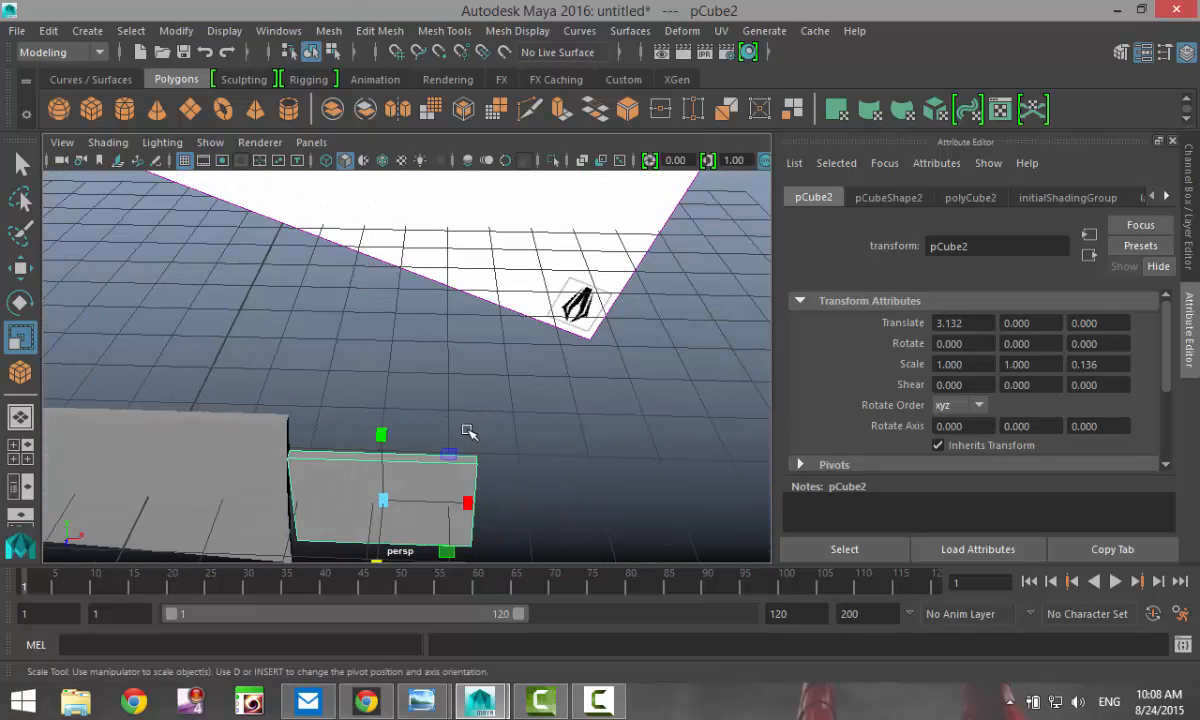
alt+middle_drag(469, 432, 488, 385)
drag(485, 452, 435, 449)
key(w)
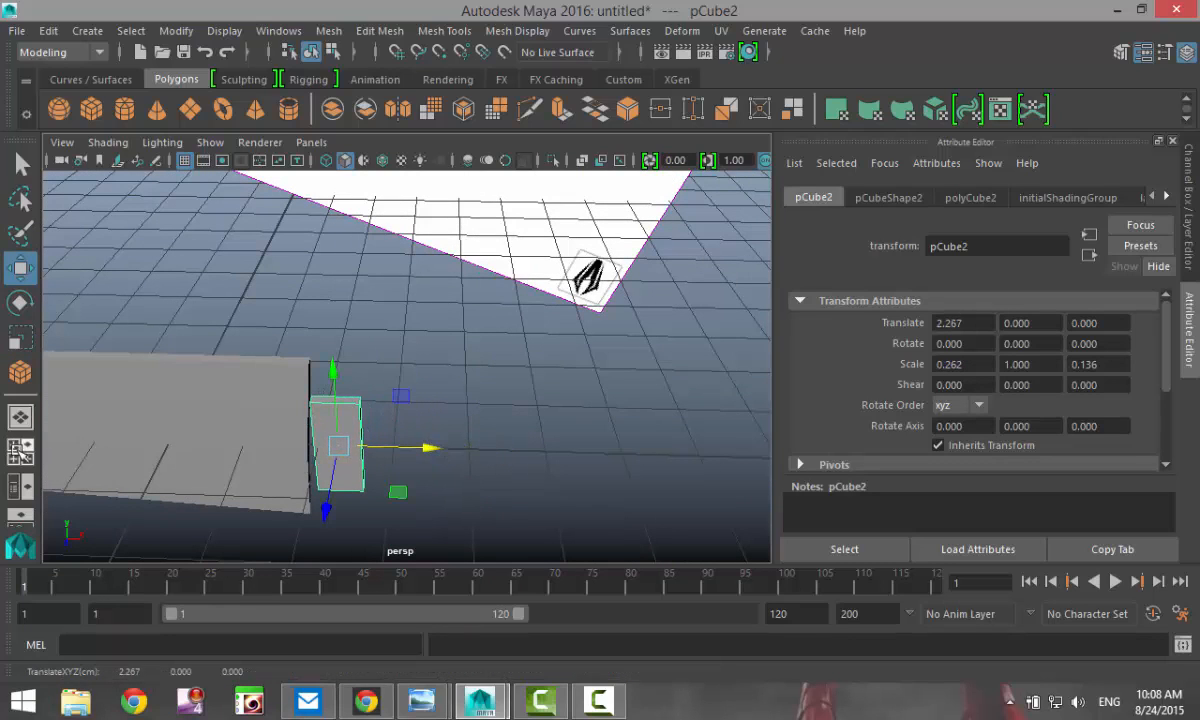
In the front view, align the cube's upper corner with the blade's by moving it to about X 2.298, Y 0.587
click(20, 424)
key(space)
key(f)
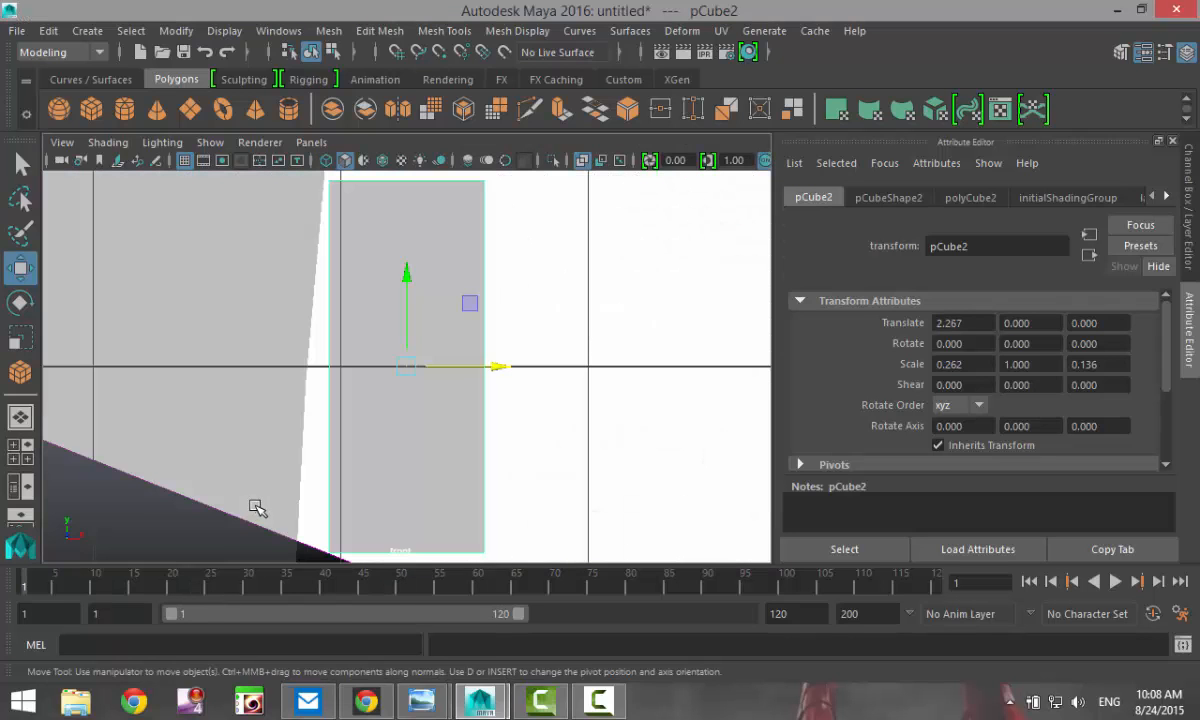
scroll(432, 456, down, 5)
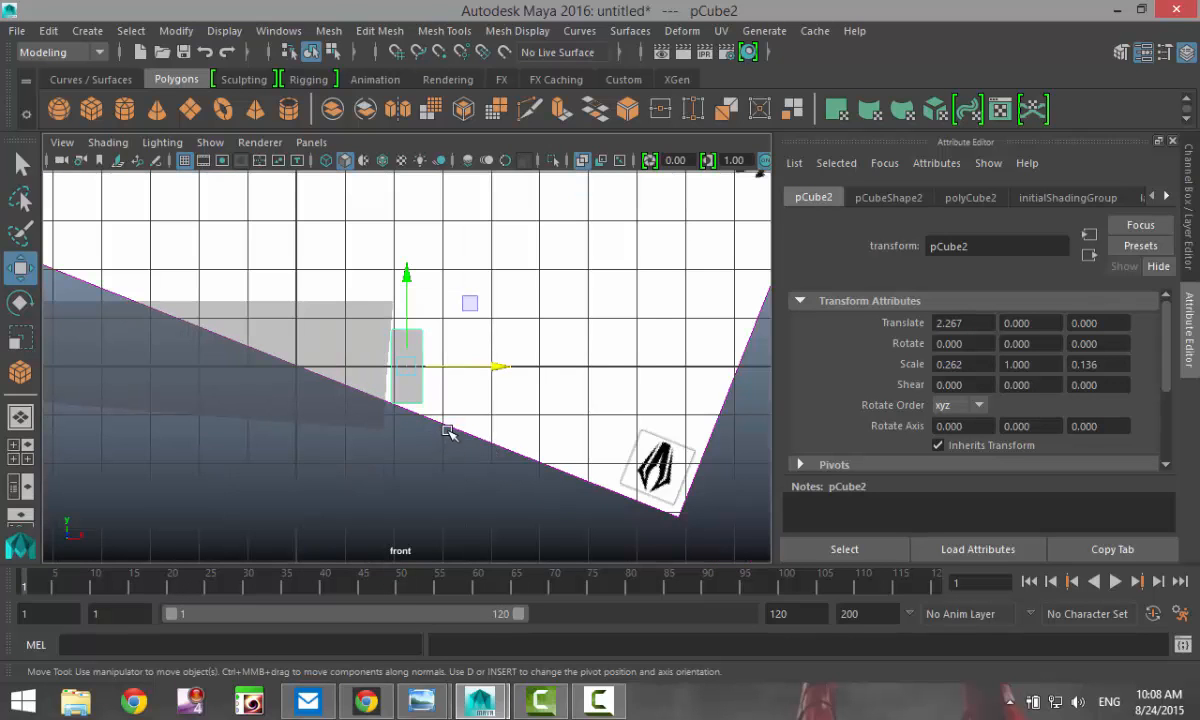
scroll(447, 432, up, 5)
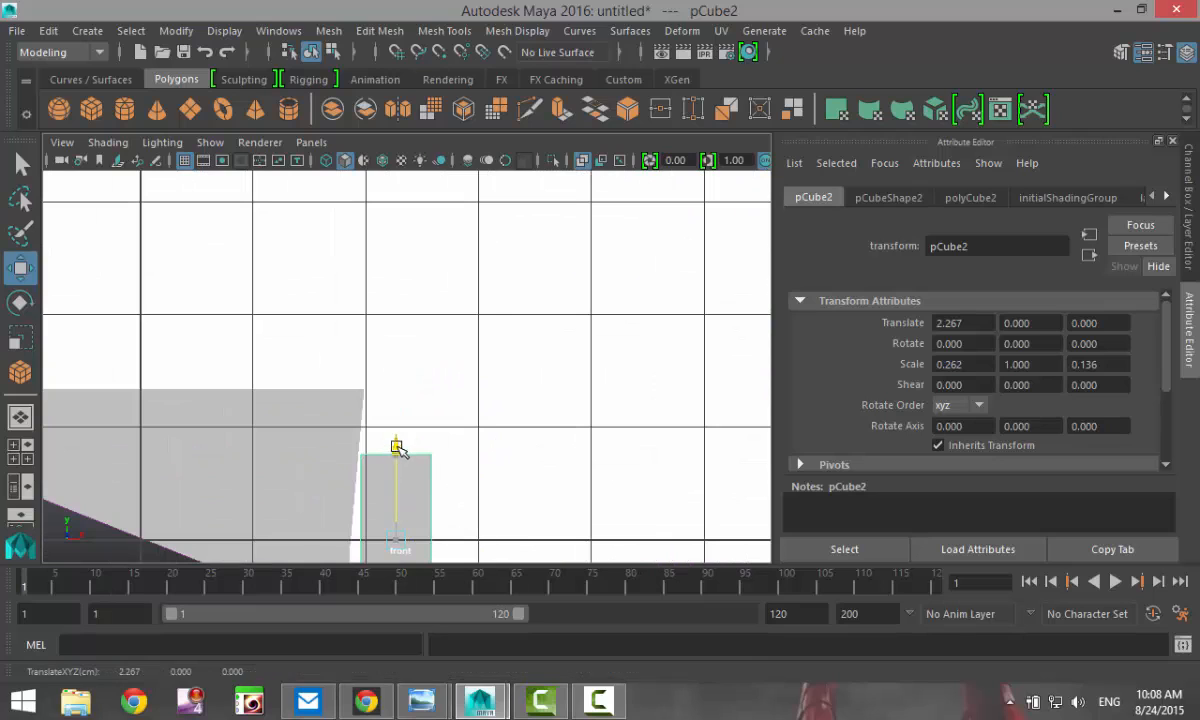
drag(397, 447, 402, 386)
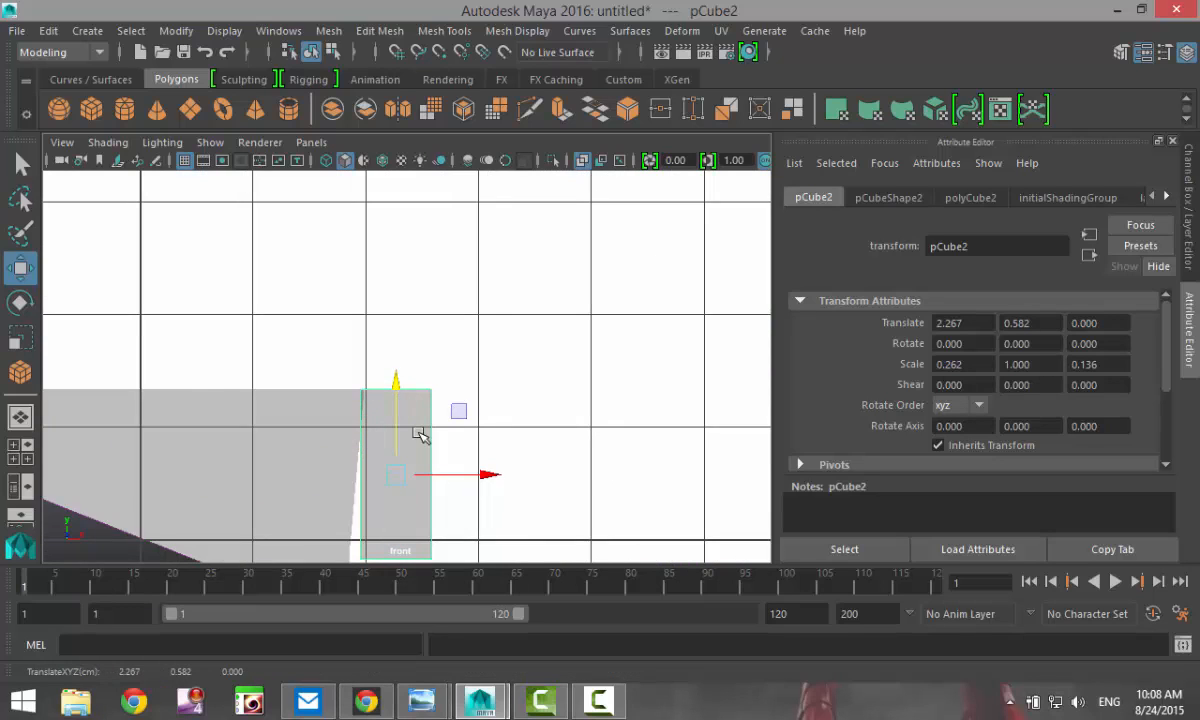
scroll(420, 435, up, 5)
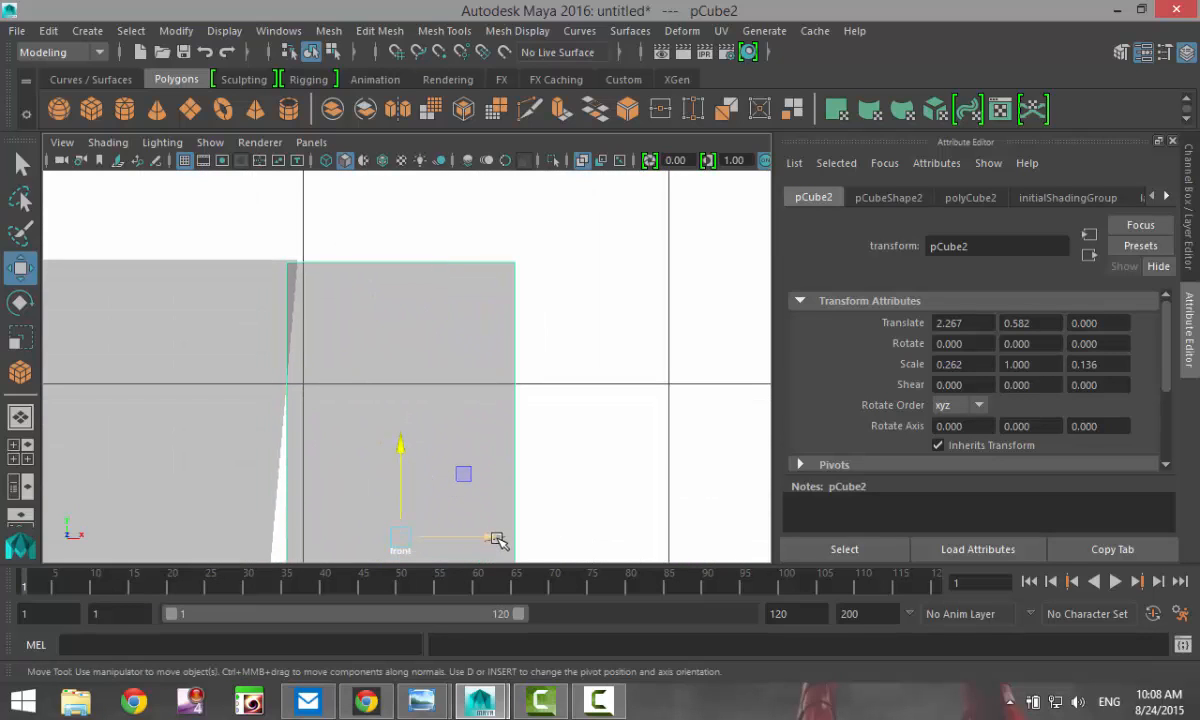
drag(498, 541, 507, 541)
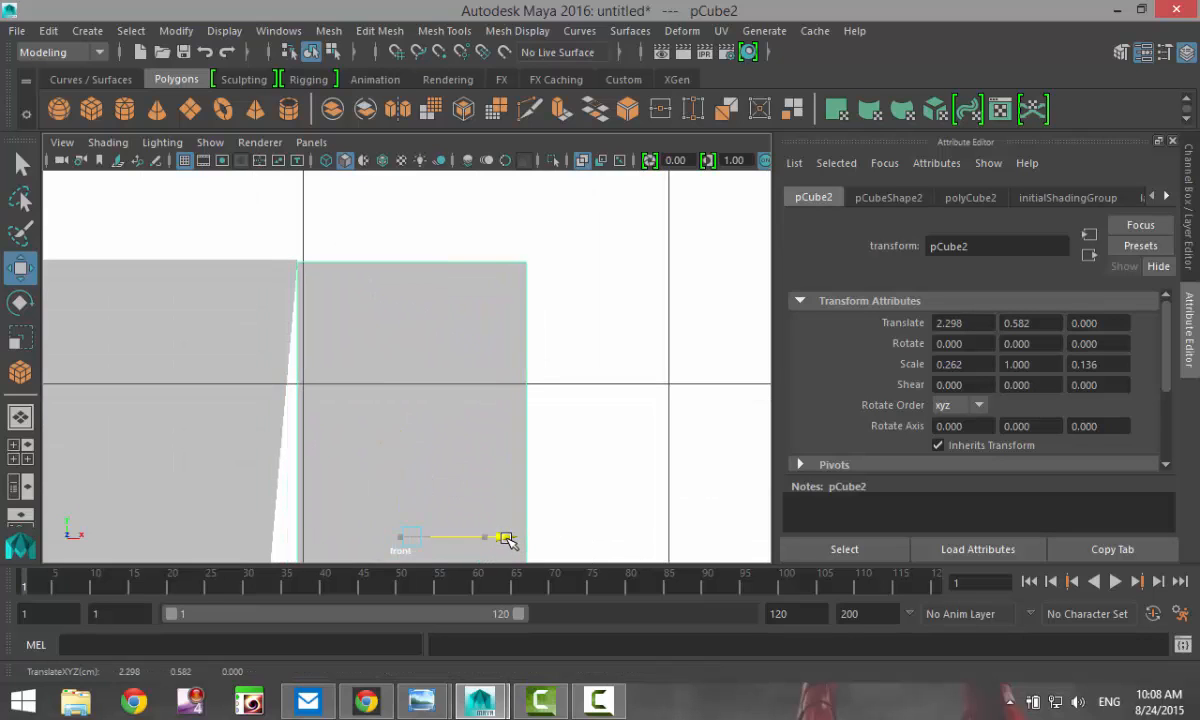
drag(411, 444, 412, 442)
Move the cube's lower vertices down and toward the blade, to about X 2.111, Y -0.857, following the slanted blade end
alt+middle_drag(482, 417, 496, 246)
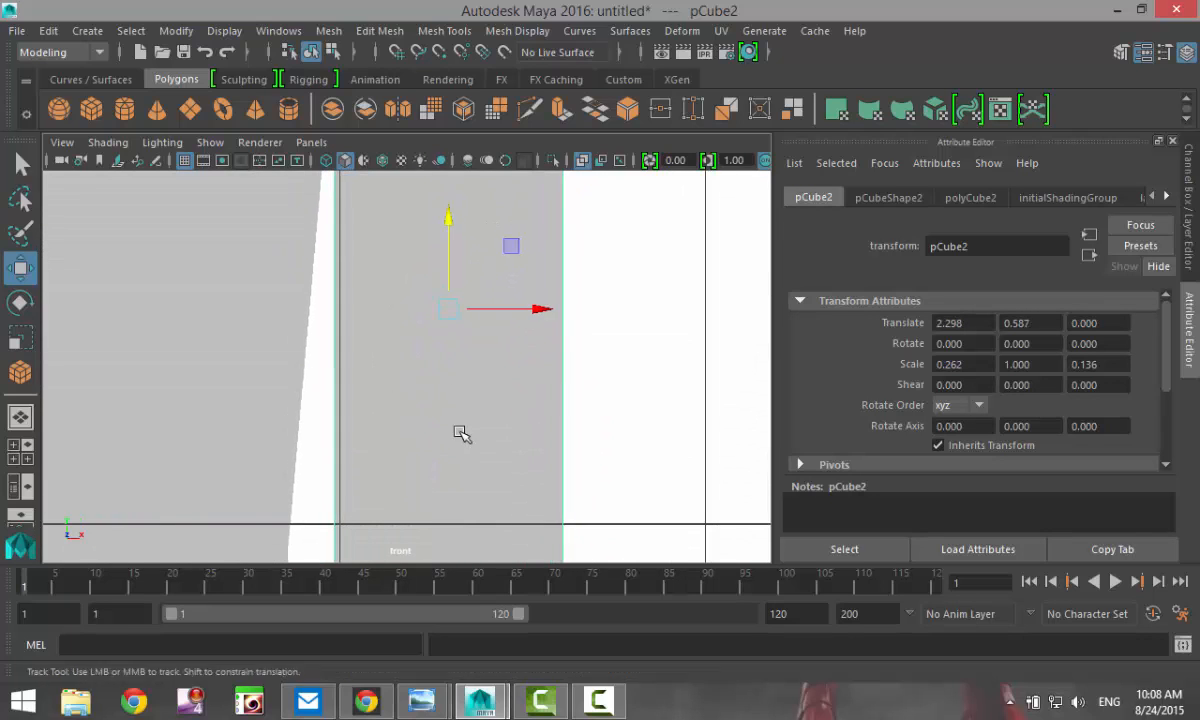
alt+middle_drag(461, 434, 463, 276)
scroll(470, 450, down, 5)
scroll(410, 388, up, 2)
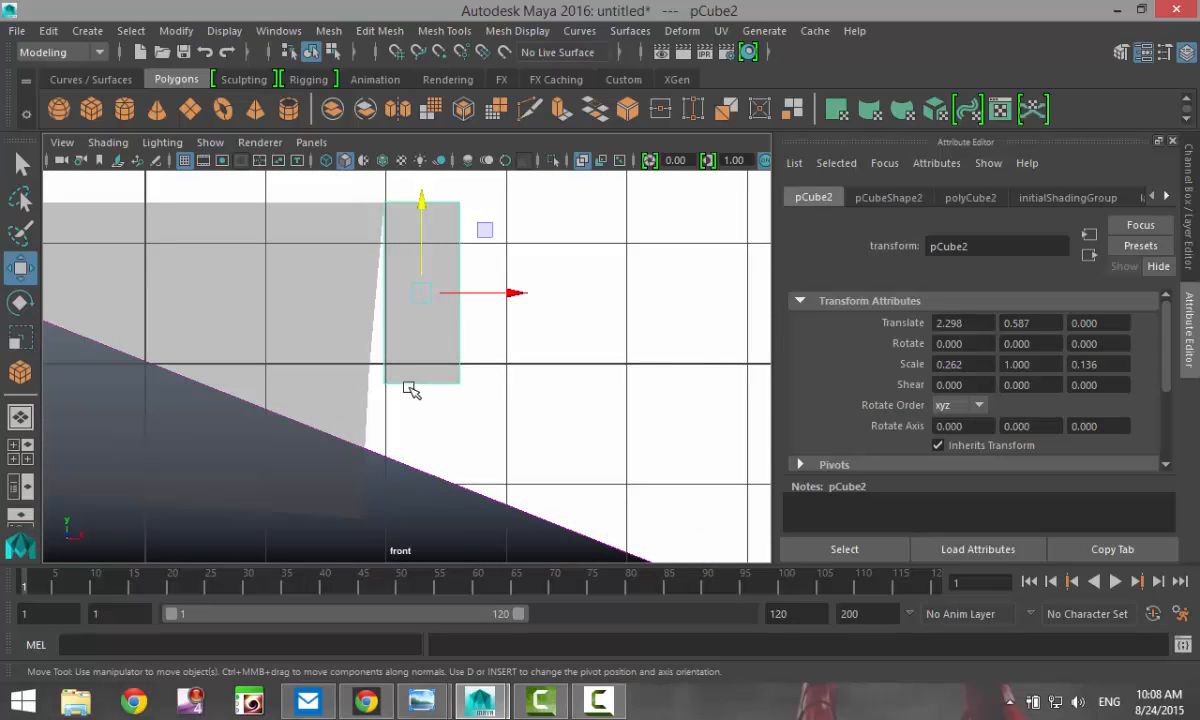
right_click(388, 362)
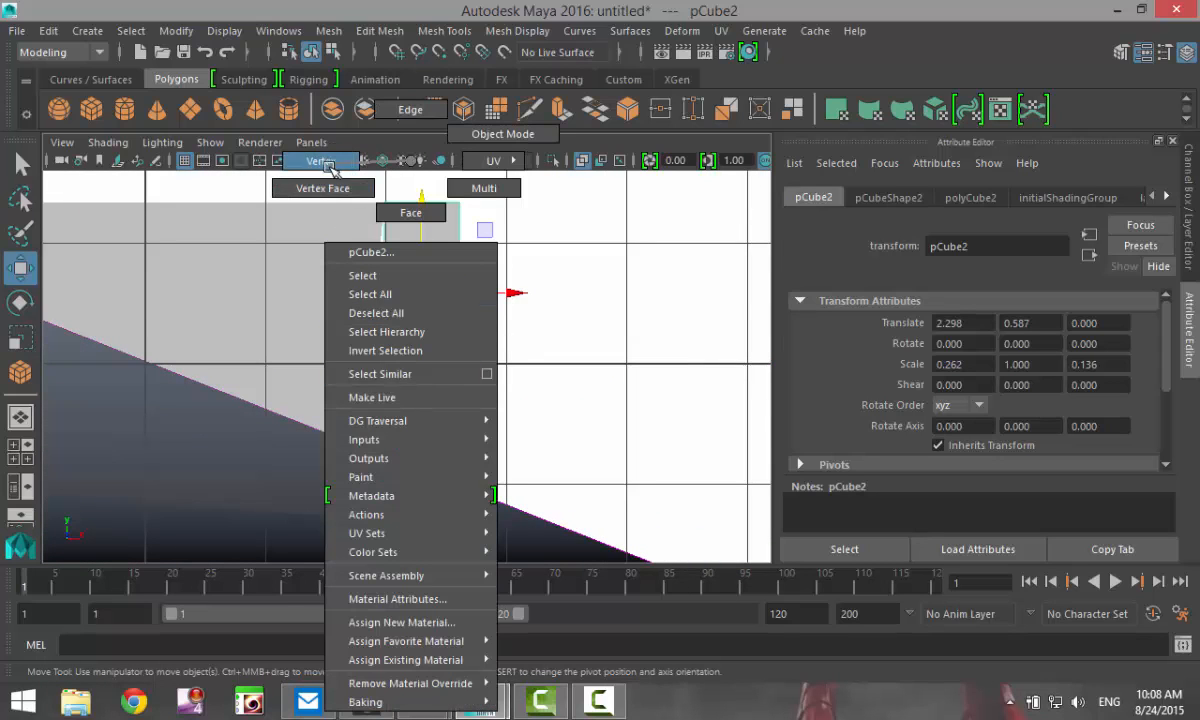
click(372, 316)
drag(373, 374, 505, 446)
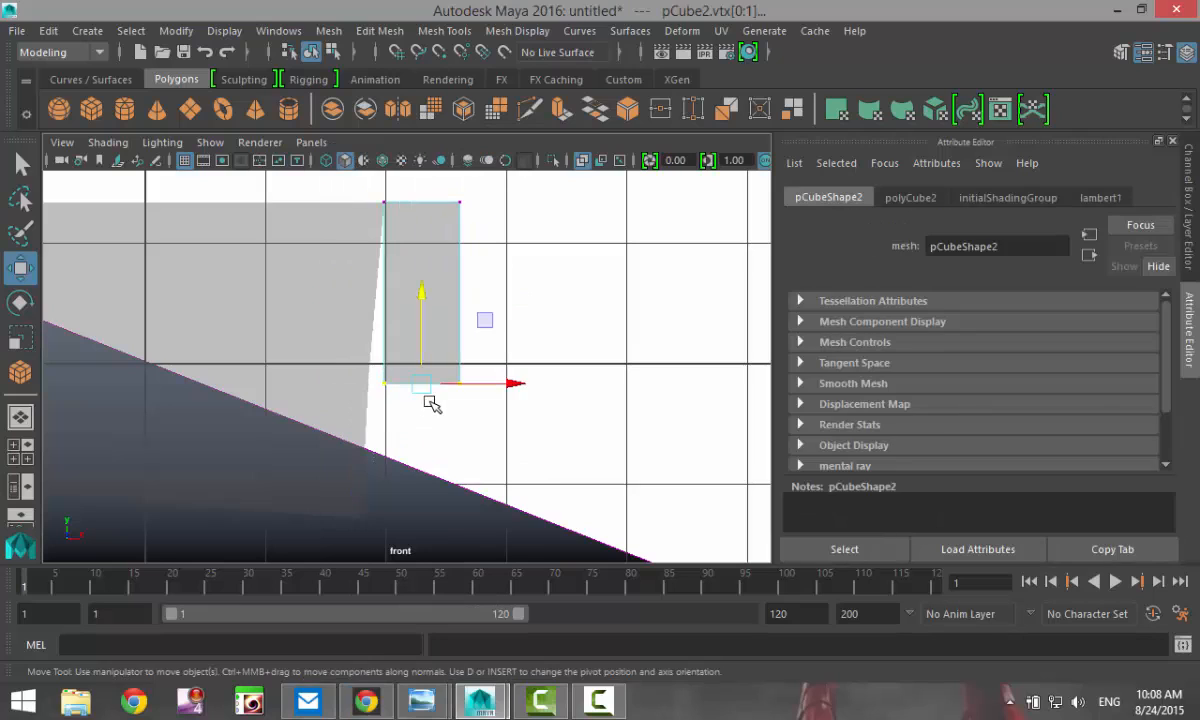
drag(423, 391, 404, 470)
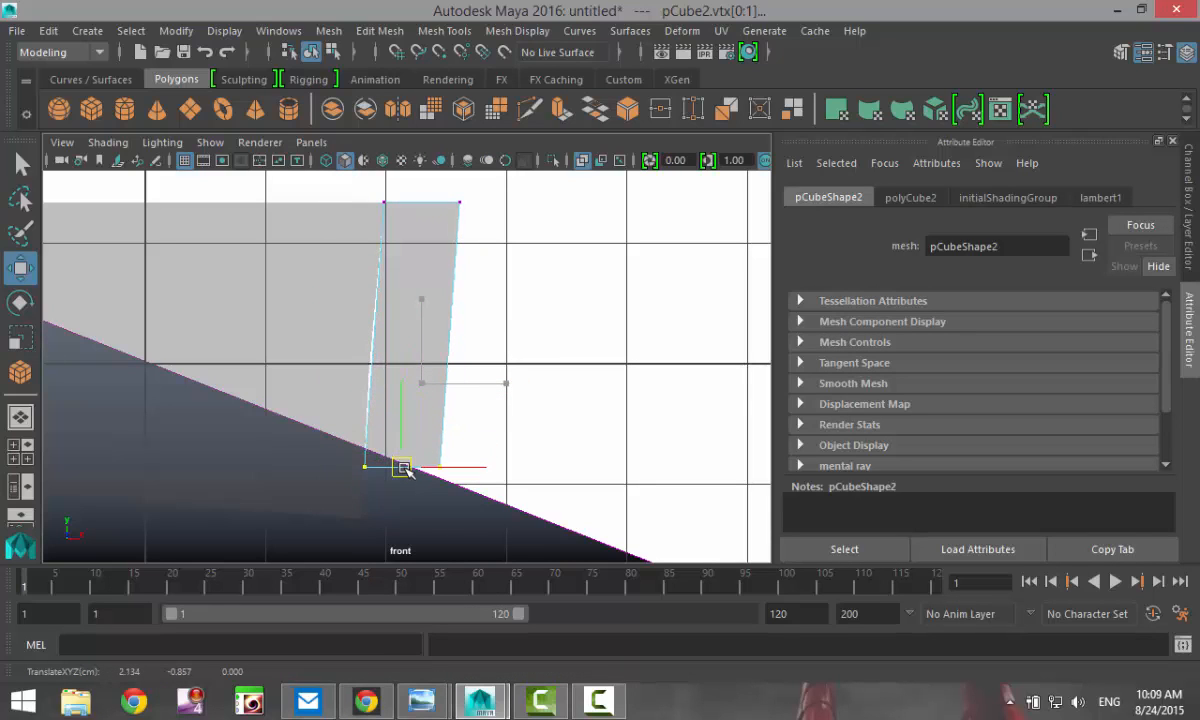
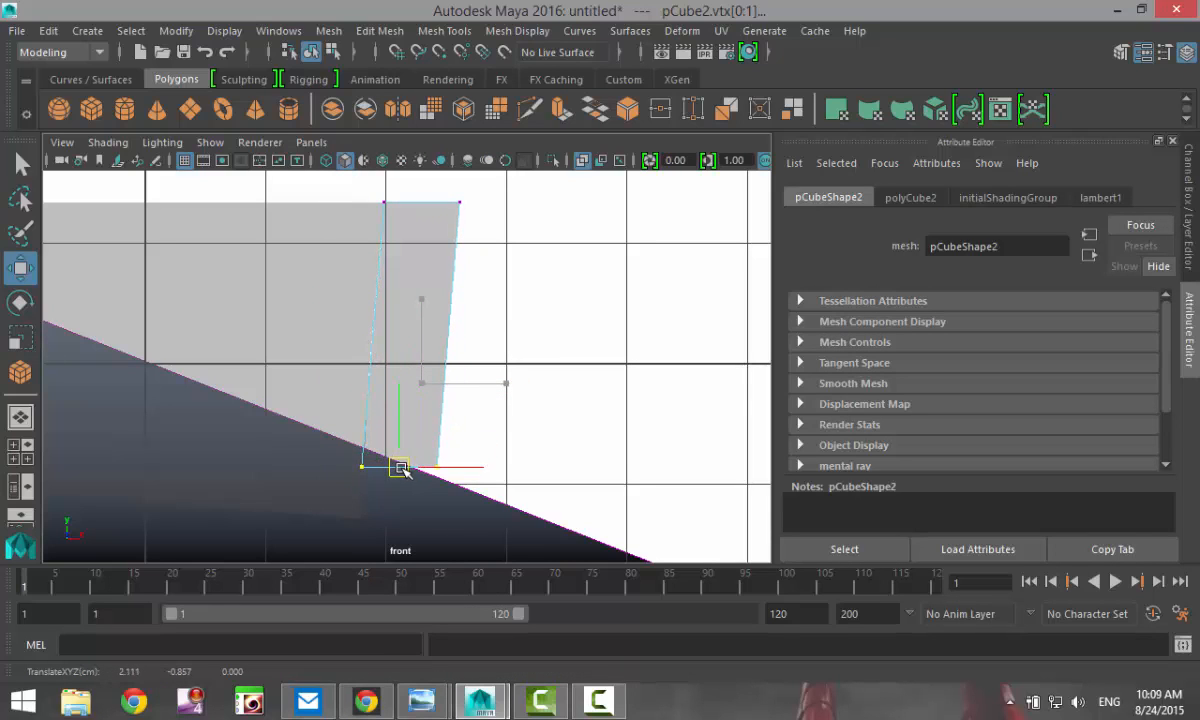
Move the reference image plane to about X -0.470, Y 2.048 so the drawn blade lines up with the modelled blade
scroll(430, 488, down, 5)
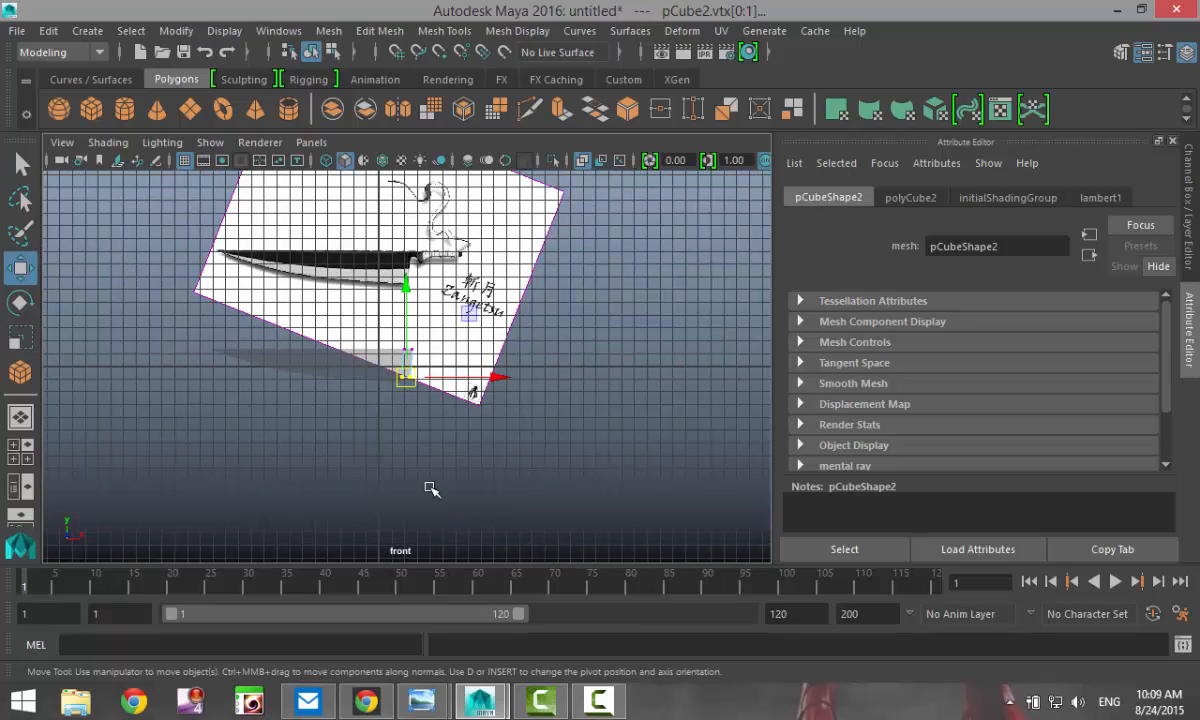
click(528, 382)
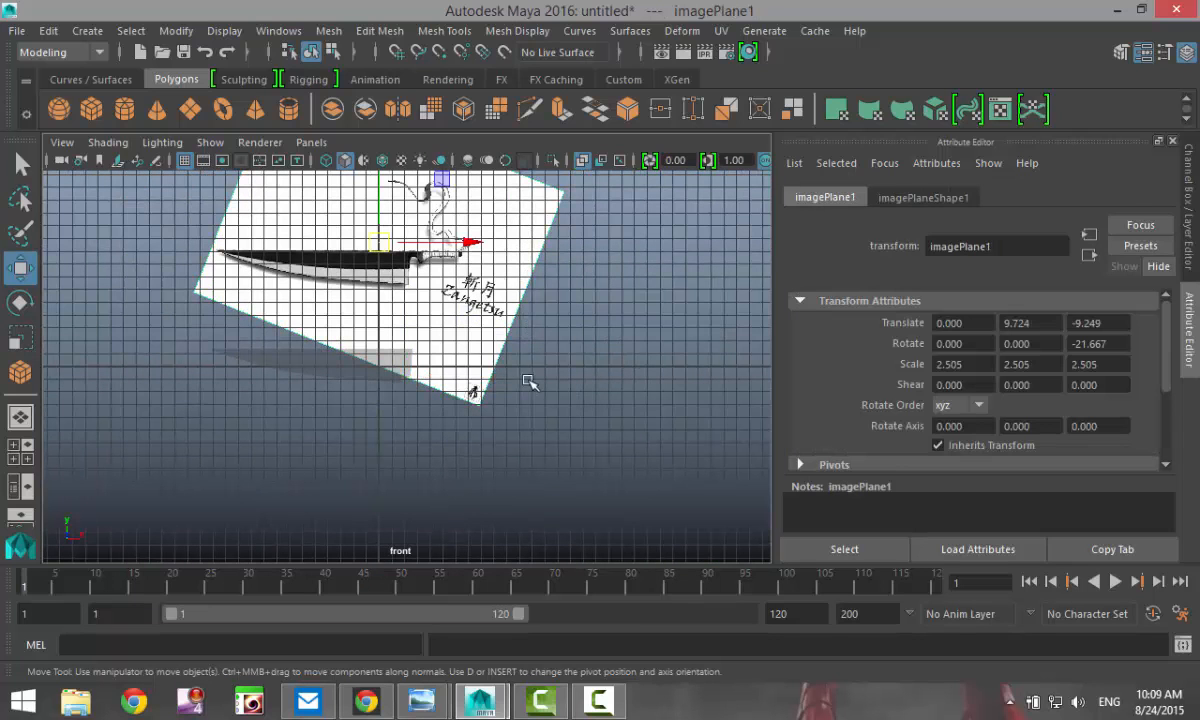
drag(380, 192, 405, 290)
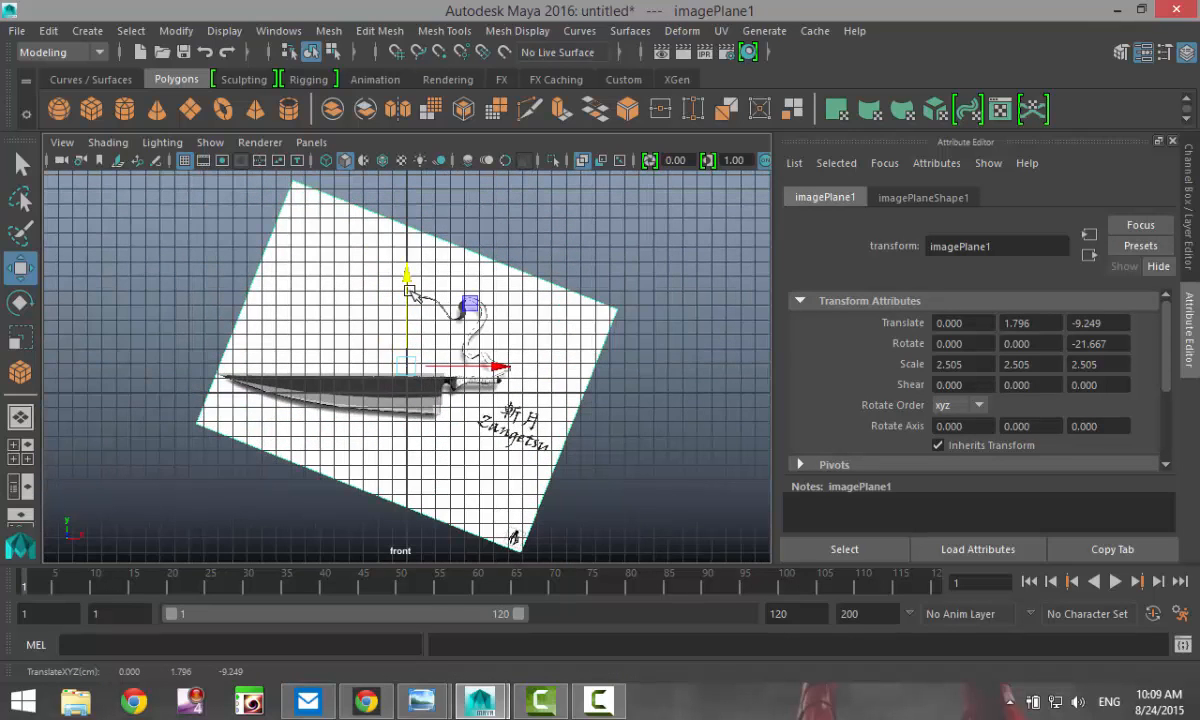
scroll(455, 449, up, 5)
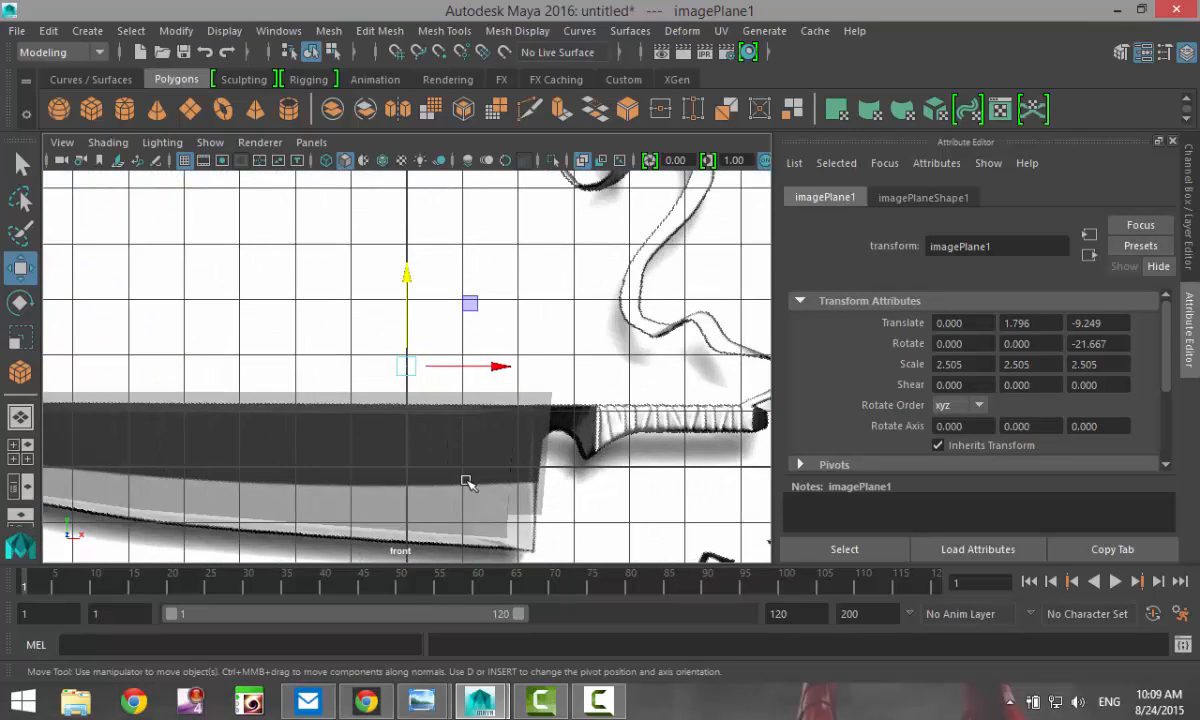
alt+middle_drag(468, 482, 415, 375)
drag(358, 181, 368, 168)
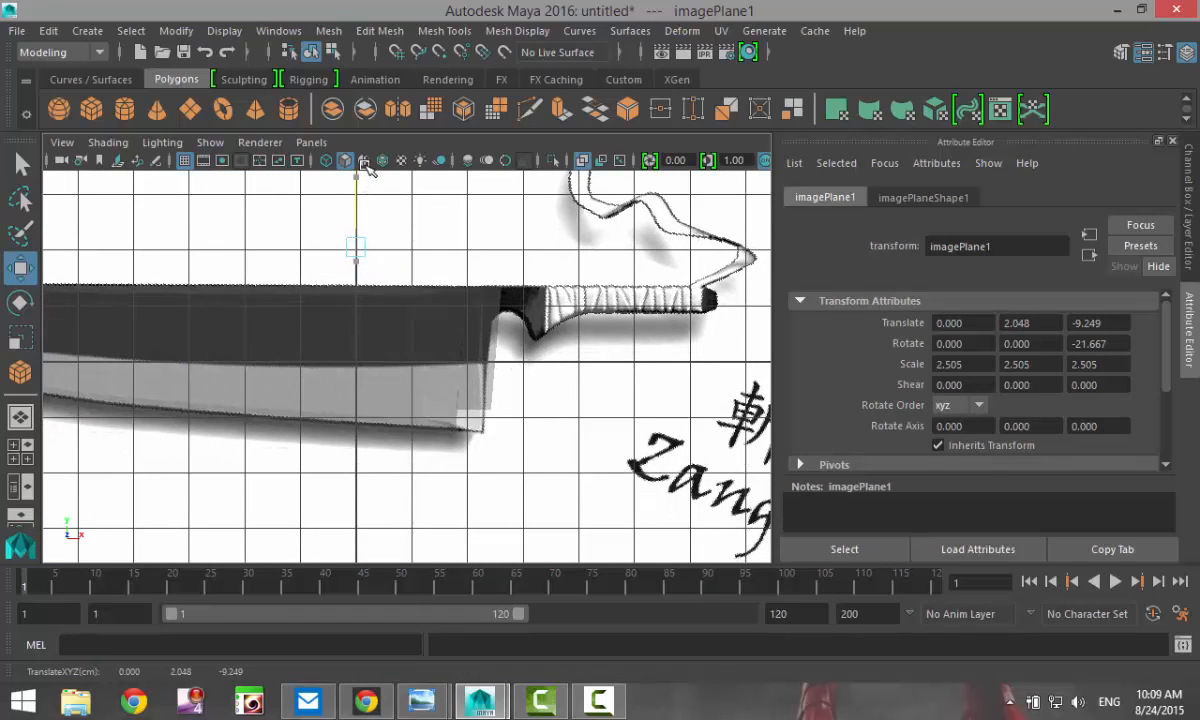
scroll(570, 460, up, 2)
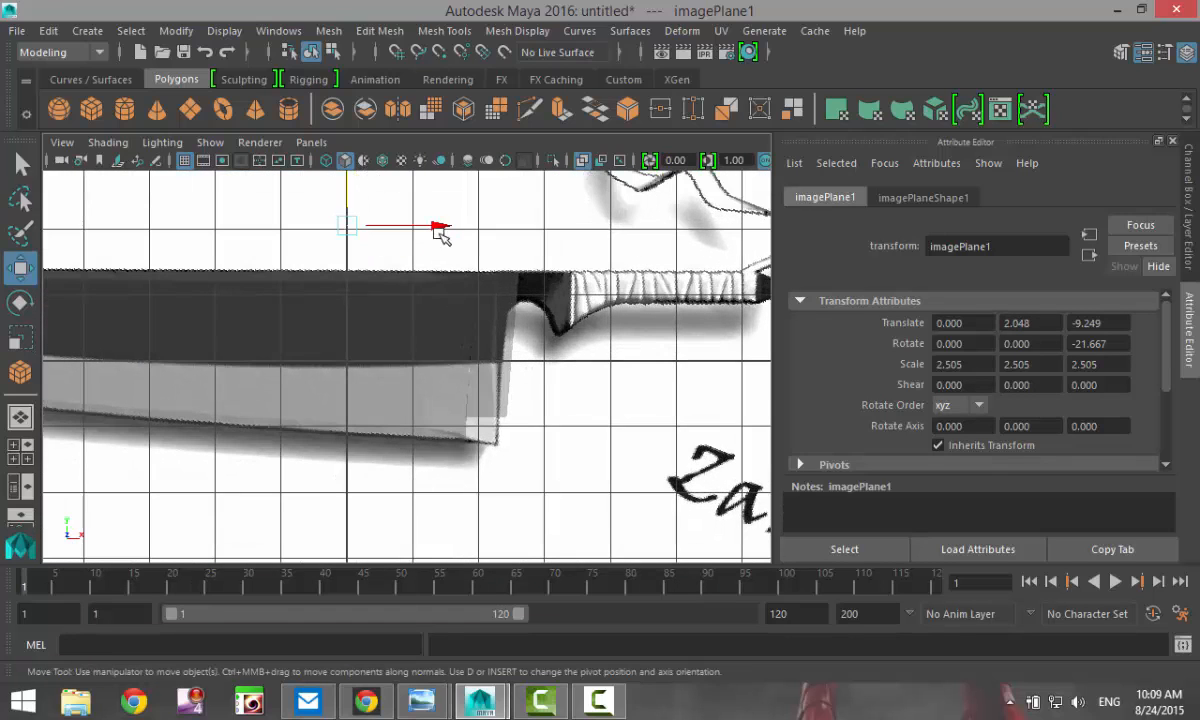
drag(440, 232, 410, 224)
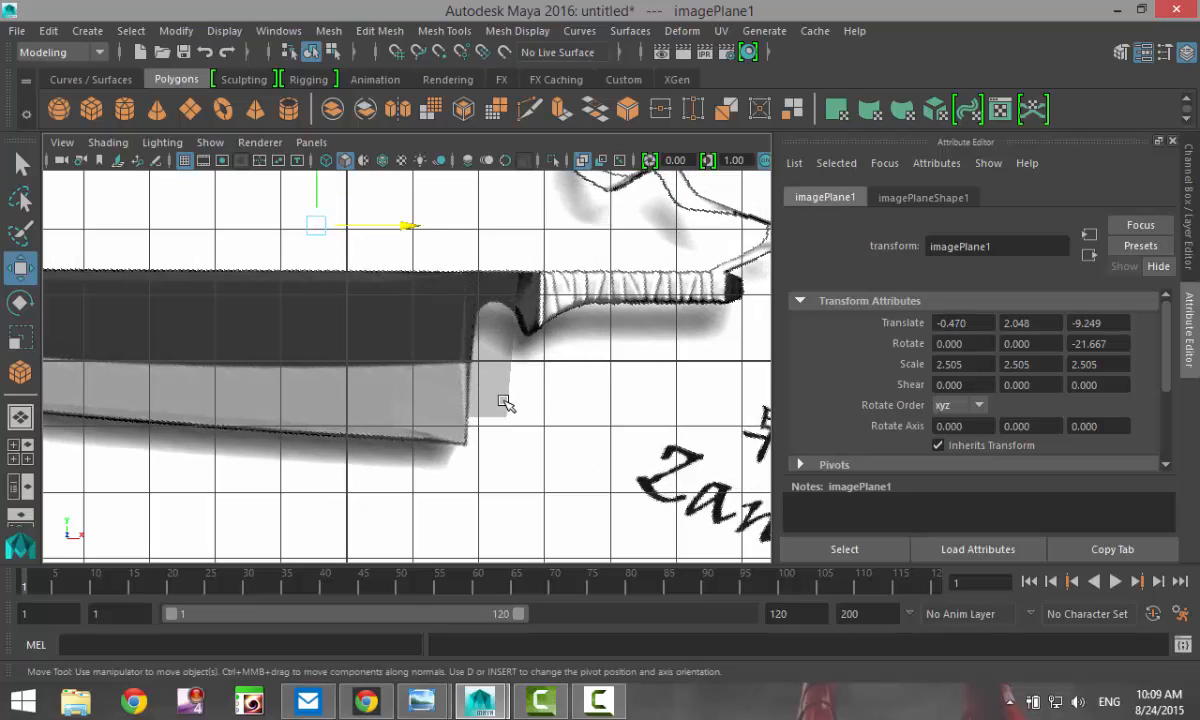
Raise the cube's lower vertices along the blade's end to about X 2.209, Y 0.249, just below the drawn guard curve
click(504, 402)
scroll(496, 480, up, 2)
scroll(497, 474, up, 5)
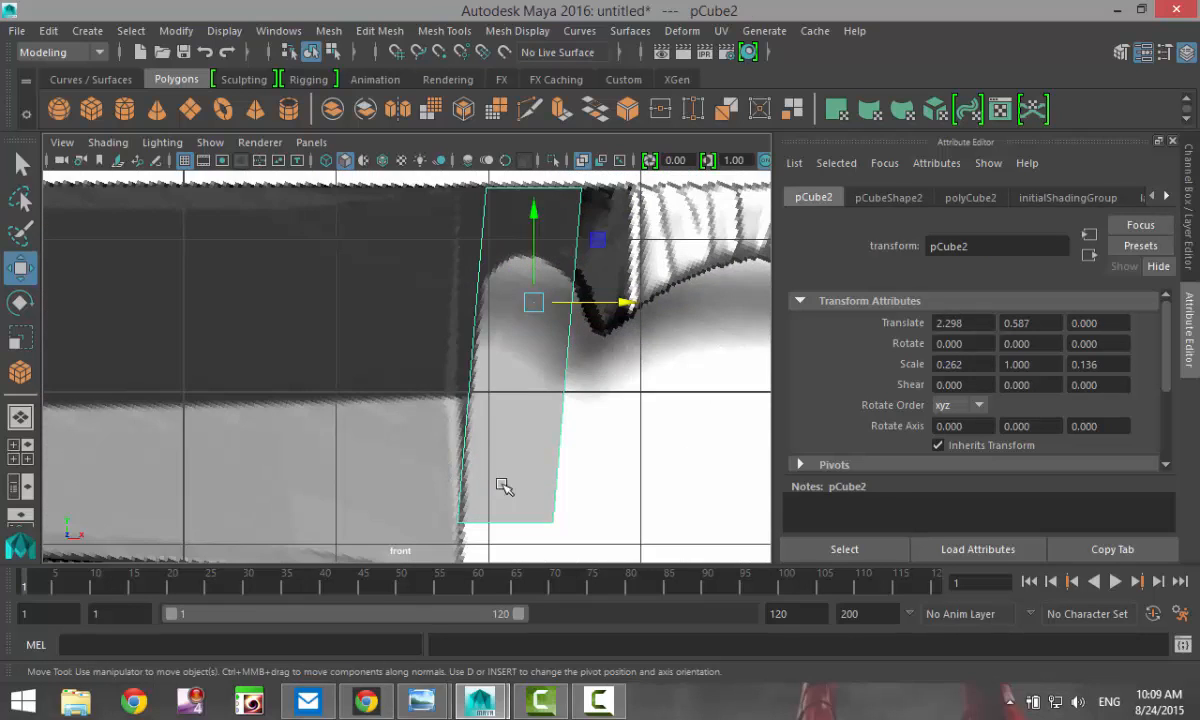
right_drag(496, 530, 408, 163)
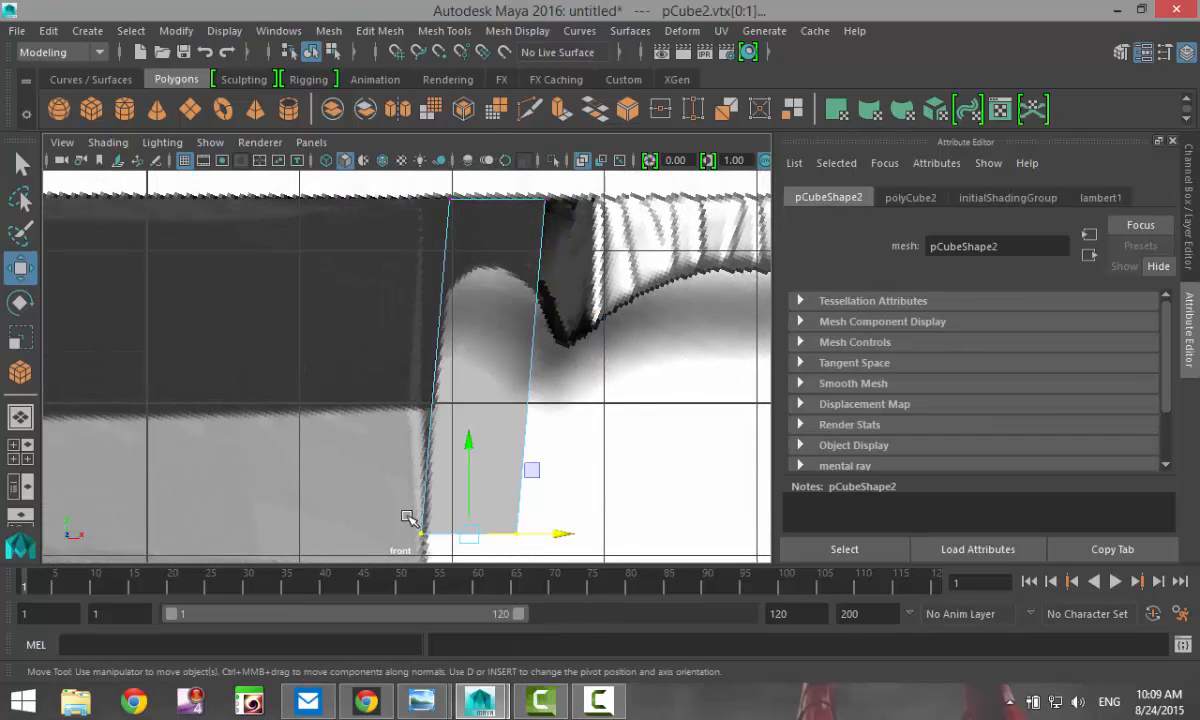
drag(468, 440, 512, 253)
drag(470, 340, 487, 365)
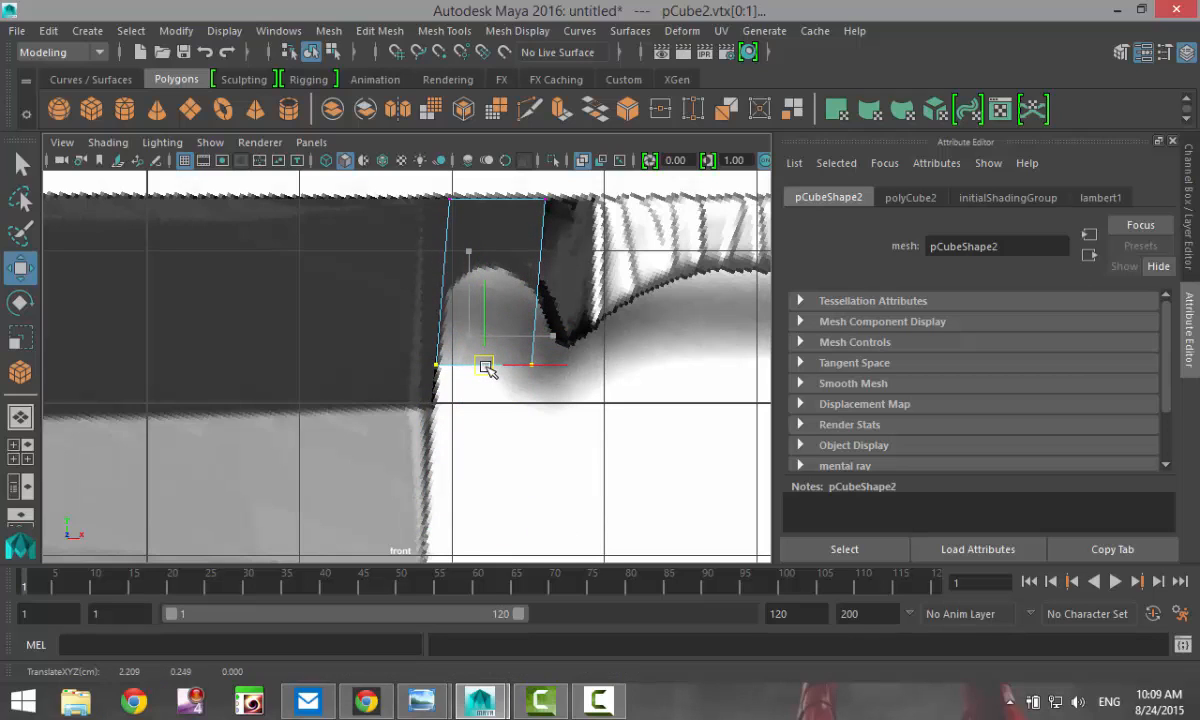
Move the cube's handle-side vertices along X toward the blade, narrowing the cube to a thin strip
alt+middle_drag(502, 411, 488, 485)
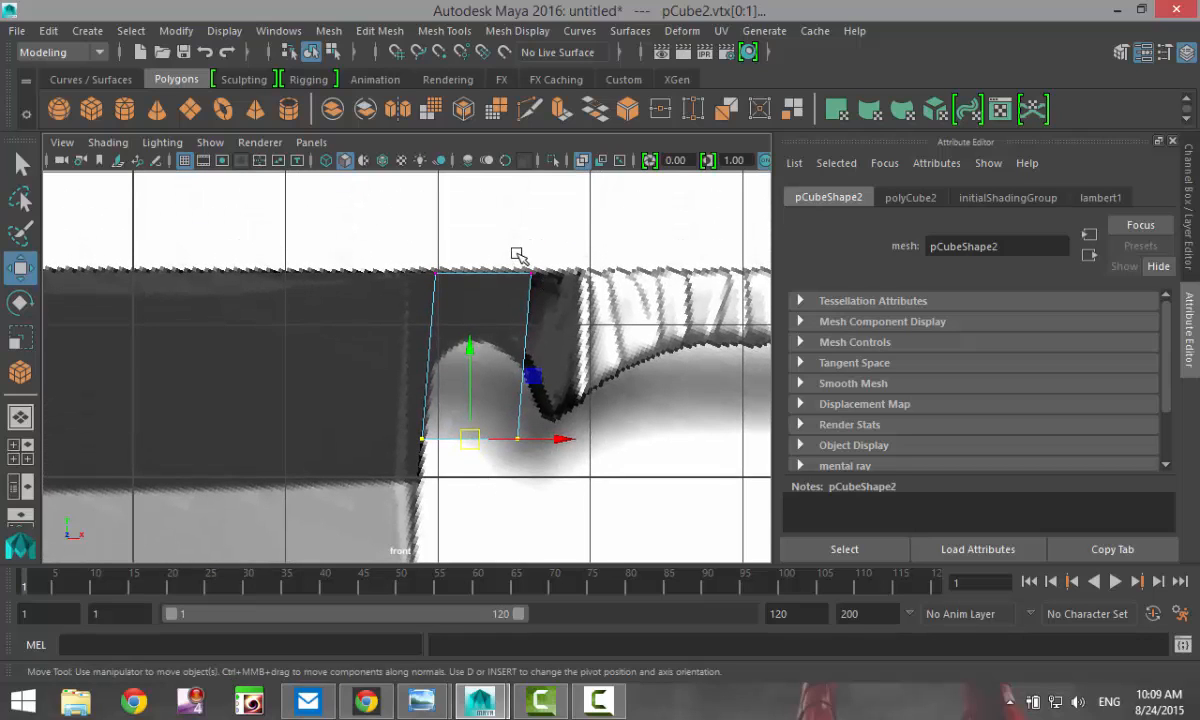
drag(514, 253, 564, 485)
drag(613, 364, 539, 361)
Raise the strip's lower handle-side vertices to about X 1.994, Y 0.729, where the drawn guard curve begins
scroll(466, 485, up, 5)
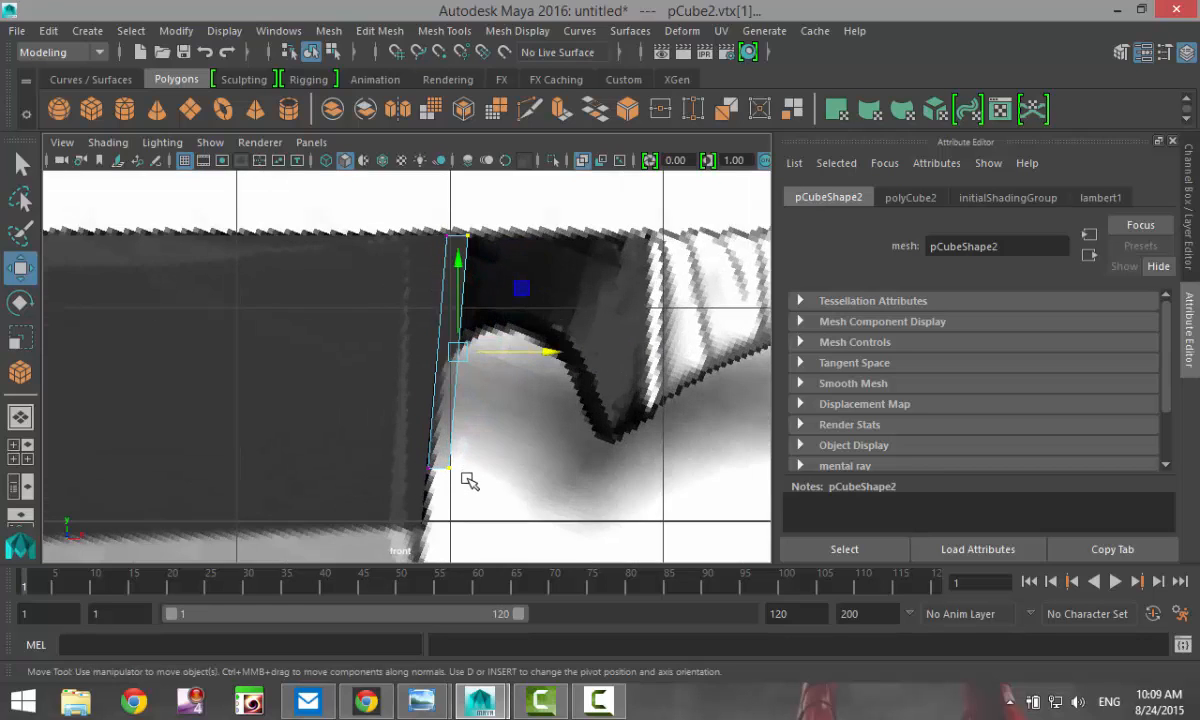
drag(466, 515, 496, 549)
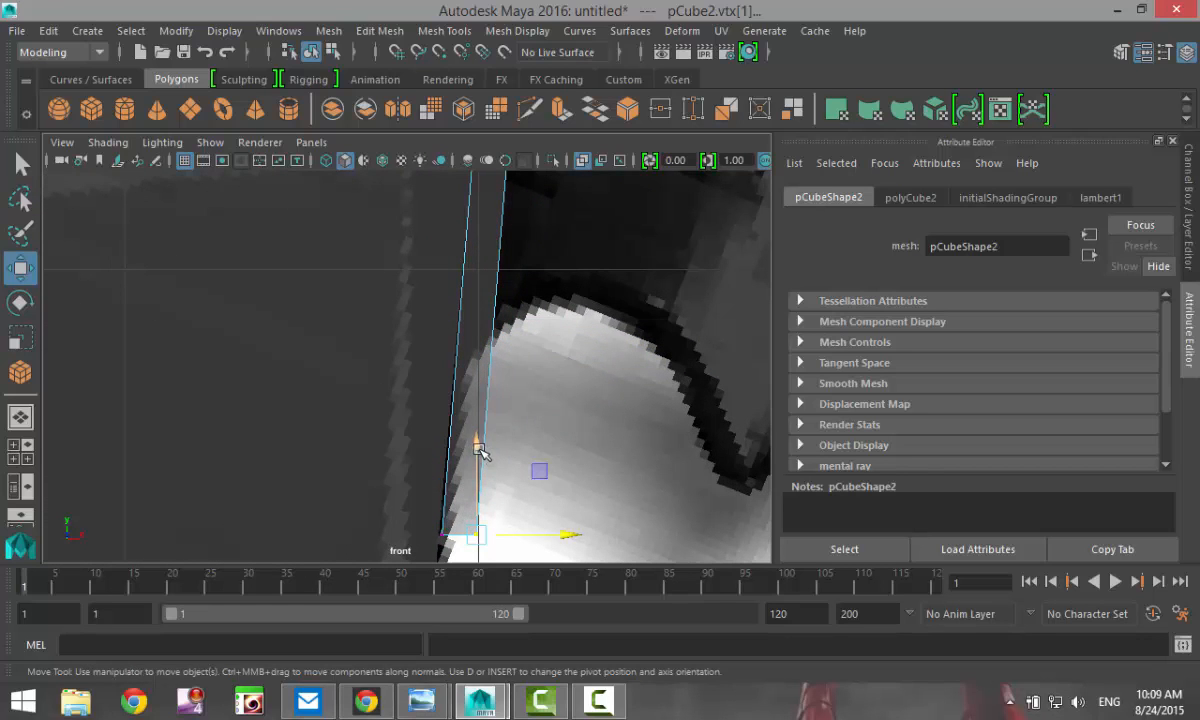
drag(481, 452, 483, 278)
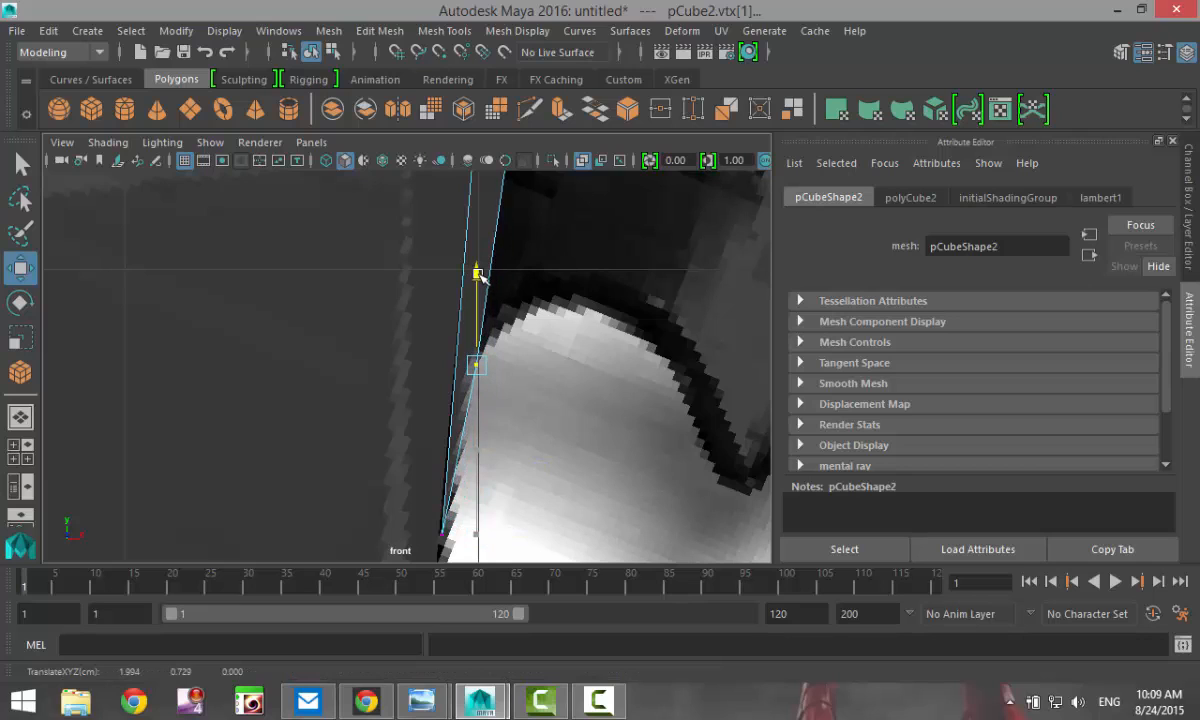
alt+middle_drag(562, 383, 564, 505)
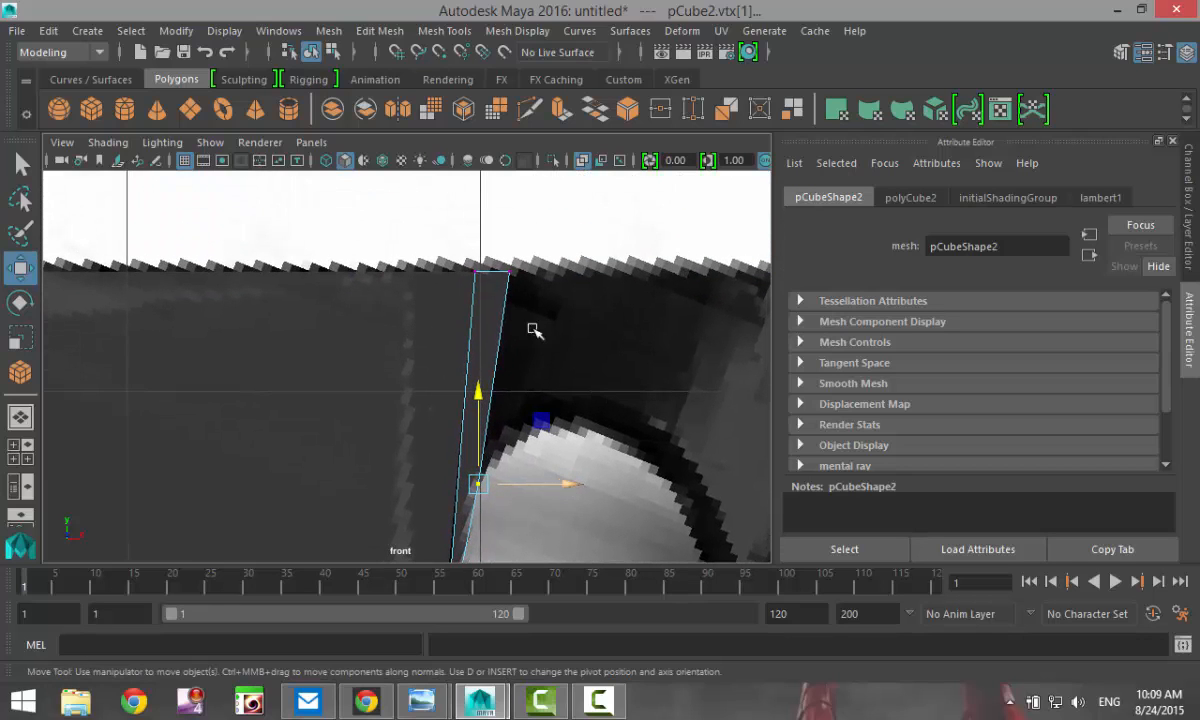
Pull the strip's upper handle-side vertices in to about X 2.050, and extrude the upper handle-side face along X to about 2.129
drag(502, 258, 588, 276)
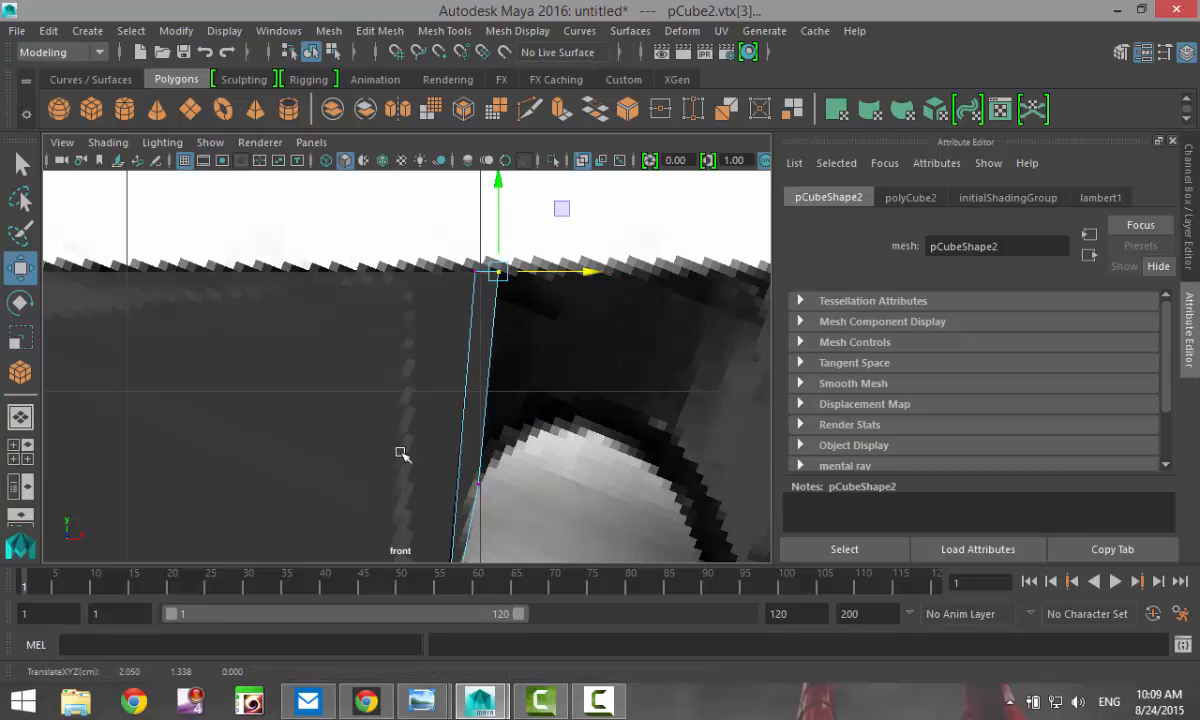
click(20, 452)
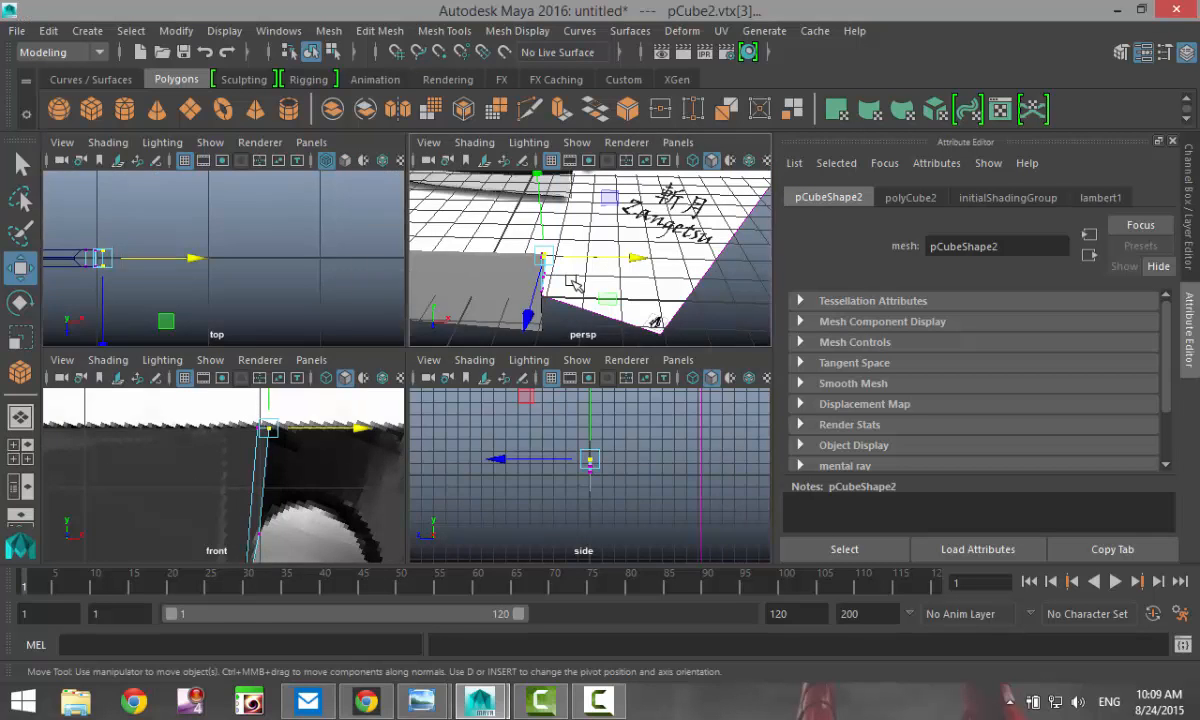
key(space)
alt+drag(408, 483, 573, 416)
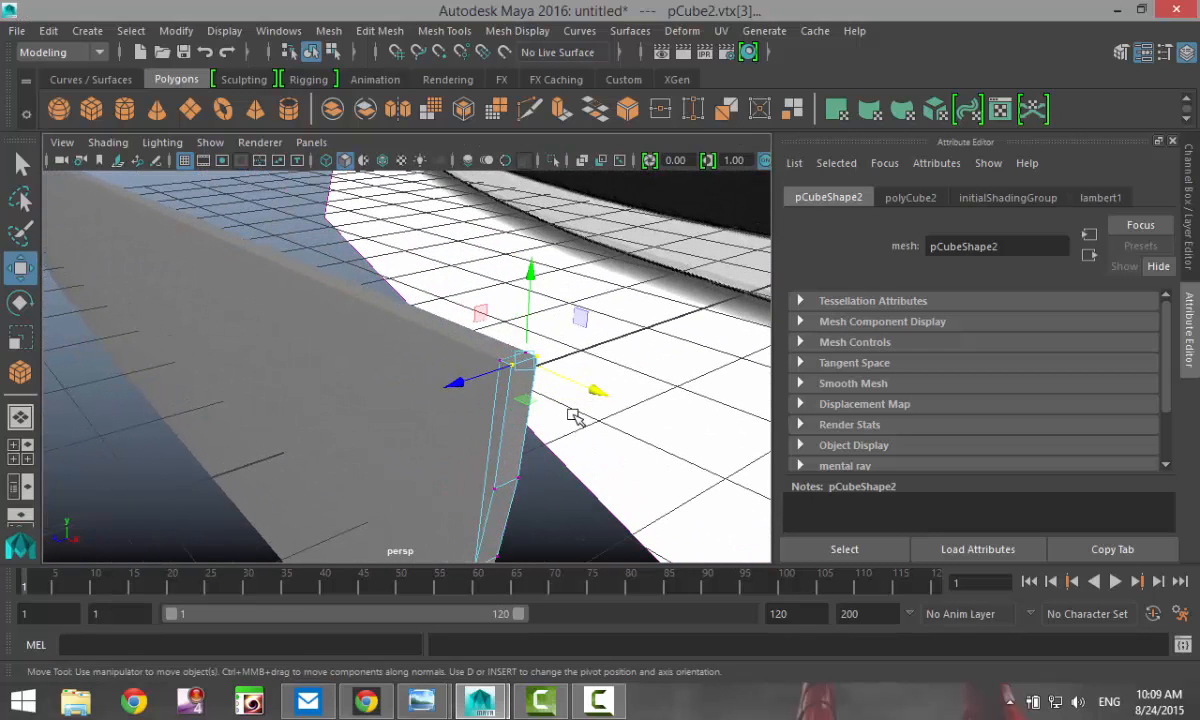
right_drag(482, 418, 510, 215)
click(516, 452)
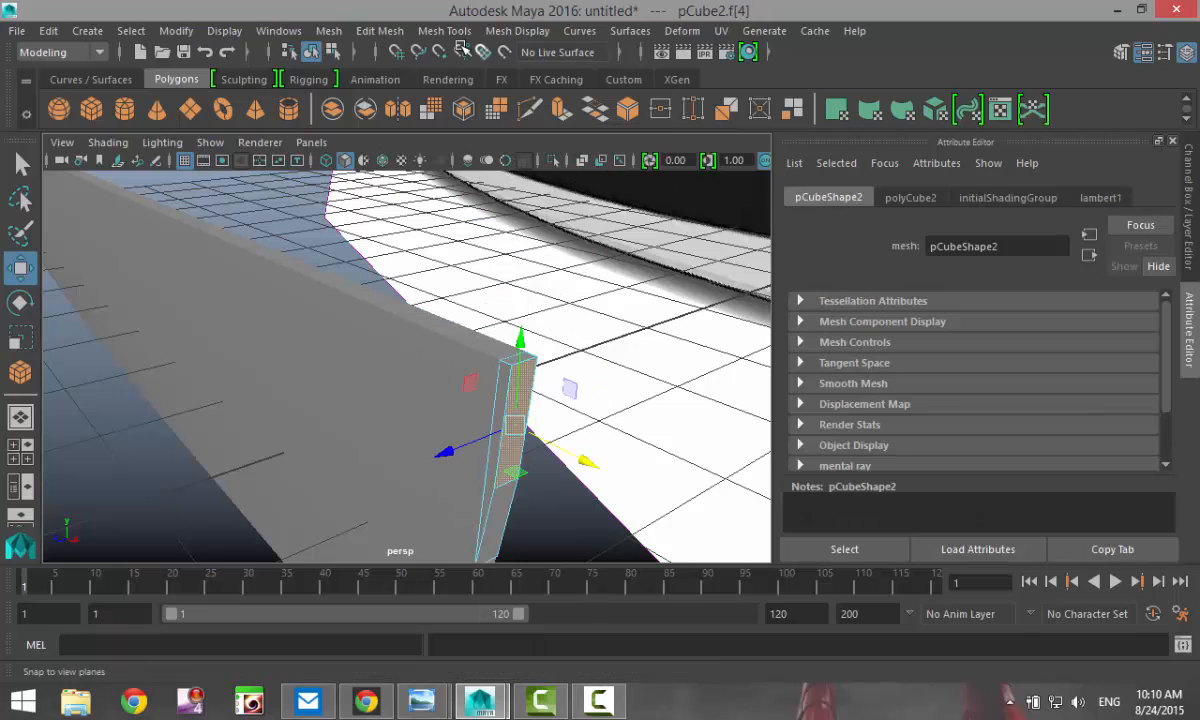
click(381, 31)
click(442, 182)
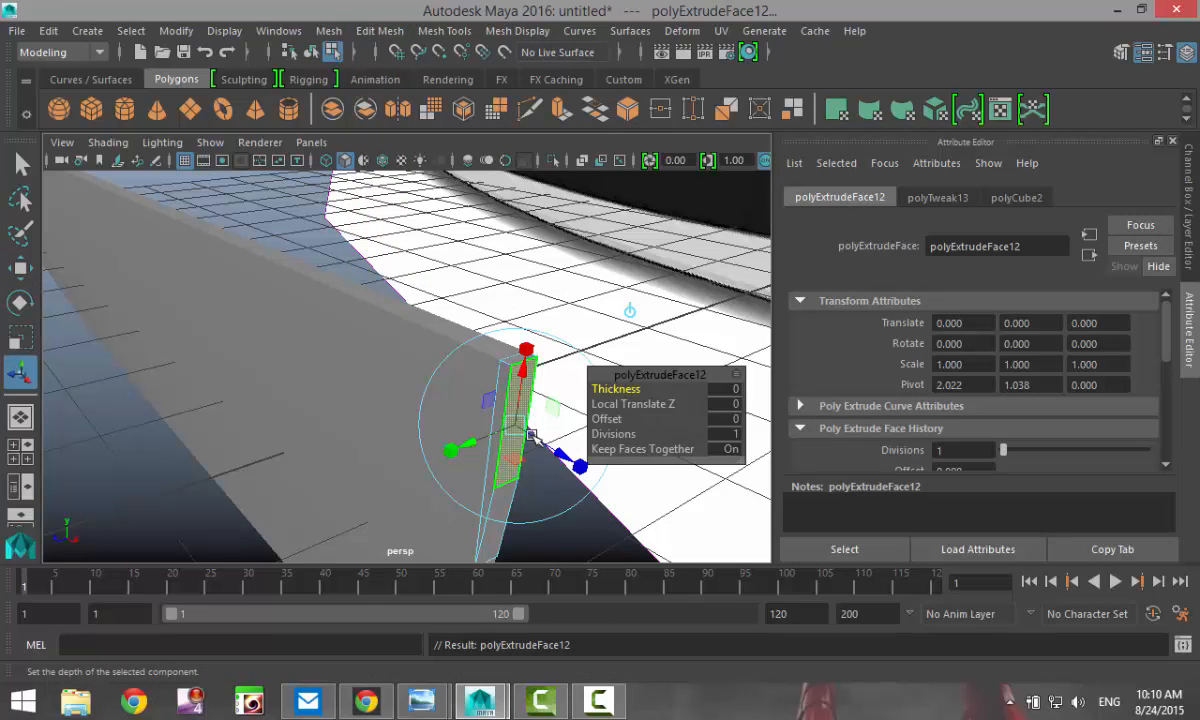
key(w)
drag(589, 463, 343, 509)
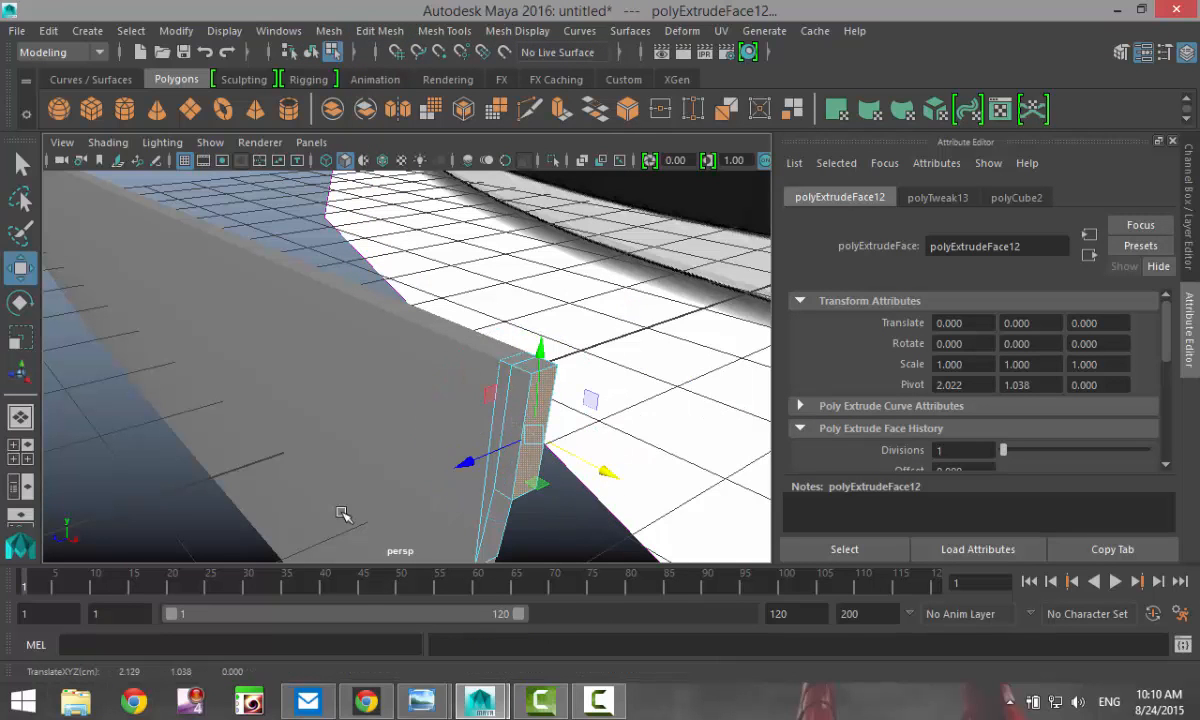
Extrude the end face six more times along X across the drawn guard, reaching about X 3.007
click(33, 458)
key(space)
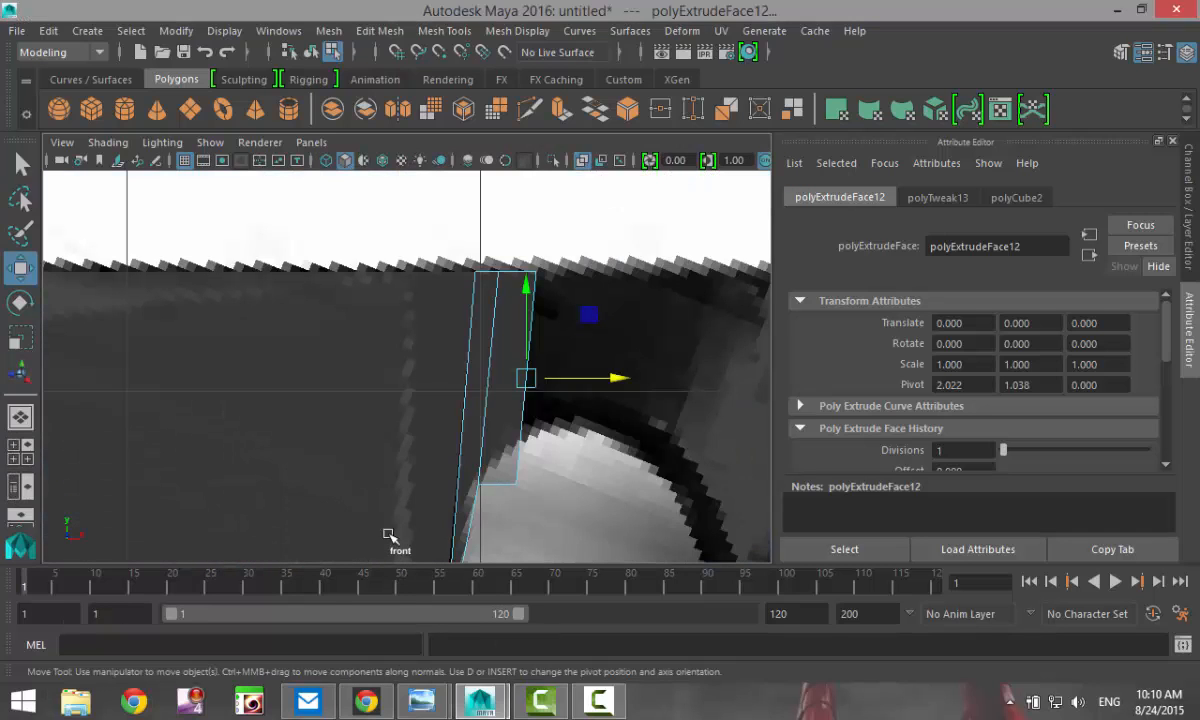
alt+middle_drag(549, 497, 335, 481)
key(ctrl+e)
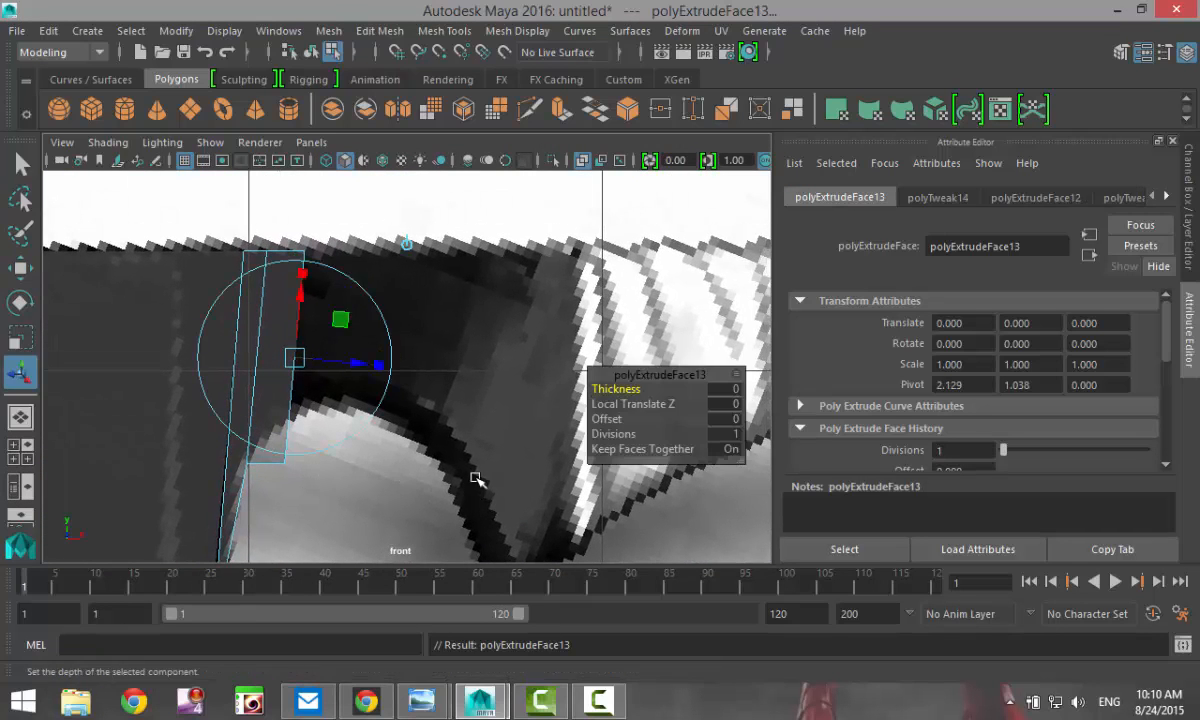
key(w)
drag(388, 362, 682, 373)
key(ctrl+e)
key(w)
key(ctrl+e)
key(w)
key(ctrl+e)
key(w)
key(ctrl+e)
key(w)
key(ctrl+e)
key(w)
Extrude the end face eight more times along X over the drawn handle wrapping, reaching about X 4.783
scroll(350, 448, down, 10)
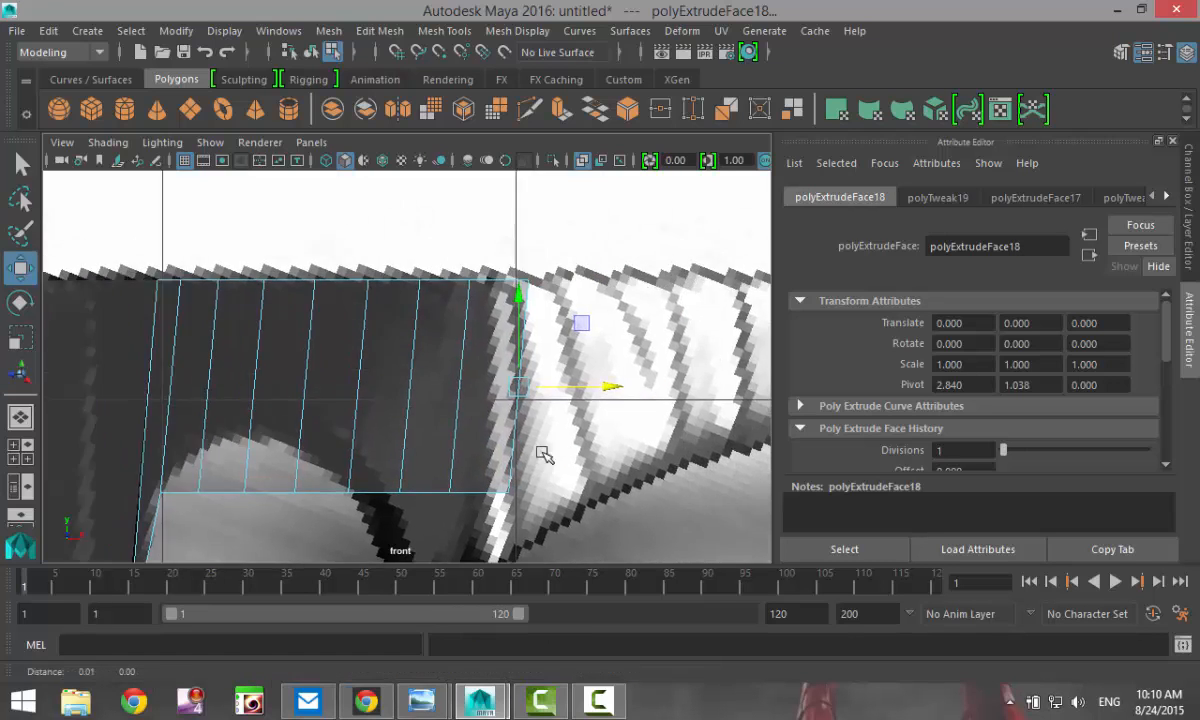
scroll(362, 451, up, 4)
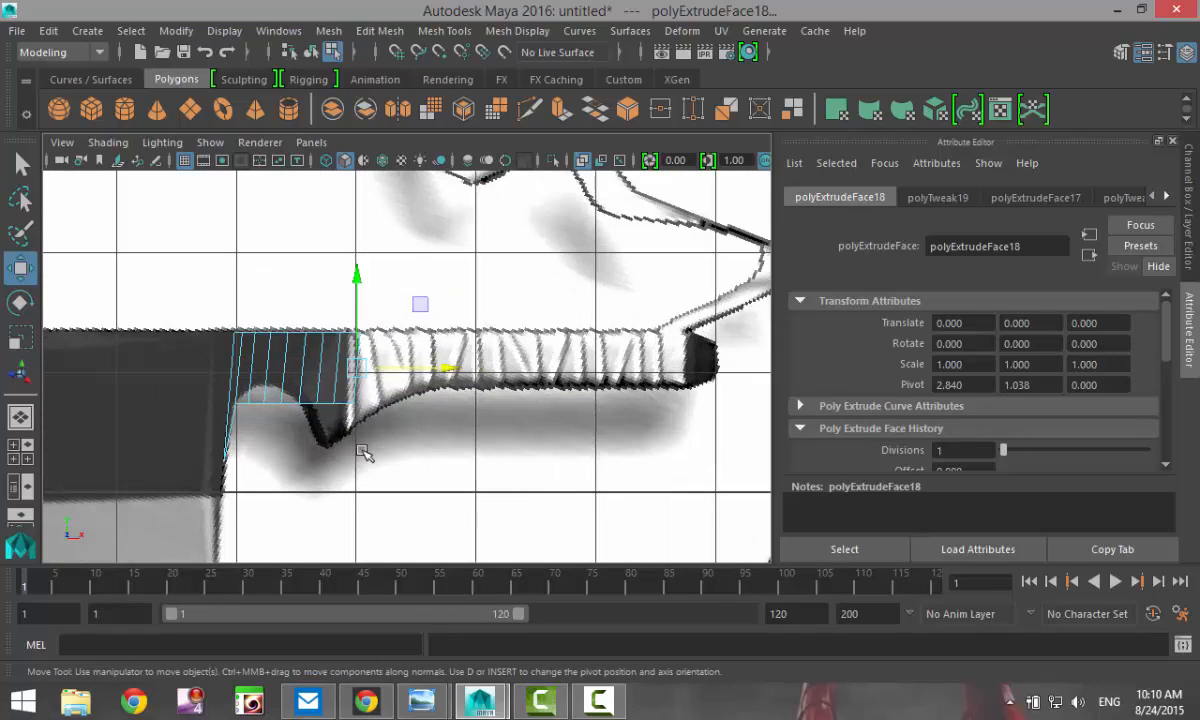
key(ctrl+e)
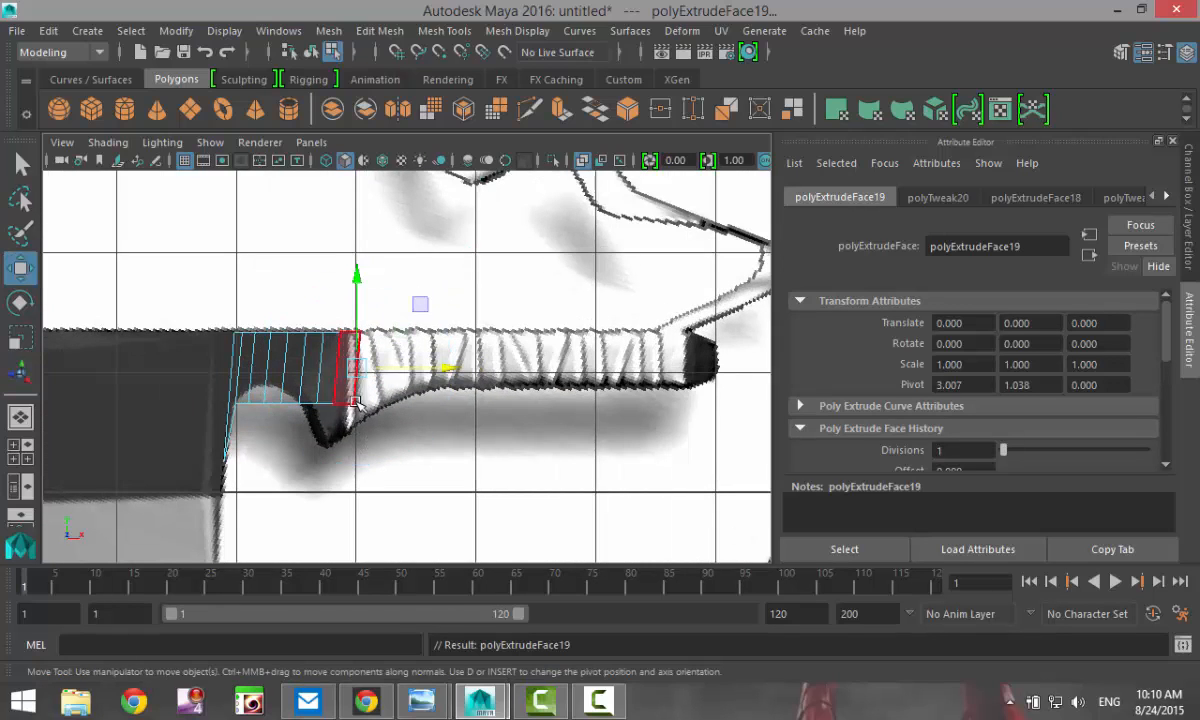
drag(447, 374, 476, 370)
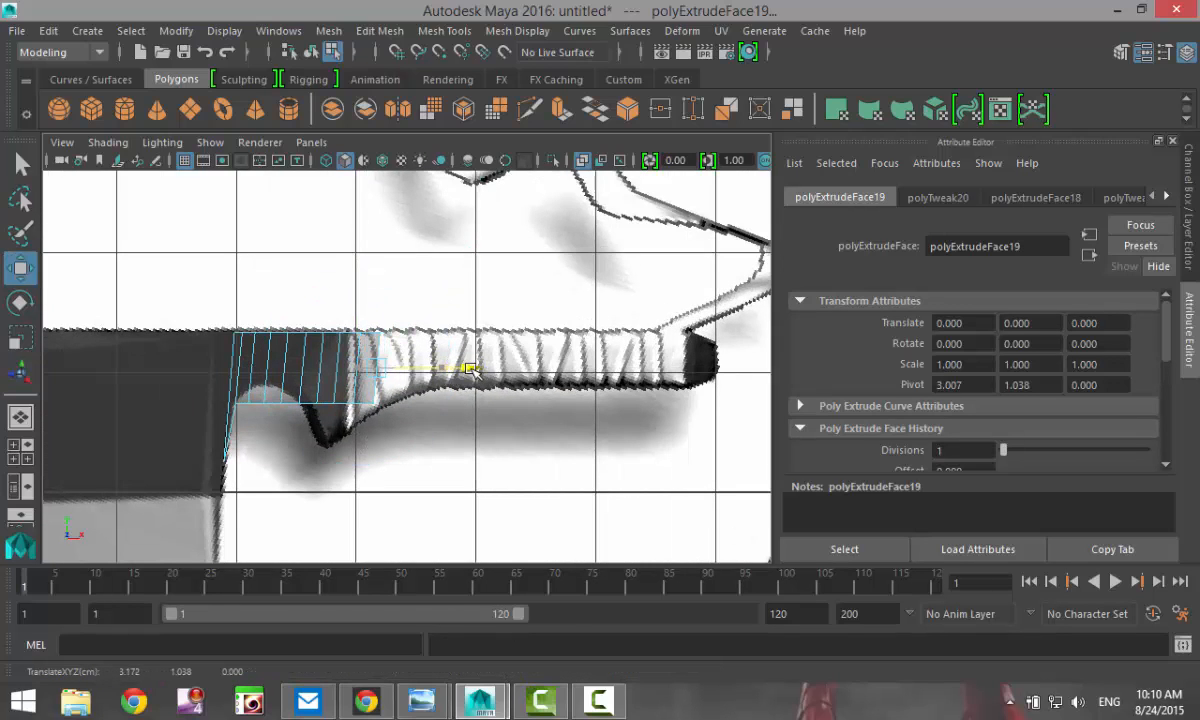
key(ctrl+e)
key(w)
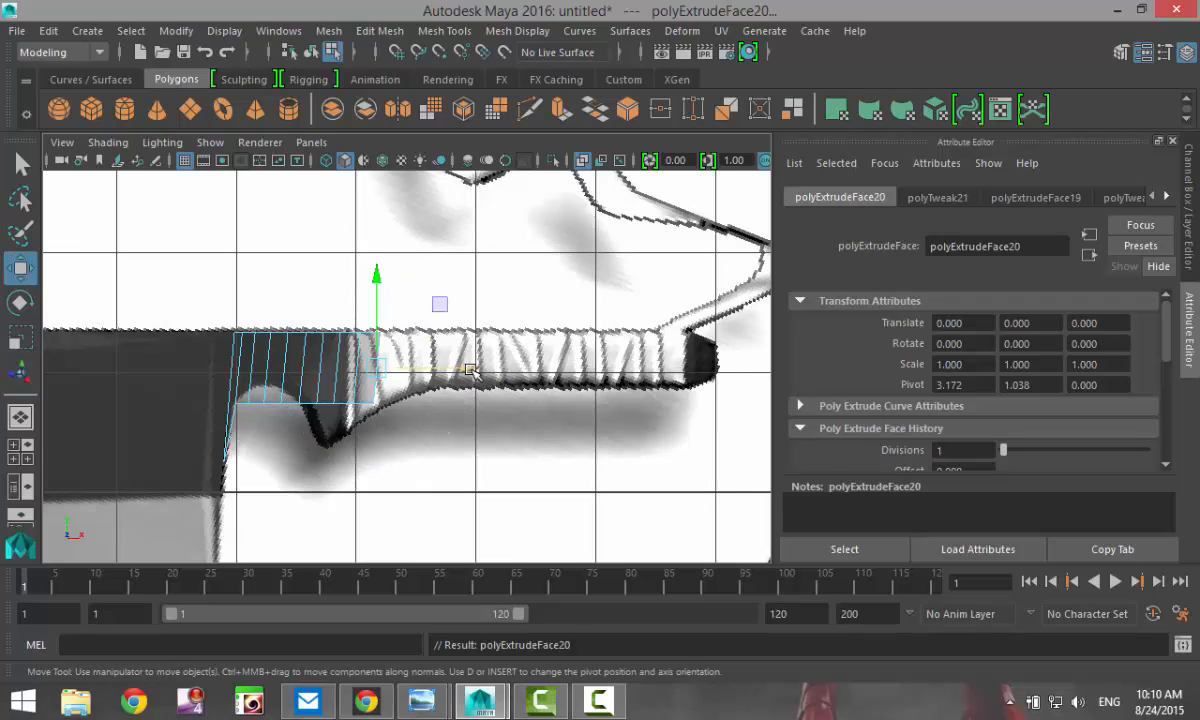
drag(471, 371, 651, 372)
key(ctrl+e)
key(w)
key(ctrl+e)
key(w)
key(ctrl+e)
key(w)
key(ctrl+e)
key(w)
key(ctrl+e)
key(w)
key(ctrl+e)
key(w)
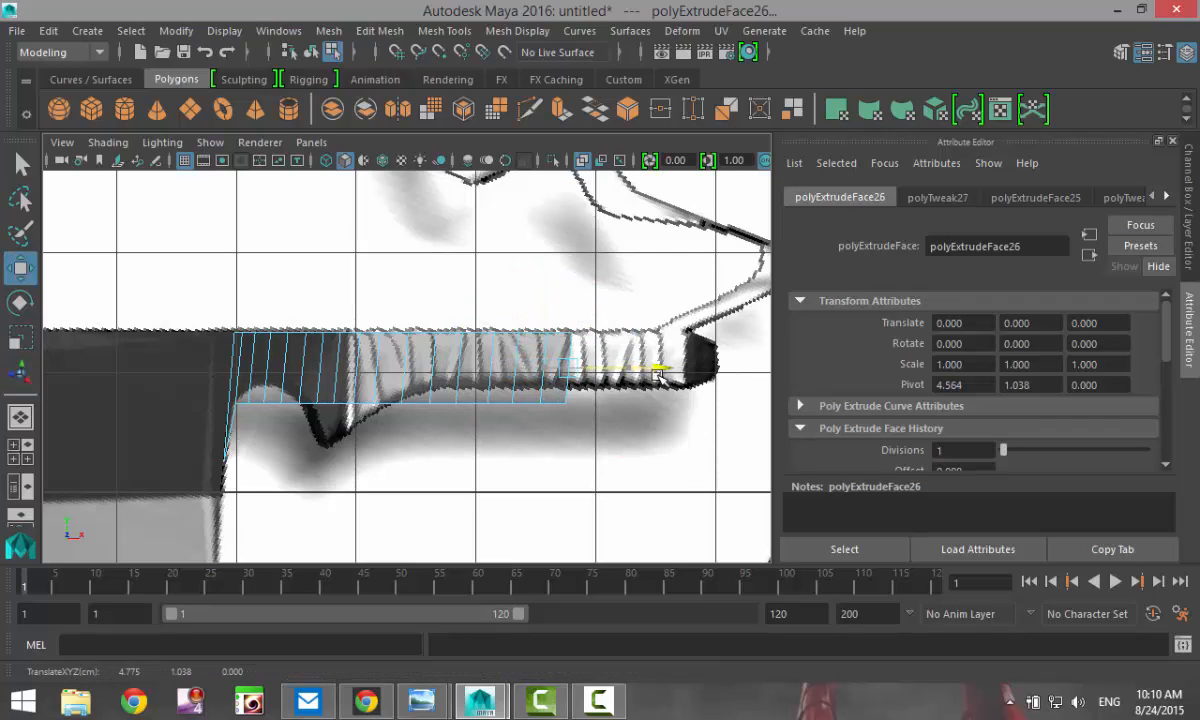
Extrude the end face five more times along X over the rest of the handle, into the drawn black pommel
key(ctrl+e)
key(w)
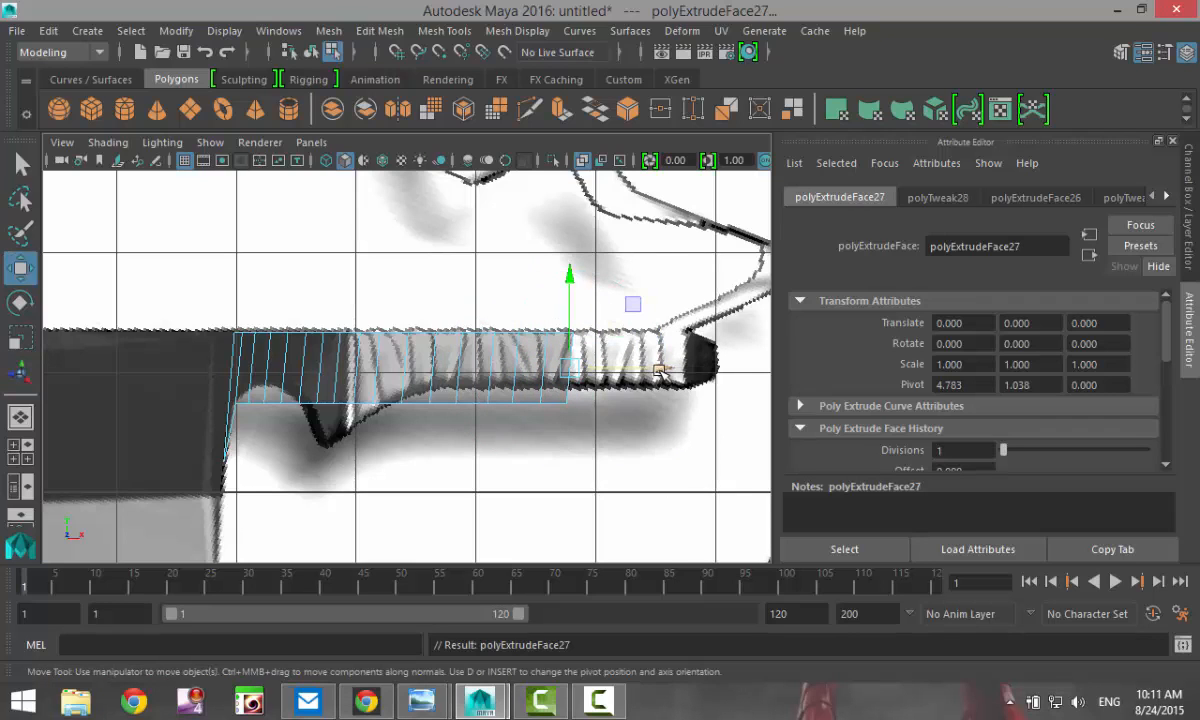
drag(660, 372, 690, 373)
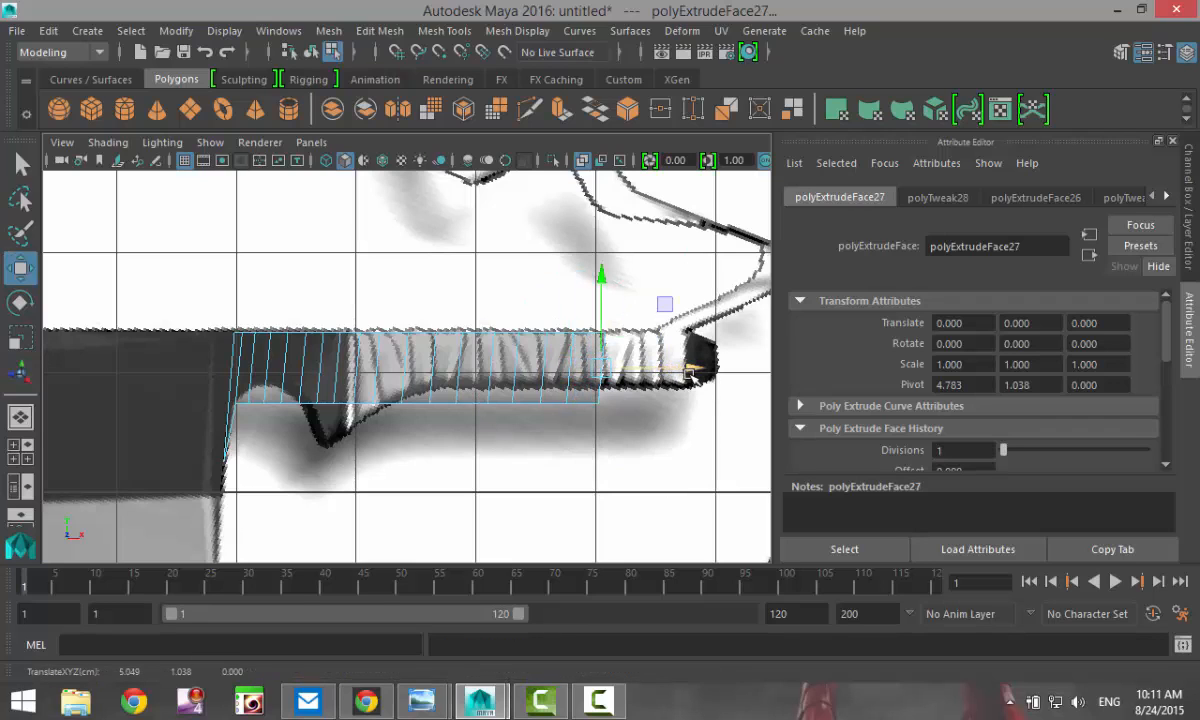
key(ctrl+e)
key(w)
drag(693, 370, 773, 371)
key(ctrl+e)
key(w)
key(ctrl+e)
key(w)
key(ctrl+e)
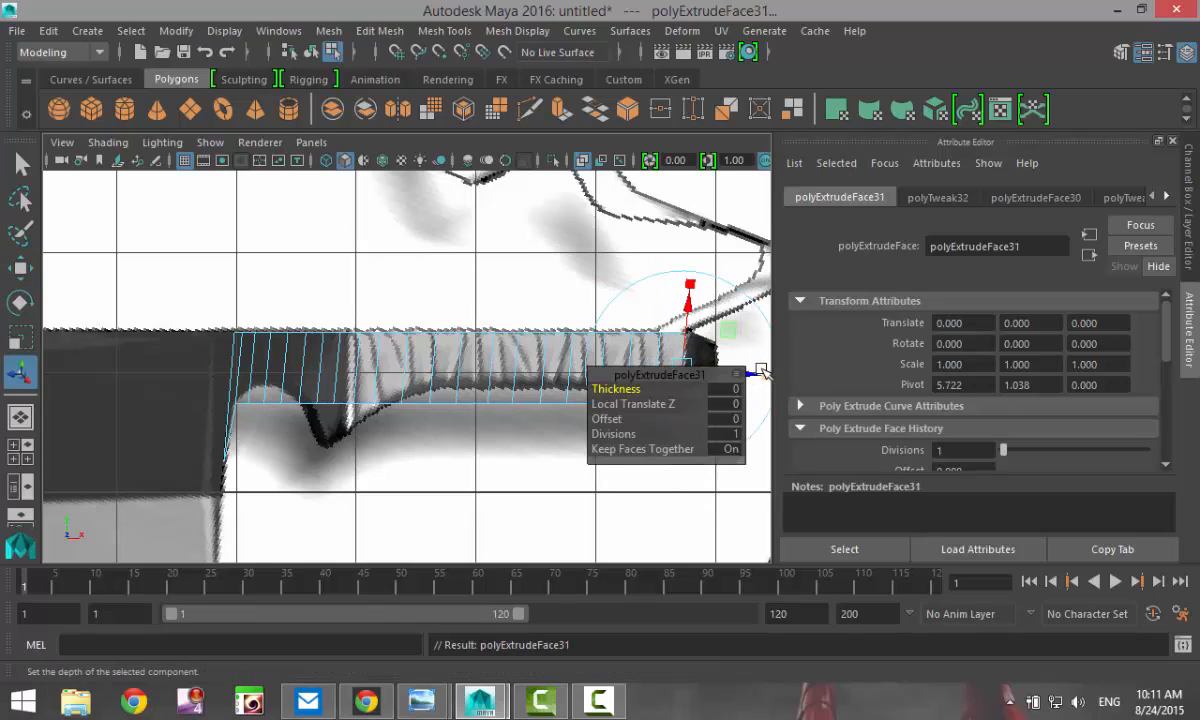
key(w)
drag(763, 372, 786, 372)
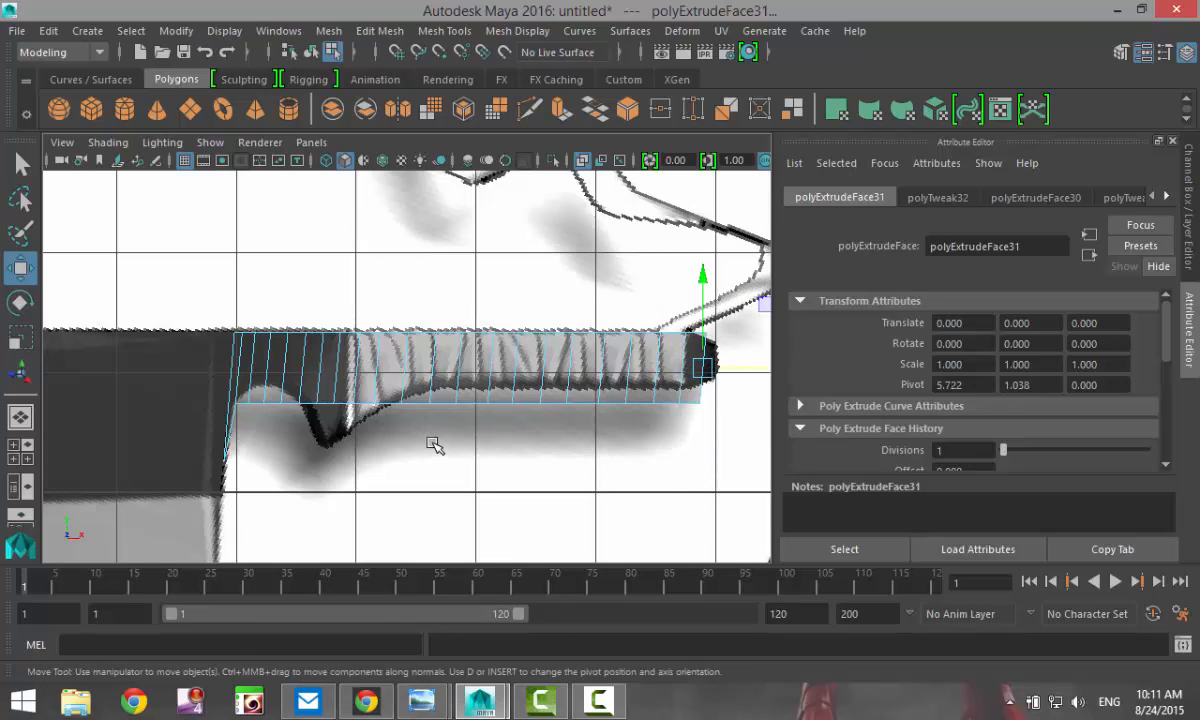
Raise the first three lower vertex pairs of the extruded sections to the drawn guard arch, at about Y 0.860, 0.933 and 0.928
scroll(415, 432, up, 2)
scroll(424, 405, up, 5)
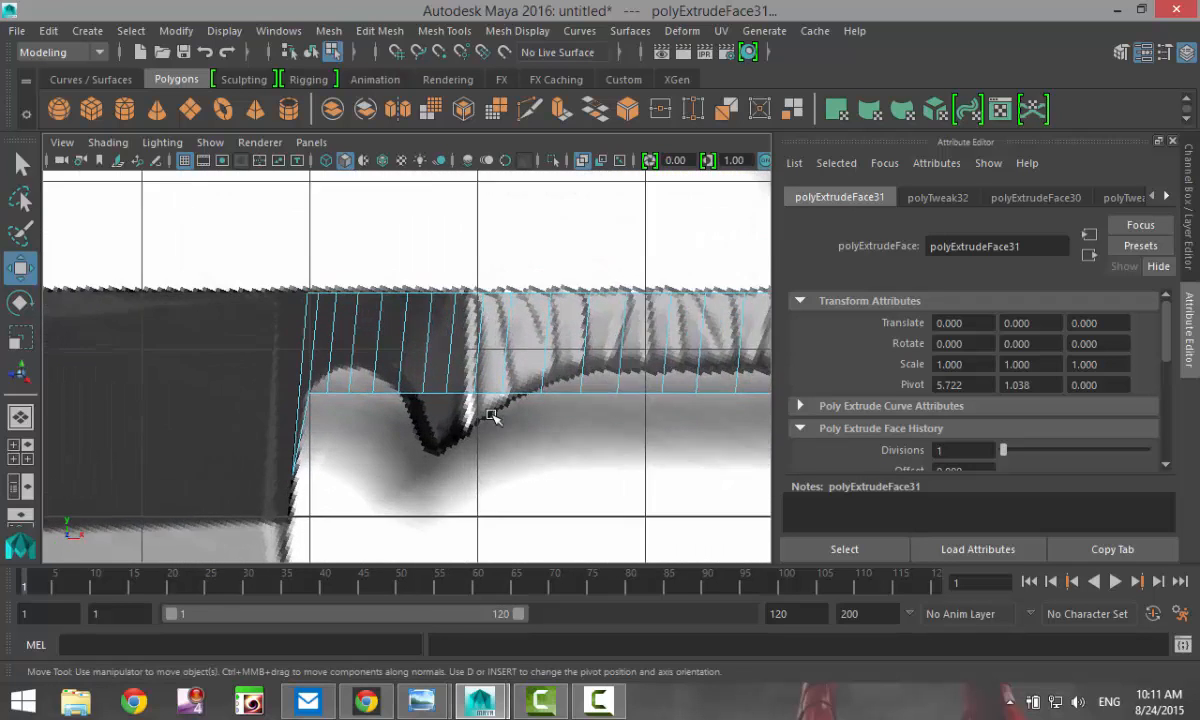
alt+middle_drag(416, 489, 478, 450)
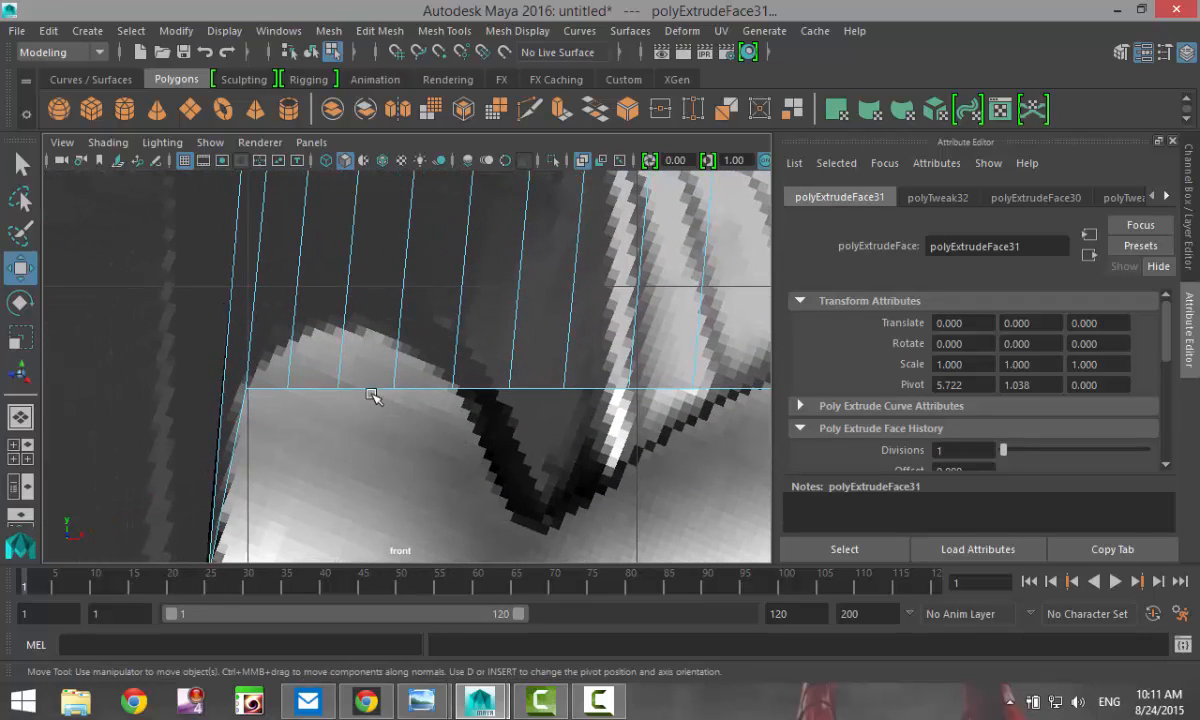
right_drag(356, 165, 301, 184)
drag(270, 378, 306, 443)
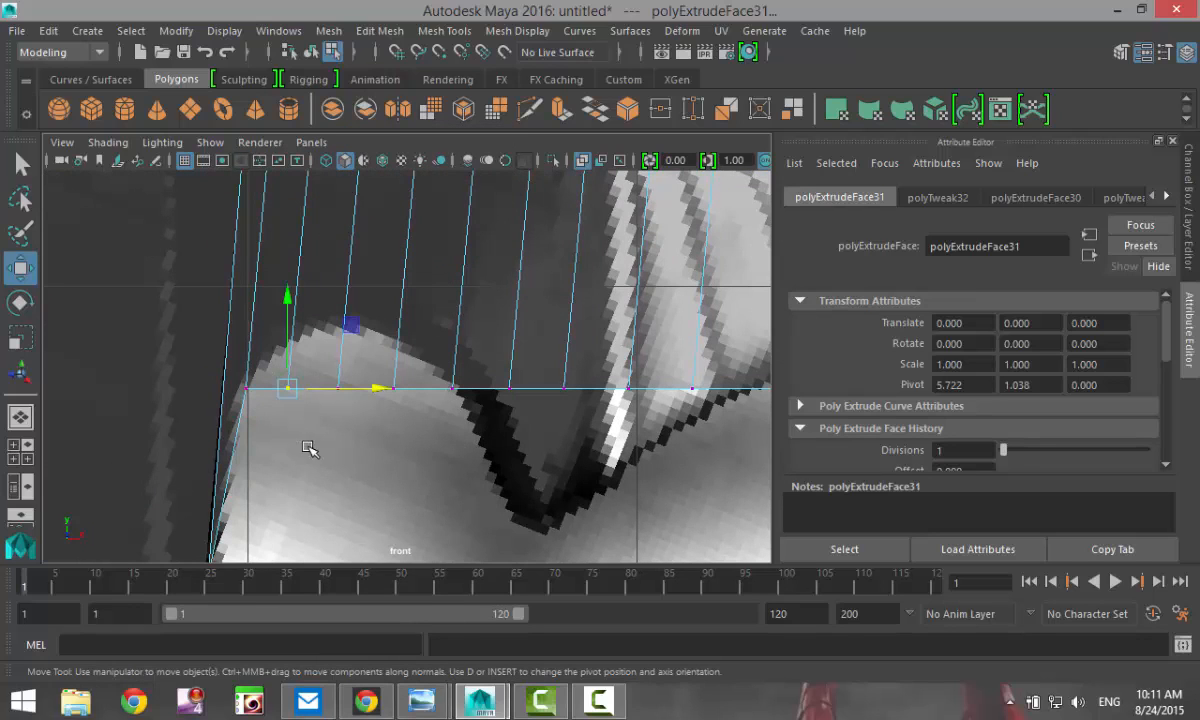
drag(288, 293, 289, 249)
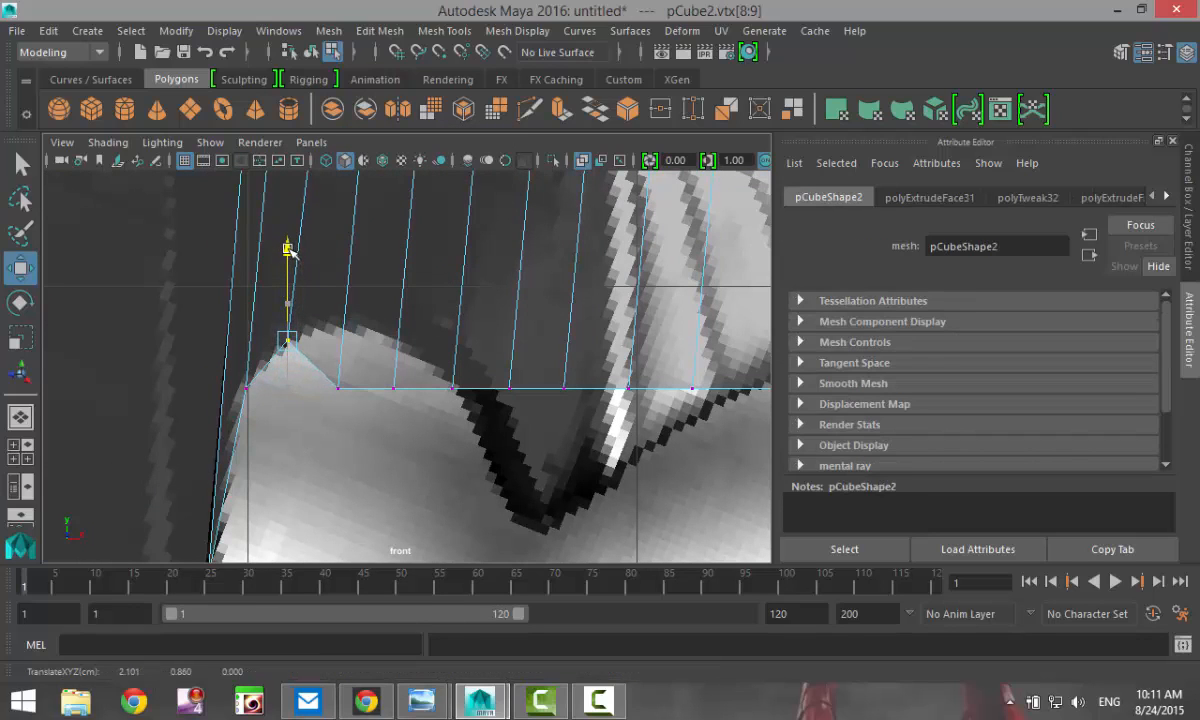
drag(332, 366, 367, 392)
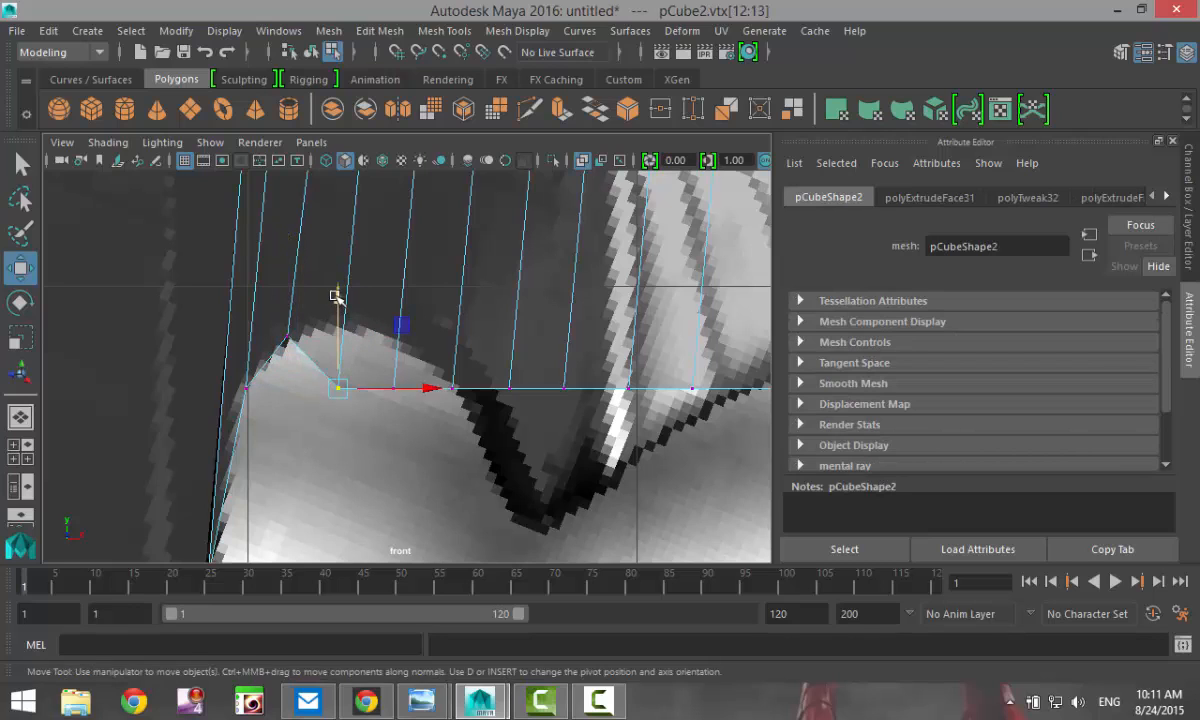
drag(336, 297, 341, 222)
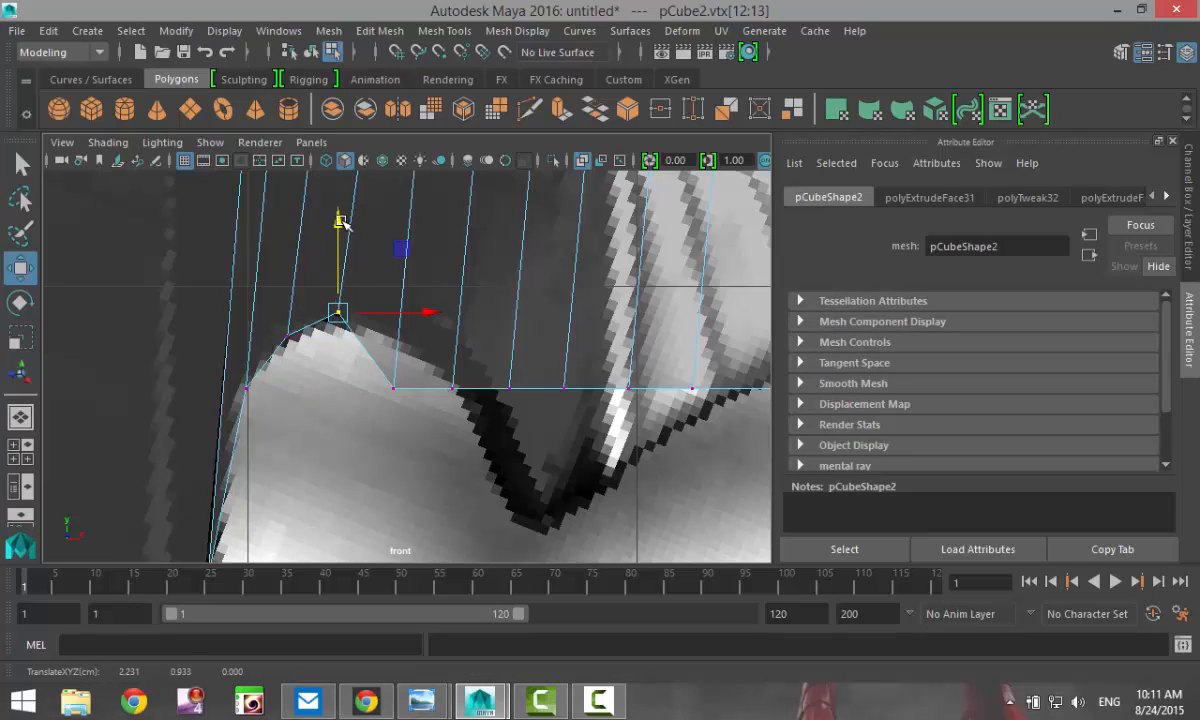
drag(390, 370, 414, 448)
drag(389, 296, 396, 219)
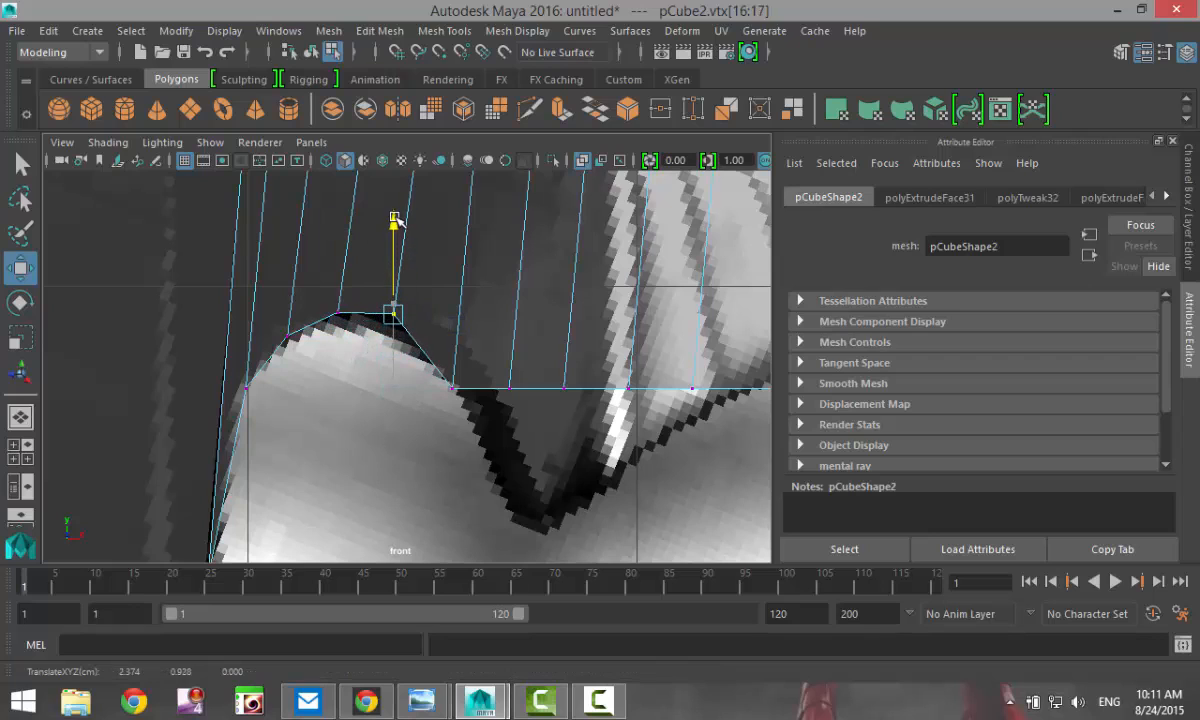
Fit the next three lower vertex pairs to the arch's descending side and the drawn guard's pointed tip
click(445, 379)
drag(449, 292, 451, 255)
drag(498, 369, 526, 433)
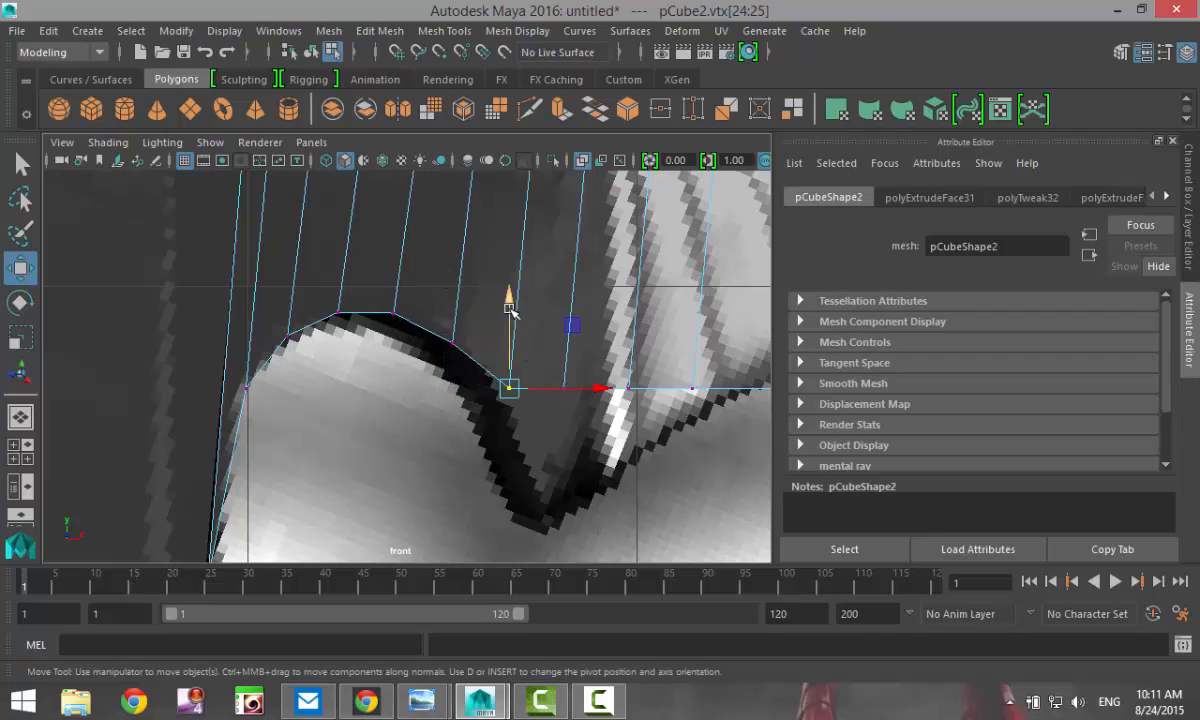
drag(511, 306, 580, 412)
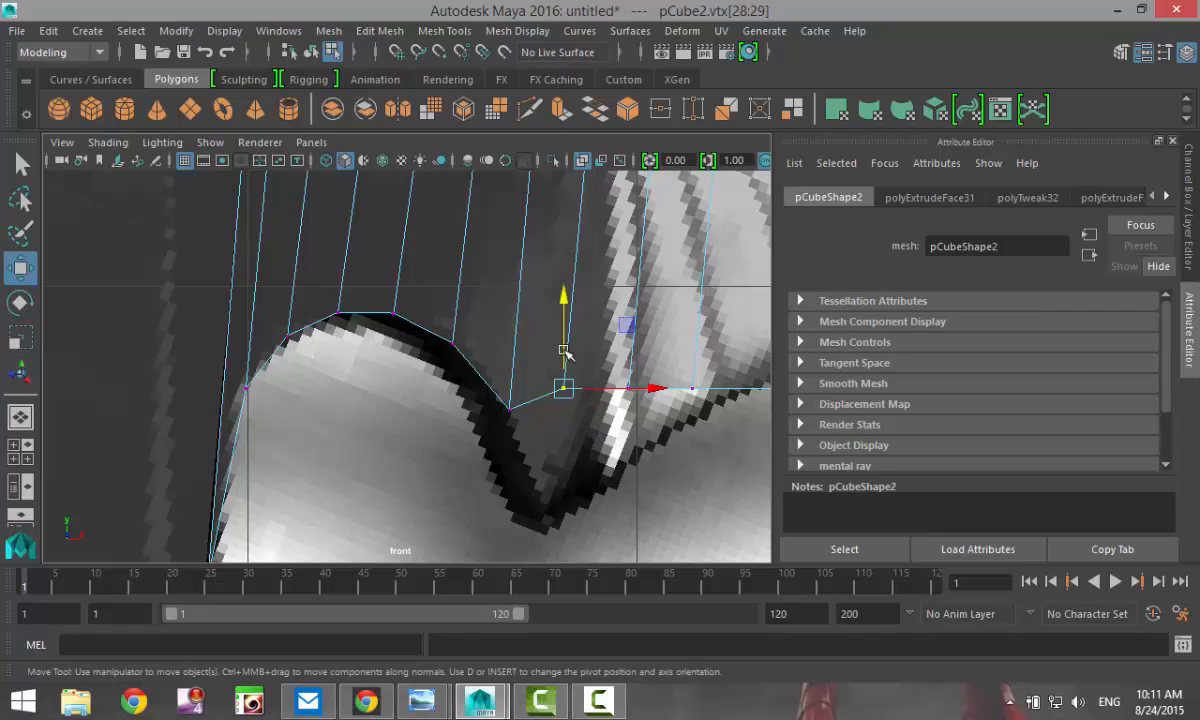
drag(566, 296, 561, 438)
drag(660, 529, 643, 530)
Fit the three lower vertex pairs behind the guard tip to the drawn underside, at about X 2.982, Y 0.556; X 3.163, Y 0.682; X 3.378, Y 0.776
alt+middle_drag(620, 477, 406, 492)
click(430, 405)
drag(430, 405, 435, 480)
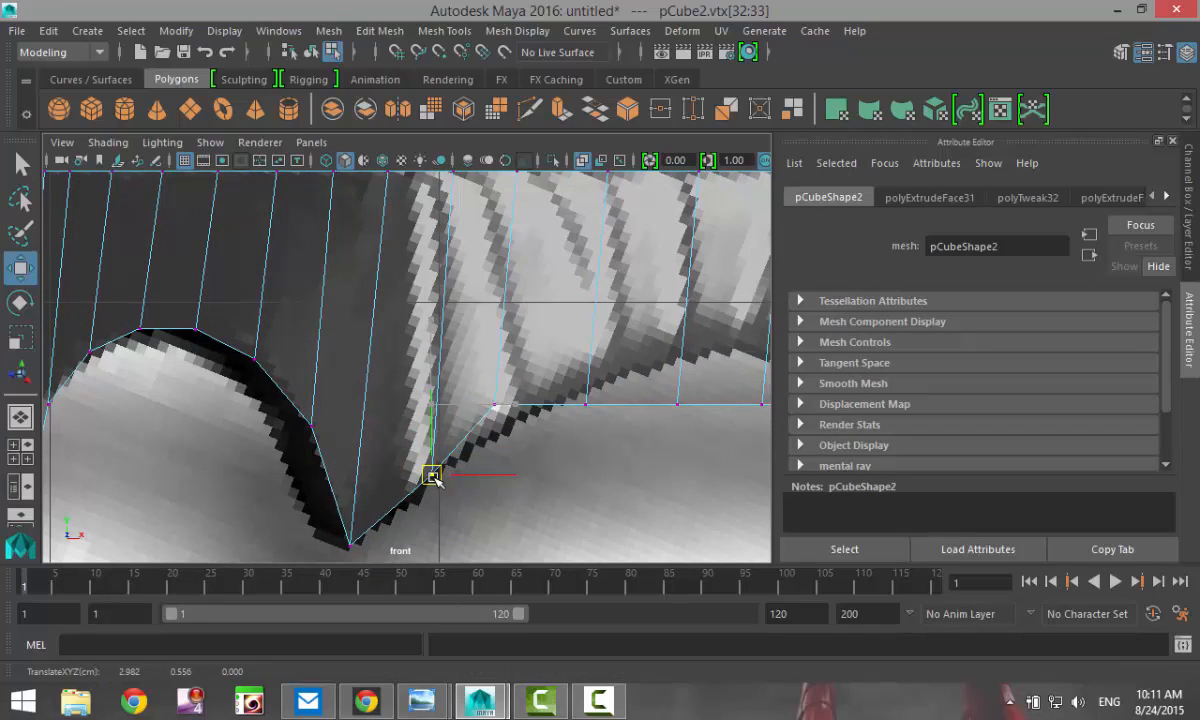
click(493, 412)
drag(495, 413, 506, 431)
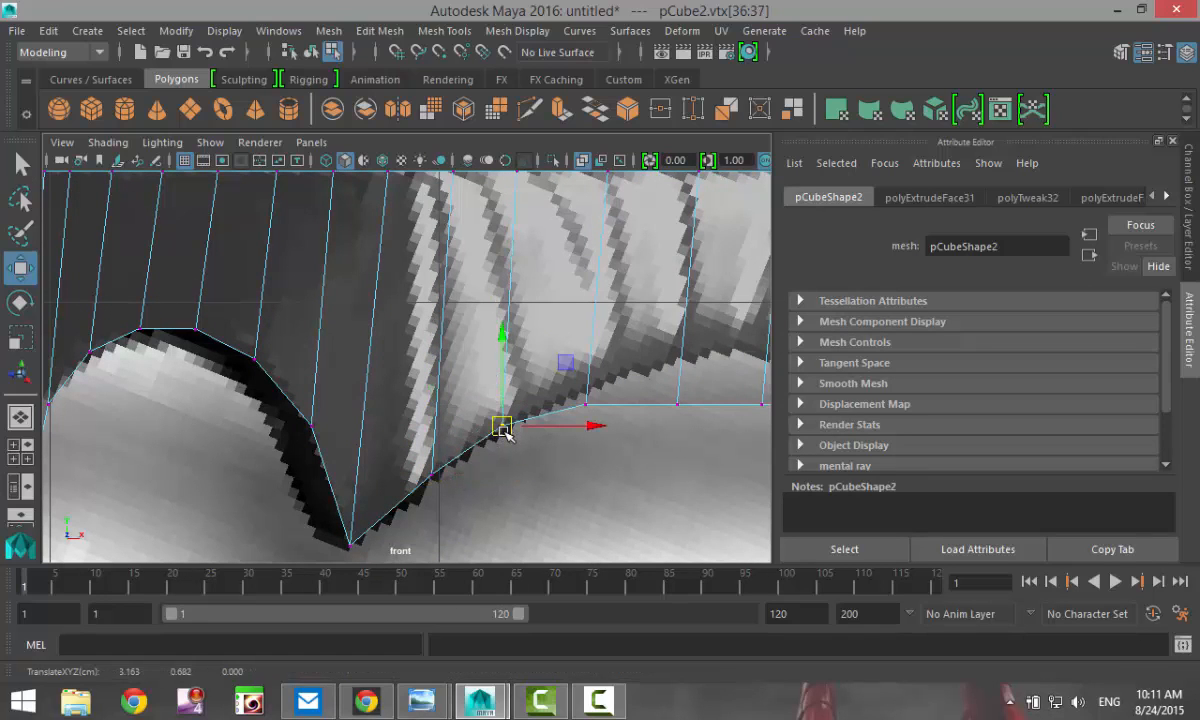
alt+middle_drag(582, 463, 415, 437)
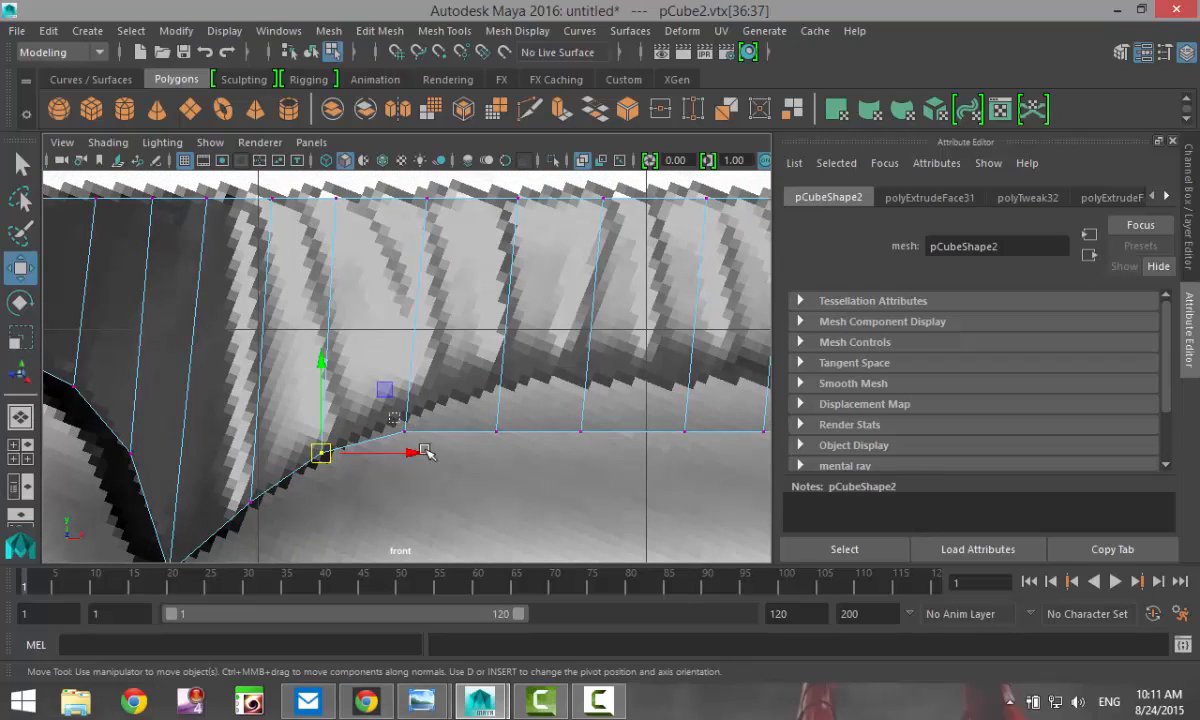
click(404, 430)
drag(404, 430, 404, 416)
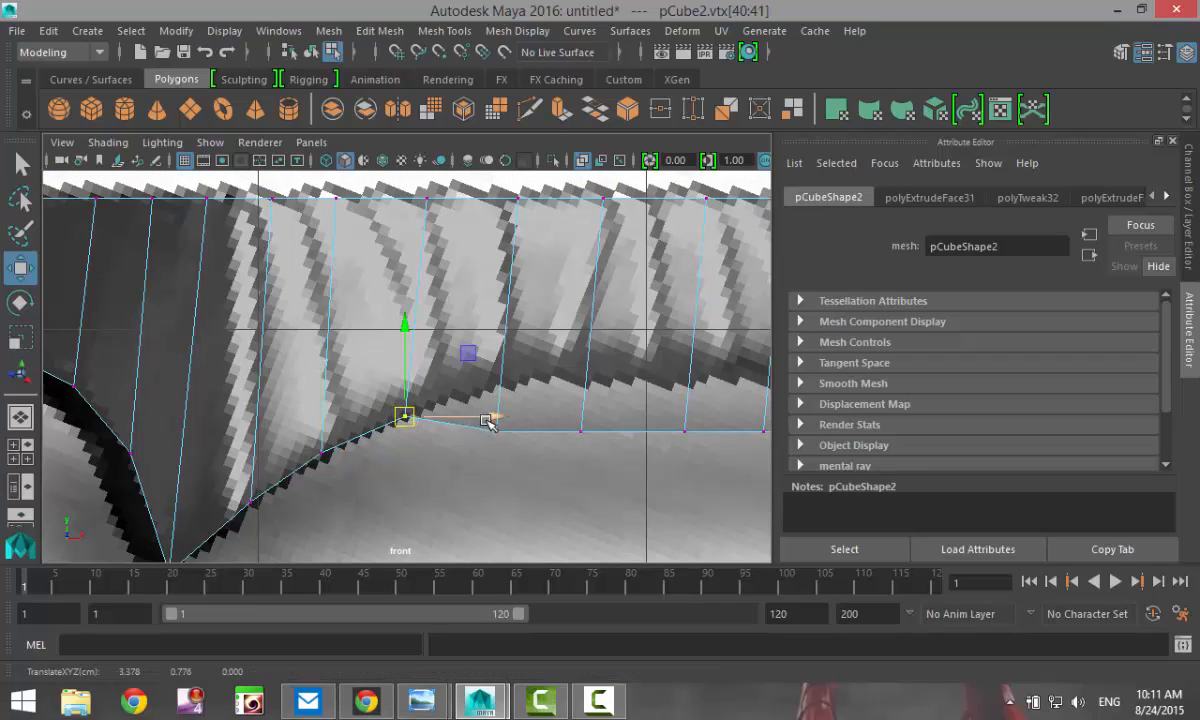
Raise the following two lower vertex pairs to the handle's drawn lower edge, the second to about X 3.832, Y 0.877
drag(487, 420, 500, 452)
key(ctrl+z)
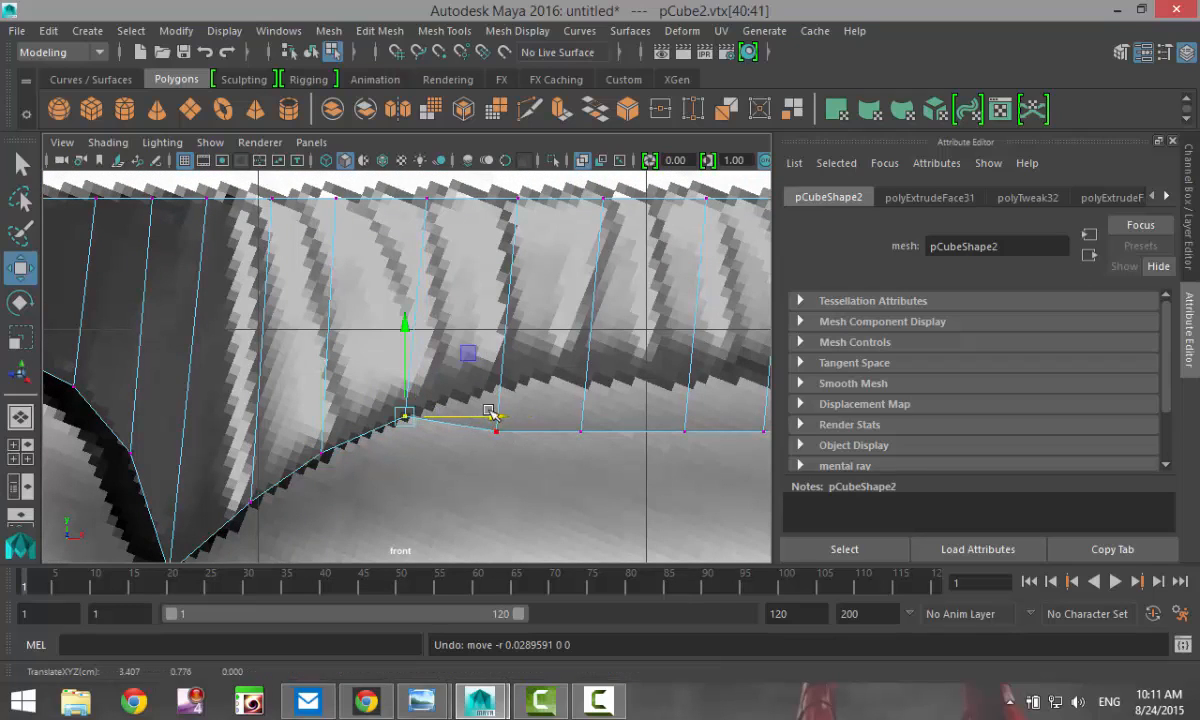
click(496, 429)
drag(501, 328, 501, 284)
drag(569, 413, 598, 480)
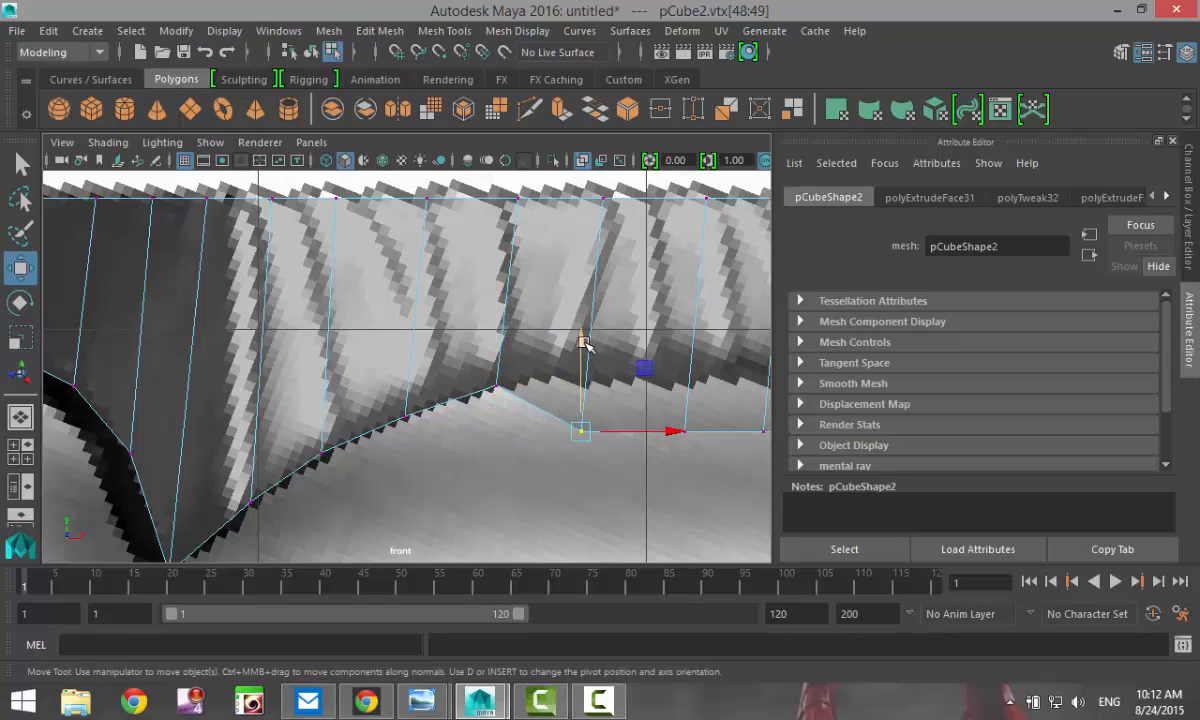
drag(584, 343, 597, 290)
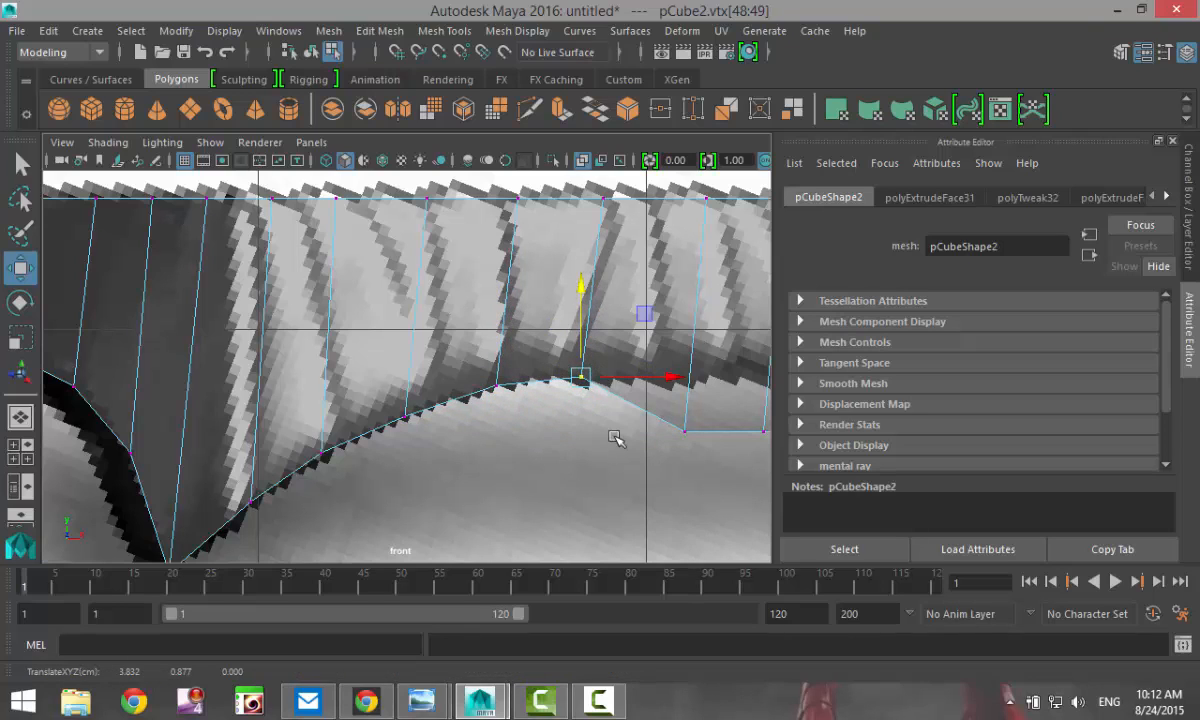
scroll(614, 437, down, 10)
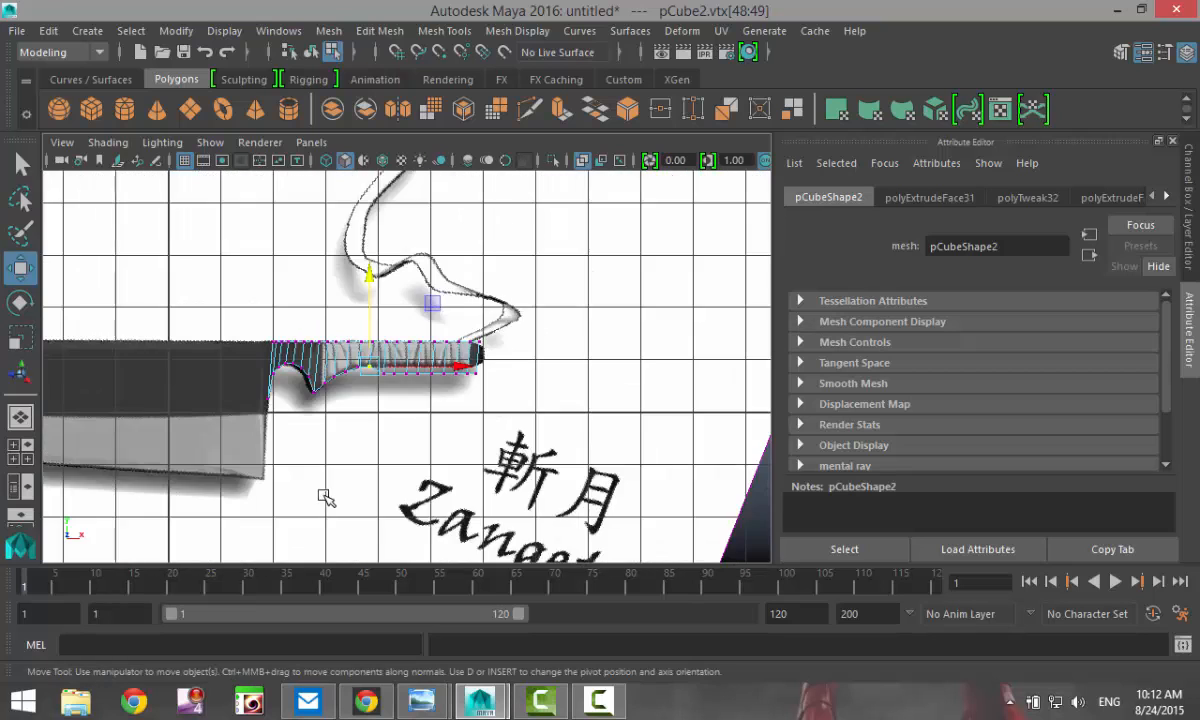
Raise all remaining lower vertices along the handle together to its drawn lower edge, at about Y 0.873
scroll(330, 492, up, 8)
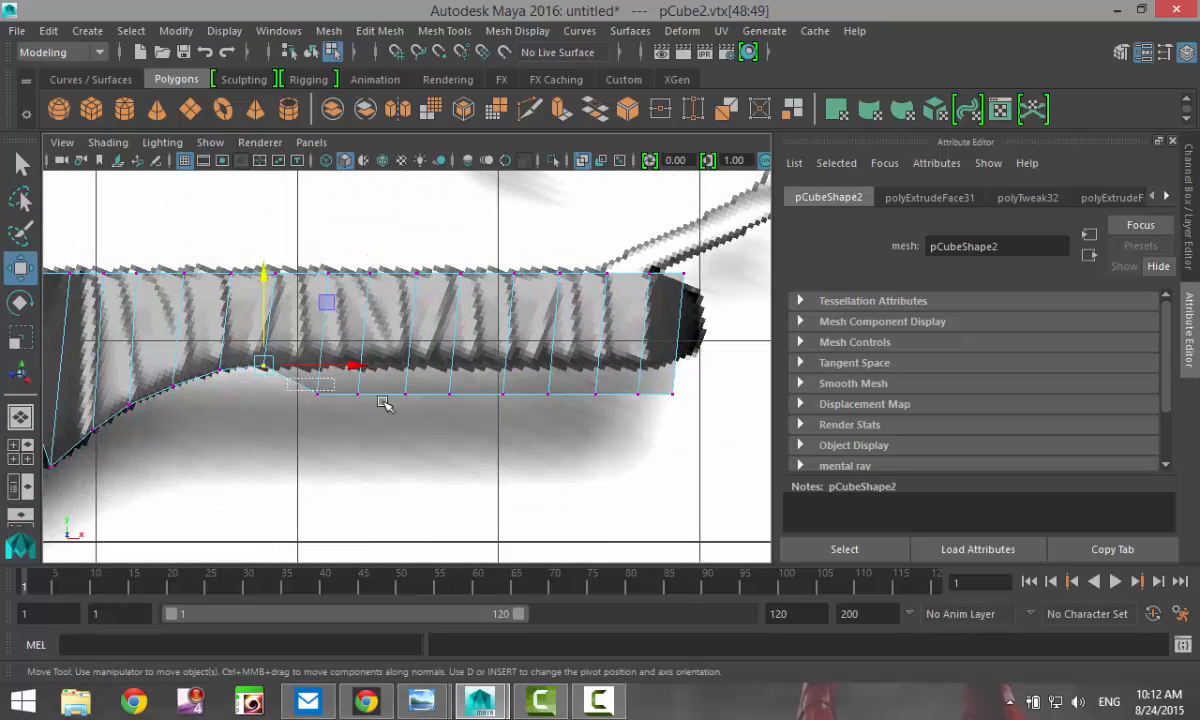
drag(383, 402, 676, 478)
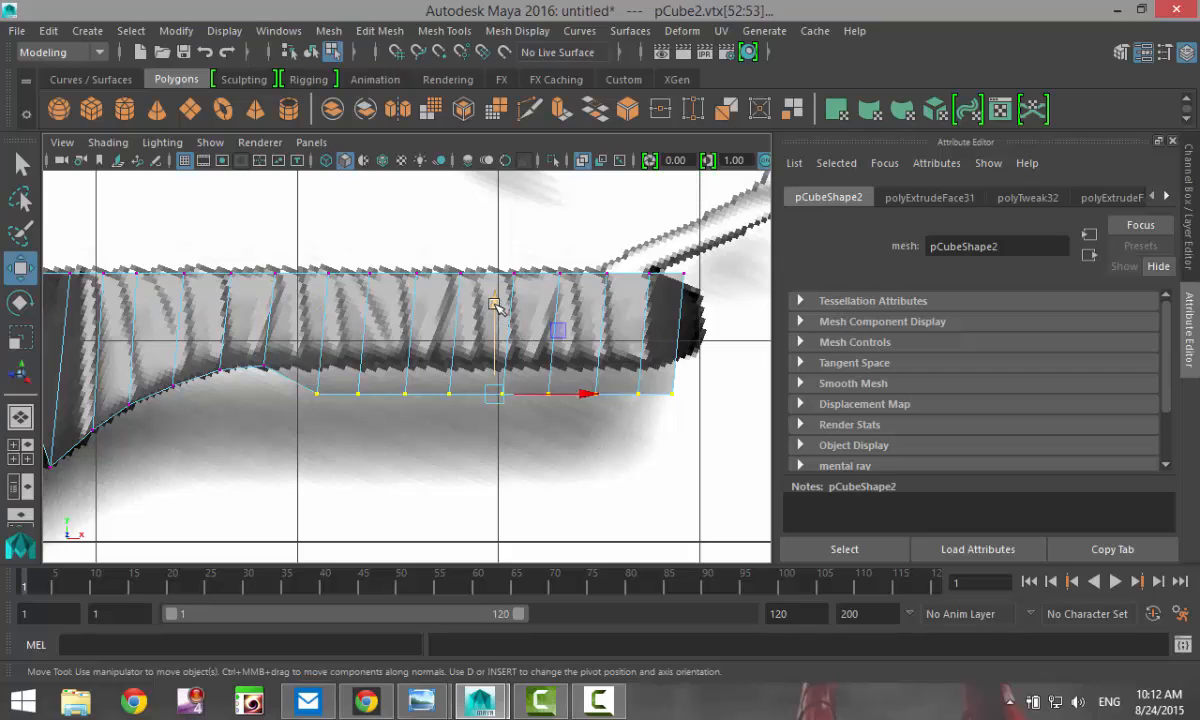
drag(493, 303, 497, 278)
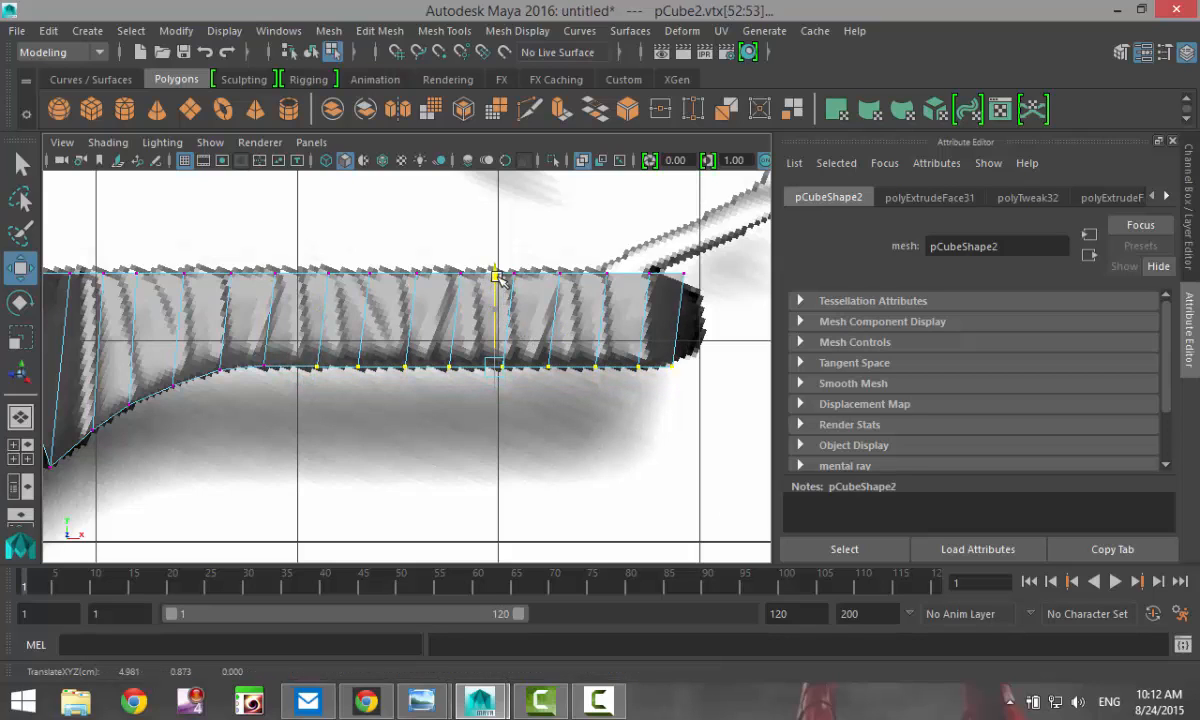
Fit the handle's end vertices to the drawn rounded pommel, lowering the upper pair to about Y 1.278 and adjusting the lower pair
drag(640, 245, 698, 290)
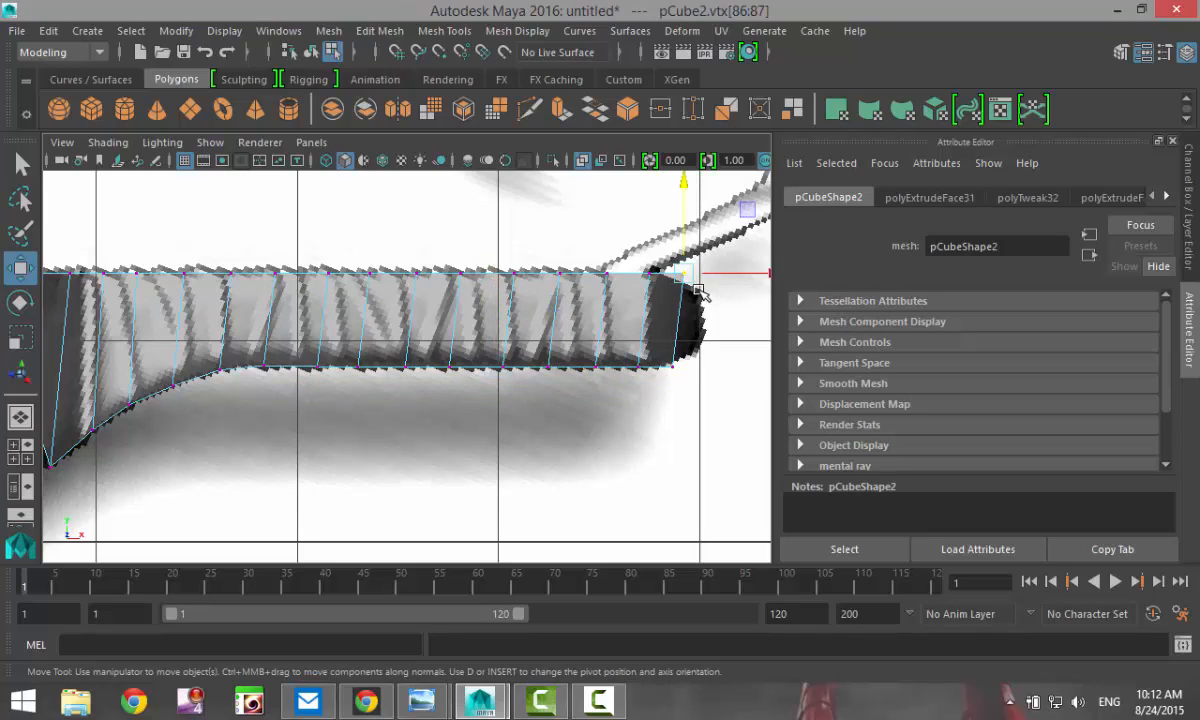
drag(686, 185, 681, 197)
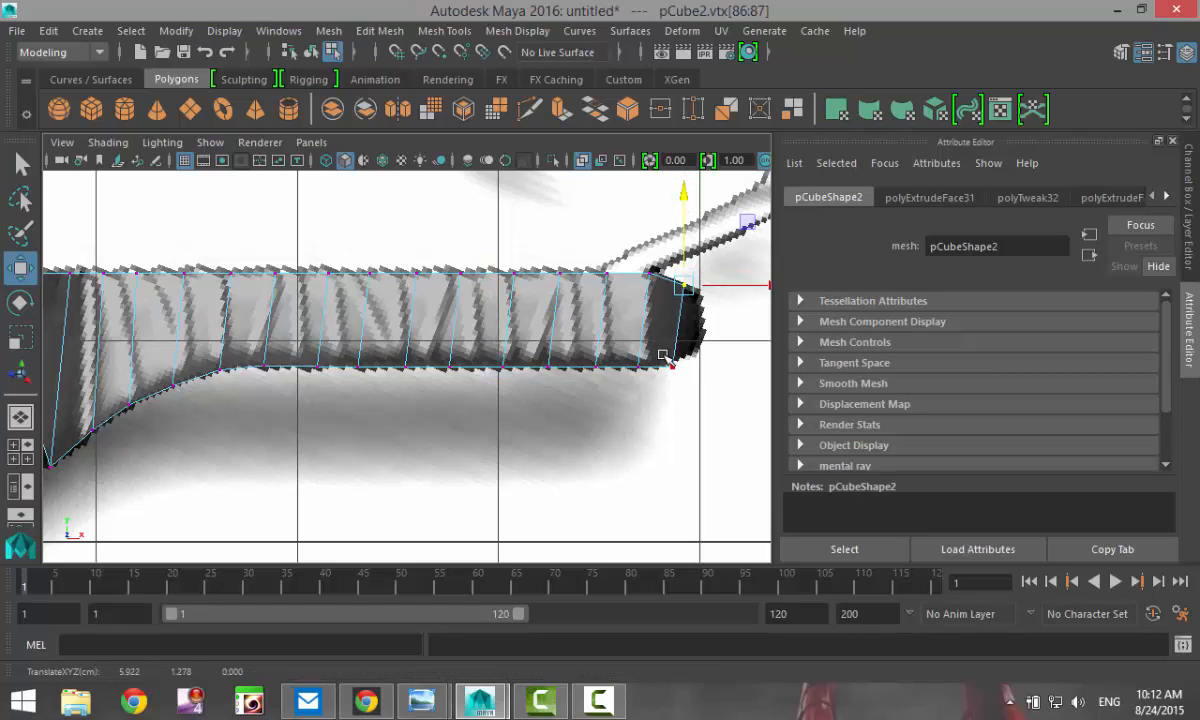
mouse_move(665, 357)
mouse_down()
mouse_move(678, 380)
mouse_move(675, 367)
mouse_up()
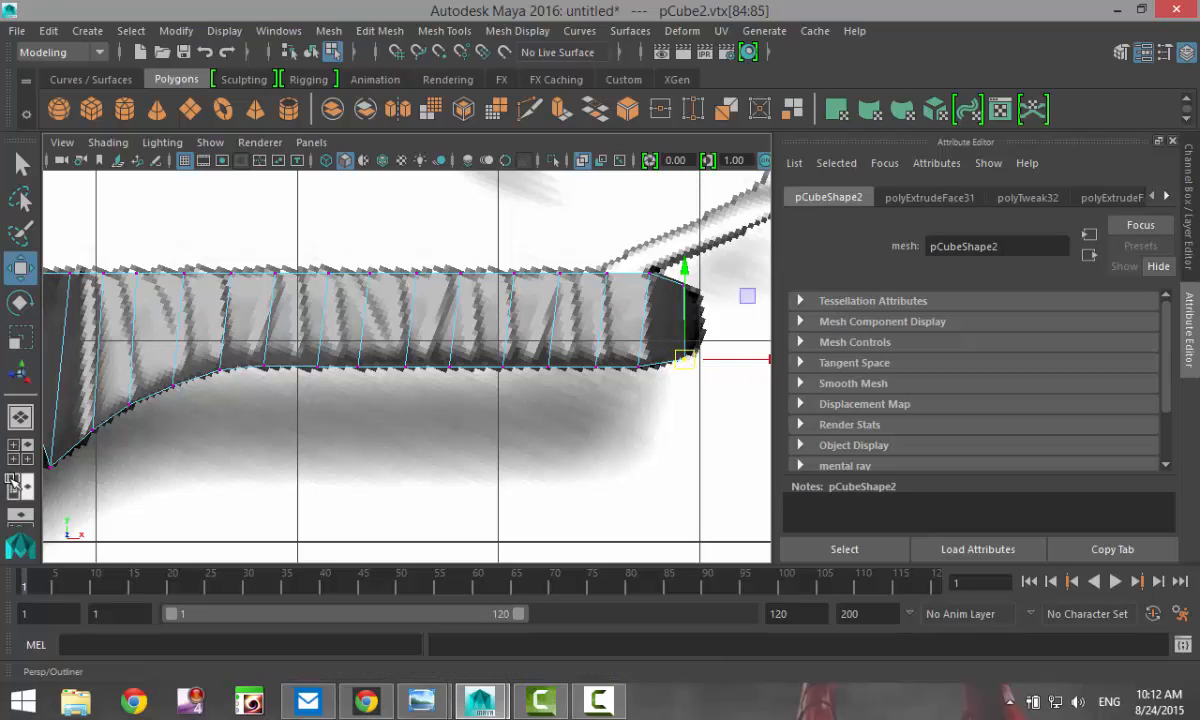
Extrude the handle's end face in the perspective view and move it outward along X to about 5.987
click(23, 450)
key(space)
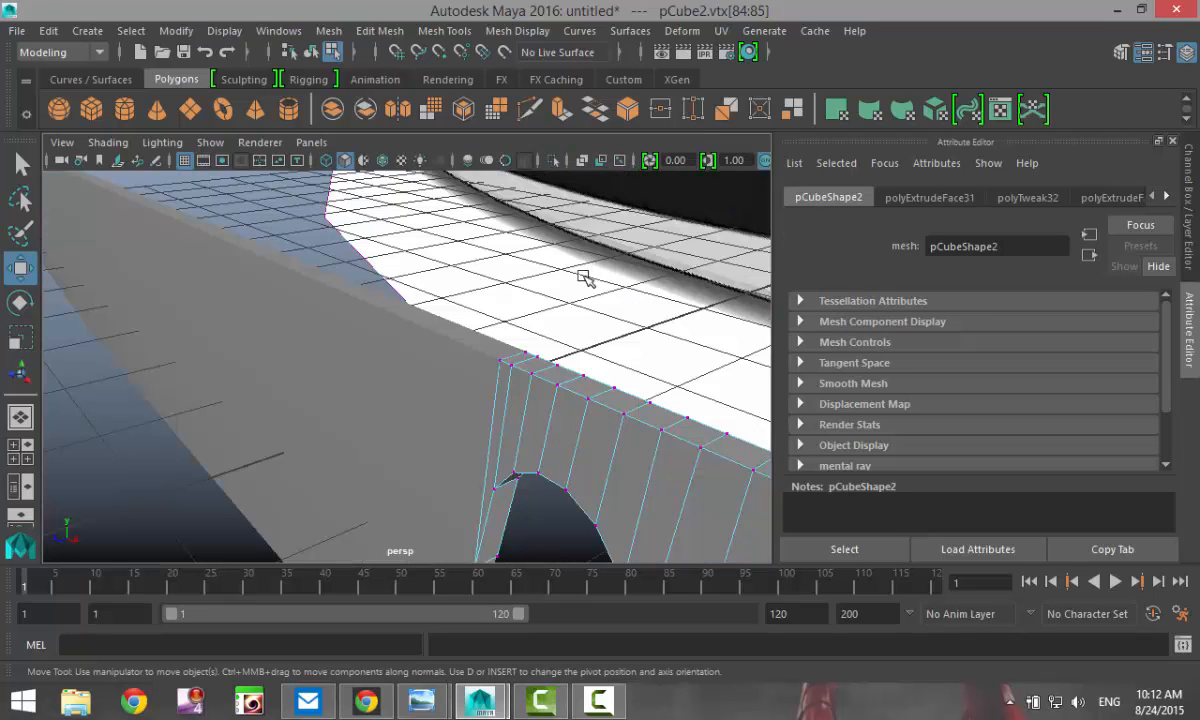
scroll(585, 282, down, 3)
alt+drag(513, 396, 179, 271)
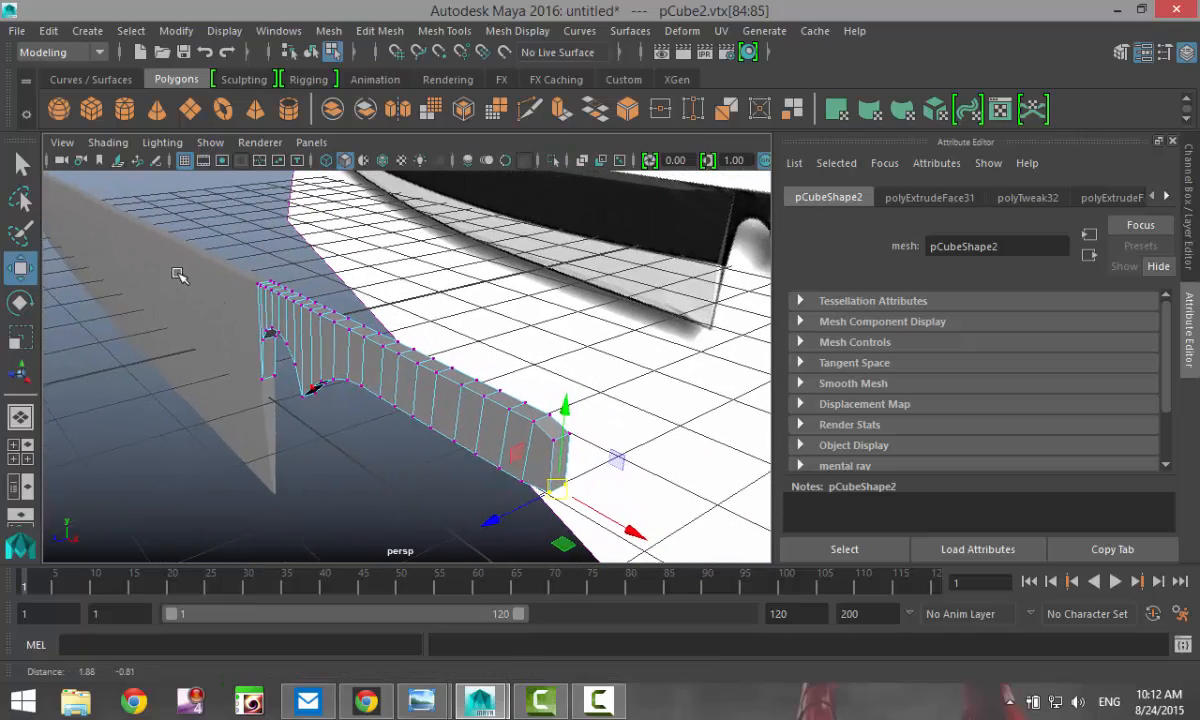
scroll(528, 488, up, 4)
alt+middle_drag(513, 467, 358, 425)
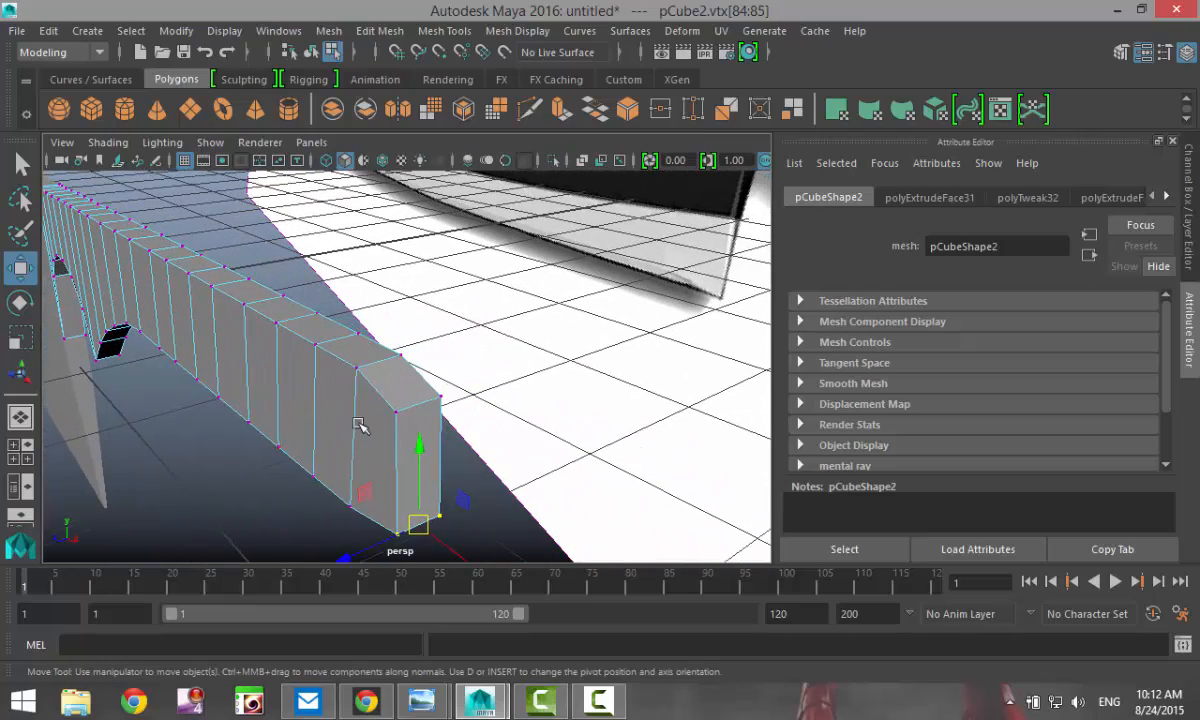
right_drag(433, 425, 423, 209)
click(433, 466)
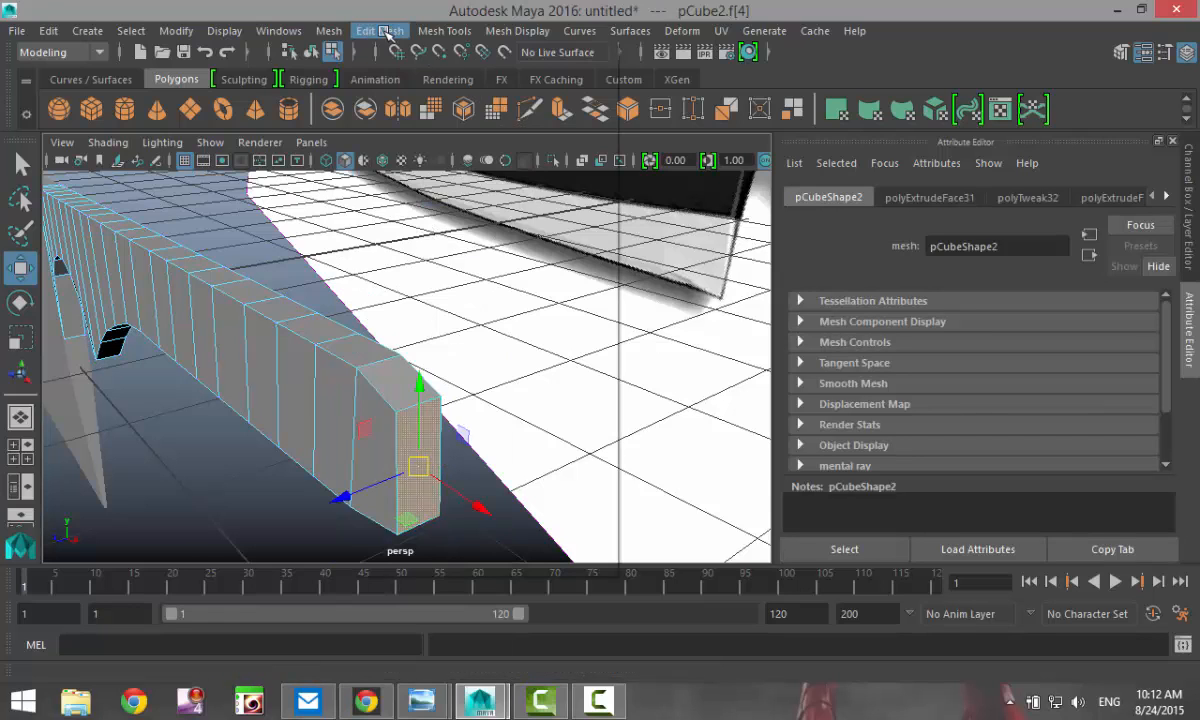
click(380, 30)
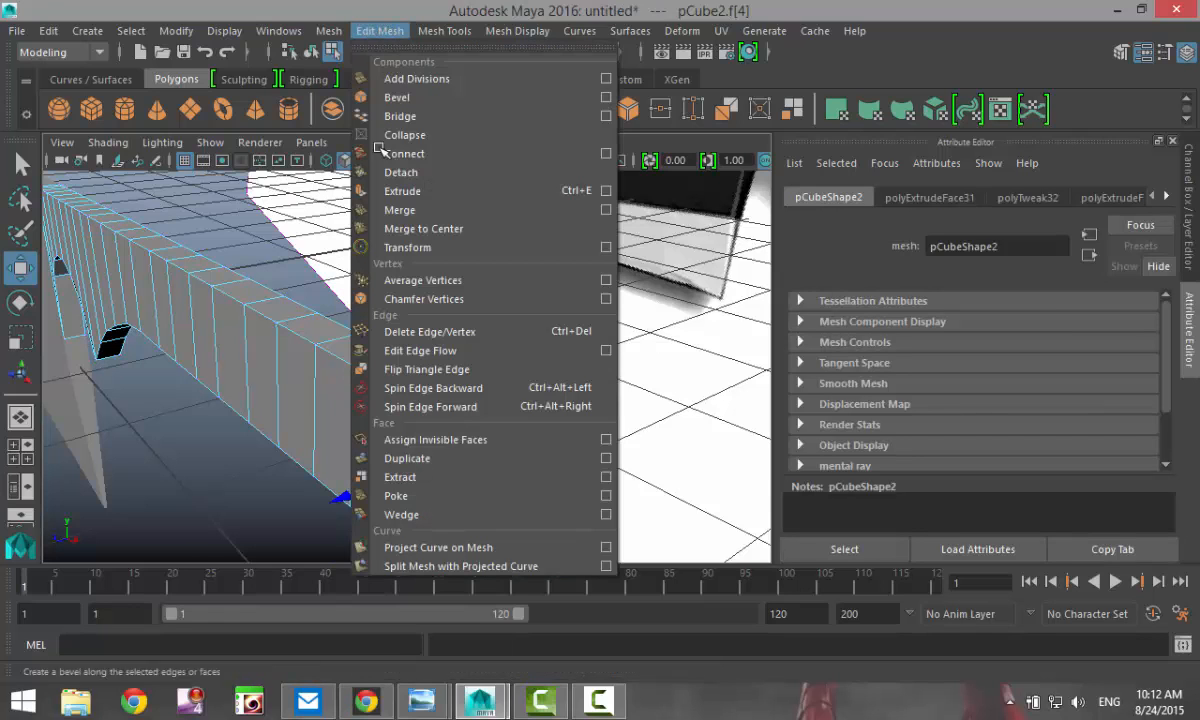
click(442, 191)
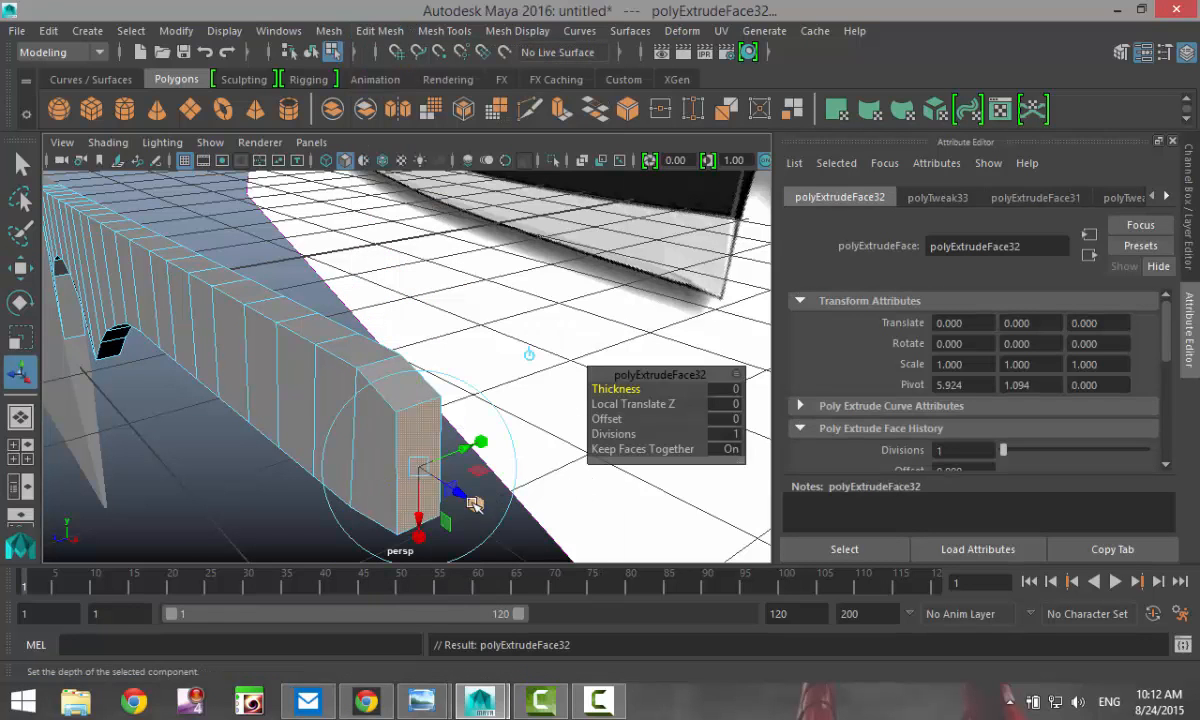
key(w)
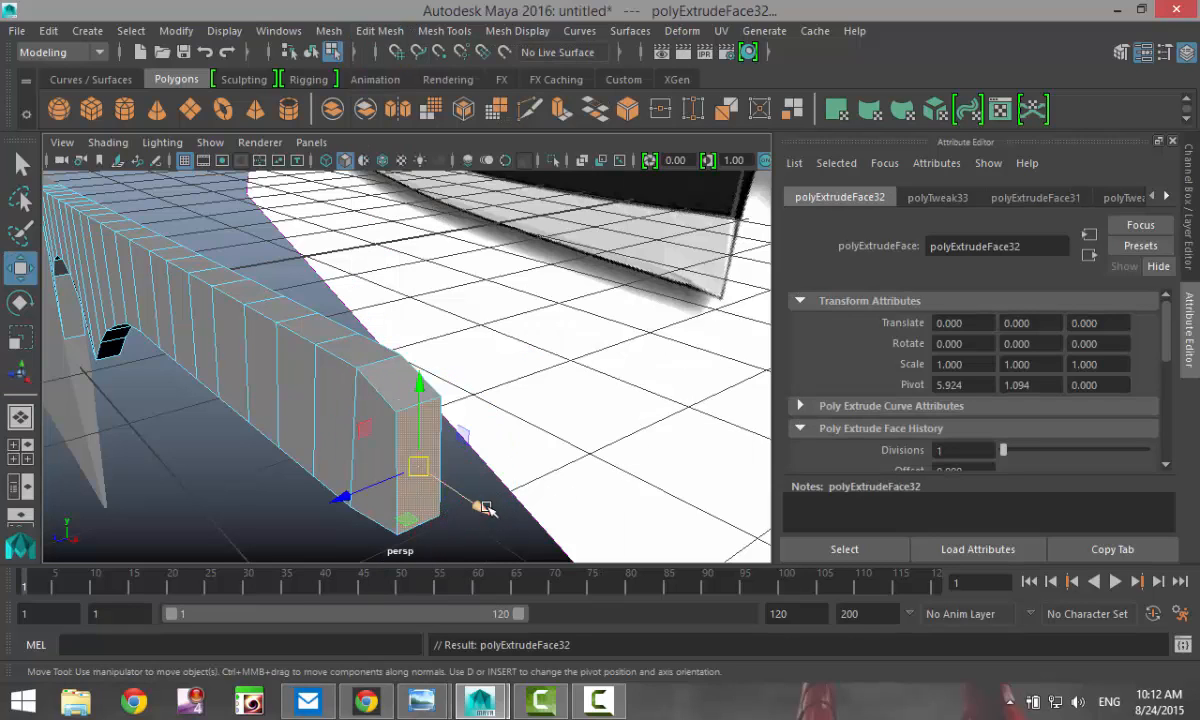
drag(483, 506, 497, 530)
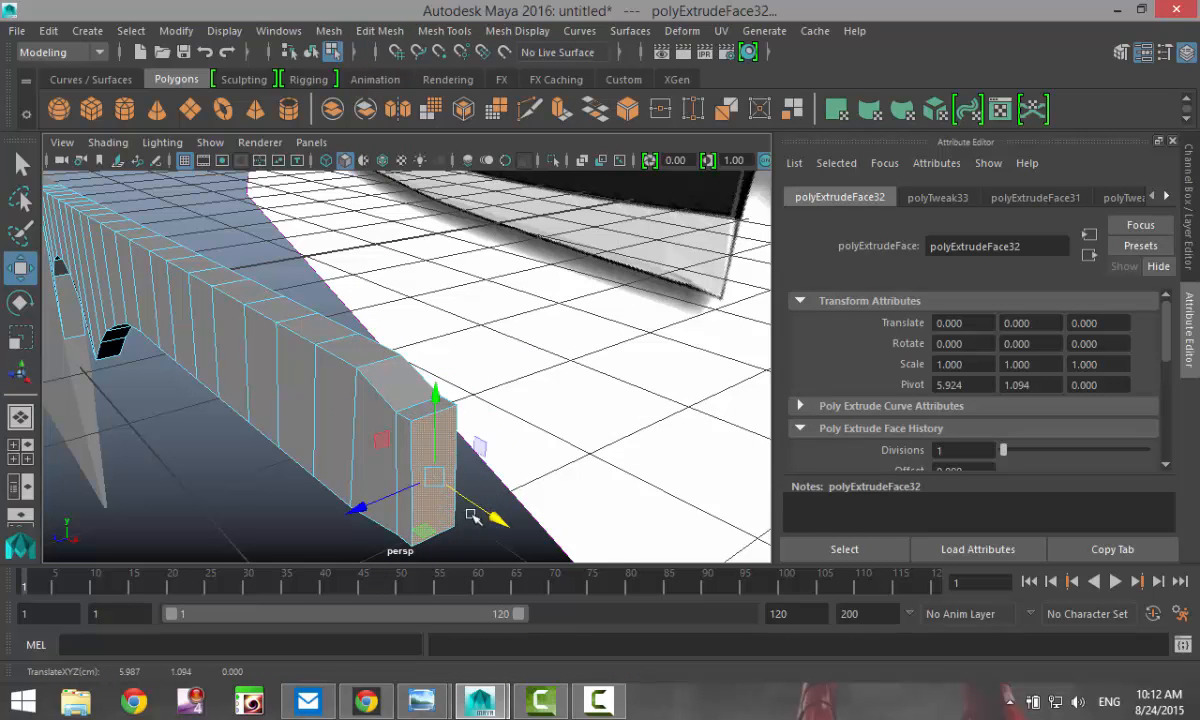
Scale the extruded end face uniformly to about 0.695 to taper the pommel, and clear the selection
key(r)
drag(436, 477, 418, 478)
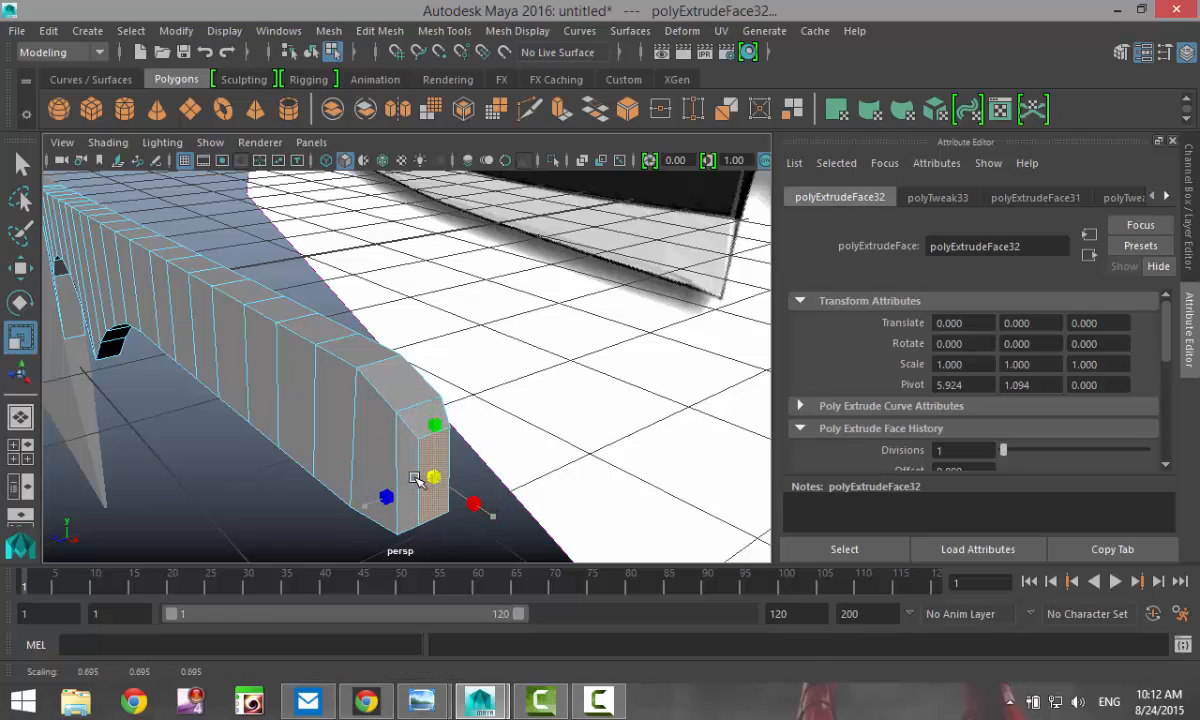
click(557, 455)
Examine the shape of the guard, handle and tapered pommel from several angles in the perspective view
alt+drag(557, 455, 549, 479)
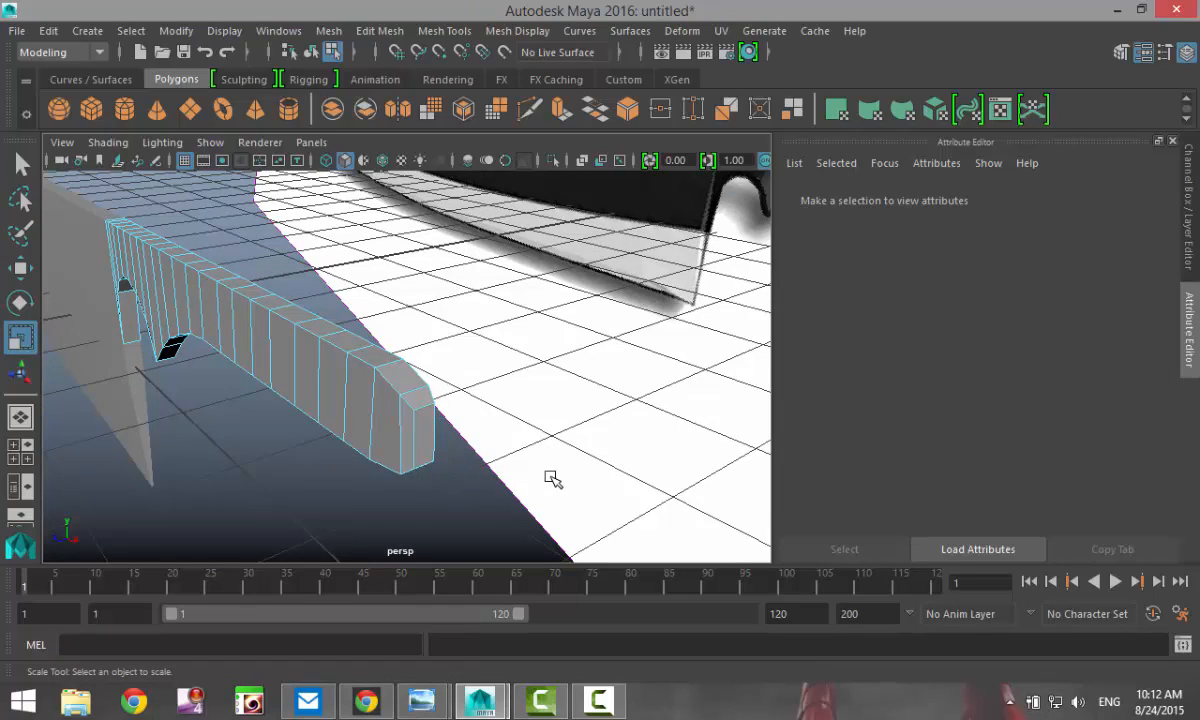
mouse_move(350, 493)
alt+mouse_down()
mouse_move(469, 501)
mouse_move(415, 509)
mouse_move(611, 501)
mouse_move(404, 520)
mouse_move(363, 484)
alt+mouse_up()
alt+drag(360, 482, 359, 486)
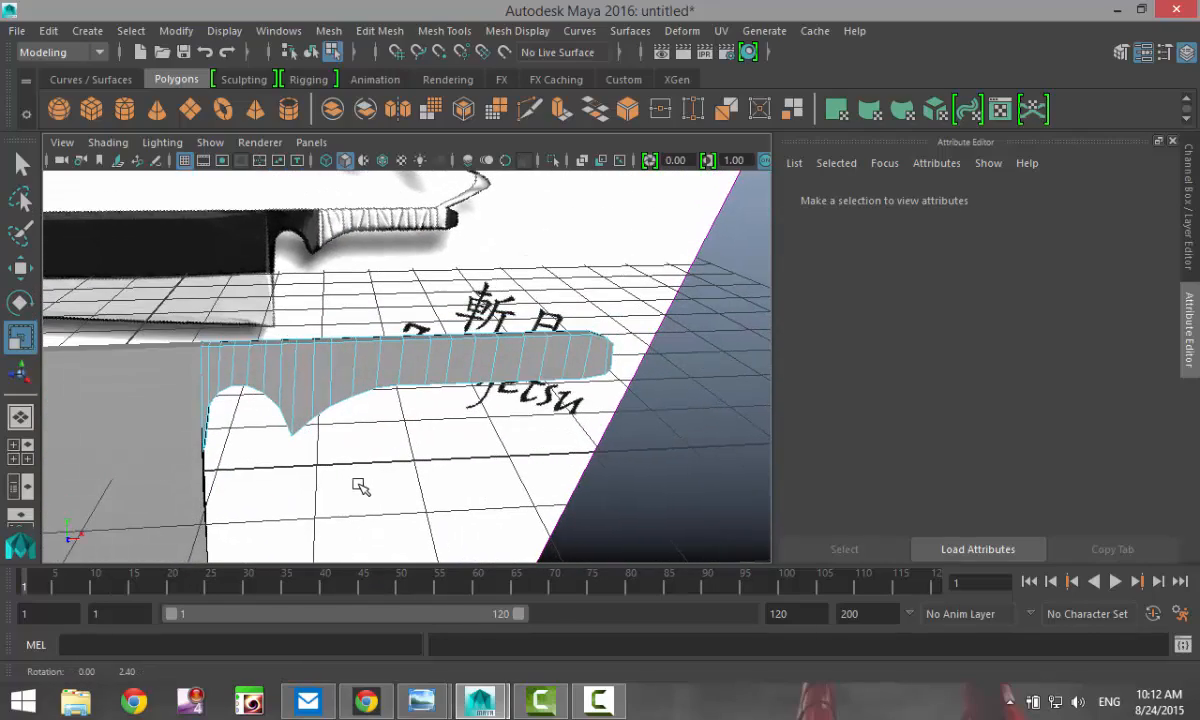
alt+middle_drag(359, 449, 380, 474)
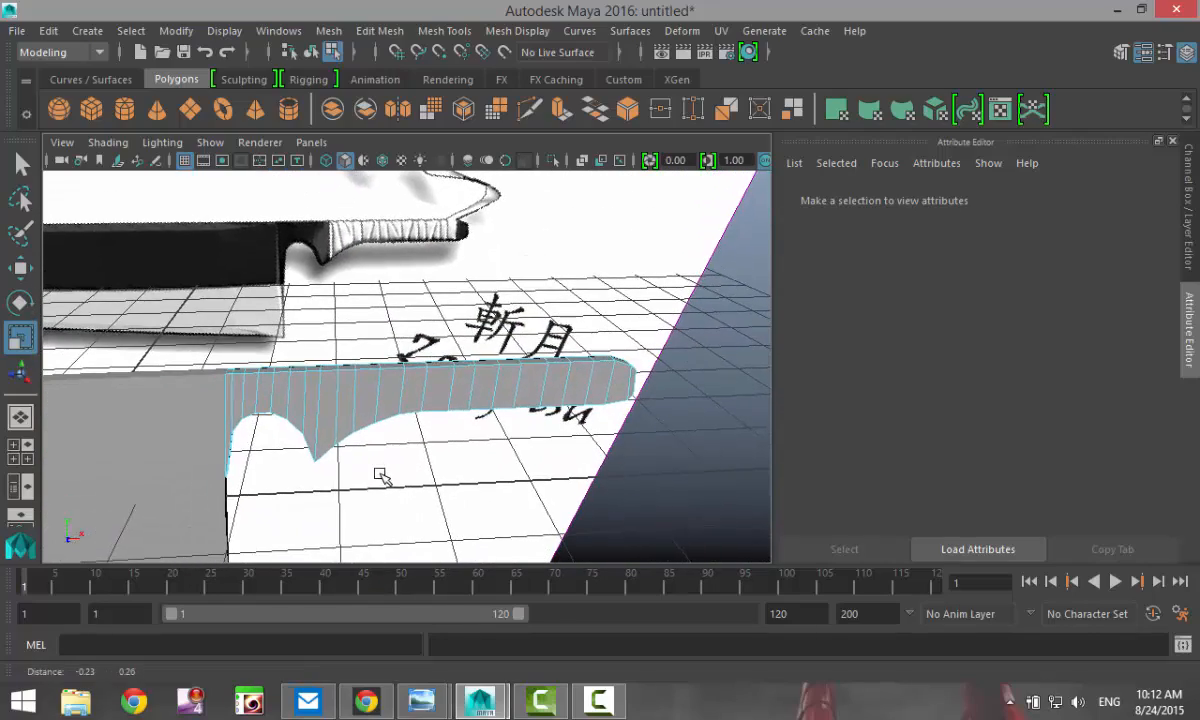
scroll(377, 477, up, 2)
scroll(380, 478, up, 2)
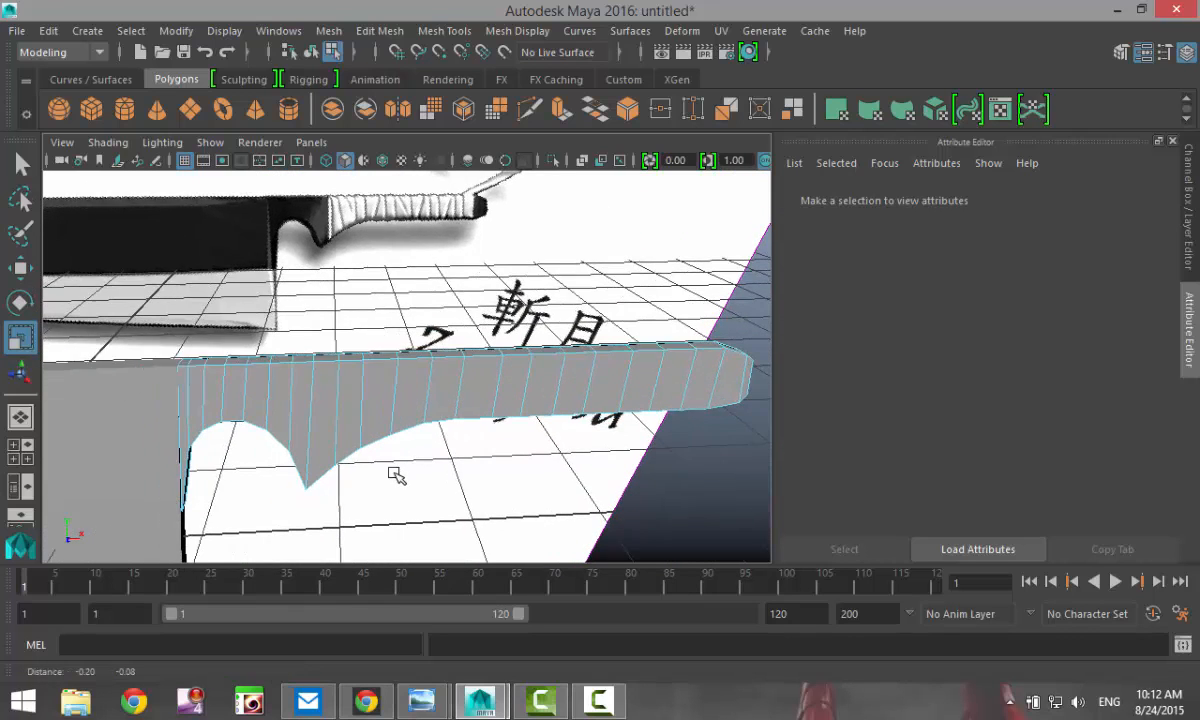
Insert five edge loops in the front view, one in each successive section from the guard tip along the handle's curved underside
click(24, 451)
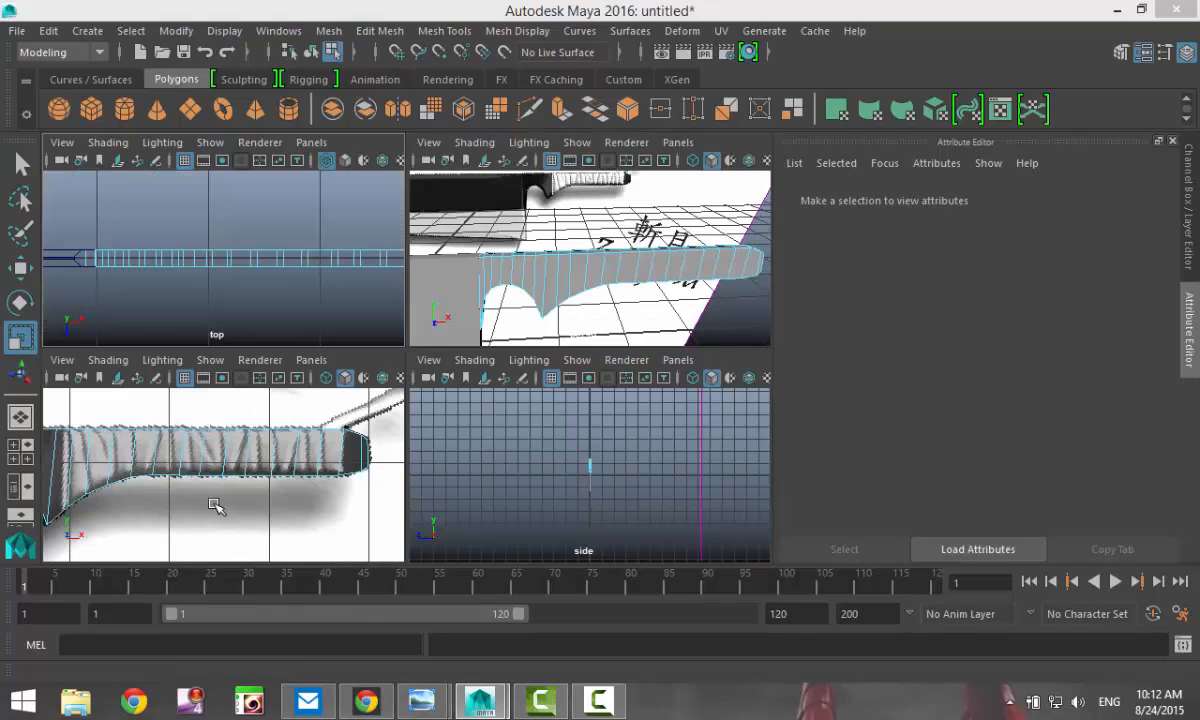
key(space)
scroll(400, 486, up, 5)
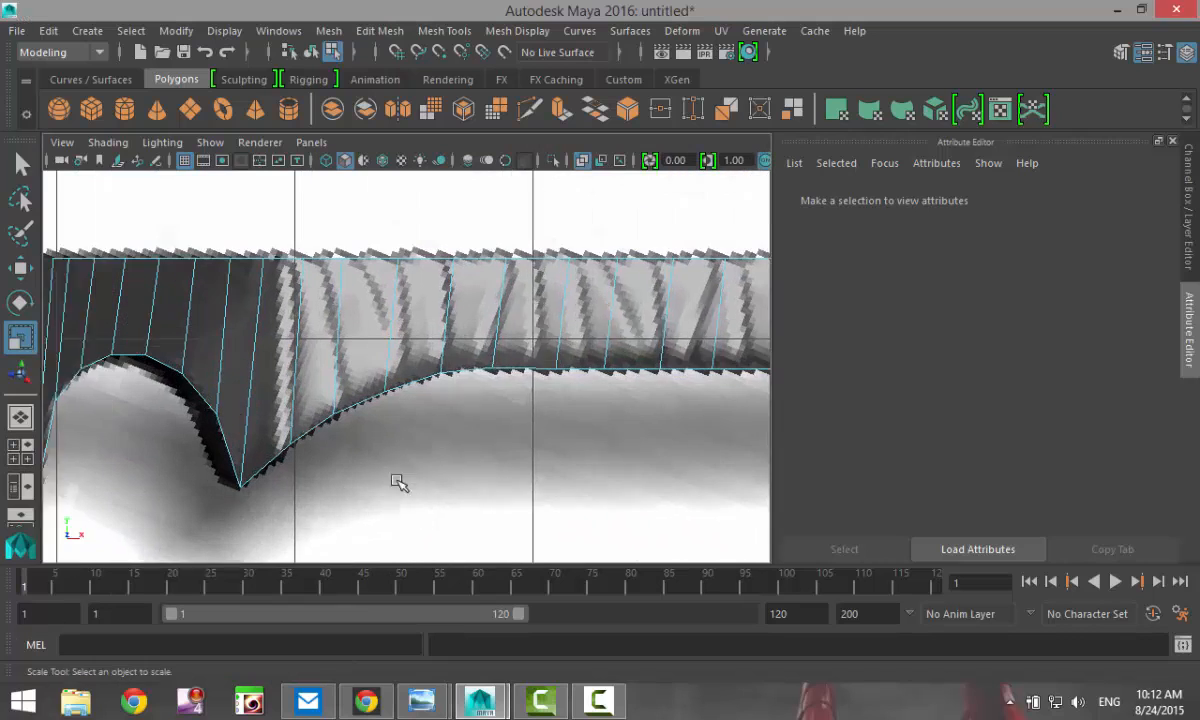
click(268, 375)
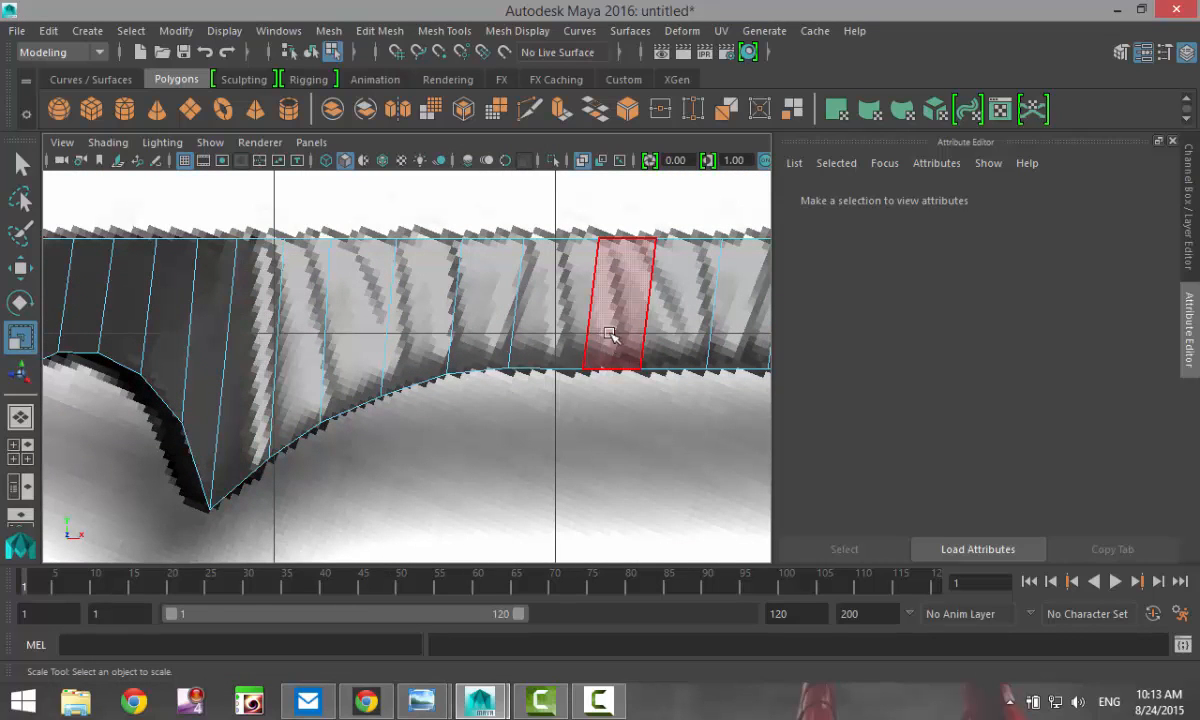
click(442, 31)
click(505, 172)
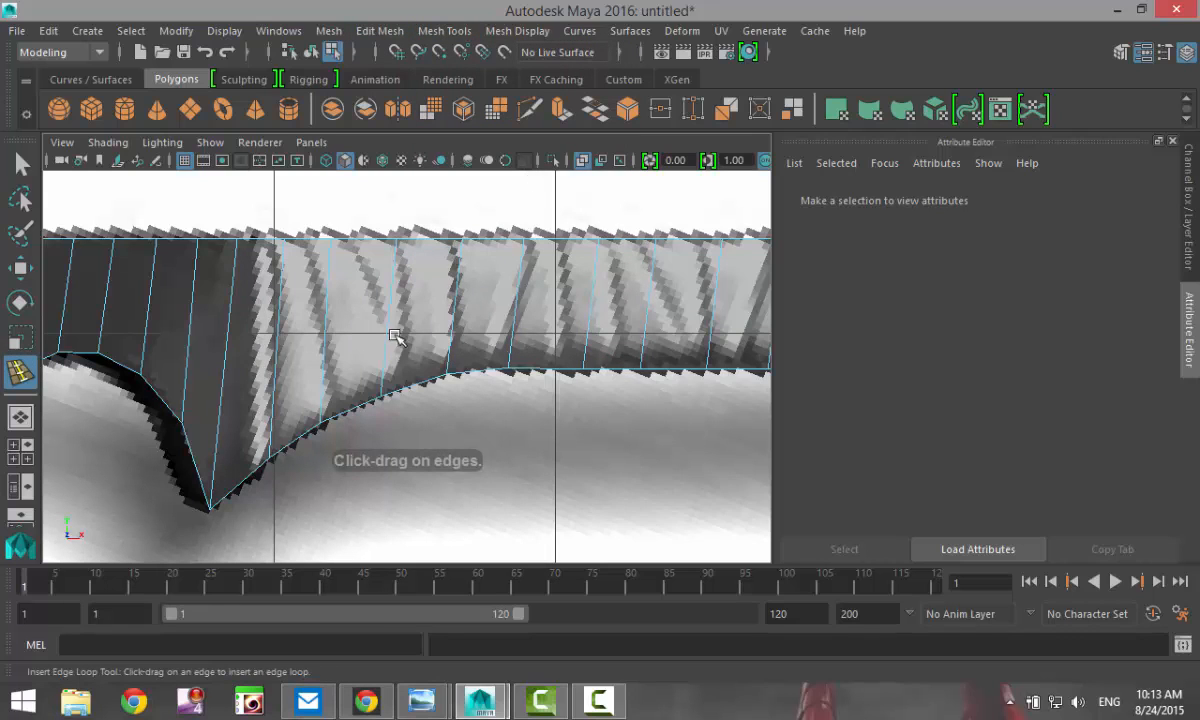
click(256, 238)
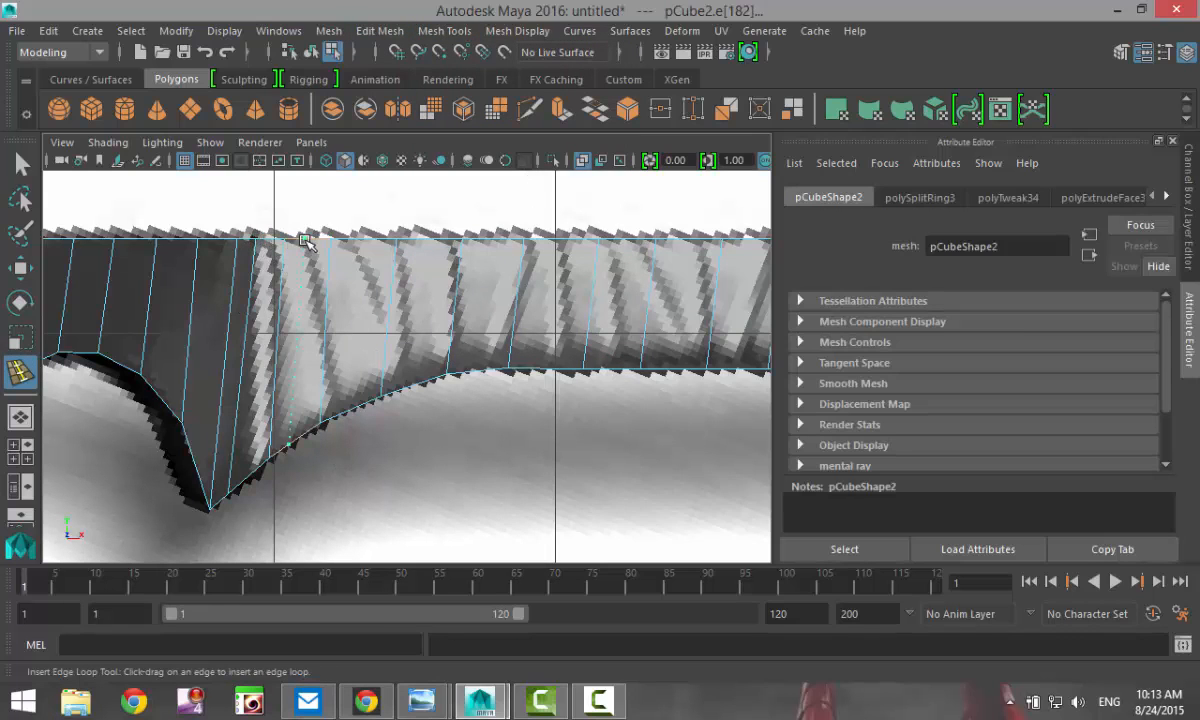
click(392, 238)
click(414, 238)
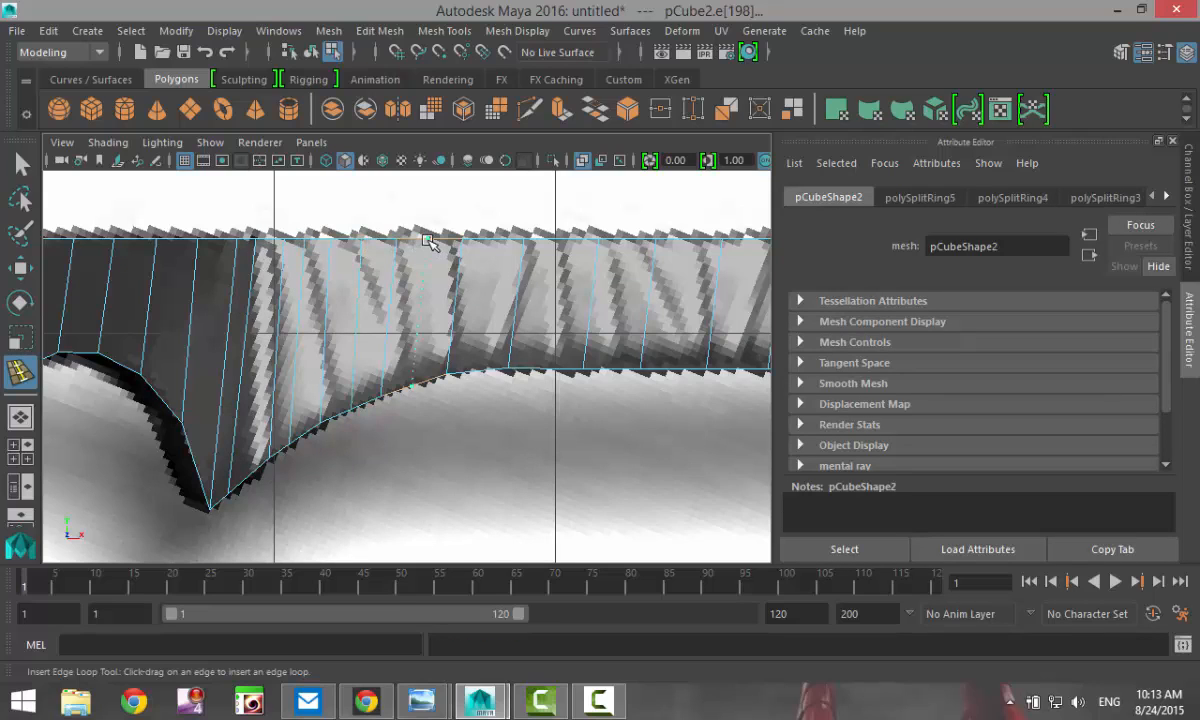
click(484, 240)
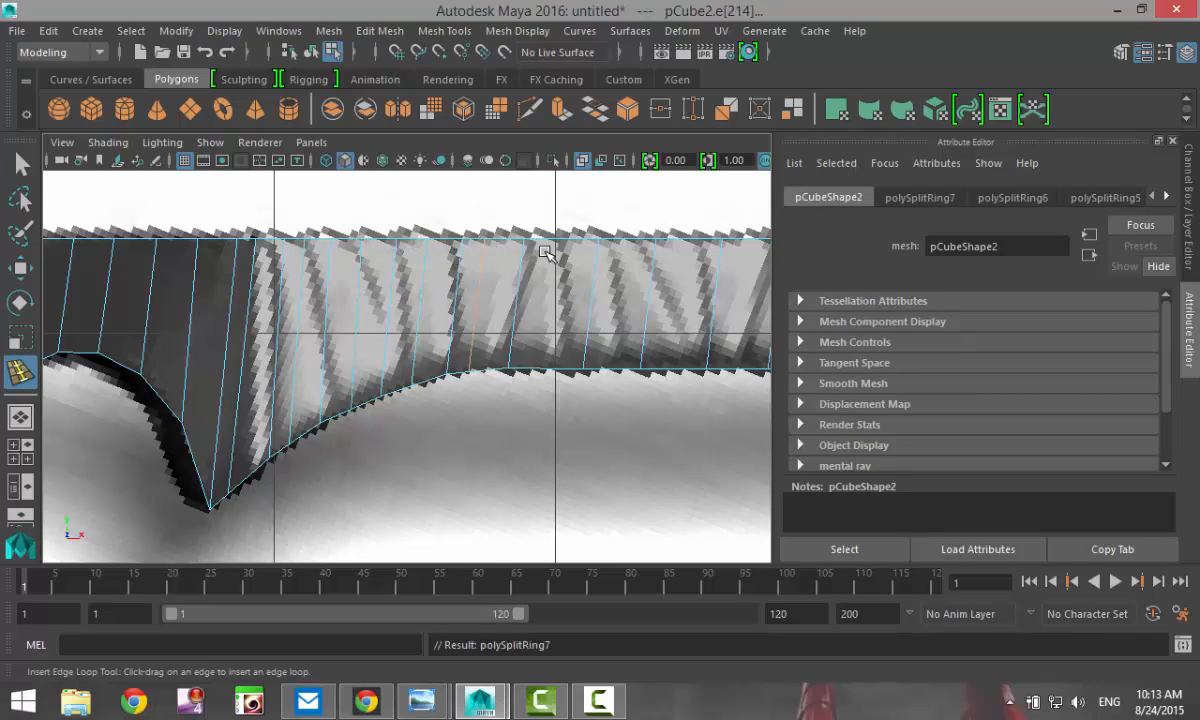
click(558, 246)
Insert five more edge loops, one midway in each of the next sections along the handle's straight middle part
alt+middle_drag(522, 361, 325, 468)
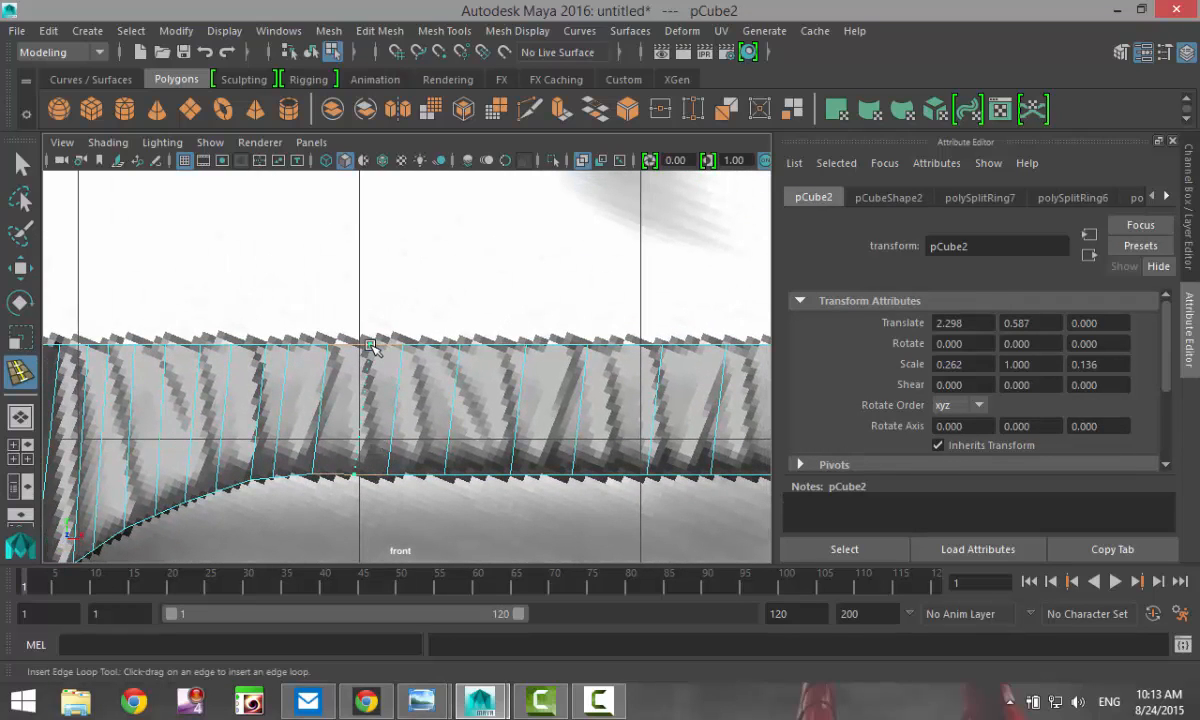
click(369, 345)
click(432, 345)
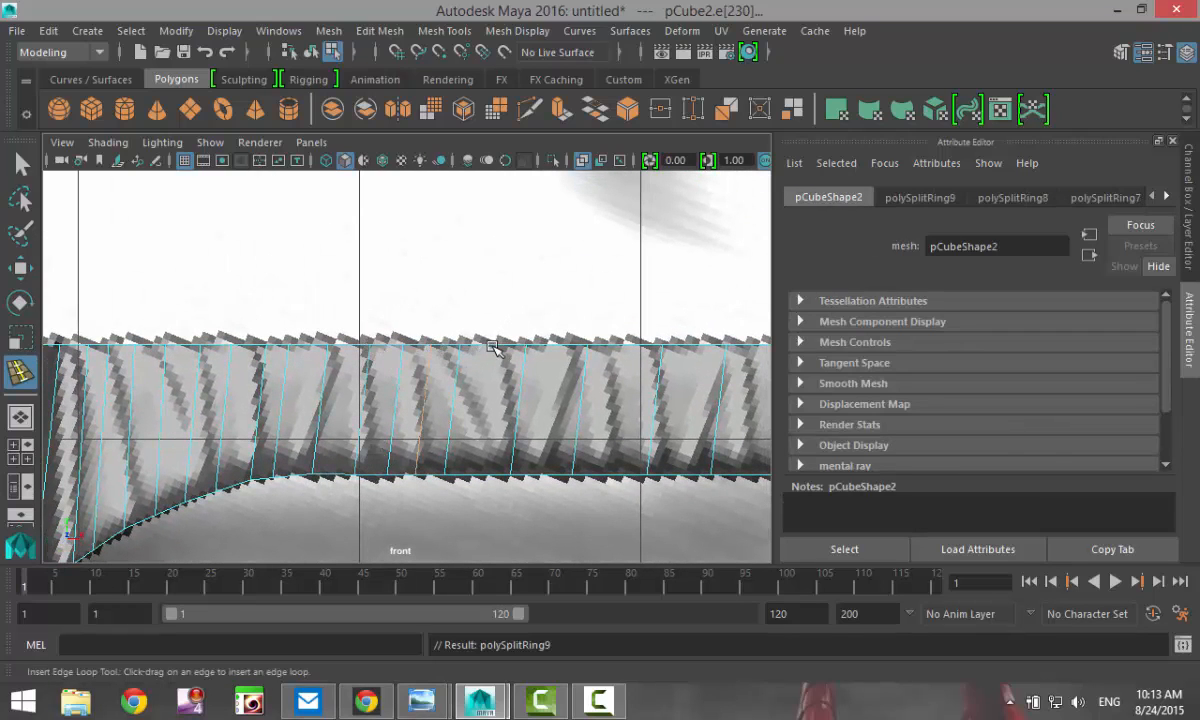
click(495, 346)
click(556, 346)
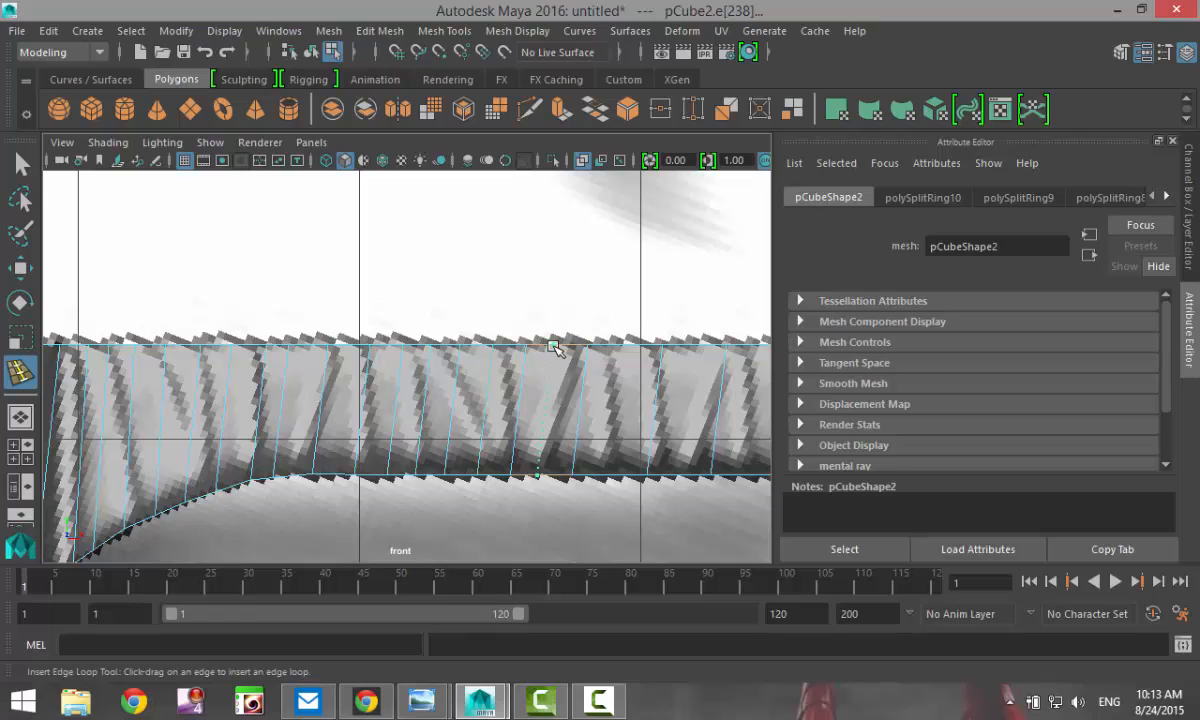
click(617, 347)
Insert edge loops in the last three wrapped handle sections before the pommel
alt+middle_drag(641, 396, 404, 428)
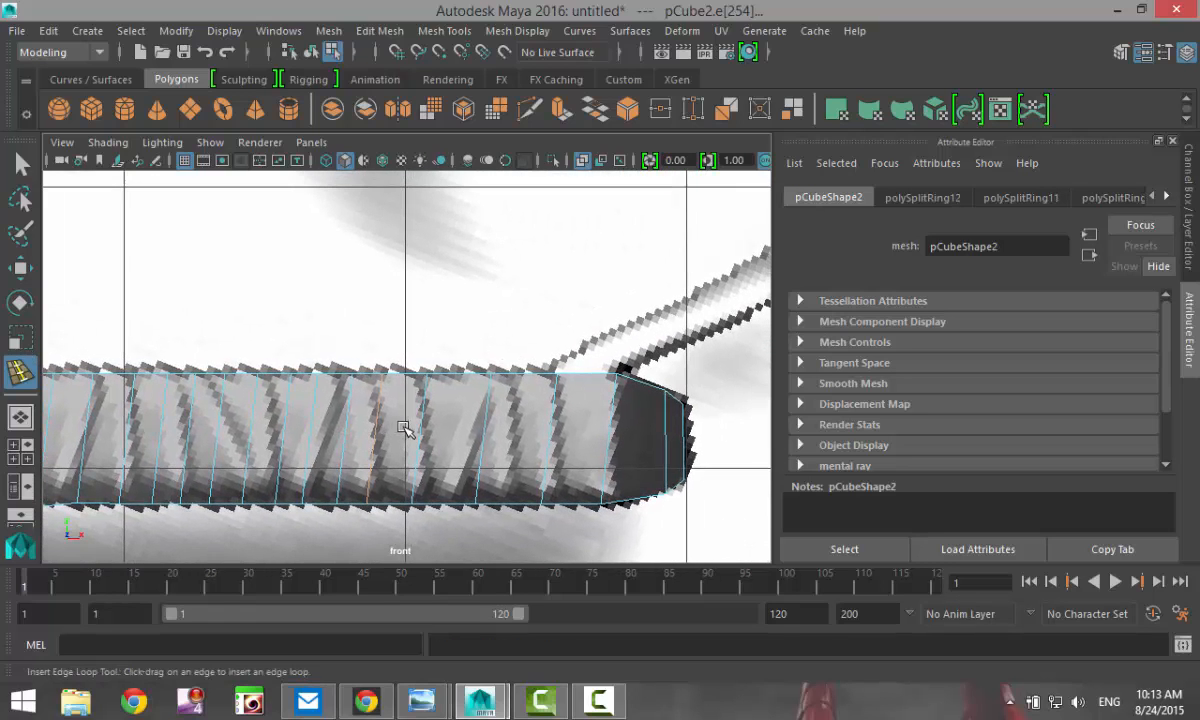
click(461, 373)
click(571, 376)
click(573, 376)
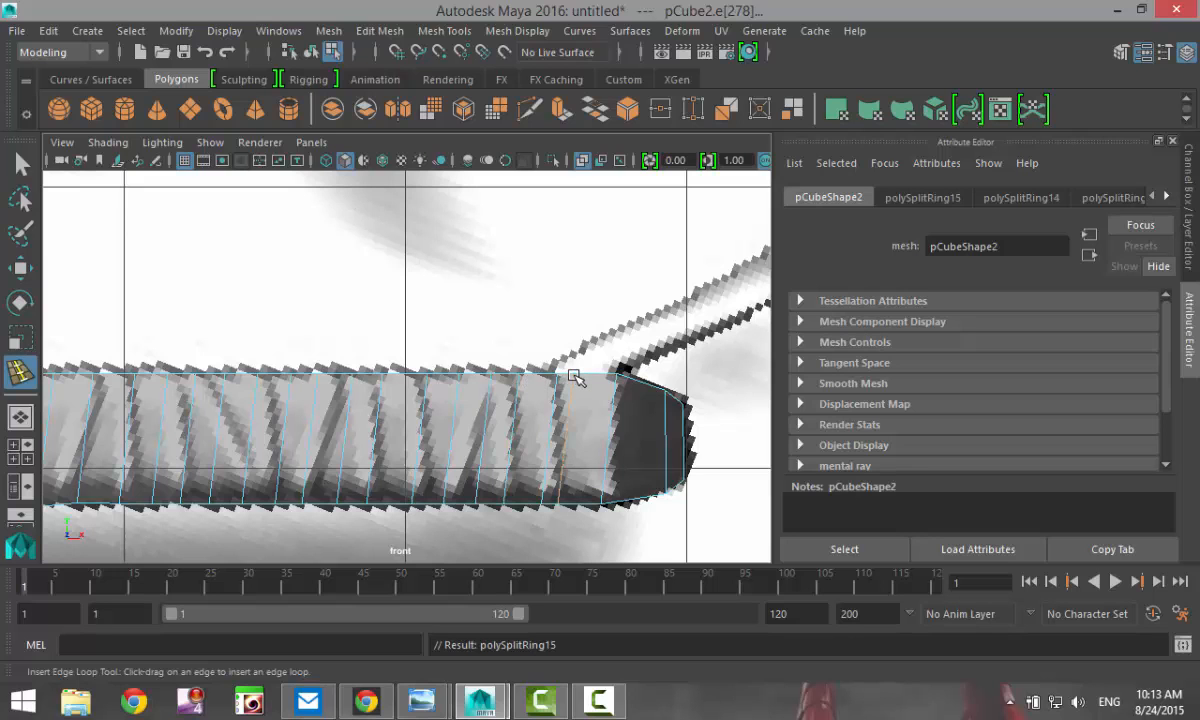
Leave the Insert Edge Loop tool and turn off X-ray display in the front view to show the handle solid
scroll(317, 390, down, 5)
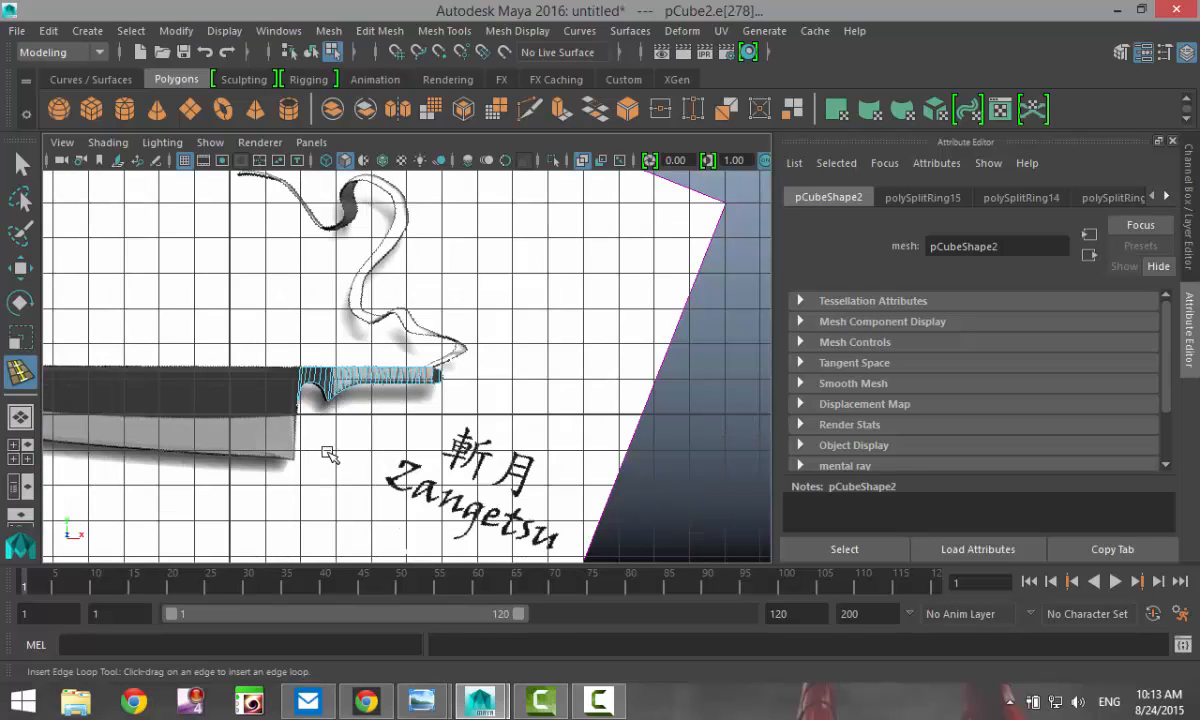
key(q)
scroll(345, 430, up, 4)
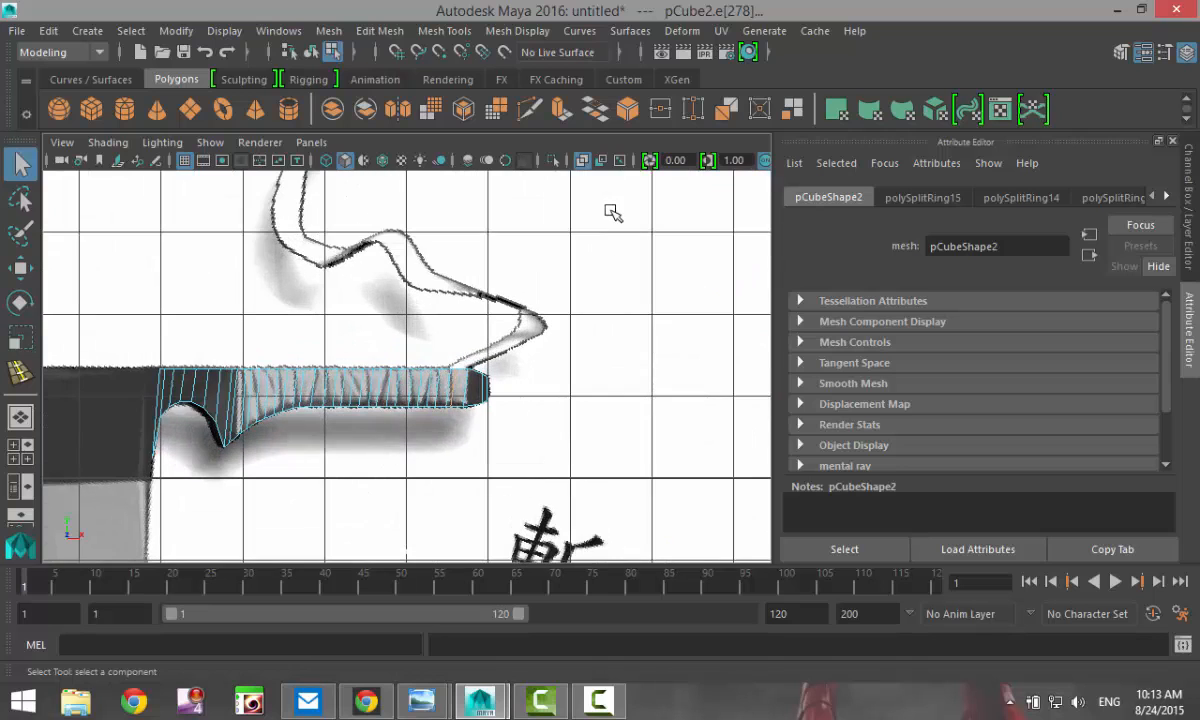
click(582, 161)
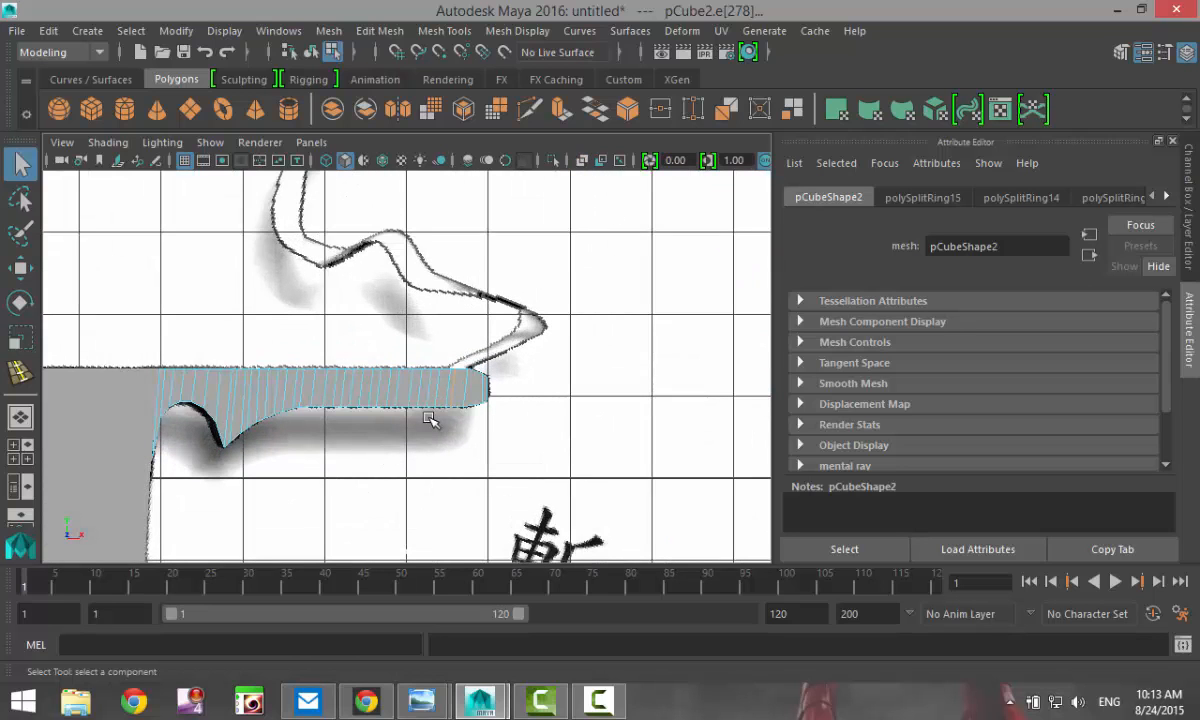
scroll(430, 418, up, 2)
scroll(445, 465, up, 5)
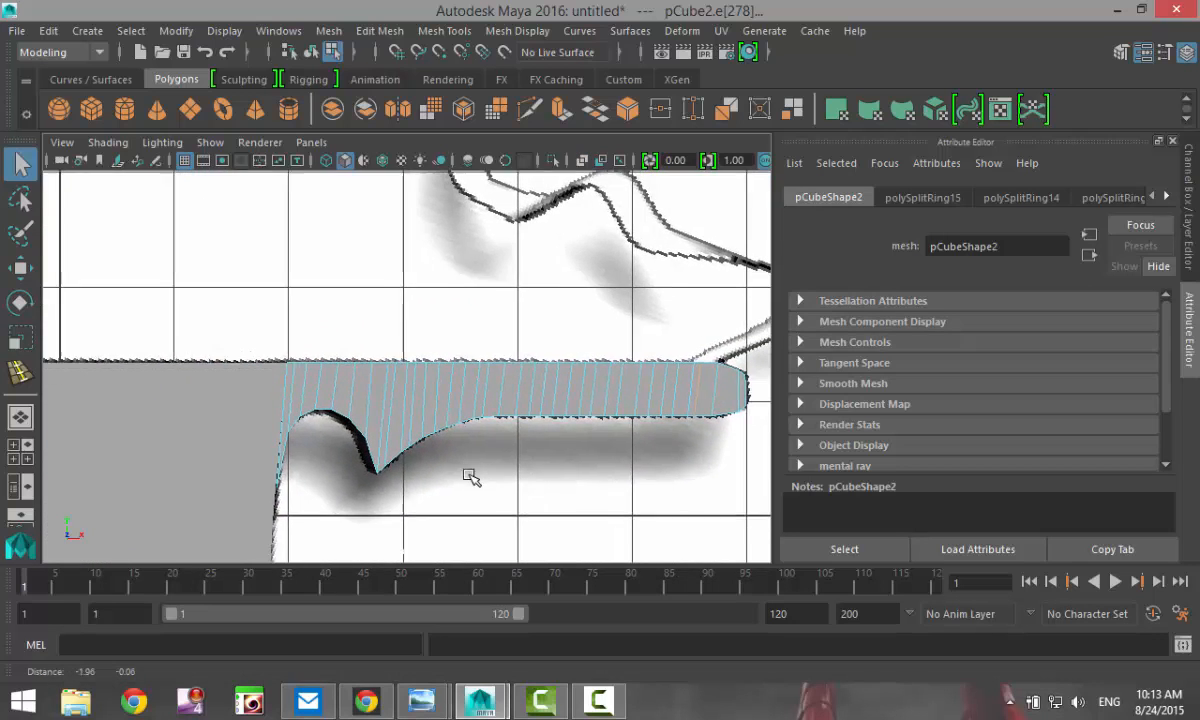
Switch the handle mesh to vertex selection in the front view and stagger its first upper-edge vertices above the guard tip to match the wrapping
scroll(446, 460, up, 3)
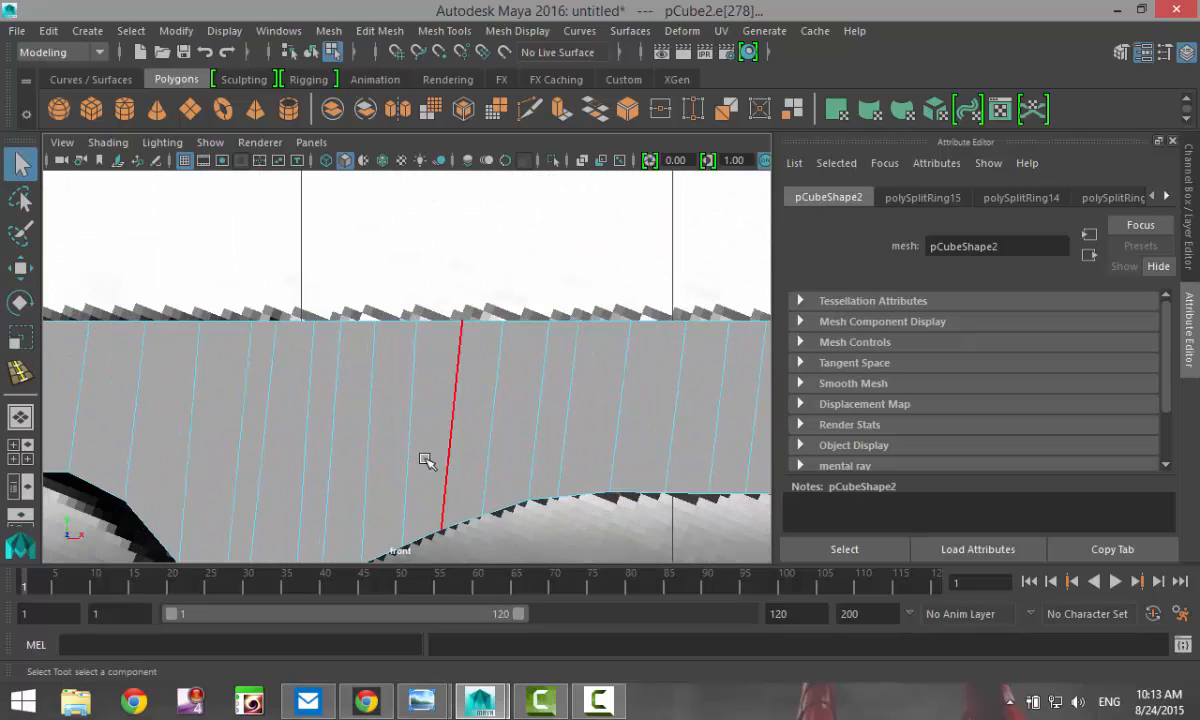
click(584, 161)
click(585, 162)
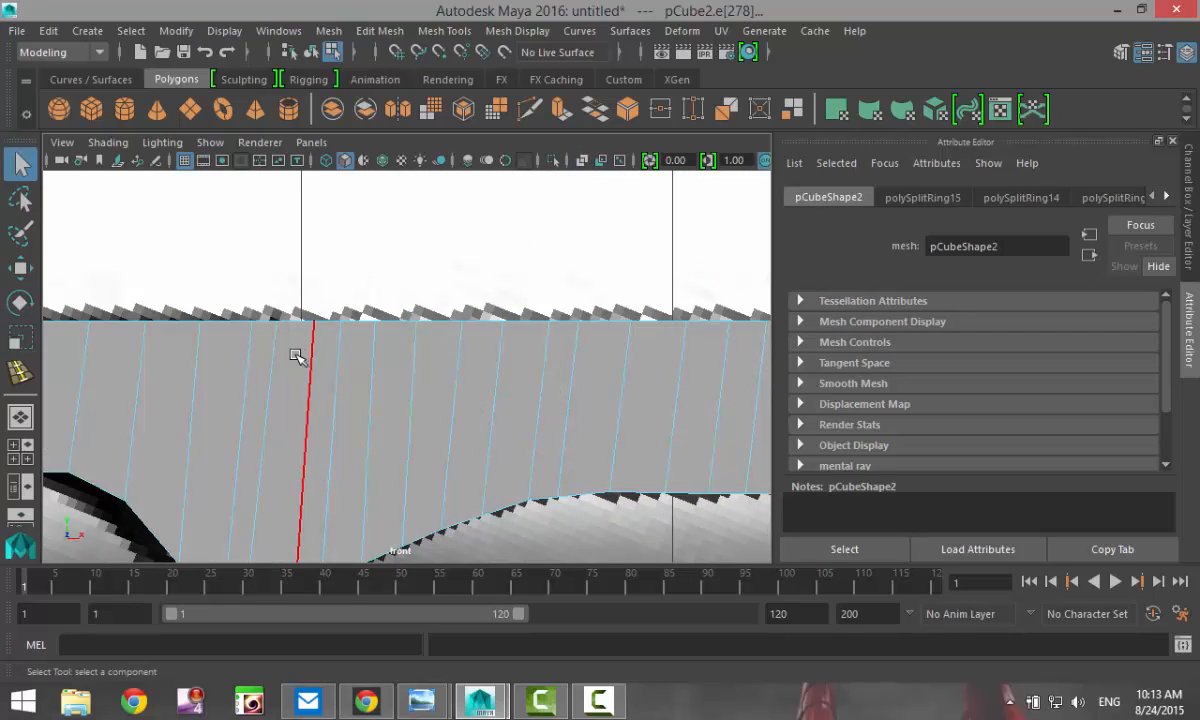
alt+middle_drag(292, 357, 375, 320)
right_drag(377, 313, 334, 153)
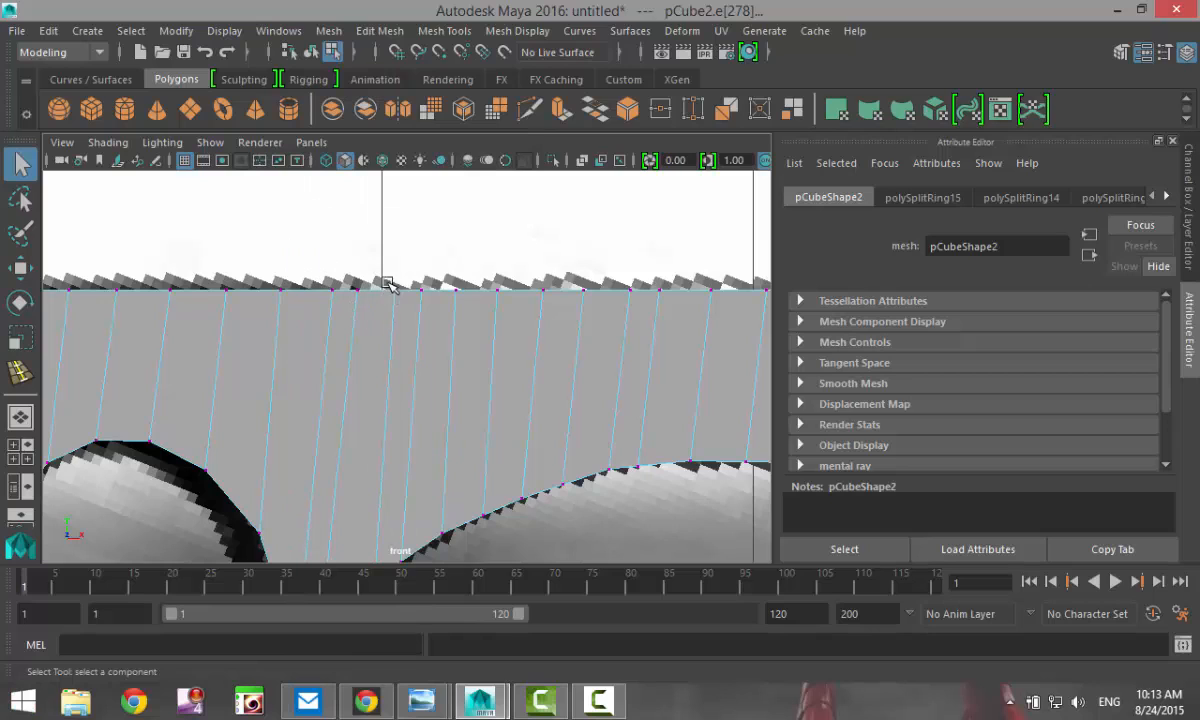
drag(398, 313, 383, 277)
key(w)
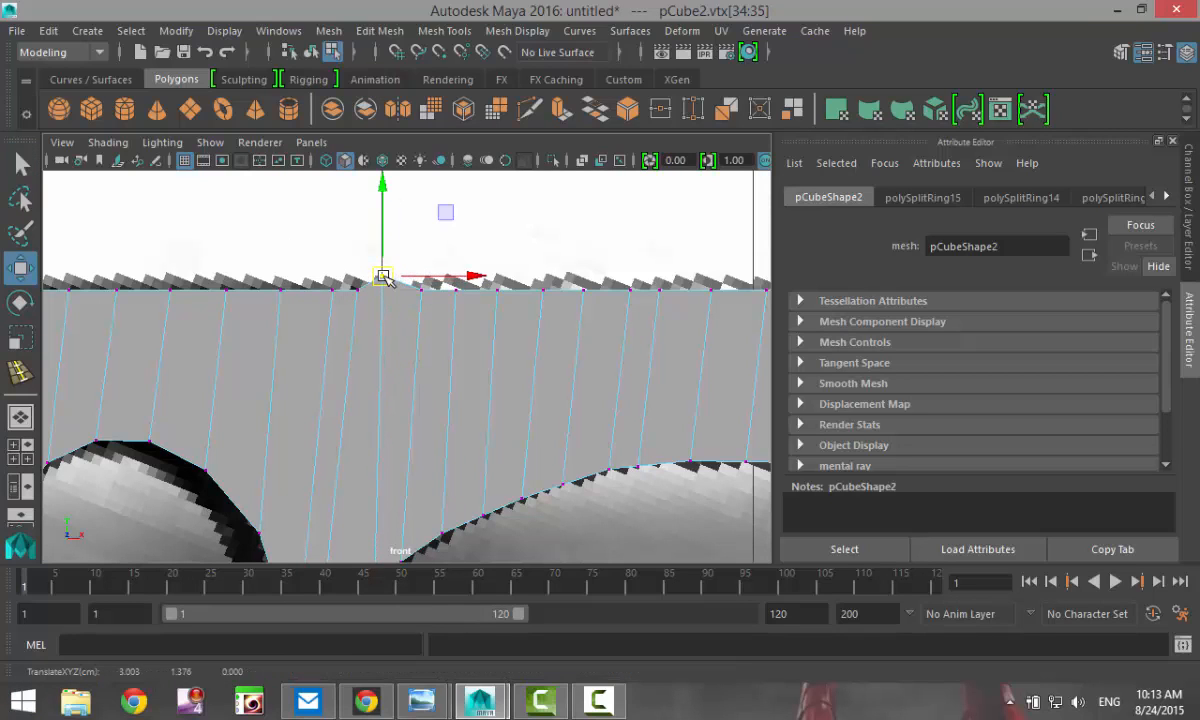
click(457, 291)
mouse_move(461, 297)
mouse_down()
mouse_move(443, 303)
mouse_move(499, 292)
mouse_move(472, 277)
mouse_up()
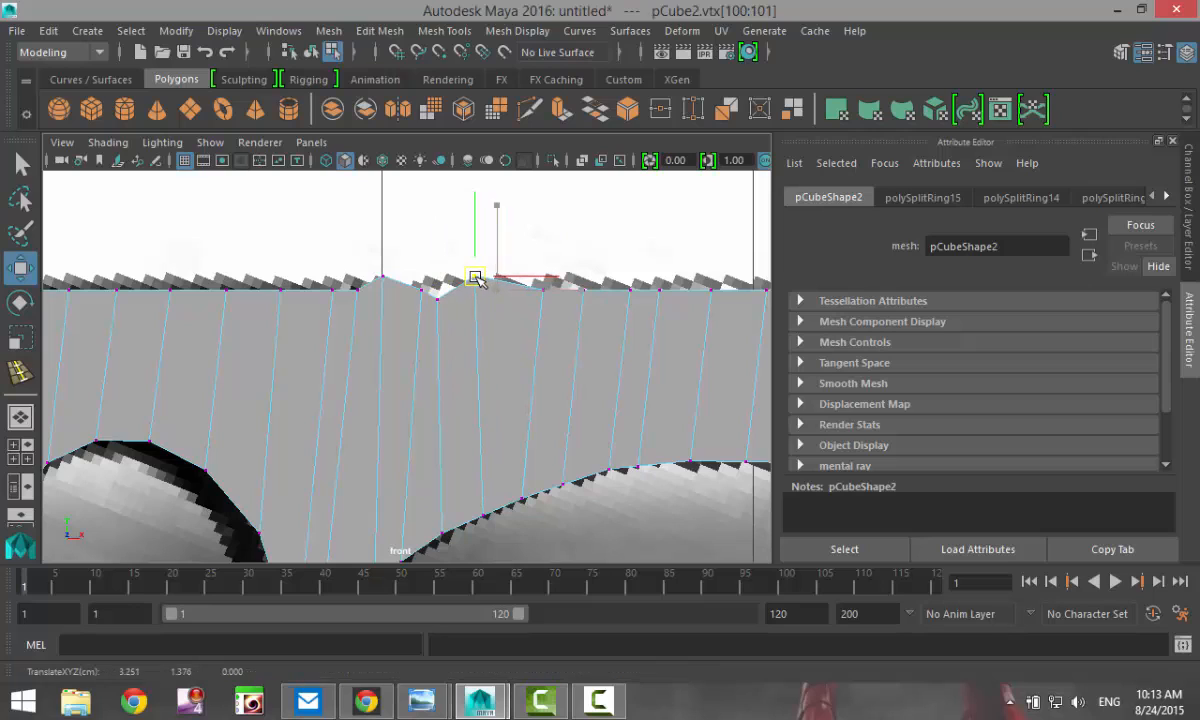
Move the next four upper-edge vertex pairs alternately down and up, continuing the jagged wrapping outline toward the pommel
click(546, 289)
mouse_move(546, 290)
mouse_down()
mouse_move(522, 297)
mouse_move(546, 288)
mouse_up()
click(583, 290)
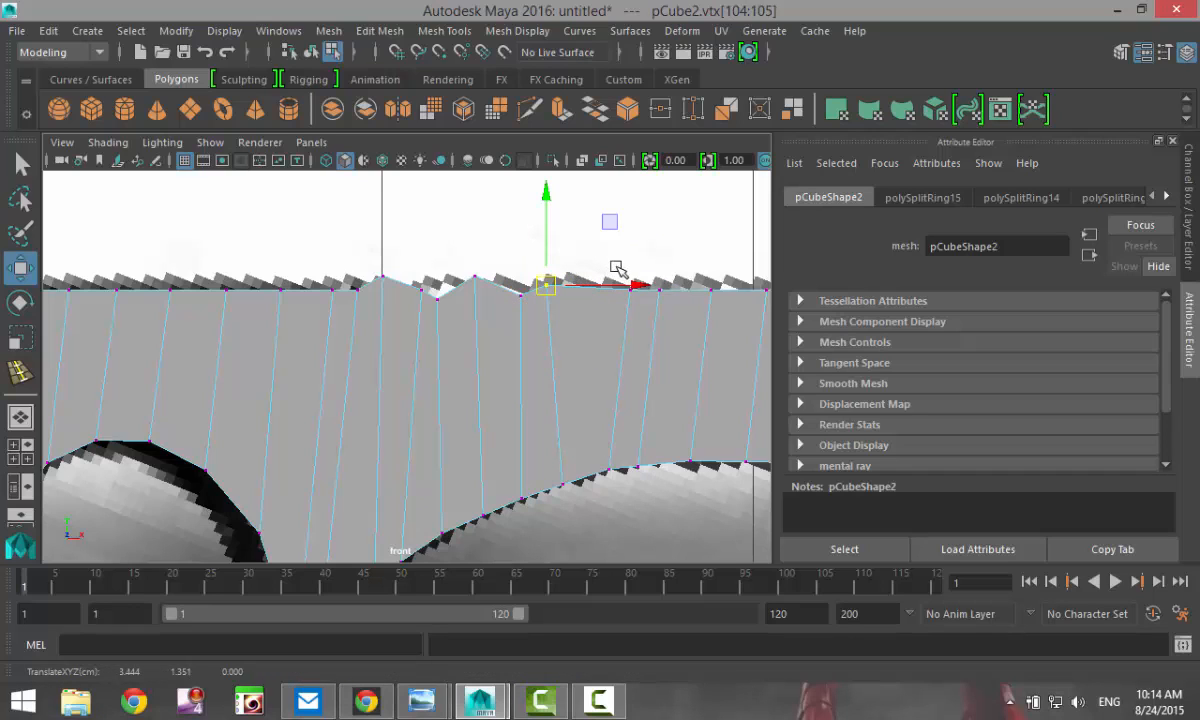
click(630, 292)
mouse_move(630, 293)
mouse_down()
mouse_move(602, 300)
mouse_move(648, 283)
mouse_up()
click(652, 287)
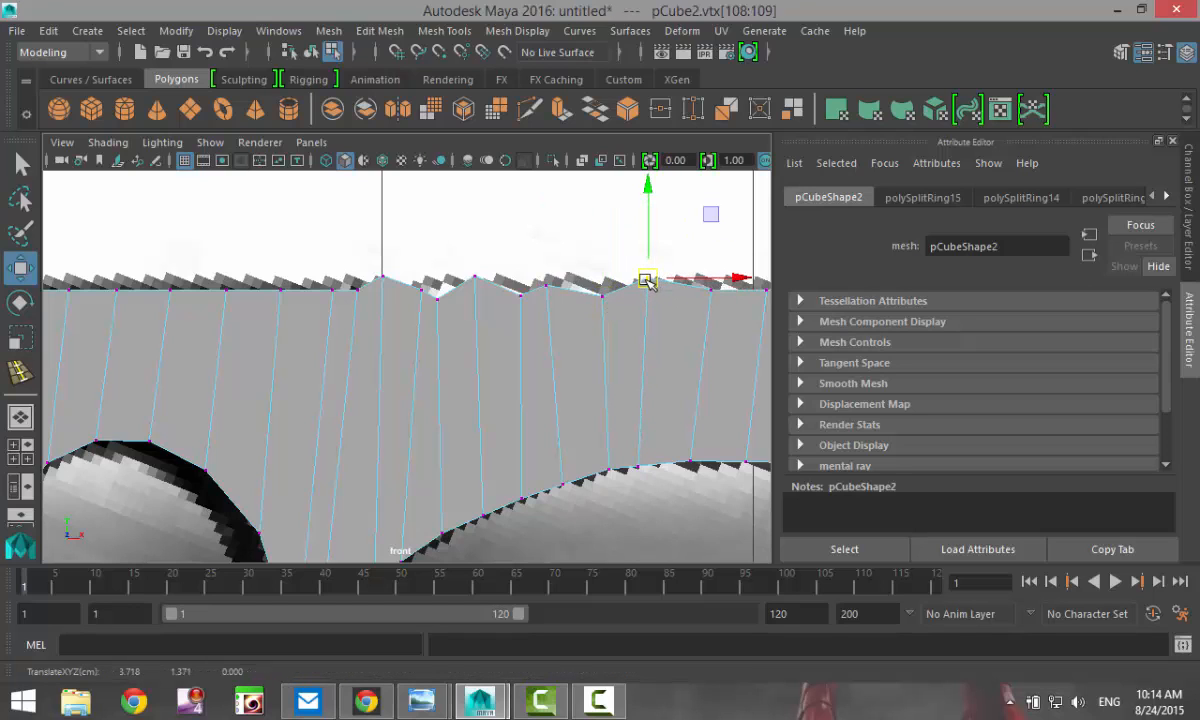
Reposition the upper-edge vertices at the start of the handle's straight part into peaks and dips matching the reference wrapping
alt+middle_drag(625, 377, 252, 396)
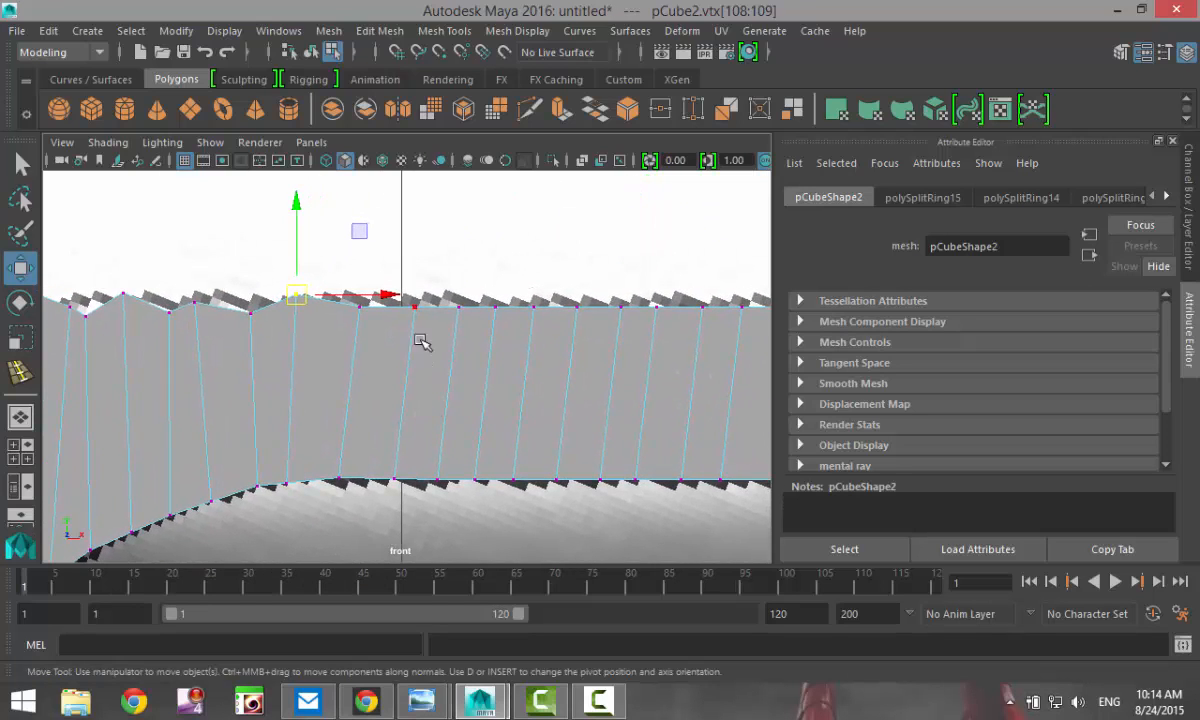
click(362, 310)
drag(362, 310, 317, 311)
click(408, 306)
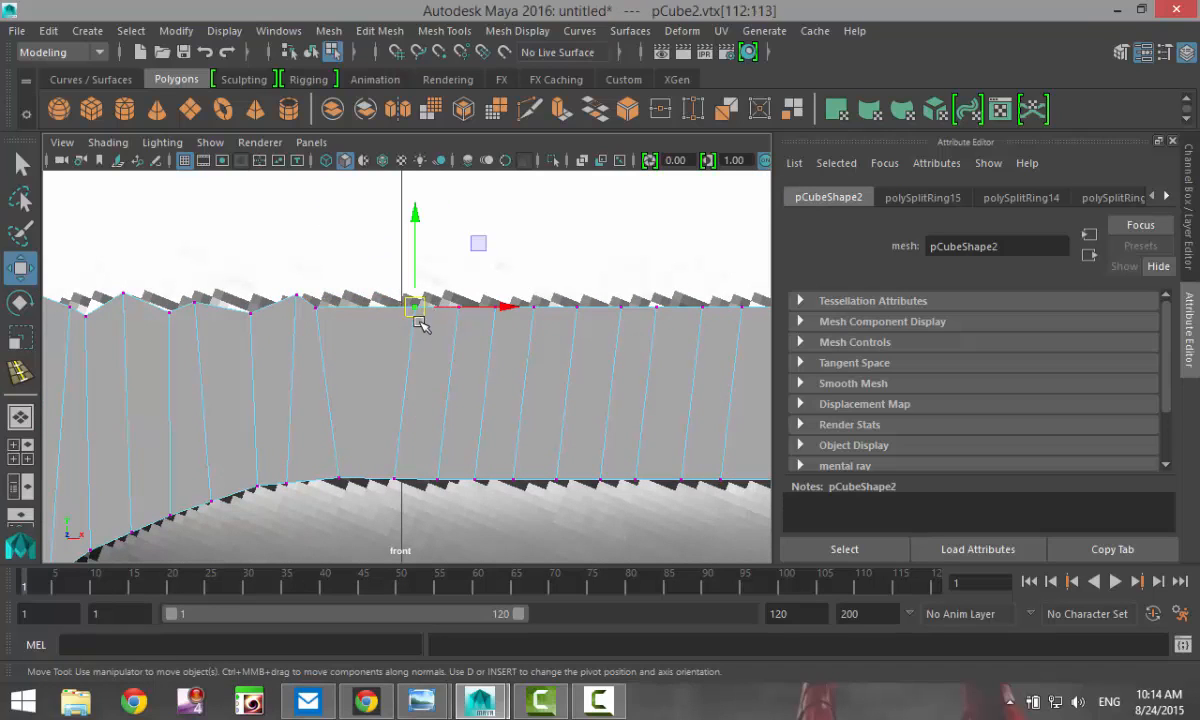
drag(409, 307, 437, 313)
click(457, 307)
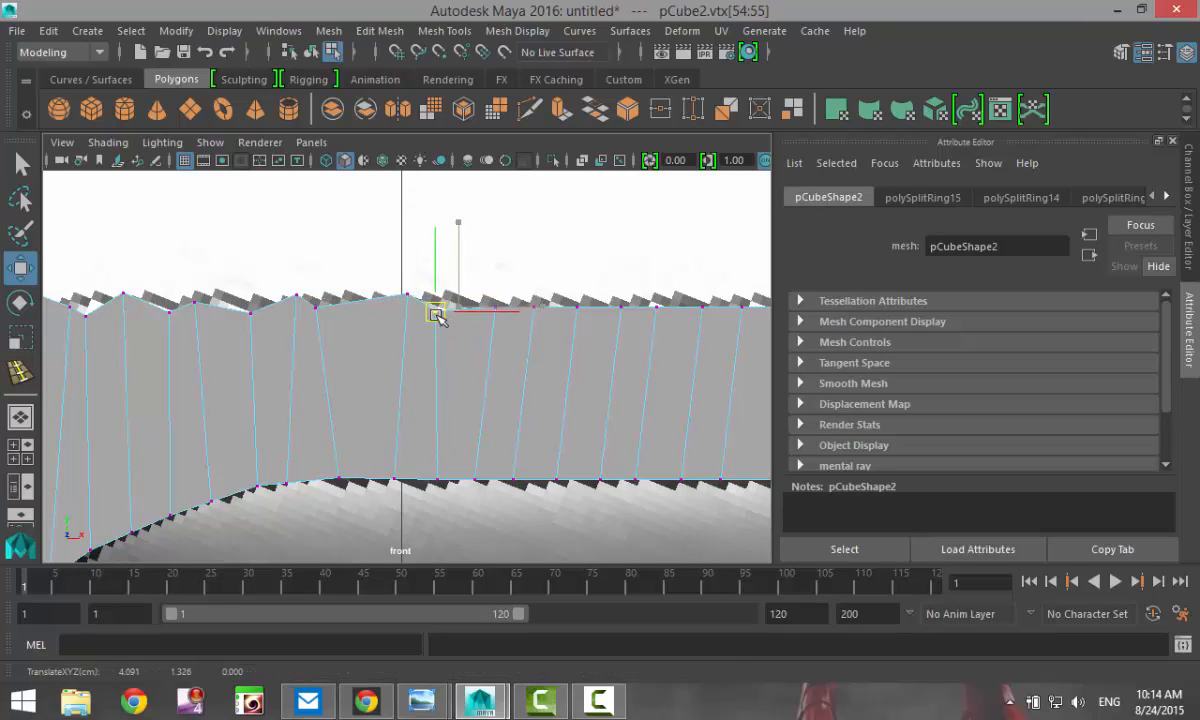
click(491, 300)
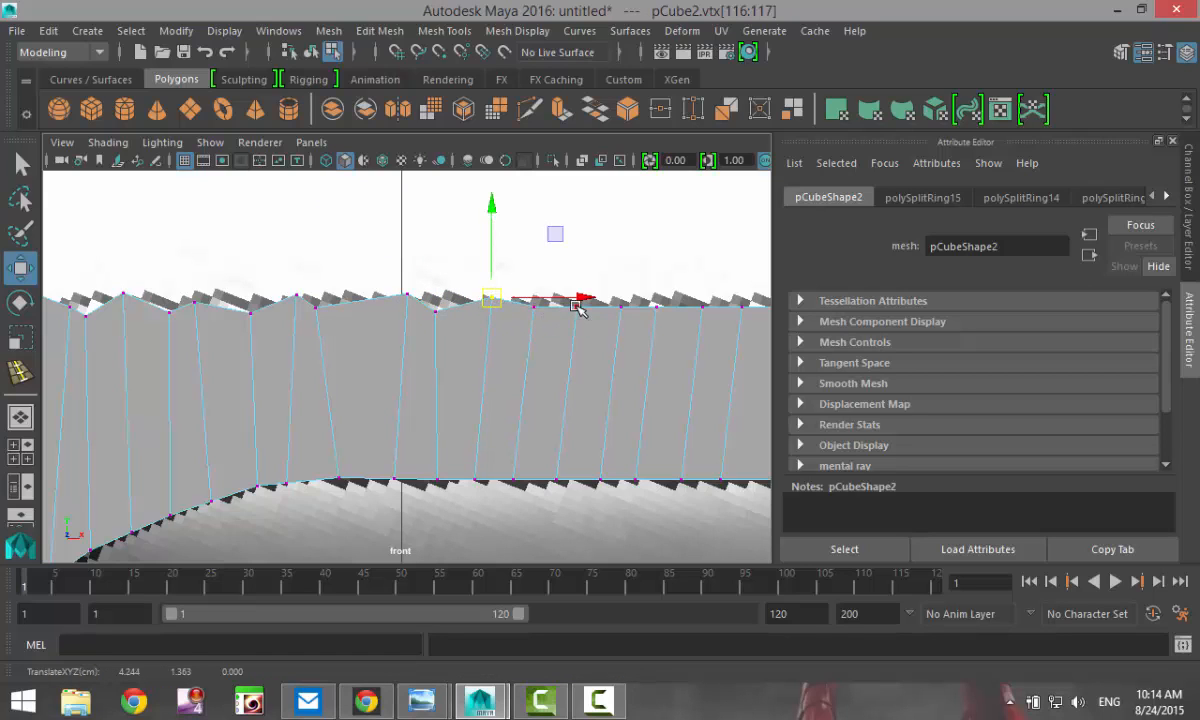
Shift the last raised vertex pair toward the pommel, undo the excess move, and shape the following dip and peak on the upper edge
drag(578, 307, 595, 310)
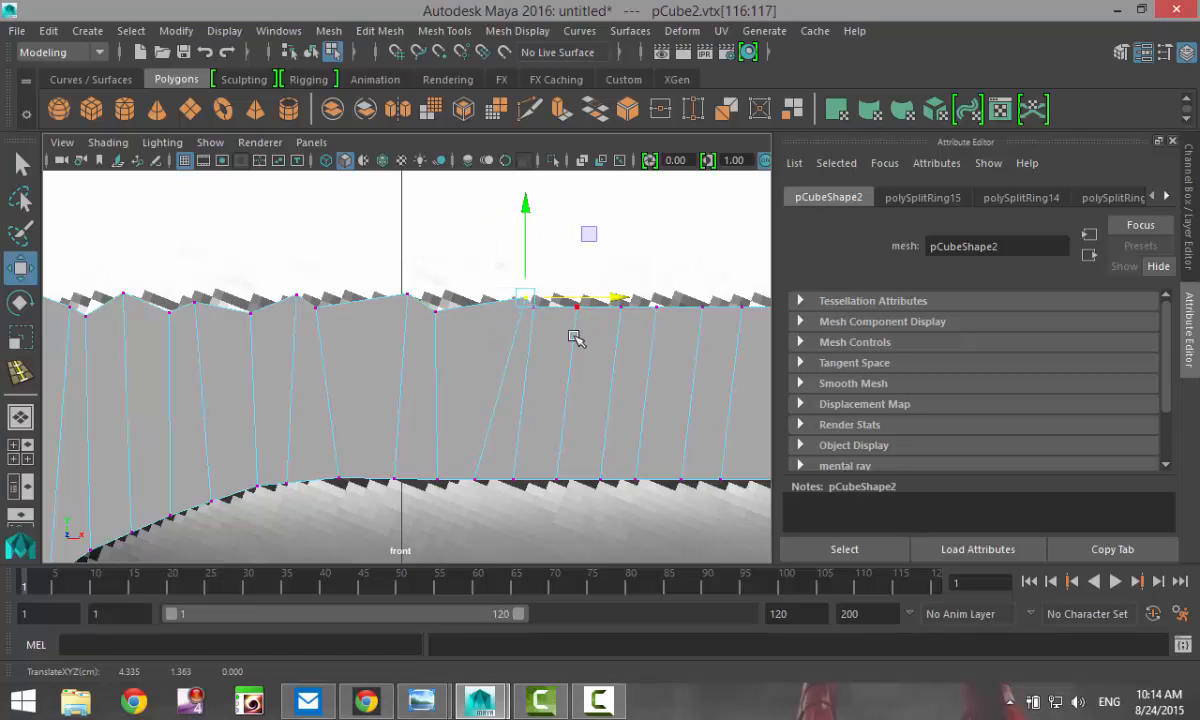
key(ctrl+z)
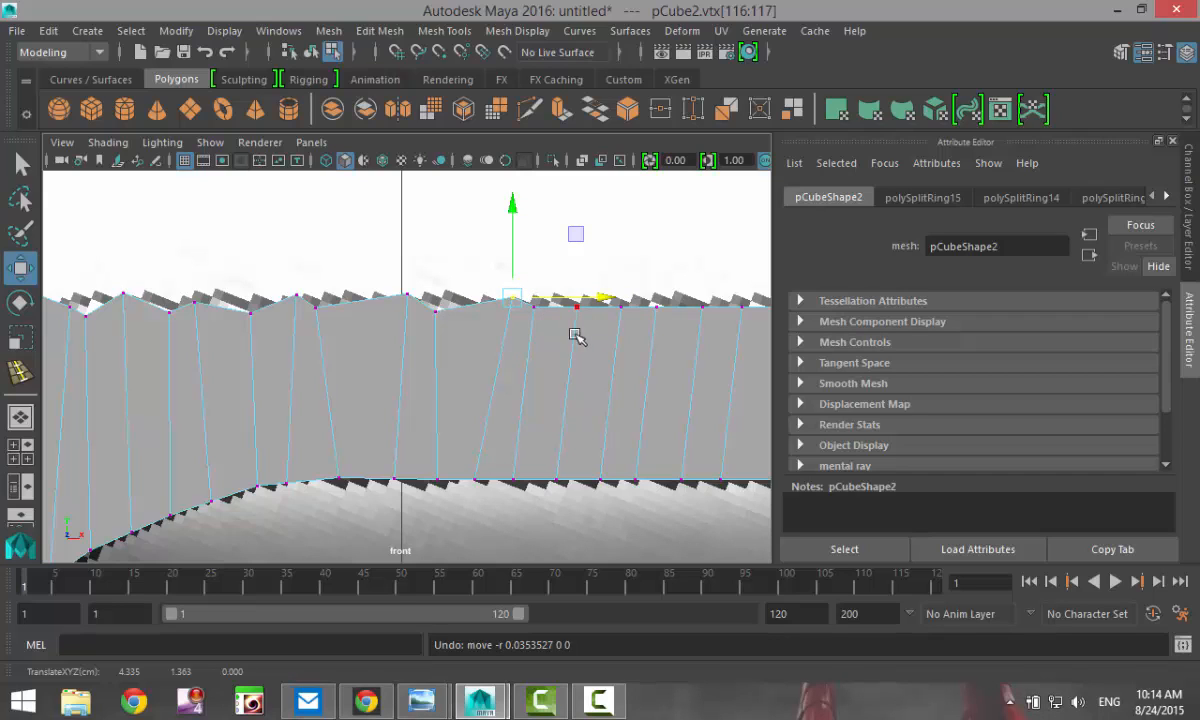
drag(567, 291, 565, 317)
mouse_move(645, 292)
mouse_down()
mouse_move(666, 315)
mouse_move(648, 294)
mouse_up()
Stagger the upper-edge vertices along the rear half of the straight handle to follow the jagged wrapping outline
alt+middle_drag(633, 403, 352, 419)
drag(458, 311, 478, 325)
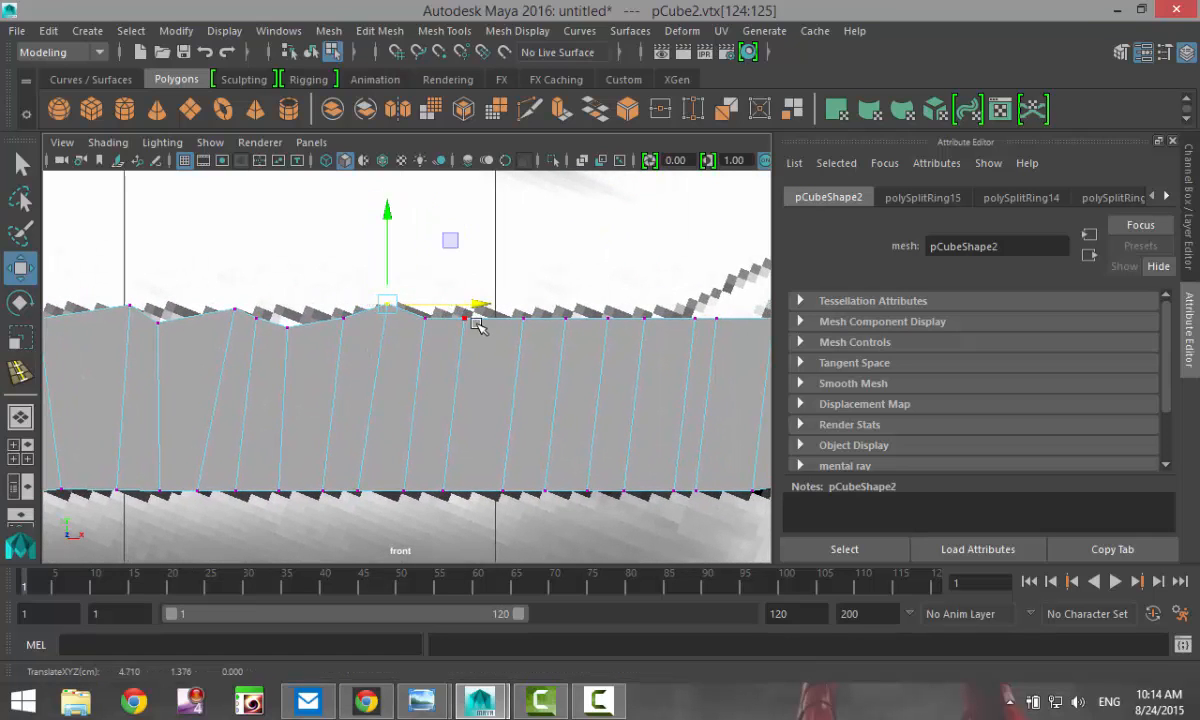
drag(453, 275, 483, 321)
drag(594, 301, 620, 325)
click(643, 321)
Adjust the last upper-edge vertices just before the pommel to finish the top wrapping profile
alt+middle_drag(640, 368, 537, 356)
drag(541, 383, 541, 383)
drag(519, 357, 550, 357)
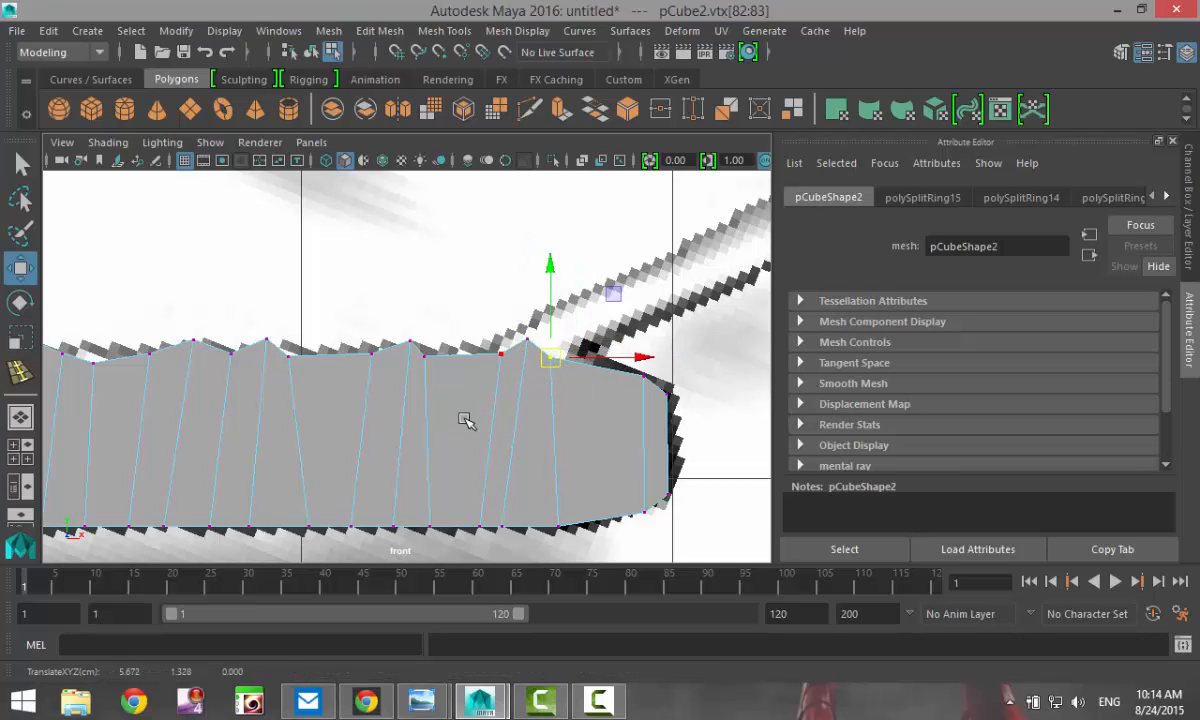
Check the reference through the mesh with X-ray, and move the first four underside vertices beyond the guard tip into two notches
alt+middle_drag(465, 419, 692, 327)
alt+middle_drag(399, 394, 645, 387)
alt+middle_drag(450, 412, 718, 402)
alt+middle_drag(557, 455, 605, 395)
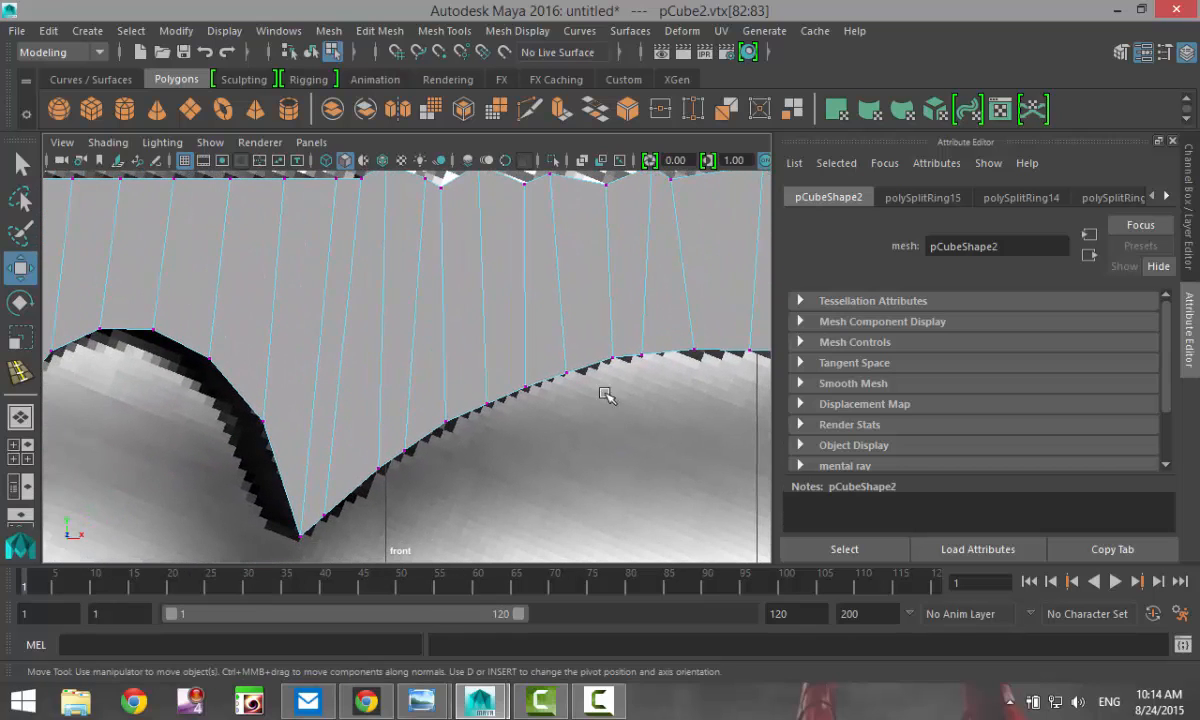
click(583, 161)
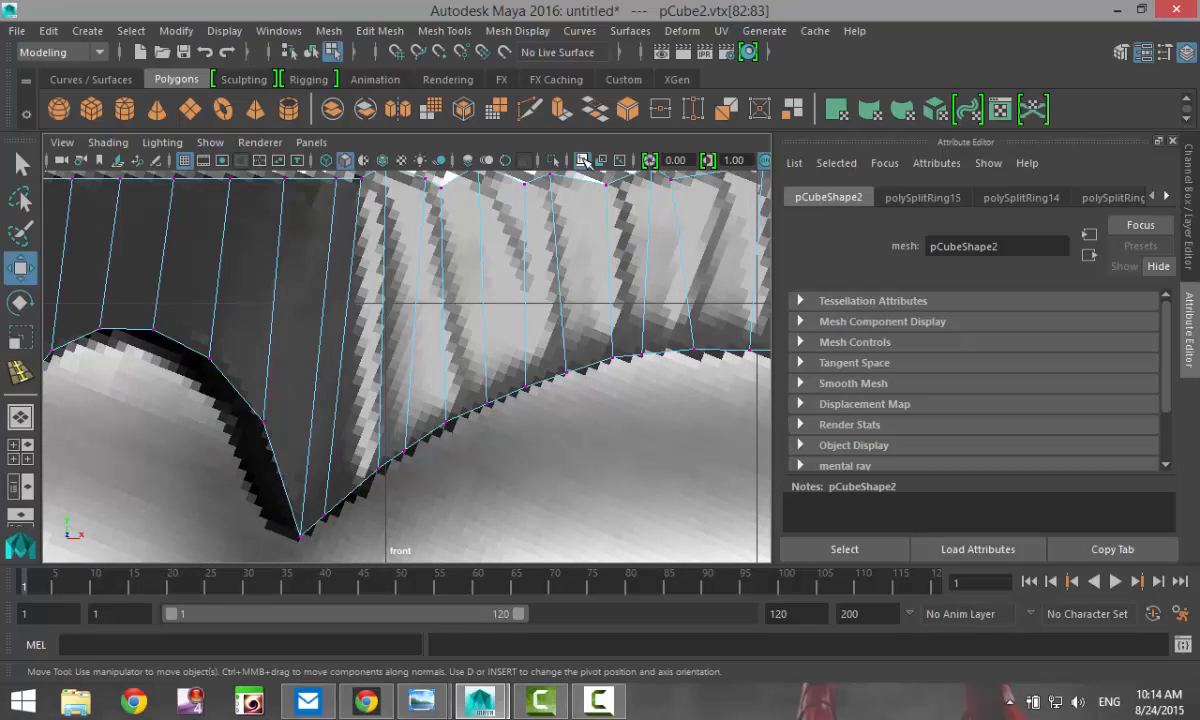
click(585, 162)
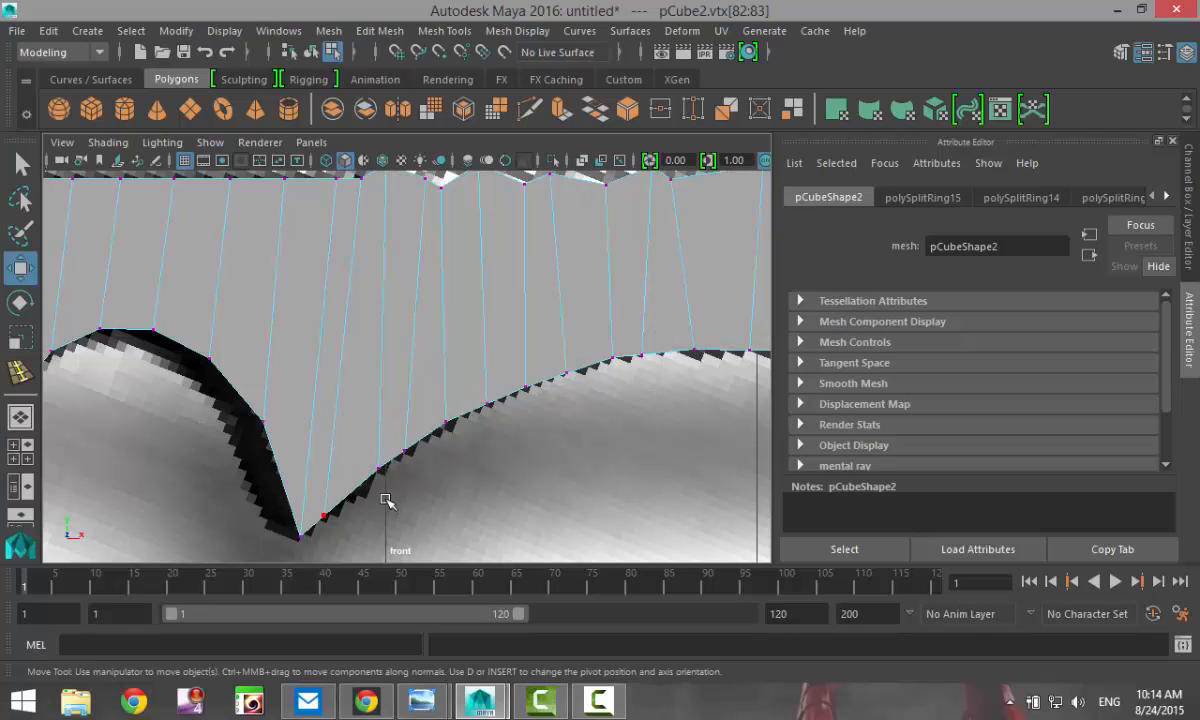
drag(386, 499, 389, 502)
drag(379, 470, 417, 468)
drag(405, 449, 389, 461)
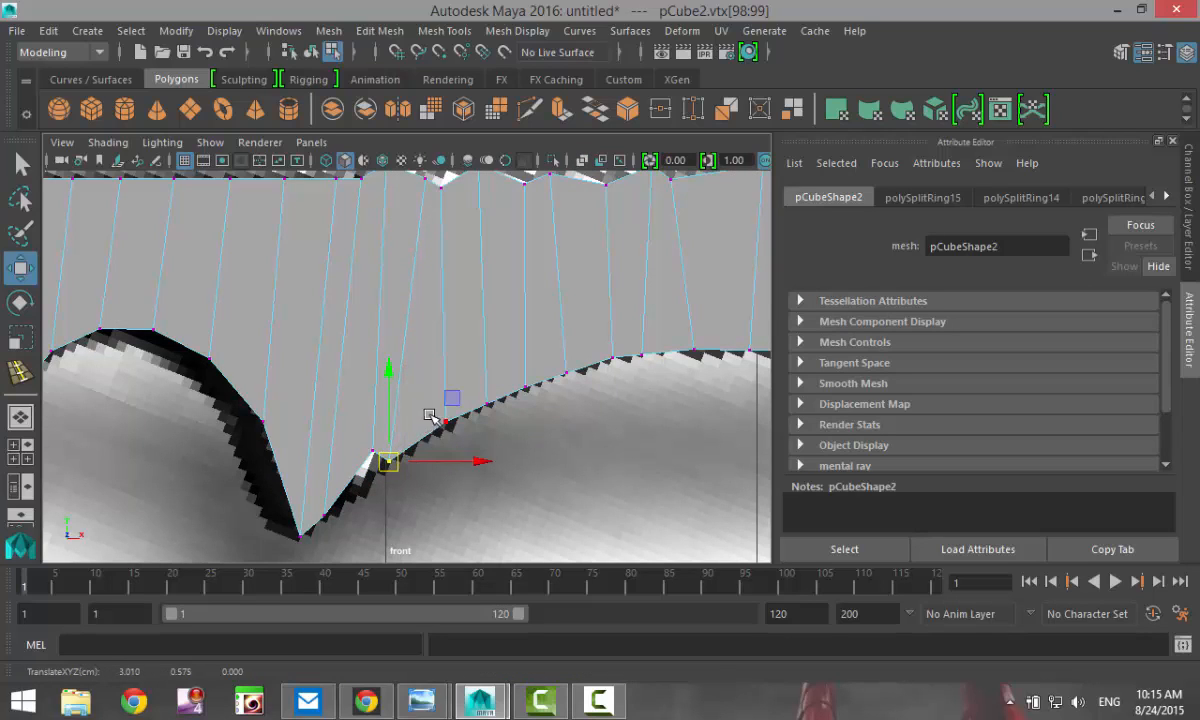
drag(429, 413, 451, 427)
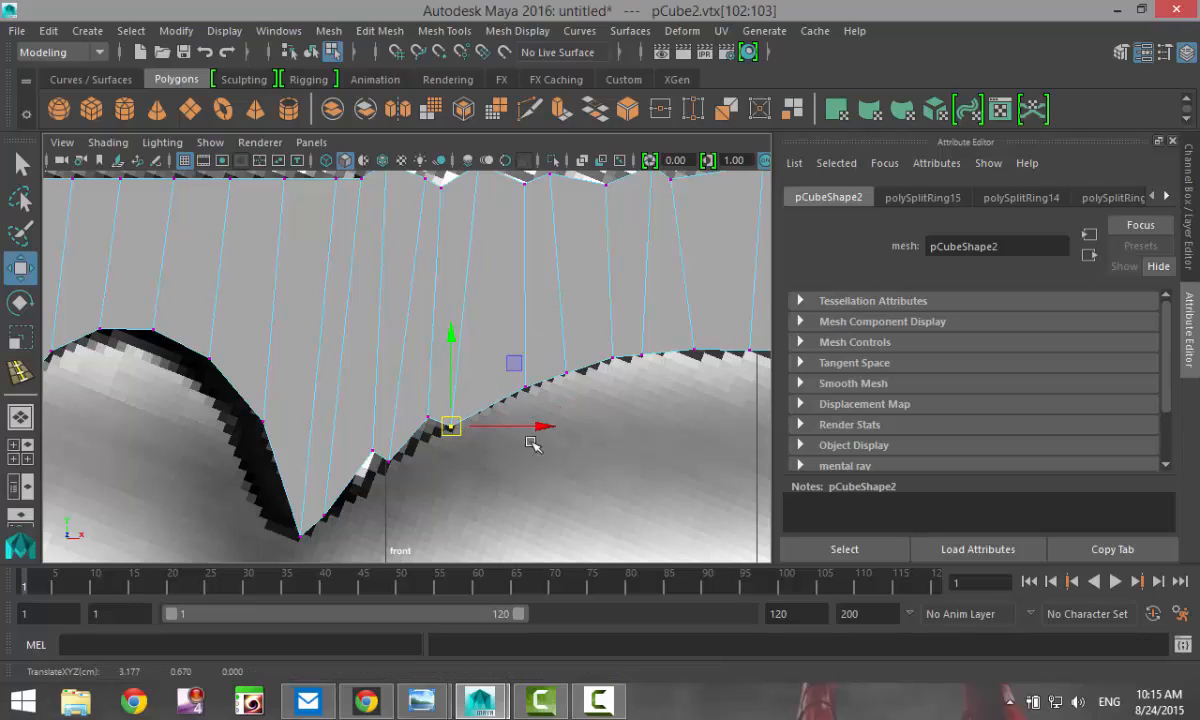
Raise the next vertex pair on the handle's curved underside and lower the one after it to form another wrap notch
scroll(571, 460, up, 2)
click(569, 393)
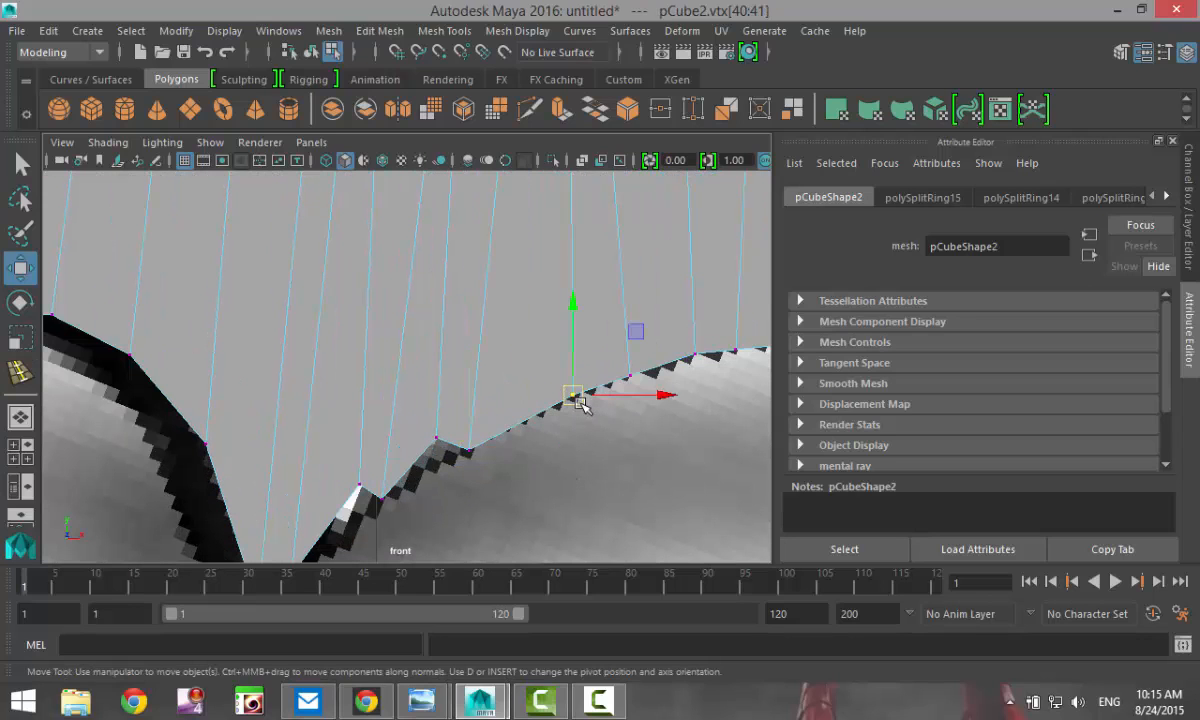
drag(571, 400, 553, 384)
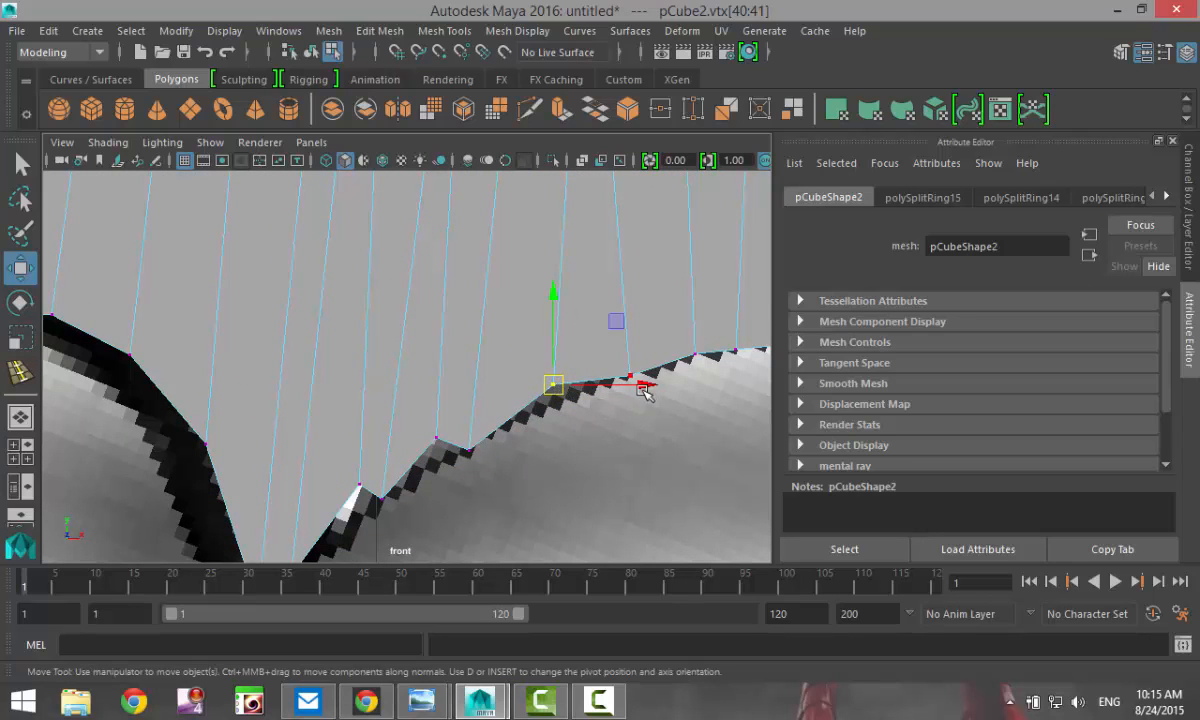
click(630, 376)
drag(630, 376, 643, 394)
Stagger the underside vertices where the curve meets the straight handle, alternating dips and peaks along the wrapping edge
alt+middle_drag(671, 456, 472, 408)
click(458, 382)
drag(460, 386, 448, 407)
click(532, 379)
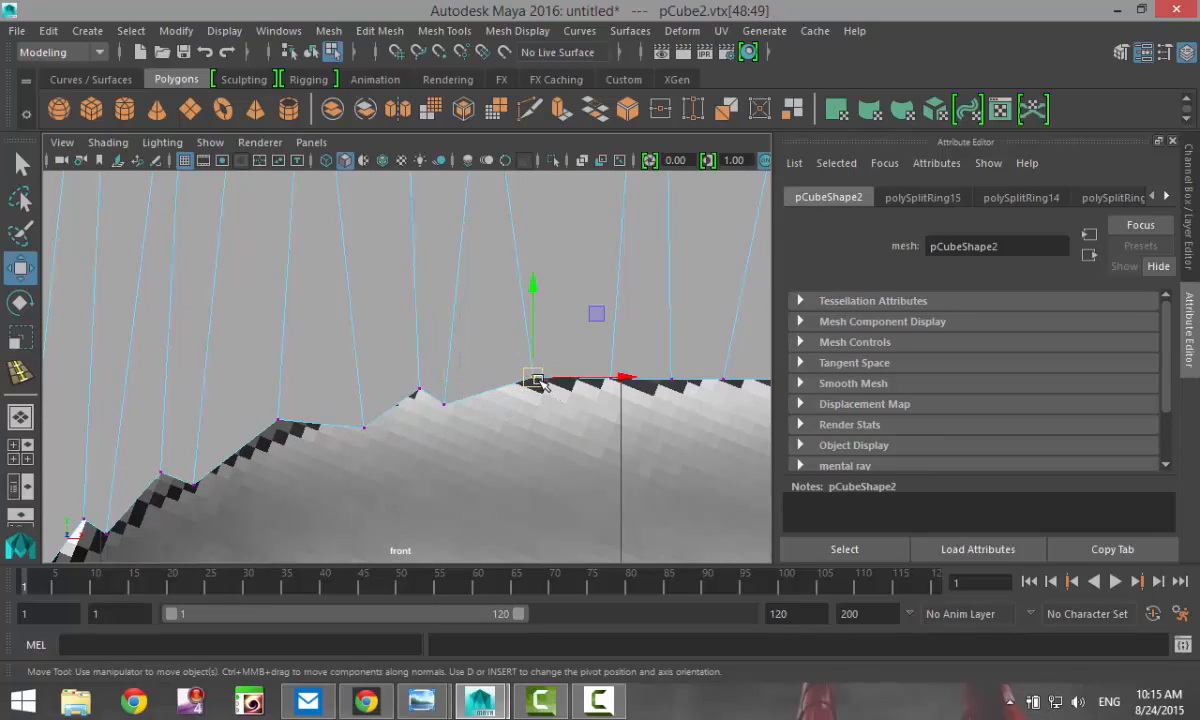
drag(532, 379, 527, 362)
click(610, 377)
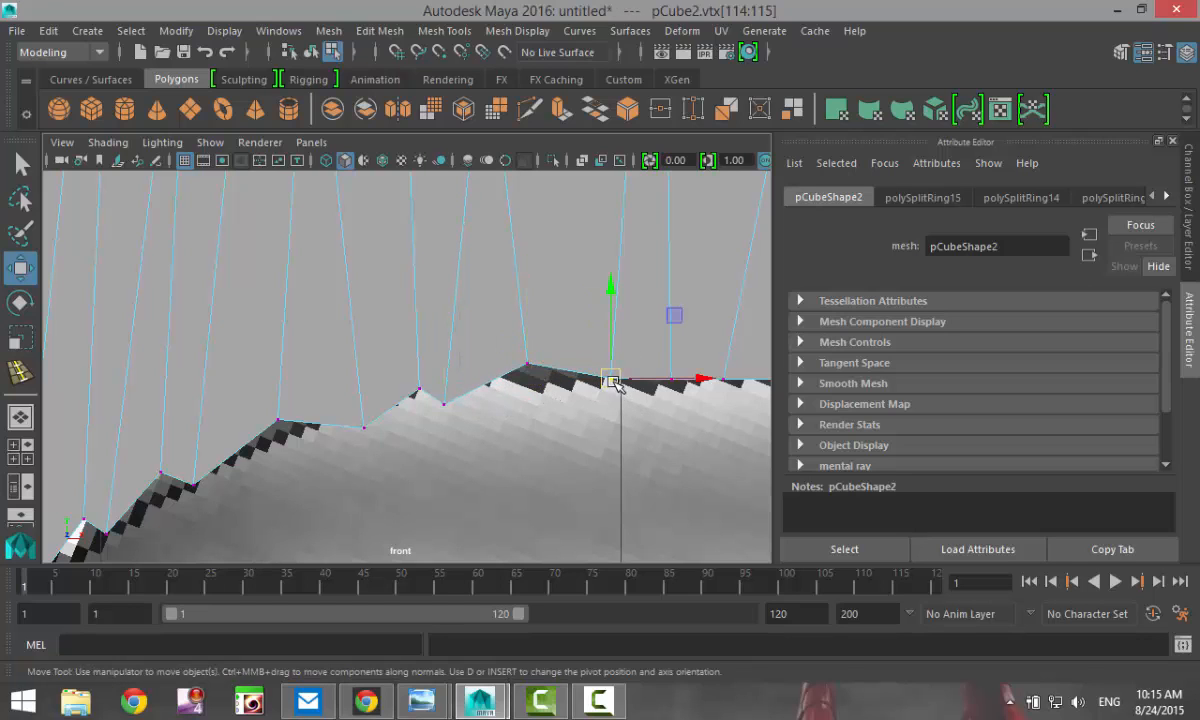
drag(610, 377, 581, 389)
Raise two alternate vertex pairs on the straight underside and shift them sideways to form the next wrapping peaks
alt+middle_drag(626, 436, 486, 433)
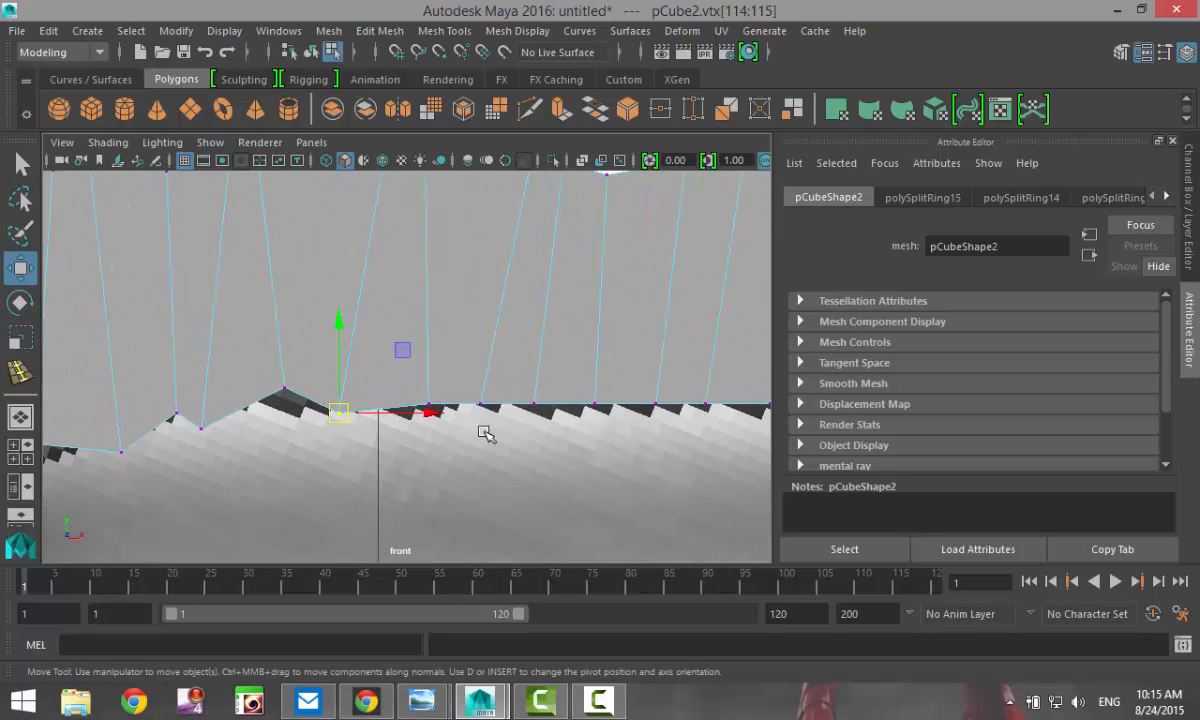
click(478, 401)
drag(478, 401, 453, 398)
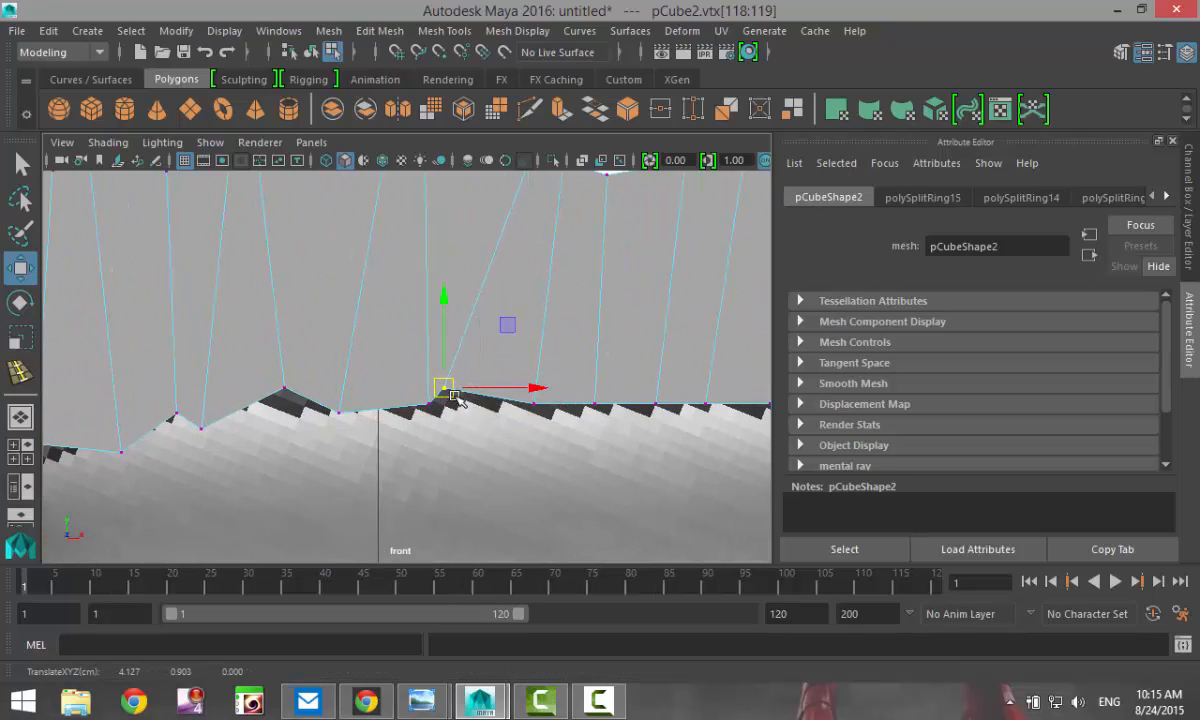
click(595, 403)
drag(595, 403, 634, 386)
alt+middle_drag(625, 449, 407, 466)
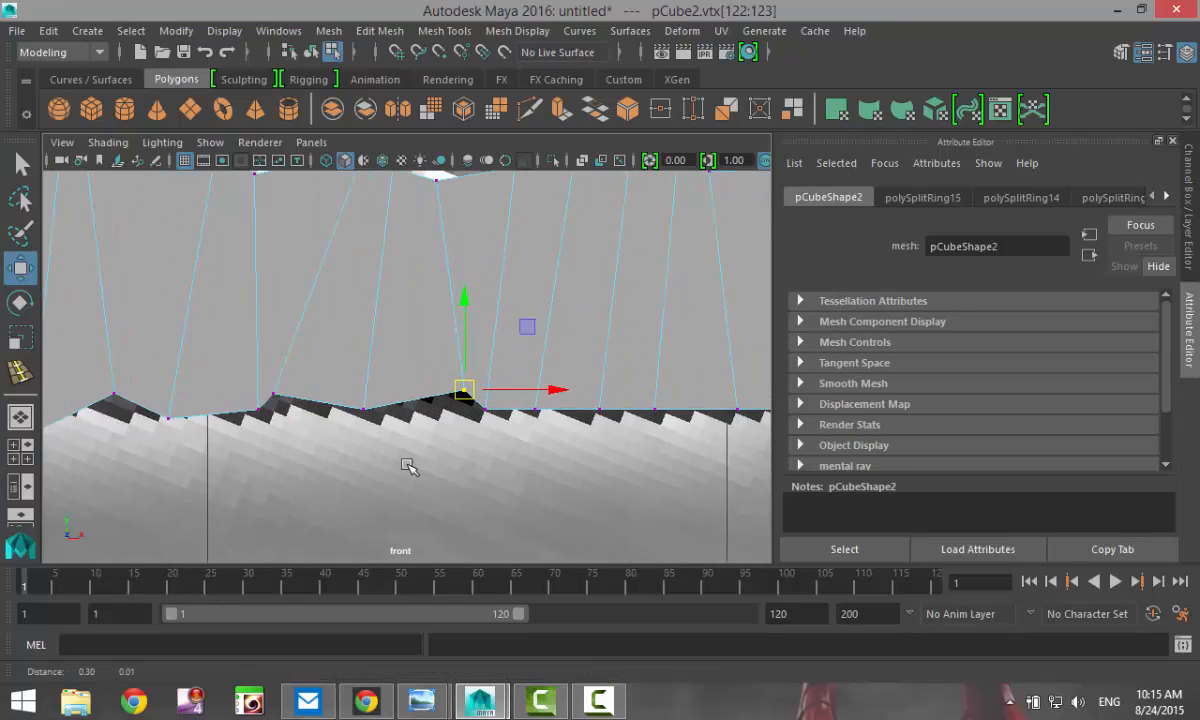
Move the next vertex pairs along the handle's lower edge up into the notches of the reference wrapping
click(449, 424)
drag(449, 424, 477, 410)
click(519, 425)
click(656, 426)
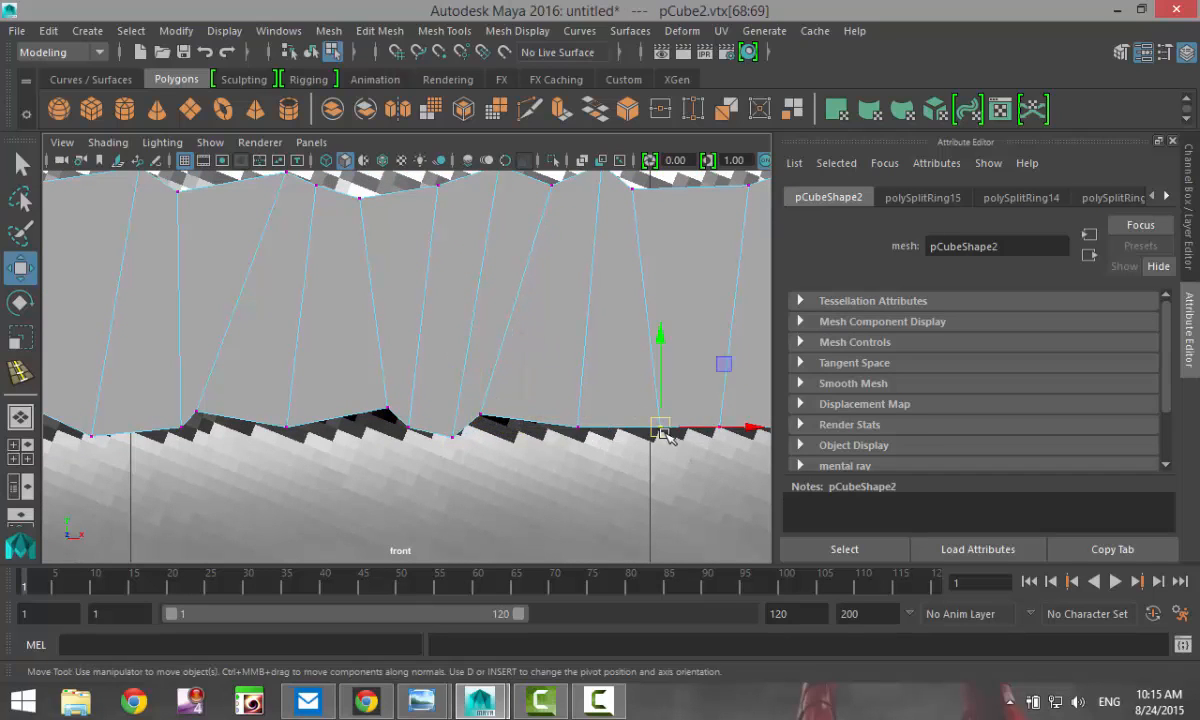
drag(656, 426, 601, 409)
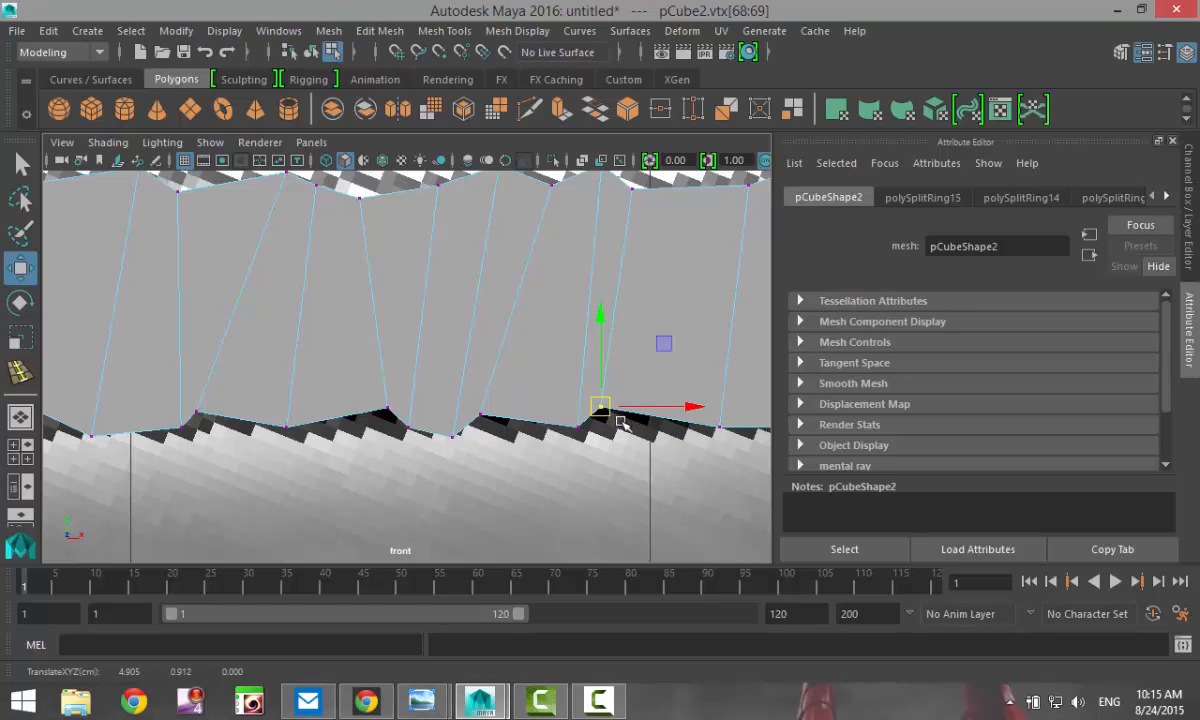
Raise the remaining lower-edge vertex pairs near the handle's end to follow the stepped outline of the reference
alt+middle_drag(524, 430, 215, 429)
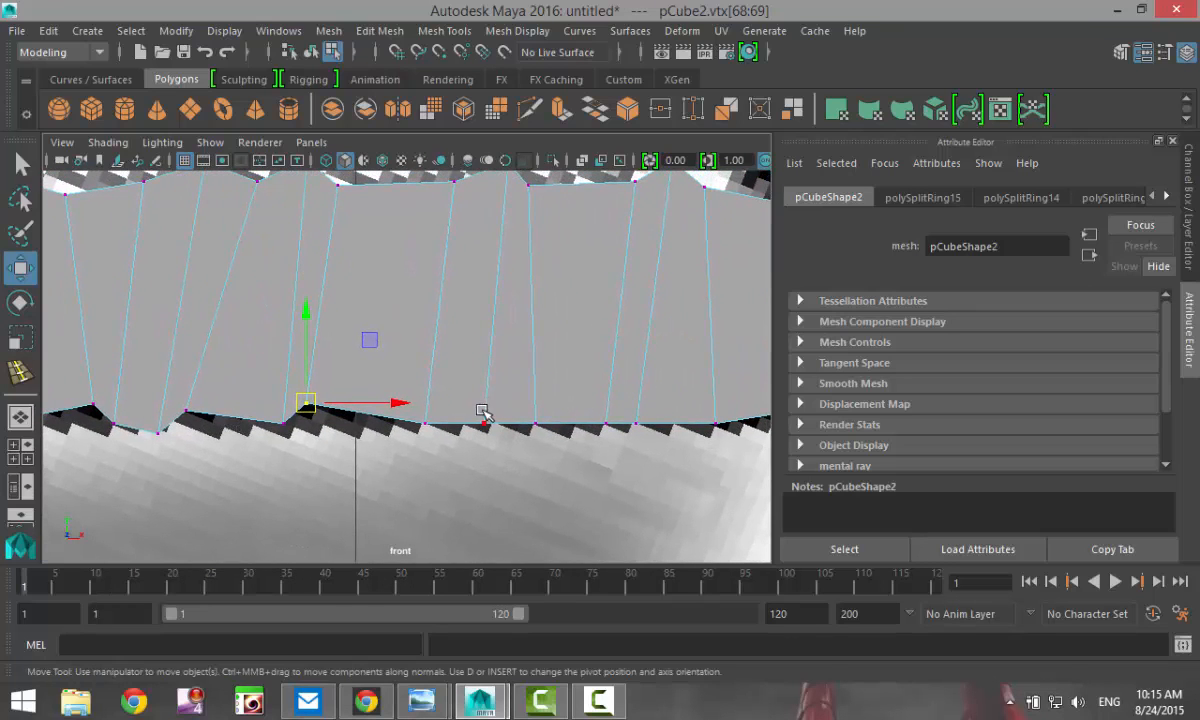
drag(506, 461, 506, 462)
drag(485, 424, 512, 404)
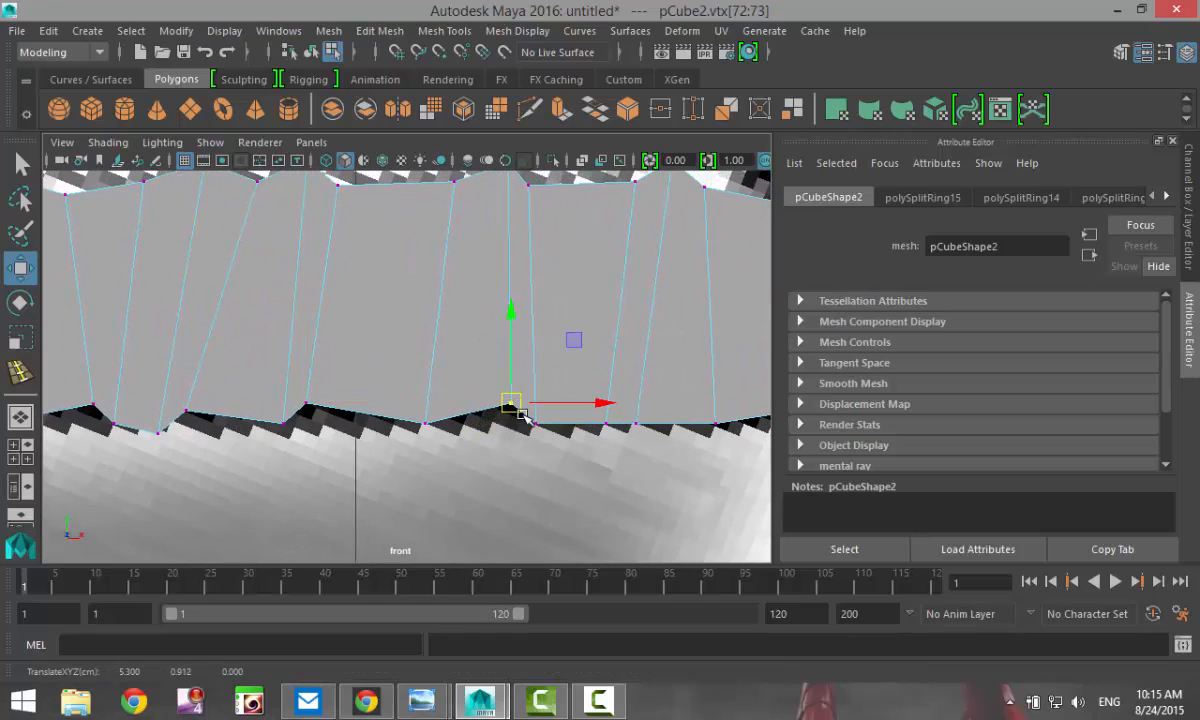
alt+middle_drag(496, 464, 358, 499)
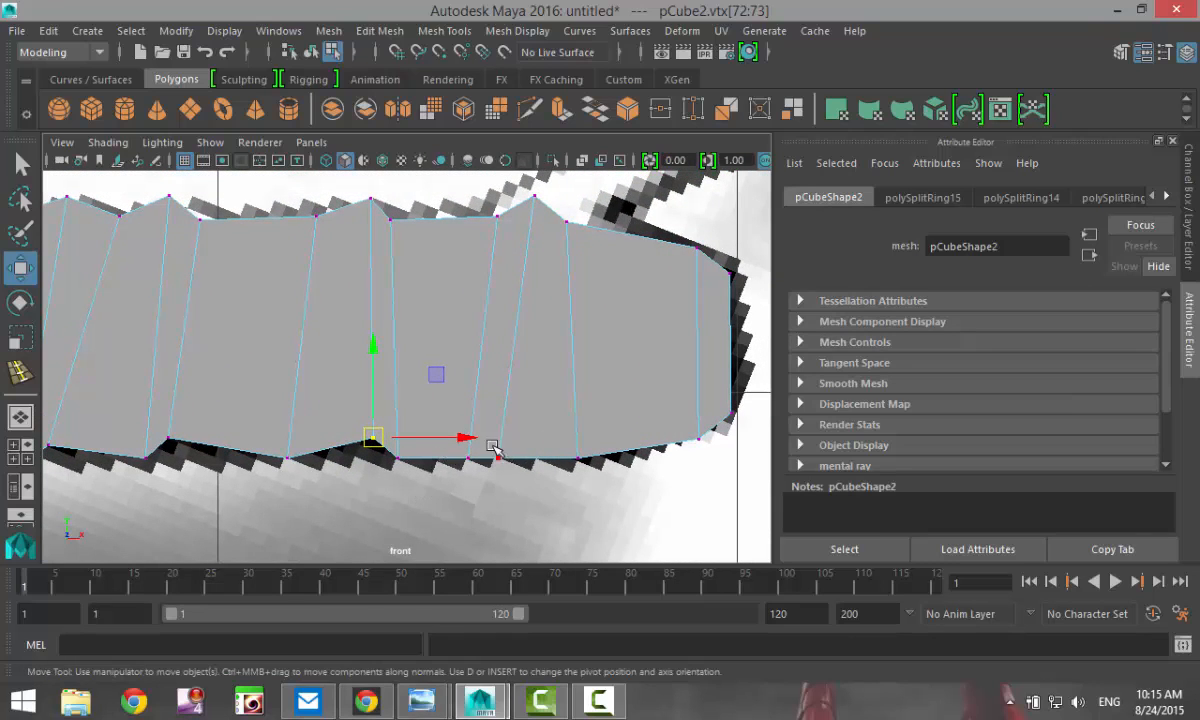
drag(509, 461, 491, 451)
drag(498, 458, 487, 438)
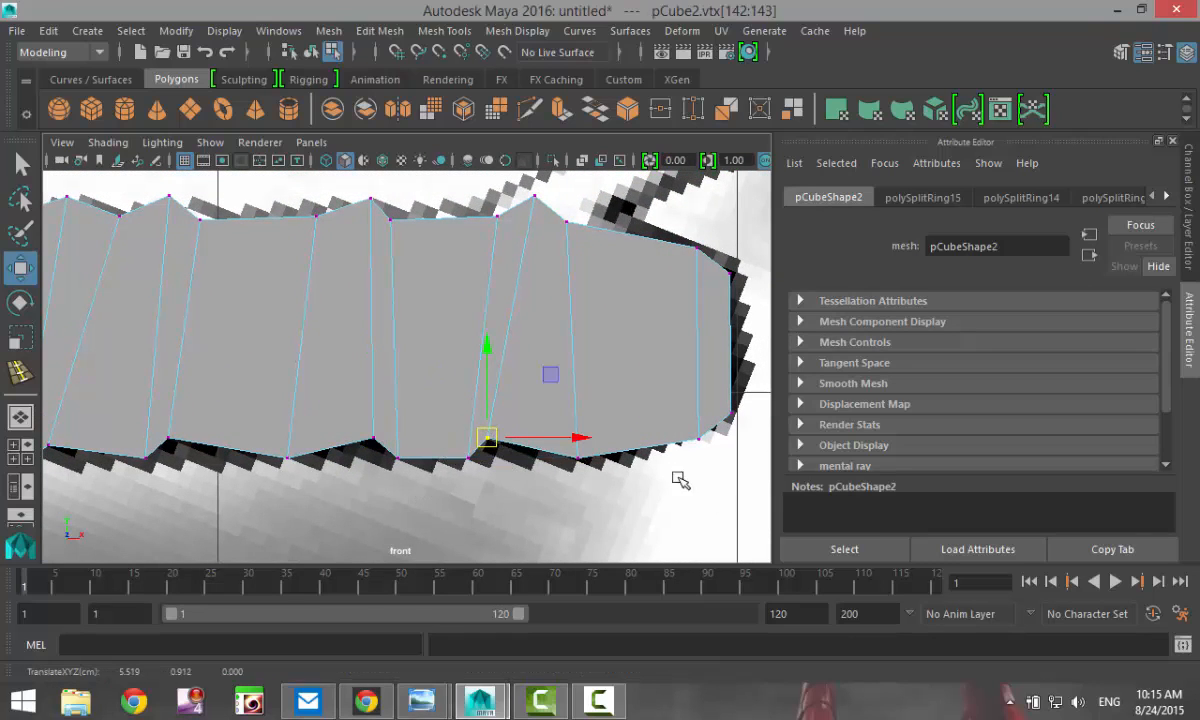
mouse_move(690, 424)
mouse_down()
mouse_move(711, 448)
mouse_move(687, 428)
mouse_up()
scroll(520, 445, down, 10)
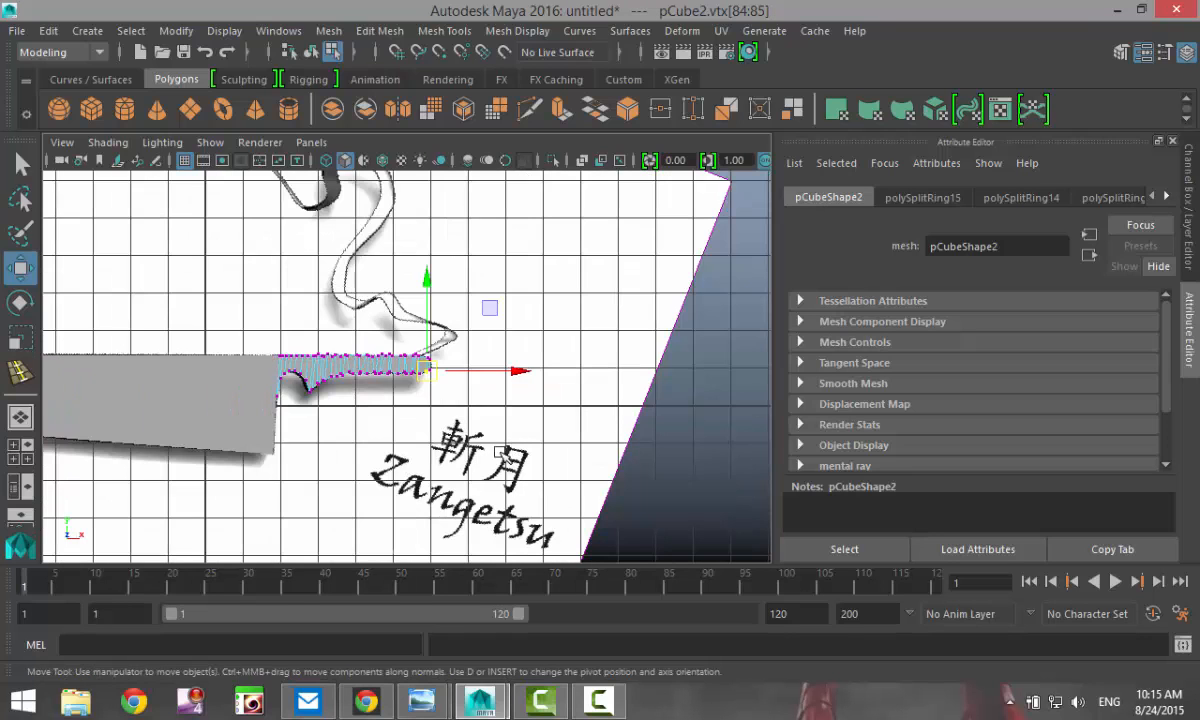
Insert three evenly spaced lengthwise edge loops around the handle using the Insert Edge Loop tool's Multiple edge loops option
click(19, 417)
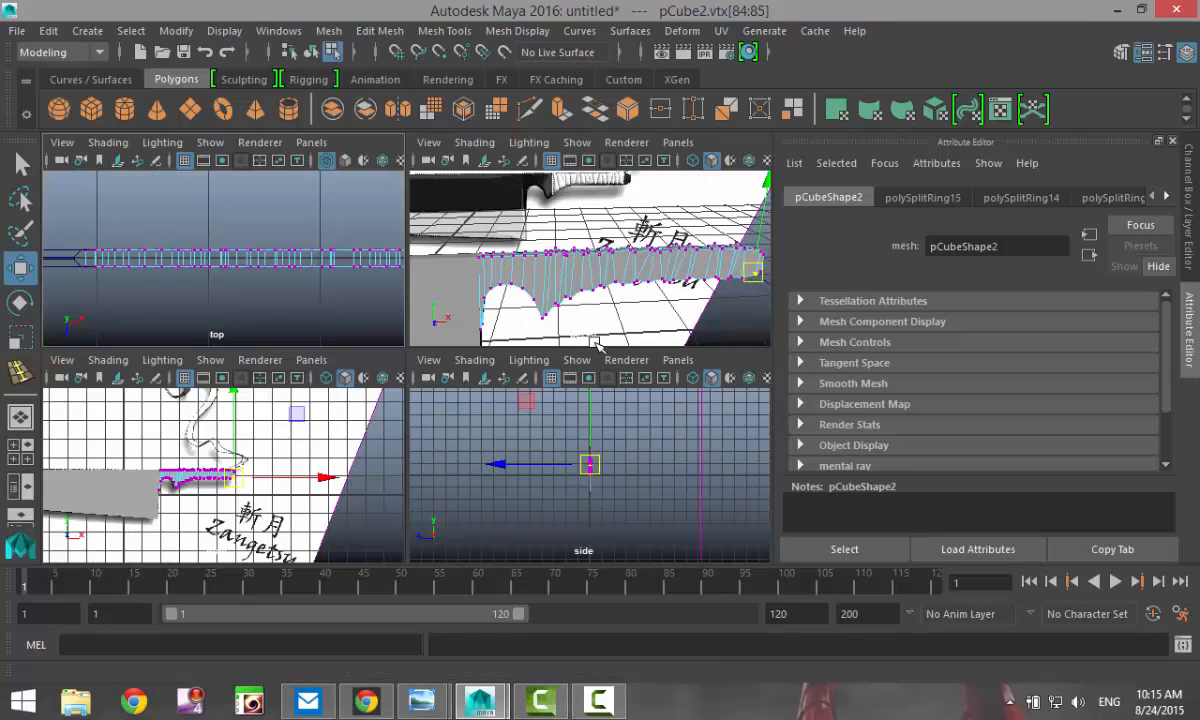
alt+drag(595, 500, 432, 487)
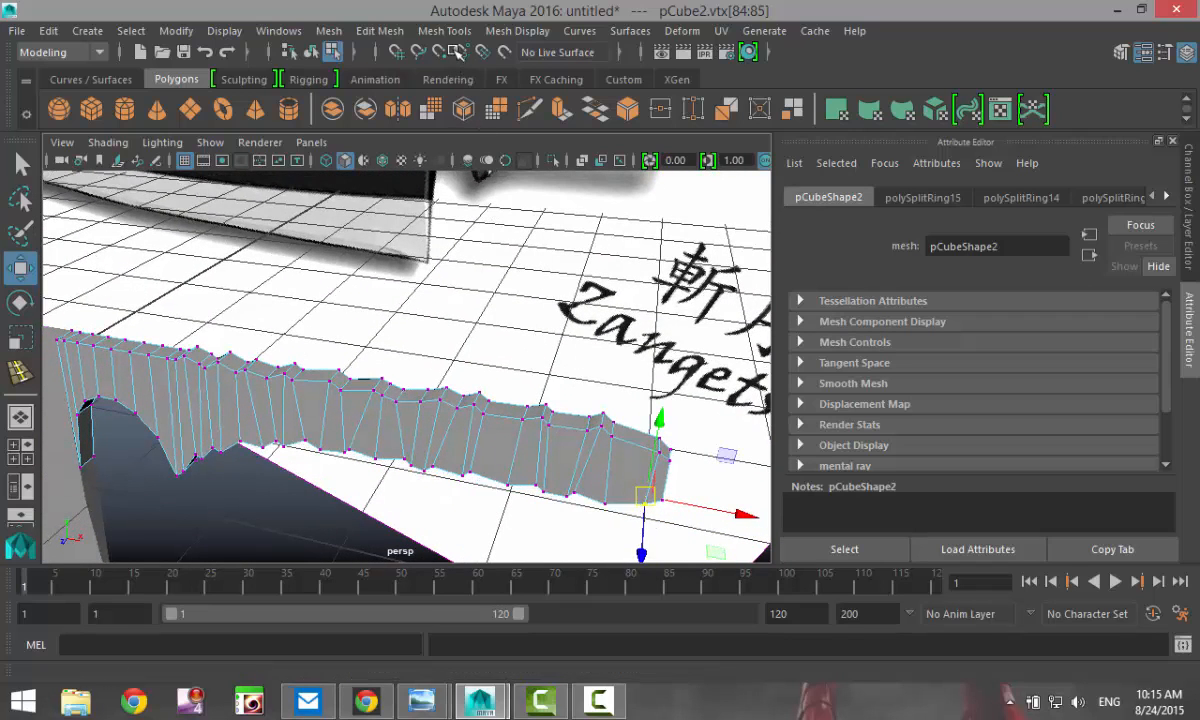
click(443, 33)
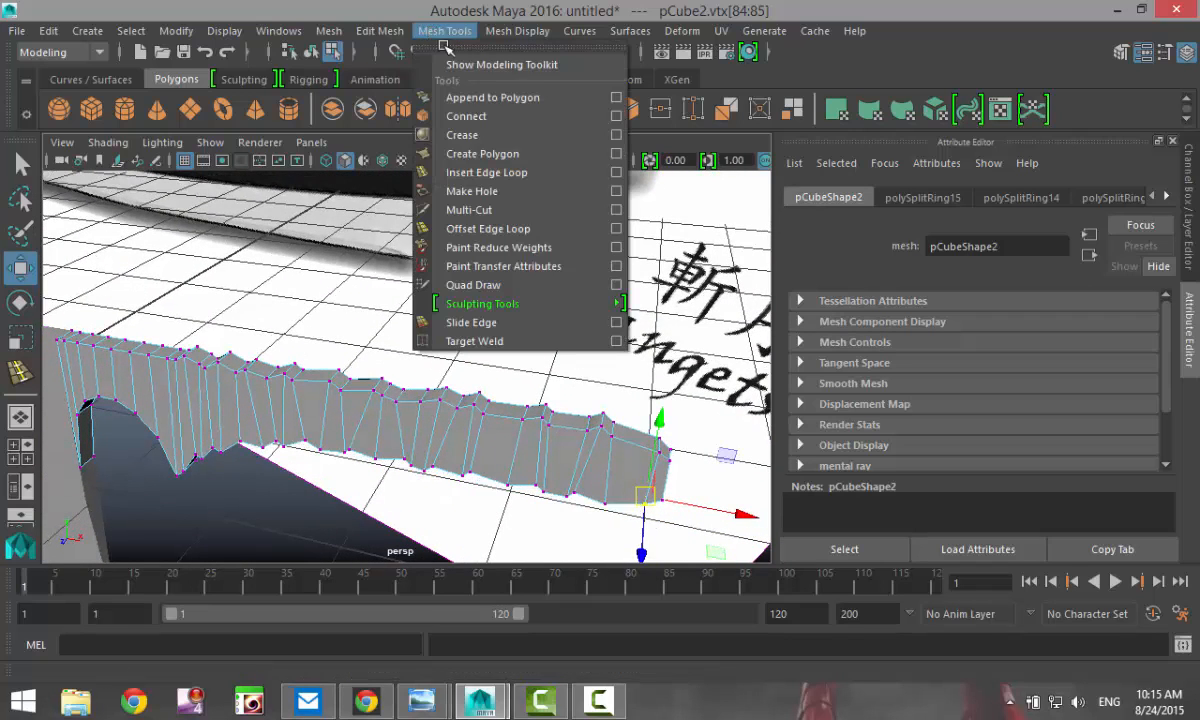
click(619, 172)
click(184, 296)
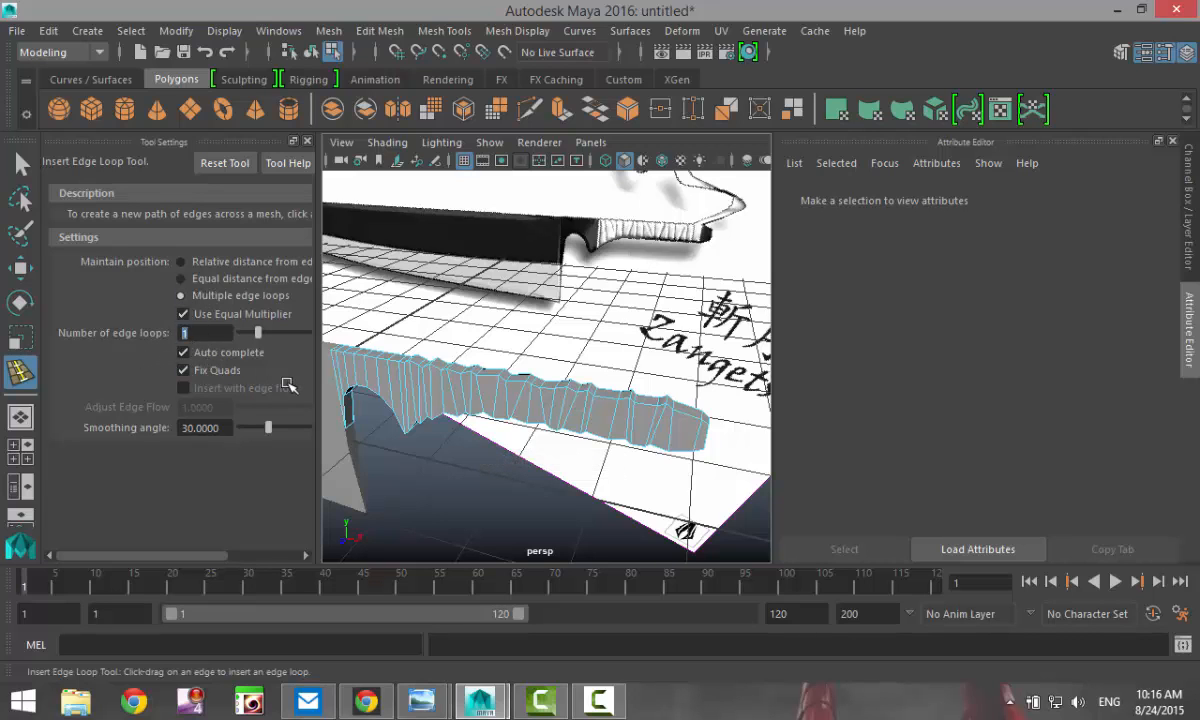
scroll(611, 476, up, 5)
alt+middle_drag(611, 477, 415, 370)
scroll(566, 424, down, 5)
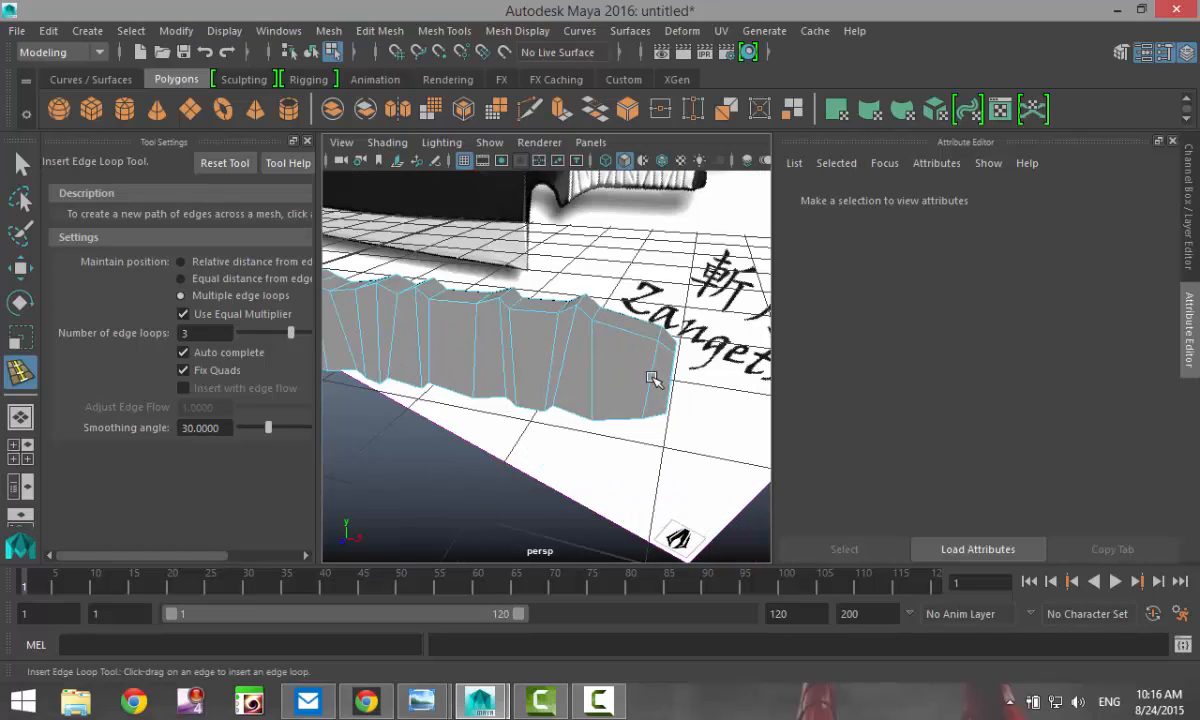
drag(652, 379, 654, 386)
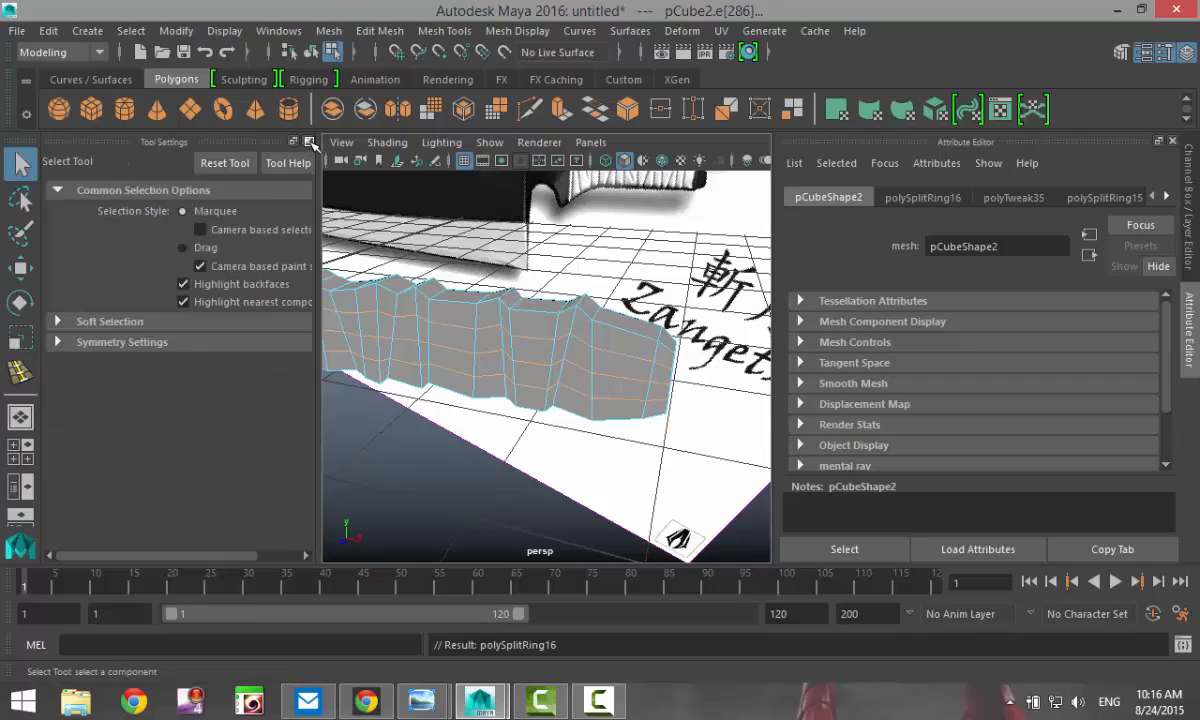
click(309, 141)
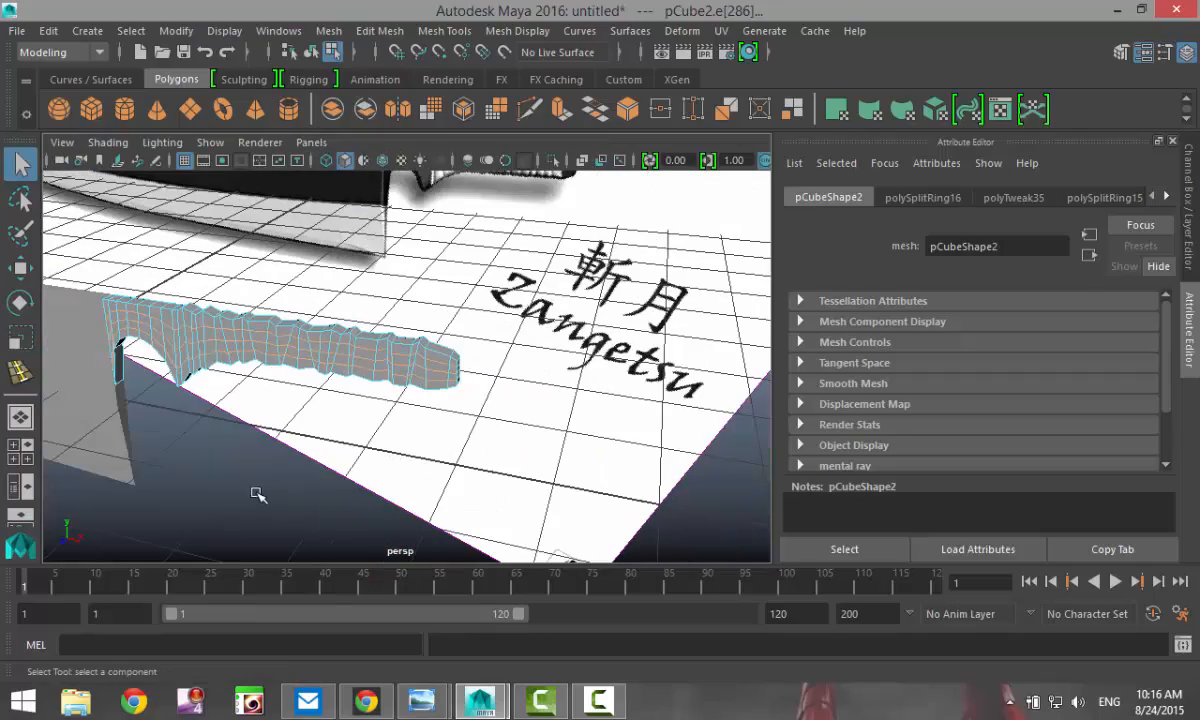
Turn on X-Ray shading in the front view and compare the handle's edges with the reference wrapping
alt+drag(257, 494, 289, 463)
alt+right_drag(273, 469, 418, 500)
click(21, 452)
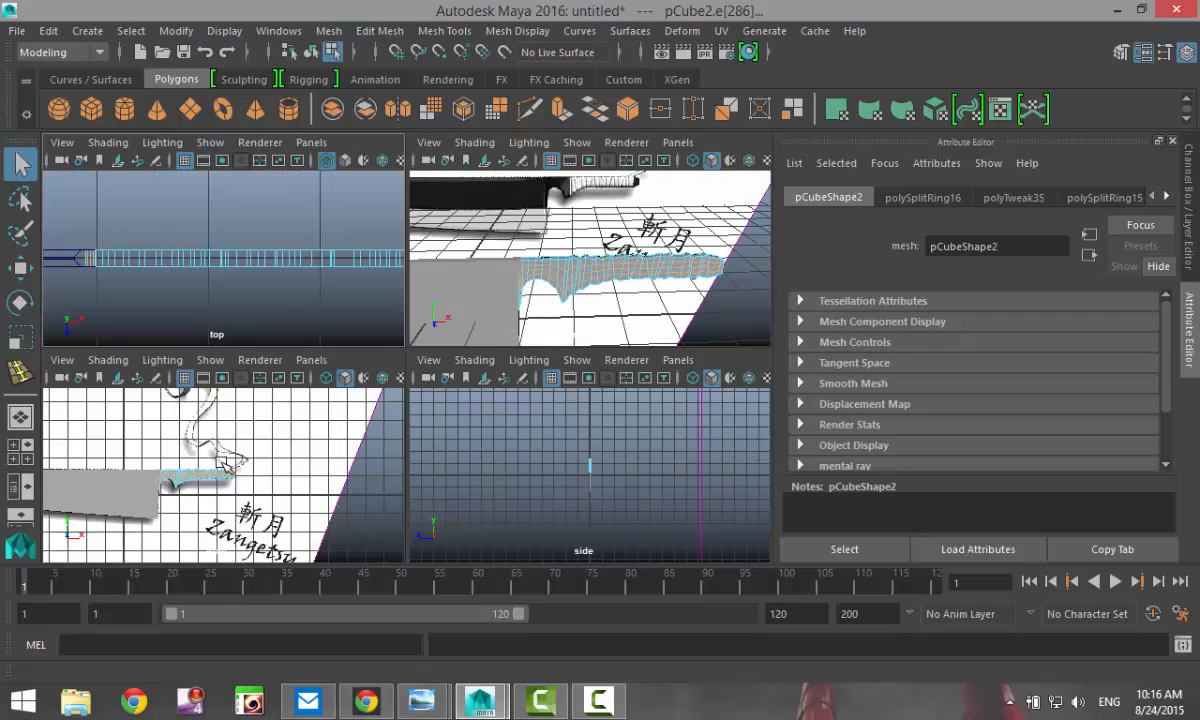
key(space)
scroll(345, 470, up, 8)
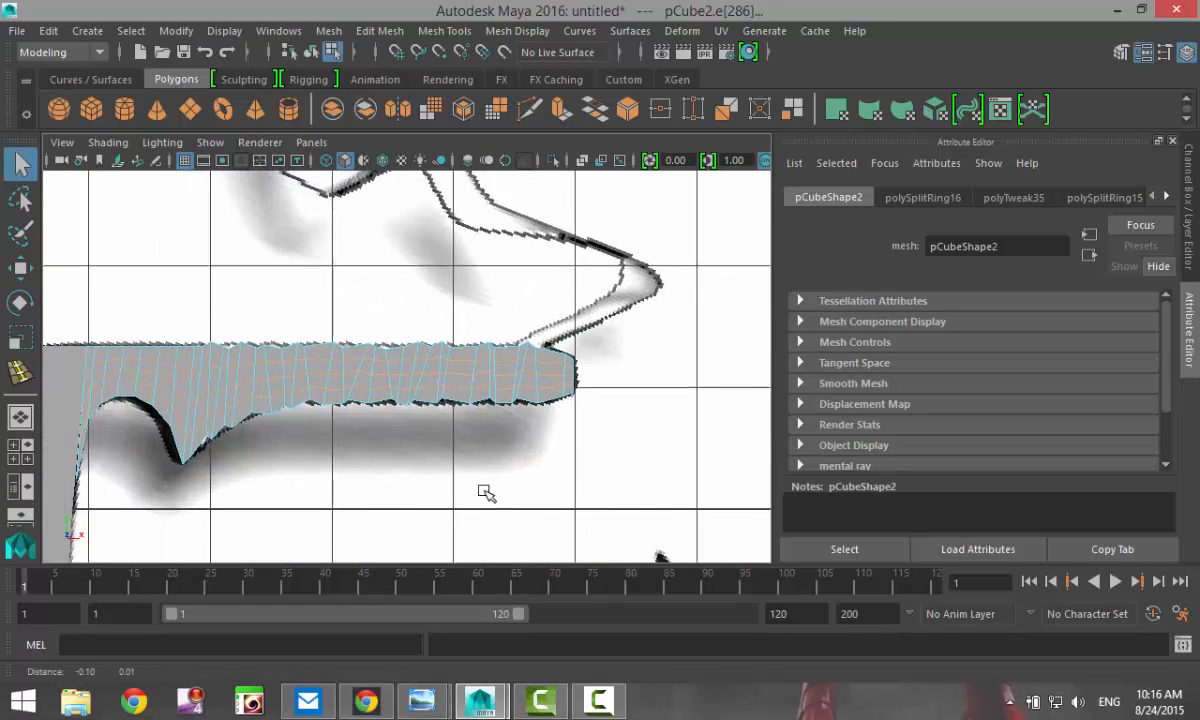
scroll(485, 492, up, 4)
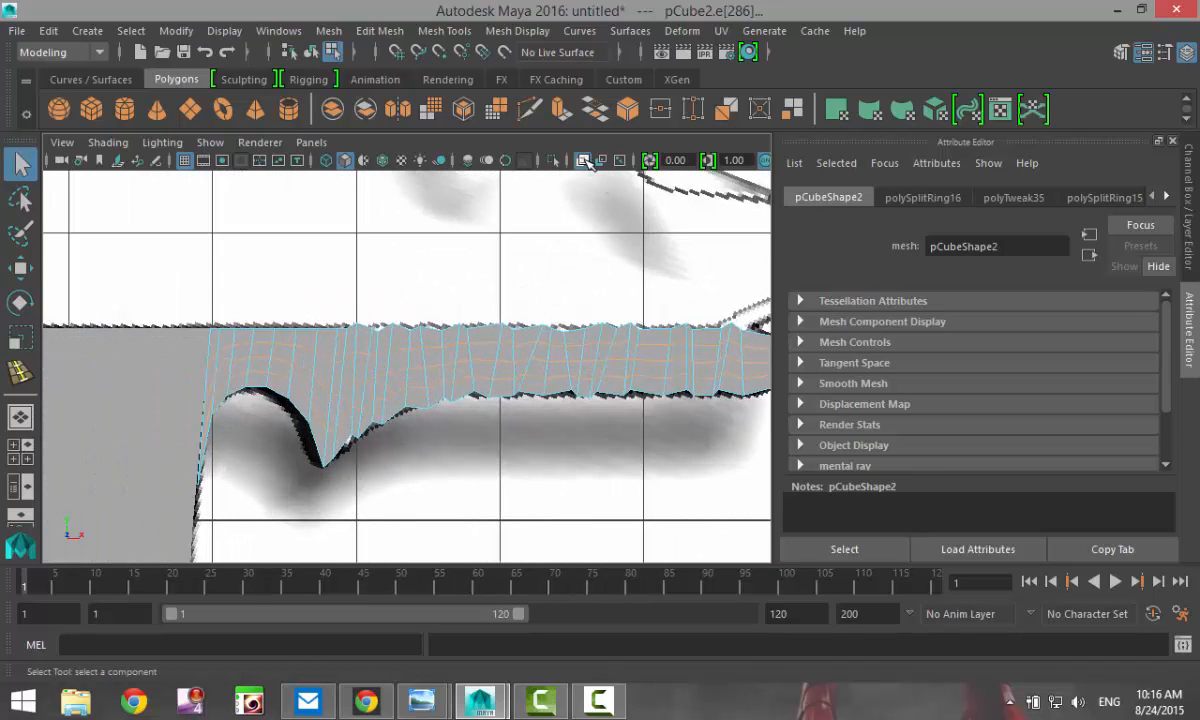
click(583, 161)
scroll(461, 423, up, 5)
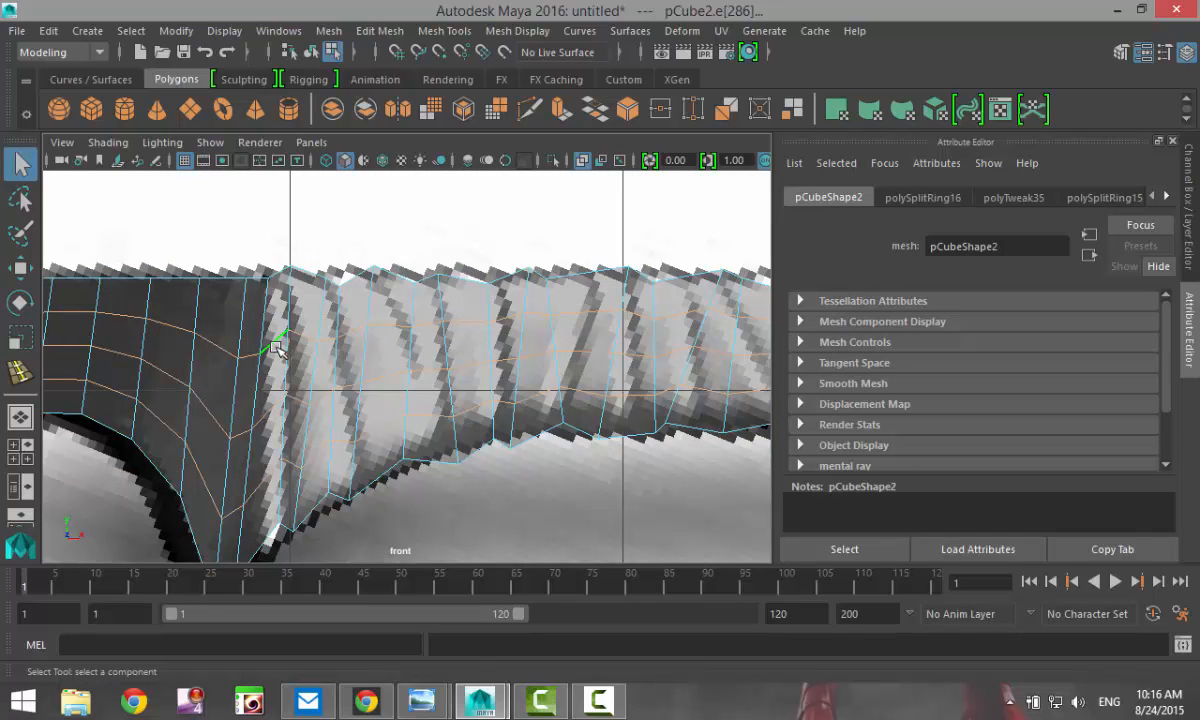
click(271, 348)
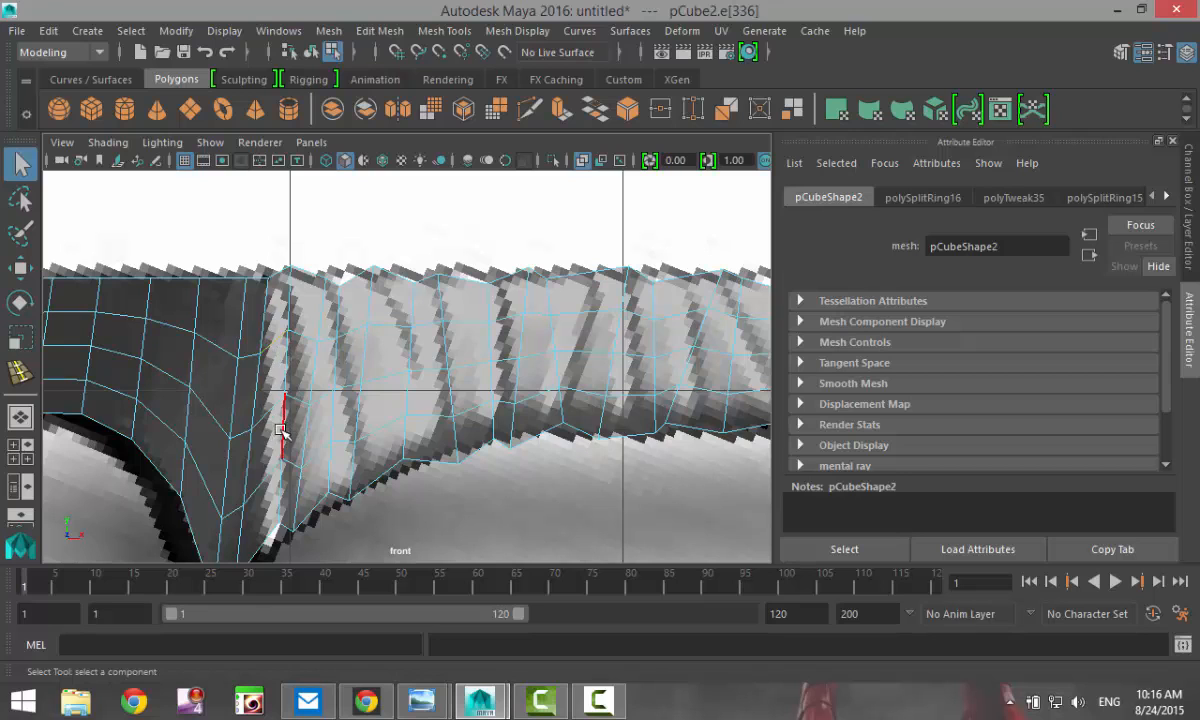
Select the inner lengthwise edges on both sides of the grip and scale them outward across its thickness to round the handle
click(22, 452)
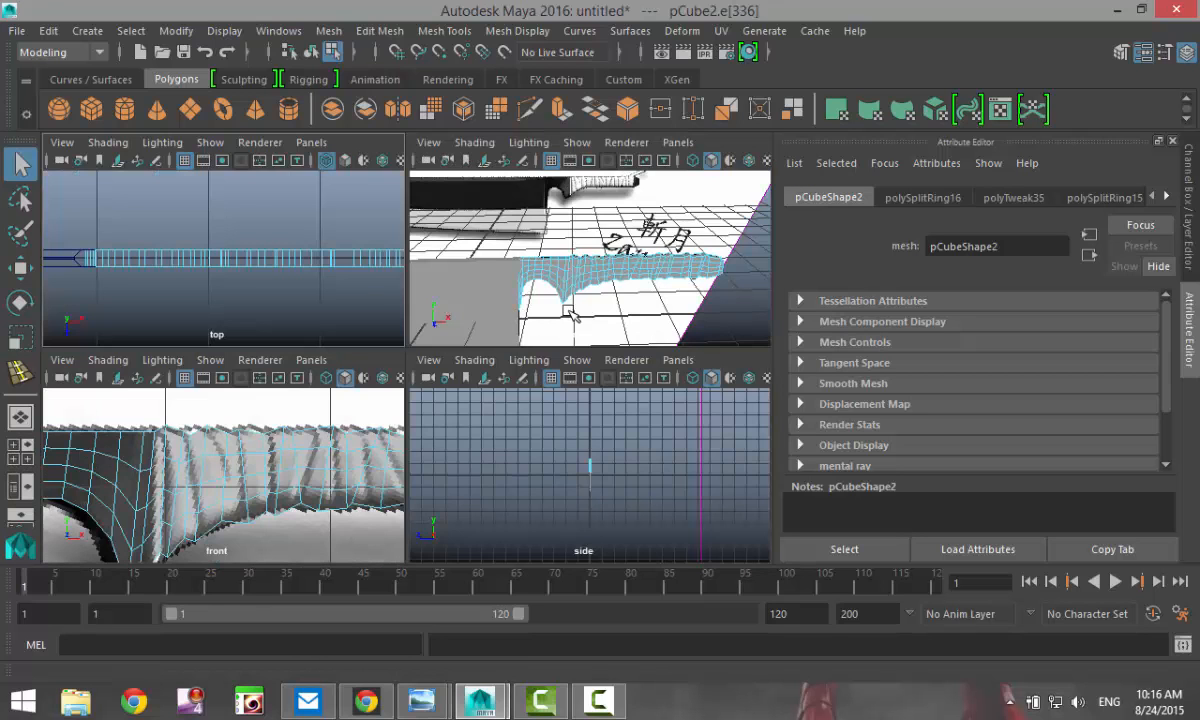
key(space)
scroll(528, 415, up, 5)
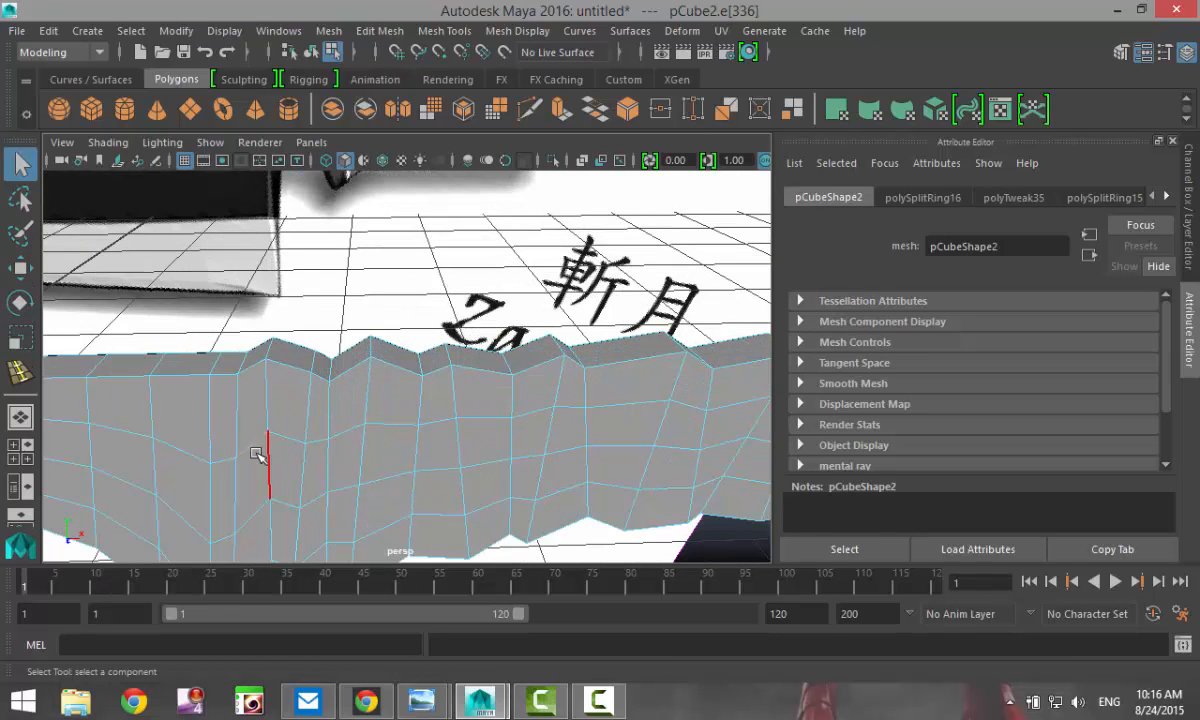
alt+drag(563, 498, 430, 467)
scroll(430, 467, down, 5)
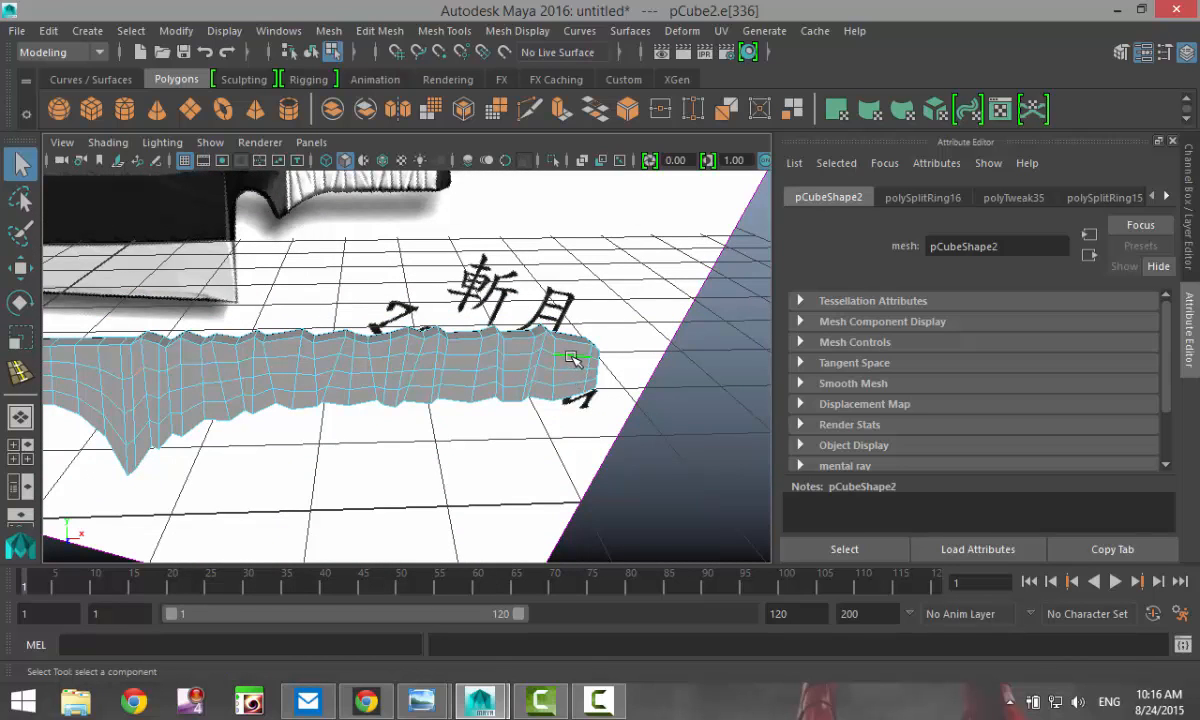
double_click(572, 358)
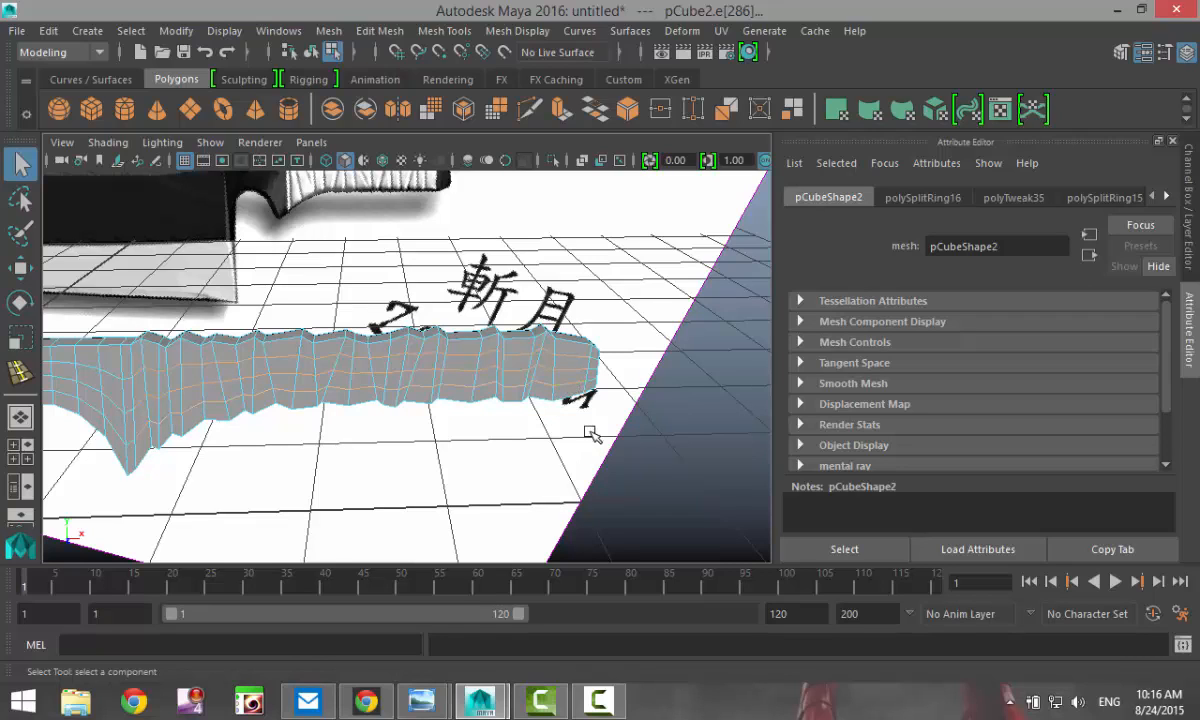
alt+drag(632, 458, 377, 407)
alt+drag(333, 371, 334, 449)
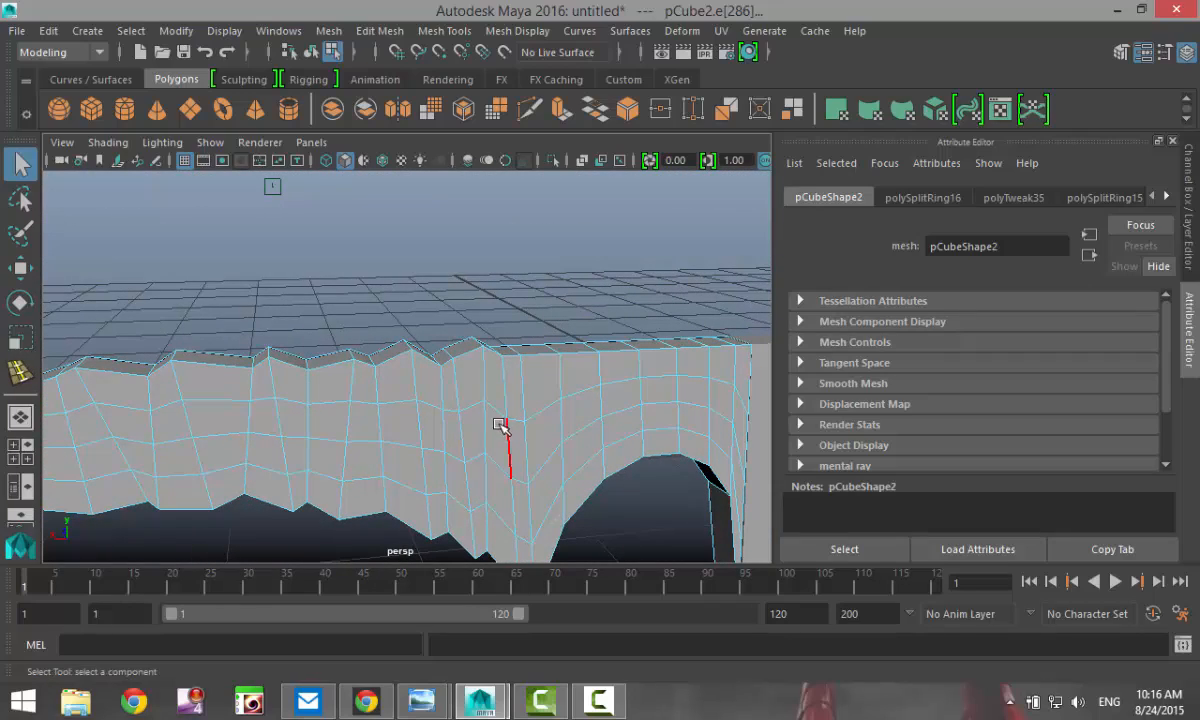
alt+drag(236, 450, 183, 428)
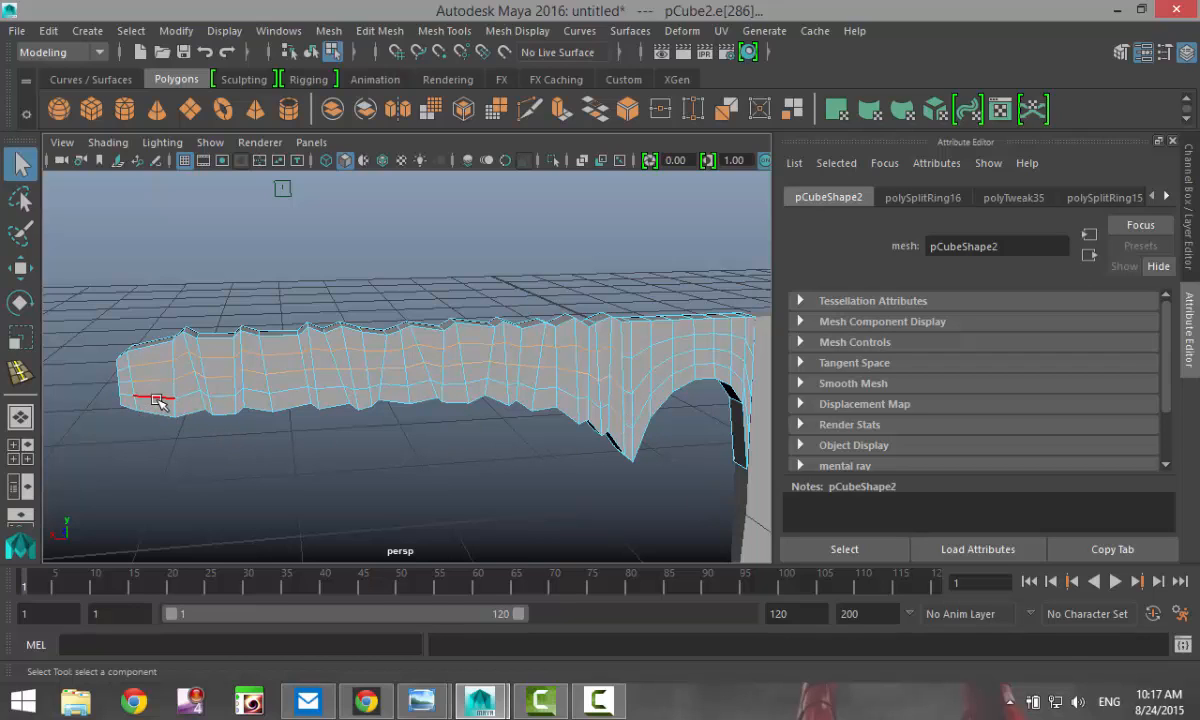
alt+drag(213, 444, 560, 512)
key(f)
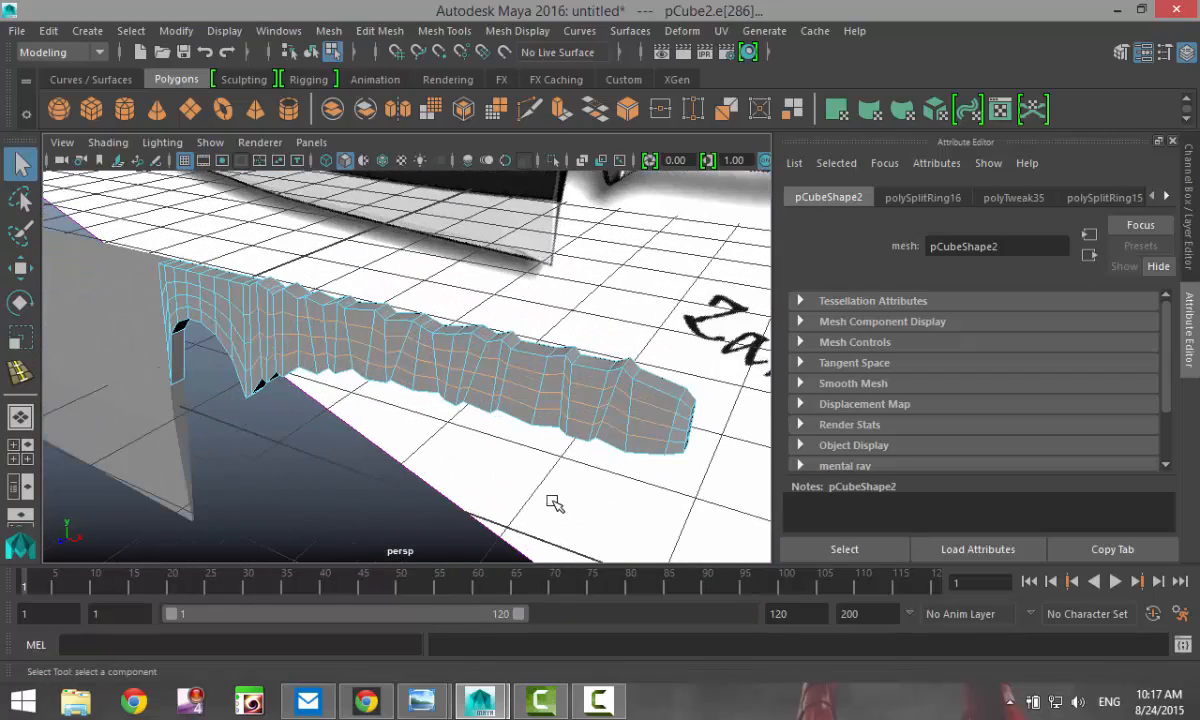
key(r)
middle_drag(383, 416, 297, 418)
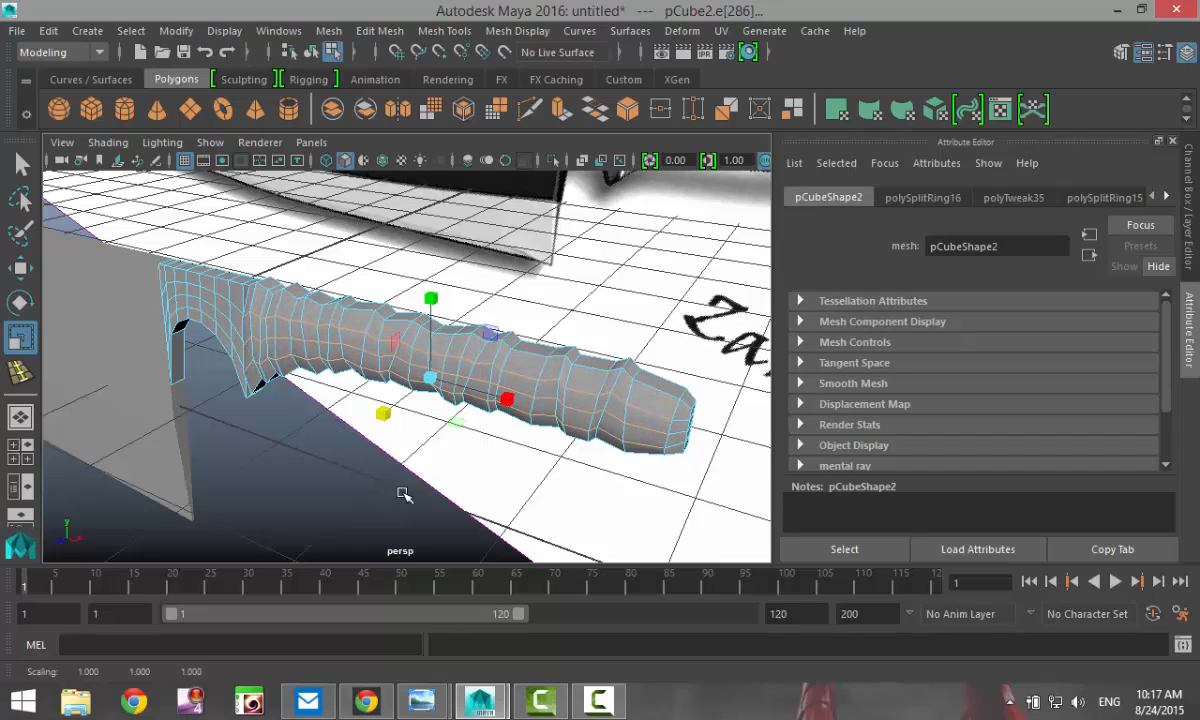
alt+drag(470, 470, 418, 509)
click(272, 528)
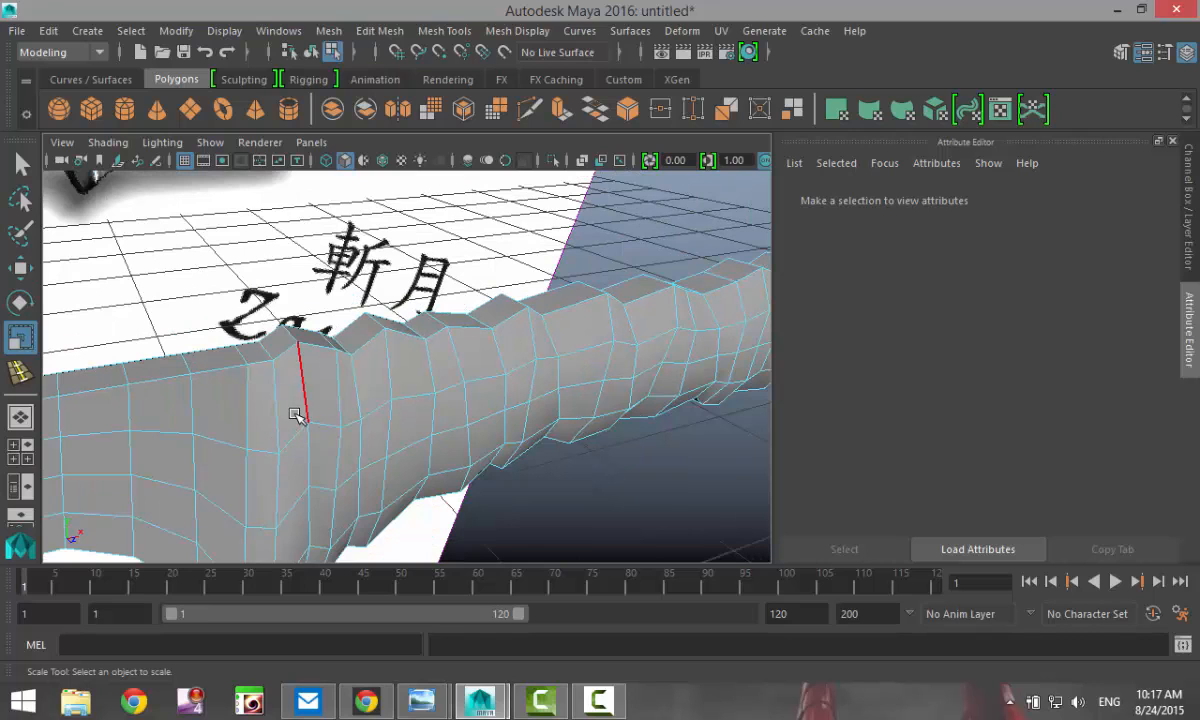
Switch to face selection and select alternating face loops around the grip, starting beside the guard, for the first five raised wrapping bands
right_drag(297, 413, 304, 222)
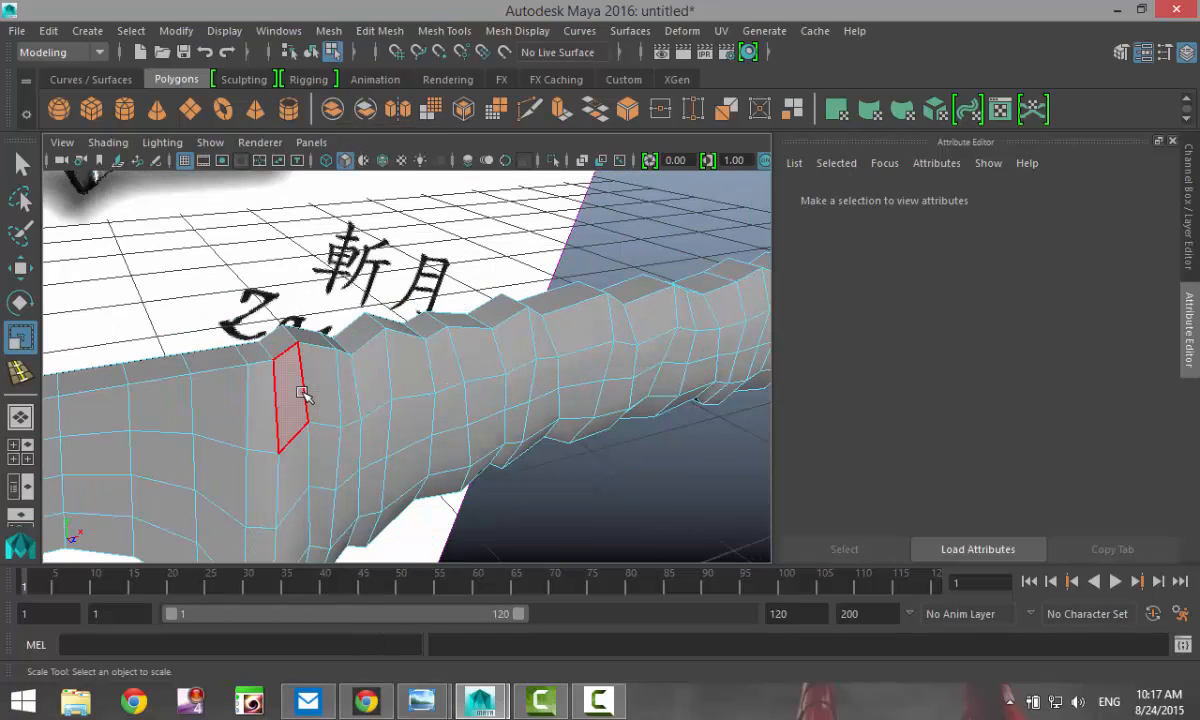
click(300, 405)
shift+double_click(300, 482)
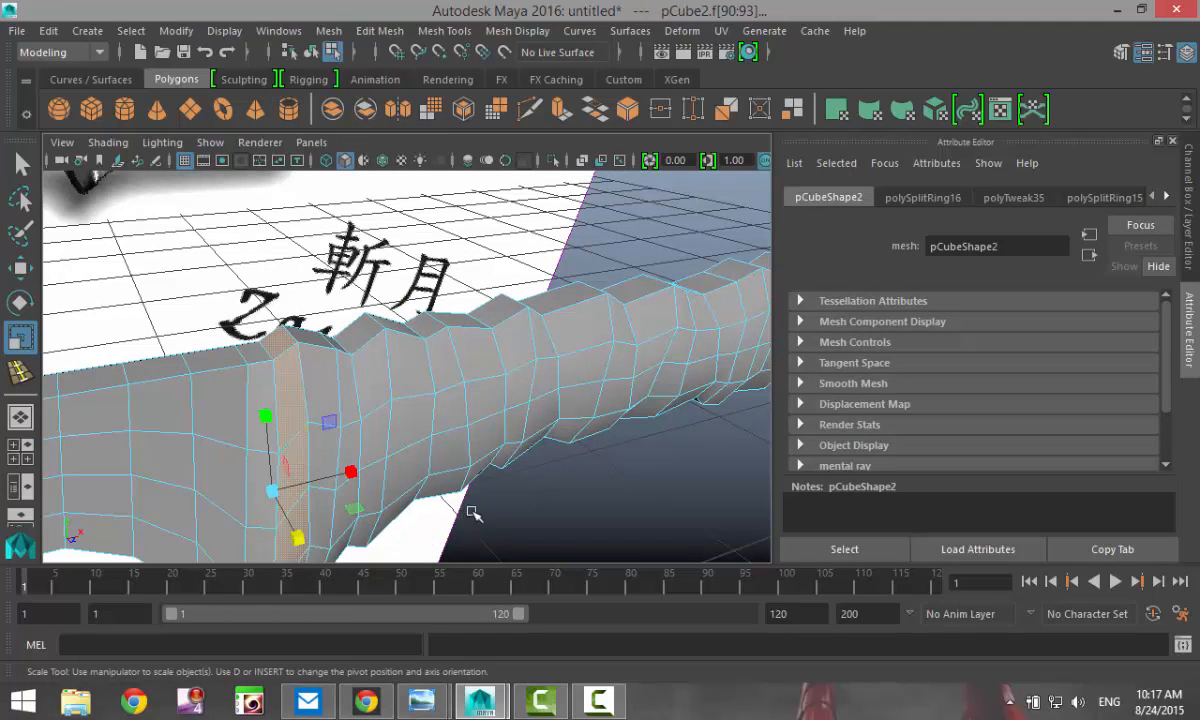
alt+drag(491, 513, 532, 458)
shift+click(431, 358)
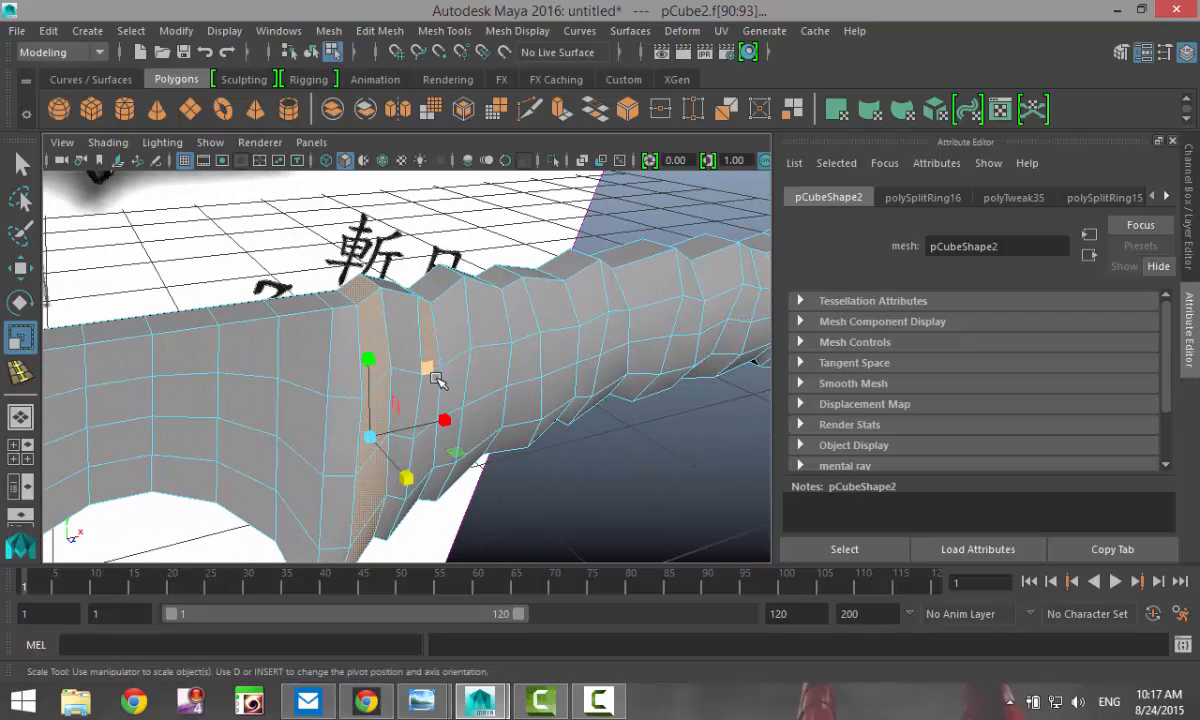
shift+click(488, 336)
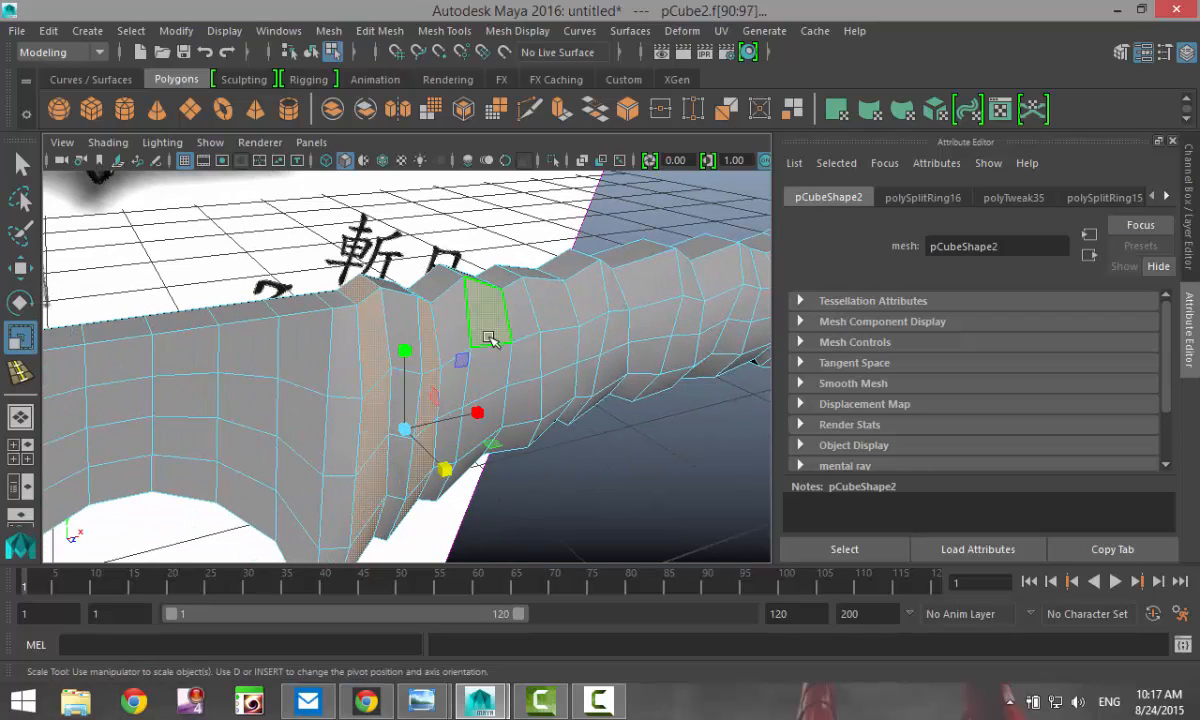
shift+double_click(488, 373)
shift+click(562, 314)
shift+click(564, 351)
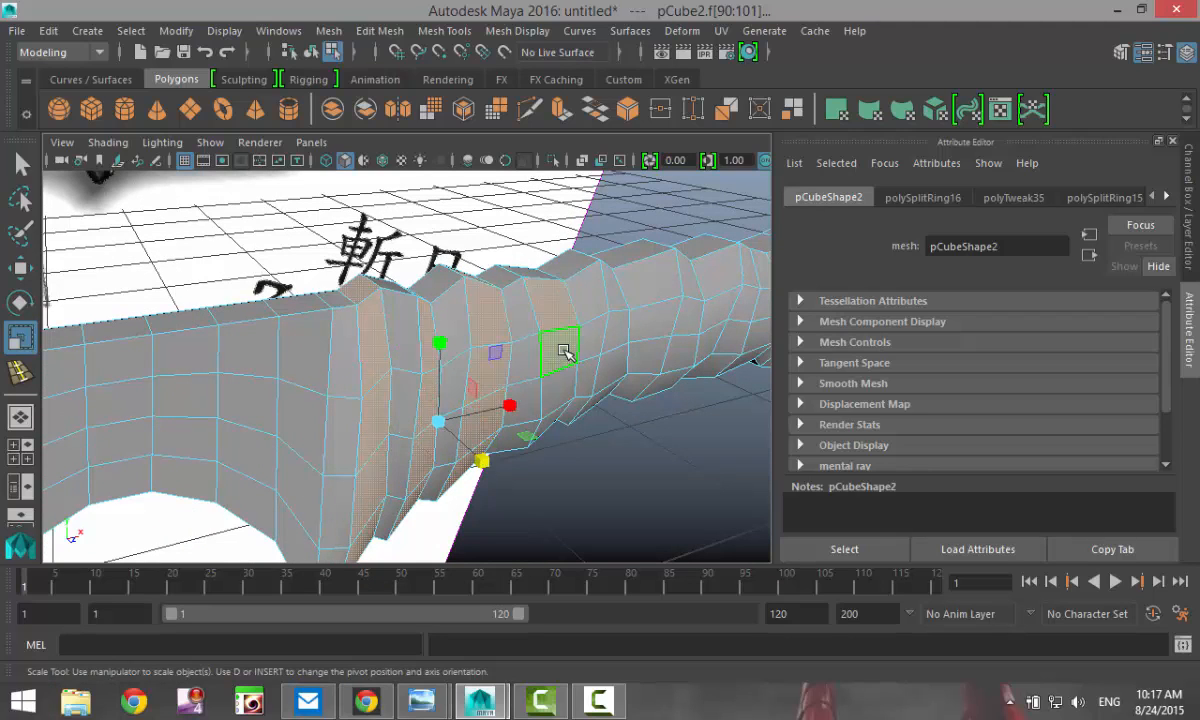
shift+double_click(564, 351)
shift+click(618, 303)
shift+click(622, 327)
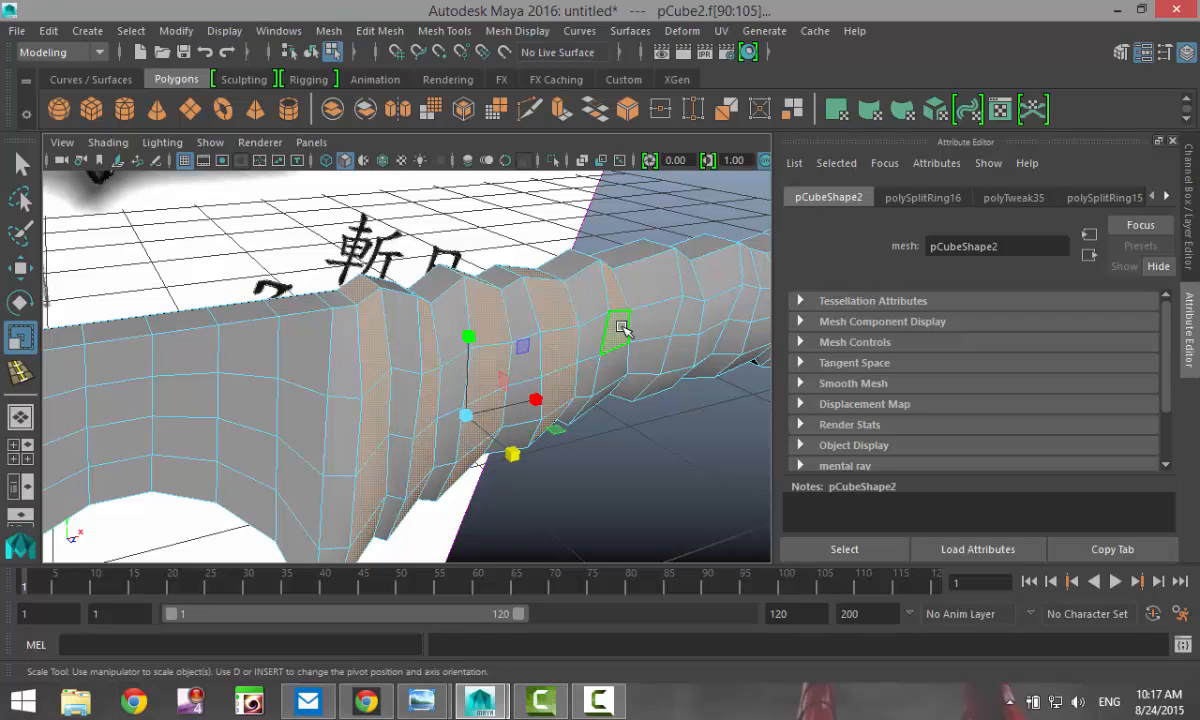
Add the remaining alternating face loops to the selection, from the middle of the grip to its tapered end
alt+middle_drag(686, 423, 330, 445)
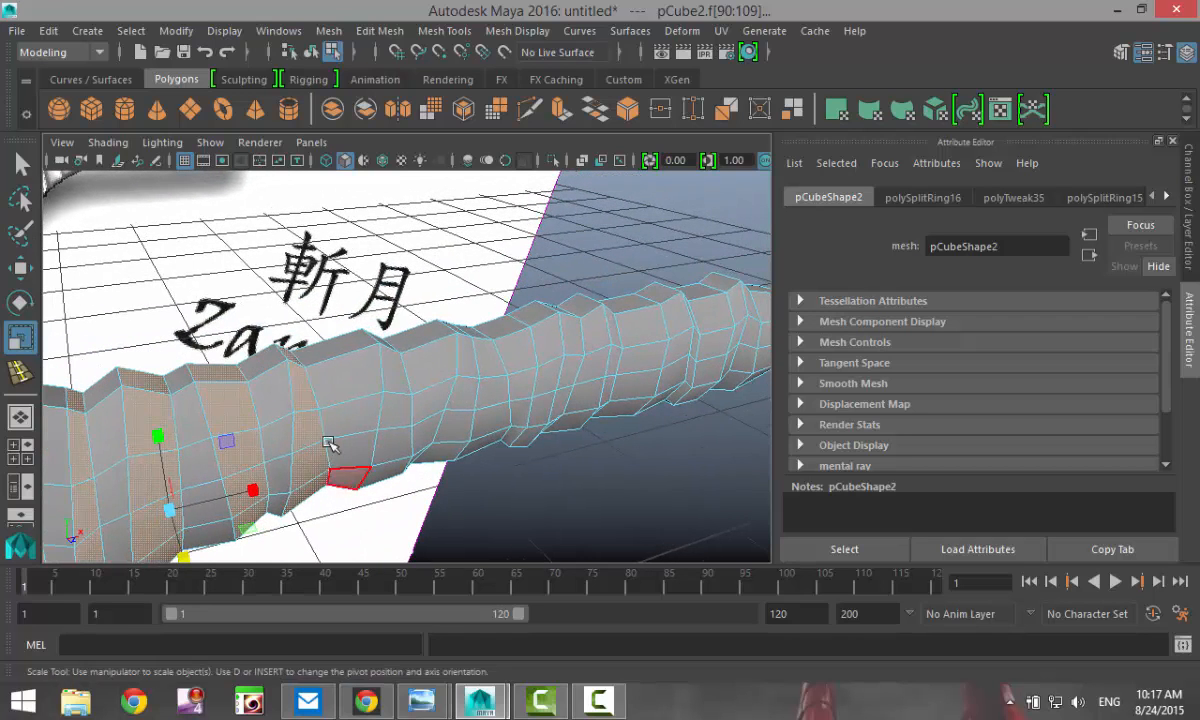
shift+click(401, 385)
shift+double_click(398, 410)
shift+click(479, 359)
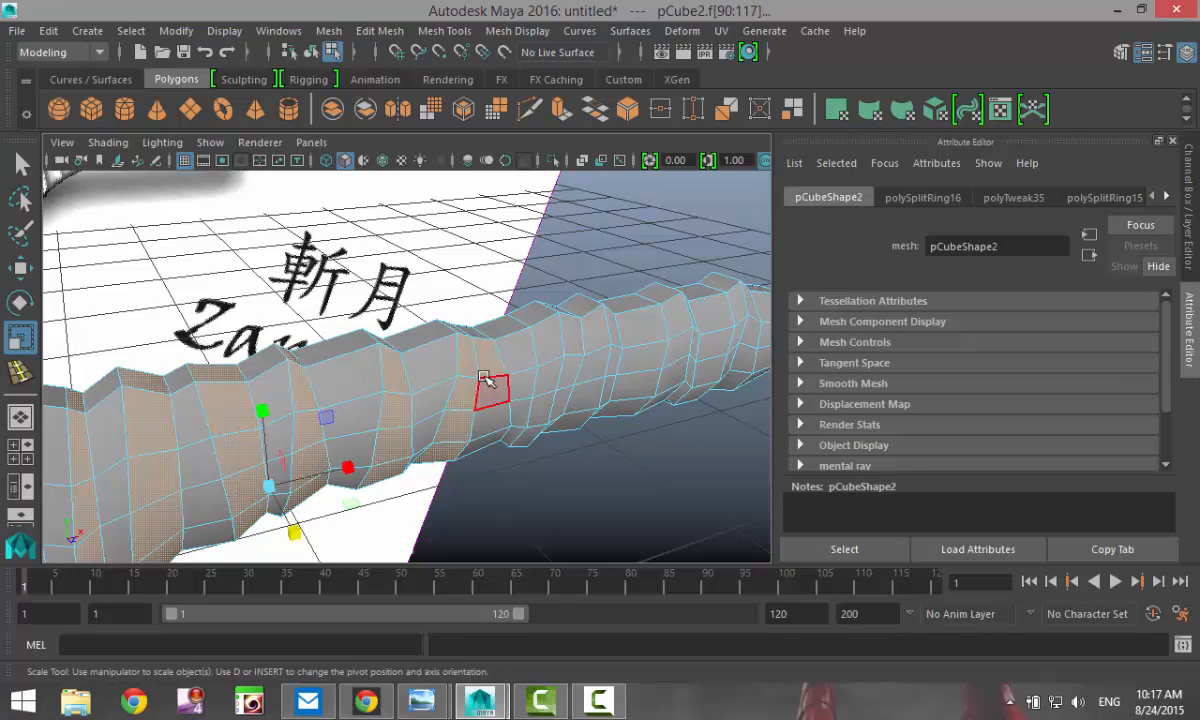
alt+middle_drag(576, 455, 482, 490)
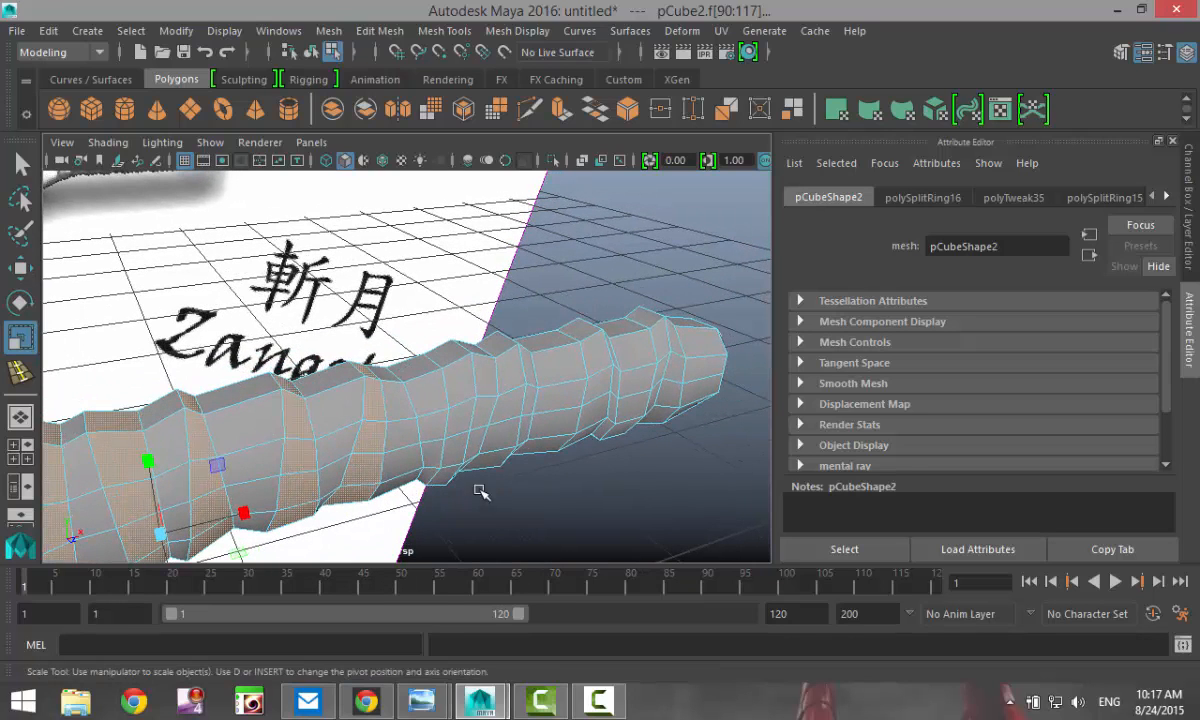
shift+click(433, 405)
shift+double_click(436, 425)
shift+click(483, 387)
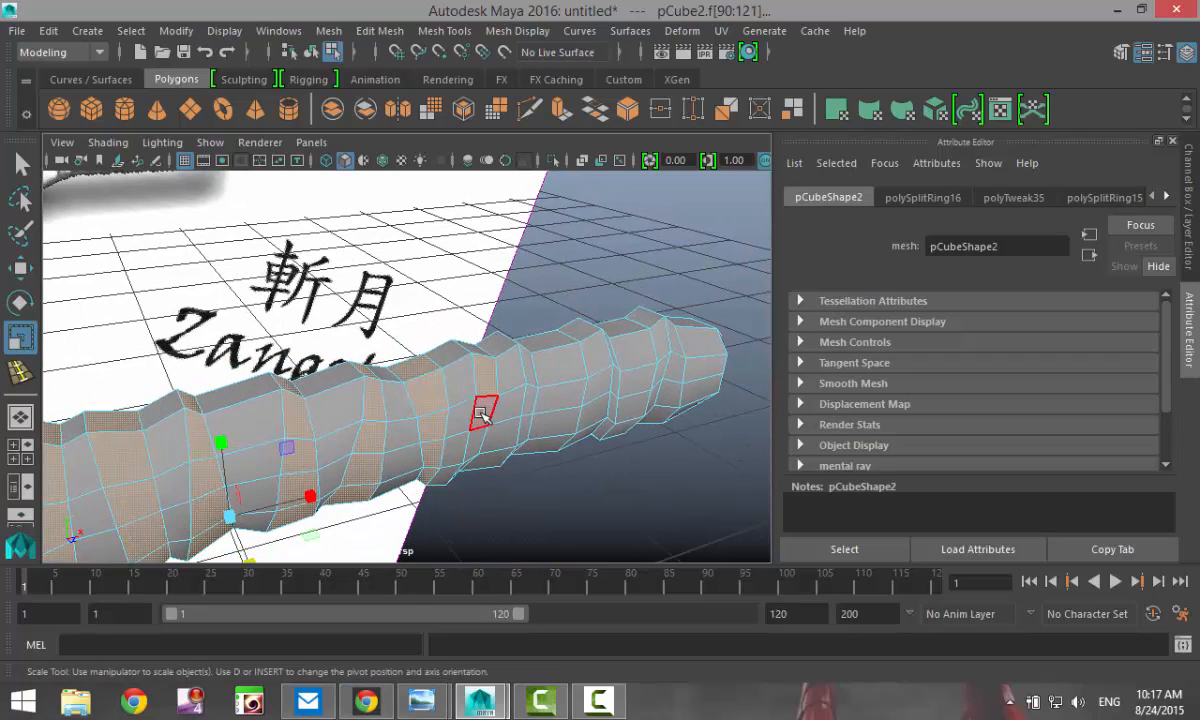
shift+double_click(531, 403)
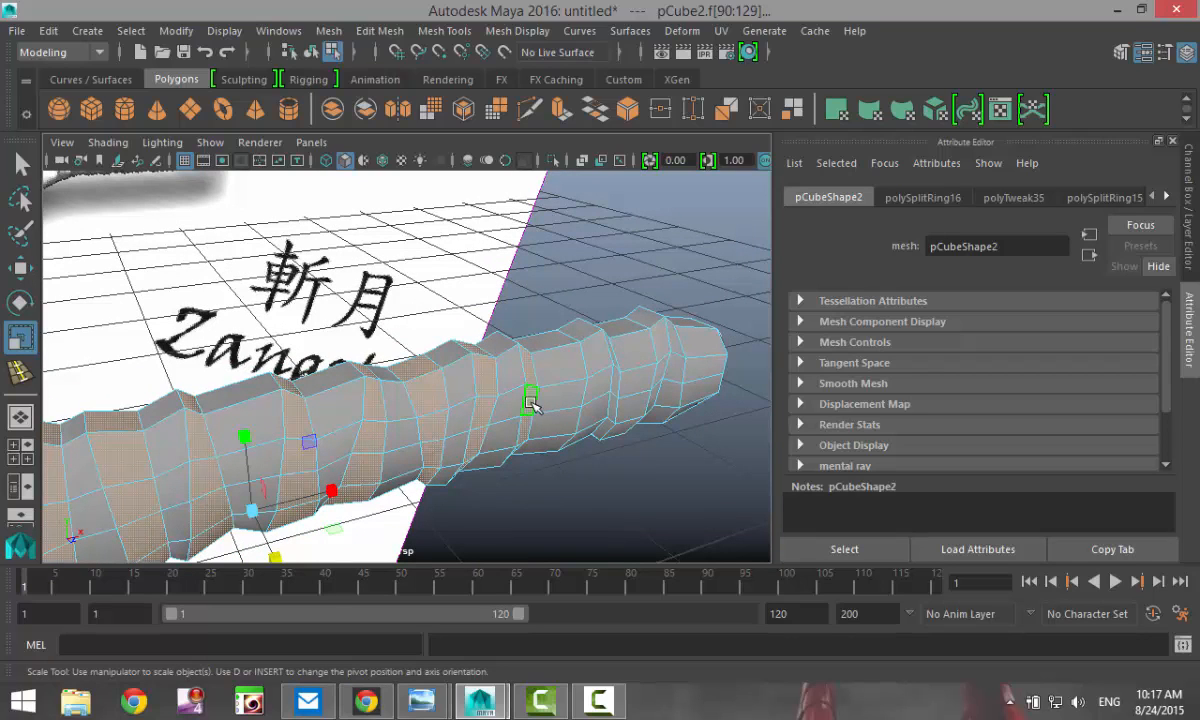
shift+double_click(600, 382)
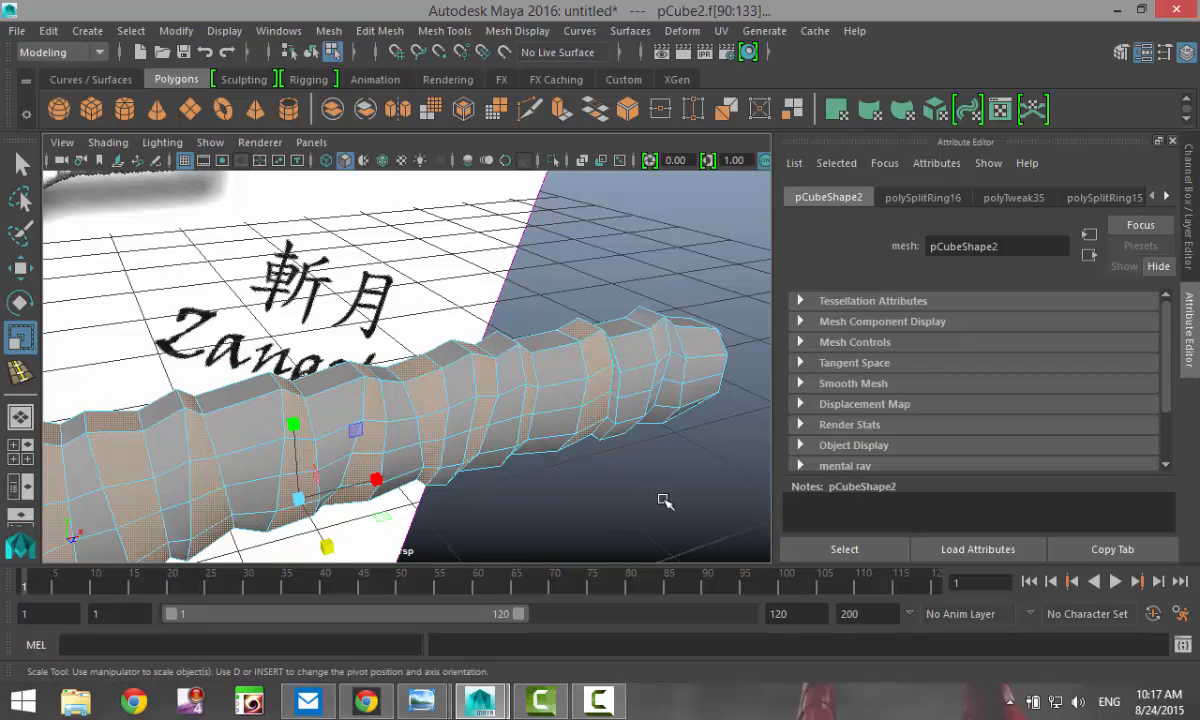
alt+drag(663, 500, 528, 380)
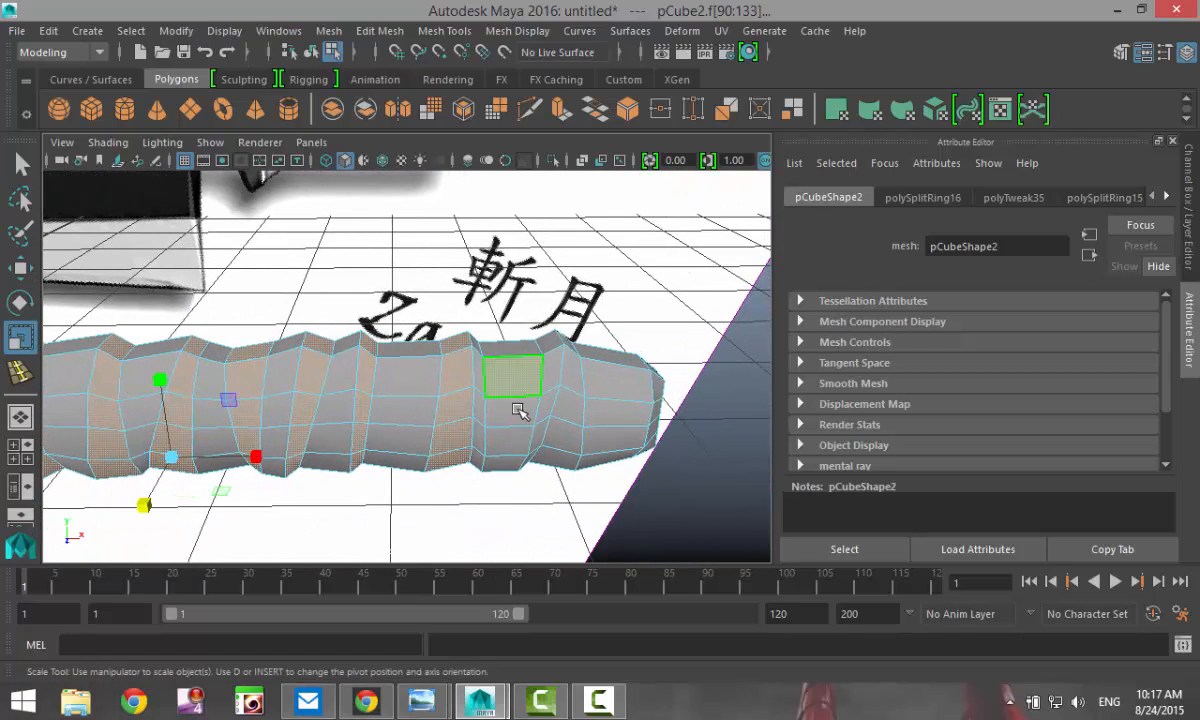
shift+double_click(569, 403)
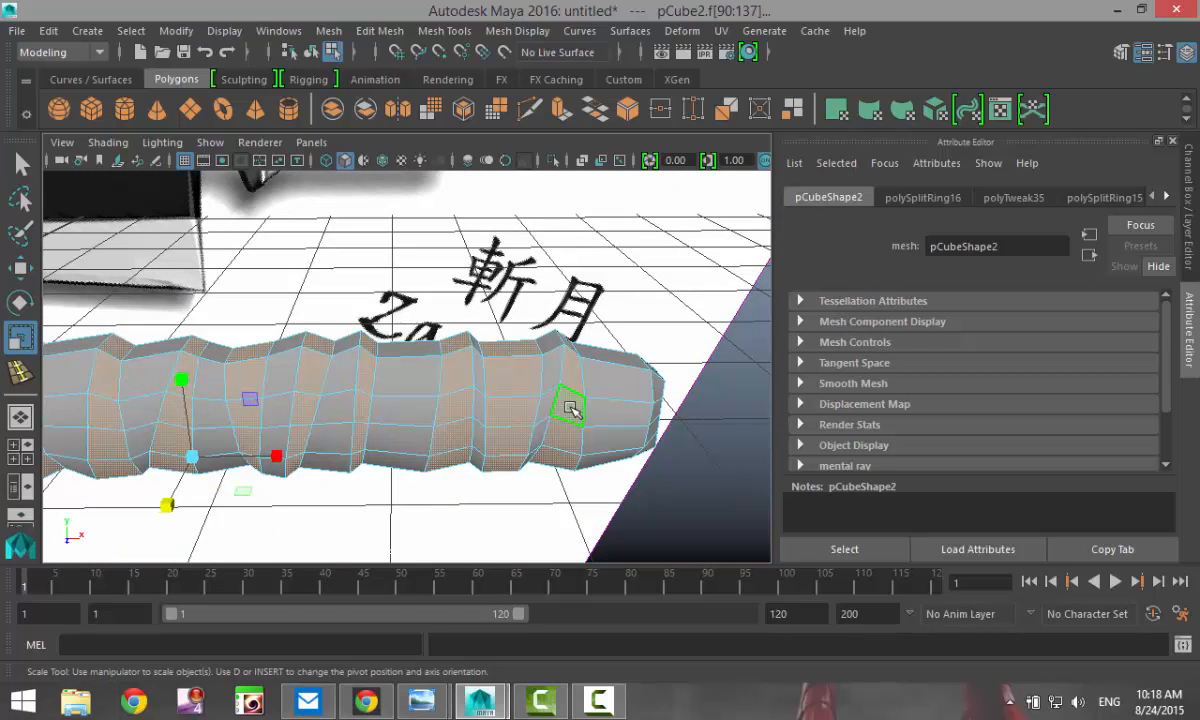
alt+drag(581, 443, 437, 463)
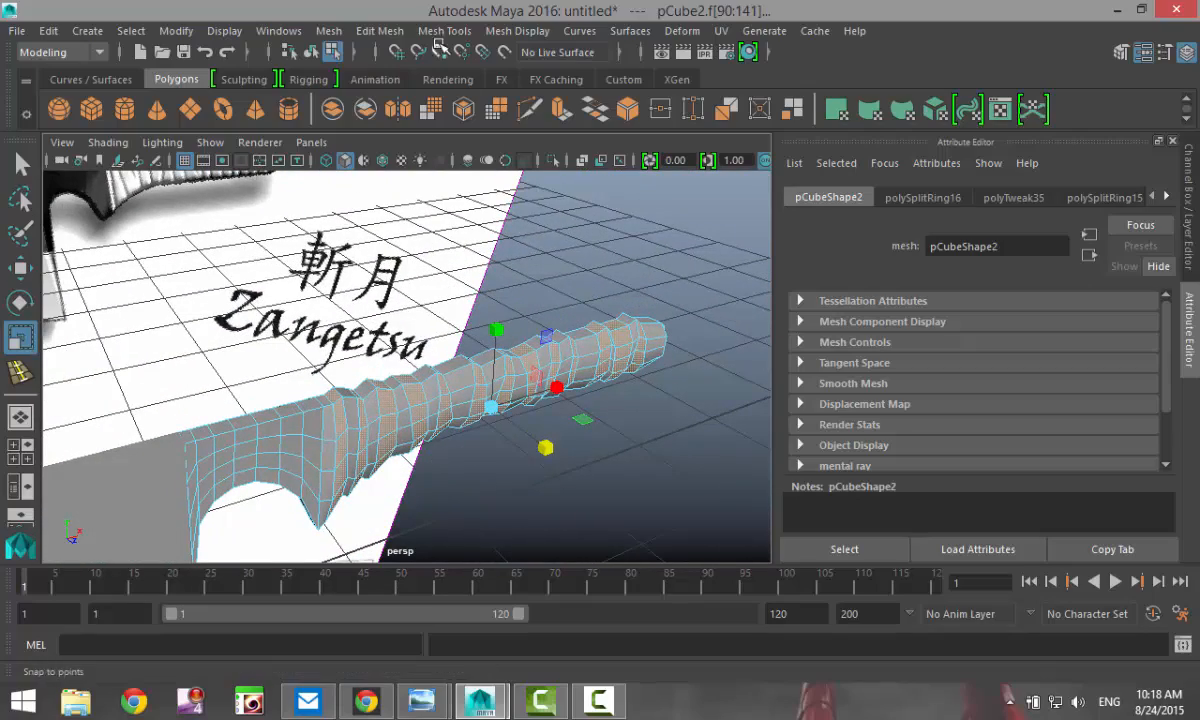
Extrude the selected band faces with a thickness of 0.035 and clear the selection
click(397, 37)
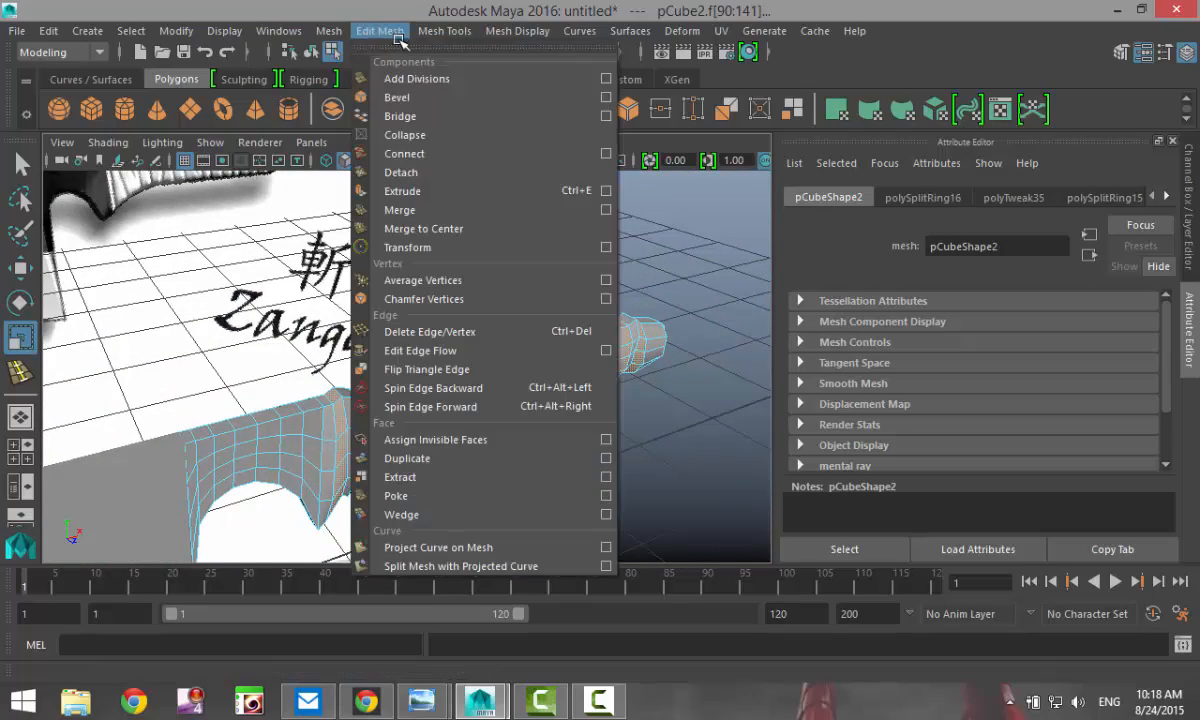
click(428, 191)
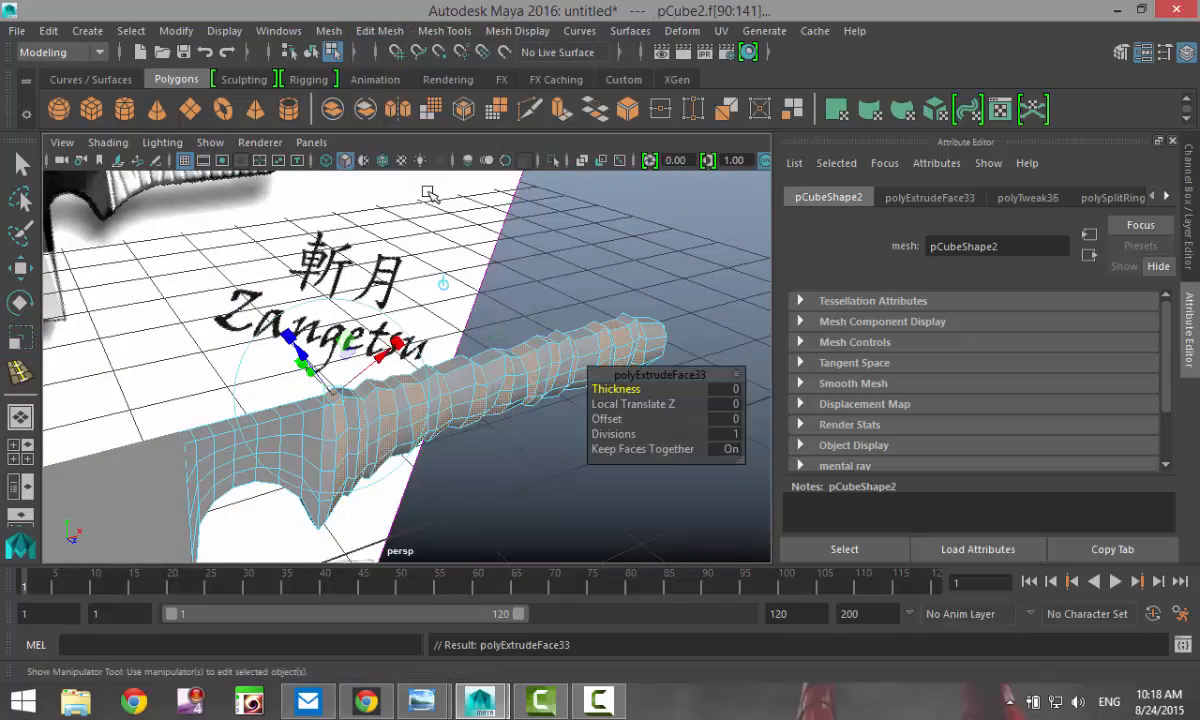
click(730, 389)
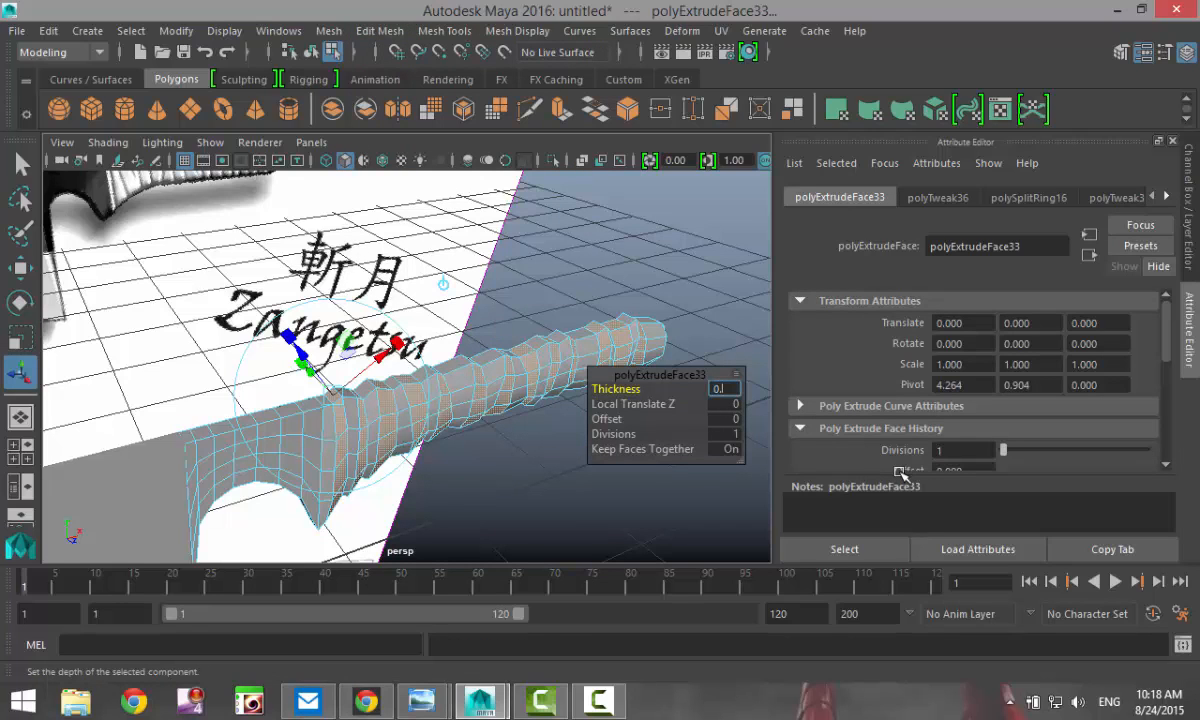
key(Return)
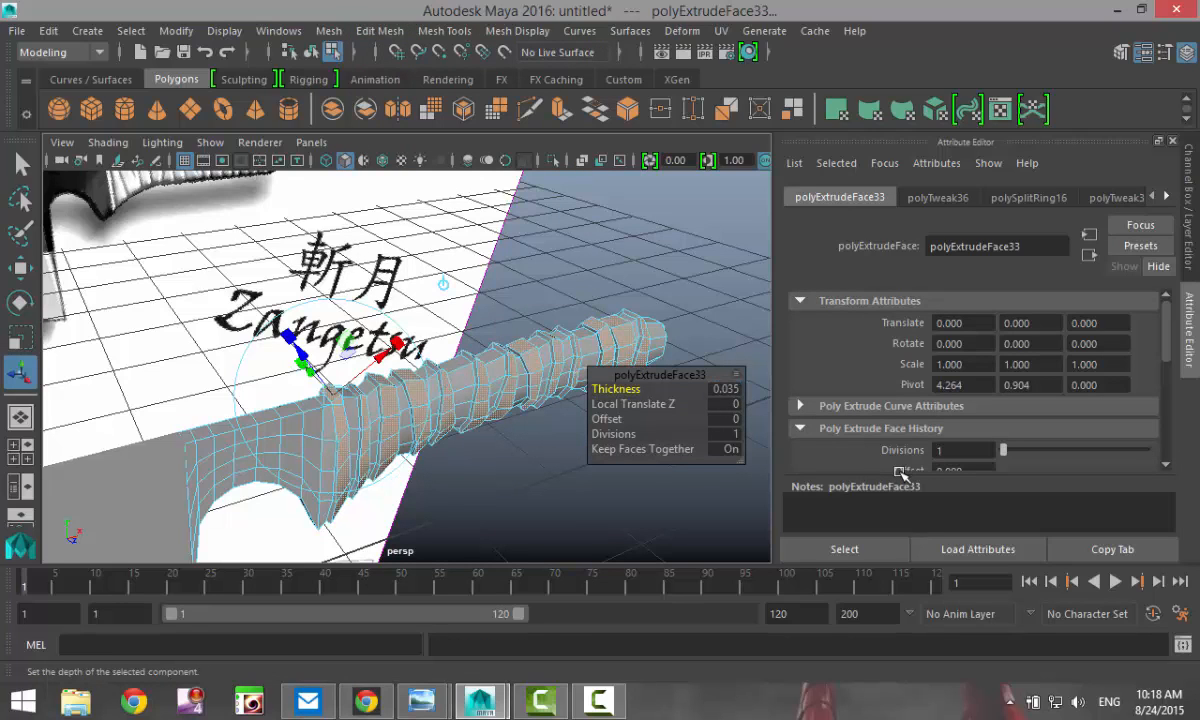
scroll(578, 458, up, 3)
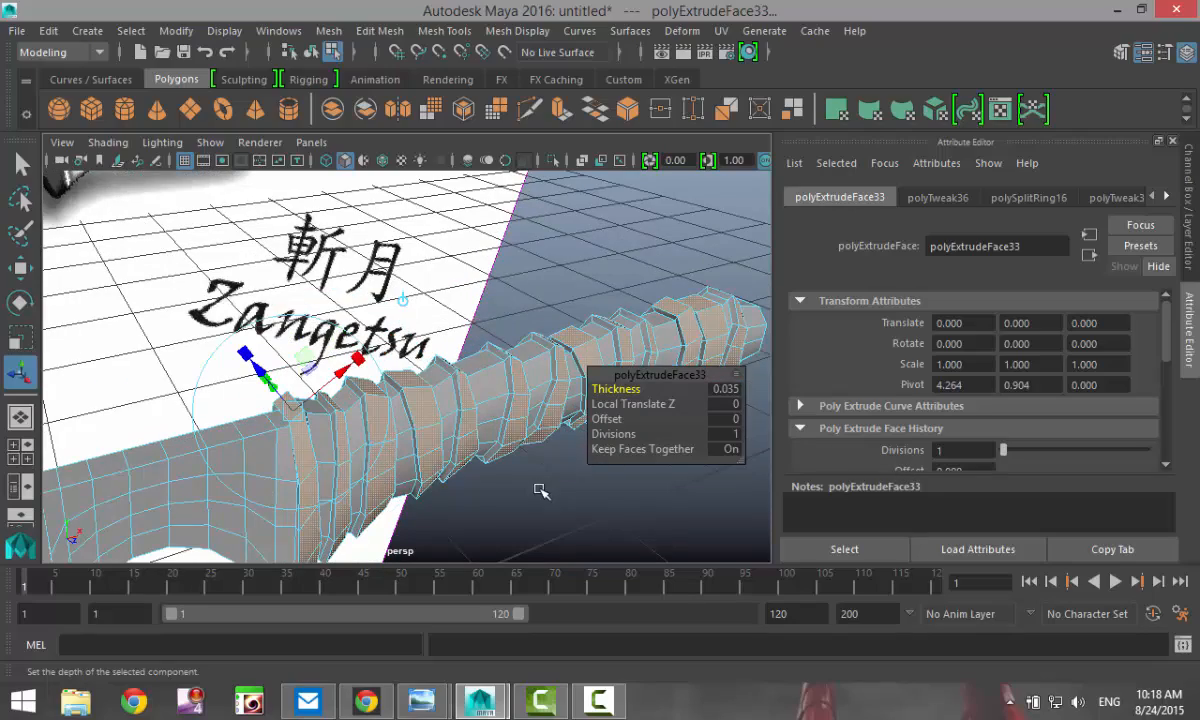
alt+drag(540, 491, 496, 463)
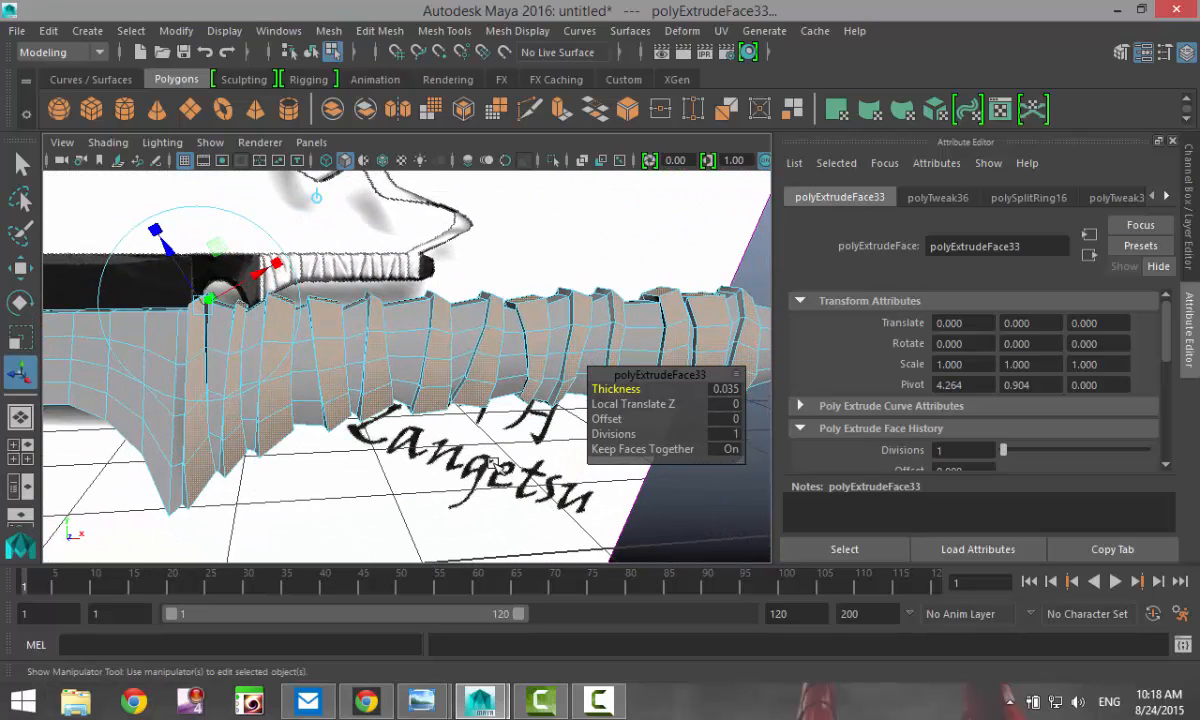
click(403, 485)
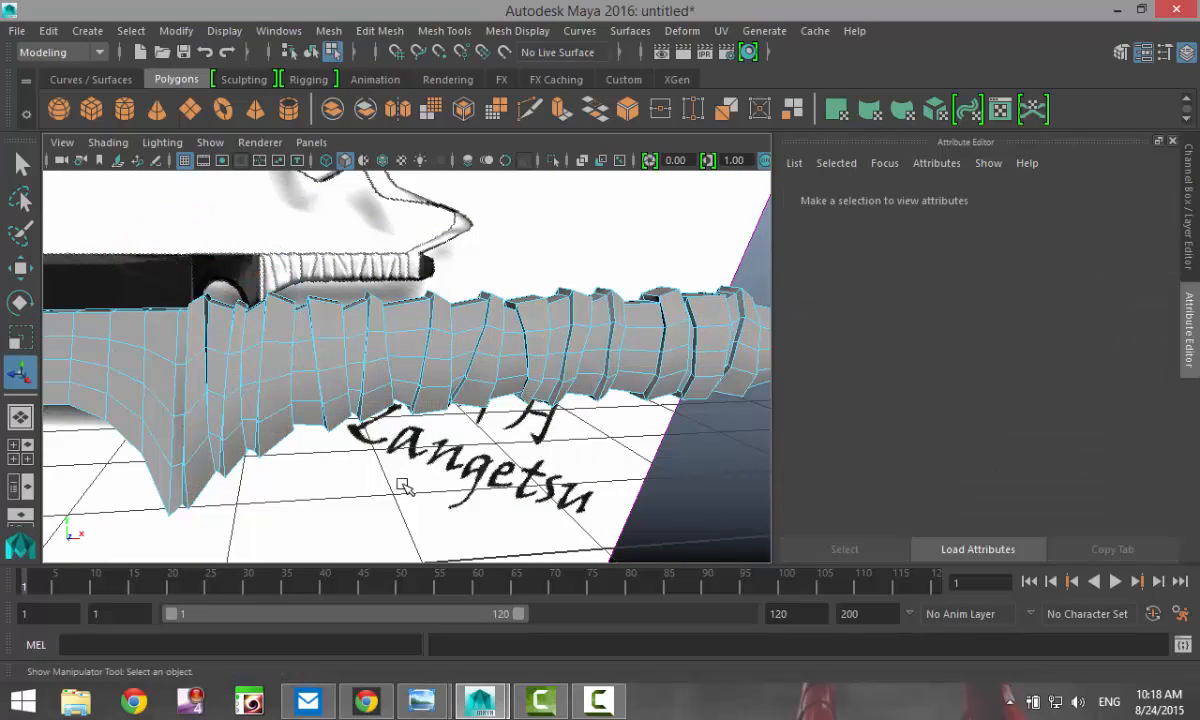
Select all faces of the wrapped grip in the front view, excluding the guard, and return to the perspective view
alt+drag(396, 482, 200, 560)
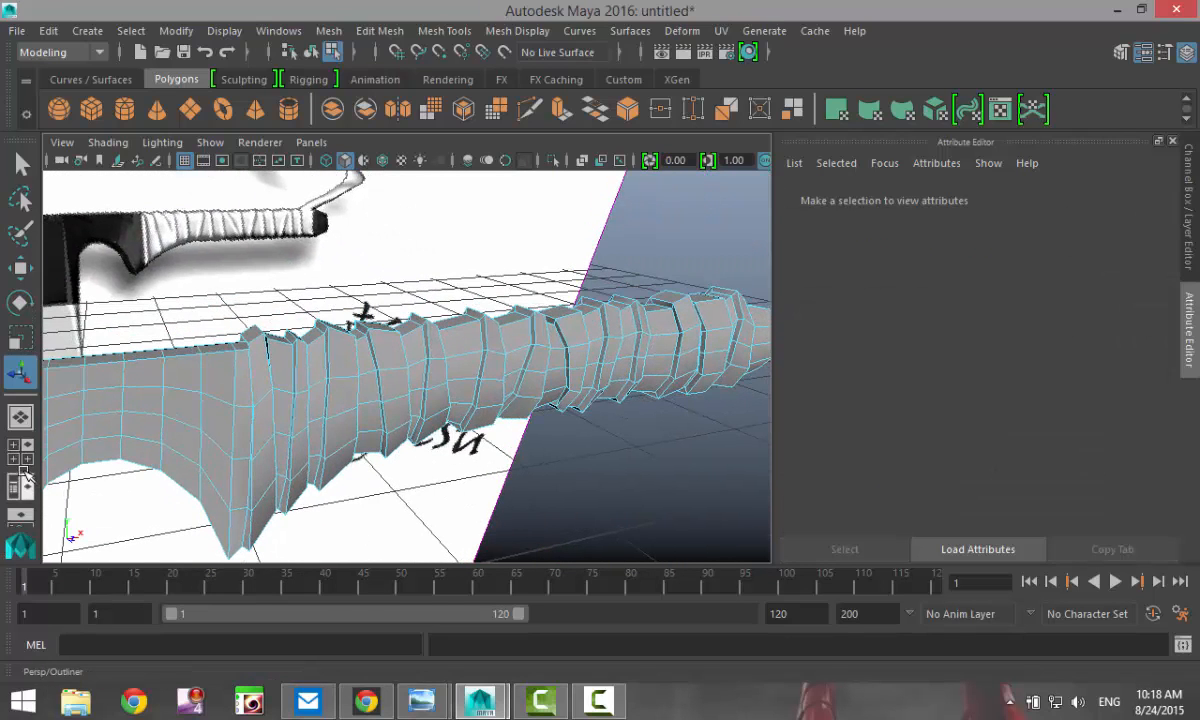
click(20, 418)
key(space)
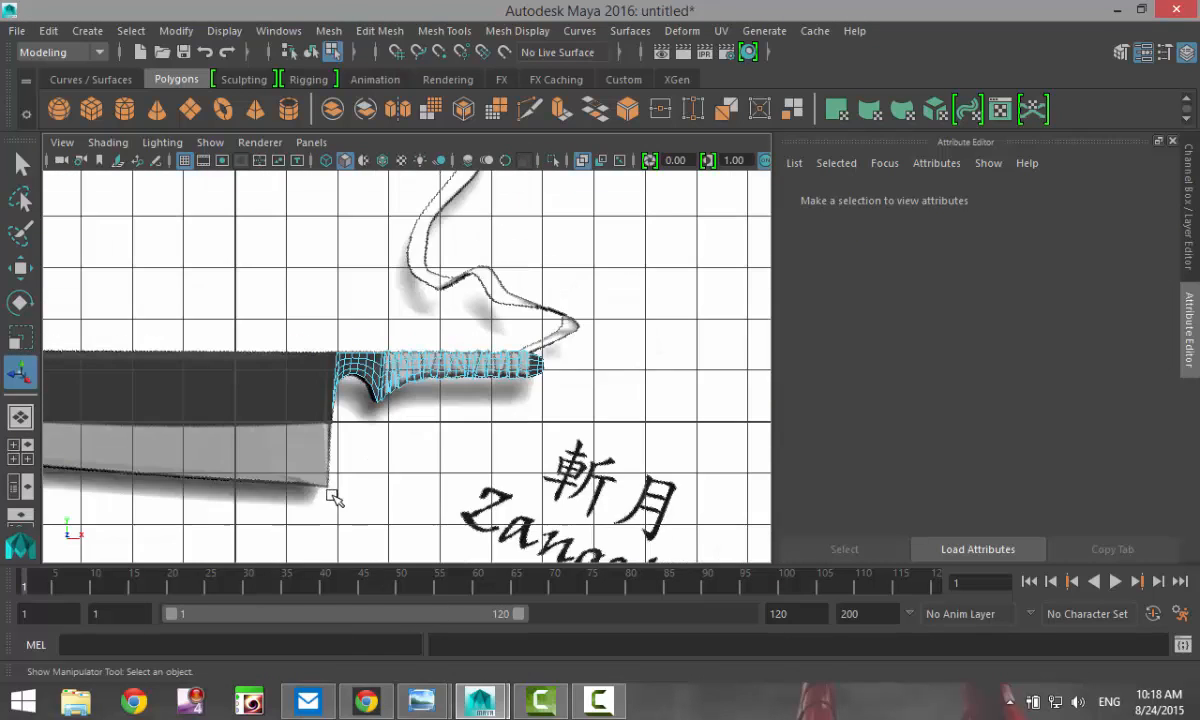
scroll(354, 497, up, 2)
scroll(354, 497, up, 1)
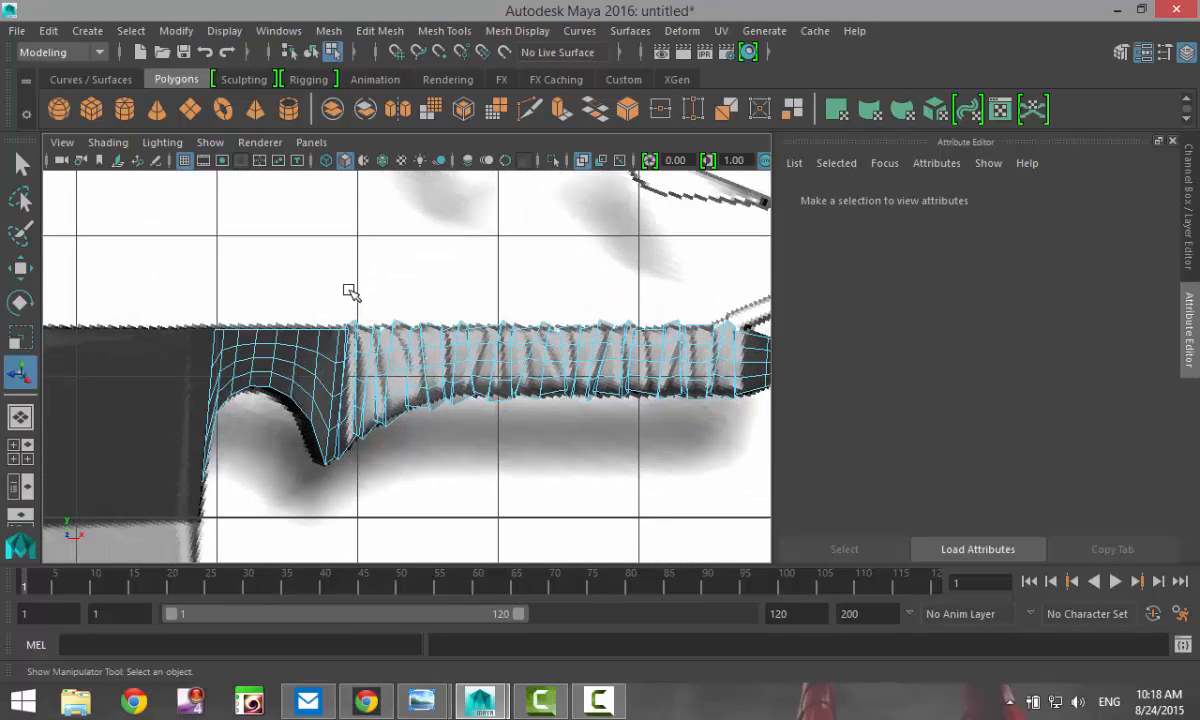
drag(353, 396, 447, 481)
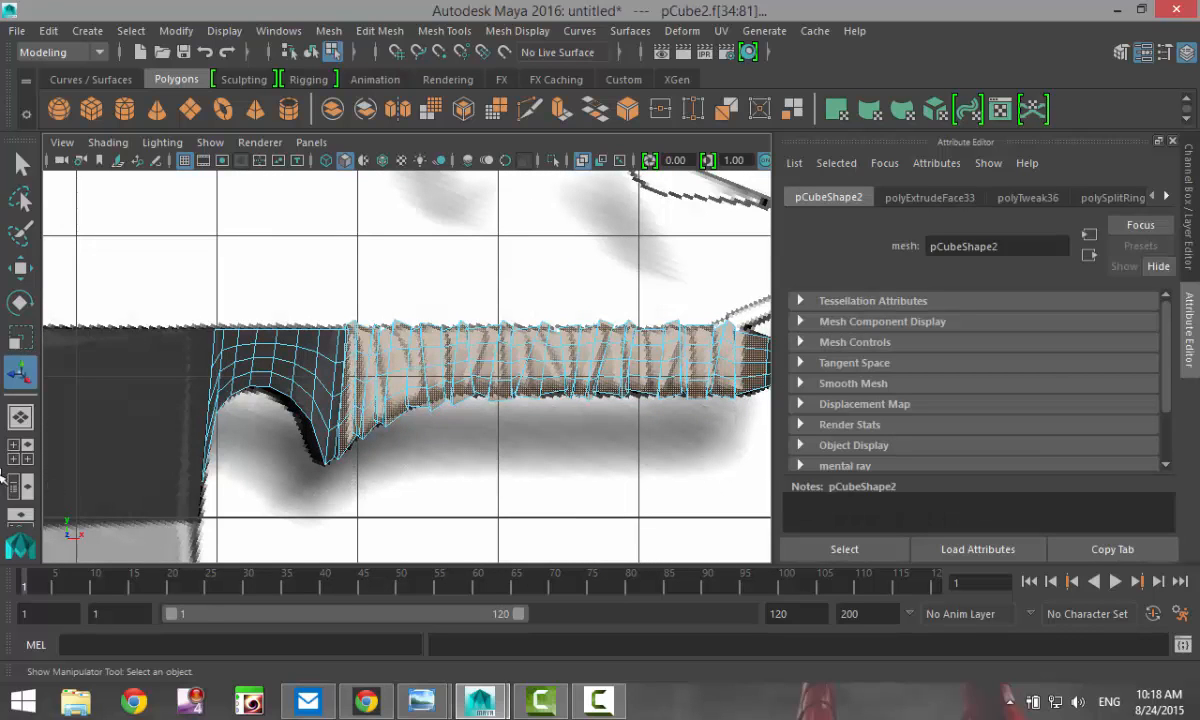
click(20, 422)
key(space)
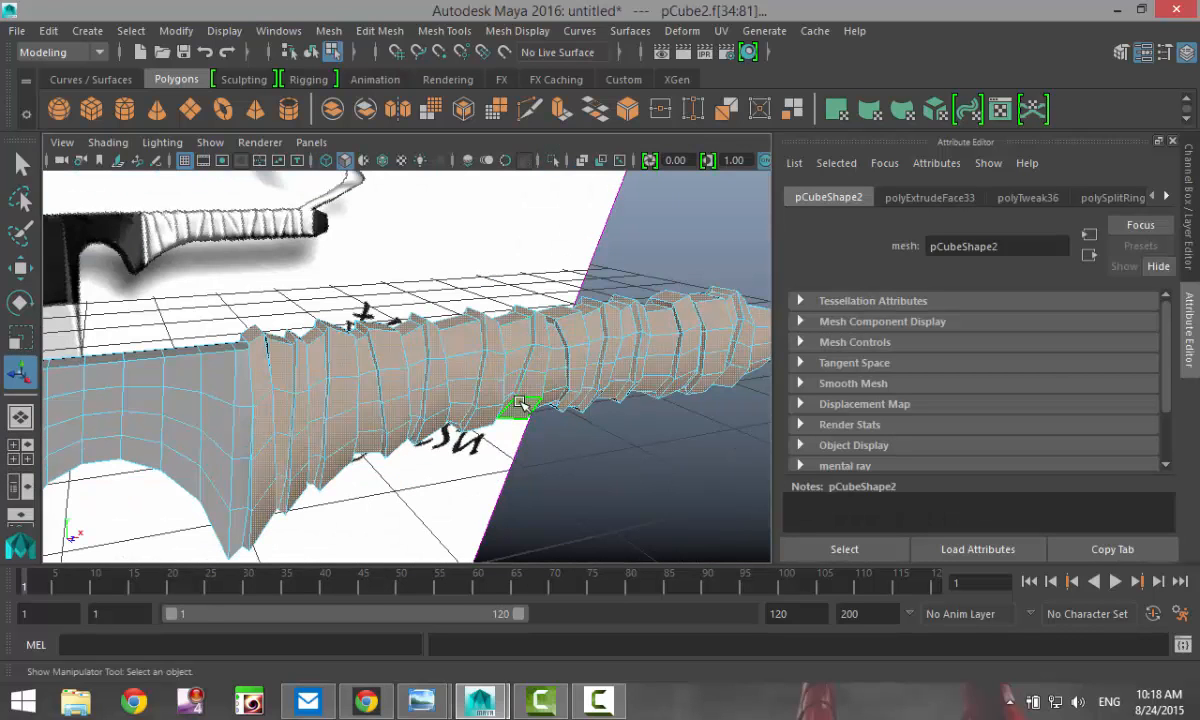
Remove the tapered end section's faces, including those on its underside, from the grip selection
alt+drag(538, 413, 417, 437)
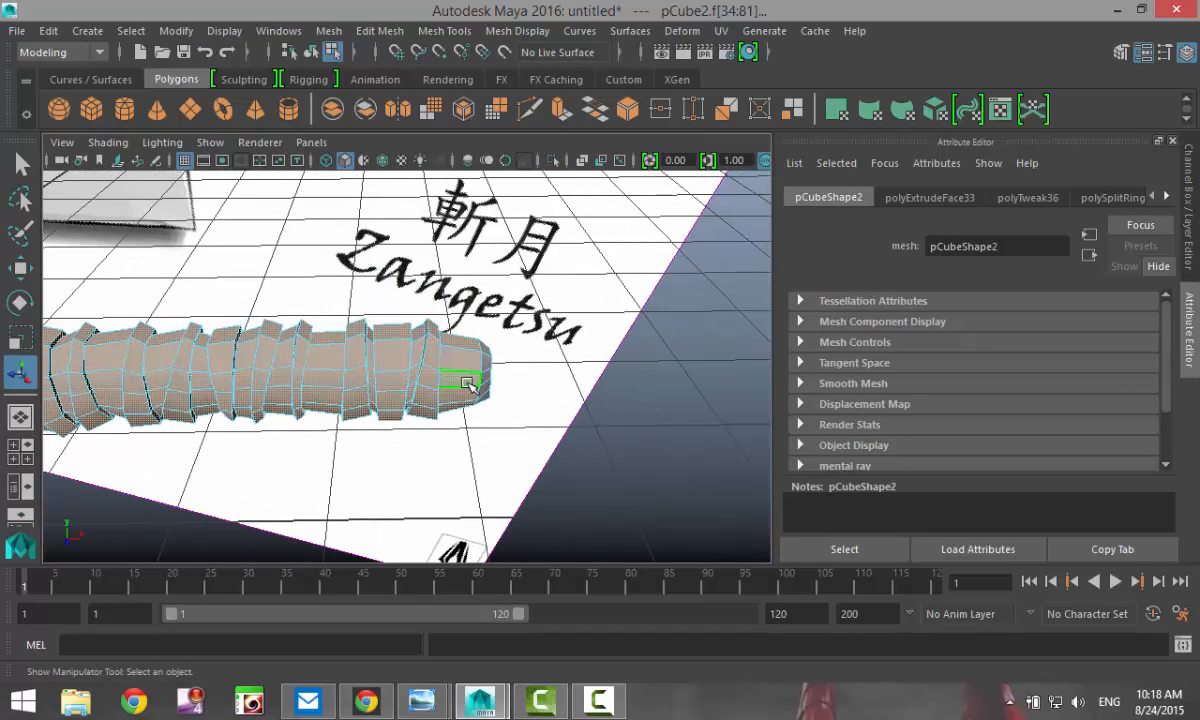
scroll(507, 433, up, 8)
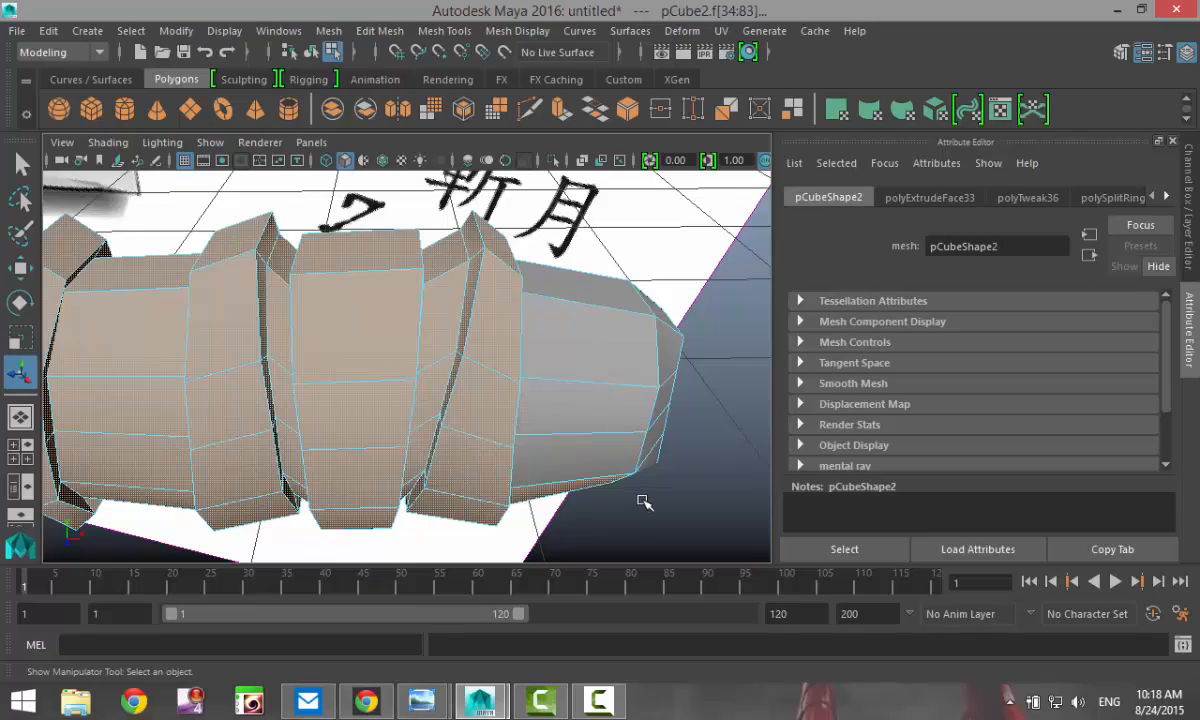
alt+drag(608, 472, 580, 422)
ctrl+click(492, 309)
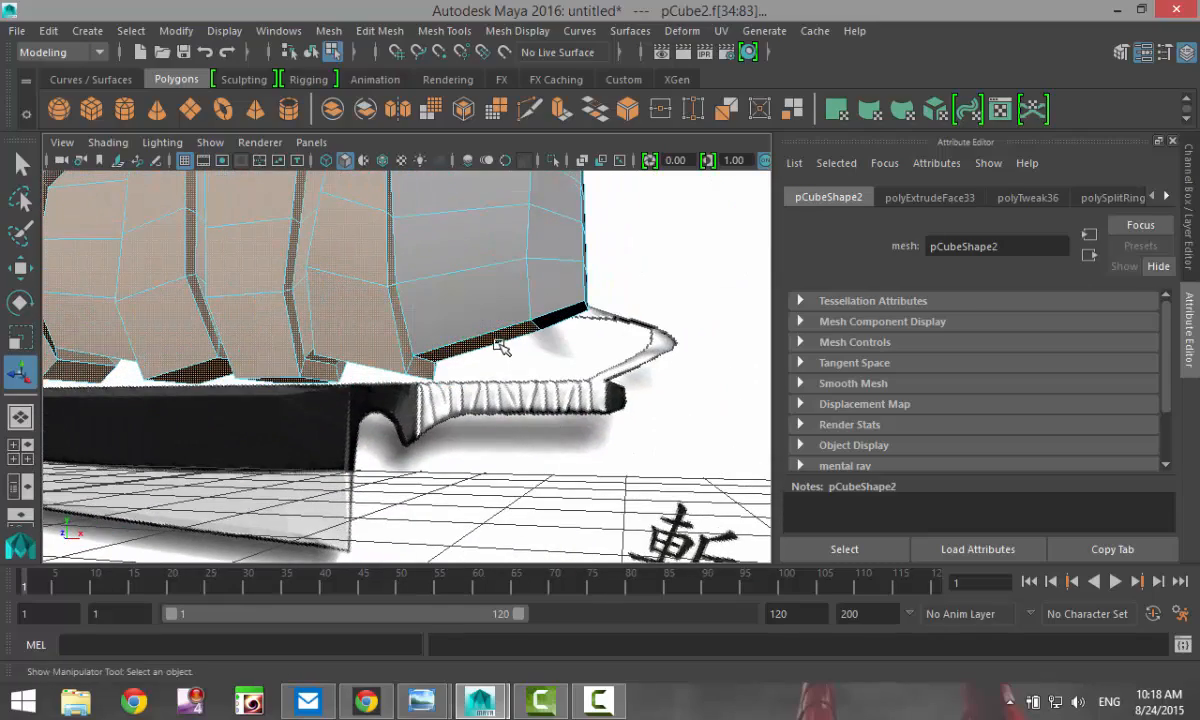
ctrl+click(497, 339)
alt+drag(497, 339, 308, 394)
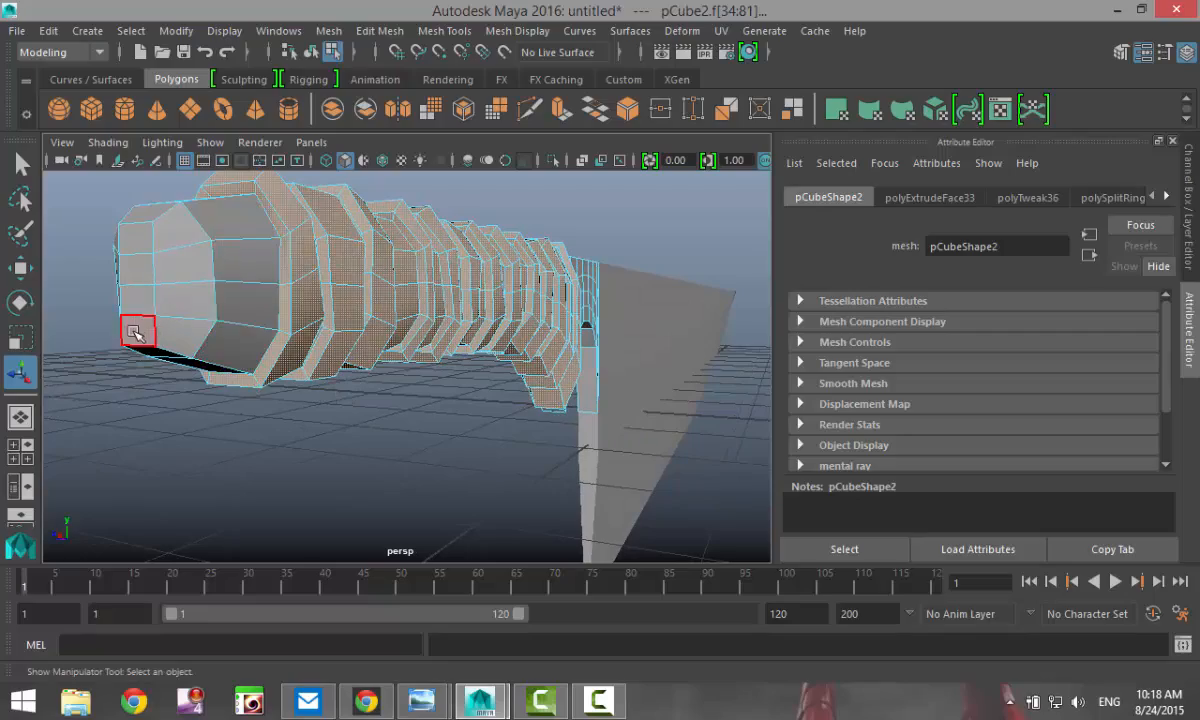
Turn on the smooth mesh preview for the sword's handle and clear the face selection
alt+drag(134, 332, 437, 394)
scroll(400, 420, down, 5)
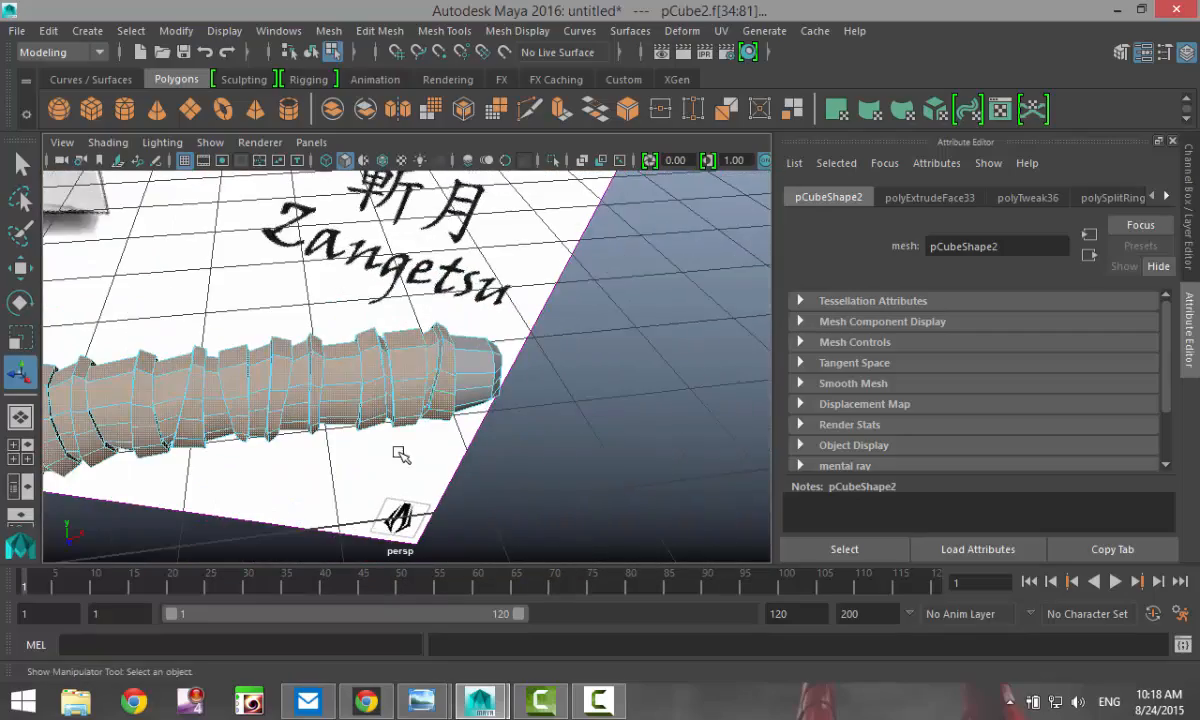
alt+drag(374, 430, 318, 466)
alt+middle_drag(280, 462, 474, 458)
scroll(423, 450, up, 5)
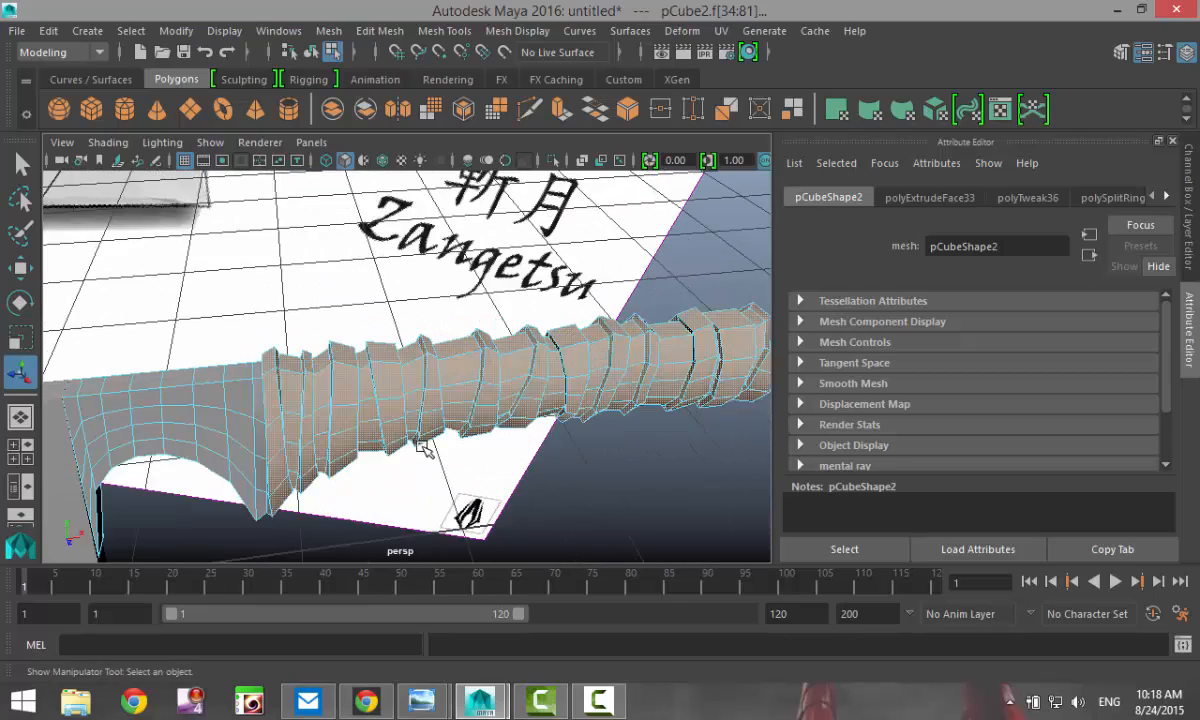
mouse_move(434, 455)
alt+mouse_down()
mouse_move(421, 457)
mouse_move(440, 452)
alt+mouse_up()
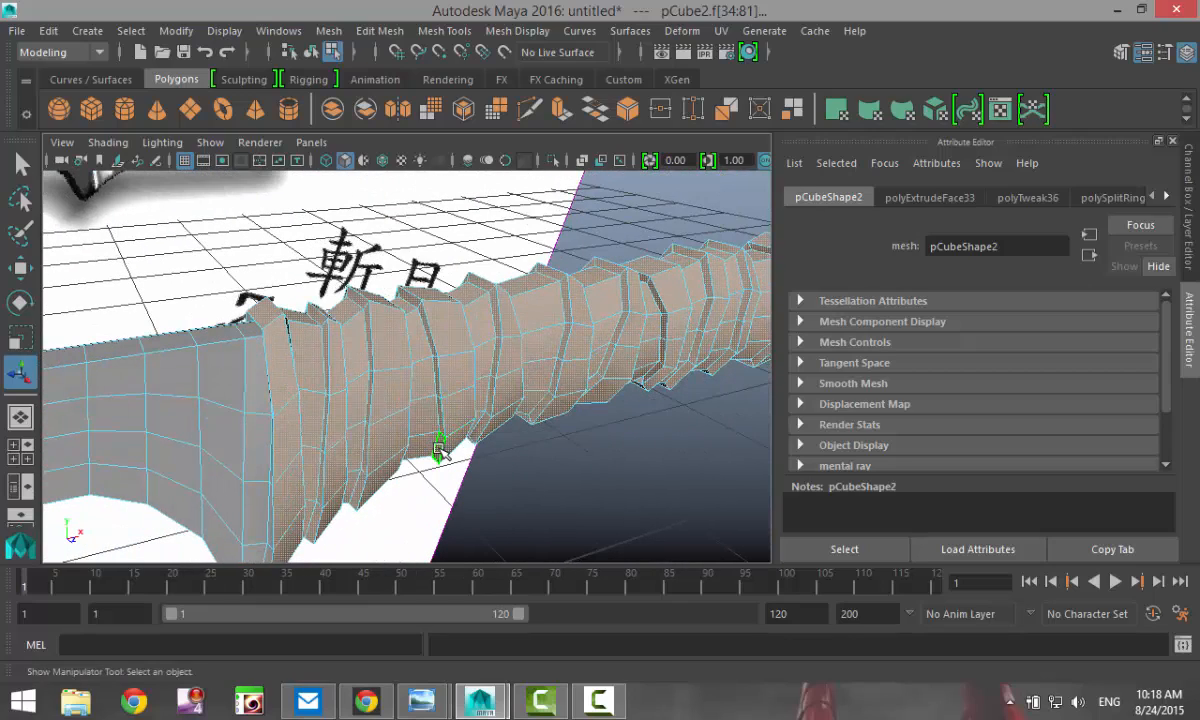
key(3)
click(598, 483)
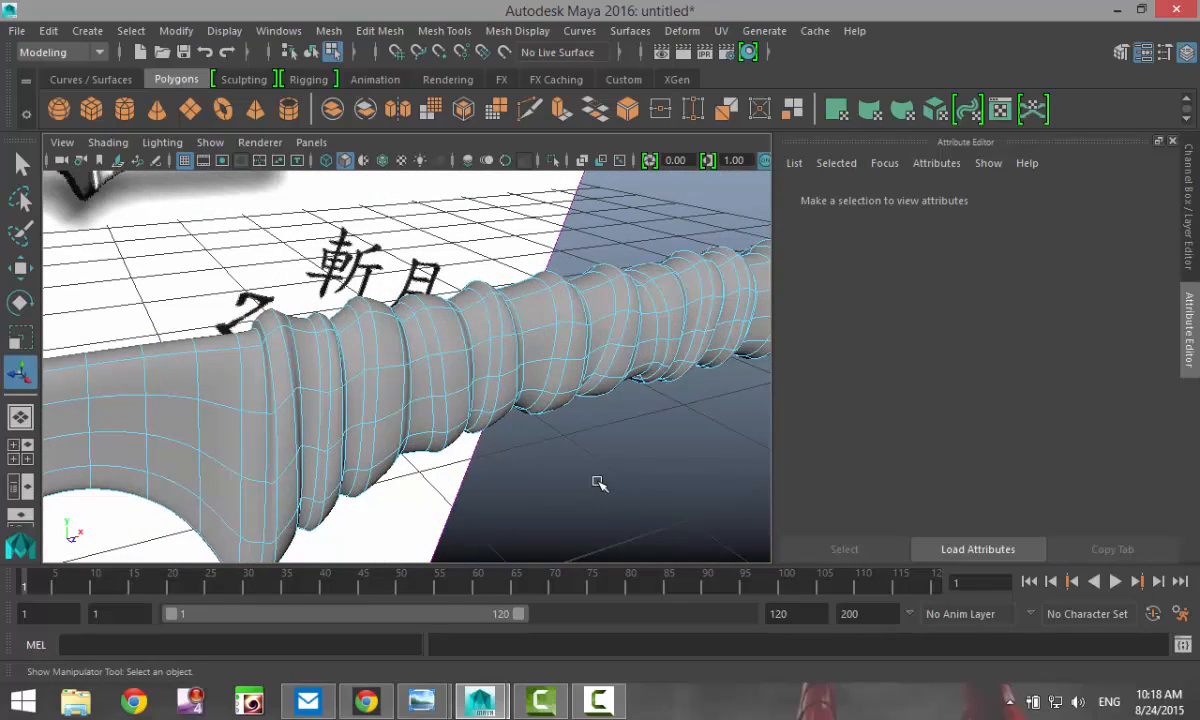
Return the handle from component editing to object mode and turn off its smooth mesh preview
scroll(591, 488, down, 3)
scroll(591, 488, up, 3)
alt+drag(489, 499, 595, 490)
right_click(462, 378)
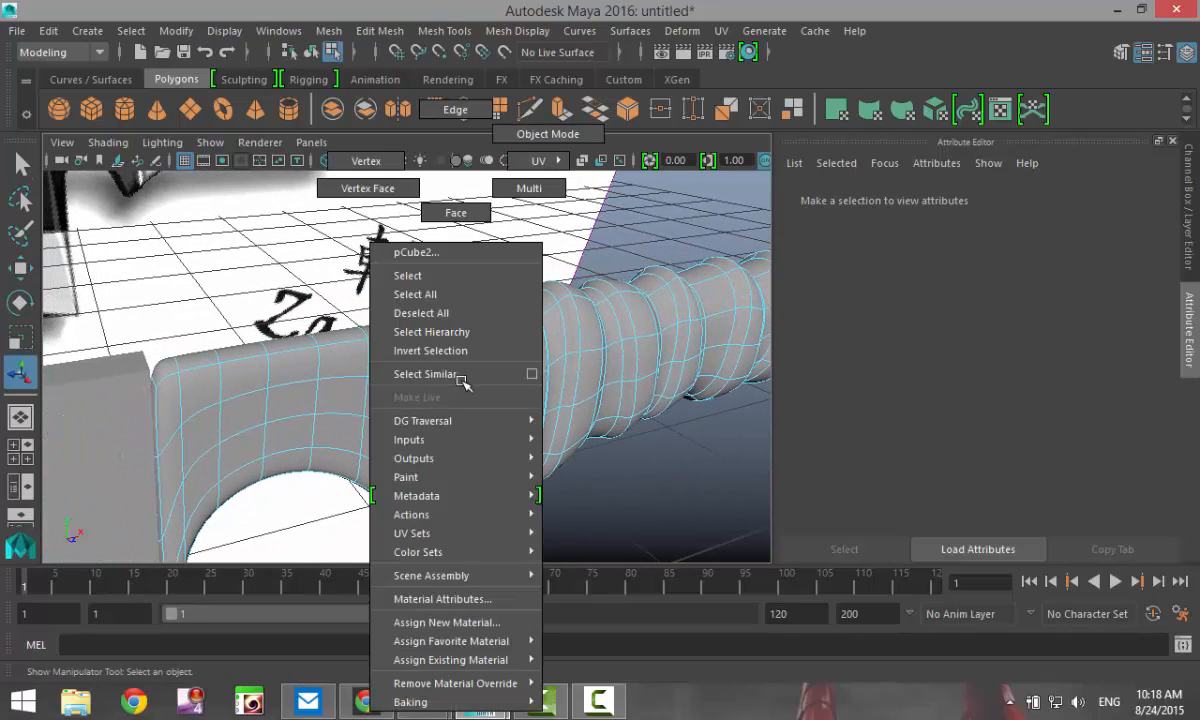
right_drag(462, 378, 535, 133)
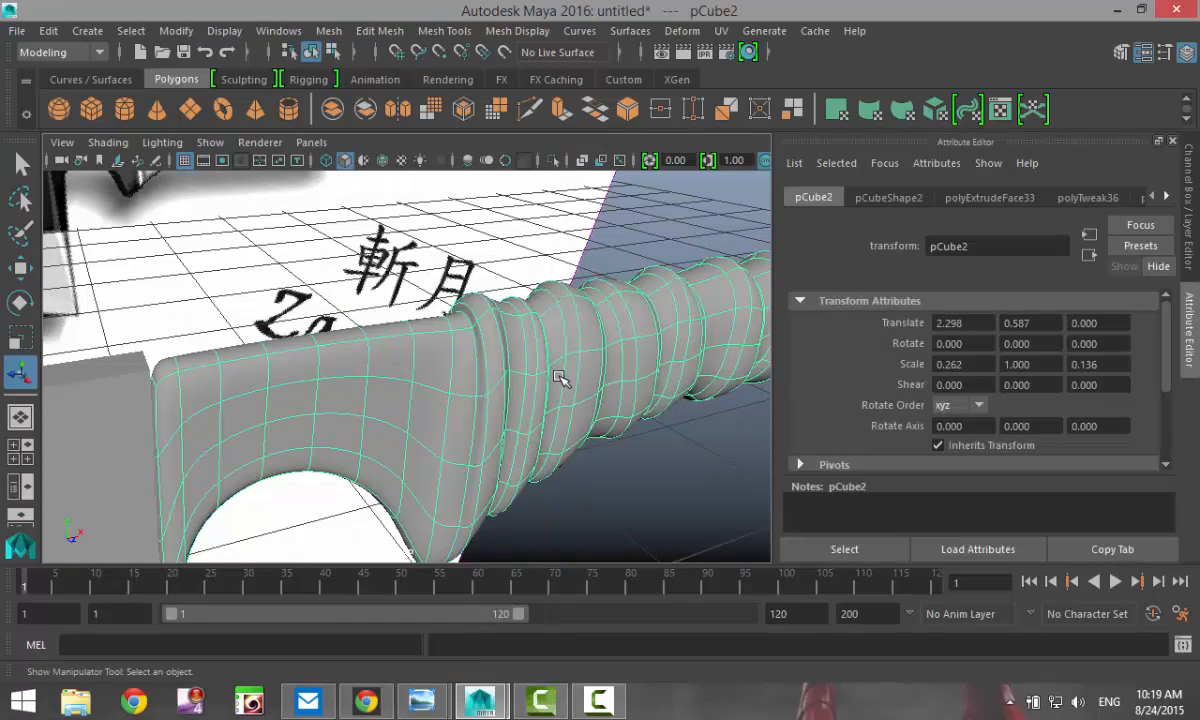
key(1)
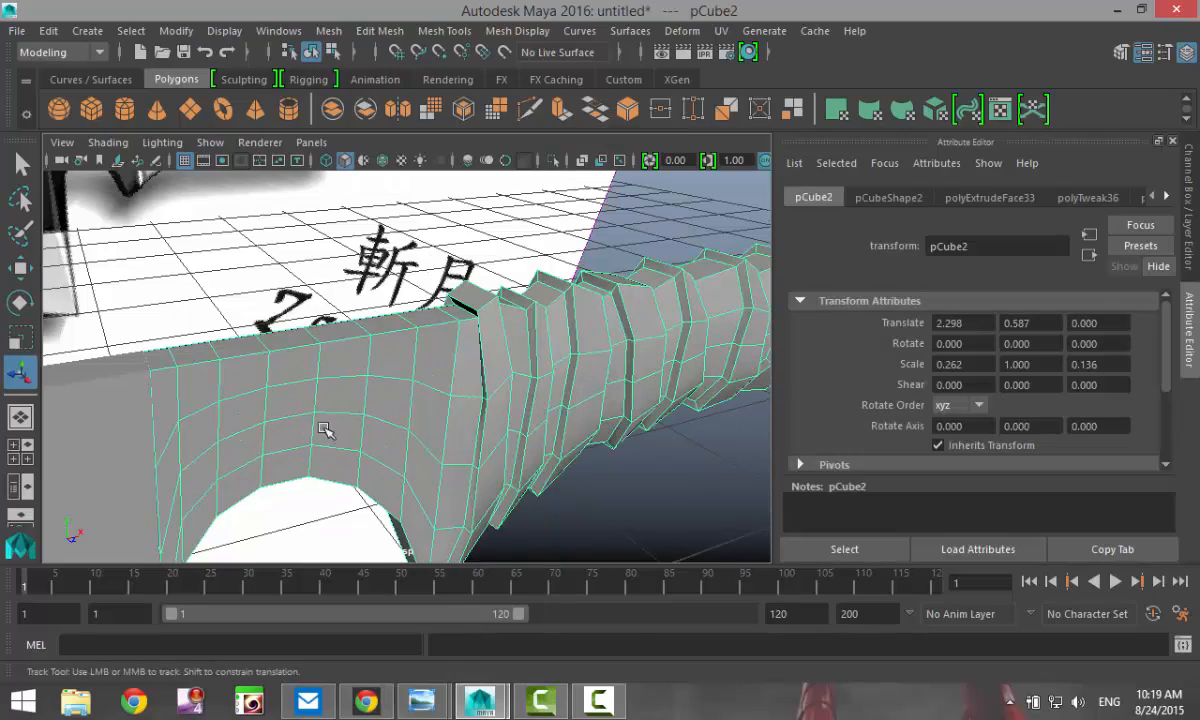
alt+drag(327, 429, 442, 402)
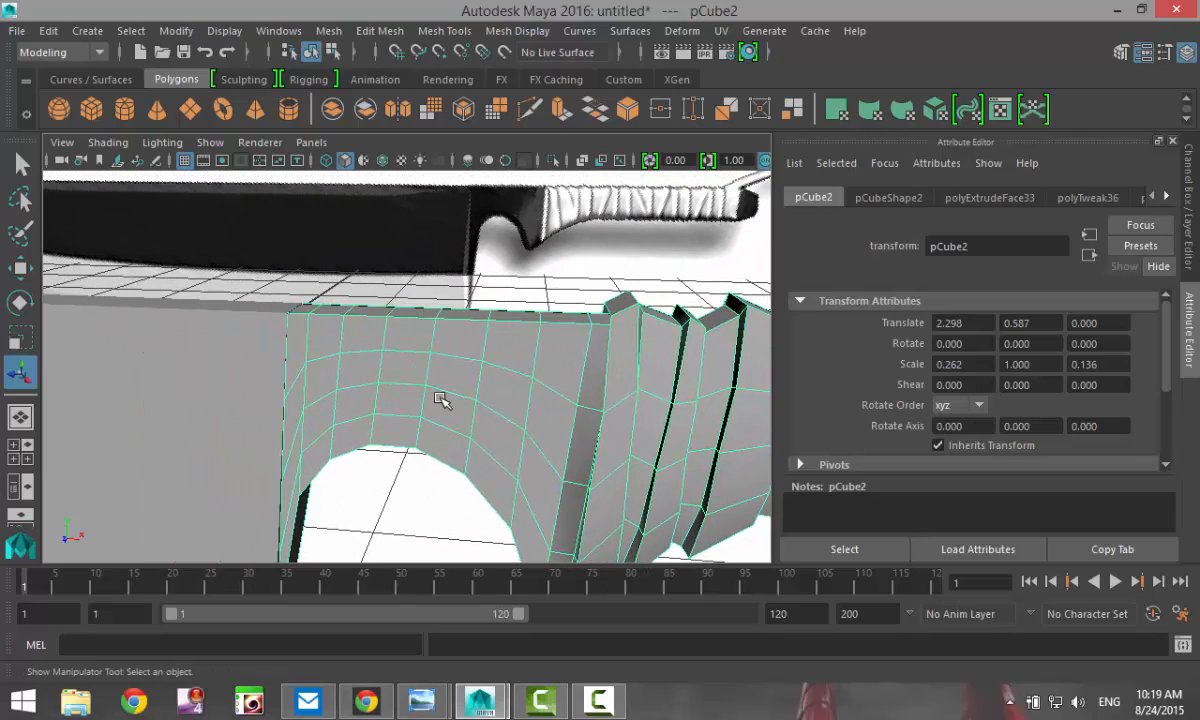
Set the Insert Edge Loop tool to equal distance from edge and add a loop at the guard's blade-side end
click(444, 30)
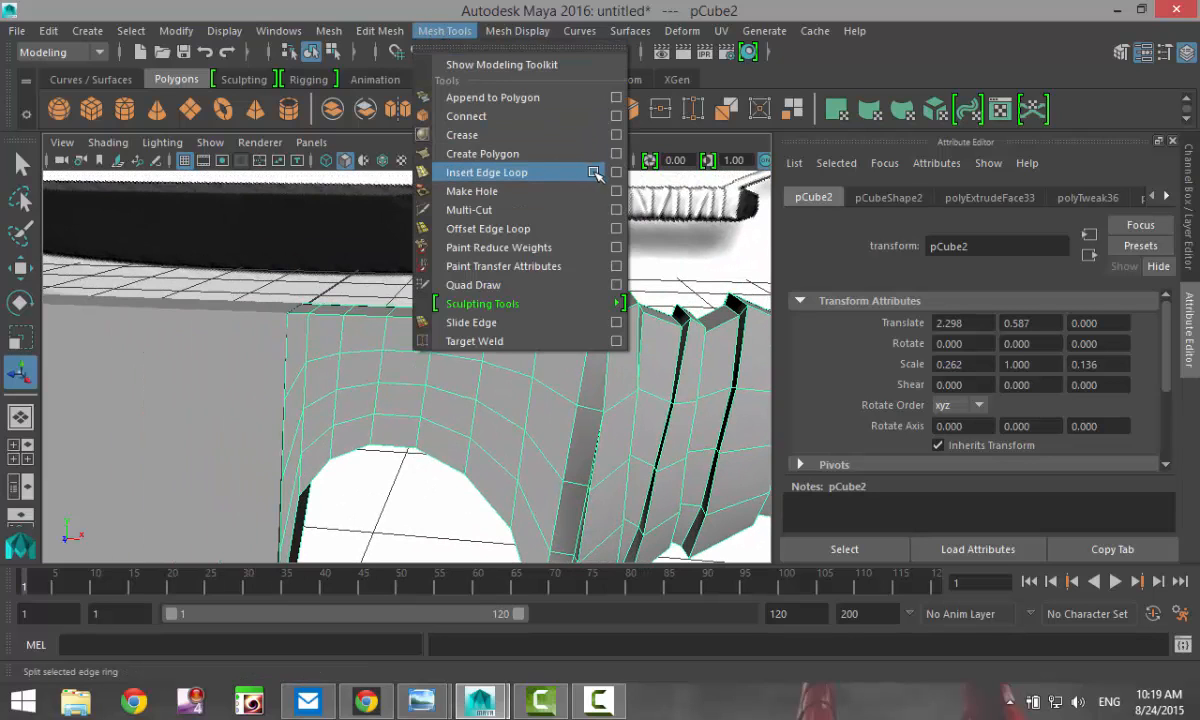
click(617, 172)
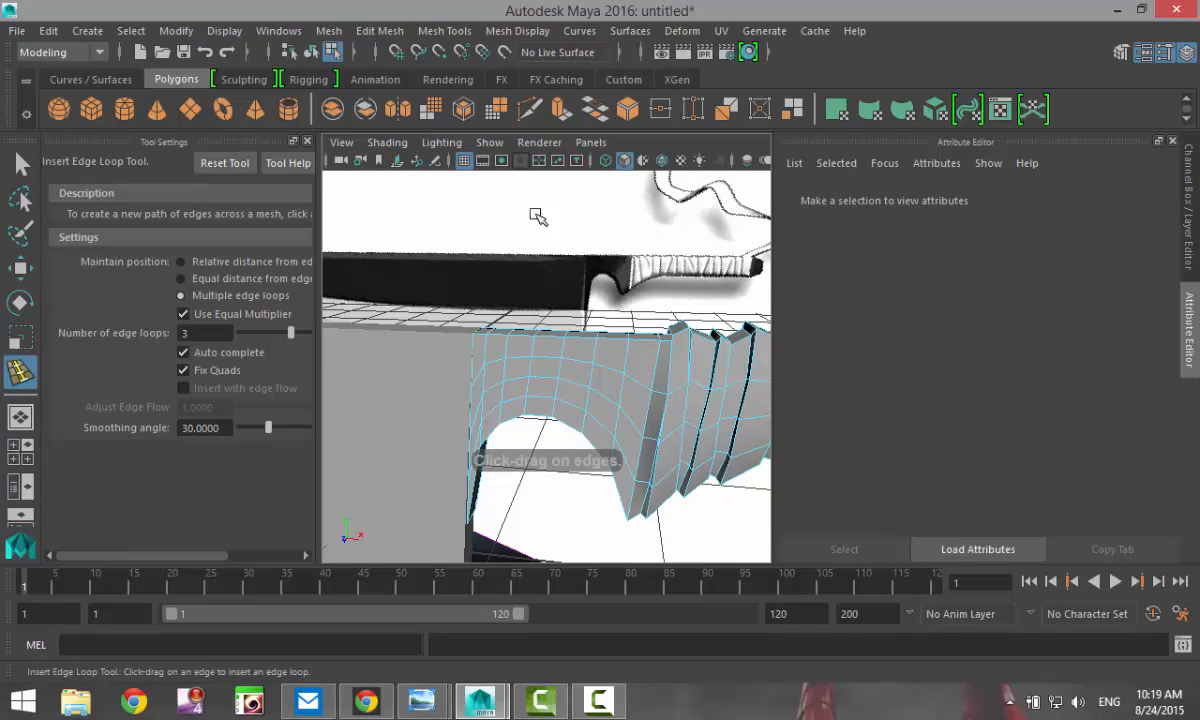
click(182, 279)
scroll(421, 448, up, 5)
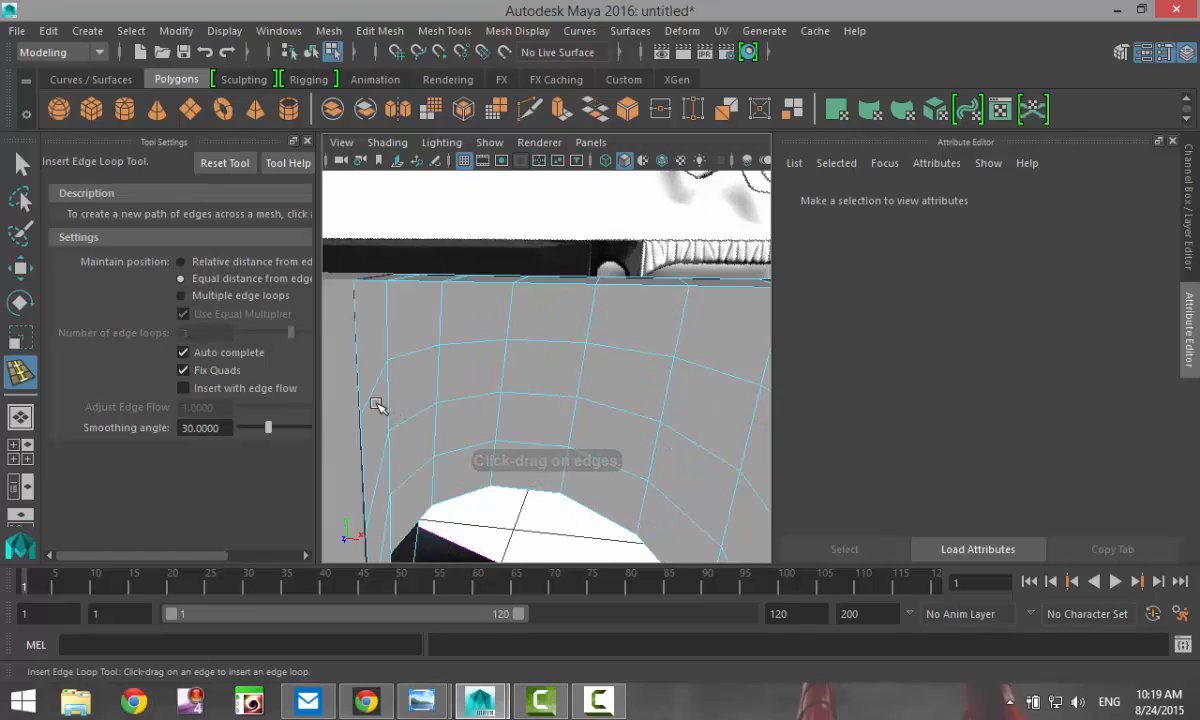
alt+drag(379, 409, 426, 448)
alt+middle_drag(426, 448, 433, 425)
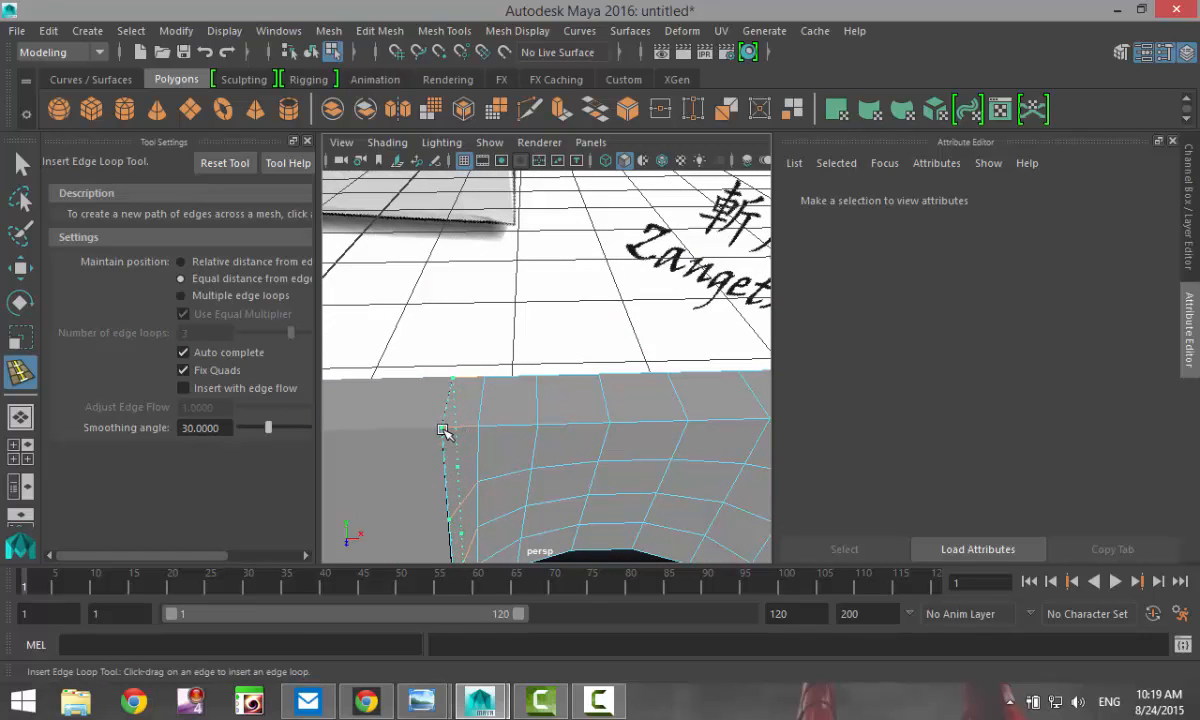
click(447, 432)
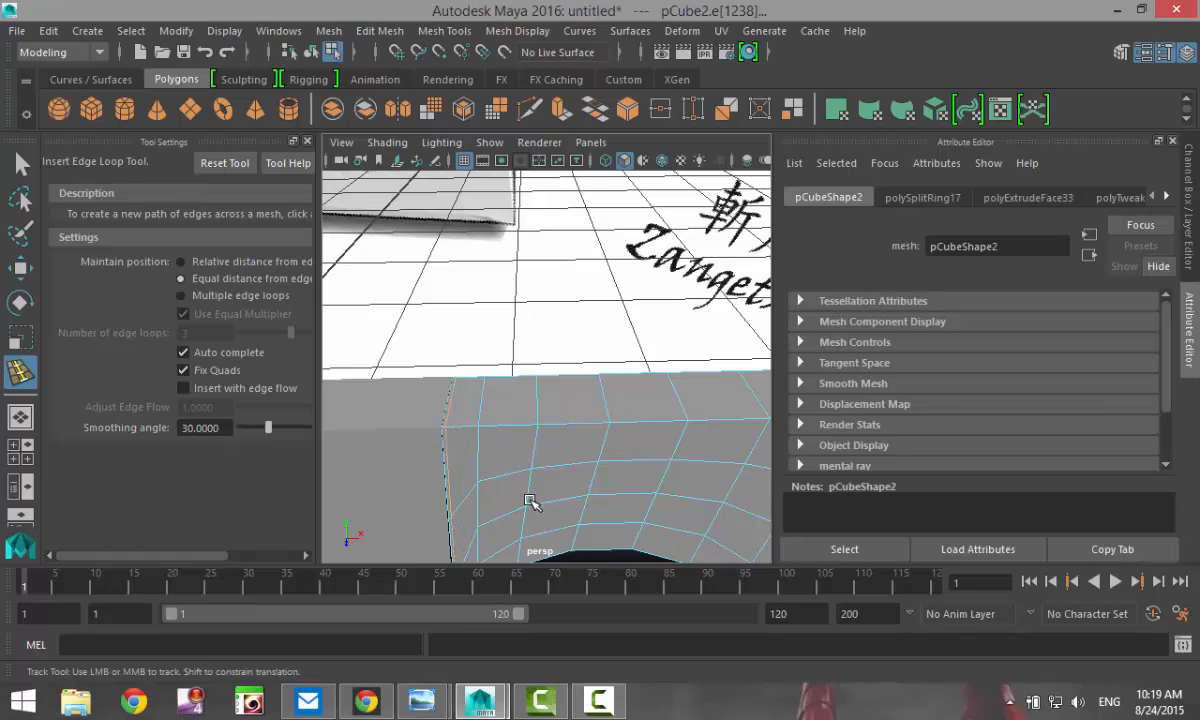
Insert supporting edge loops close to the guard's arched cutout and along its upper edge
alt+drag(528, 499, 455, 474)
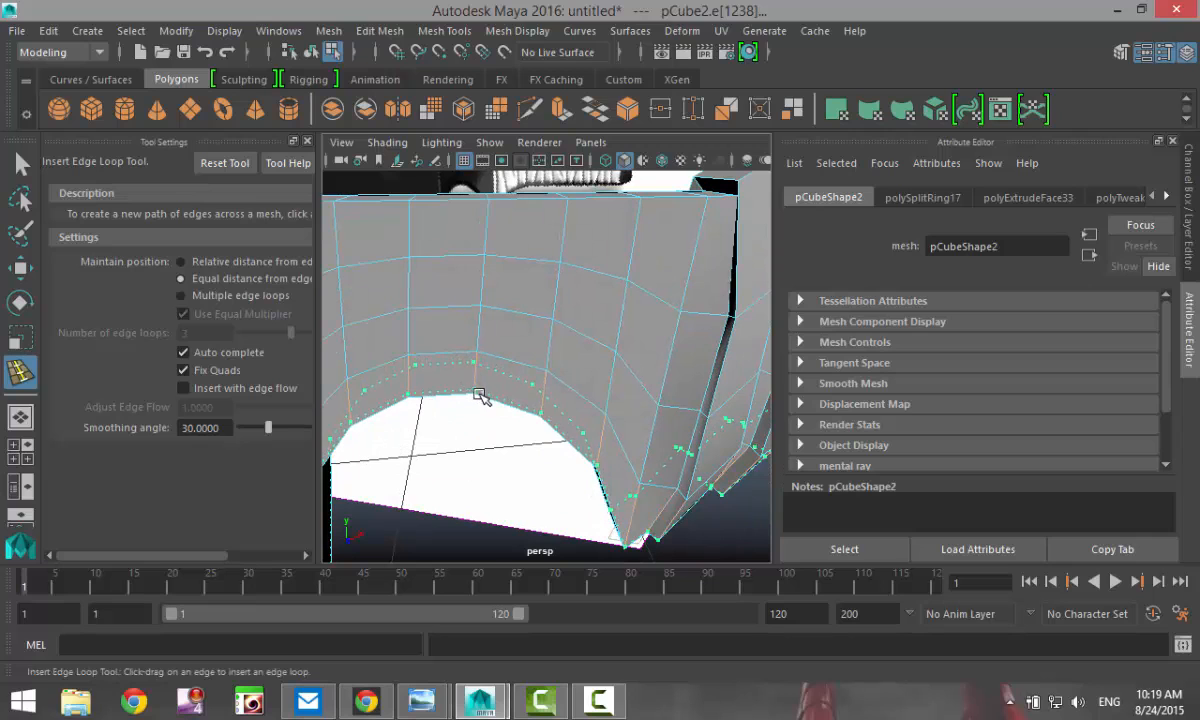
click(480, 395)
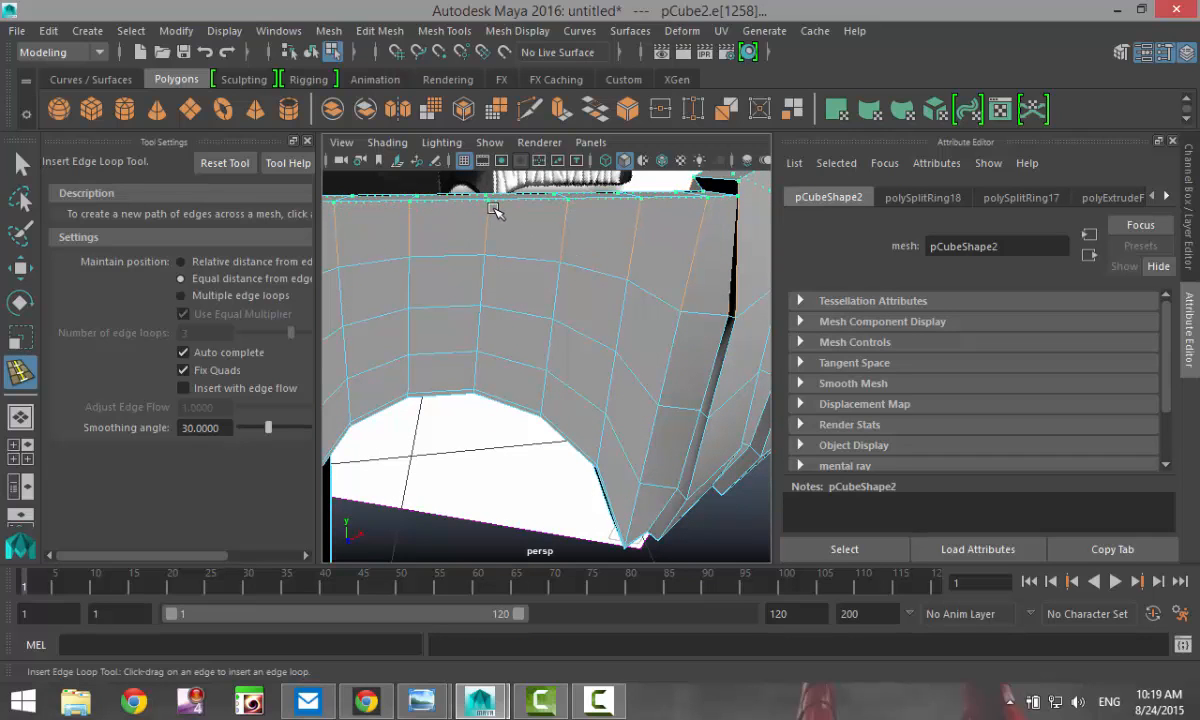
click(494, 210)
scroll(538, 342, down, 5)
key(q)
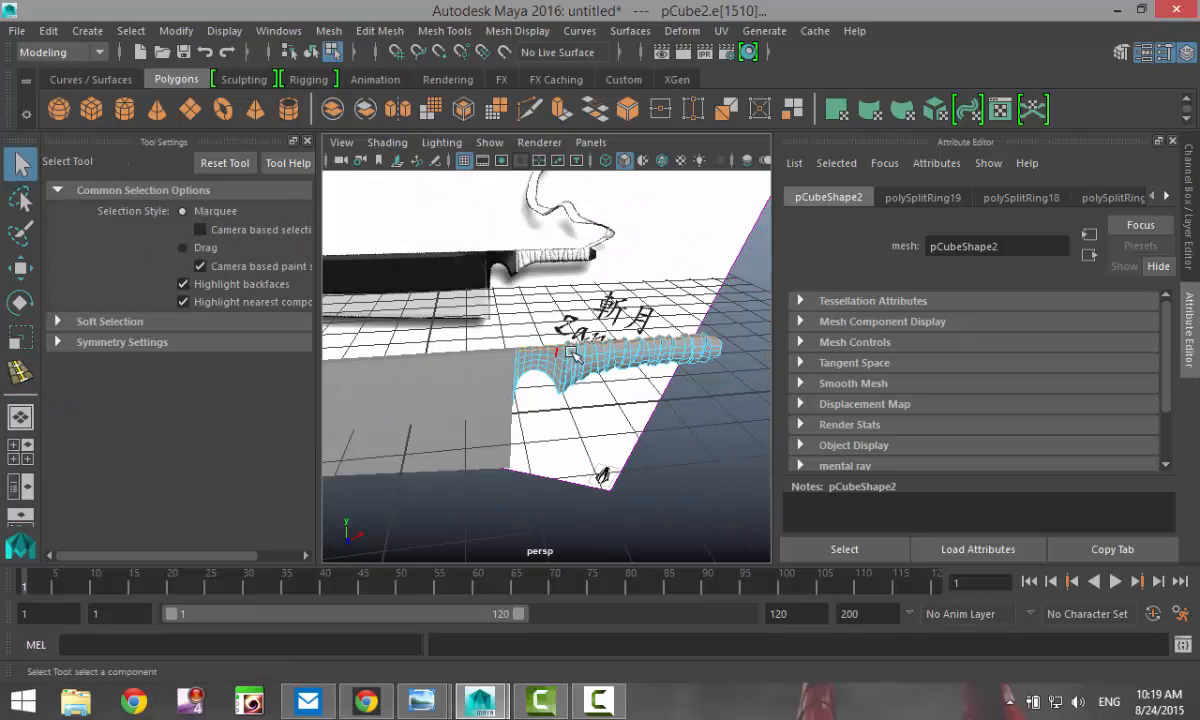
Turn the handle's smooth mesh preview back on in object mode, check the sharpened guard and close the tool settings
right_drag(576, 160, 598, 250)
right_drag(650, 140, 652, 136)
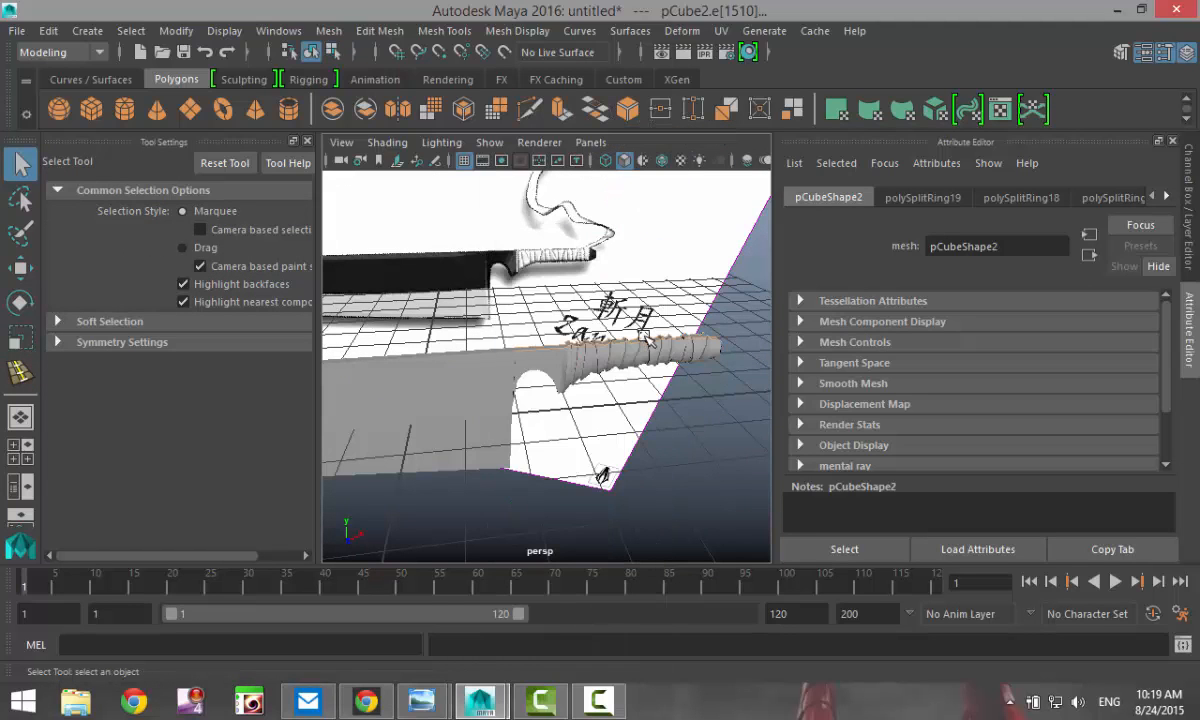
key(3)
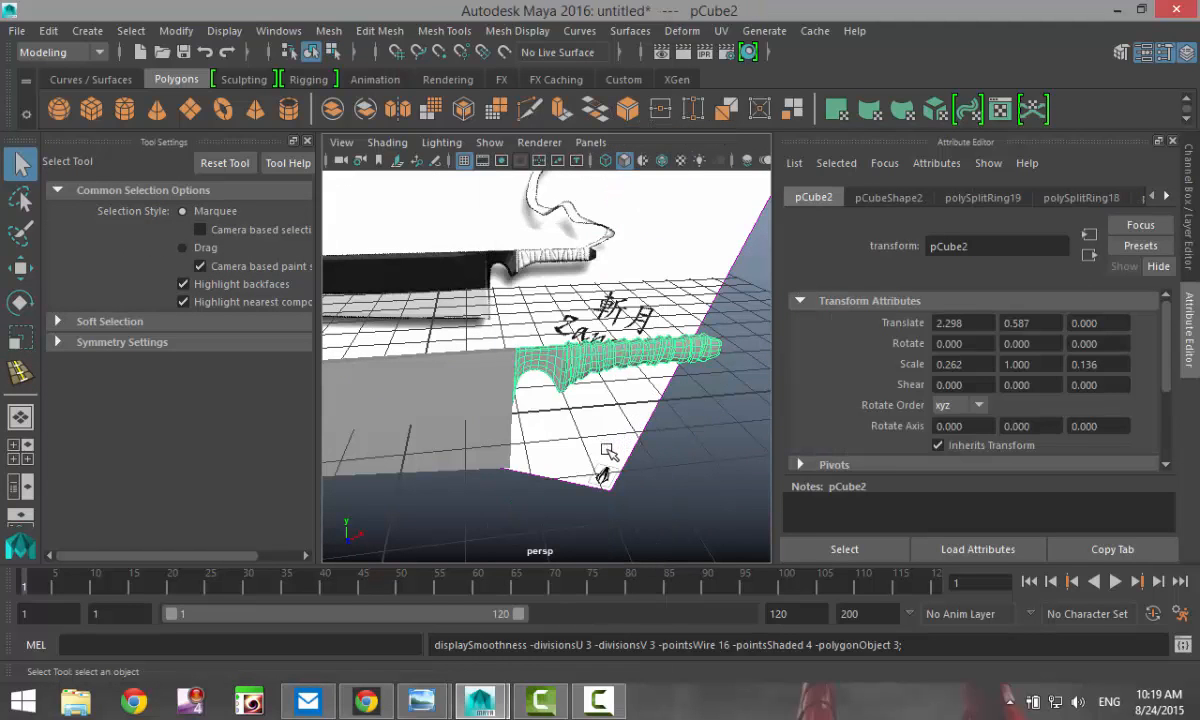
click(594, 467)
scroll(587, 475, up, 5)
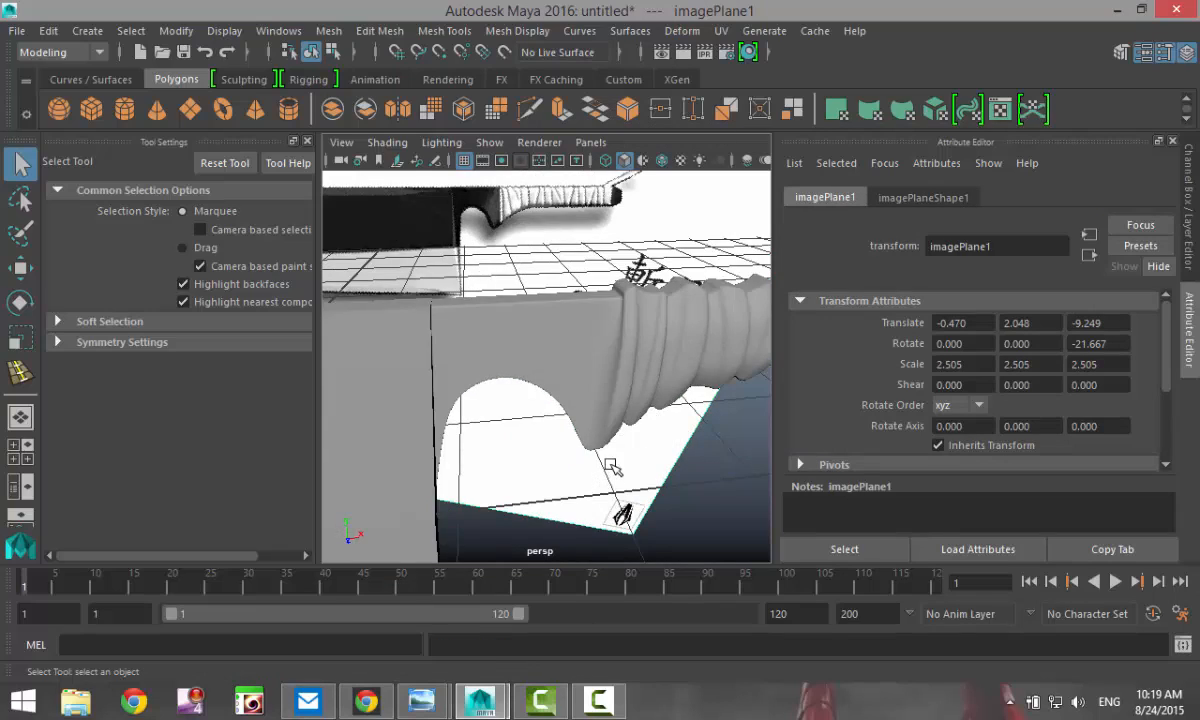
alt+drag(575, 445, 376, 474)
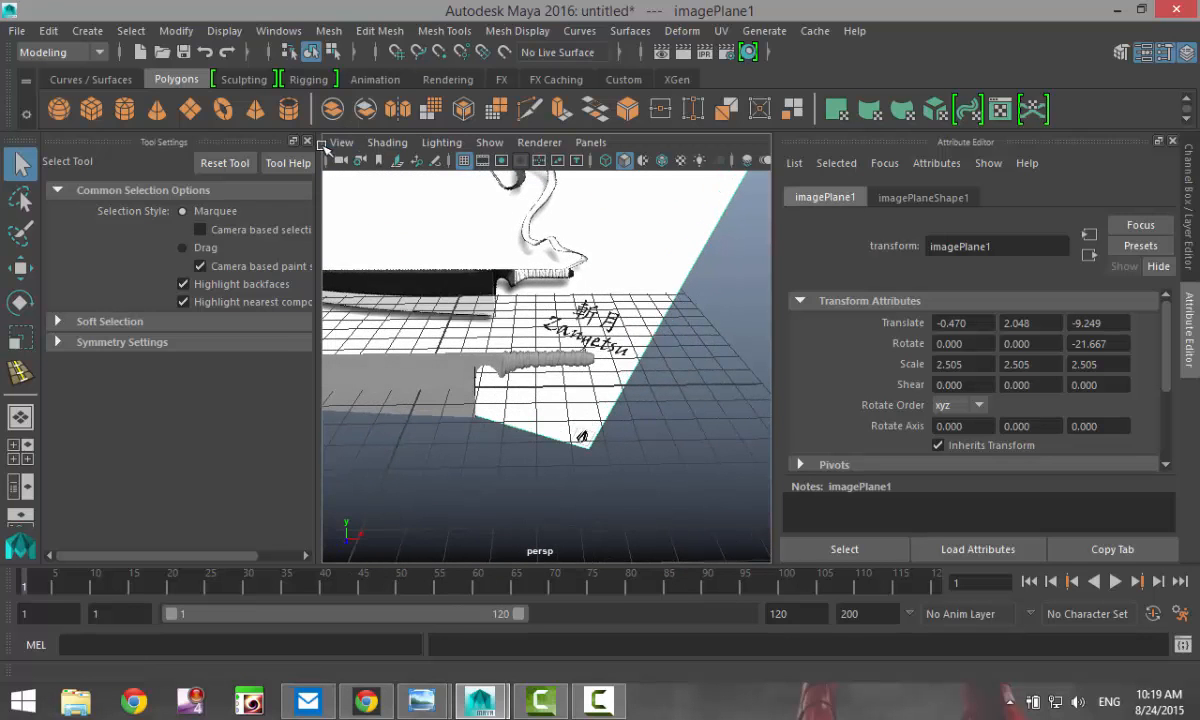
click(307, 141)
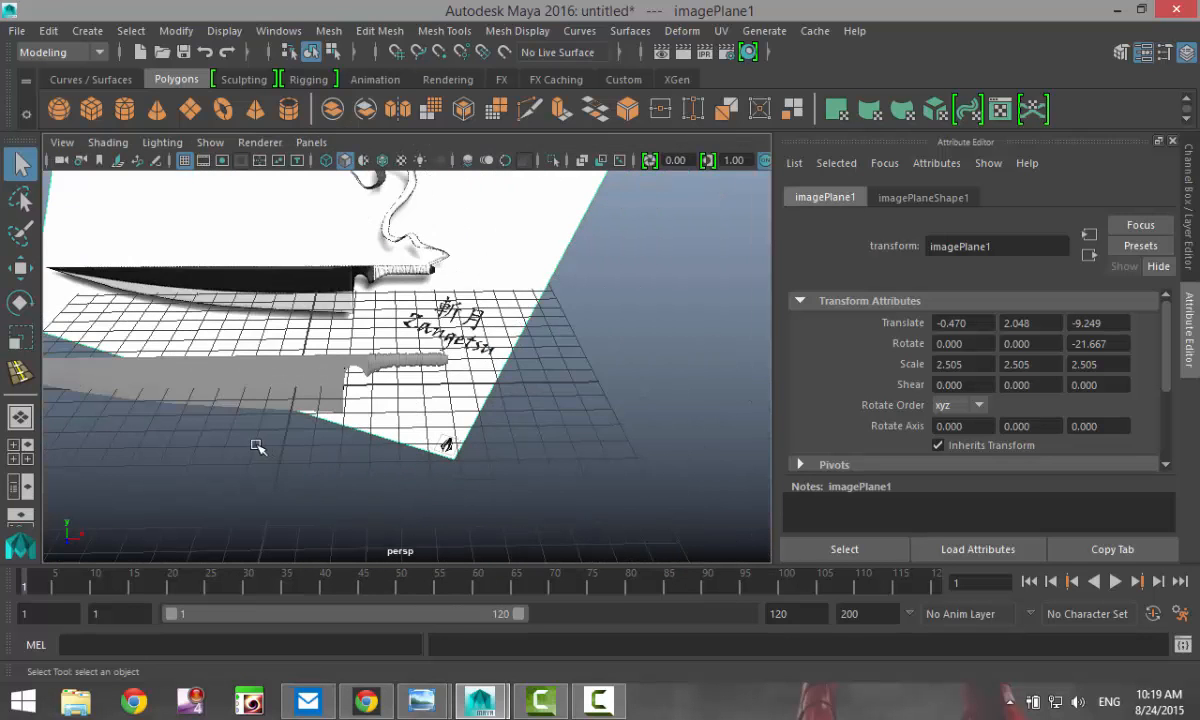
Select both the blade and the handle, delete their construction history and freeze their transformations
alt+drag(257, 447, 498, 485)
scroll(490, 480, up, 2)
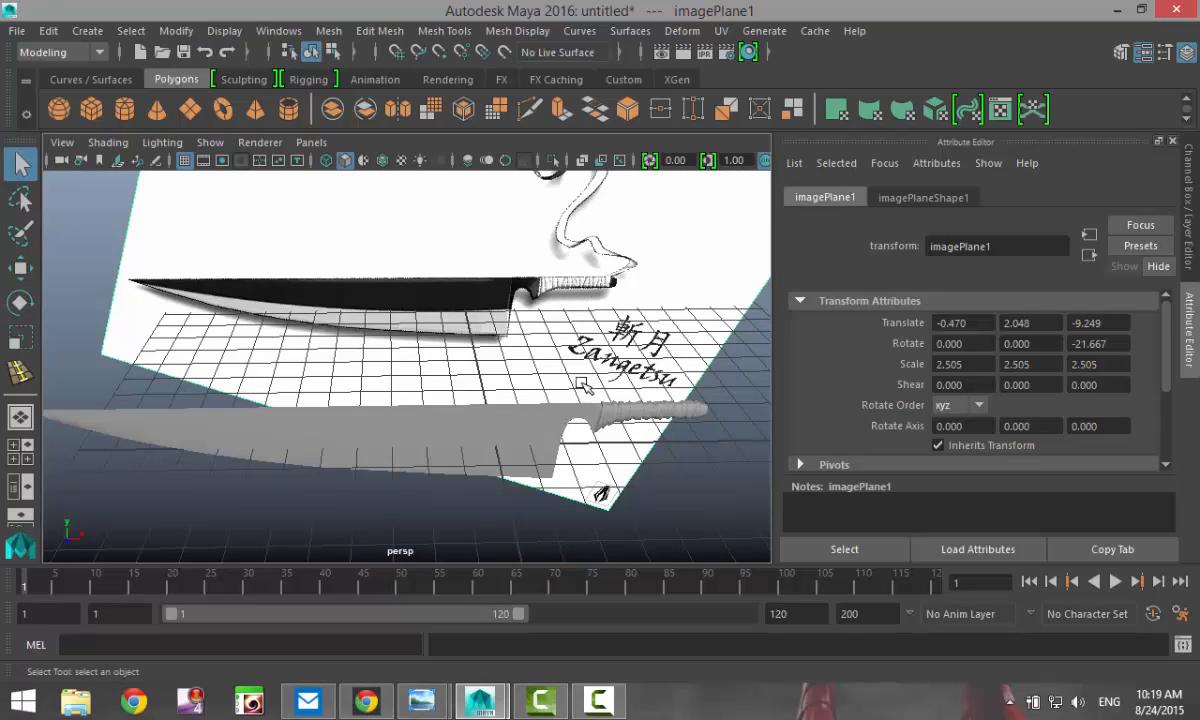
scroll(582, 384, down, 3)
scroll(548, 413, up, 3)
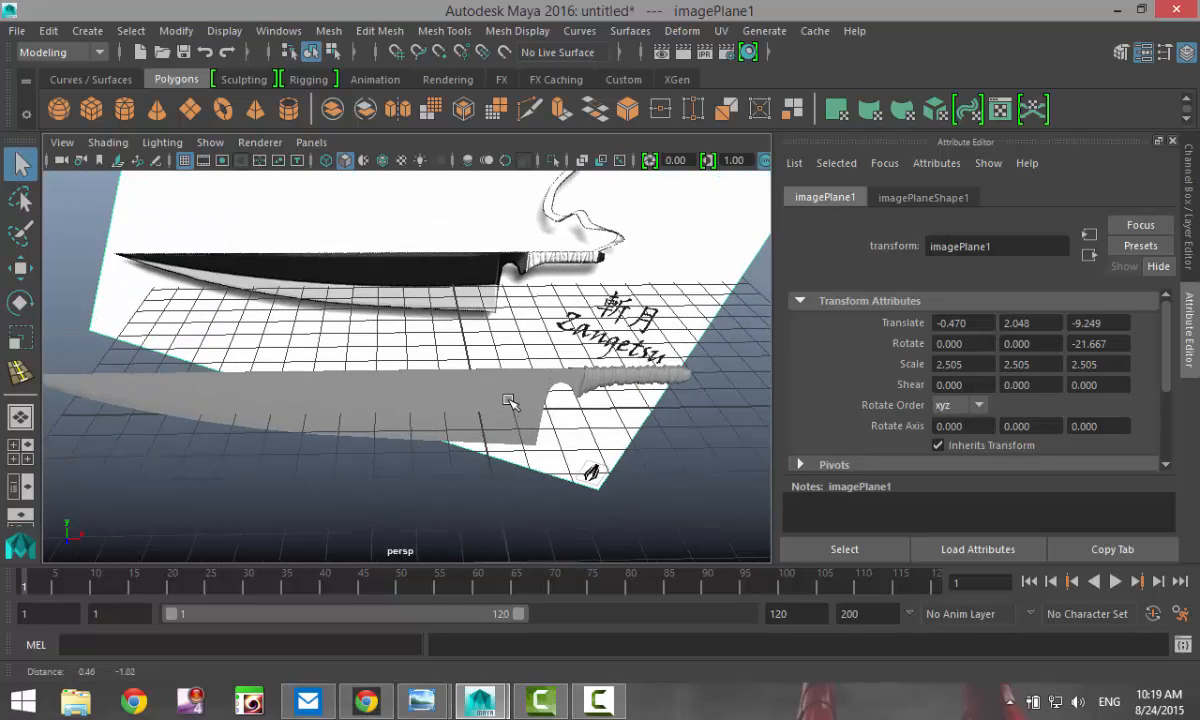
alt+drag(522, 415, 150, 362)
drag(76, 326, 663, 534)
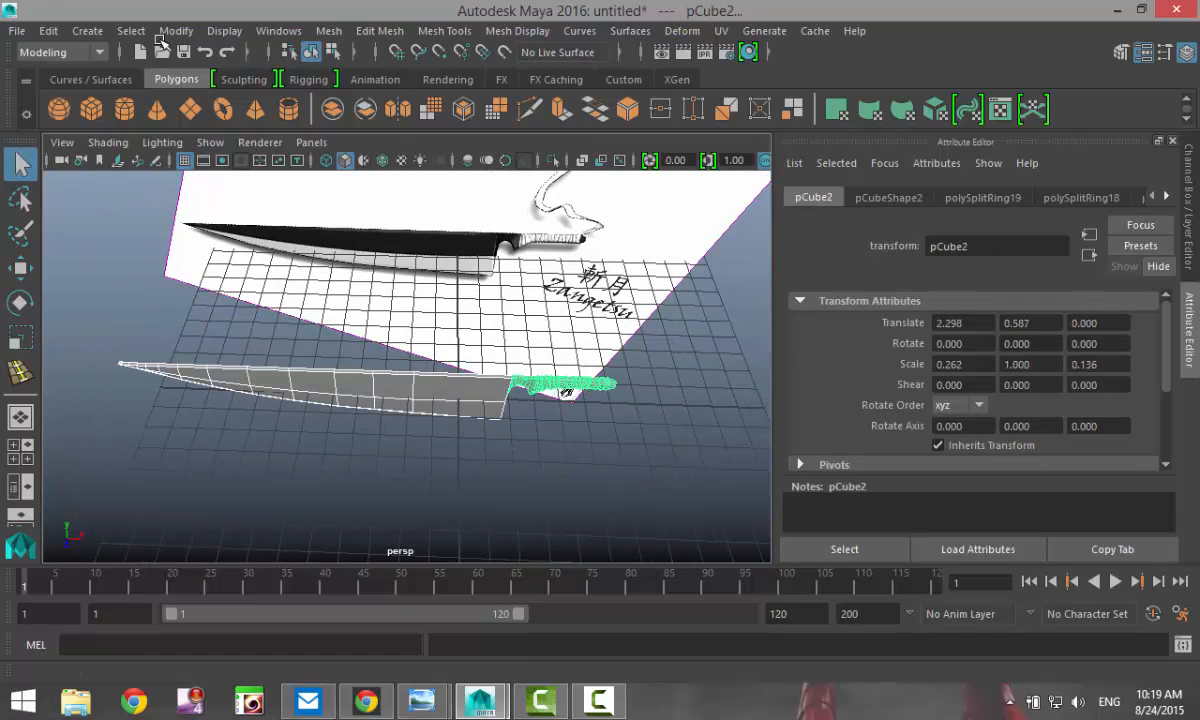
click(48, 30)
mouse_move(152, 248)
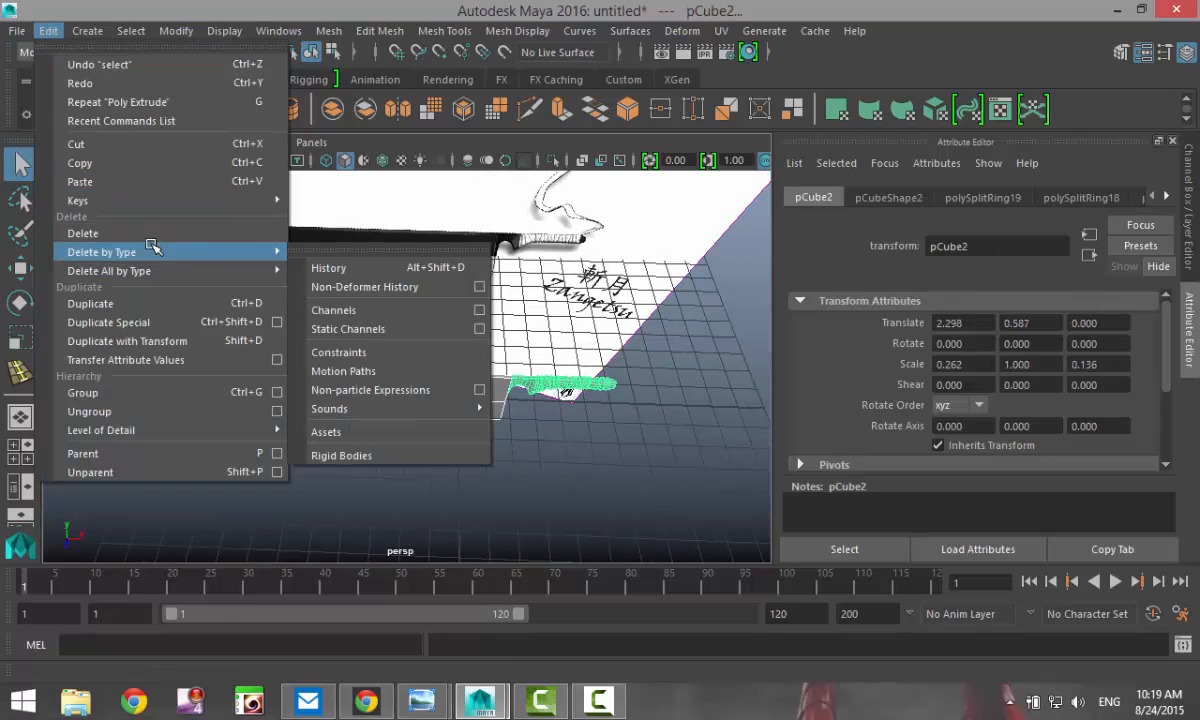
click(357, 263)
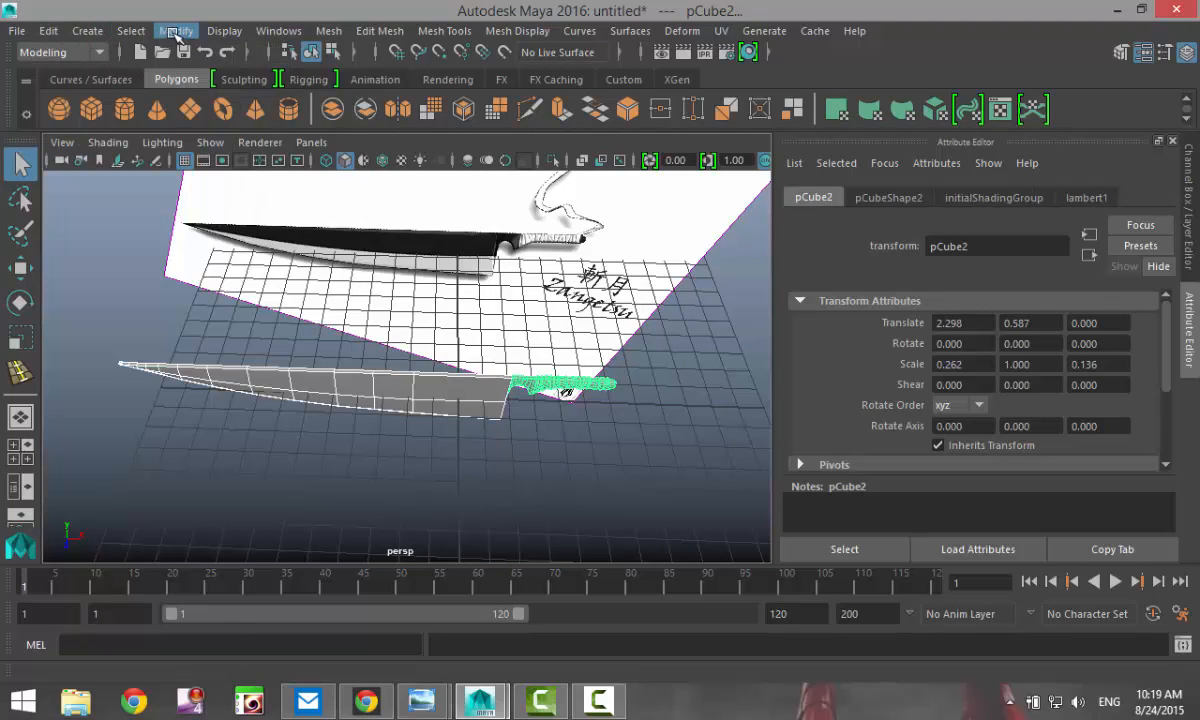
click(175, 31)
click(253, 116)
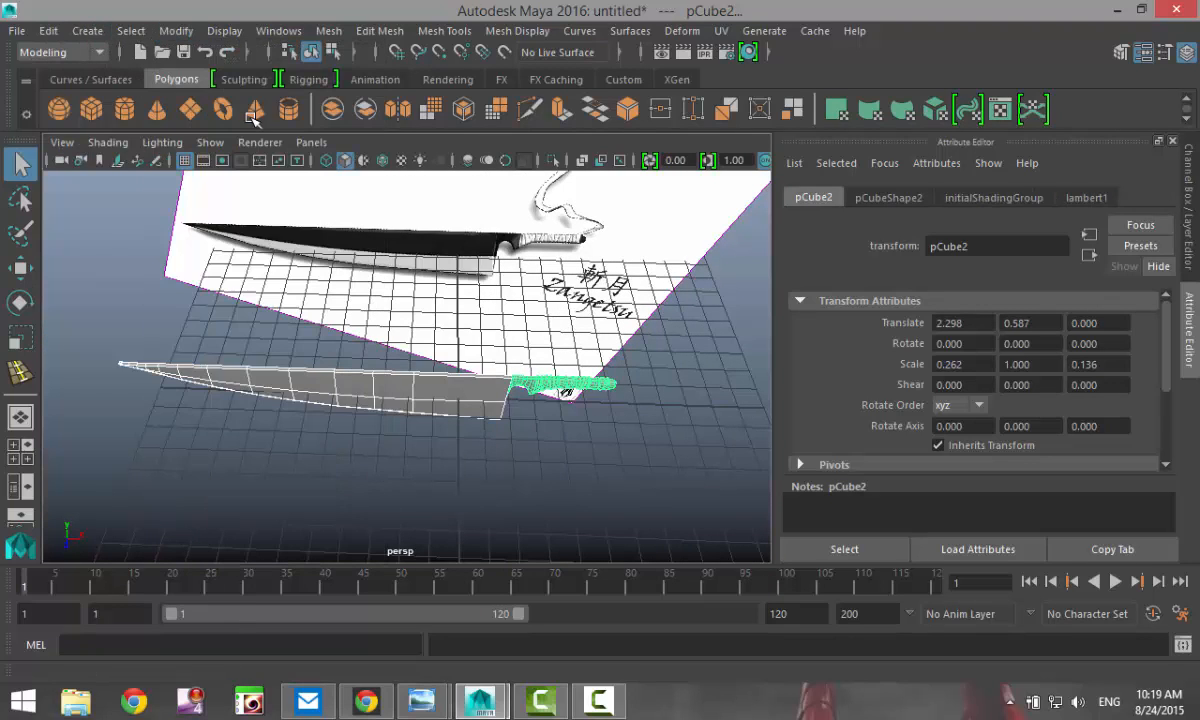
scroll(527, 439, up, 5)
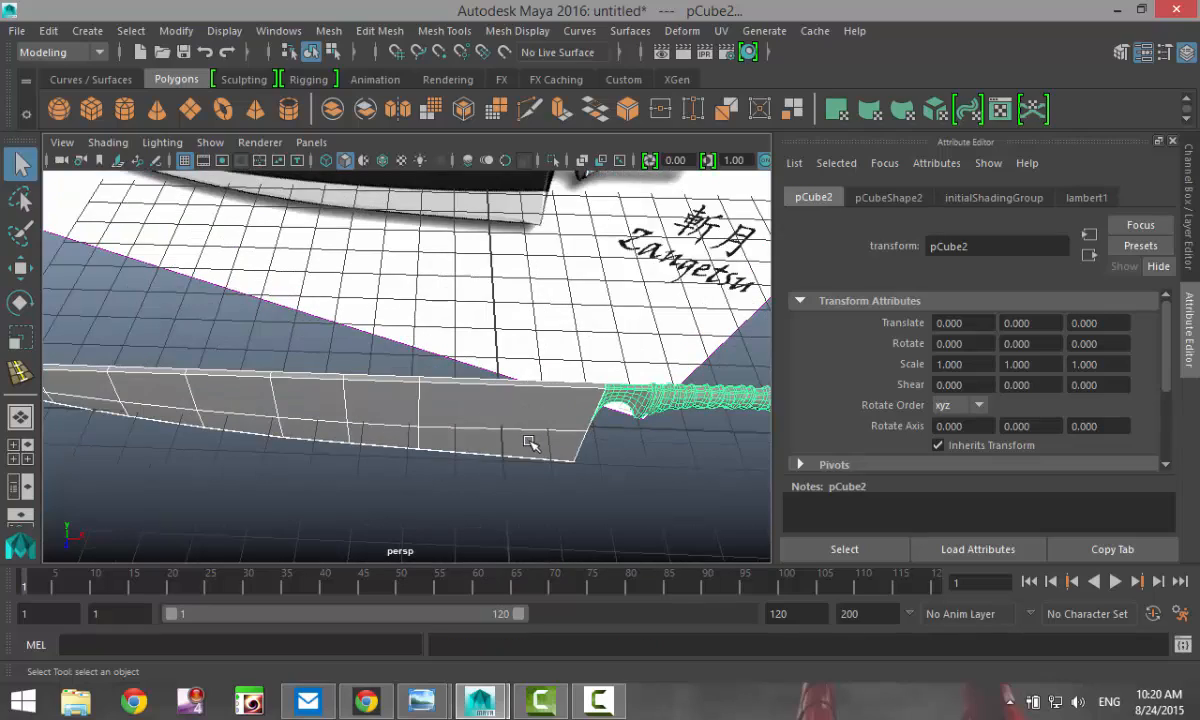
Assign a new Blinn material to the blade and handle and set its color to black
alt+drag(530, 443, 497, 220)
right_drag(474, 284, 547, 127)
scroll(447, 313, down, 5)
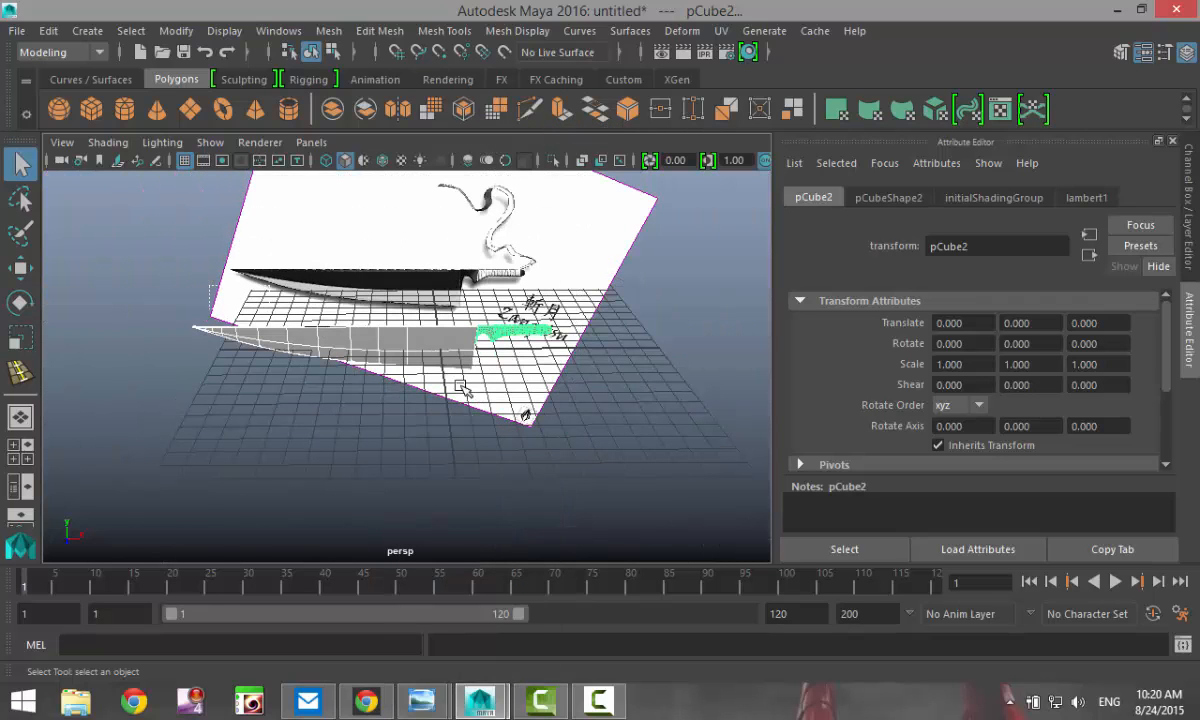
right_drag(395, 350, 421, 626)
click(533, 328)
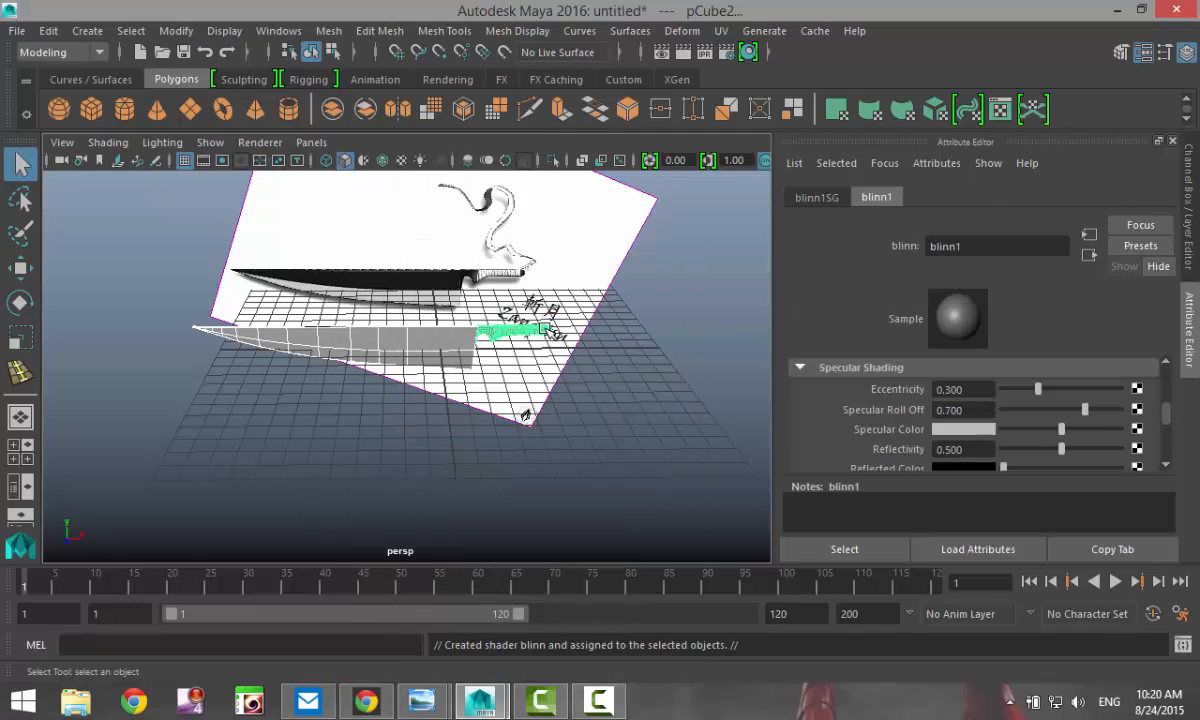
scroll(1040, 440, up, 5)
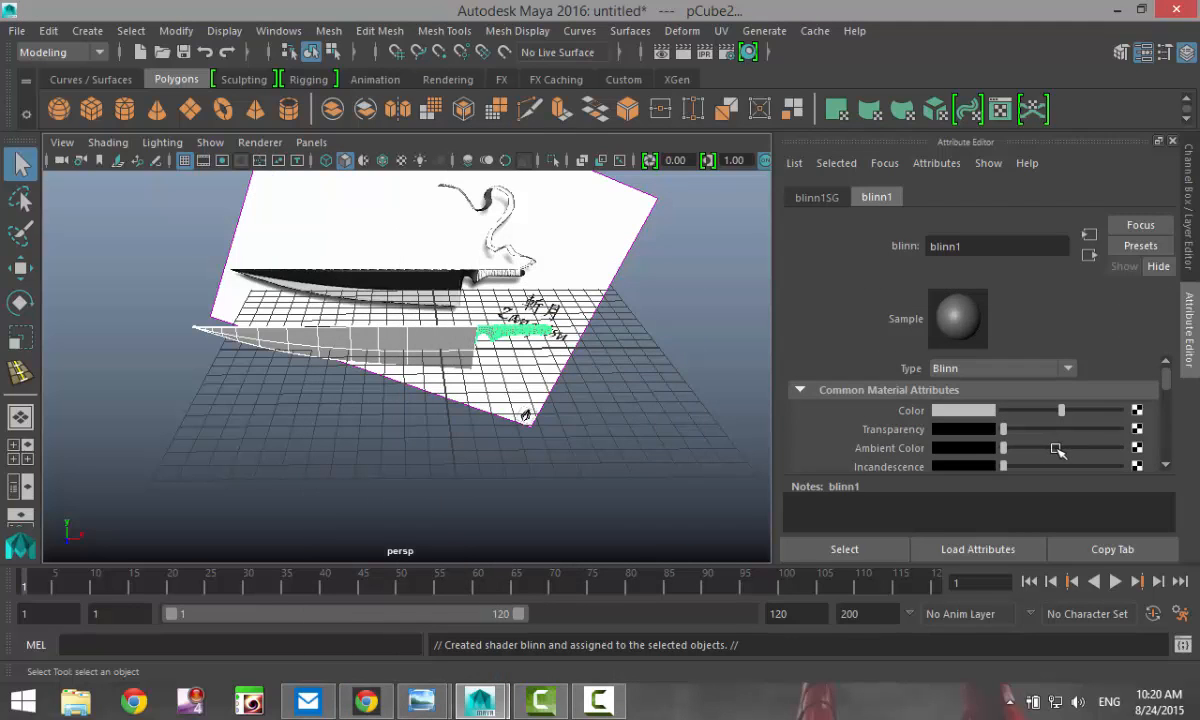
drag(1065, 413, 915, 418)
Select the strip of faces along the blade's lower cutting edge
scroll(558, 434, up, 3)
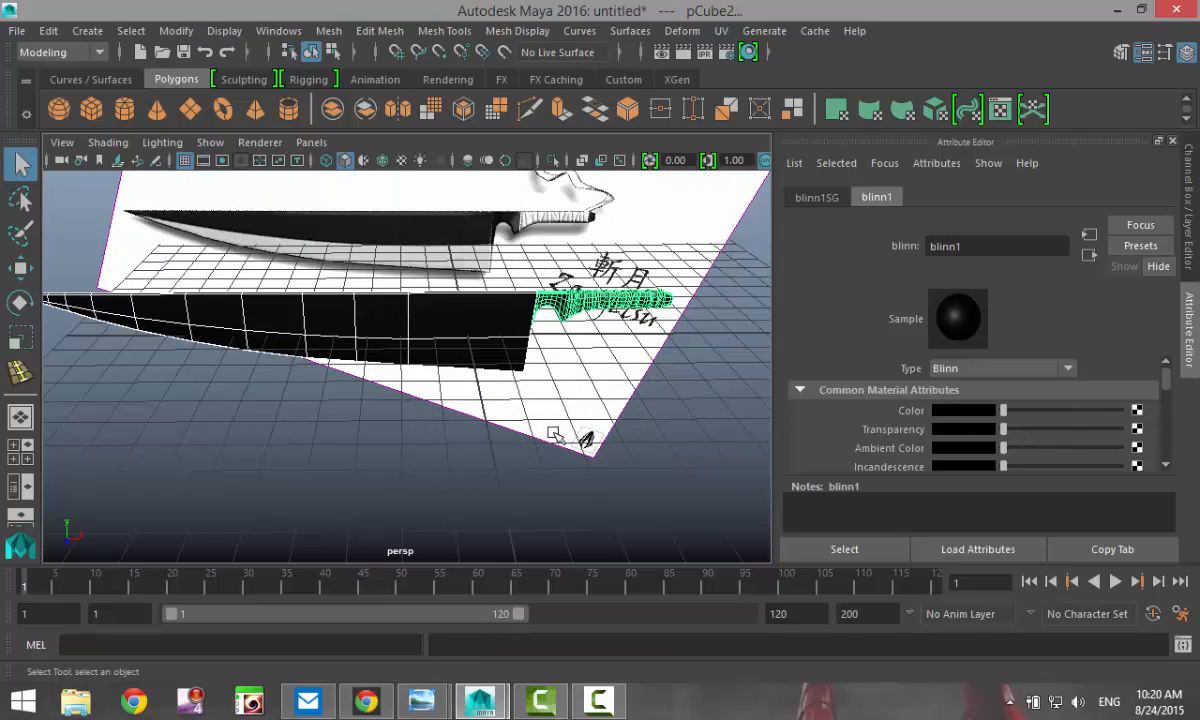
alt+drag(474, 430, 533, 410)
scroll(533, 410, up, 3)
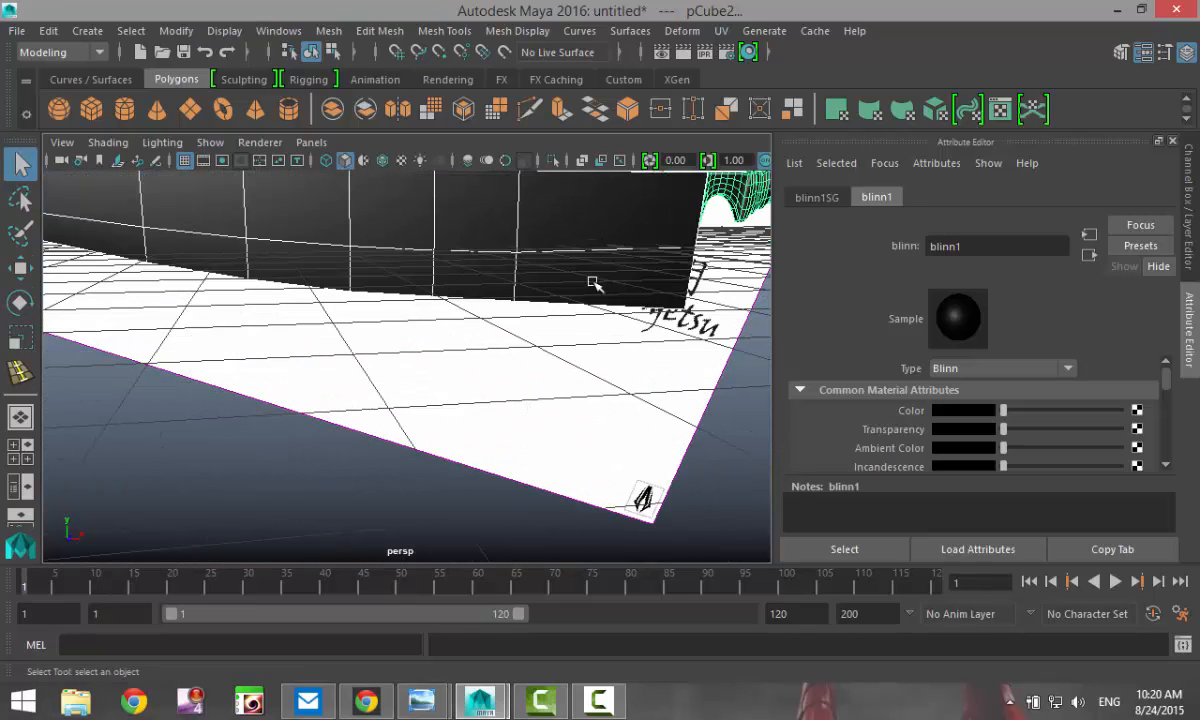
right_drag(599, 164, 603, 220)
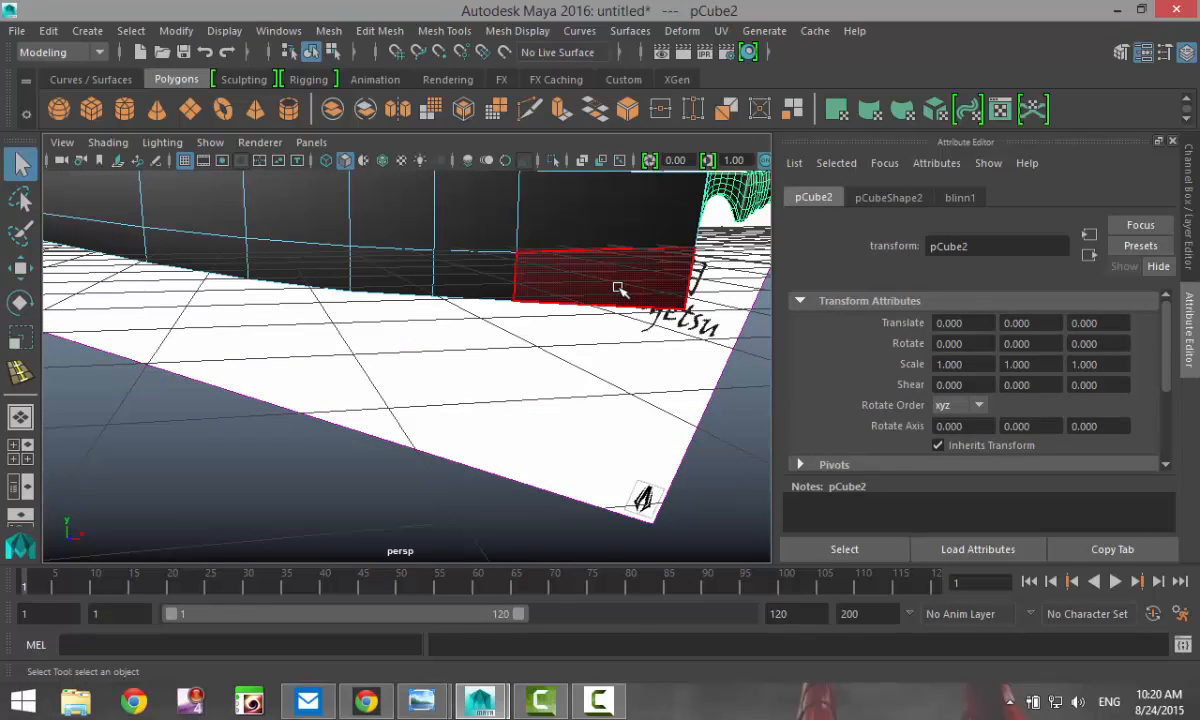
click(480, 290)
alt+drag(480, 300, 415, 348)
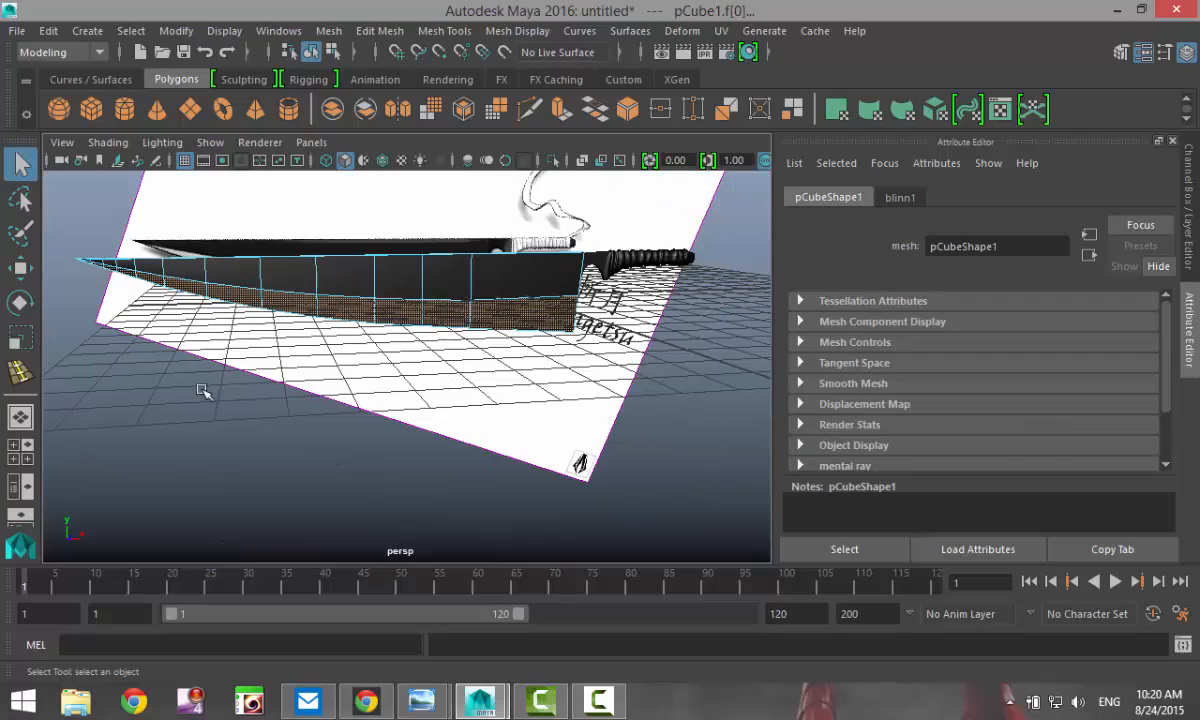
Assign a new mia_material_x material to the selected cutting-edge faces
alt+drag(185, 360, 268, 391)
right_click(316, 317)
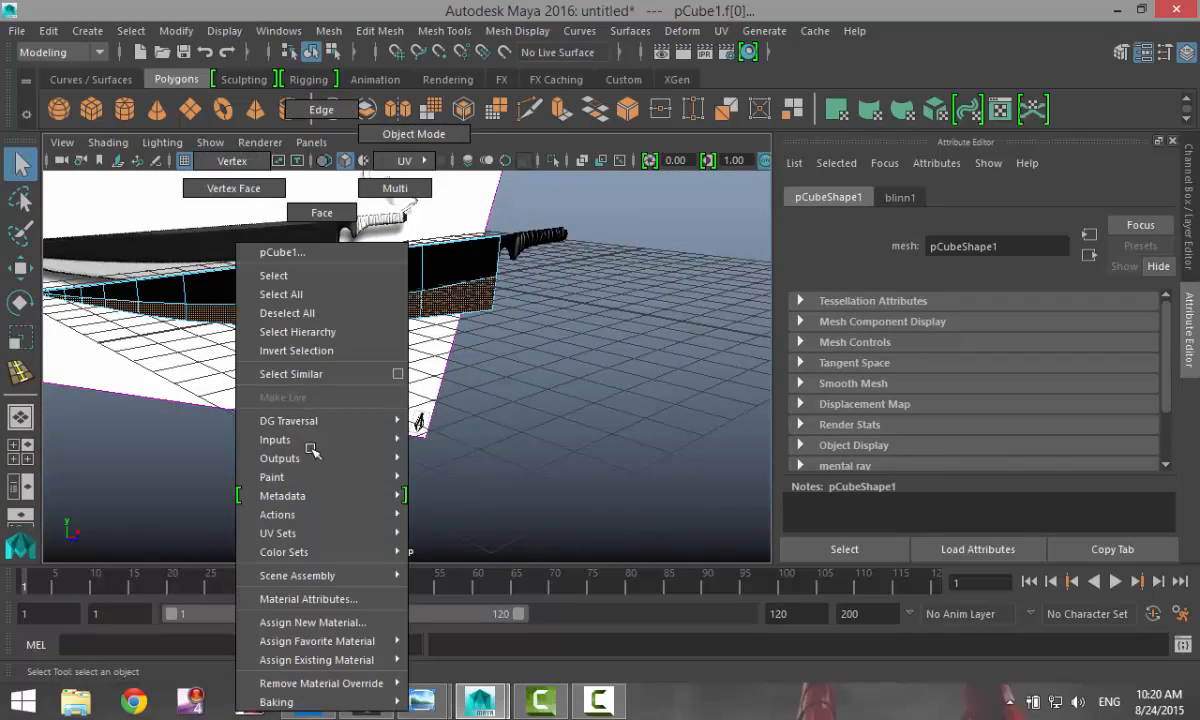
click(310, 622)
text(bli)
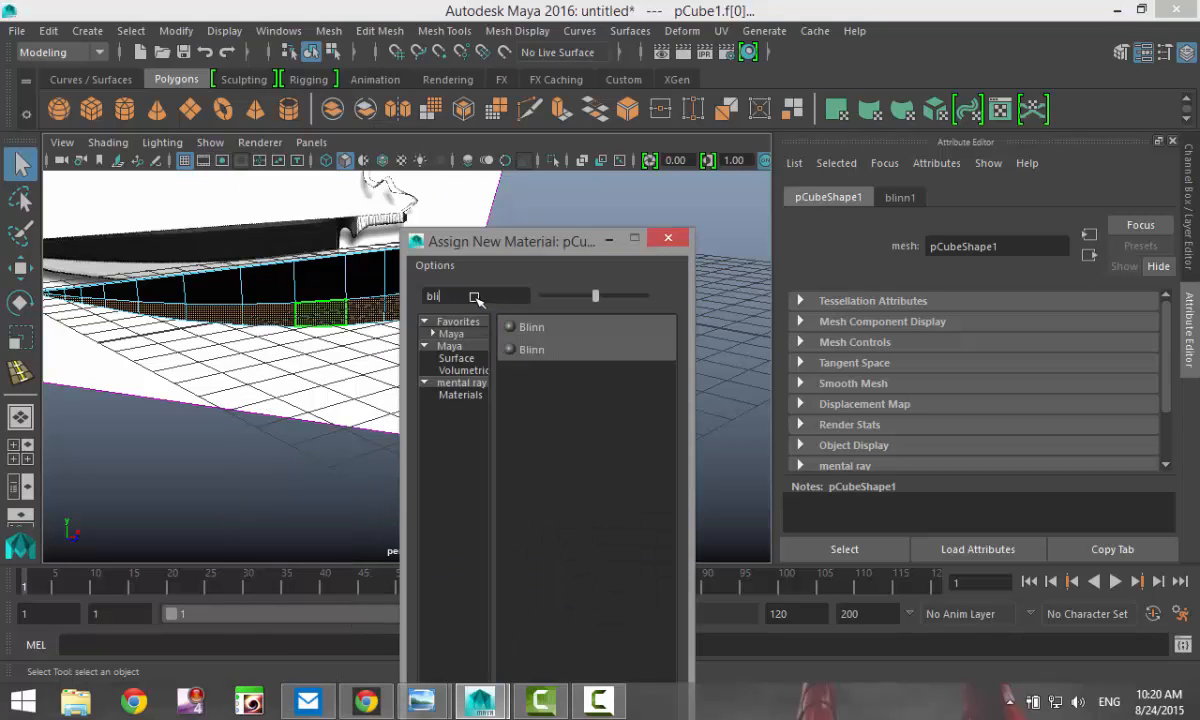
text(mia)
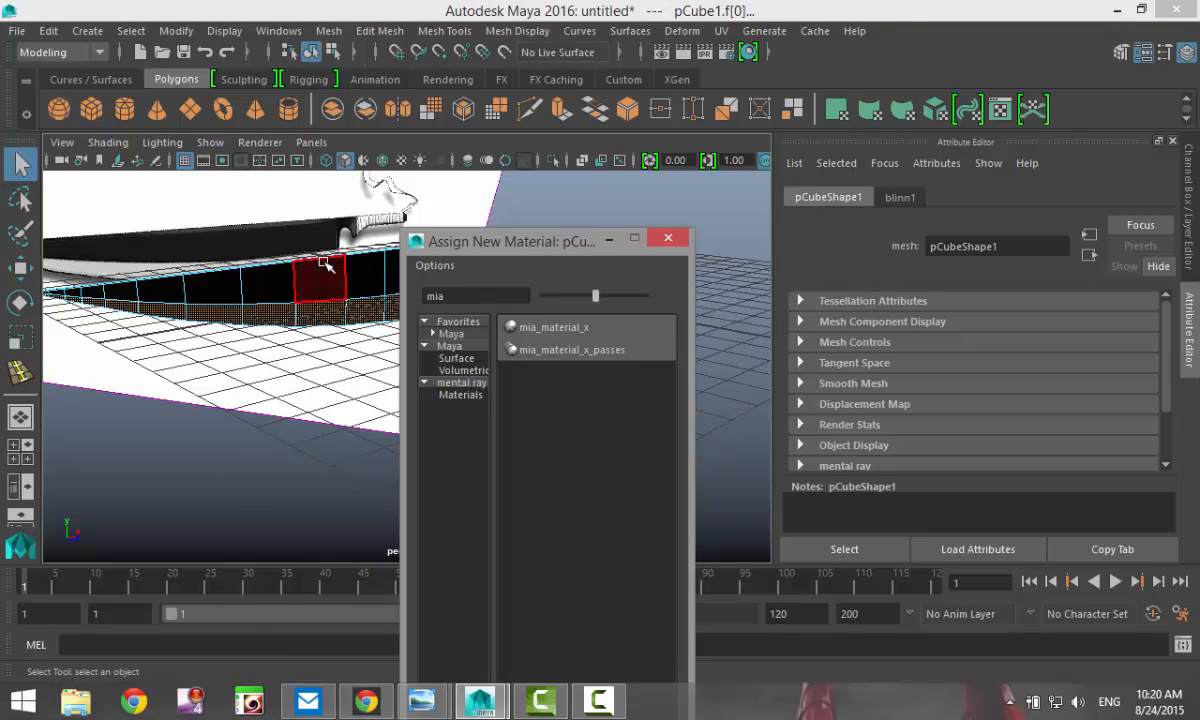
click(608, 330)
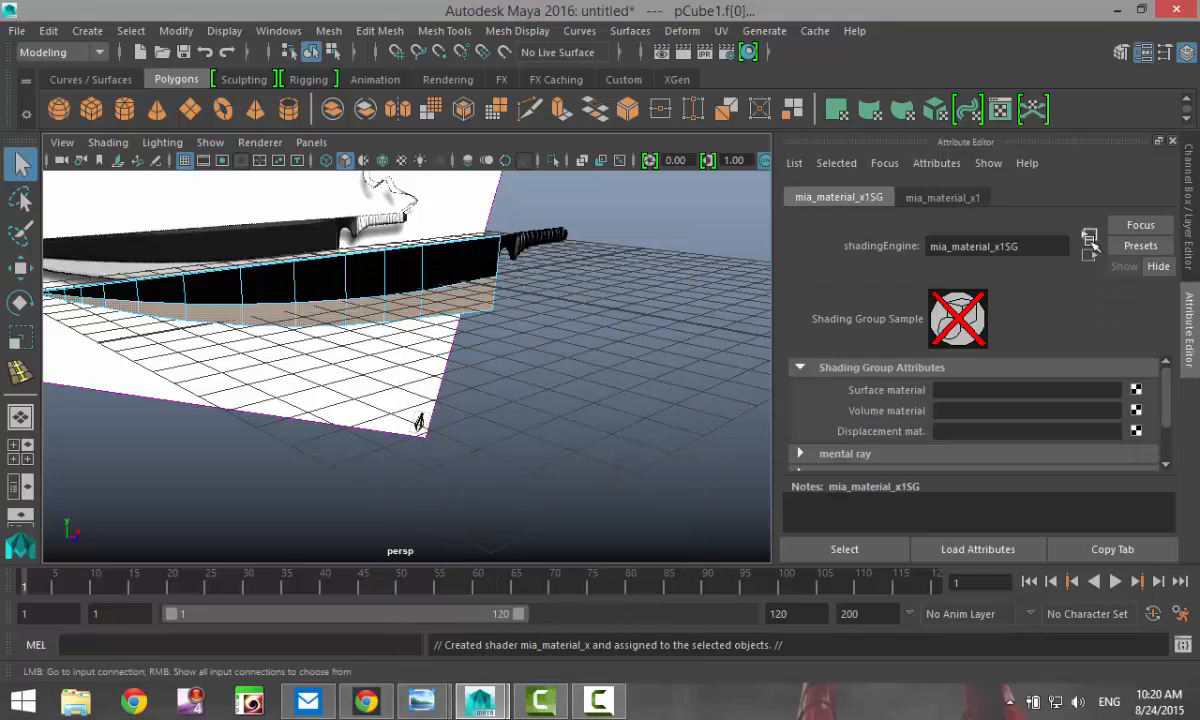
Apply the Chrome preset to the mia_material_x material on the blade's cutting edge
click(1143, 247)
click(948, 199)
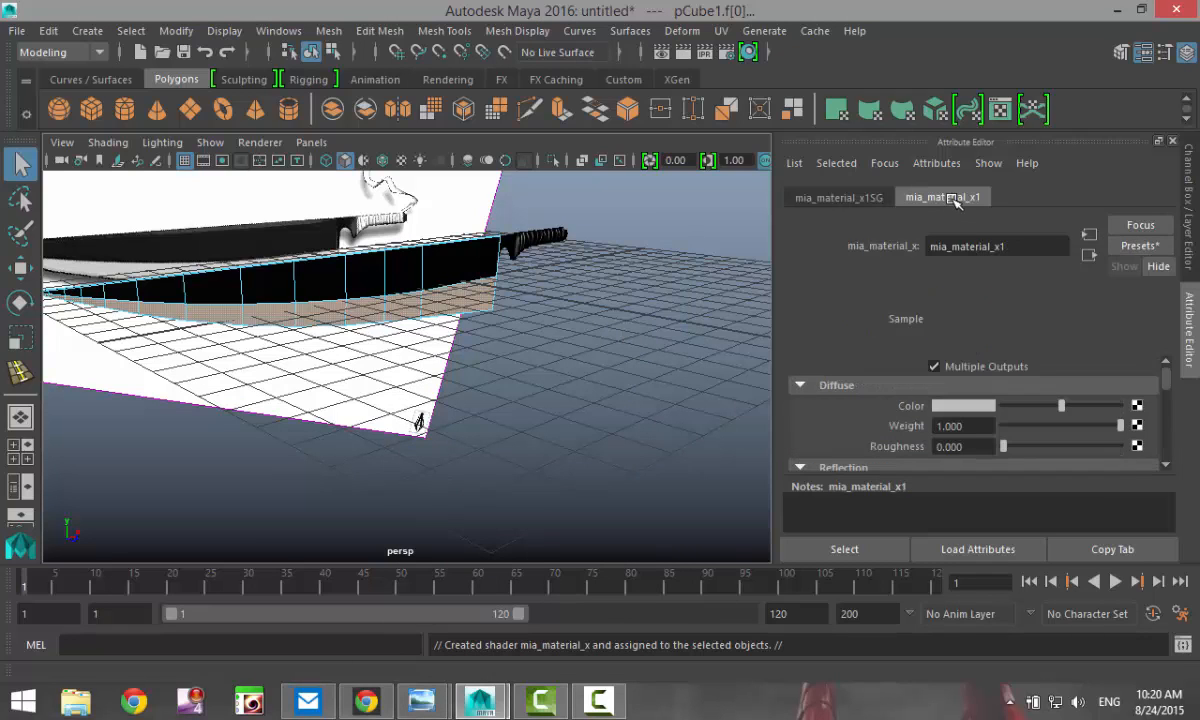
click(1138, 245)
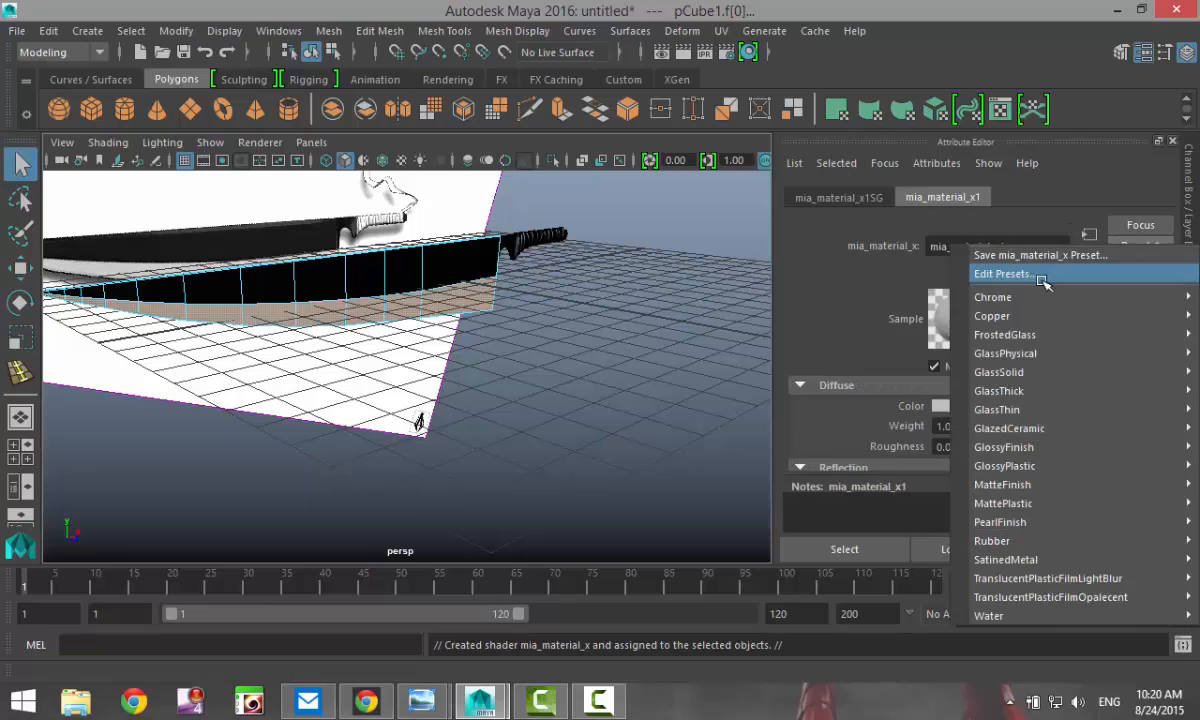
mouse_move(1020, 312)
mouse_move(993, 297)
click(830, 297)
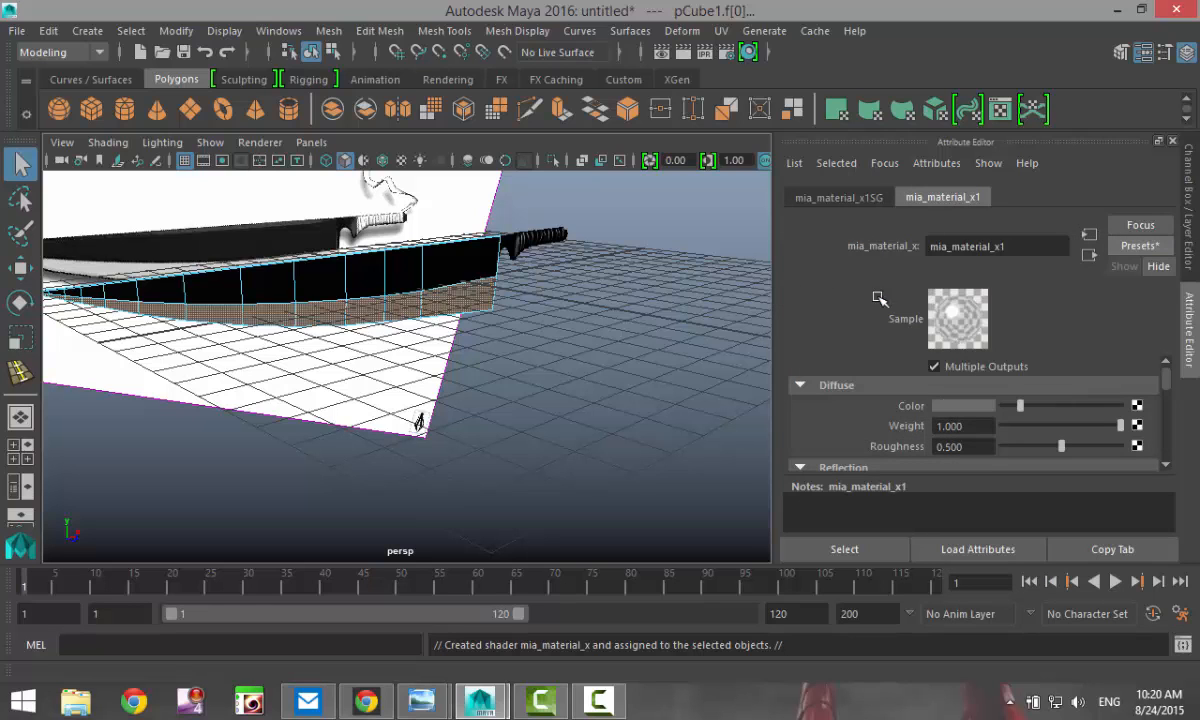
click(517, 405)
Select a ring of faces around the middle of the handle's wrapped grip
alt+drag(487, 449, 621, 461)
scroll(620, 456, up, 3)
alt+drag(638, 396, 146, 474)
alt+middle_drag(146, 474, 132, 472)
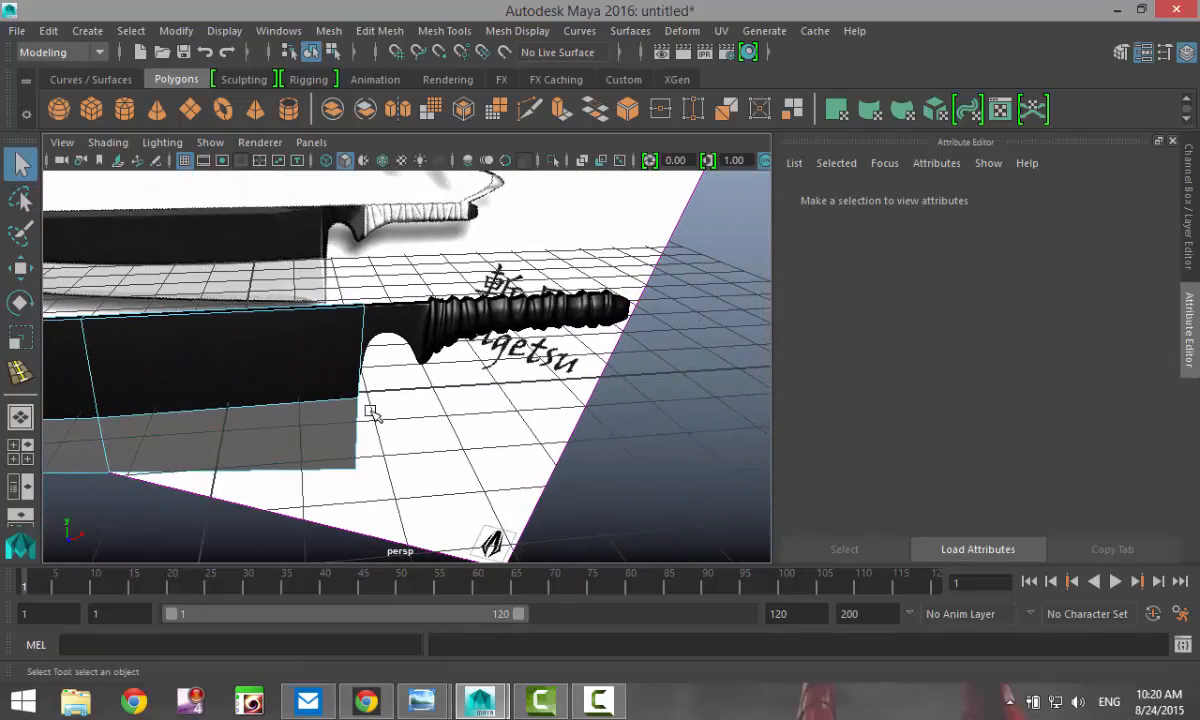
scroll(371, 410, up, 4)
alt+middle_drag(449, 356, 304, 471)
alt+drag(306, 474, 396, 450)
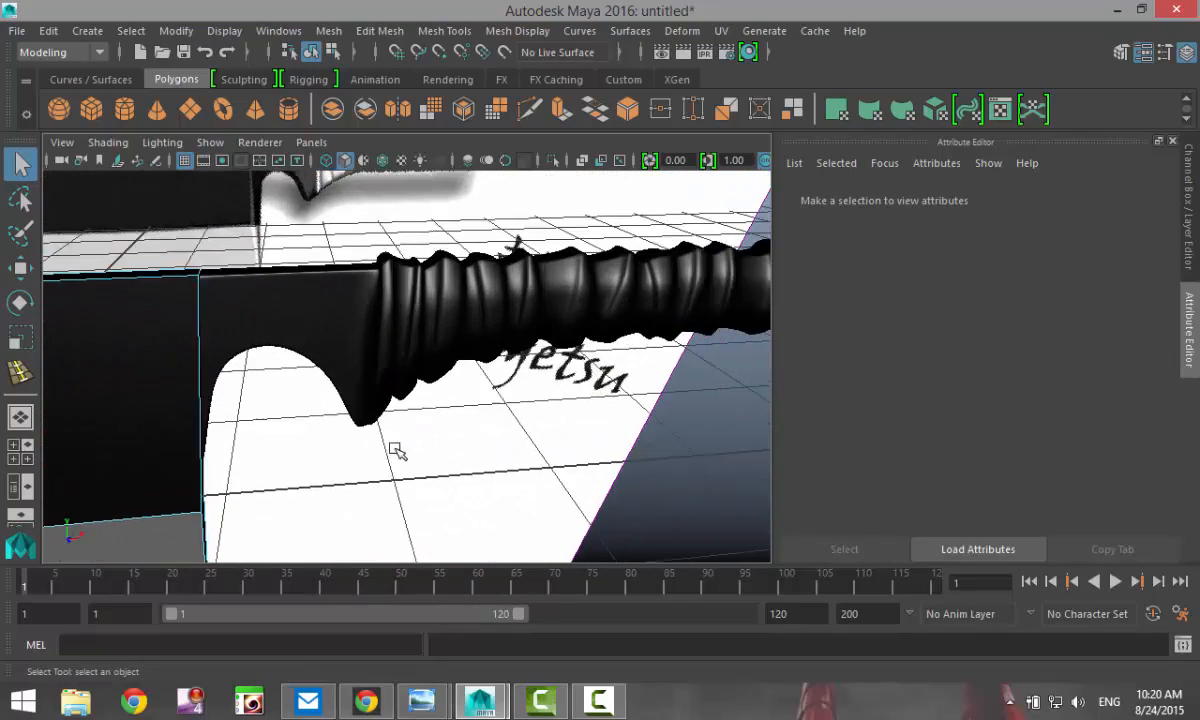
click(447, 296)
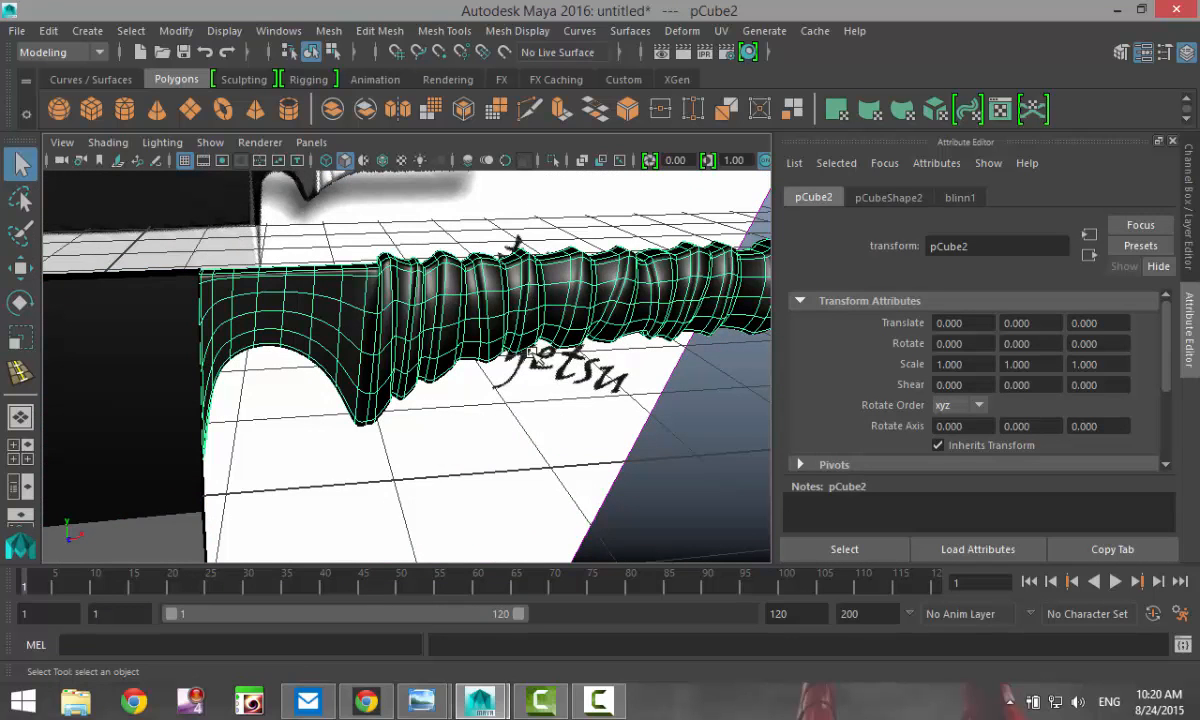
alt+drag(534, 354, 534, 284)
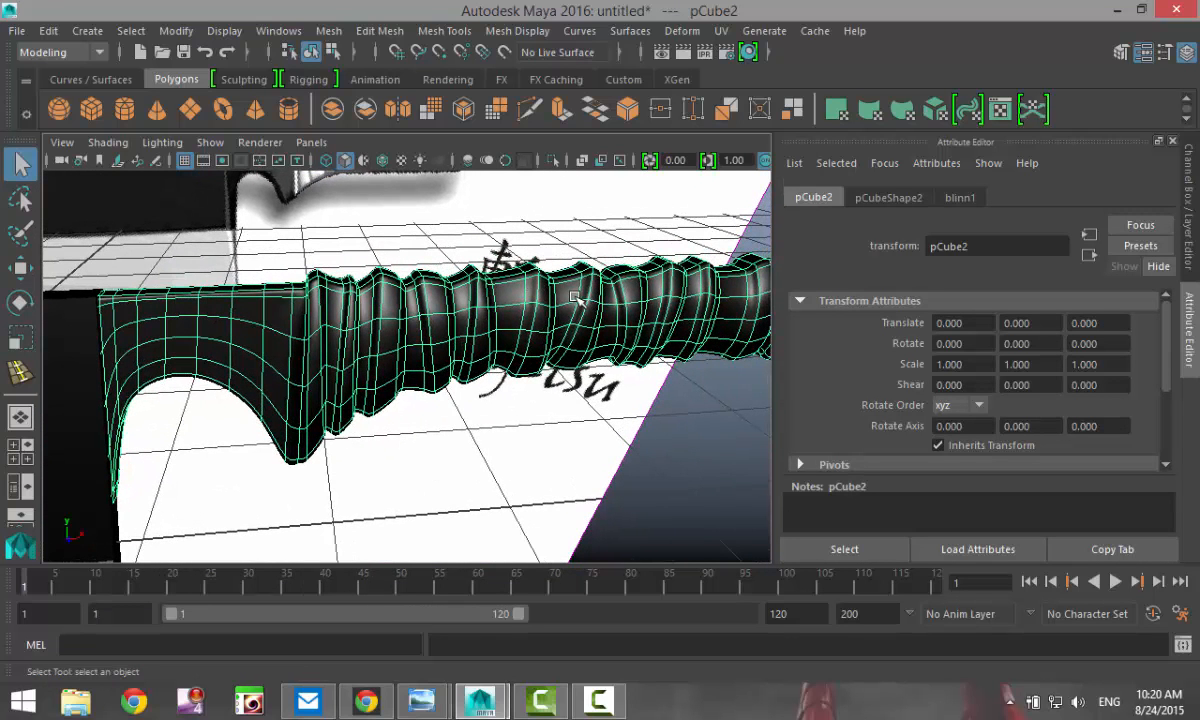
right_drag(570, 290, 565, 210)
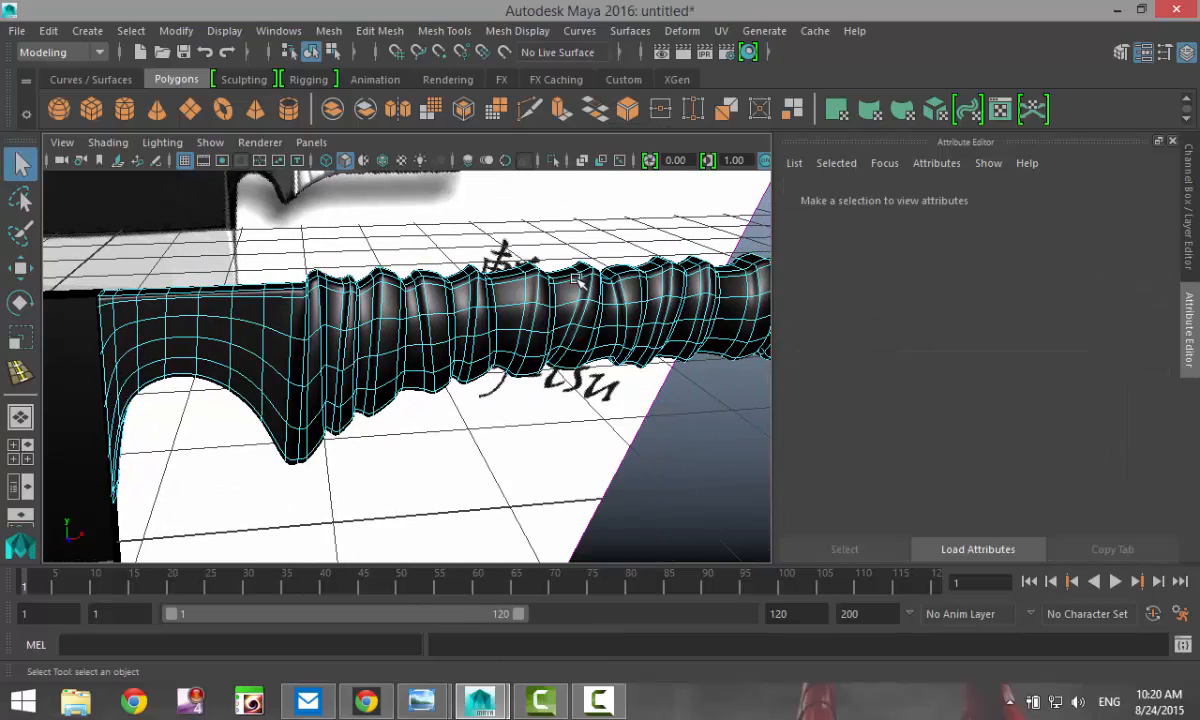
click(573, 290)
shift+double_click(568, 314)
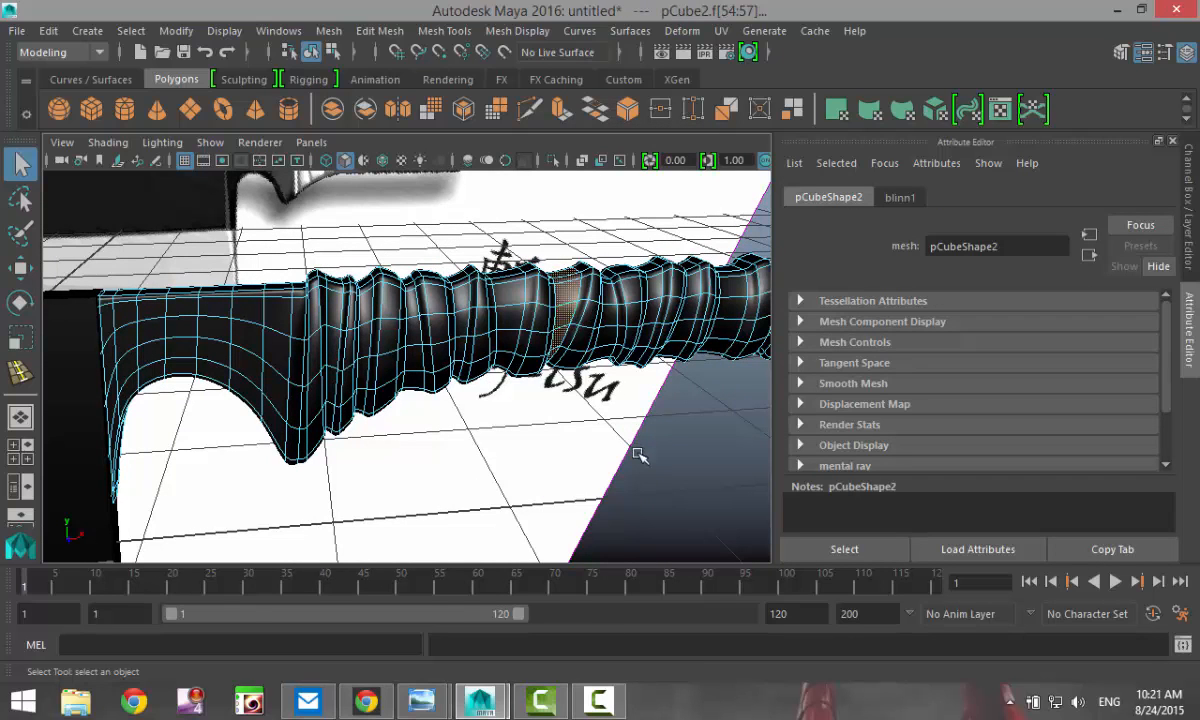
alt+drag(633, 455, 567, 482)
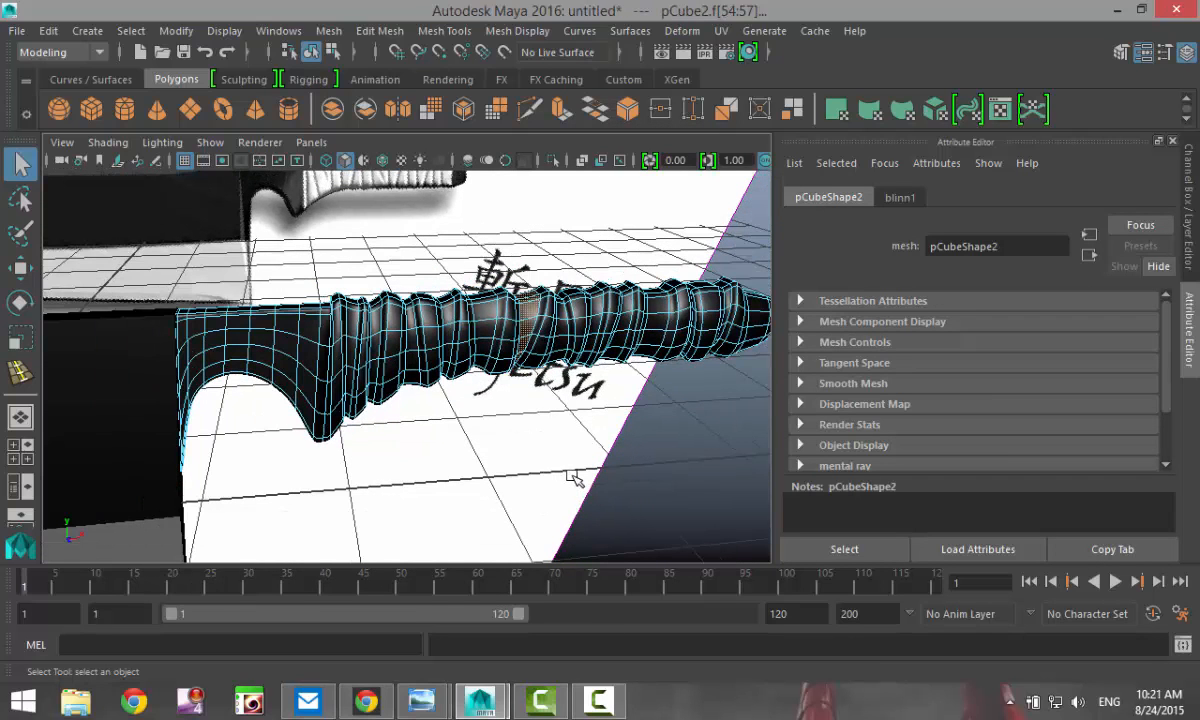
Grow the face selection along the grip, from the guard end almost to the pommel
key(shift+period)
key(shift+period)
key(shift+period)
key(shift+period)
key(shift+period)
key(shift+period)
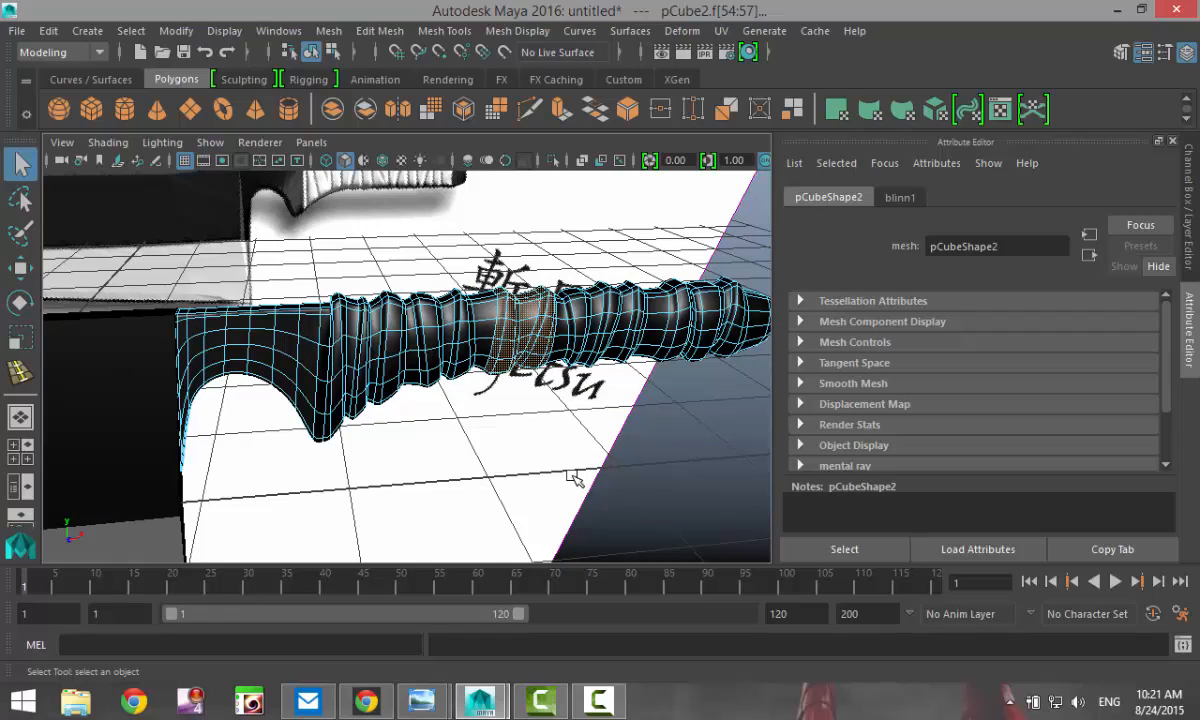
key(shift+period)
key(shift+period)
key(shift+period)
key(shift+period)
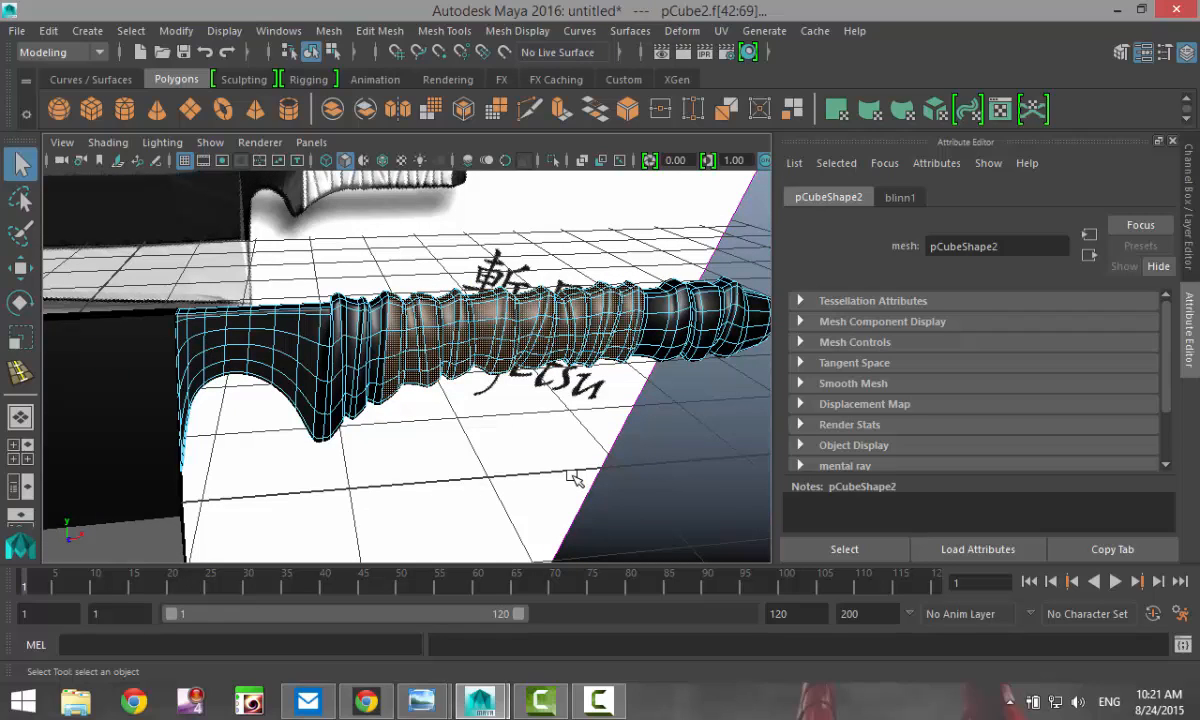
key(shift+period)
key(shift+period)
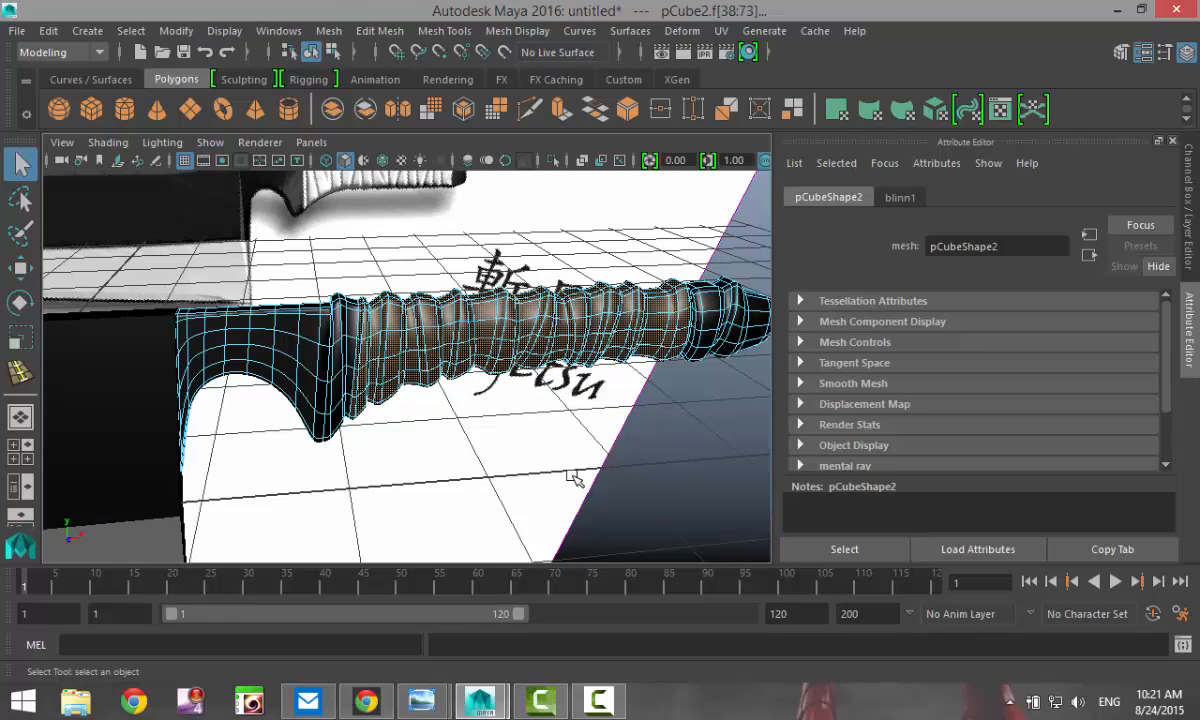
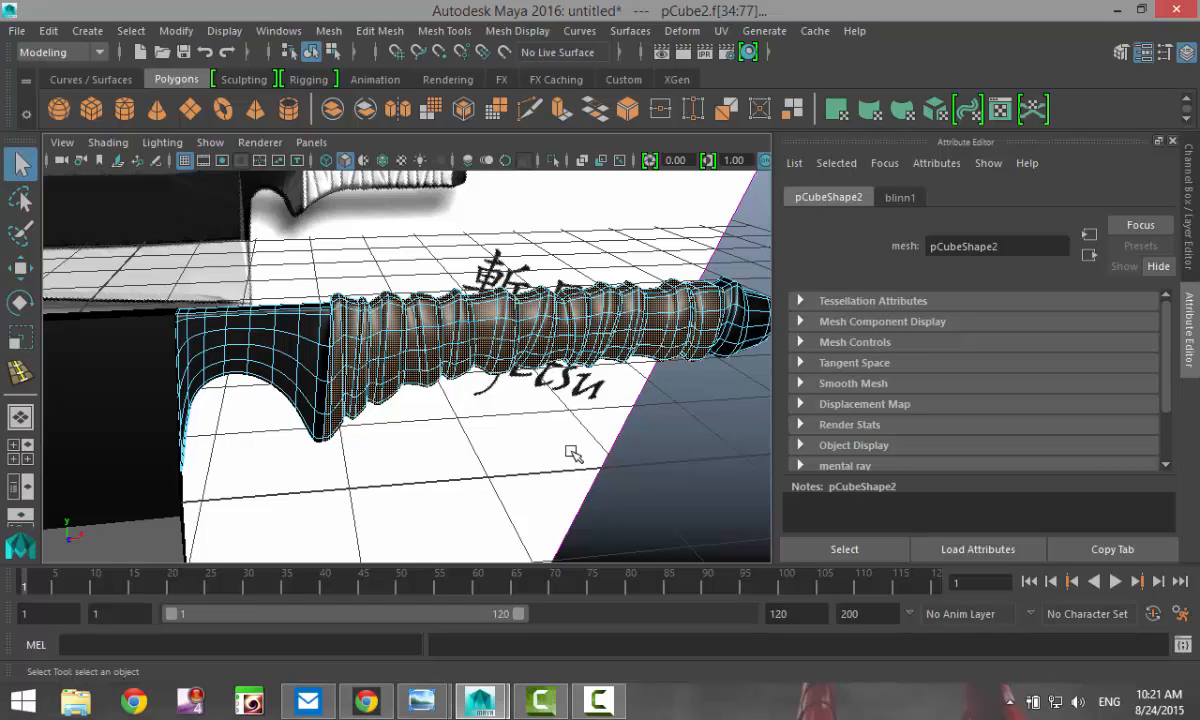
Add the remaining face loops at the pommel end of the grip to the selection, leaving out the black end cap
alt+drag(490, 400, 593, 414)
alt+middle_drag(593, 414, 123, 437)
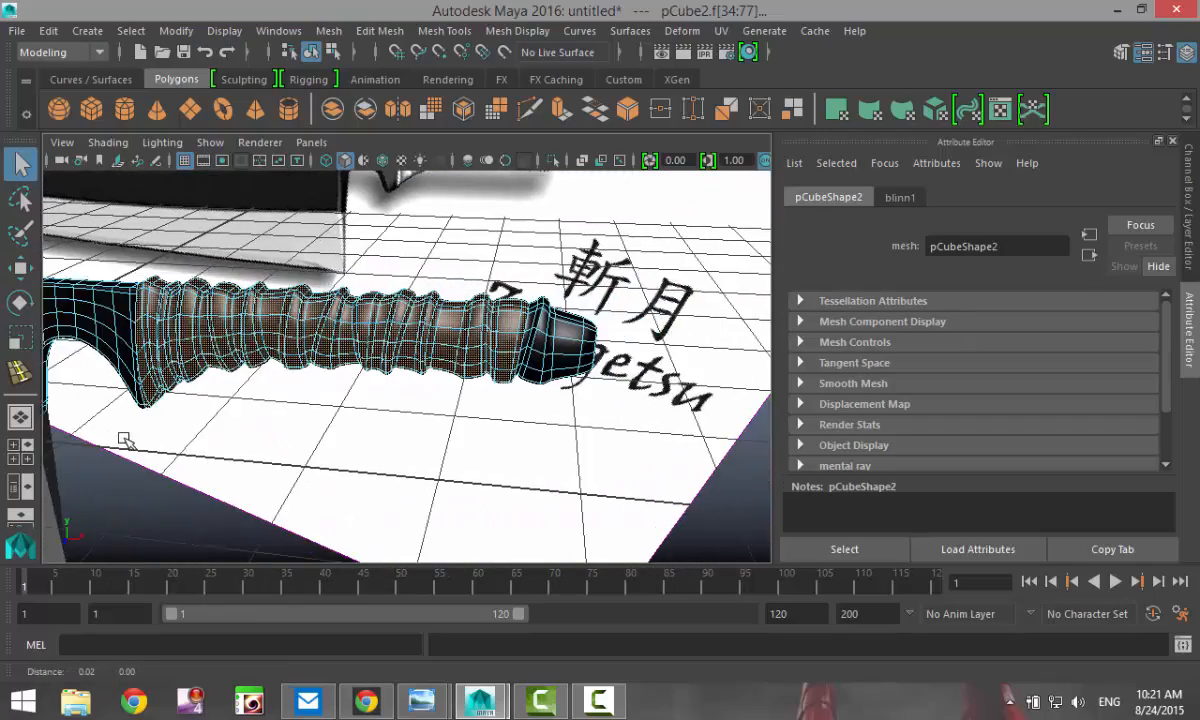
scroll(521, 428, up, 8)
scroll(558, 422, down, 5)
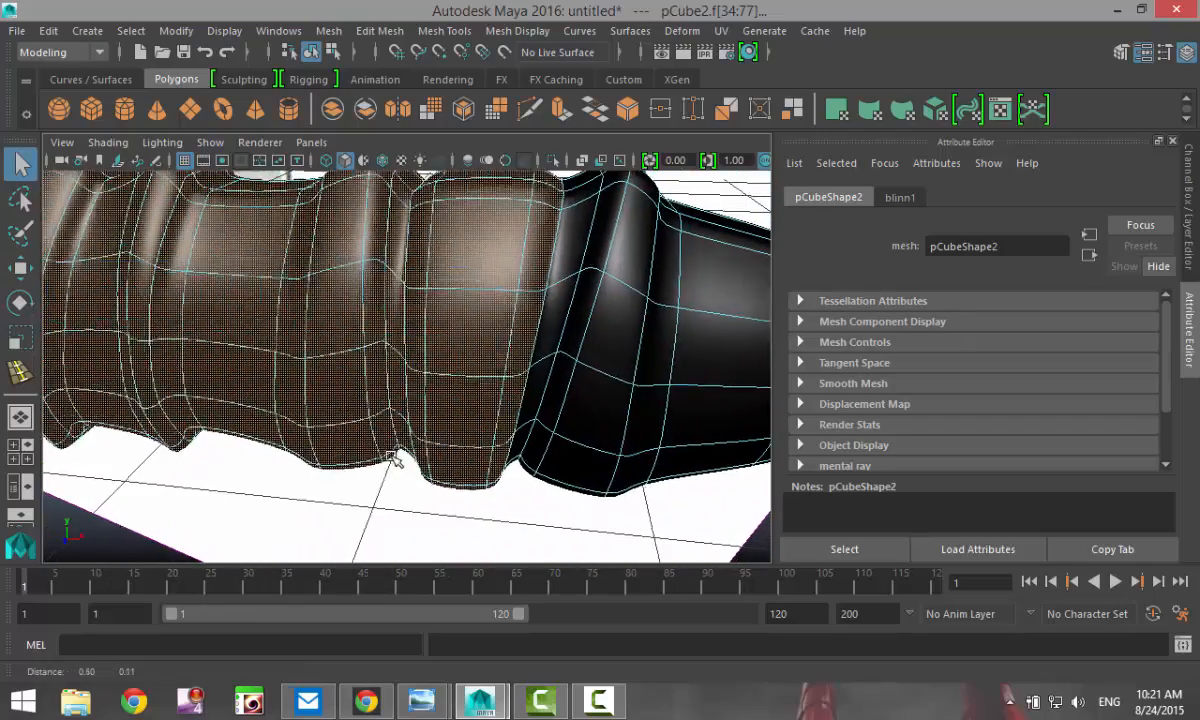
shift+click(521, 352)
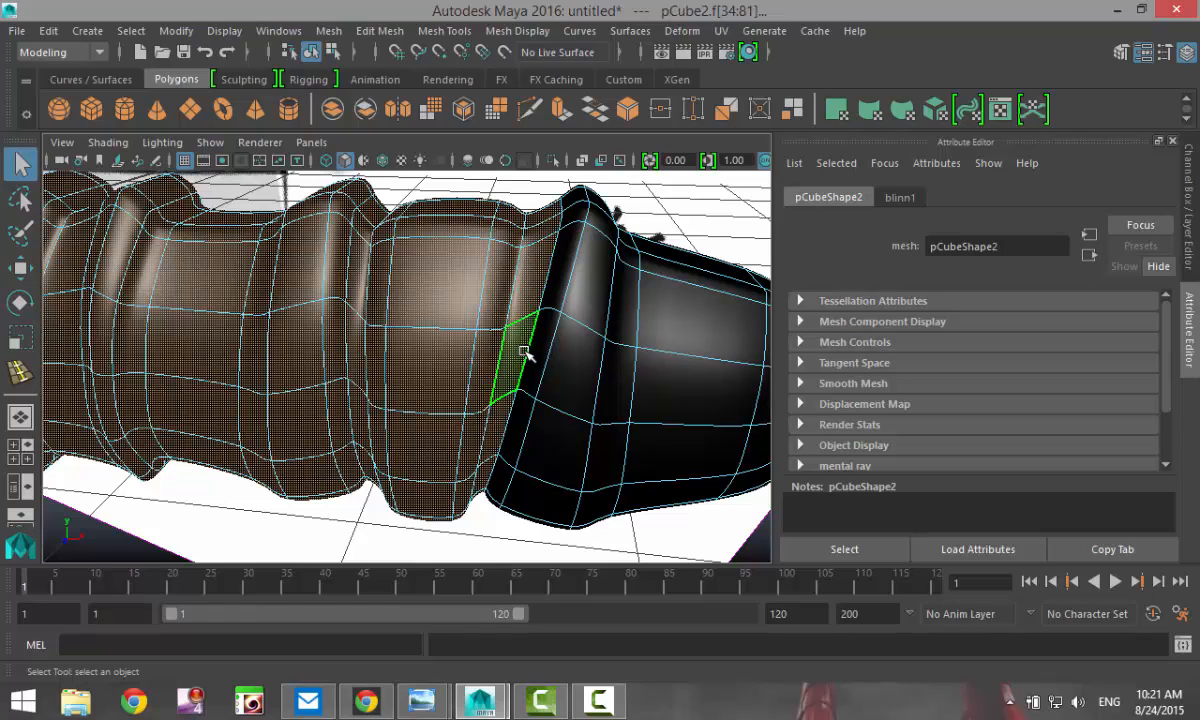
shift+click(545, 337)
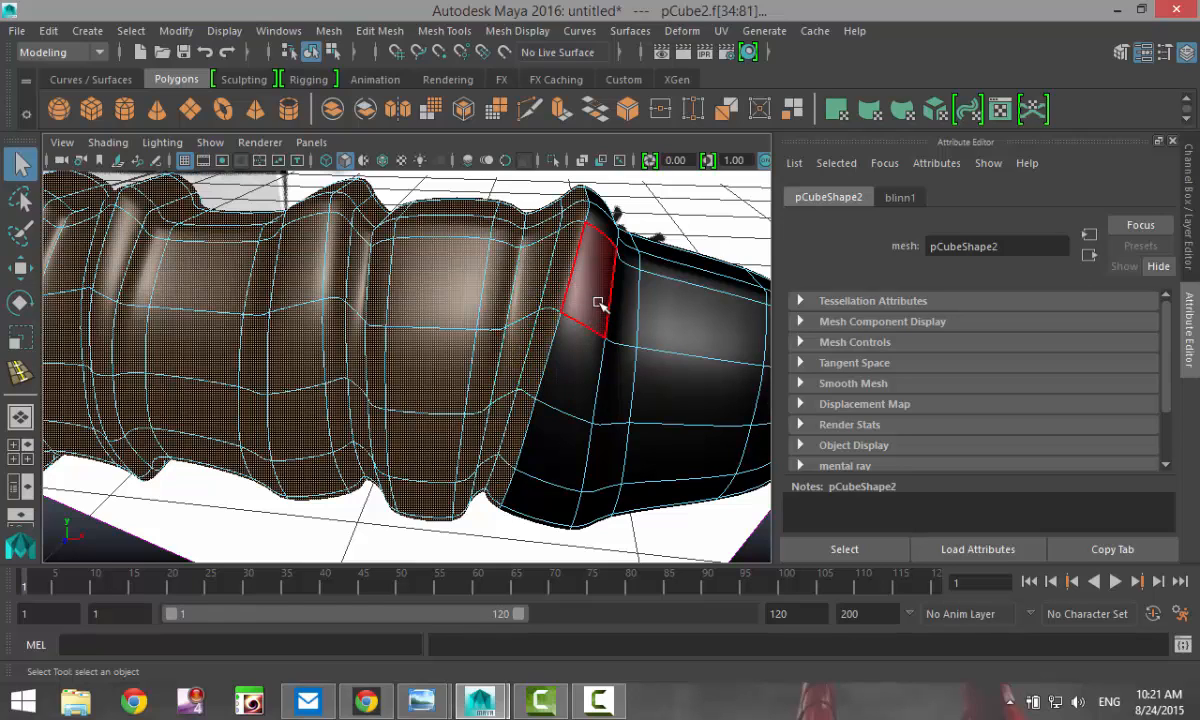
shift+click(568, 352)
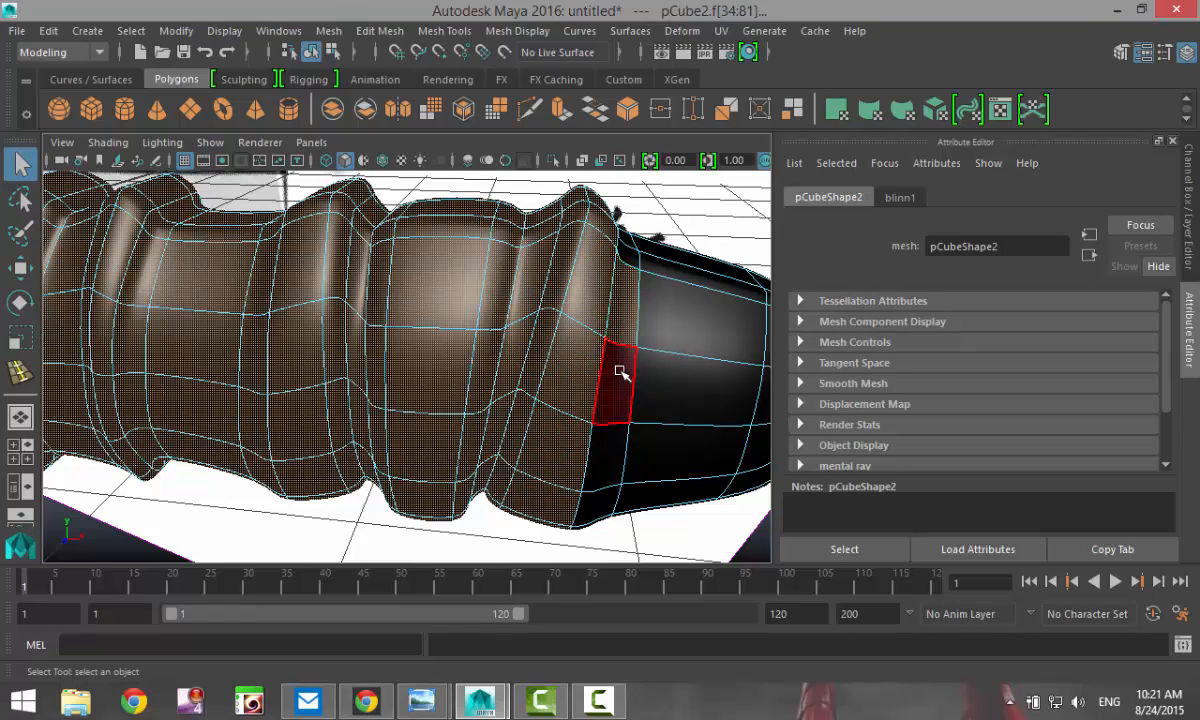
shift+click(619, 373)
Assign a new Lambert material to the selected grip faces
scroll(619, 373, down, 6)
alt+drag(385, 442, 429, 453)
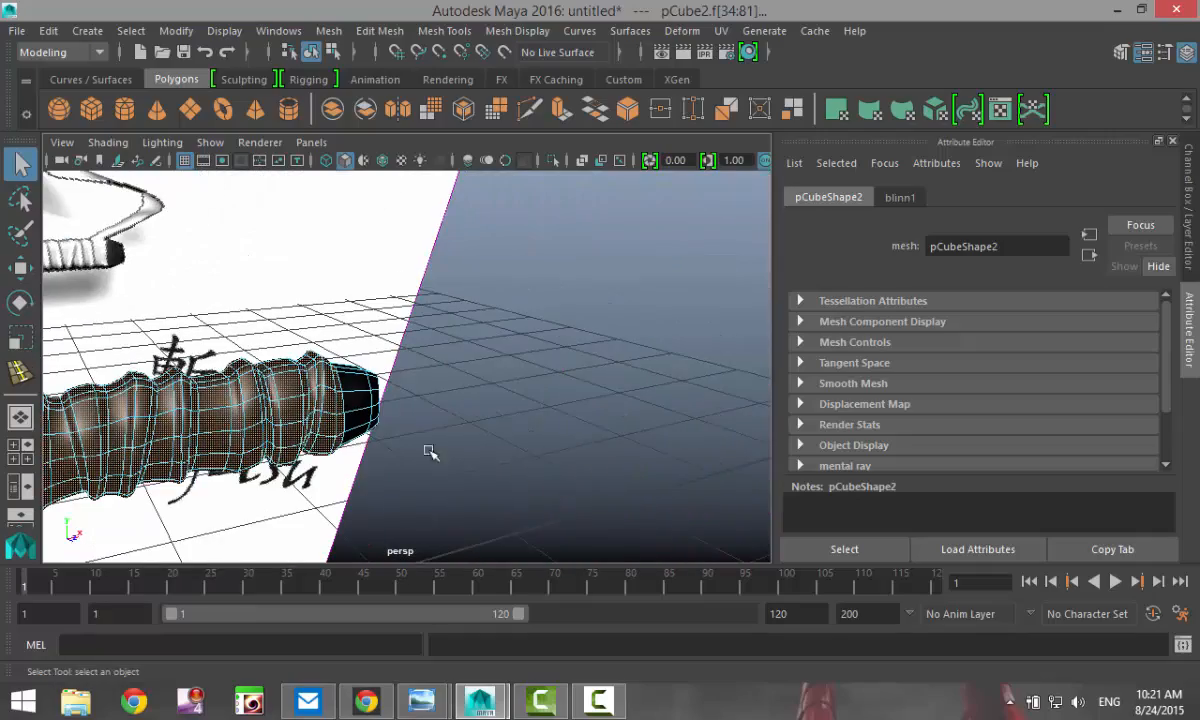
alt+middle_drag(480, 438, 611, 396)
alt+drag(611, 396, 352, 364)
right_drag(330, 368, 325, 614)
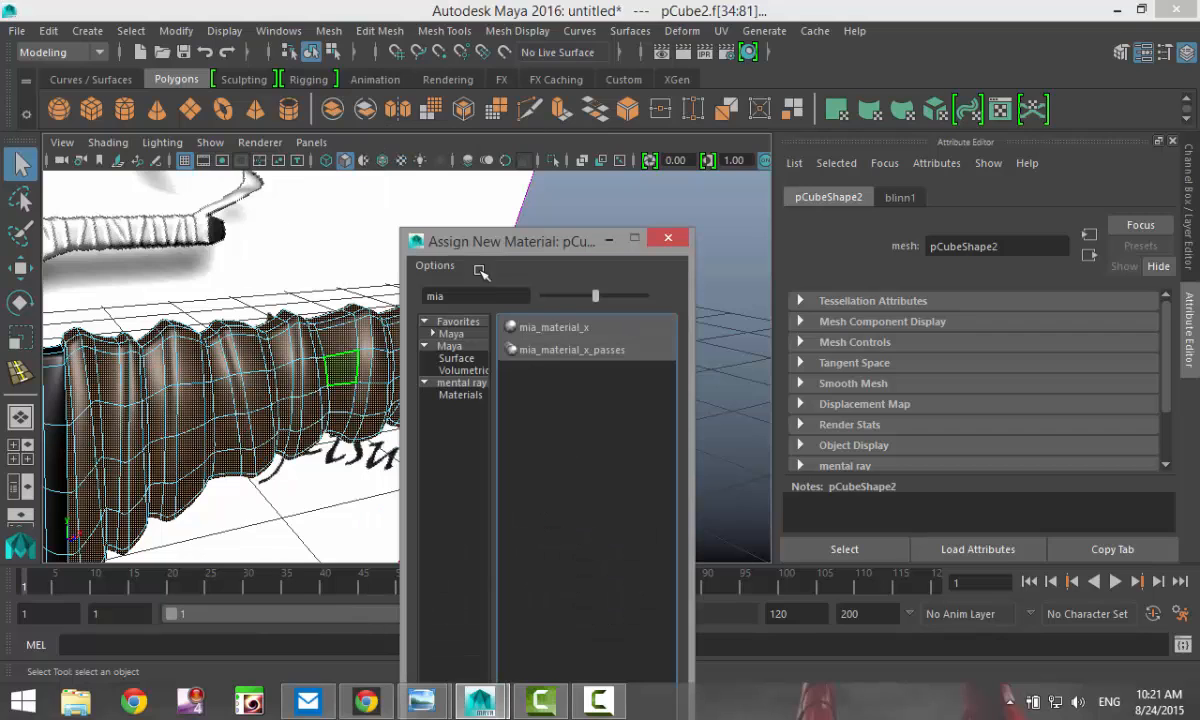
double_click(463, 296)
text(la)
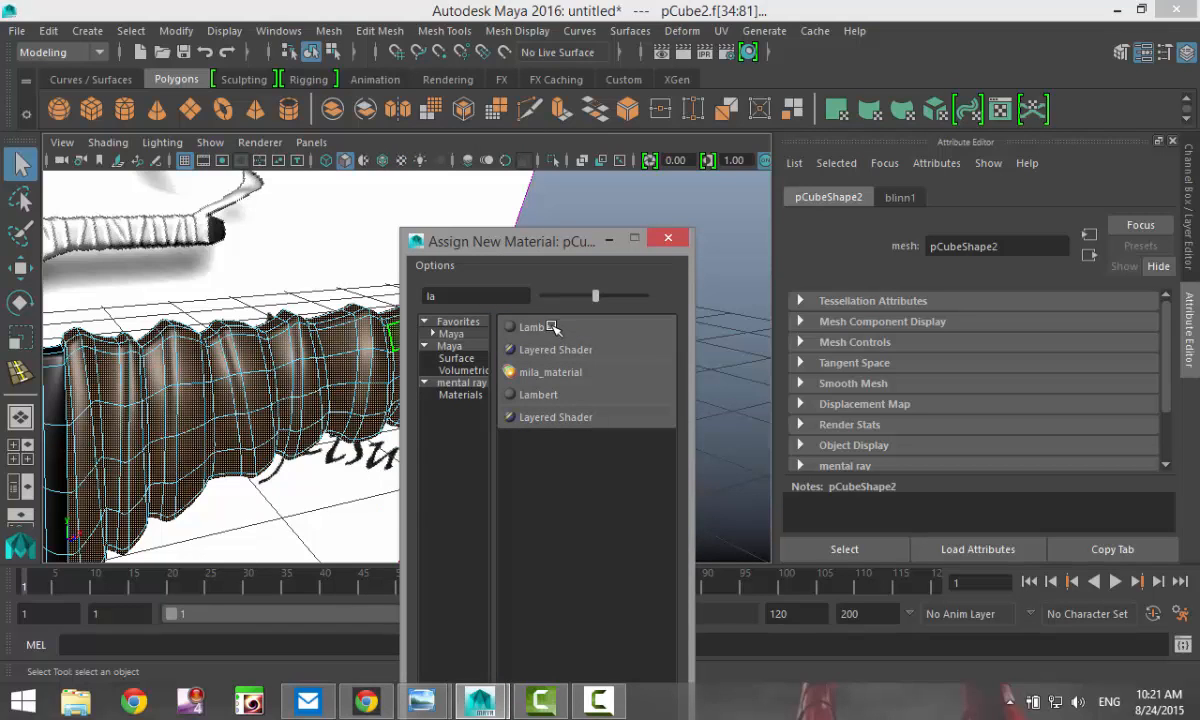
click(553, 328)
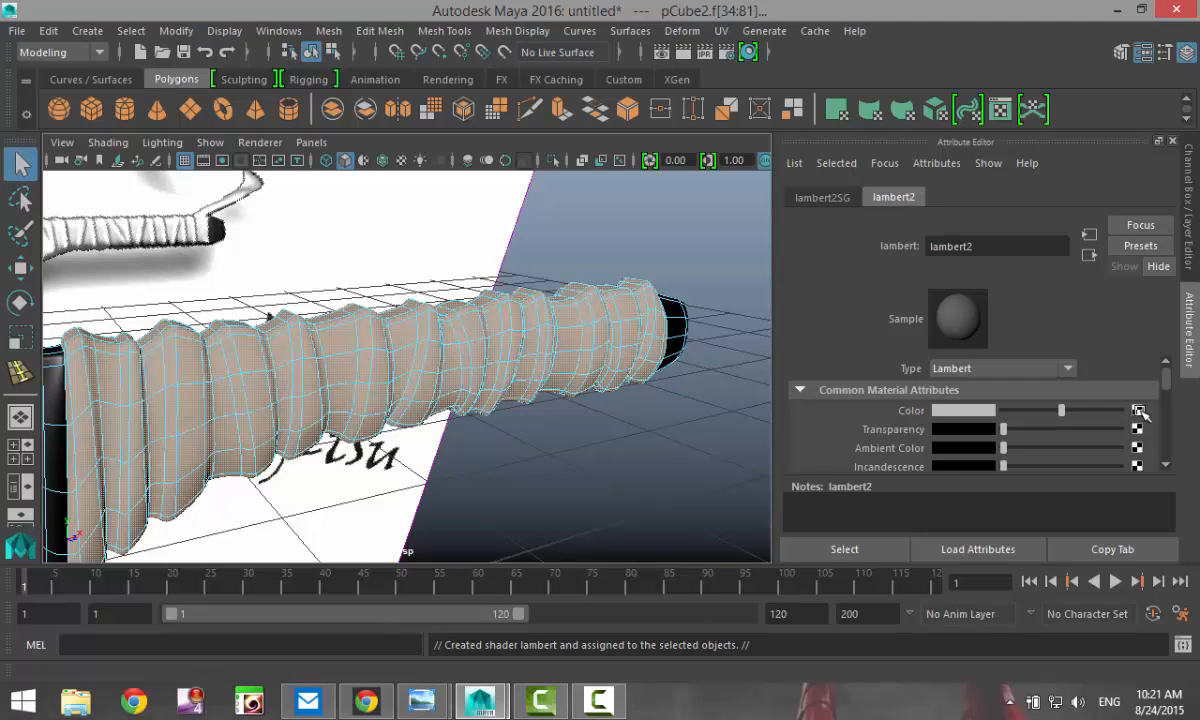
Map a Leather texture to the grip Lambert material's color
click(1138, 410)
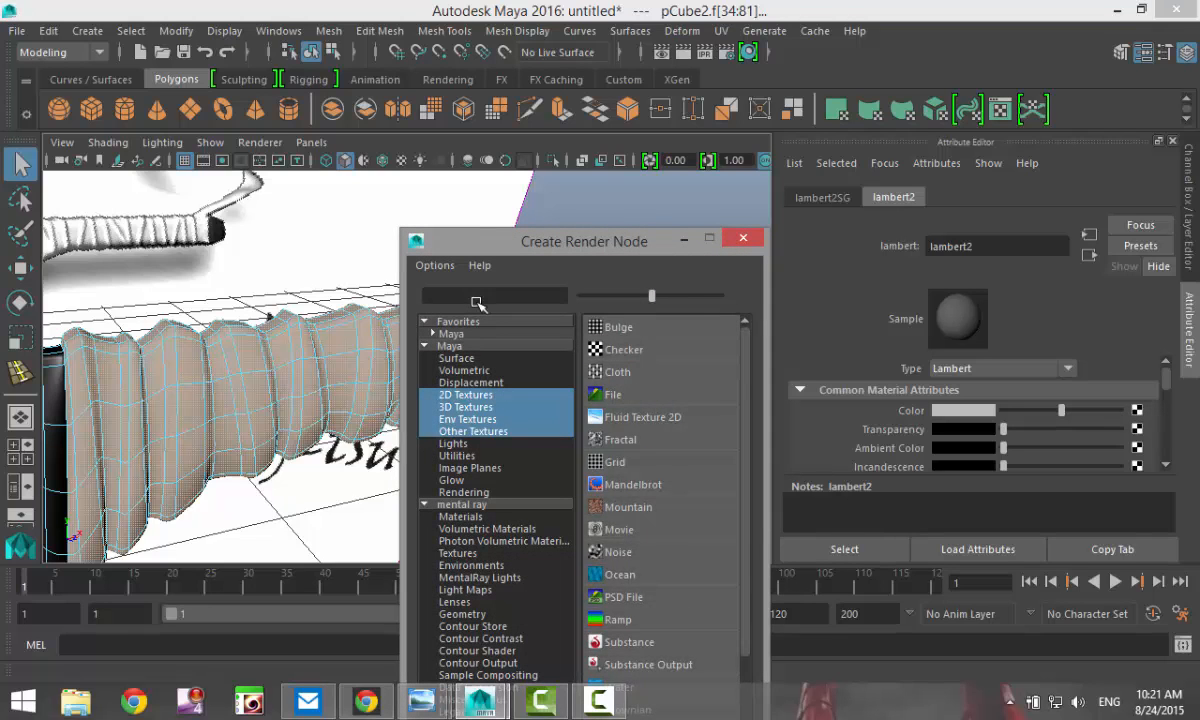
text(leathe)
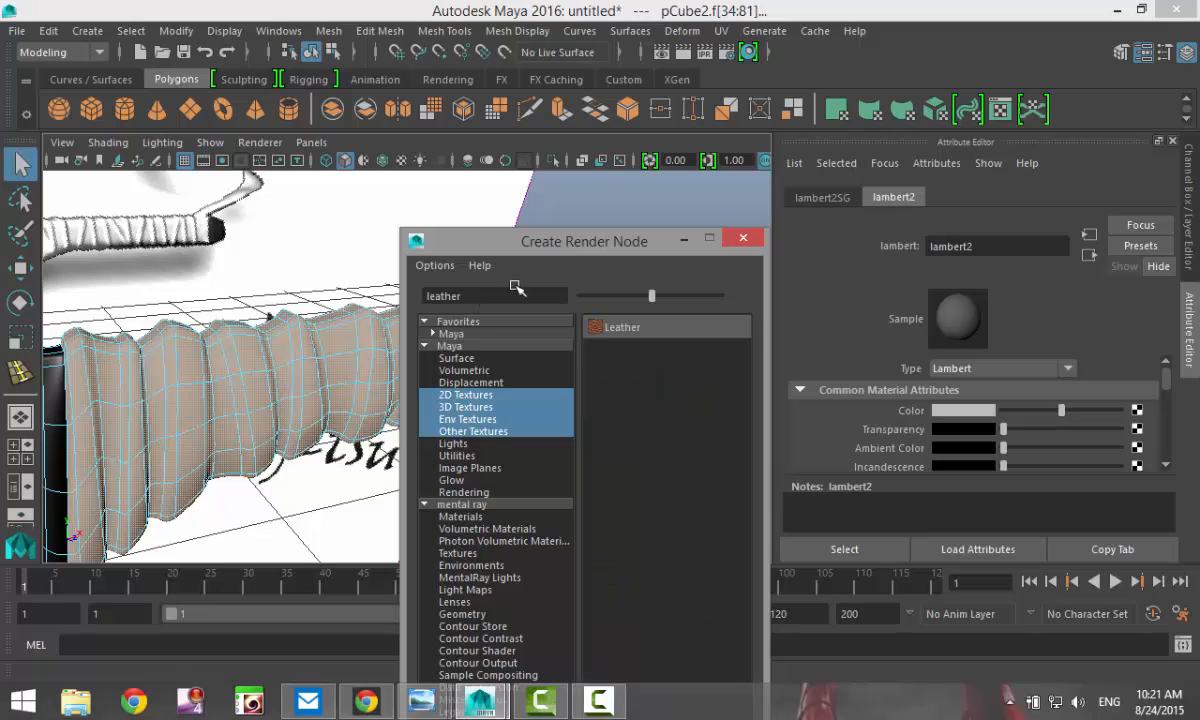
text(r)
click(610, 328)
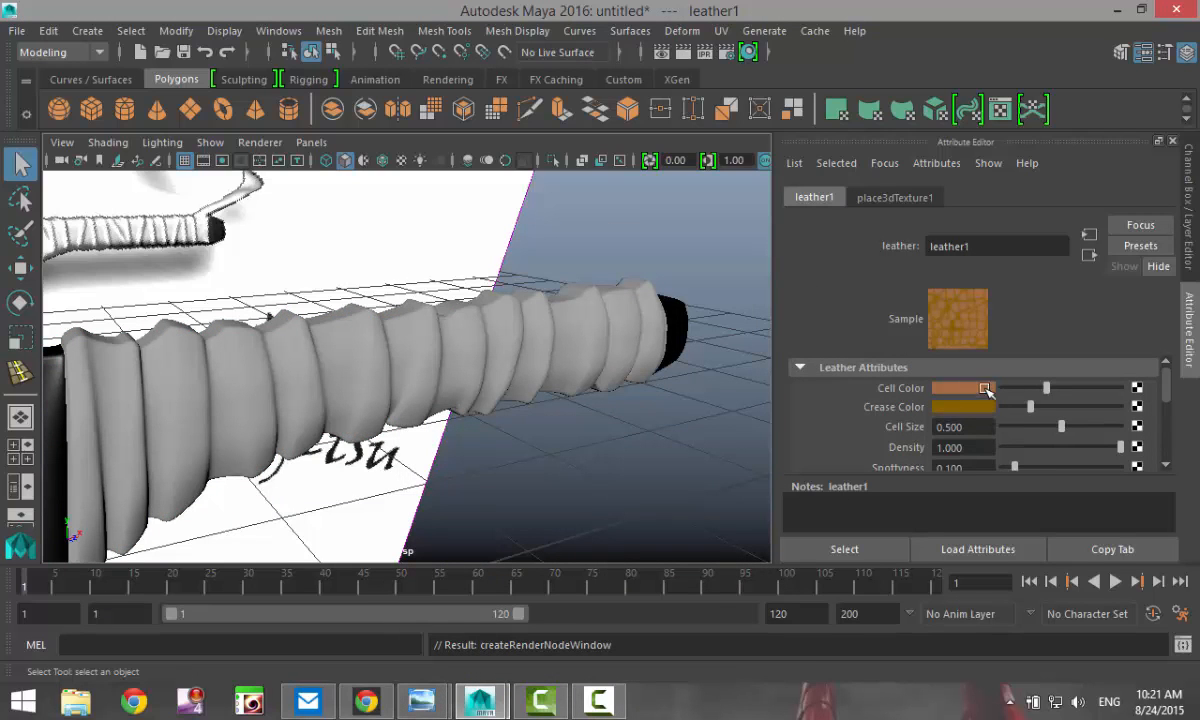
Set the leather texture's cell color to white, its crease color to black and its cell size to about 0.154
drag(1047, 388, 1097, 388)
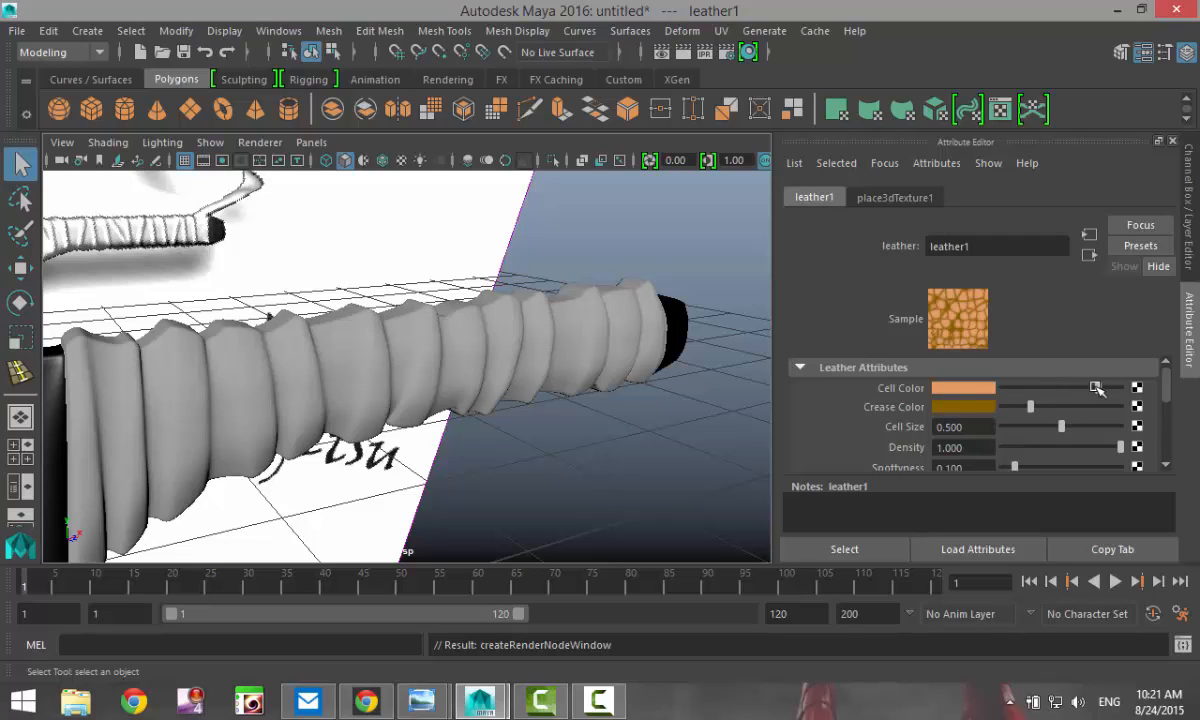
click(962, 388)
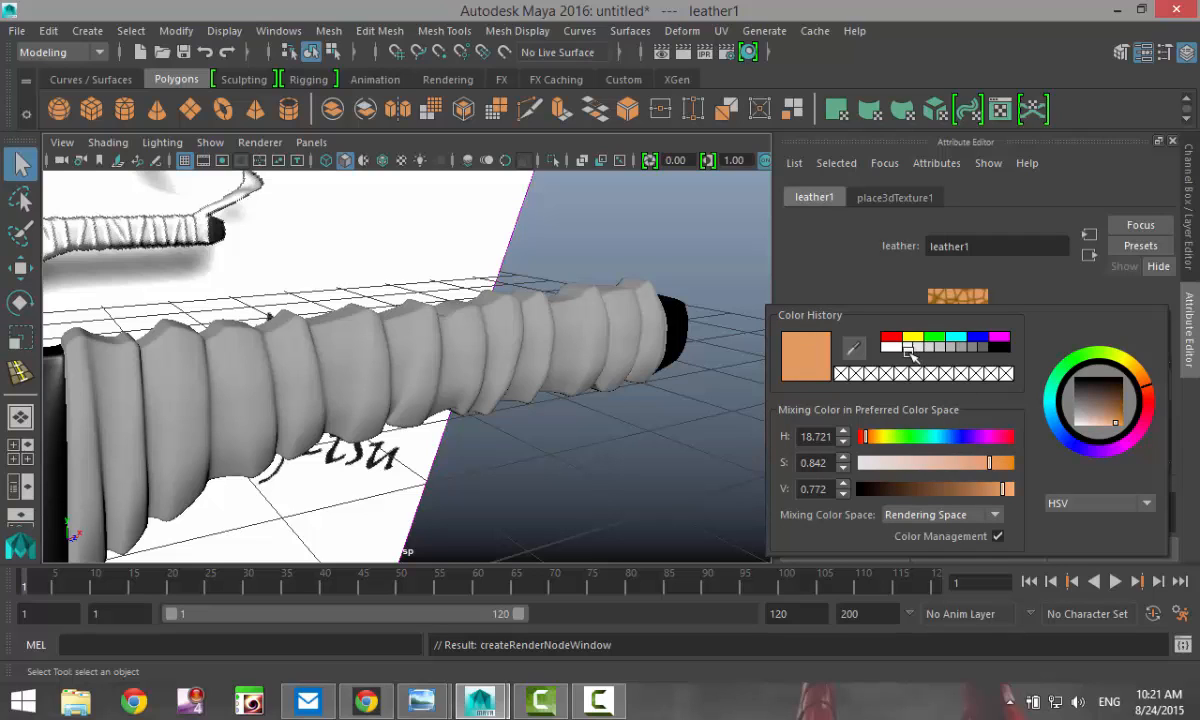
click(887, 345)
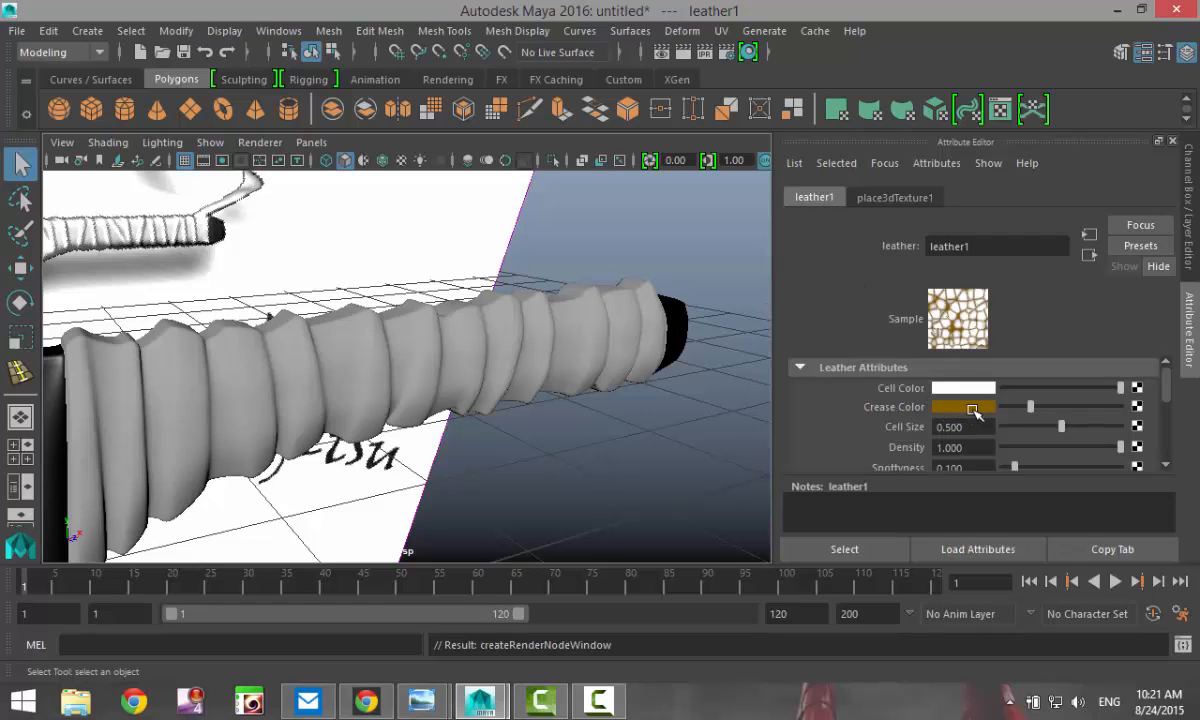
click(970, 407)
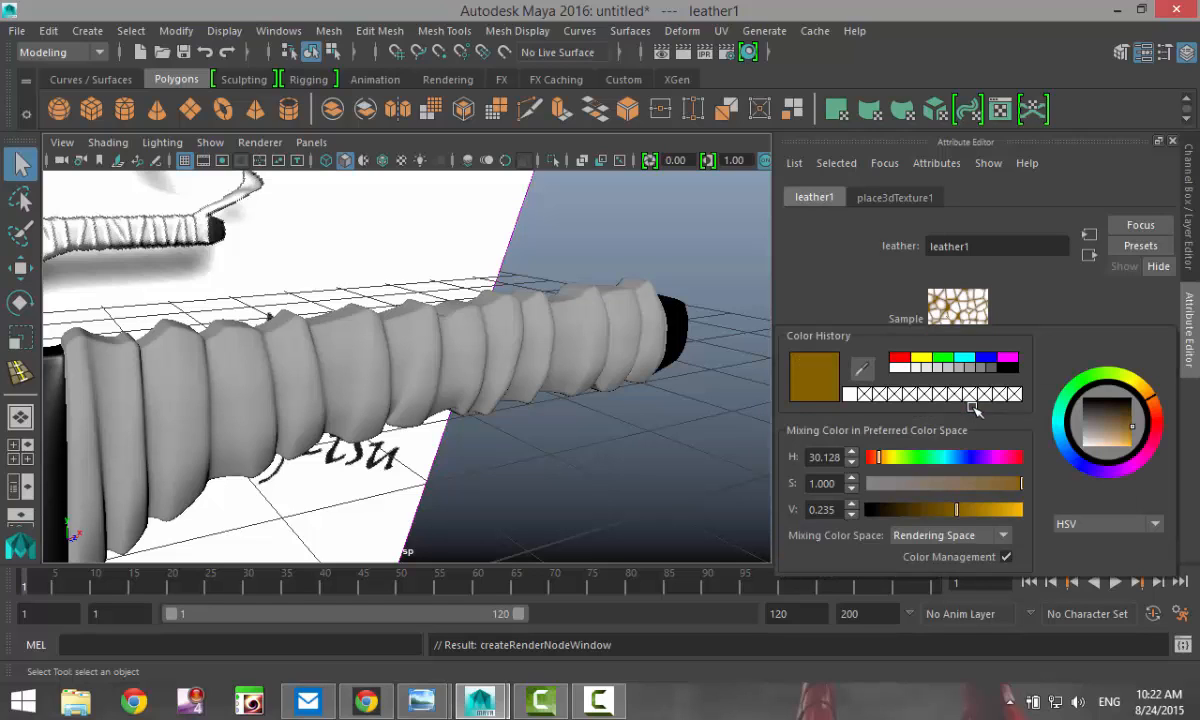
click(1008, 366)
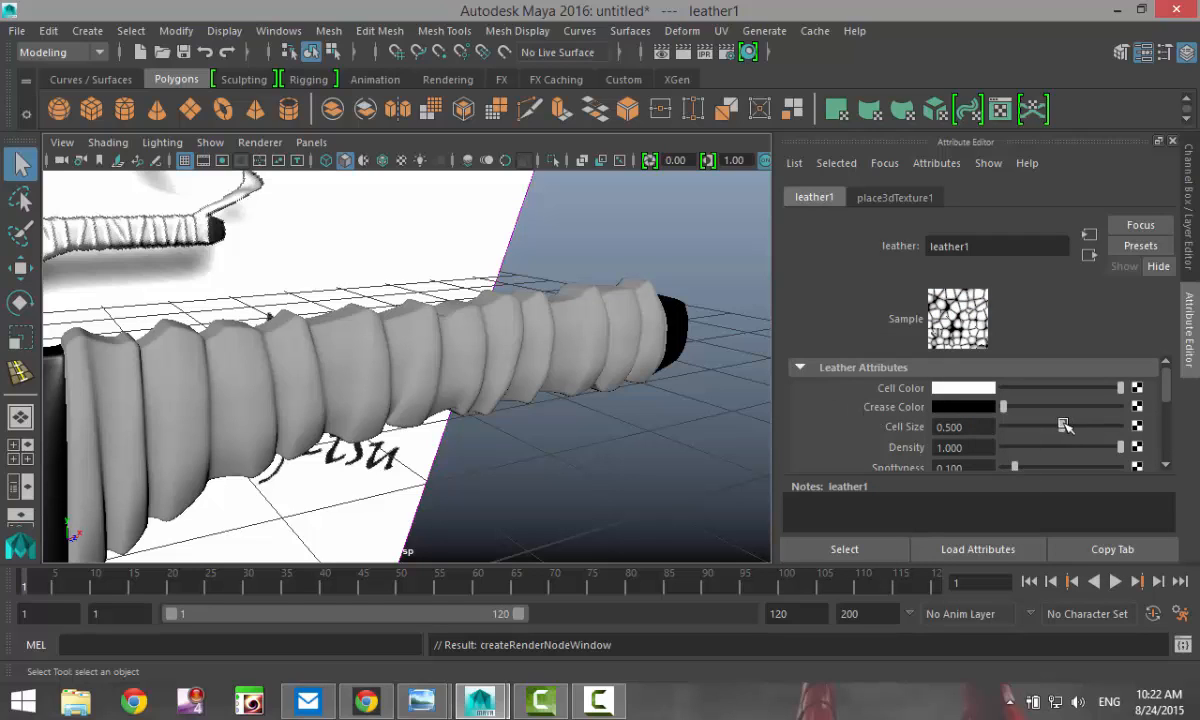
drag(1063, 425, 1020, 430)
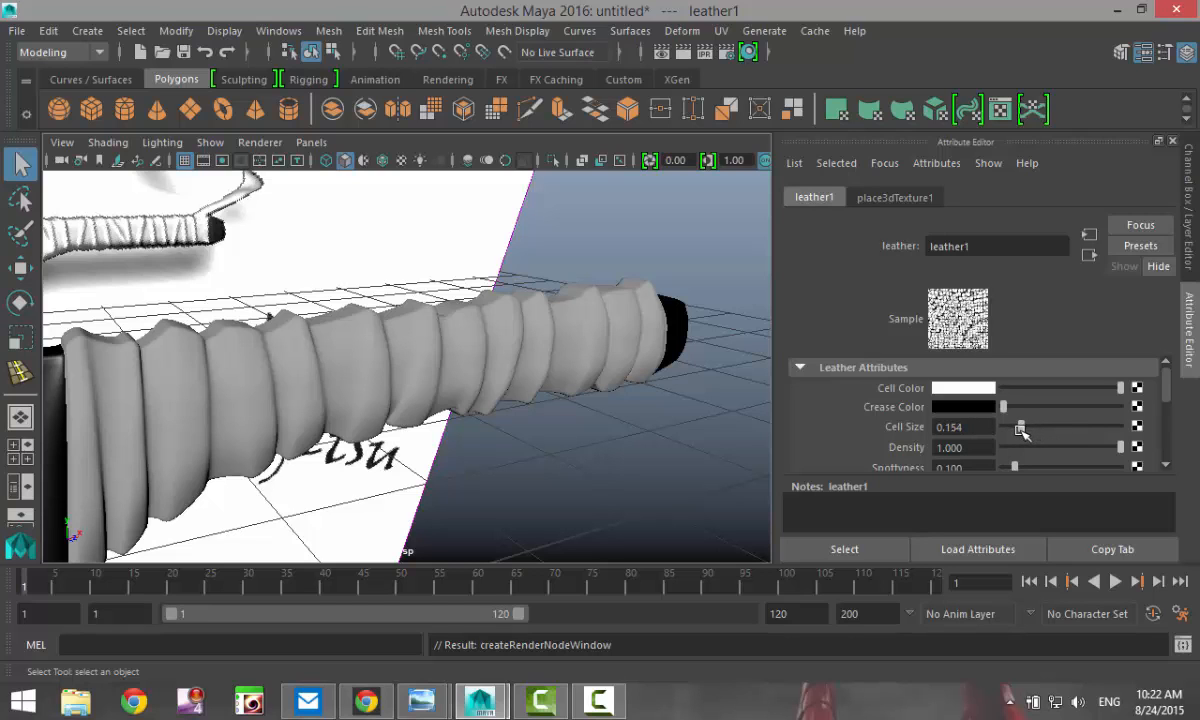
Delete the reference image plane behind the sword
click(617, 450)
scroll(615, 450, down, 5)
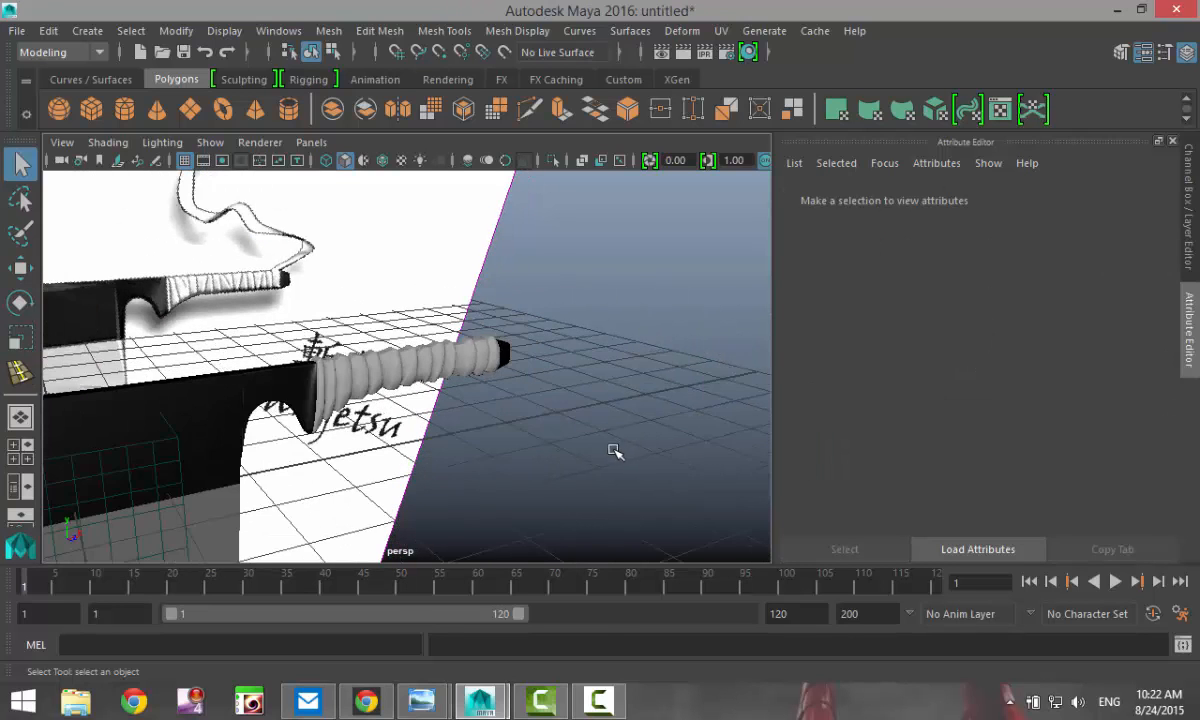
alt+drag(614, 450, 660, 397)
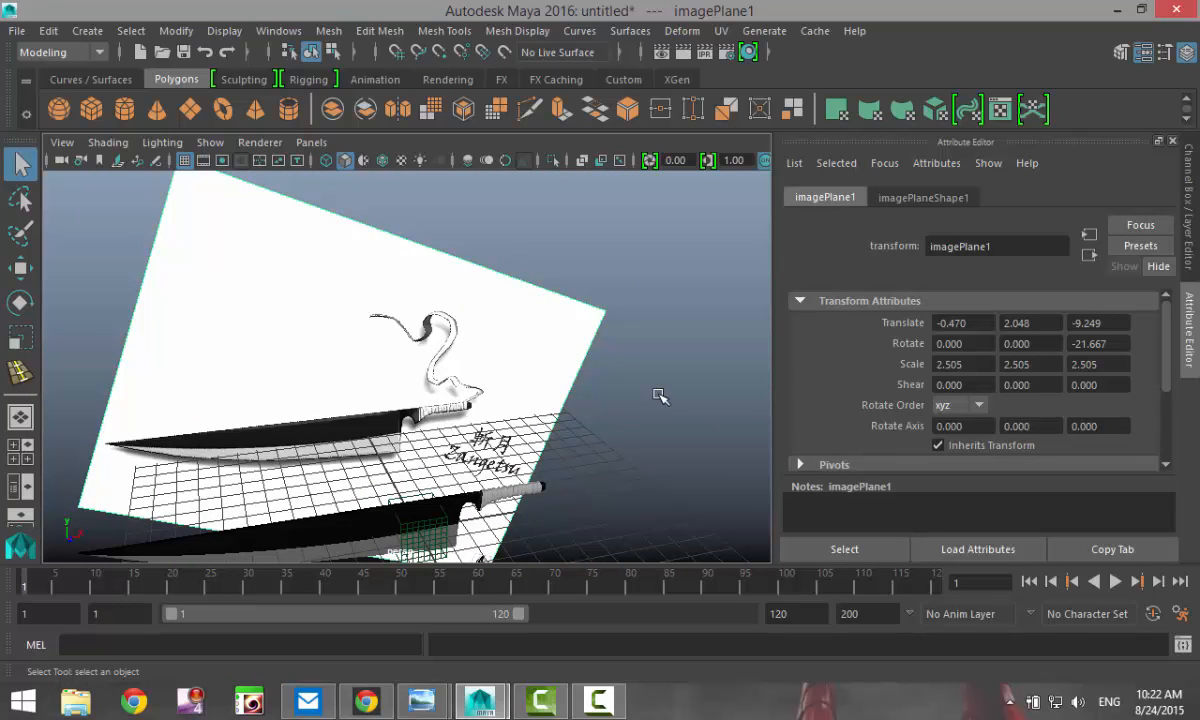
key(Delete)
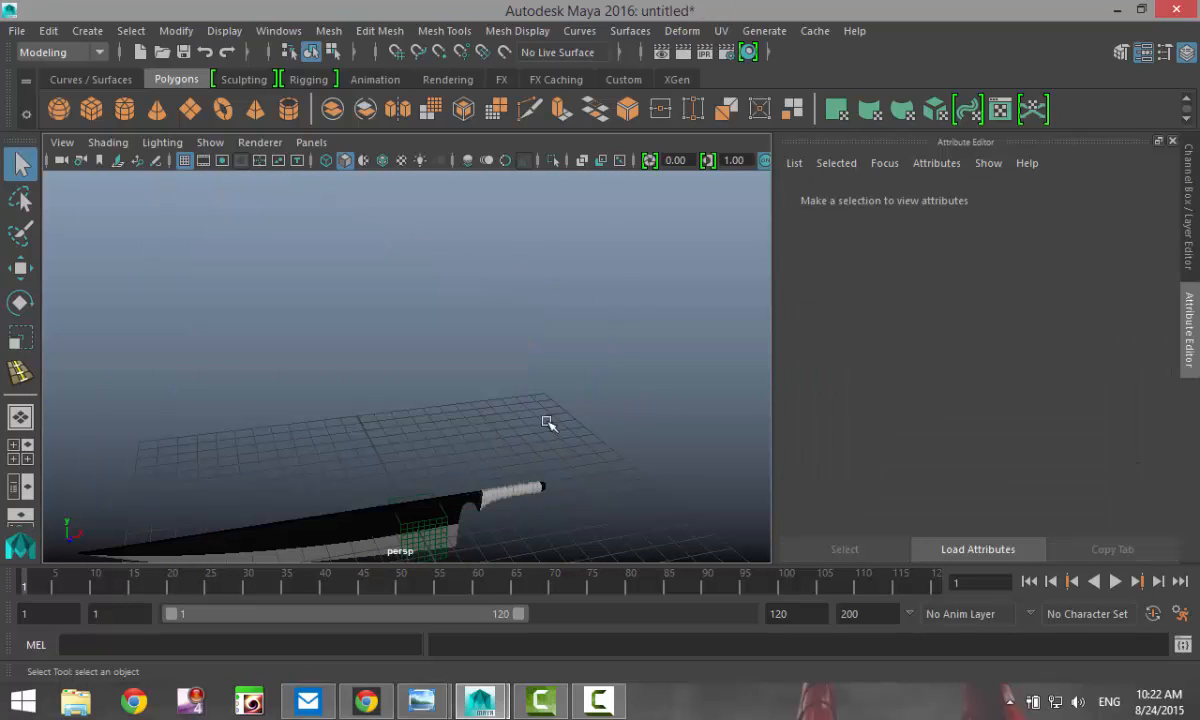
Delete the 3D texture placement cube beside the blade
alt+drag(548, 423, 520, 406)
click(437, 400)
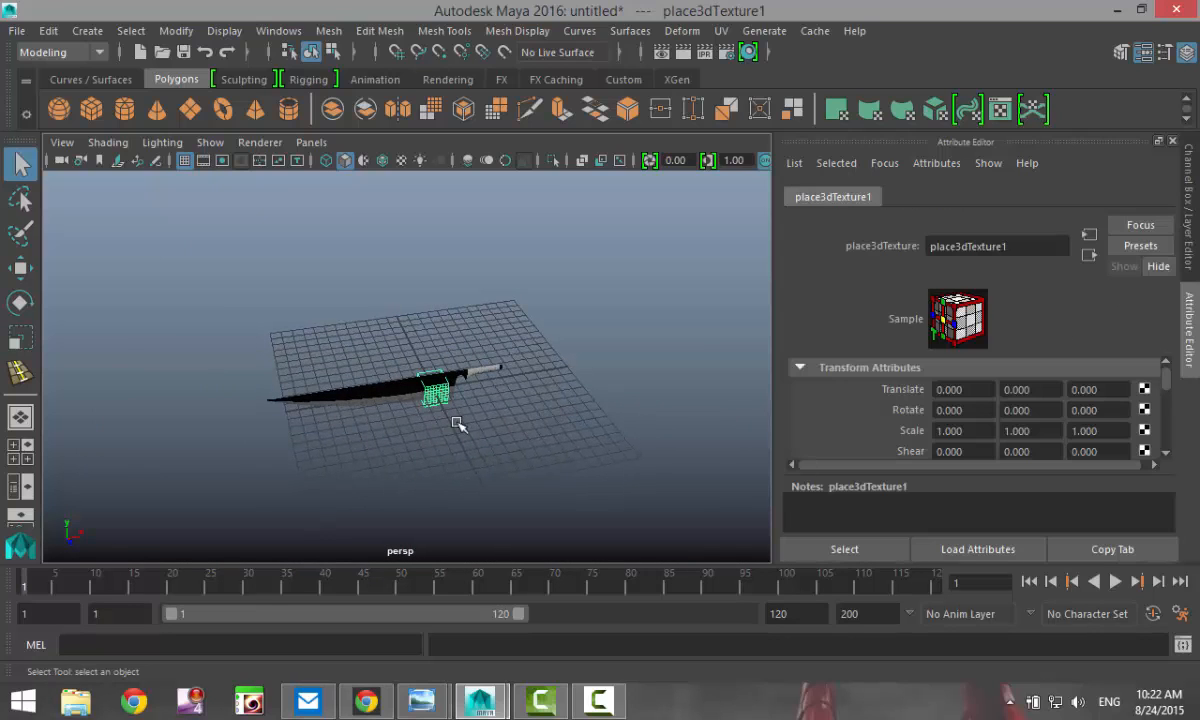
key(Delete)
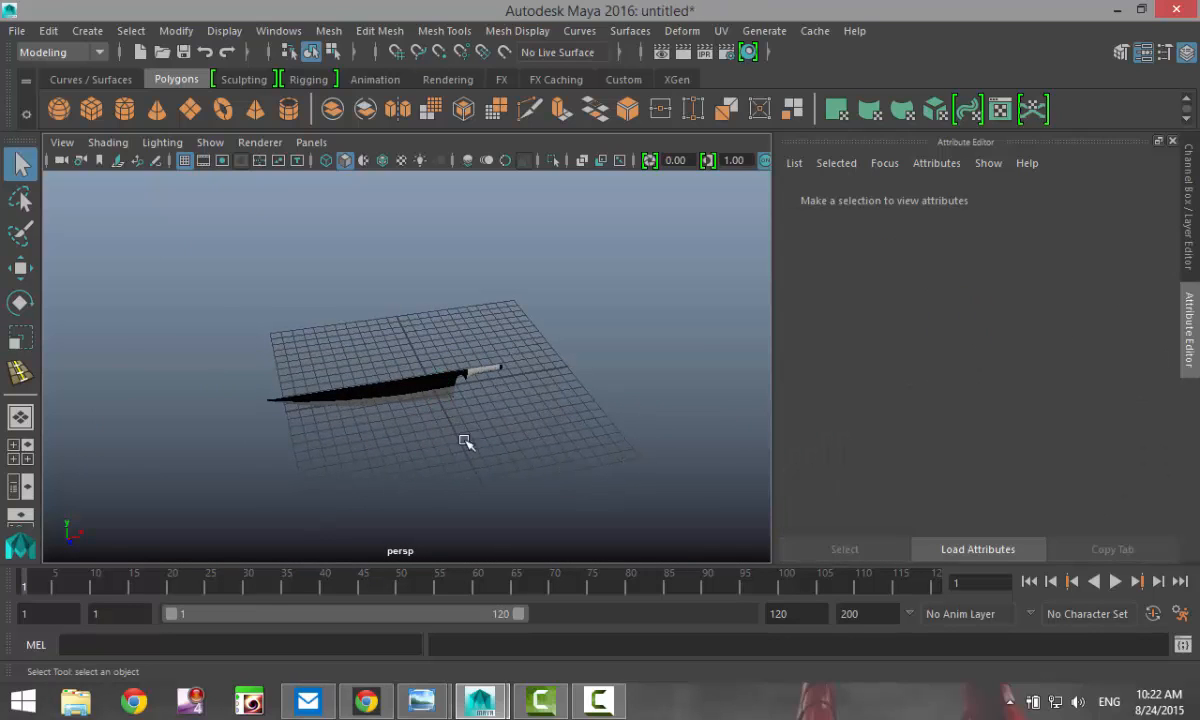
Group all the sword parts and raise the group about 8.44 units in Y
drag(193, 304, 571, 463)
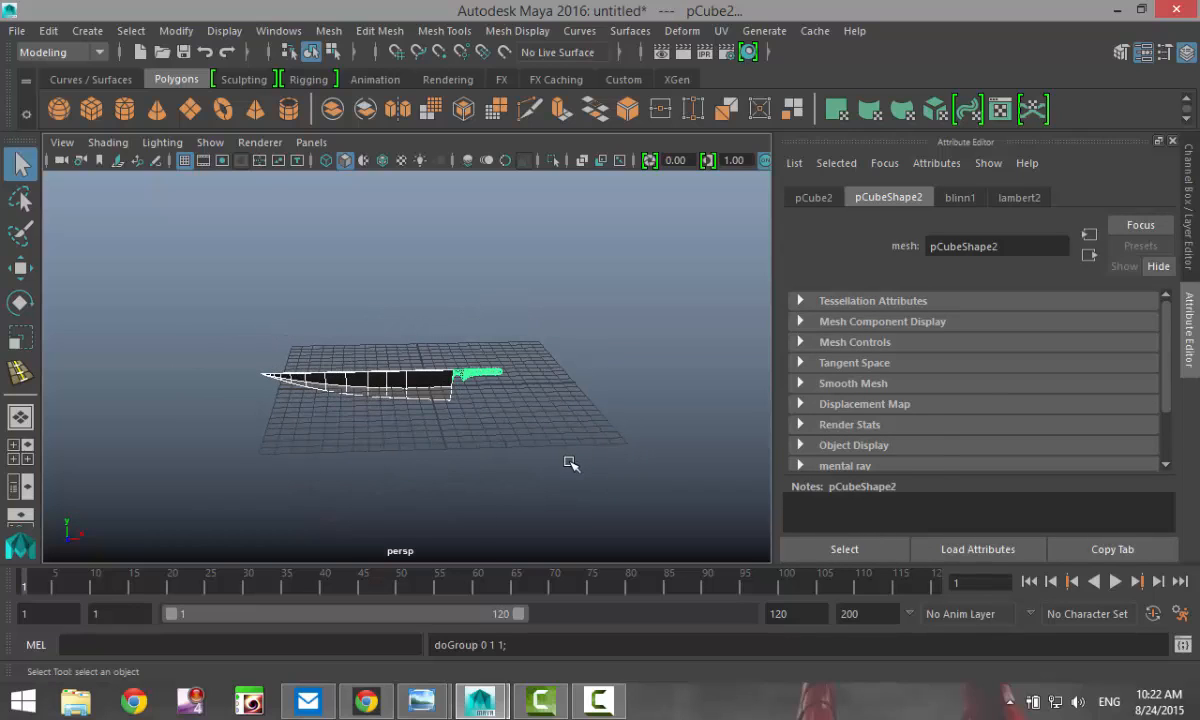
key(ctrl+g)
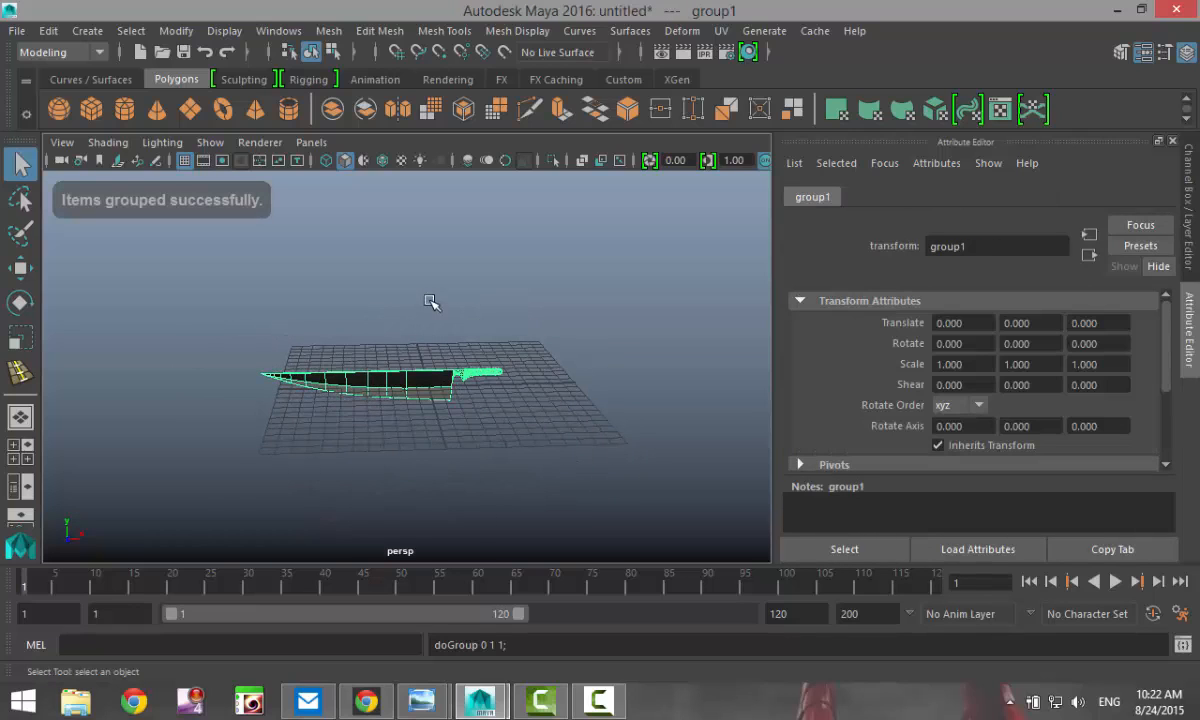
key(w)
drag(430, 292, 437, 191)
Tilt the sword group tip-down to about 31.6 degrees in Z, with its X and Y rotations set to 0
key(e)
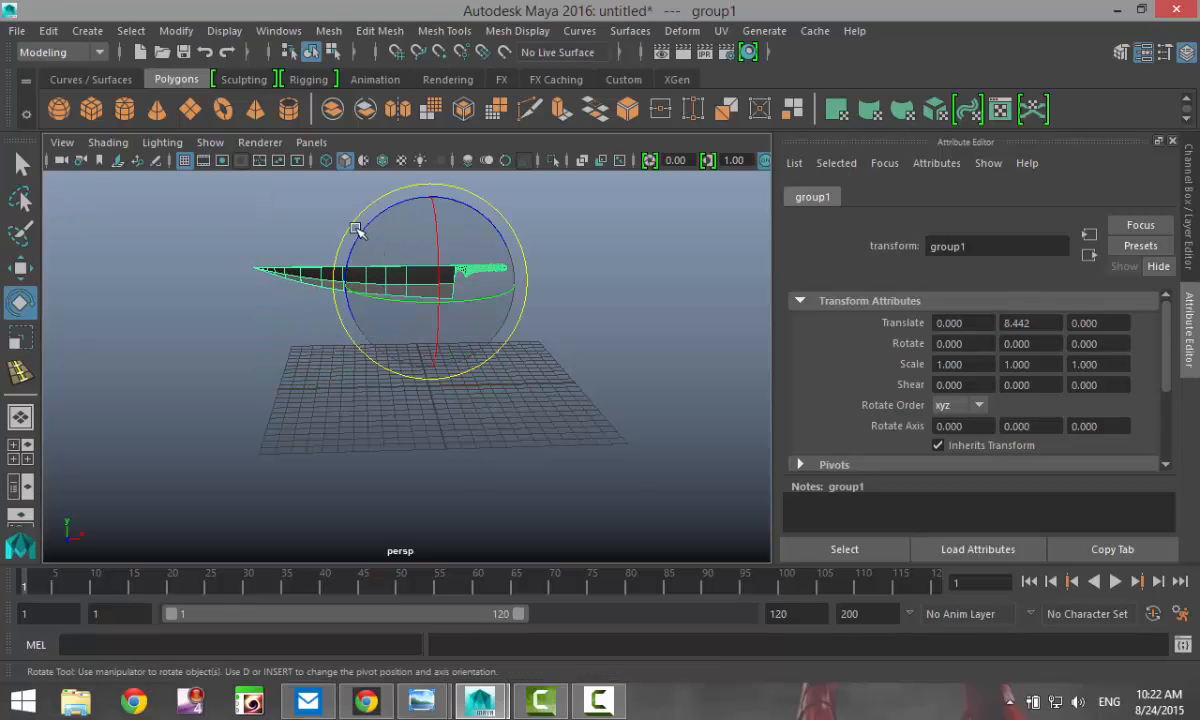
drag(357, 230, 348, 289)
alt+drag(281, 461, 452, 462)
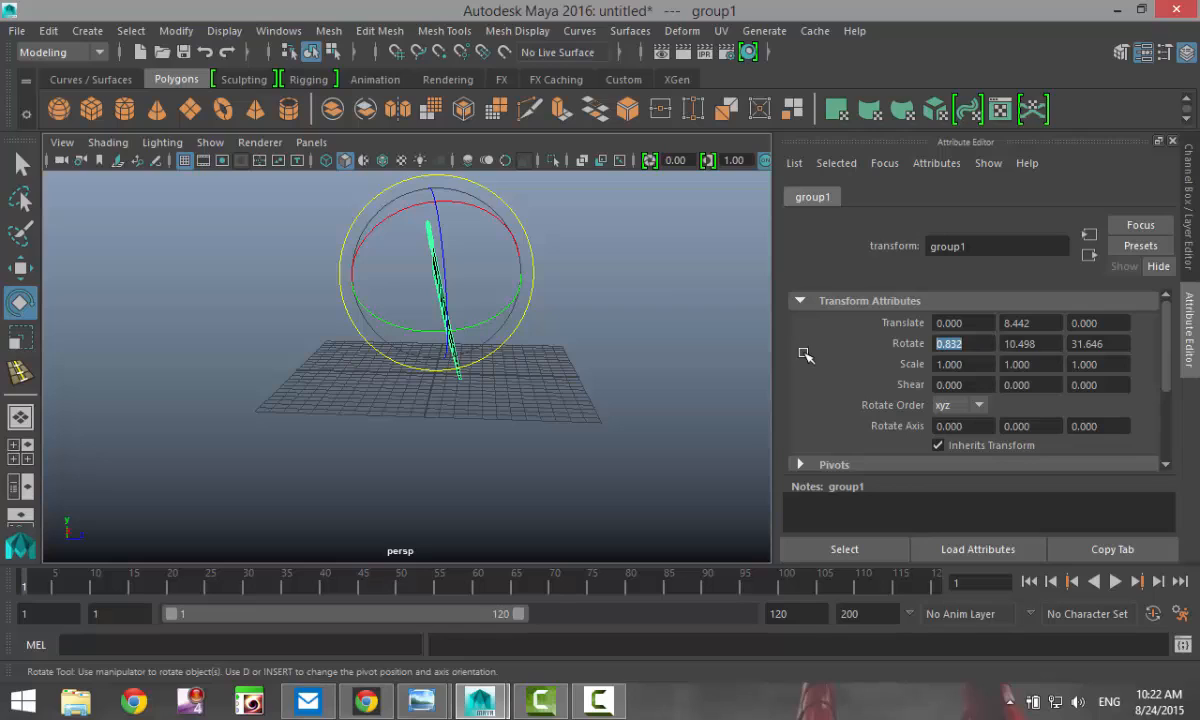
text(0)
click(1045, 344)
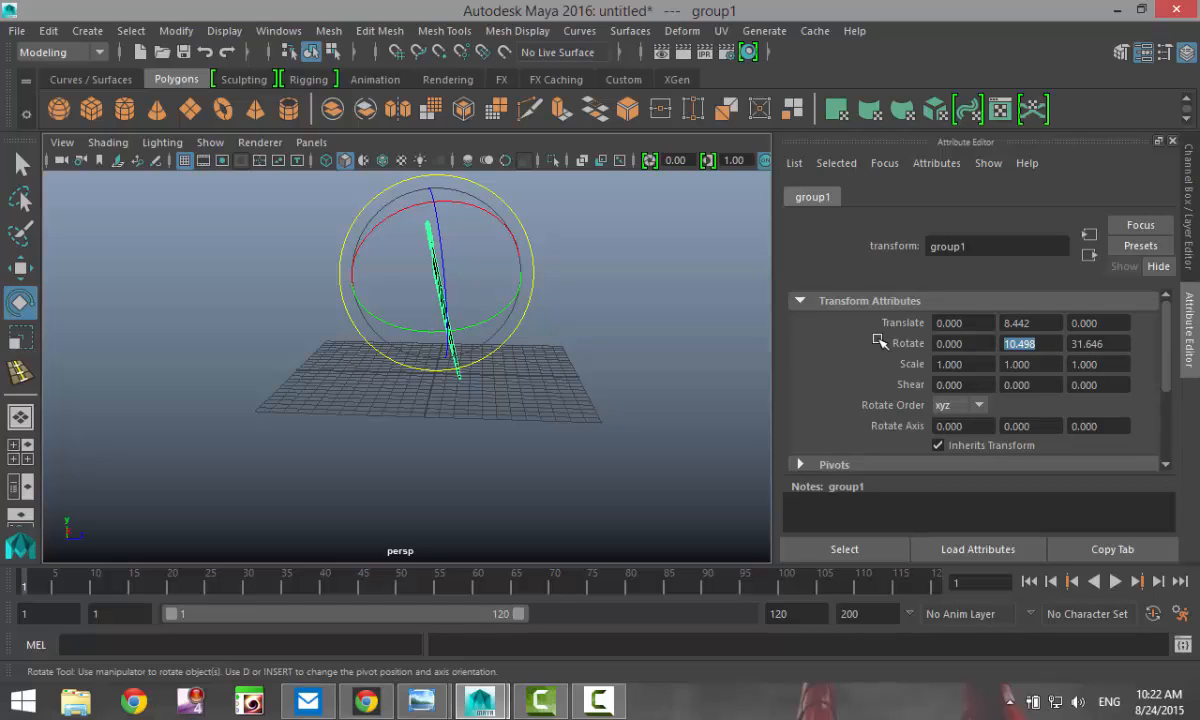
key(Return)
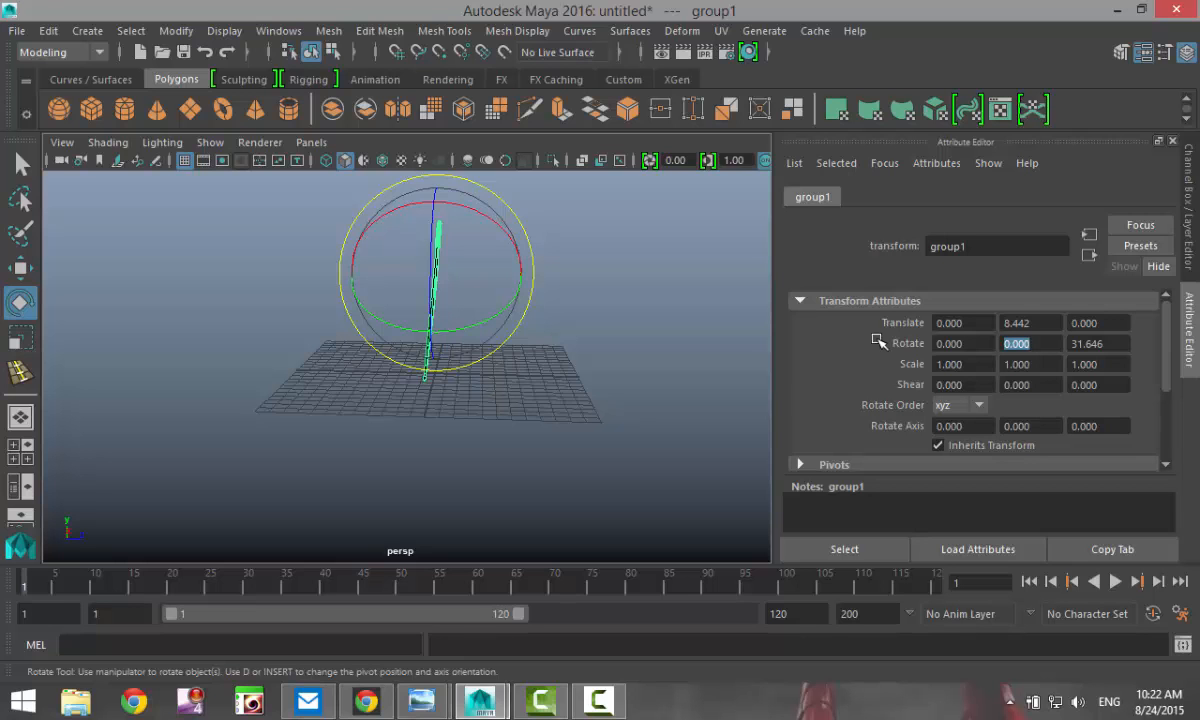
alt+drag(560, 441, 485, 426)
alt+right_drag(480, 434, 477, 474)
alt+middle_drag(477, 474, 431, 498)
scroll(442, 504, up, 6)
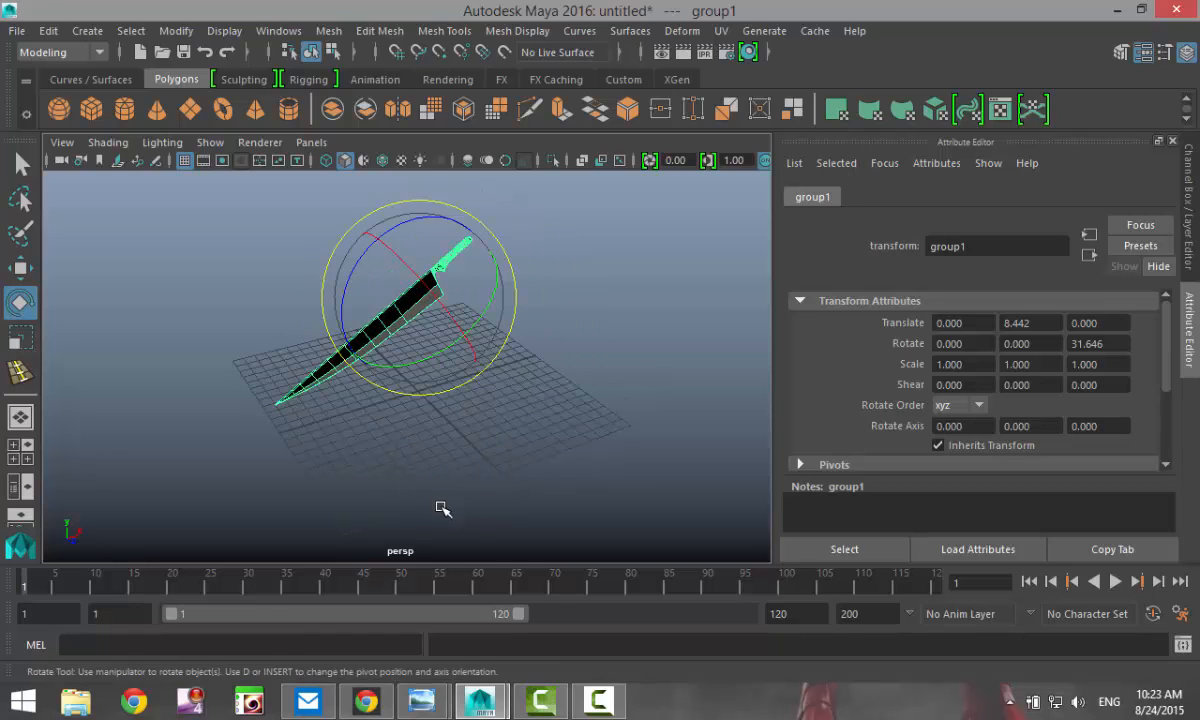
Create a polygon plane about 35 by 31.6 units under the sword and scale it to about 4.8 in X and 3.27 in Z
click(190, 112)
drag(100, 358, 680, 452)
key(r)
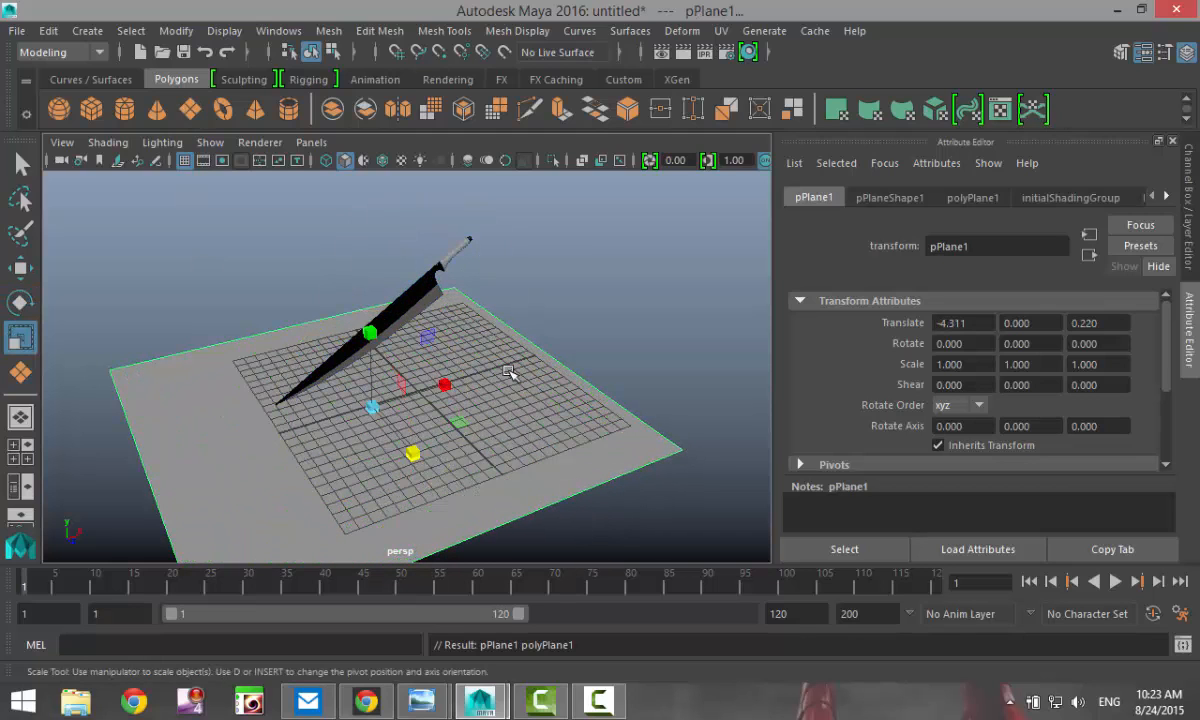
drag(443, 387, 670, 327)
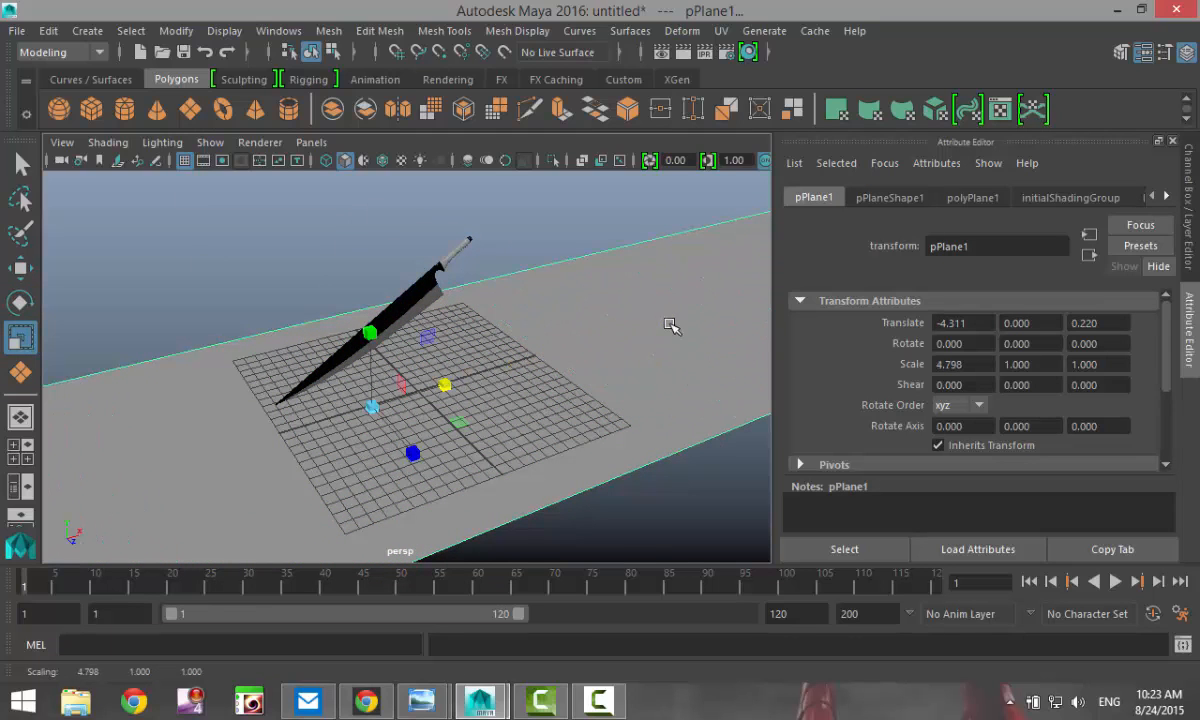
drag(413, 453, 500, 525)
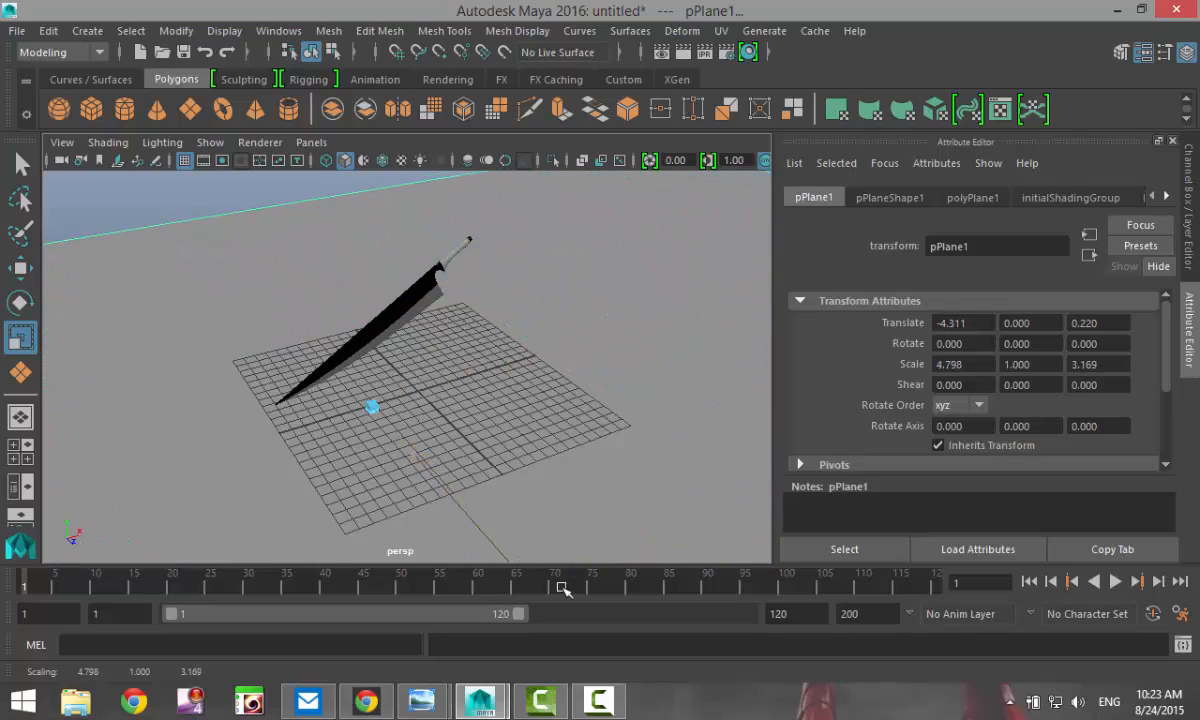
scroll(530, 490, down, 5)
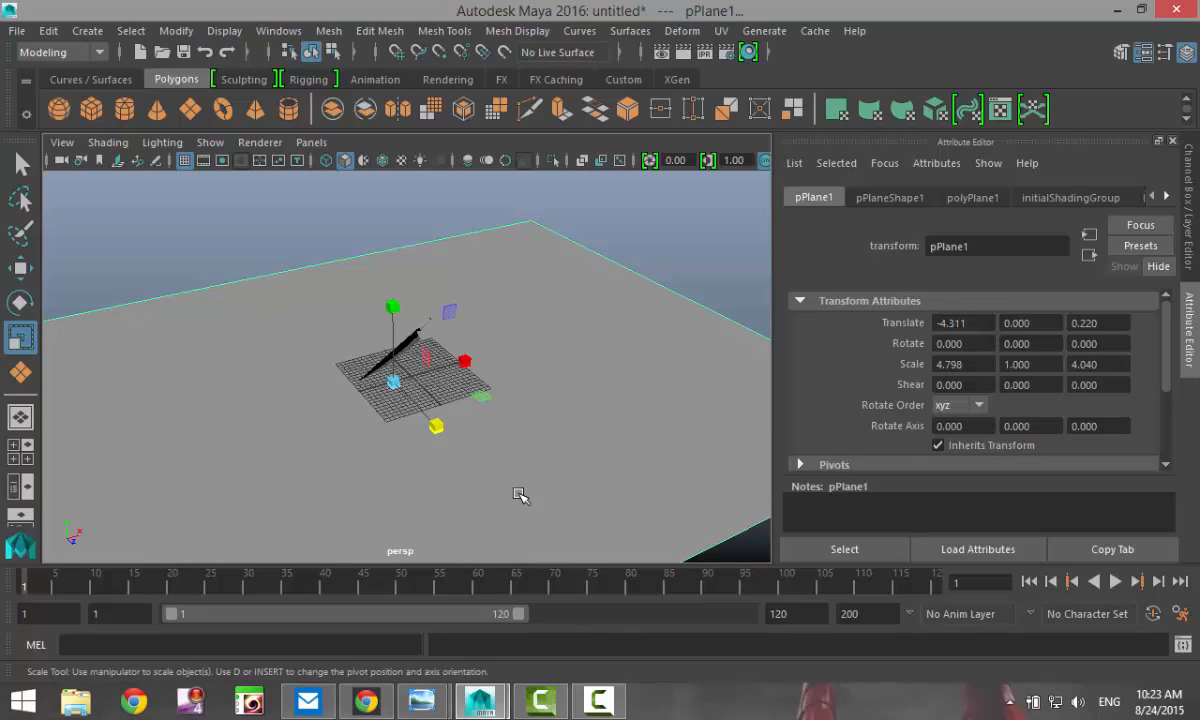
drag(444, 425, 512, 380)
Extrude the plane's back edge and move it straight up to form a tall backdrop wall behind the sword
right_click(453, 318)
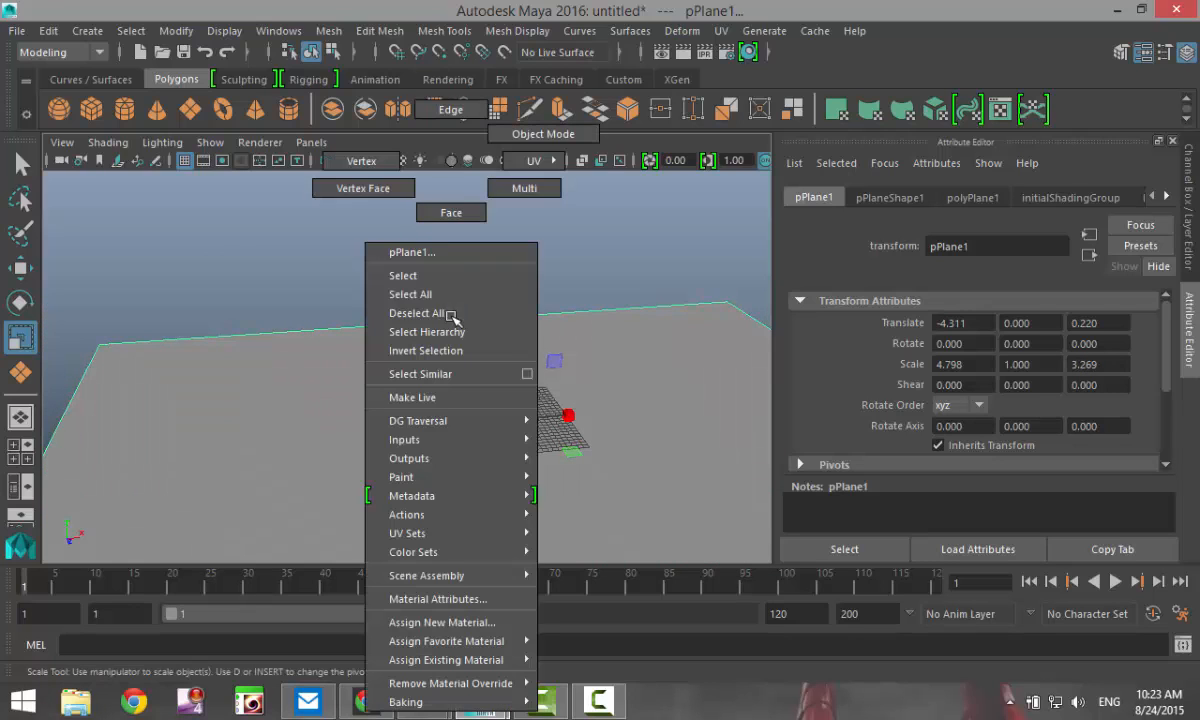
click(448, 110)
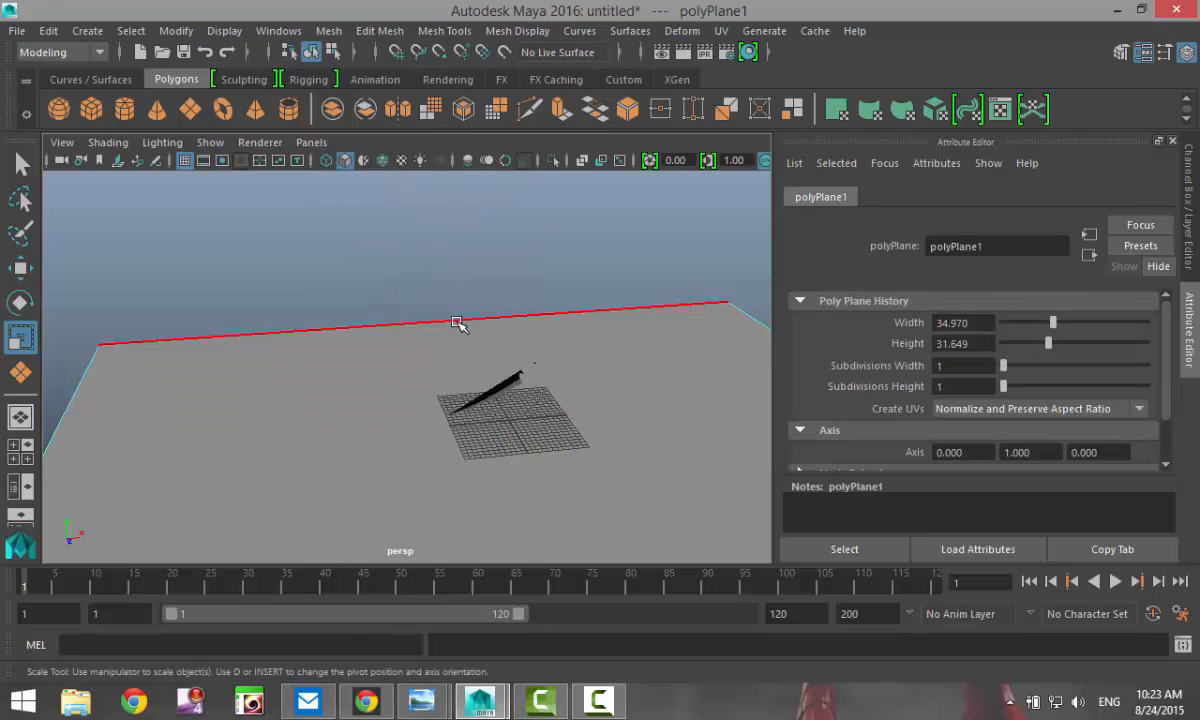
click(455, 320)
click(380, 30)
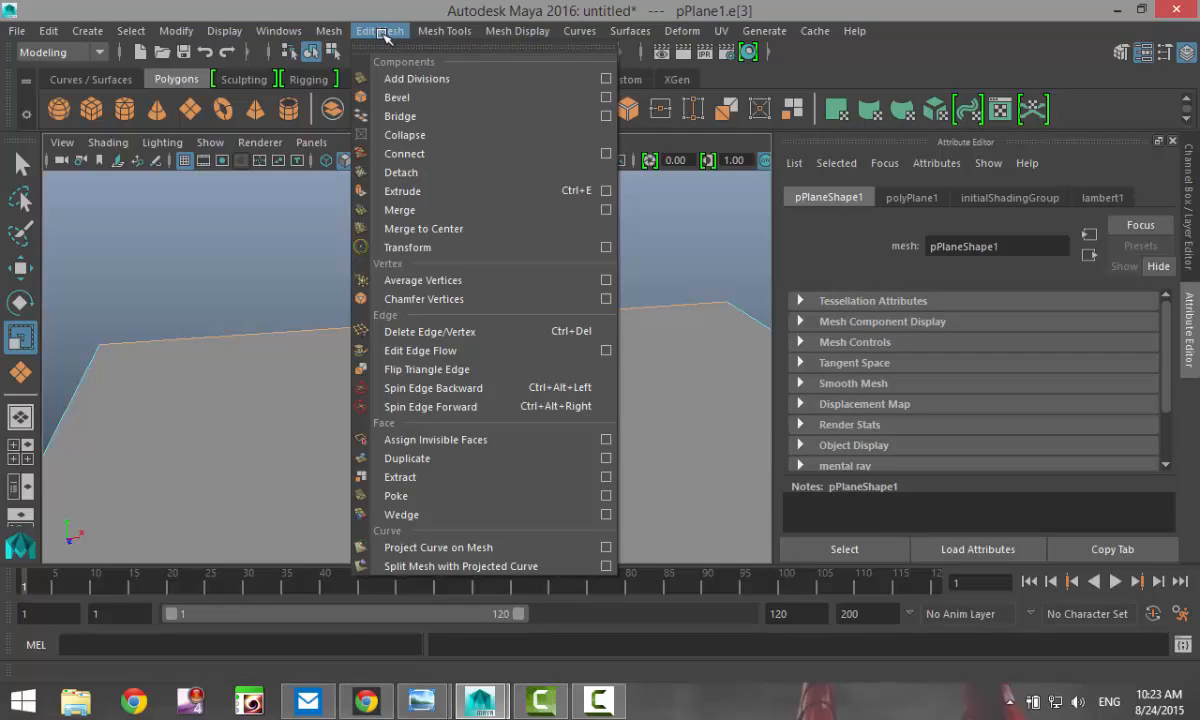
click(410, 191)
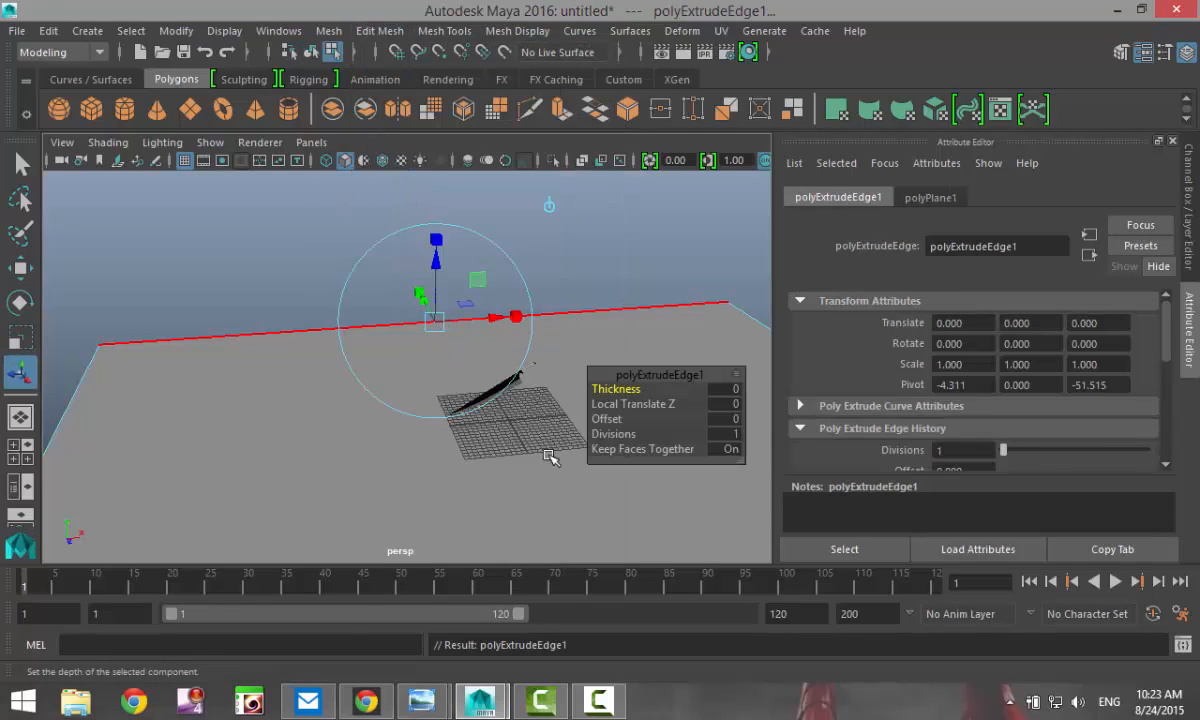
key(w)
drag(443, 235, 412, 8)
Bevel the edge between floor and wall with 12 segments and a fraction of about 0.477
click(378, 325)
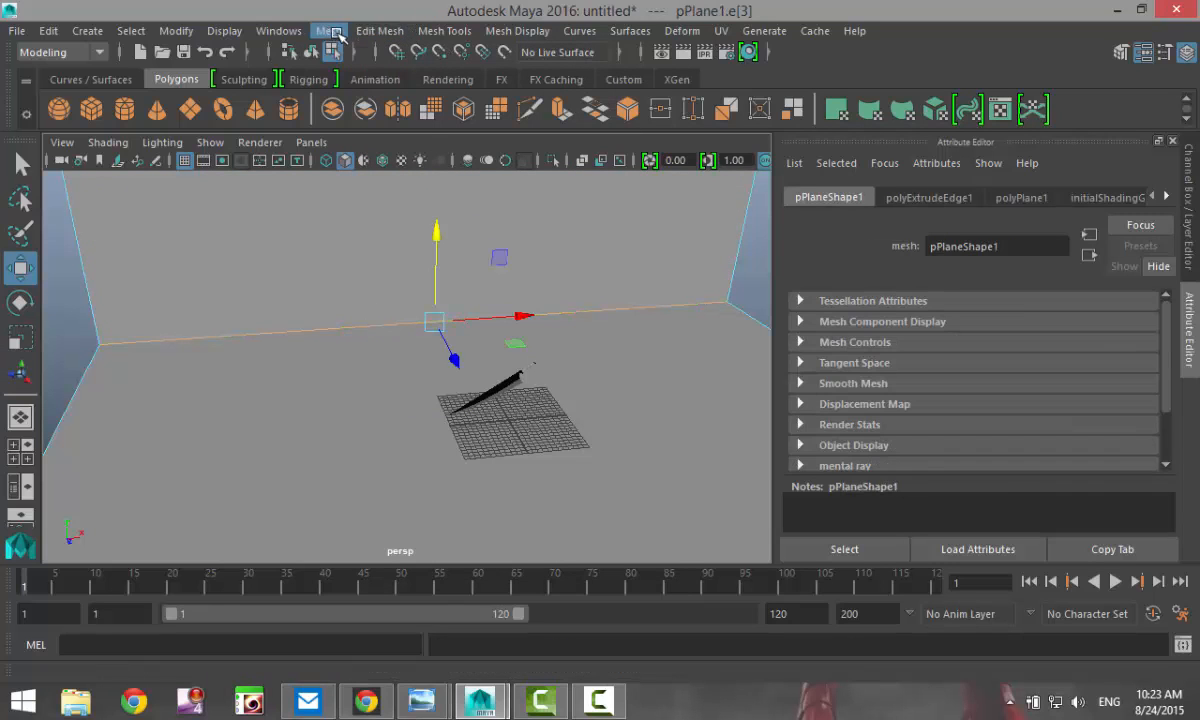
click(437, 32)
mouse_move(378, 32)
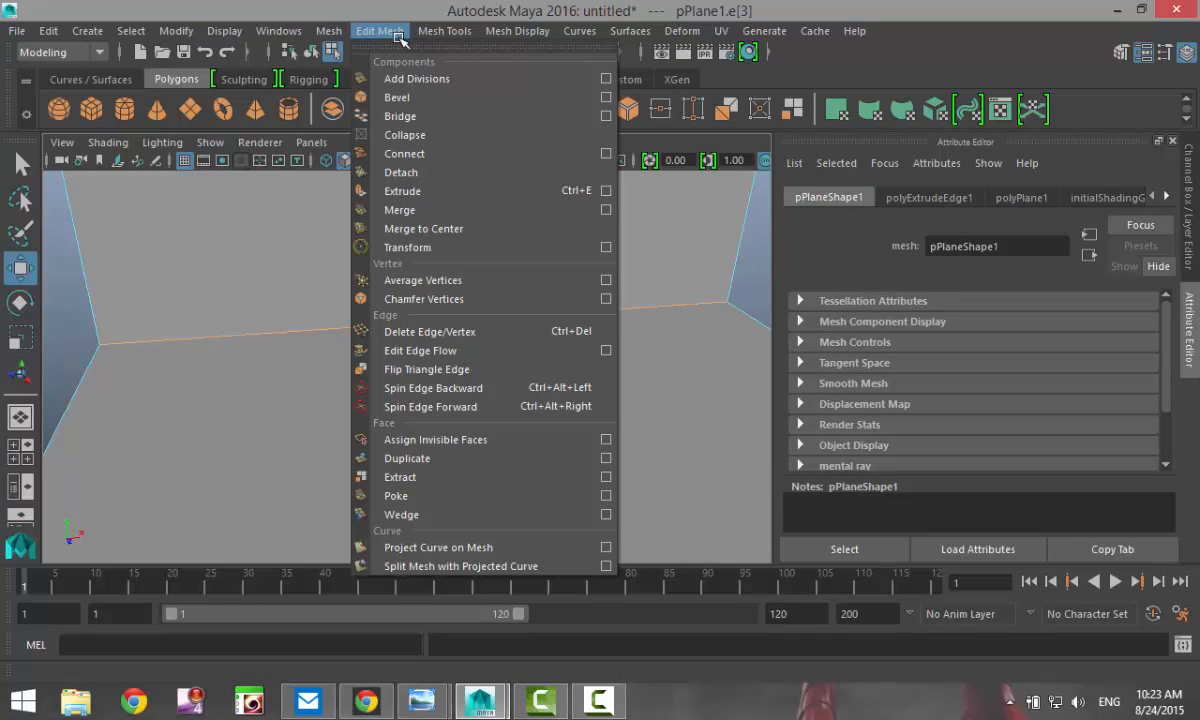
click(398, 97)
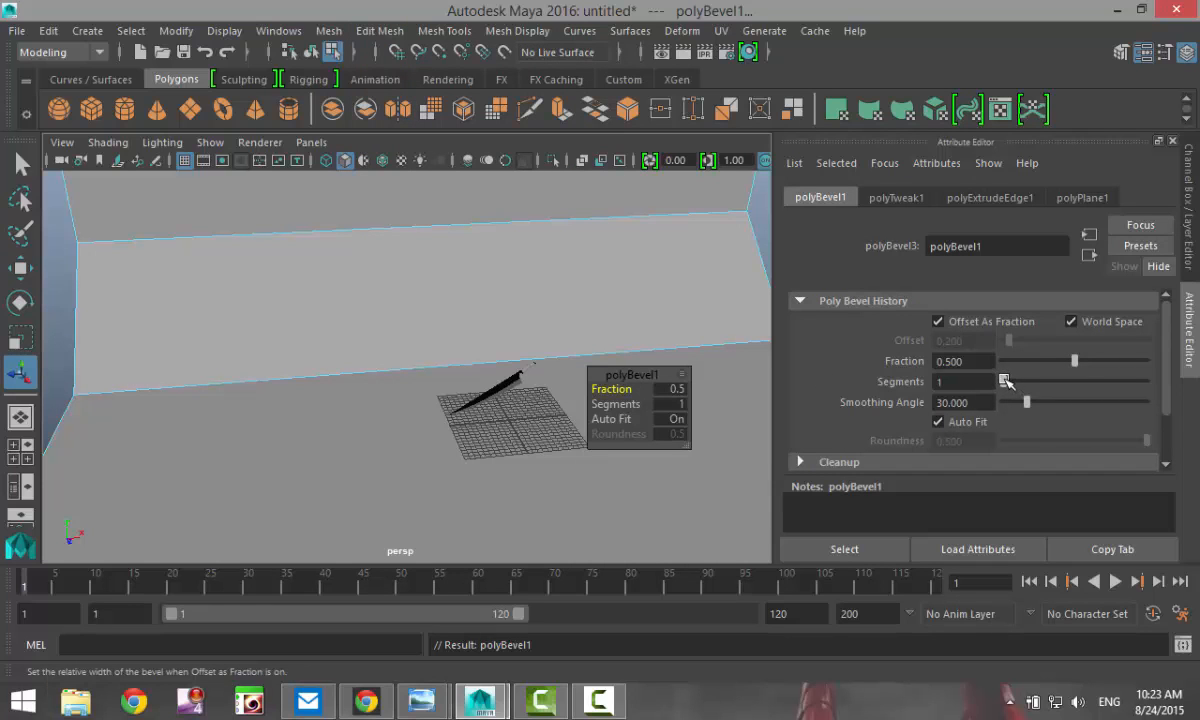
drag(1005, 380, 1153, 388)
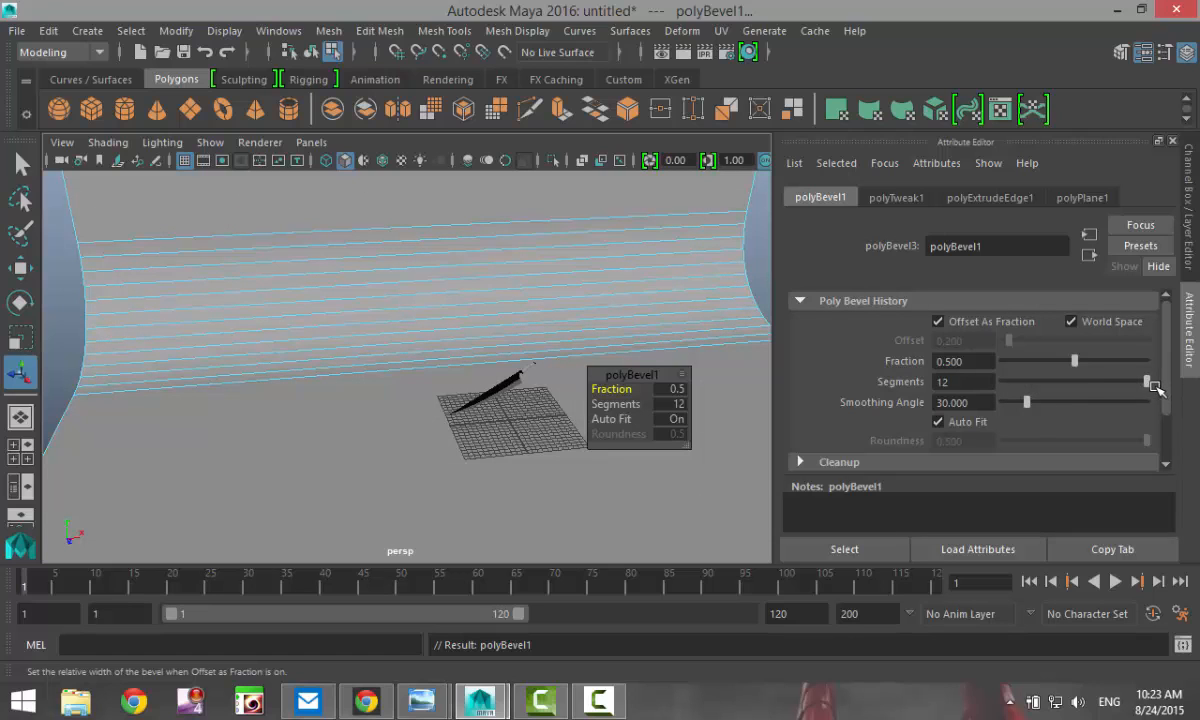
mouse_move(1077, 362)
mouse_down()
mouse_move(1060, 362)
mouse_move(1072, 362)
mouse_up()
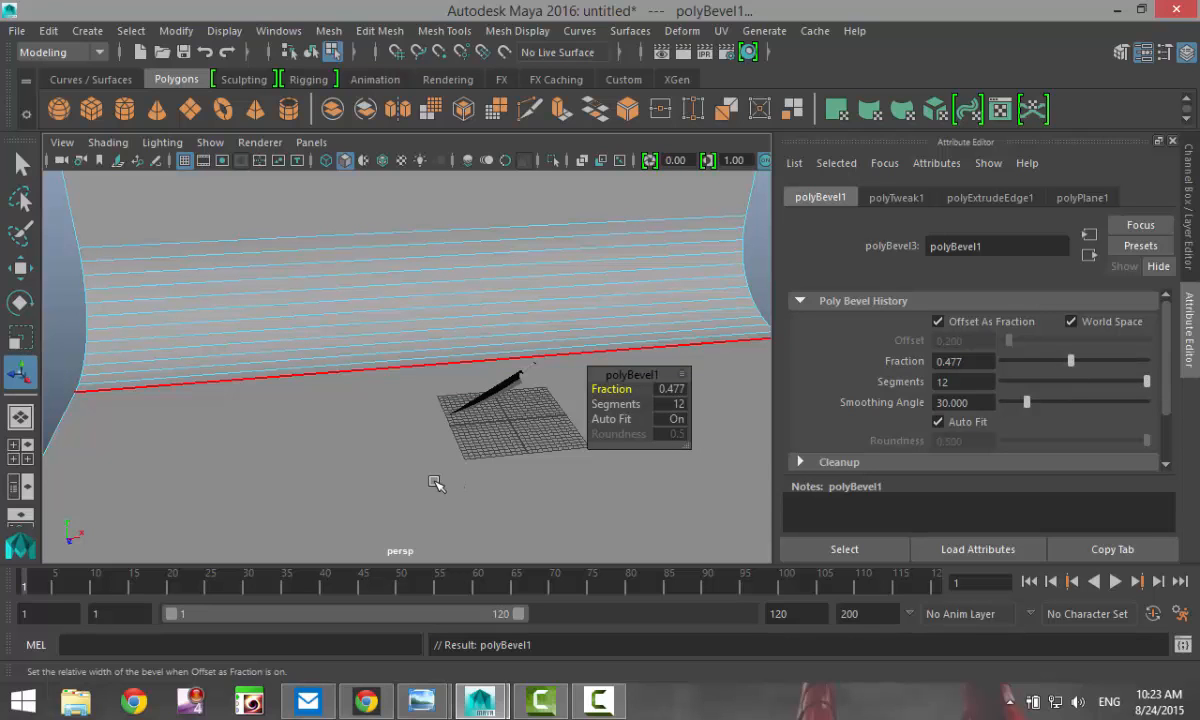
Return the backdrop to object mode and assign it a new Phong E material
alt+drag(437, 485, 394, 476)
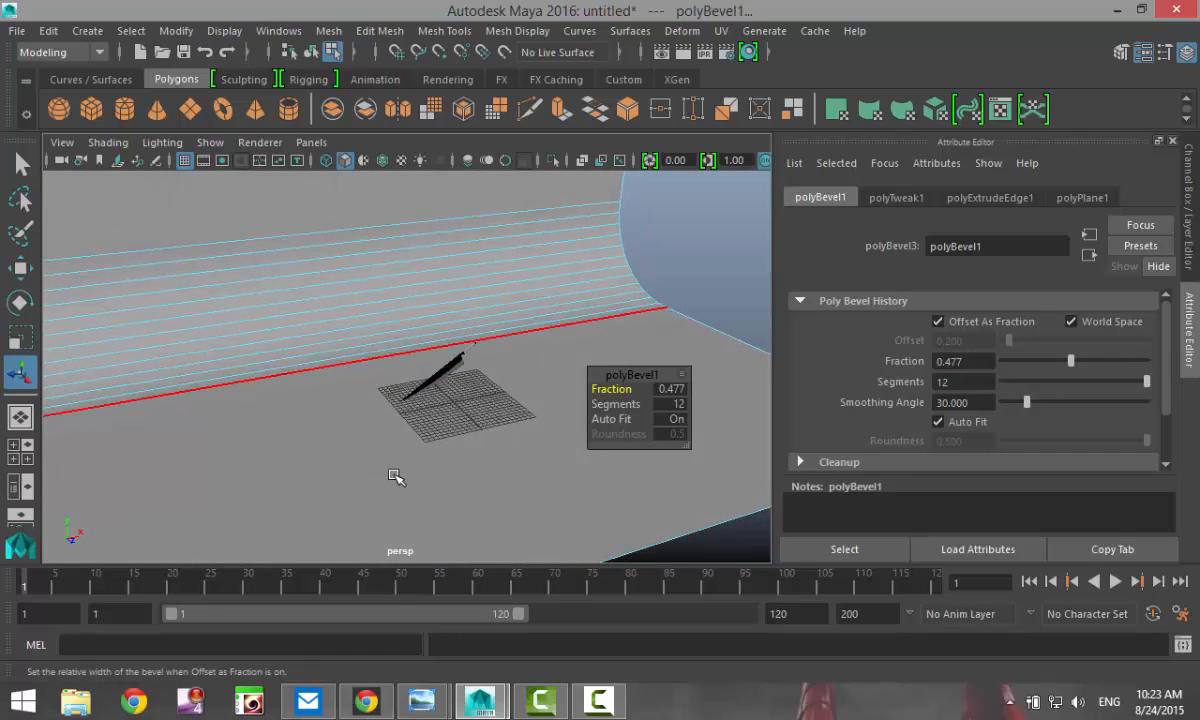
right_drag(335, 476, 352, 400)
click(327, 450)
right_drag(327, 450, 341, 624)
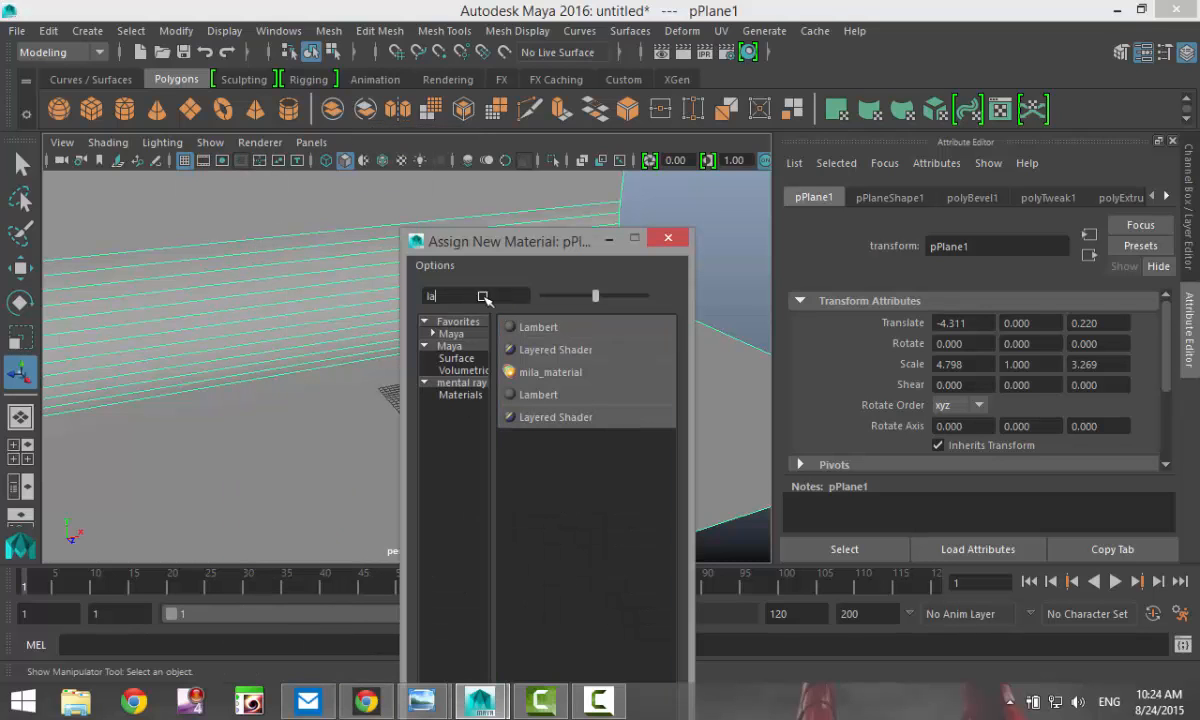
text(ph)
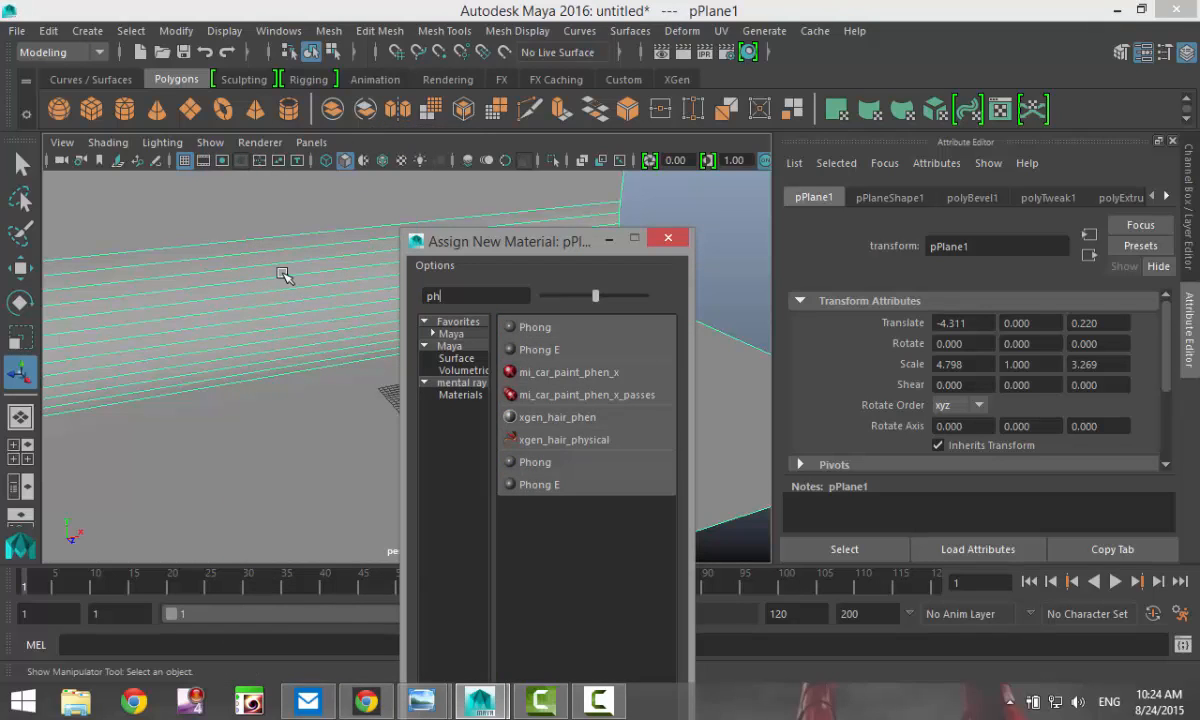
click(549, 352)
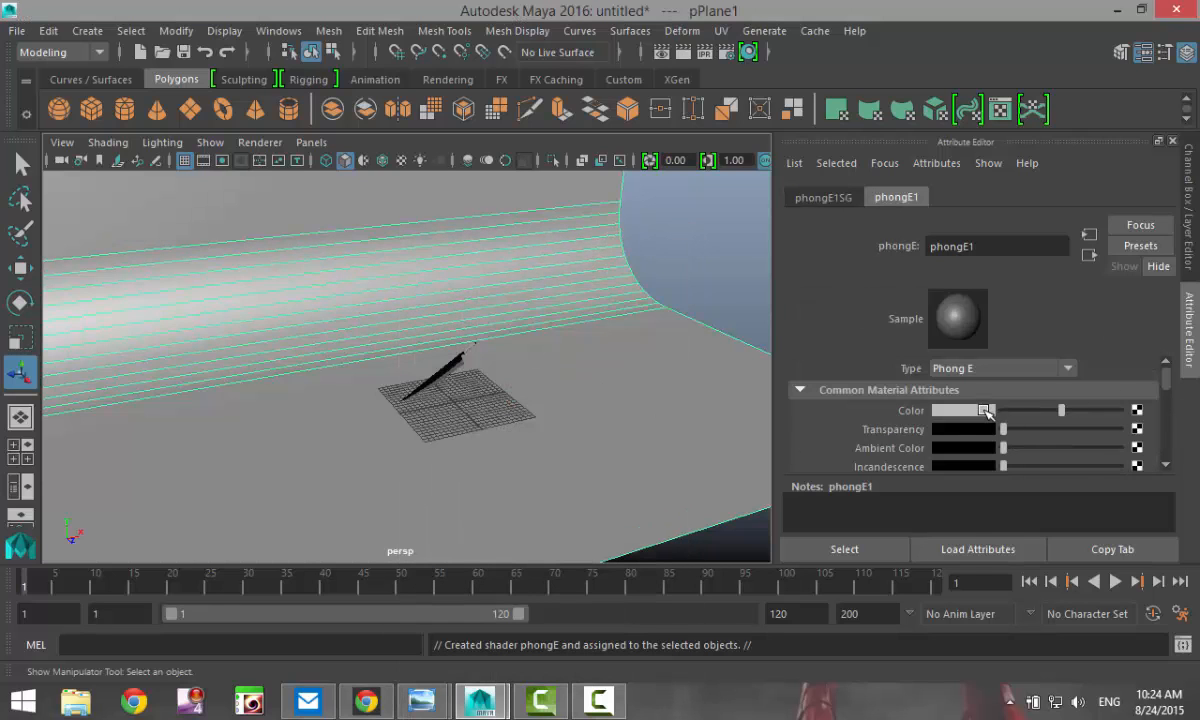
Set the backdrop material's color to pure red
click(985, 411)
click(912, 360)
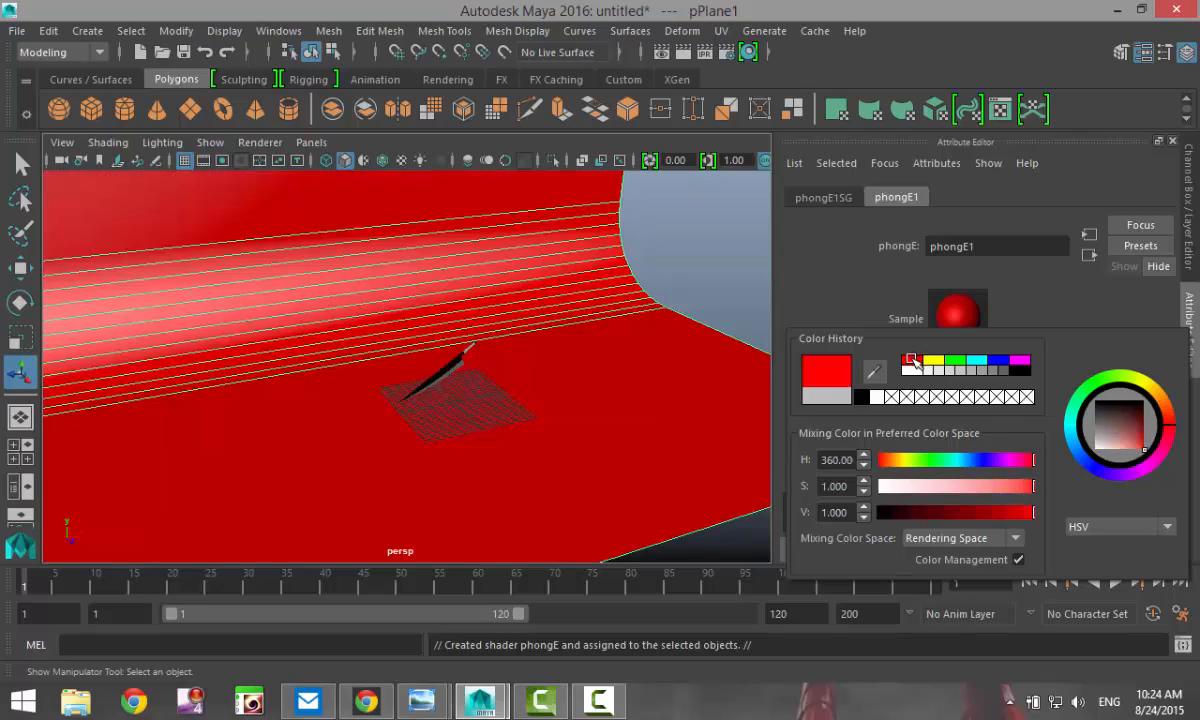
scroll(540, 449, up, 3)
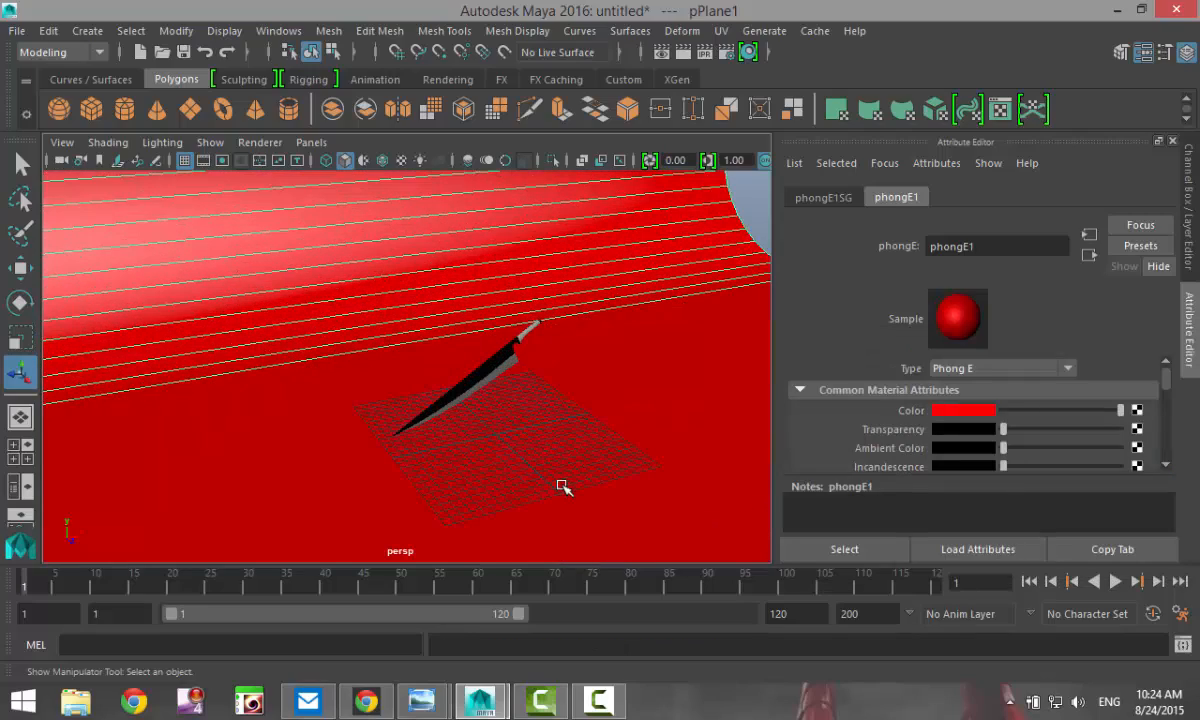
mouse_move(562, 486)
alt+mouse_down()
mouse_move(651, 434)
mouse_move(643, 461)
mouse_move(587, 487)
mouse_move(565, 474)
alt+mouse_up()
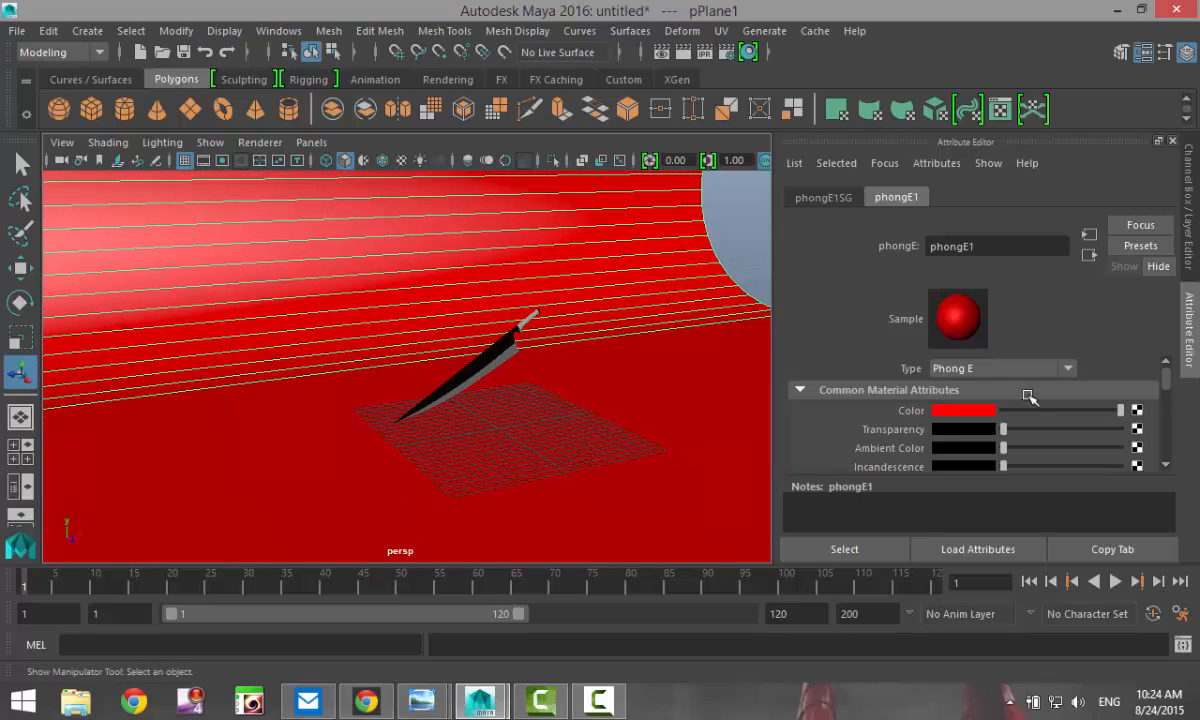
Change the backdrop material's type from Phong E to Blinn
scroll(1030, 393, down, 4)
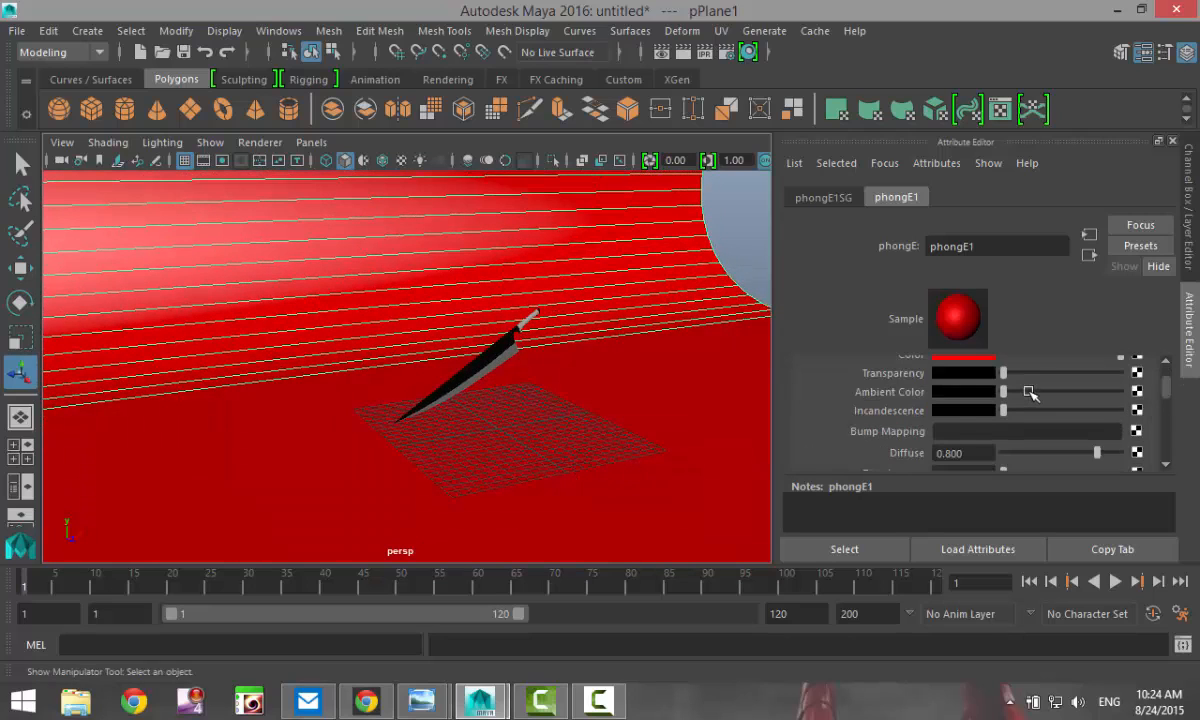
scroll(1030, 393, up, 4)
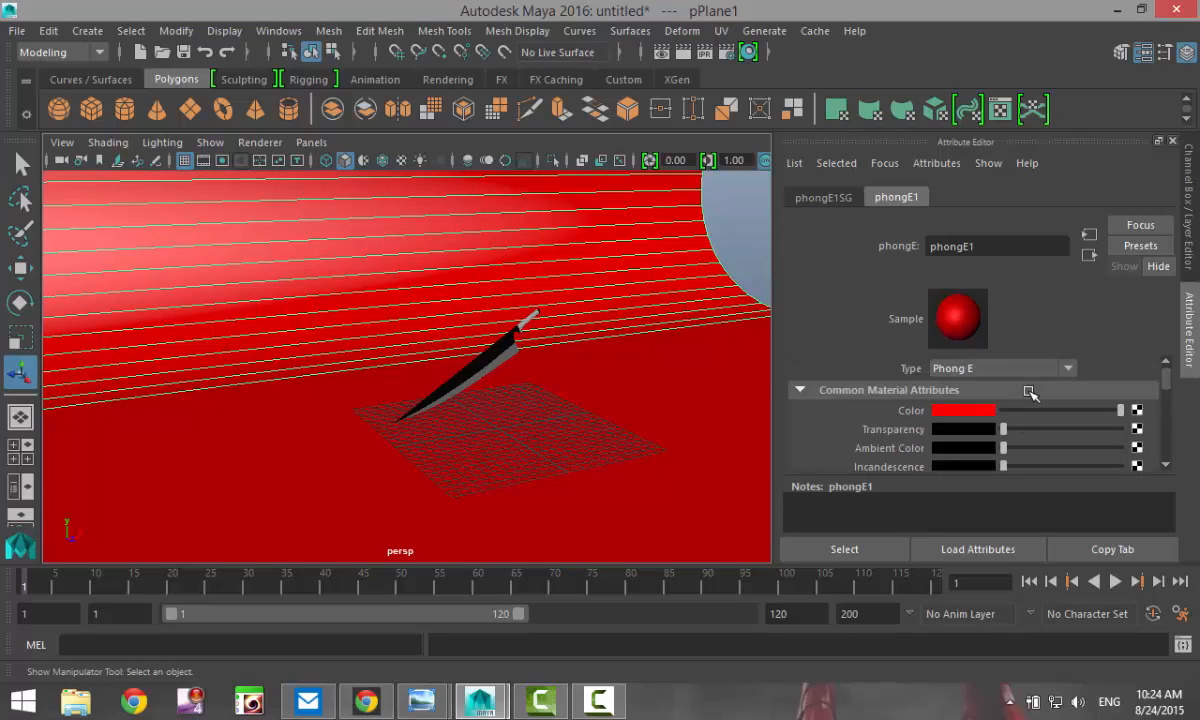
click(1068, 369)
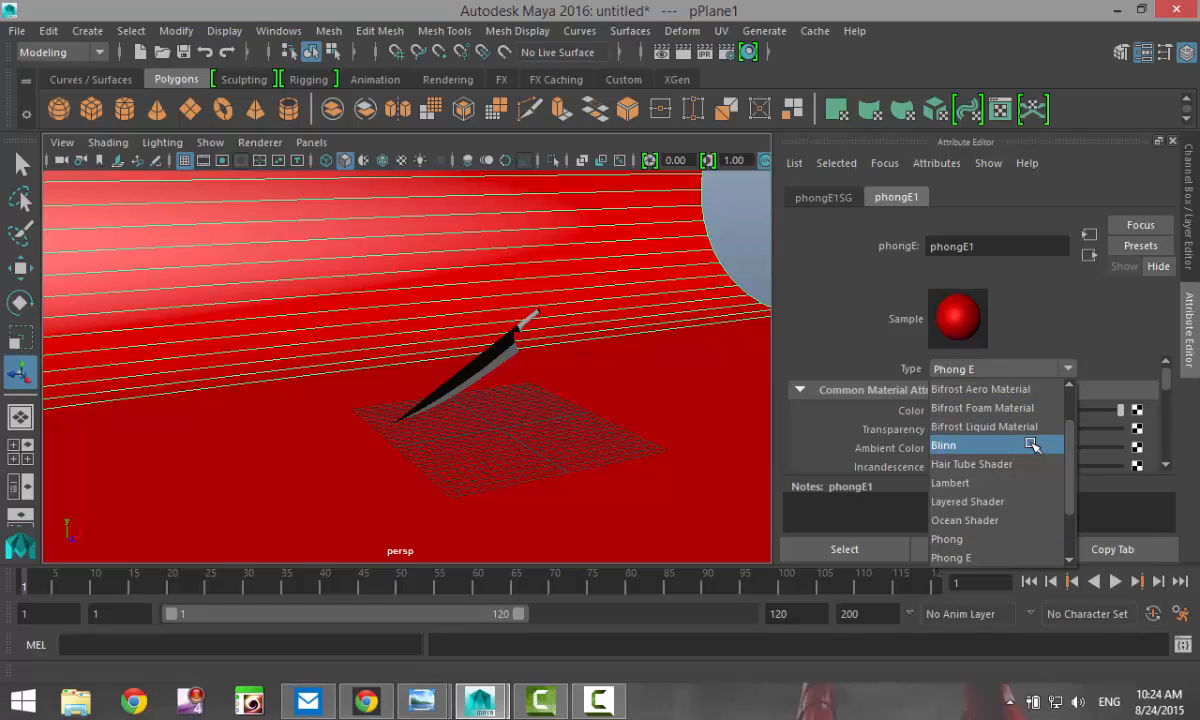
click(1031, 445)
Set the backdrop Blinn material's reflectivity to 0.25
scroll(1041, 411, down, 4)
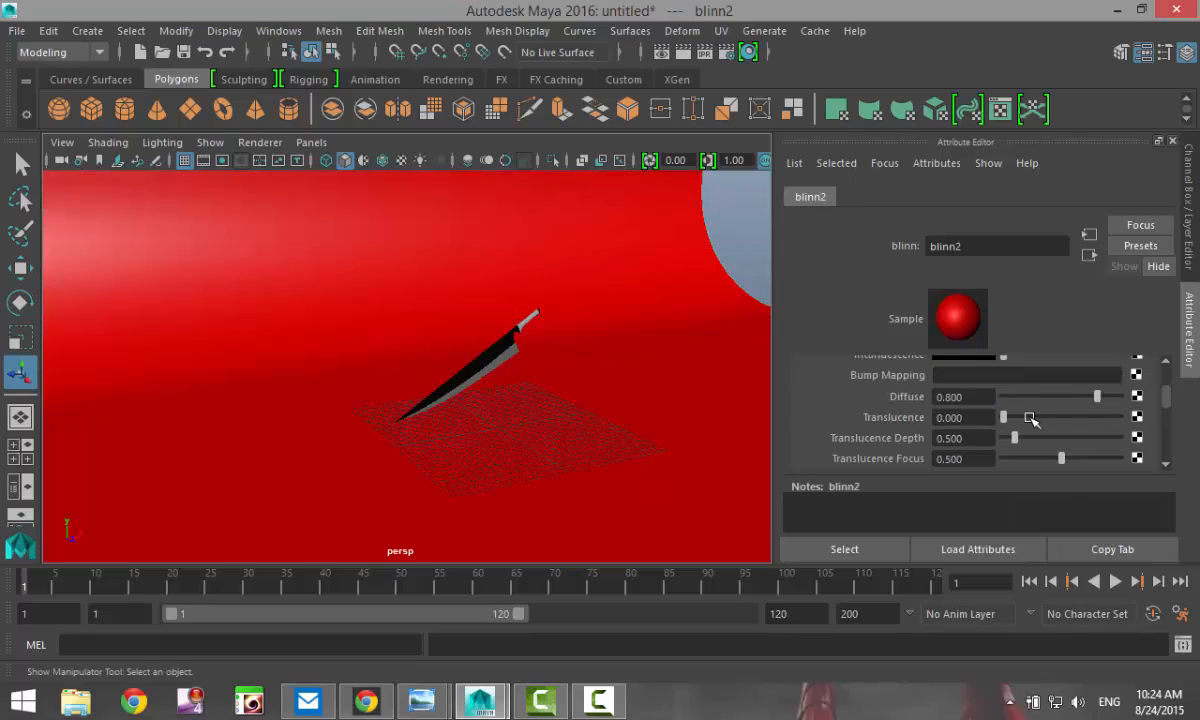
scroll(1031, 423, down, 3)
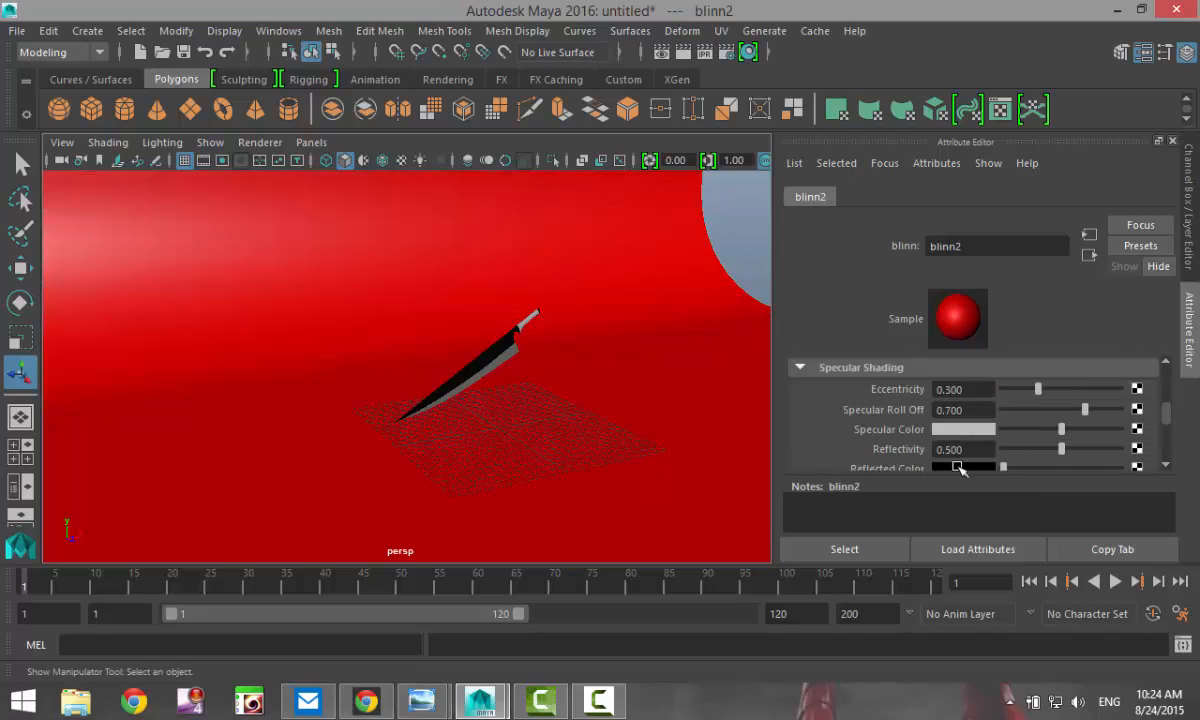
drag(985, 451, 876, 444)
key(Return)
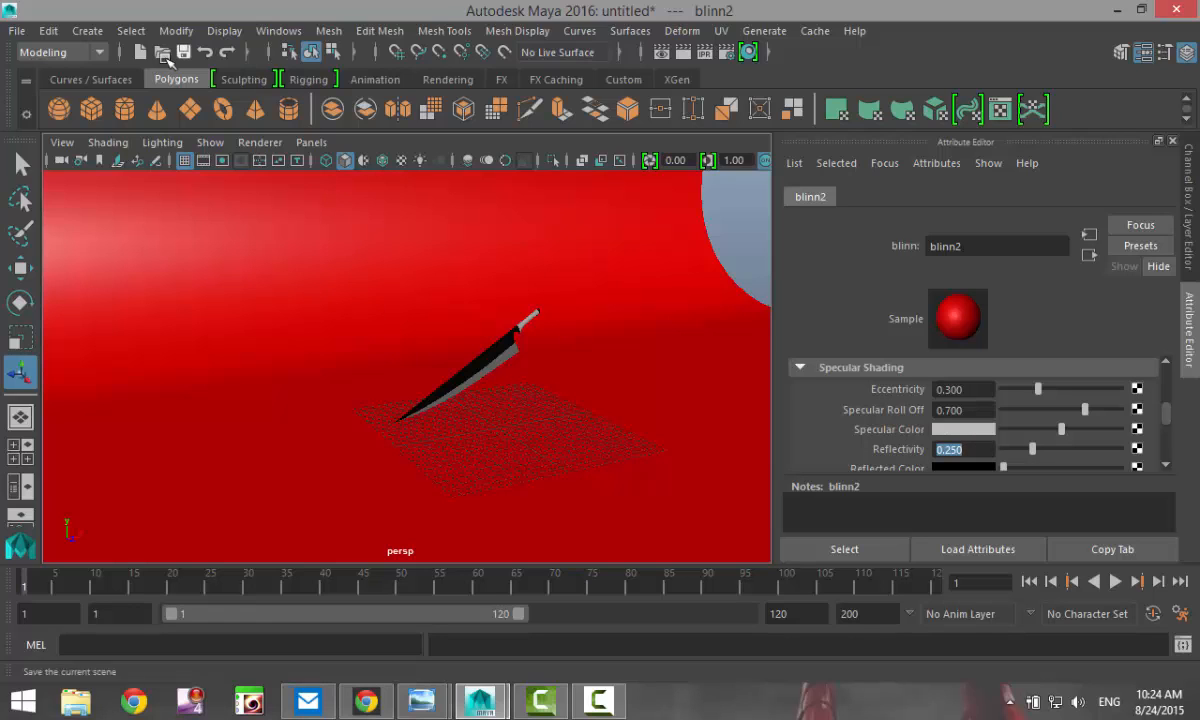
Create an area light, raise it to about 19.25 units on Y, and display the viewport using all scene lights
click(90, 32)
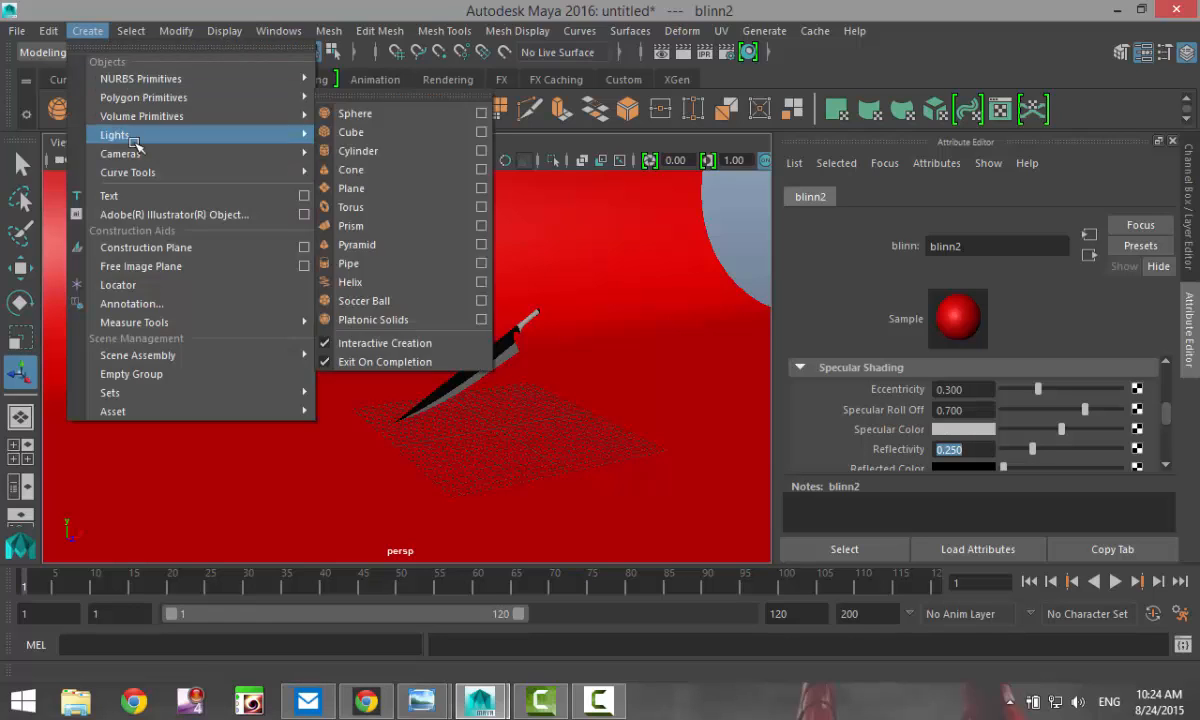
mouse_move(160, 132)
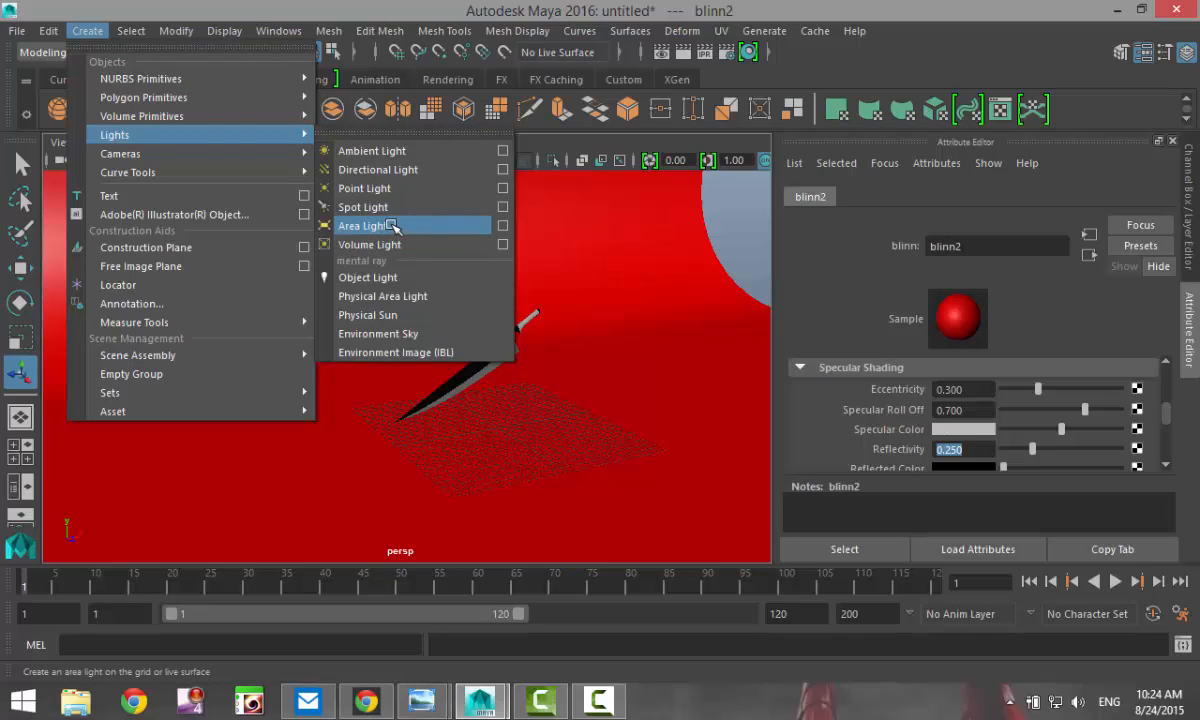
click(362, 226)
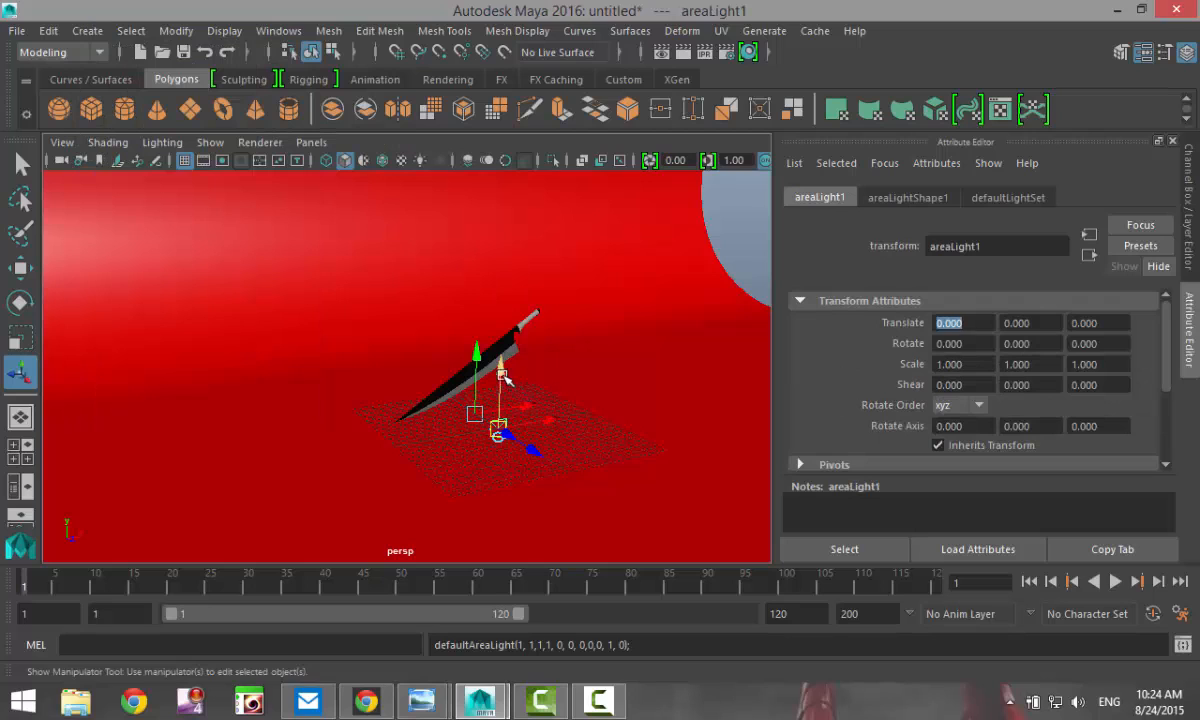
drag(503, 377, 494, 178)
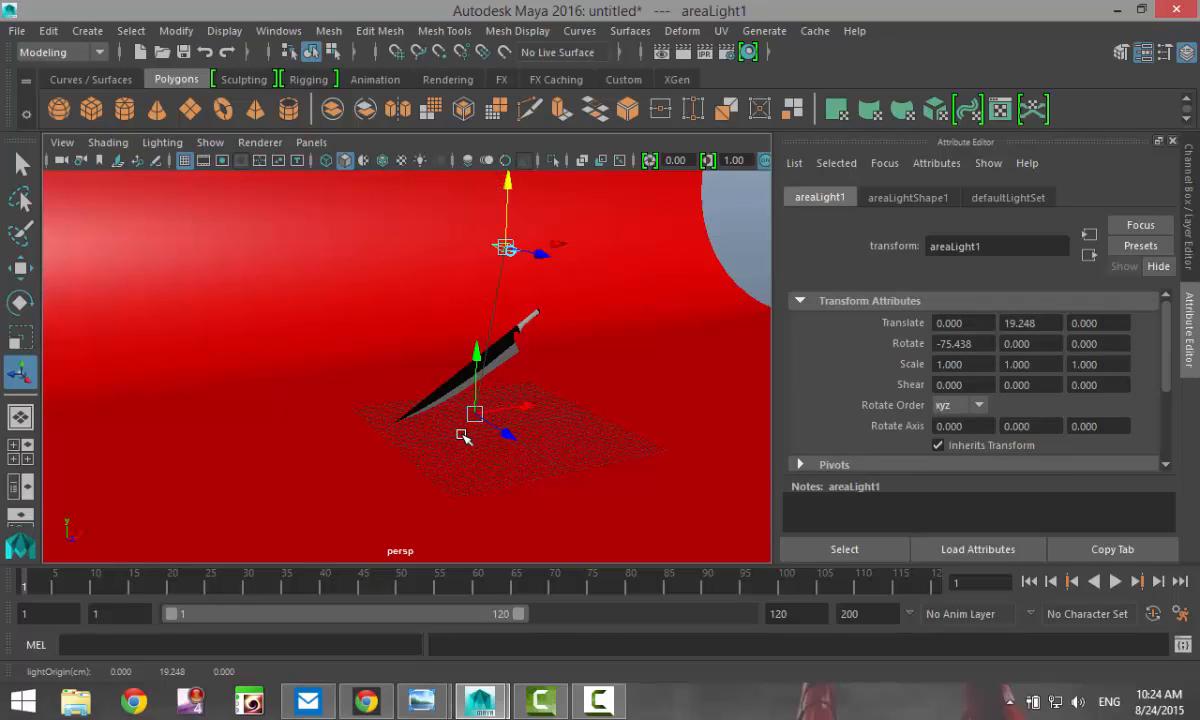
alt+drag(497, 438, 494, 465)
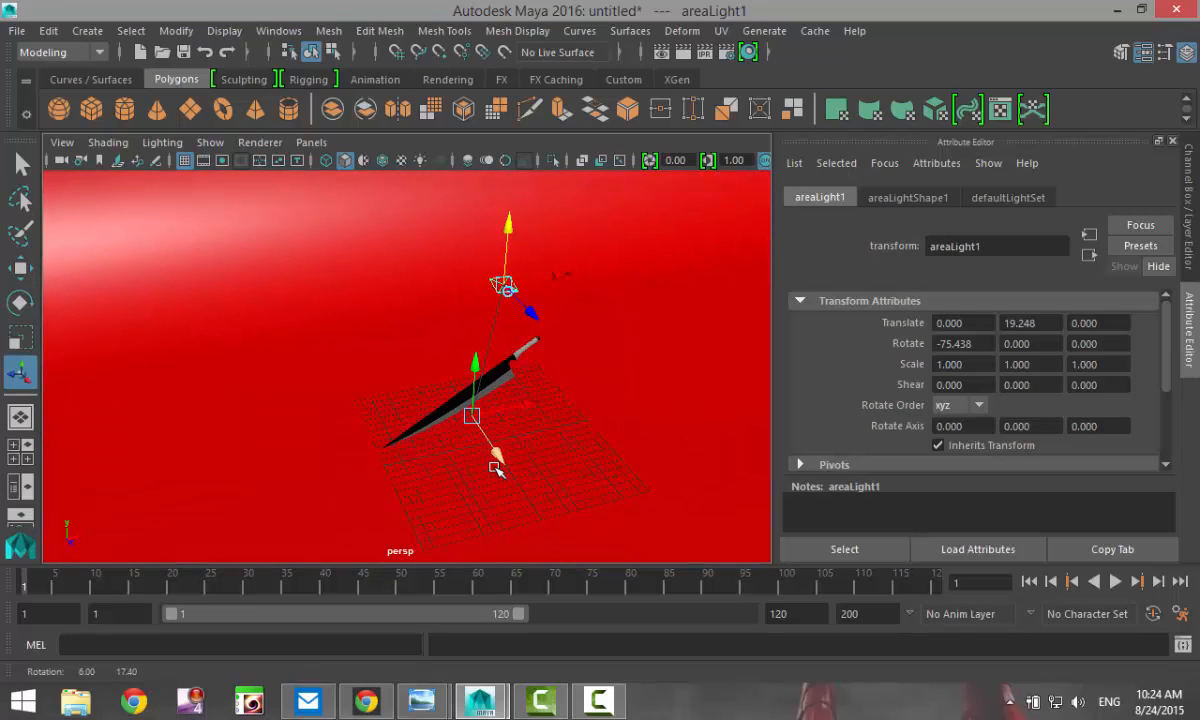
key(7)
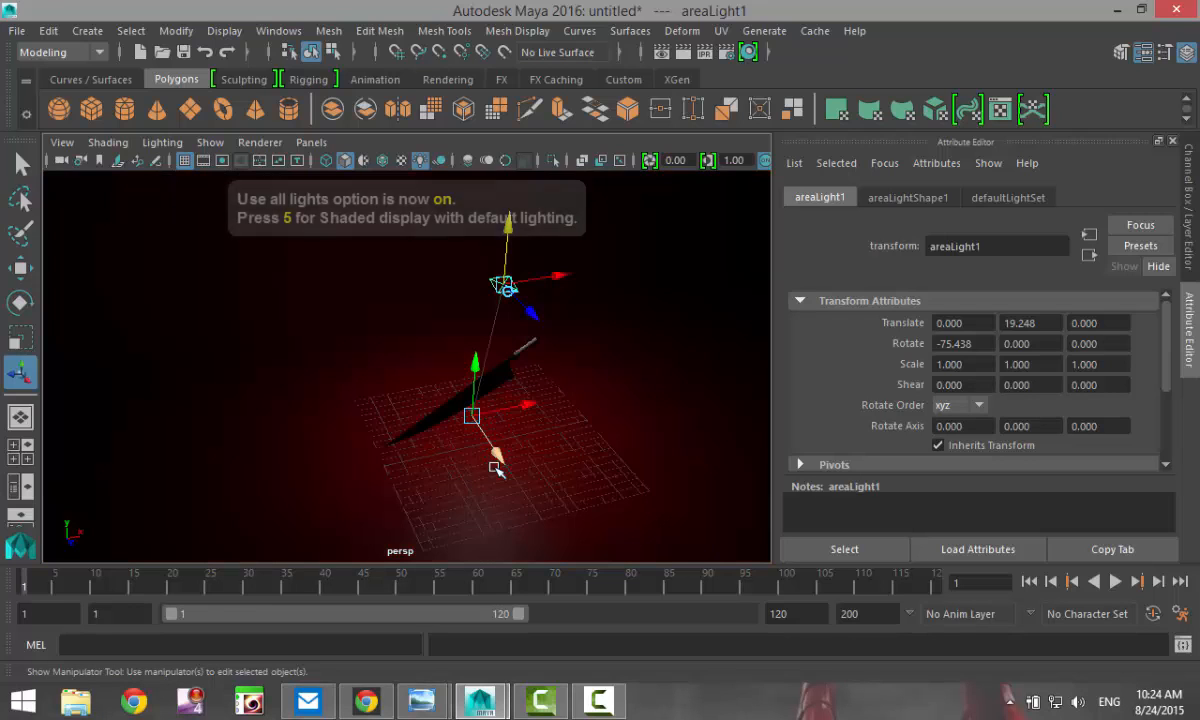
Move the area light forward to about Z 11.6, keeping it aimed at the grid center, and scale it uniformly to about 2.48
alt+drag(496, 525, 449, 566)
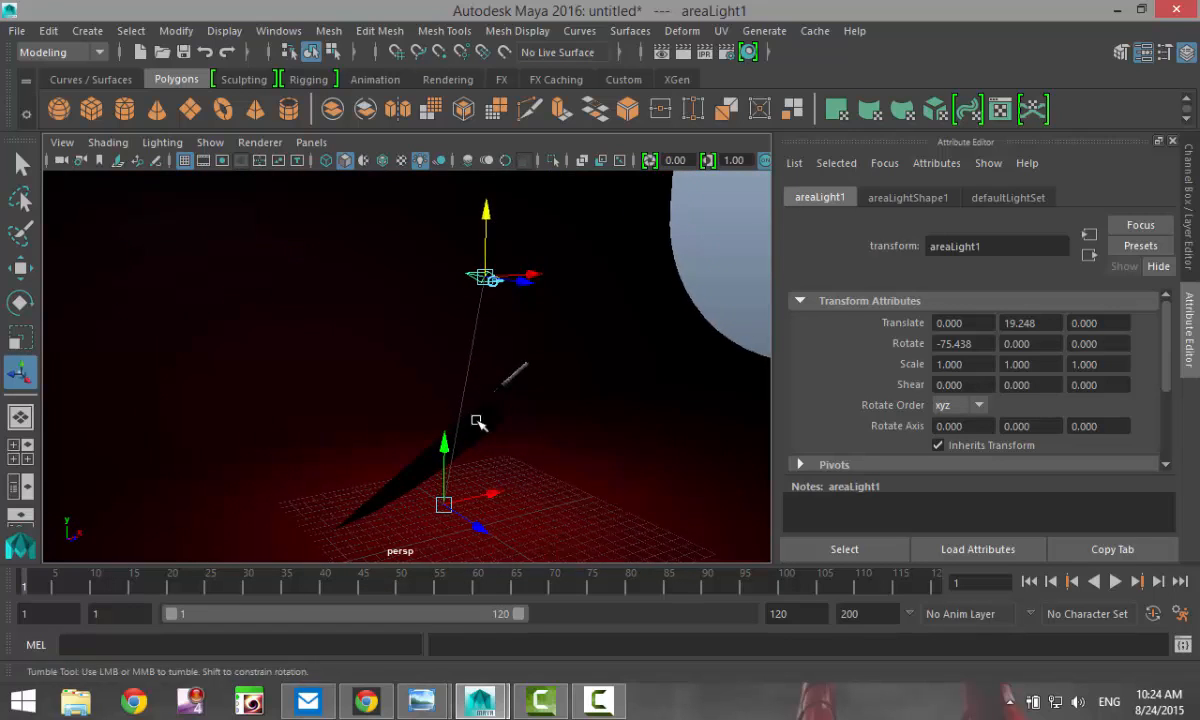
alt+drag(477, 421, 482, 470)
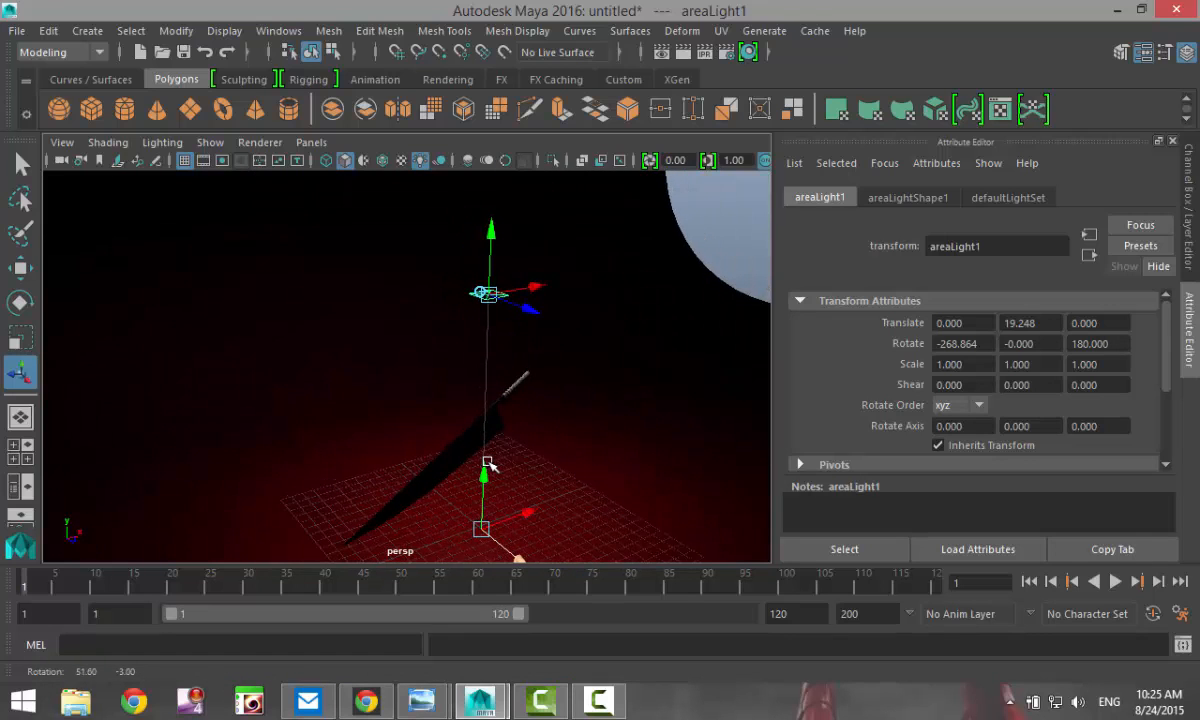
drag(536, 311, 650, 435)
key(r)
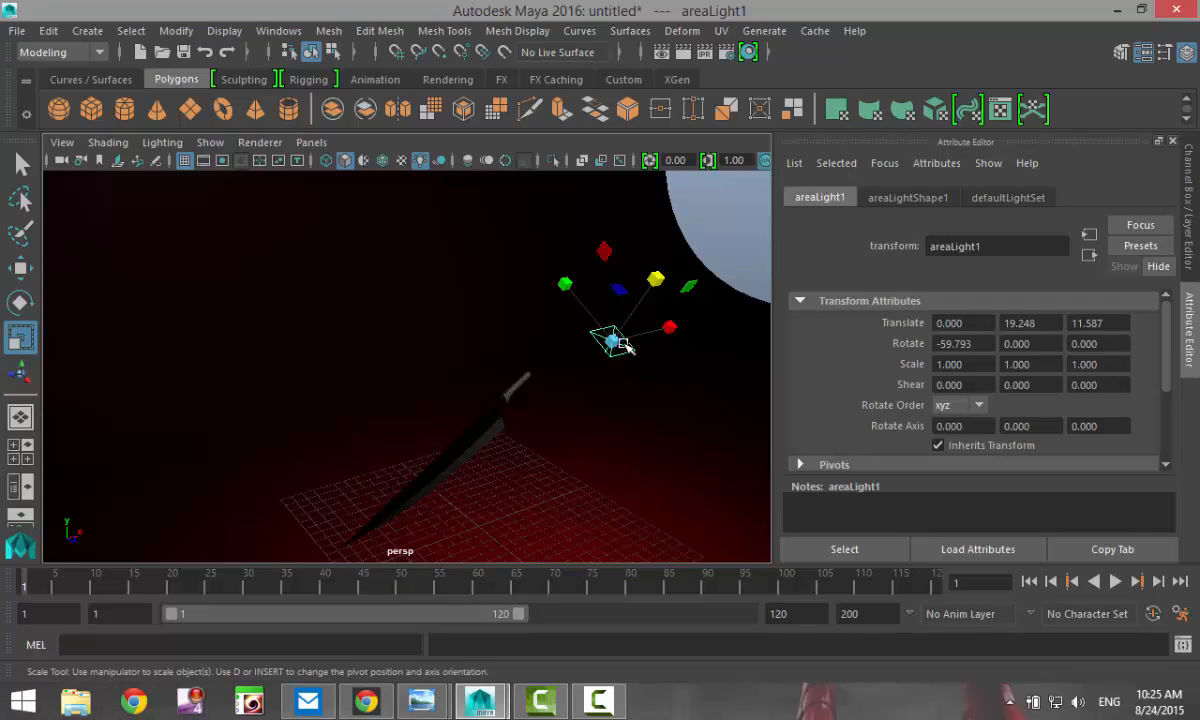
drag(614, 343, 671, 367)
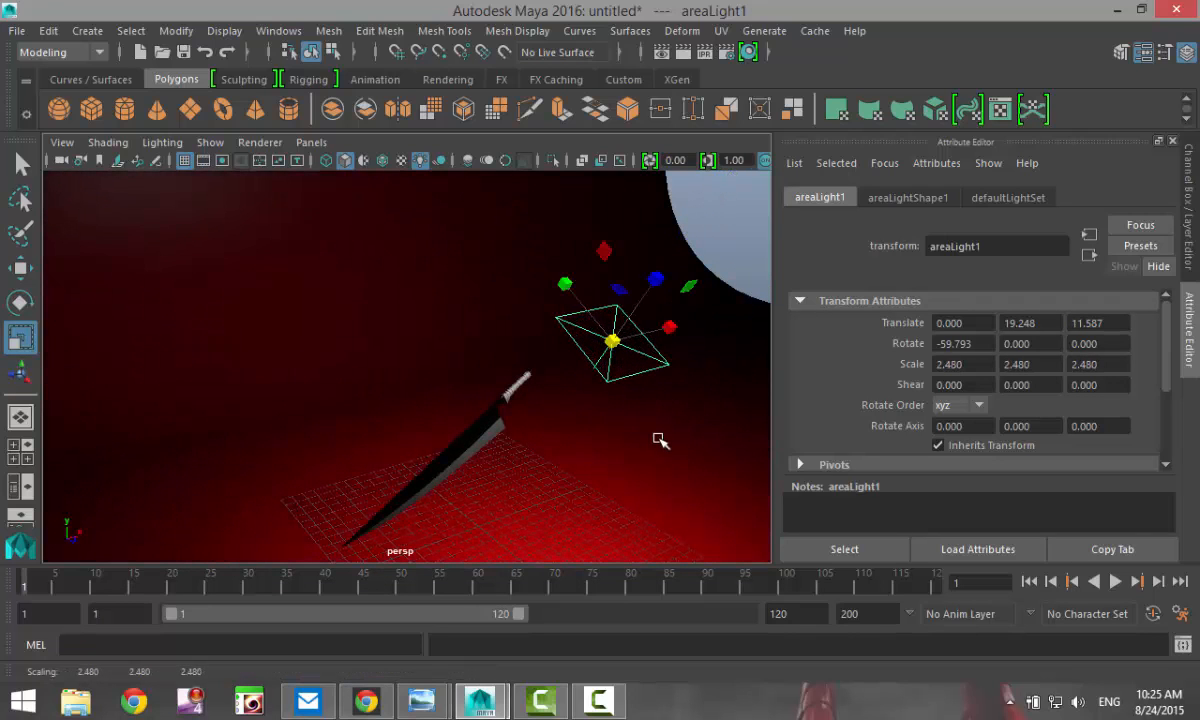
Duplicate the area light in front of the sword
scroll(652, 442, down, 3)
alt+drag(617, 487, 536, 501)
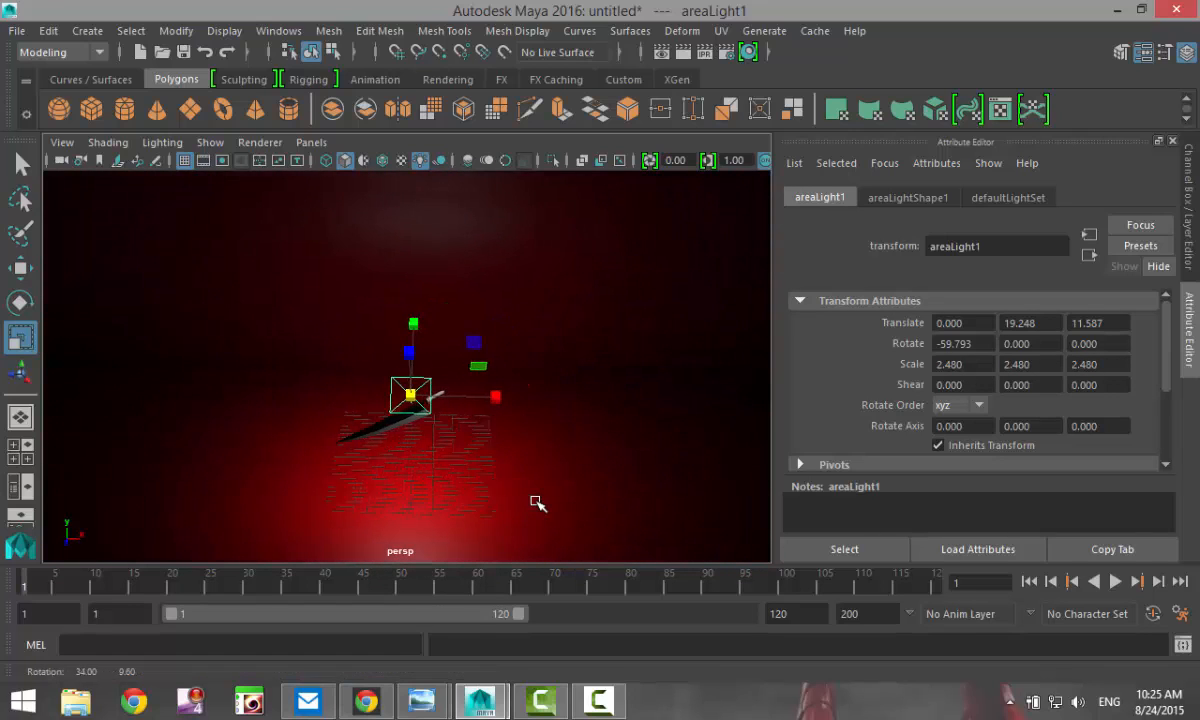
key(ctrl+d)
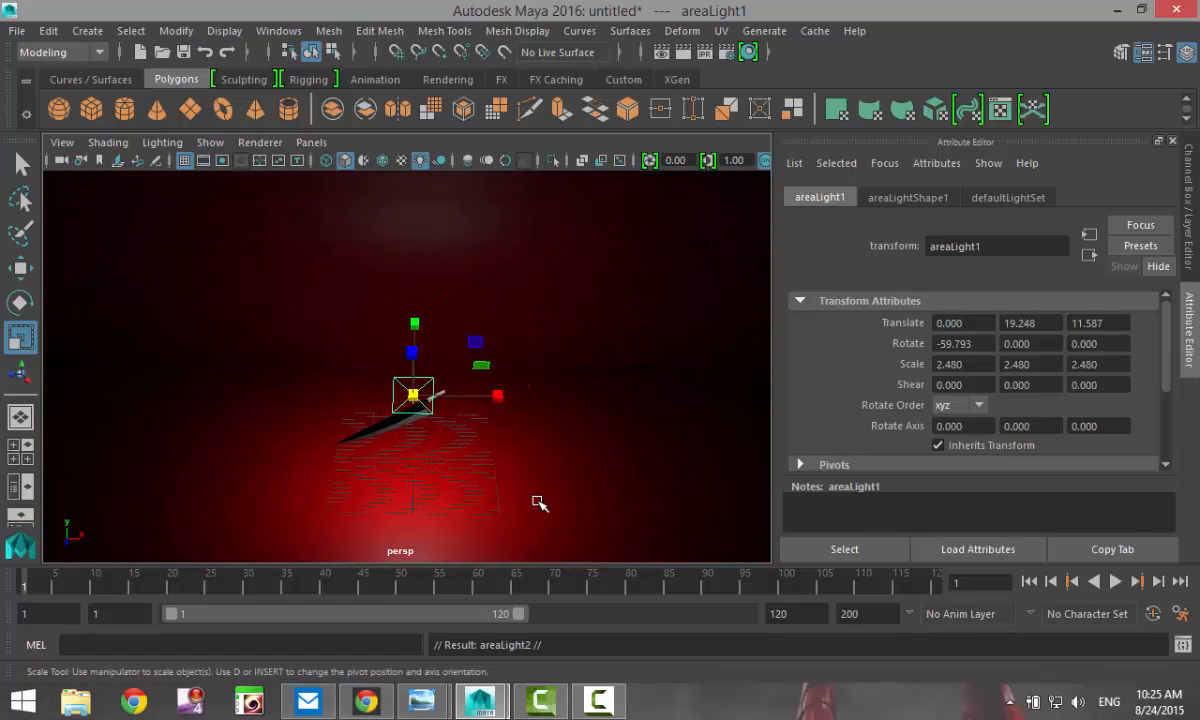
key(w)
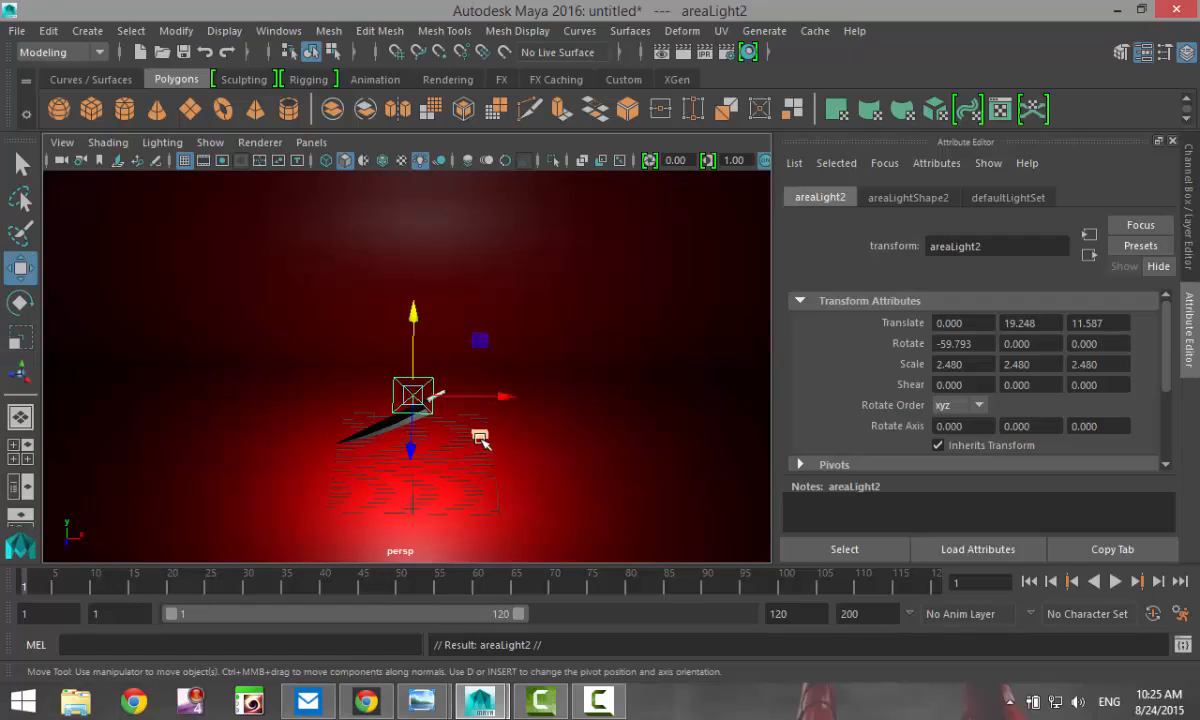
drag(499, 397, 308, 400)
key(ctrl+z)
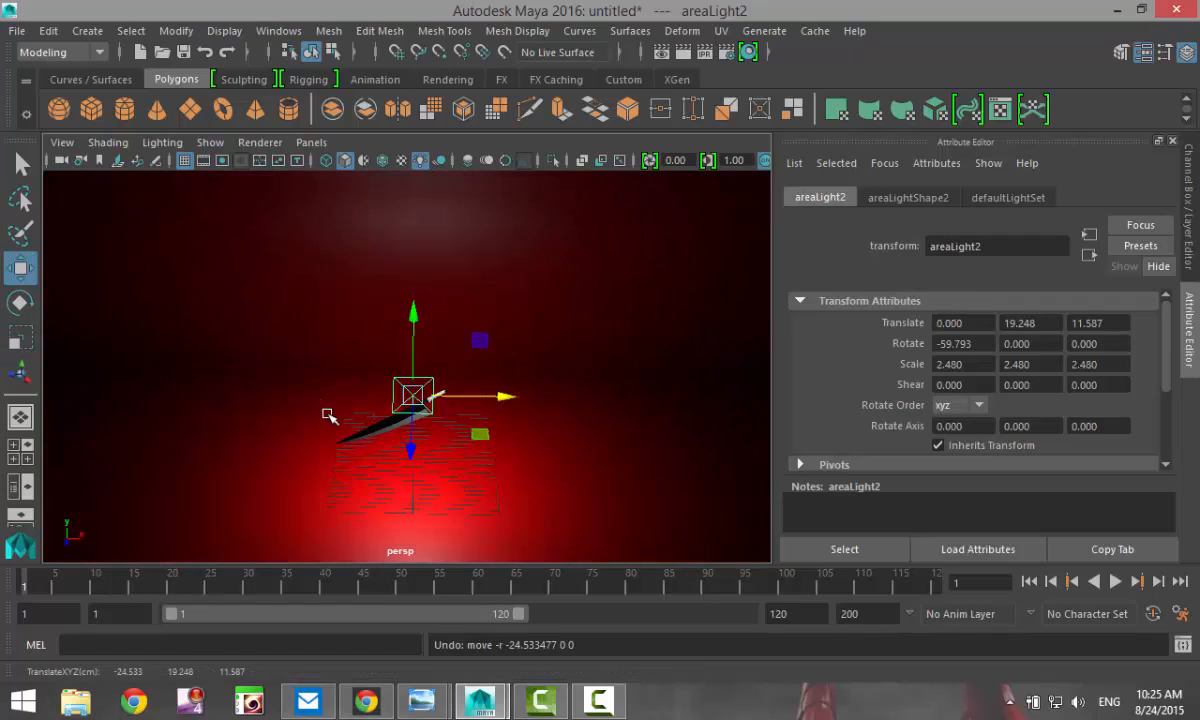
Move the duplicated light to about X -22 and place a copy of it at about X 25, both aimed at the grid center
key(t)
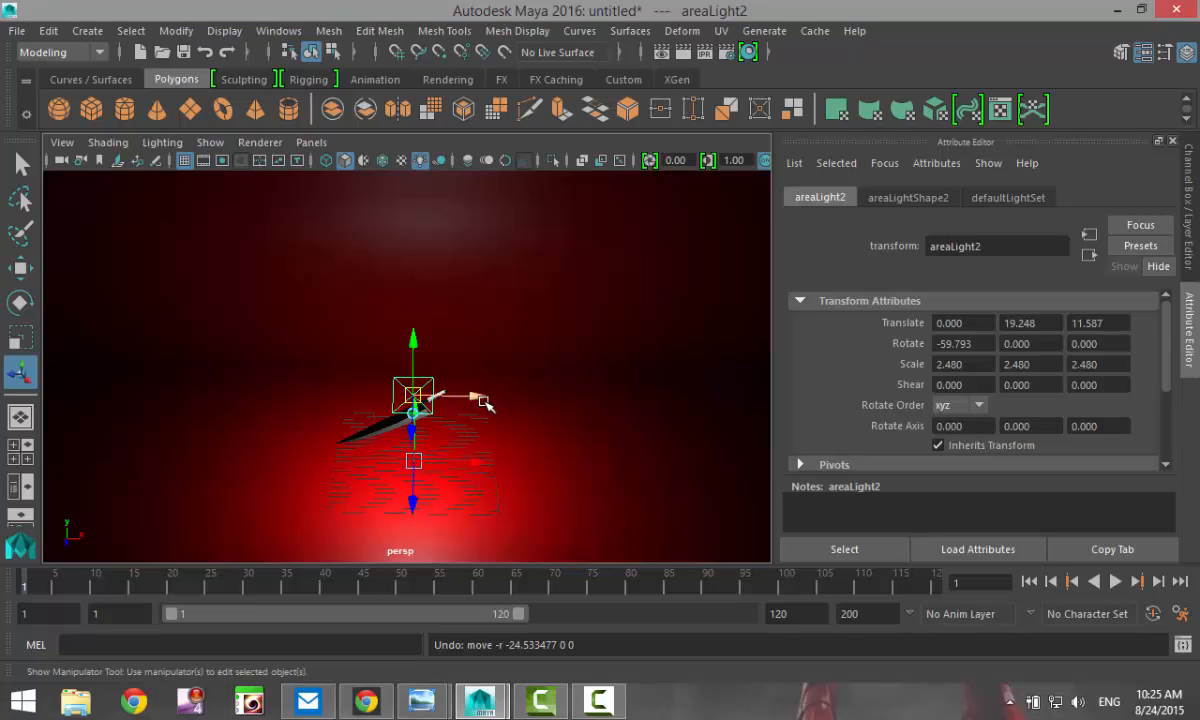
drag(475, 399, 303, 405)
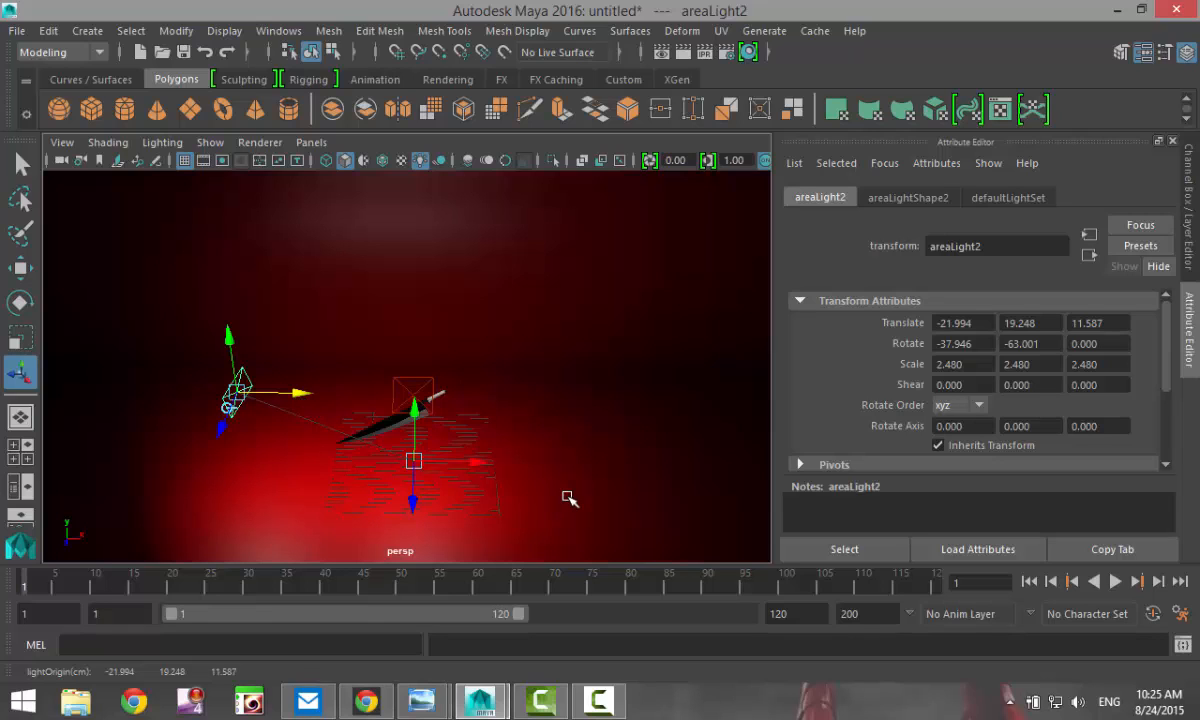
key(ctrl+d)
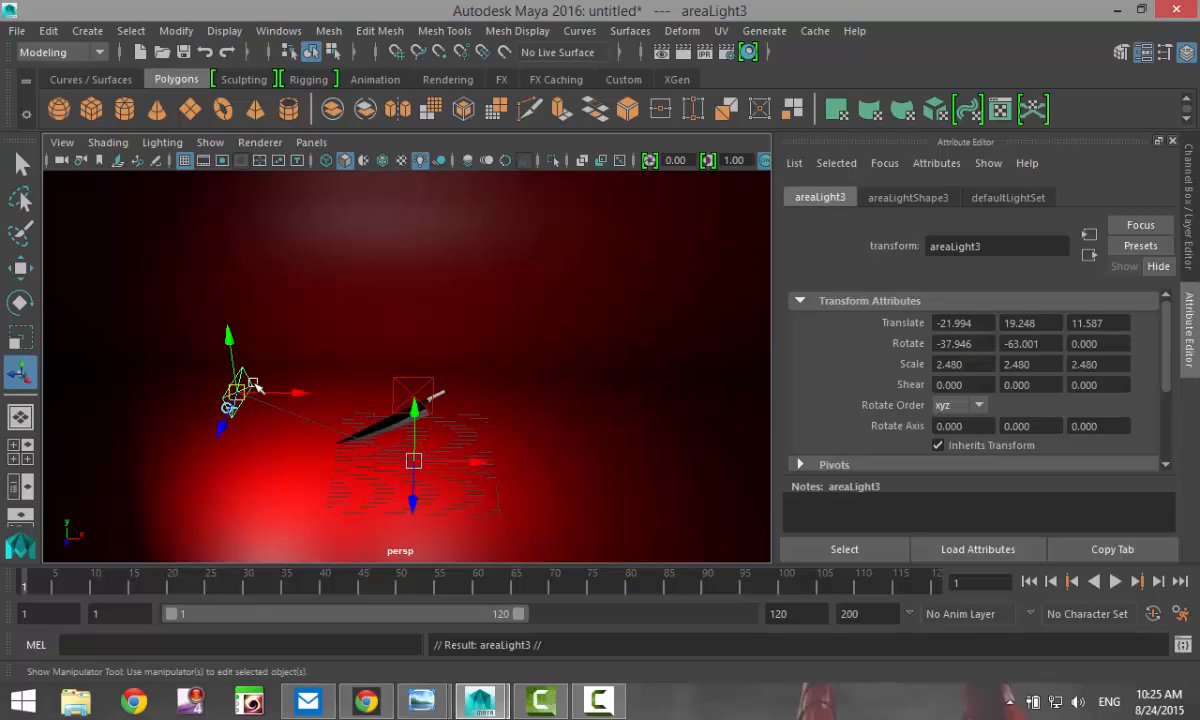
drag(285, 402, 686, 405)
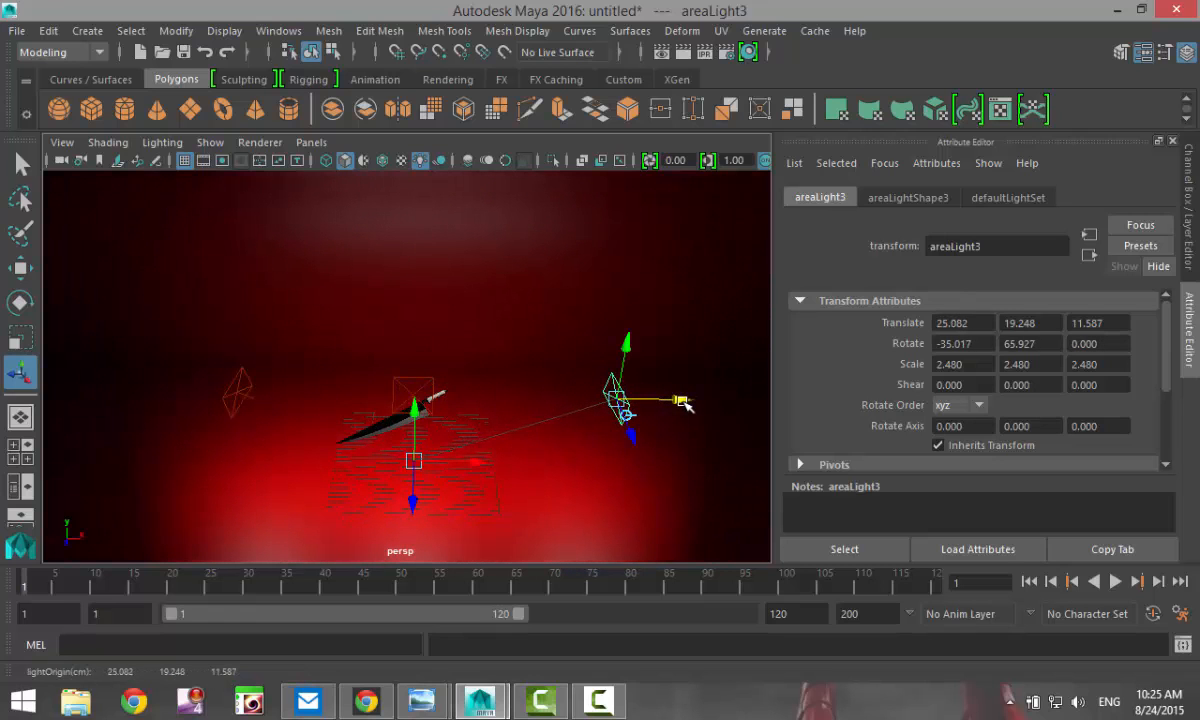
Duplicate the front area light and move the copy behind the sword to about Z -15.9, still aimed at the grid center
alt+drag(533, 460, 560, 498)
click(500, 448)
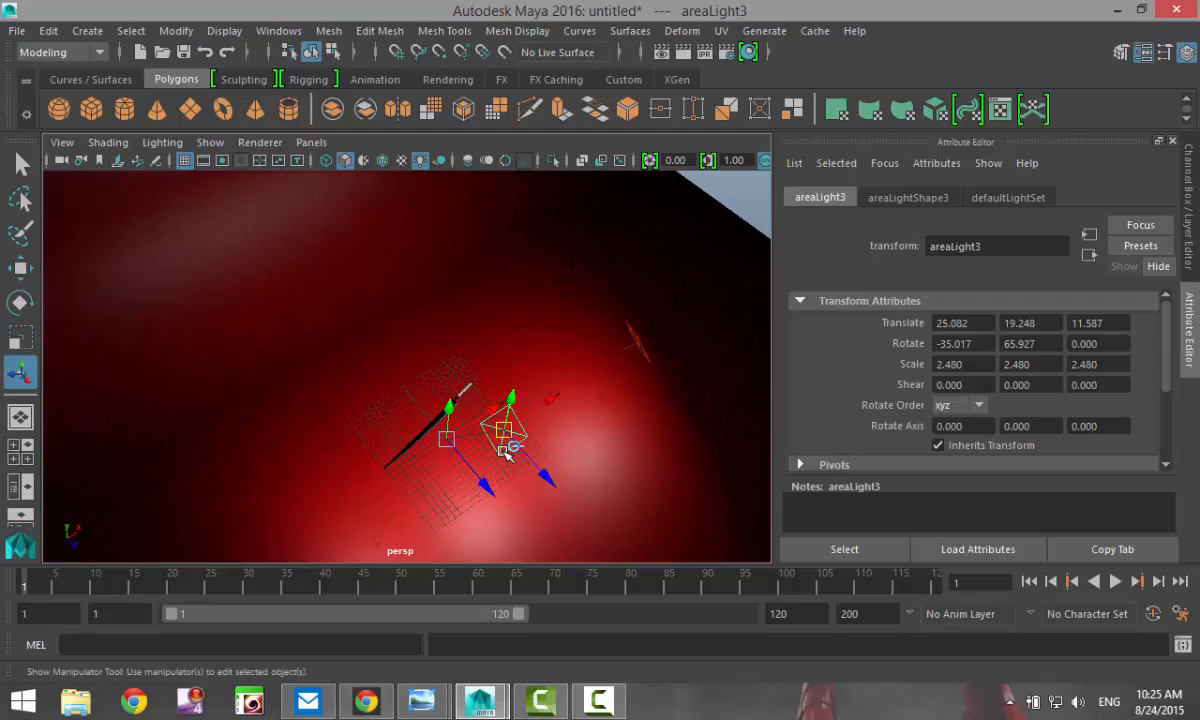
key(ctrl+d)
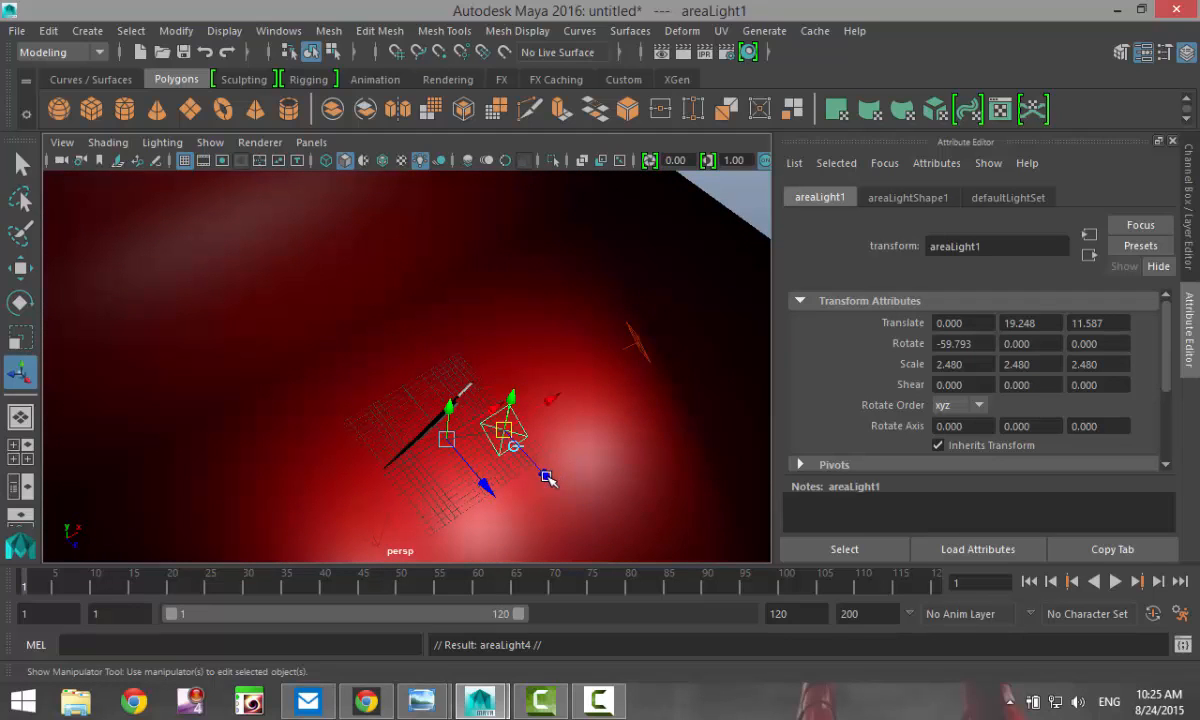
drag(546, 479, 414, 341)
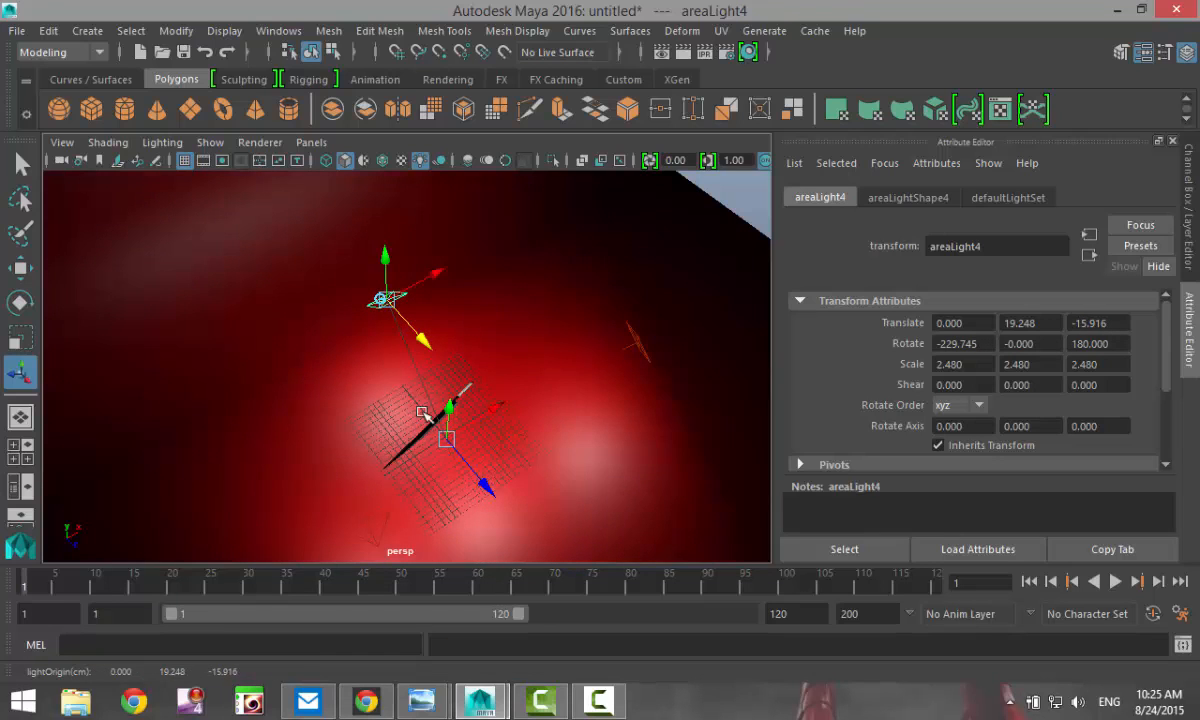
Show the resolution gate in the perspective view and frame the whole sword diagonally inside it
scroll(436, 468, up, 6)
alt+drag(430, 513, 437, 396)
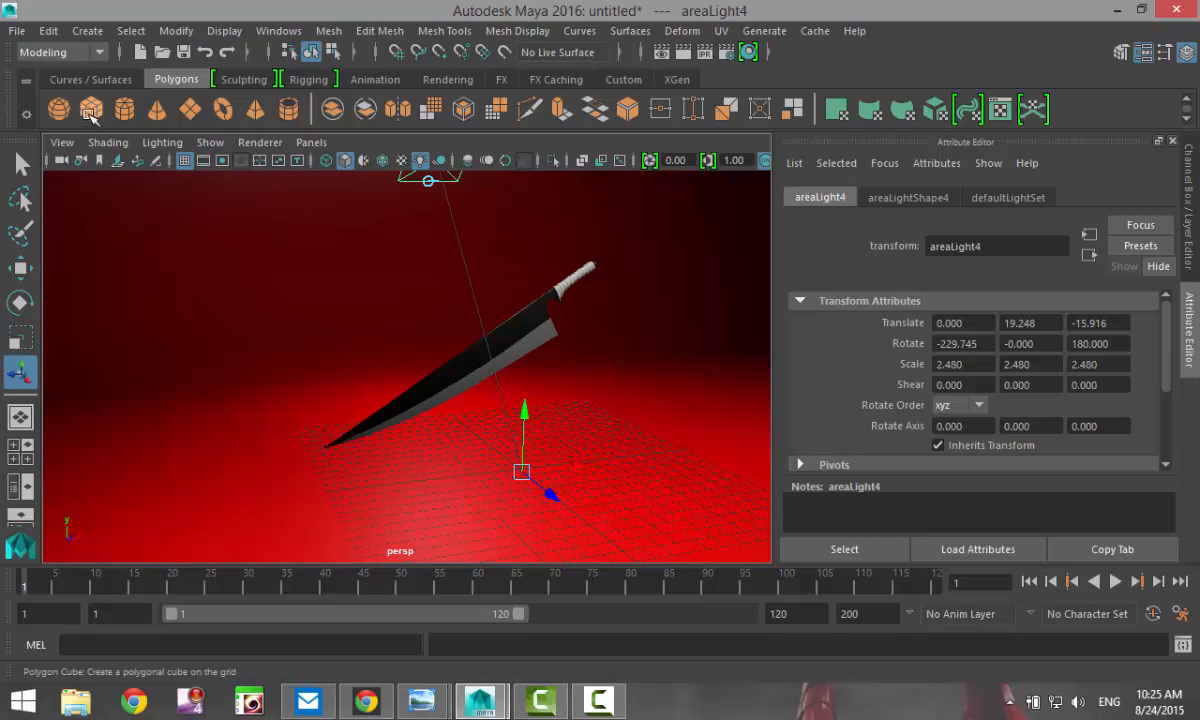
click(223, 161)
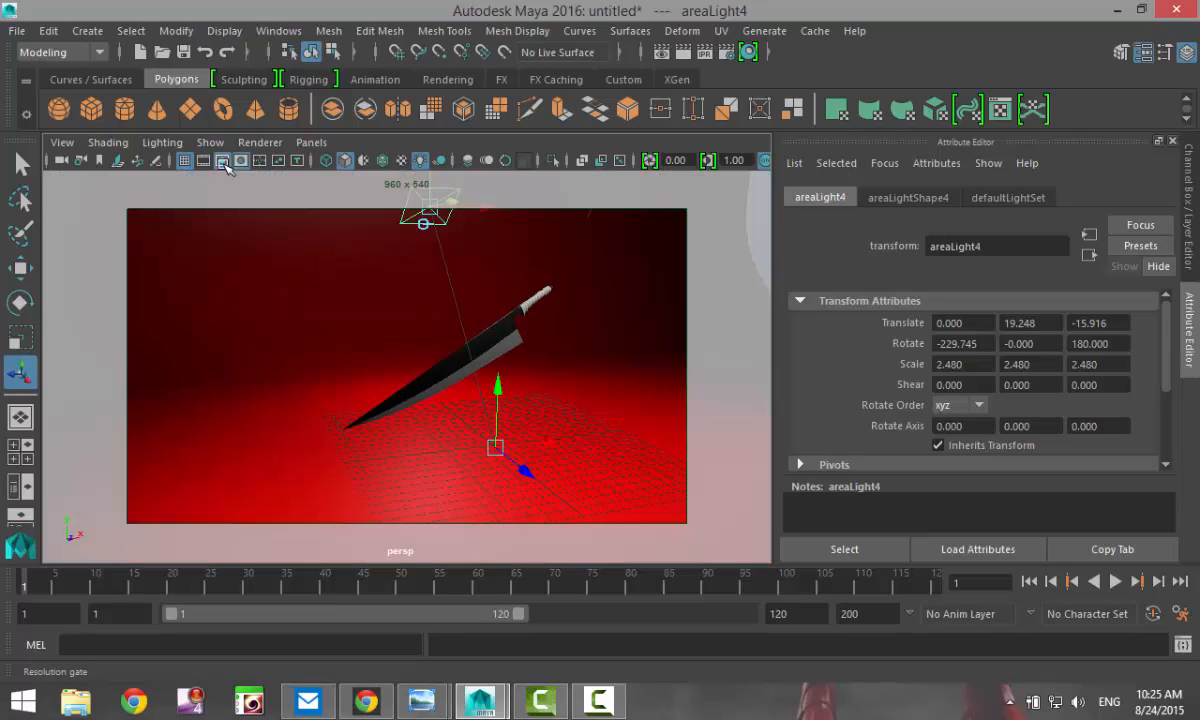
scroll(507, 473, up, 2)
alt+drag(503, 472, 429, 509)
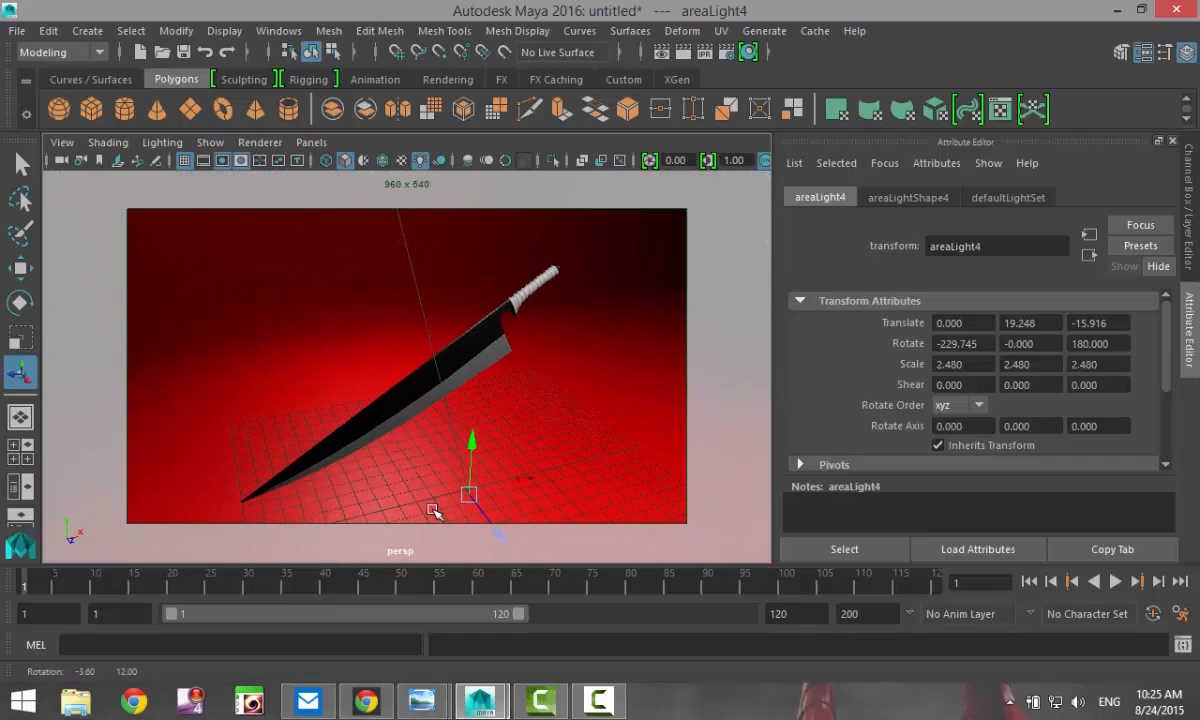
alt+middle_drag(430, 510, 429, 501)
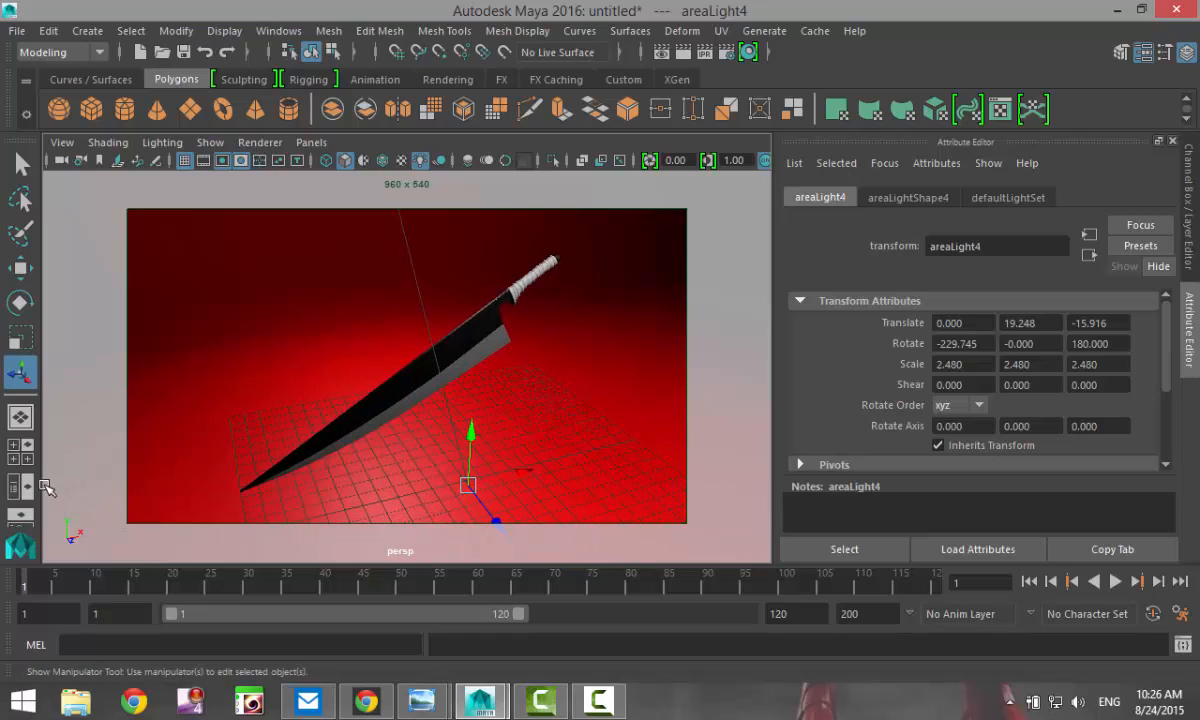
Switch to a full-size side view that frames the sword above the ground
click(28, 452)
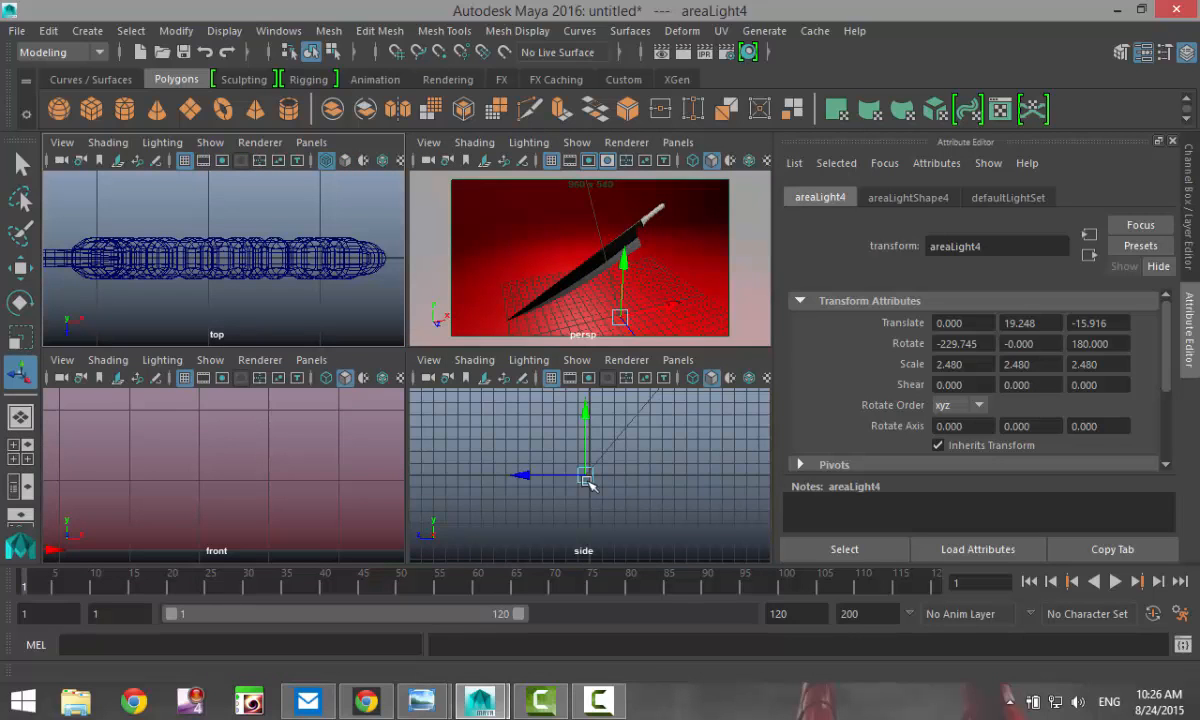
scroll(625, 484, down, 2)
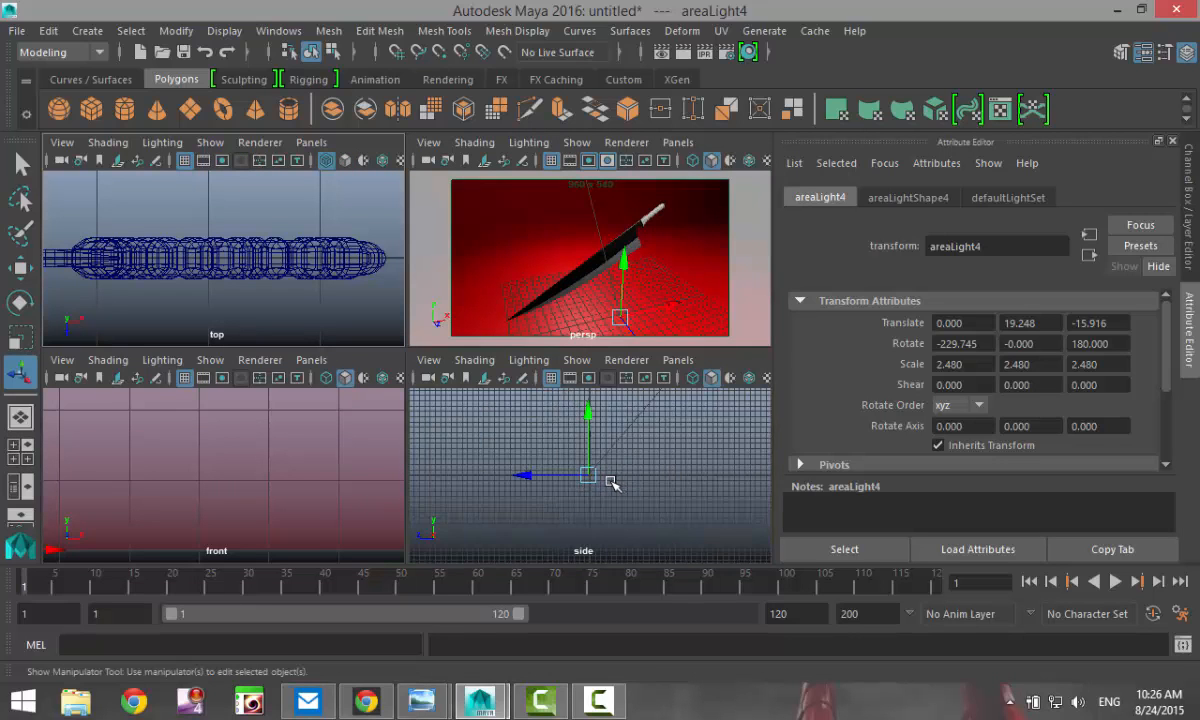
scroll(613, 484, up, 2)
key(space)
scroll(545, 503, up, 3)
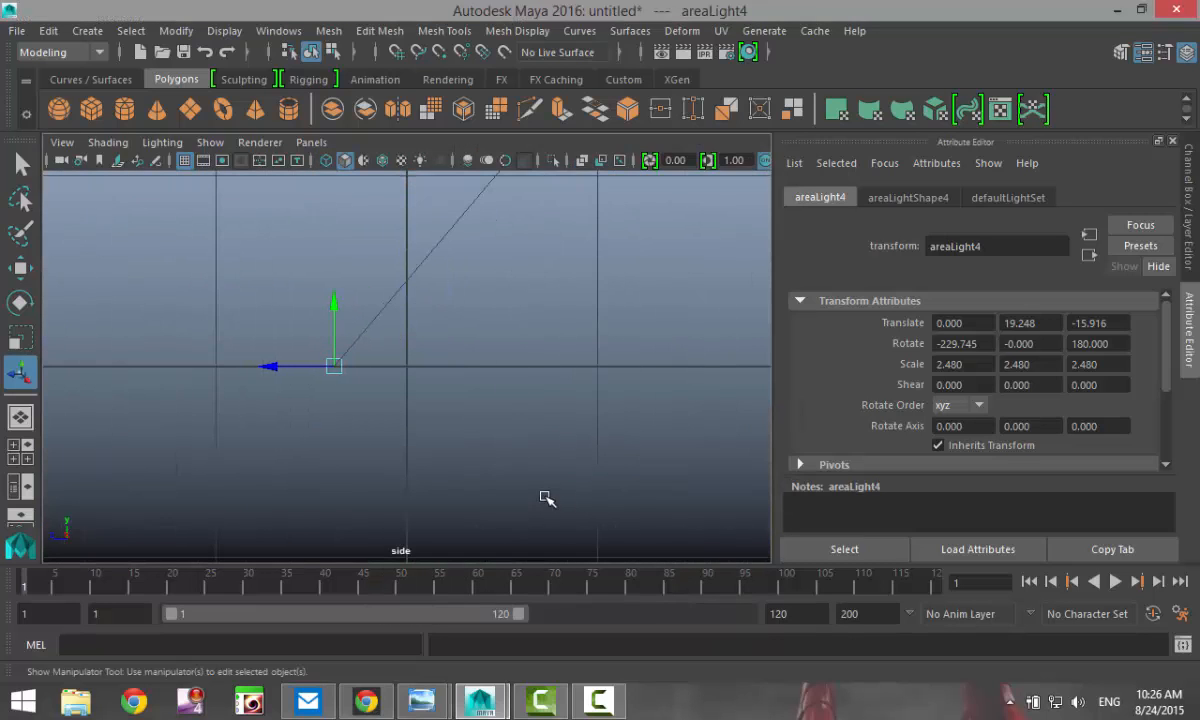
scroll(520, 415, down, 2)
alt+middle_drag(520, 395, 547, 538)
scroll(515, 490, down, 3)
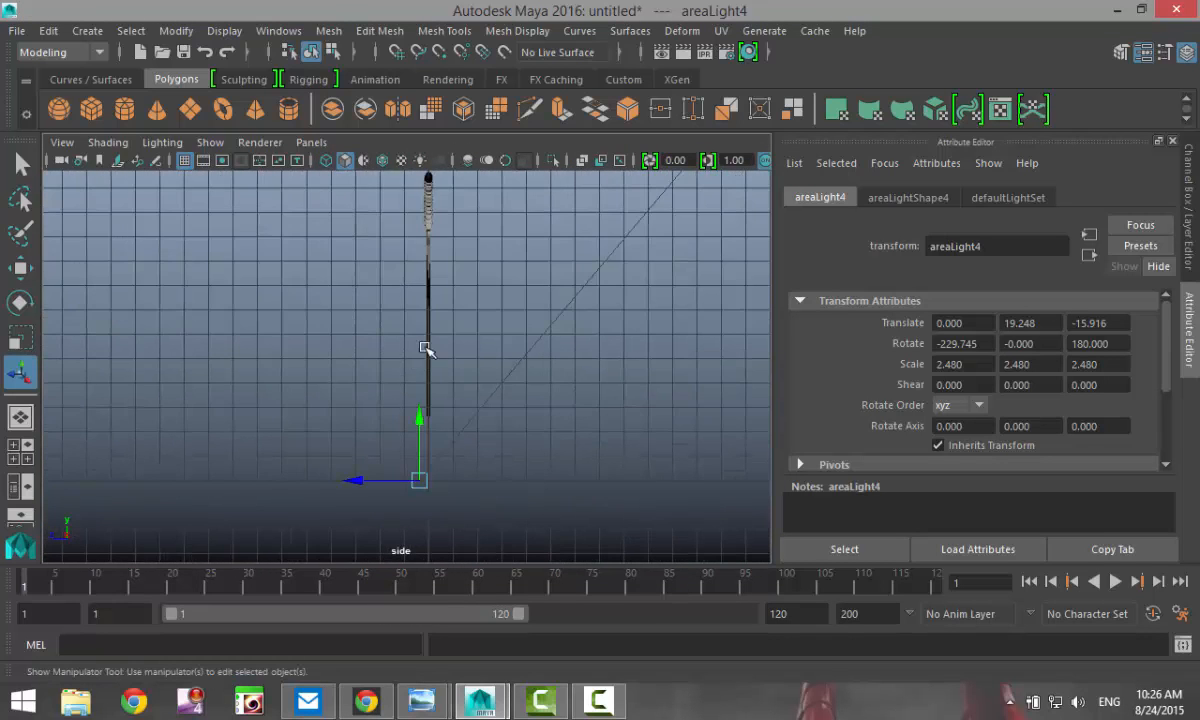
Select the sword's group1 through the Outliner and minimize the Outliner window
drag(531, 433, 561, 521)
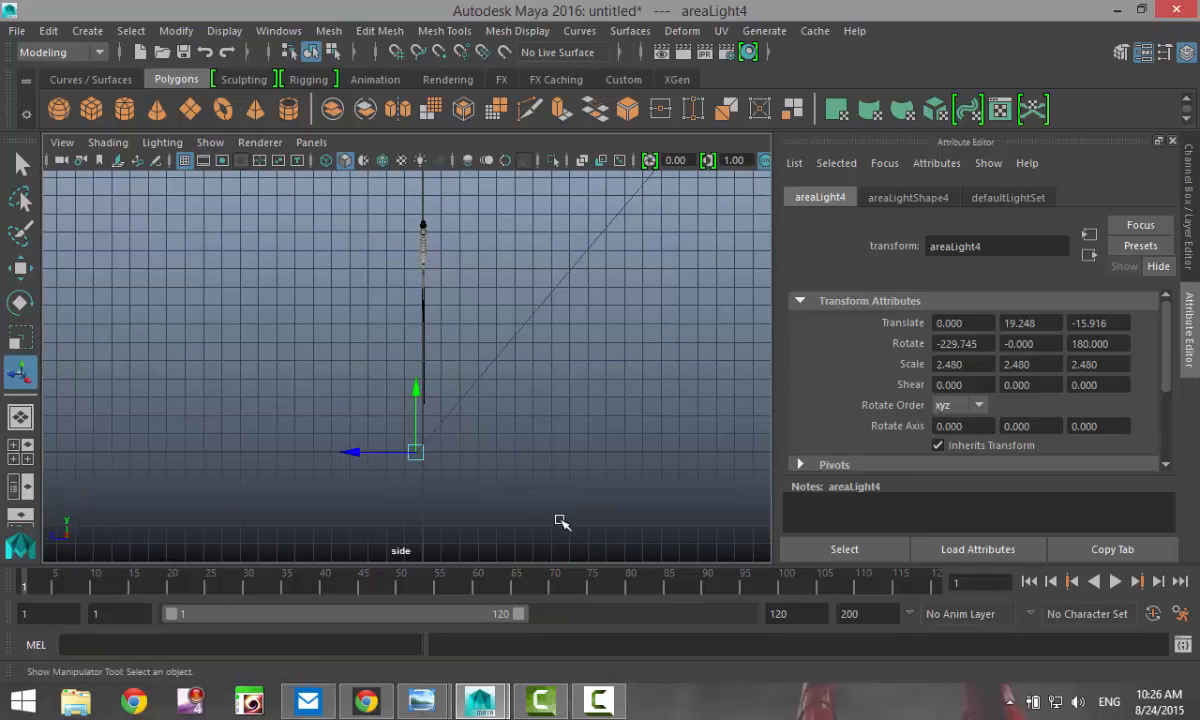
scroll(556, 517, up, 1)
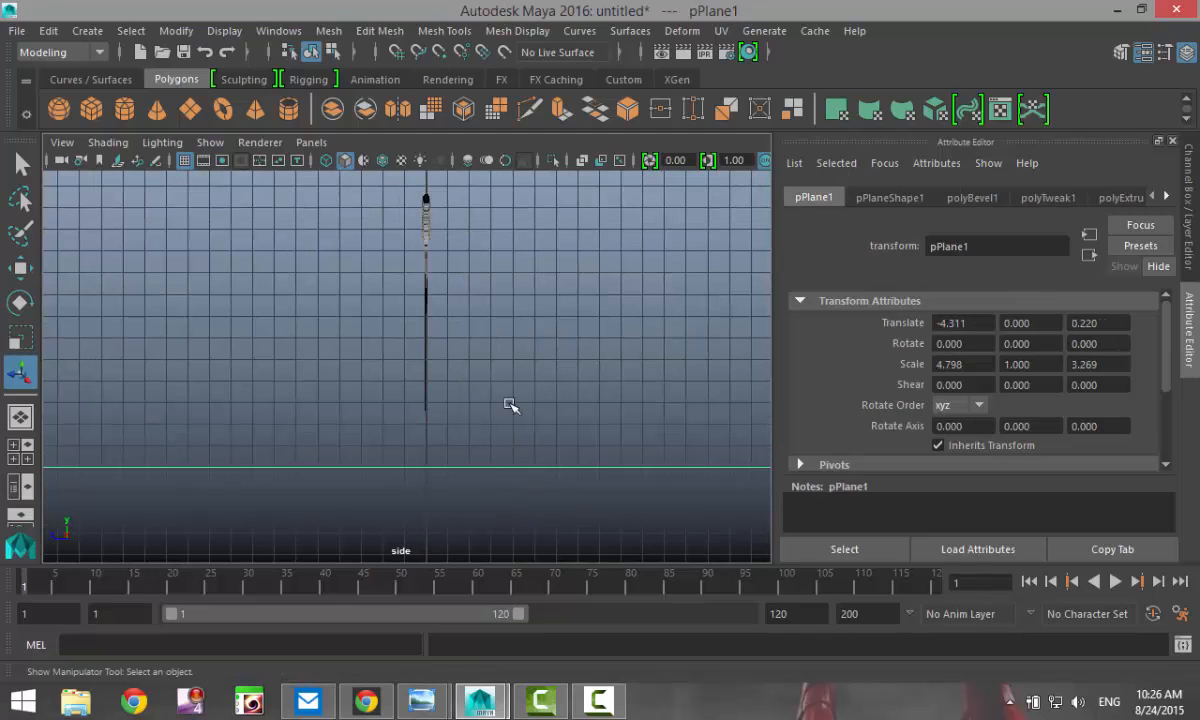
click(270, 31)
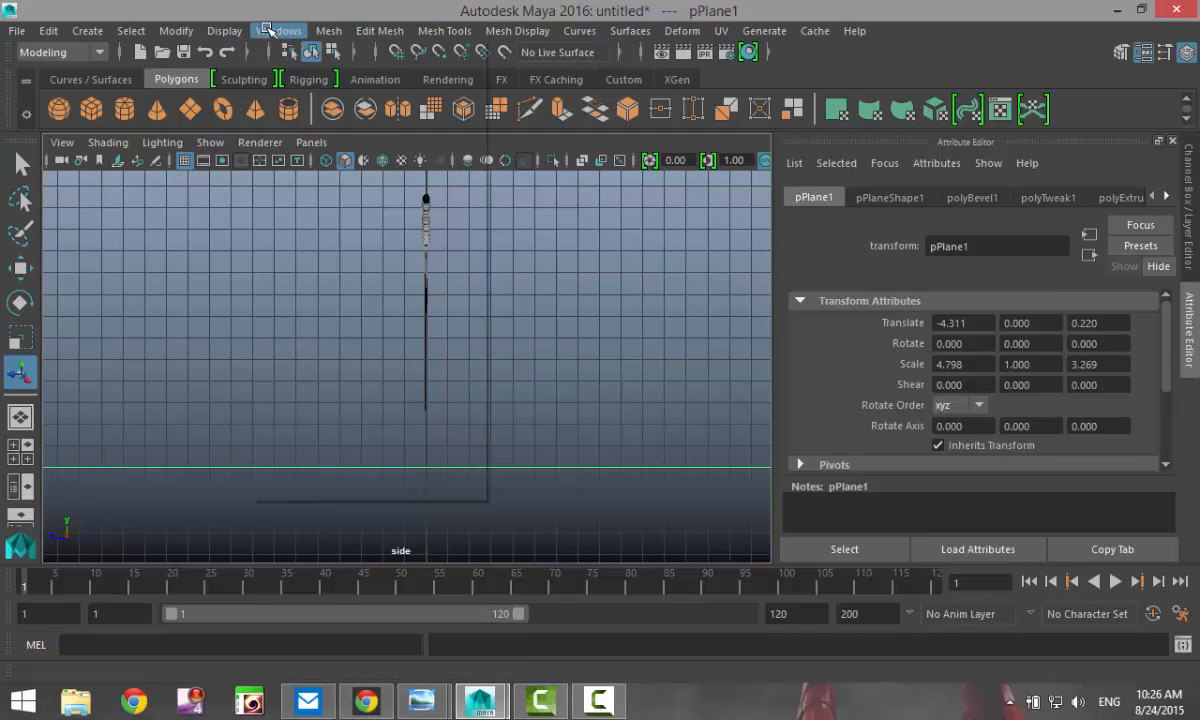
click(300, 192)
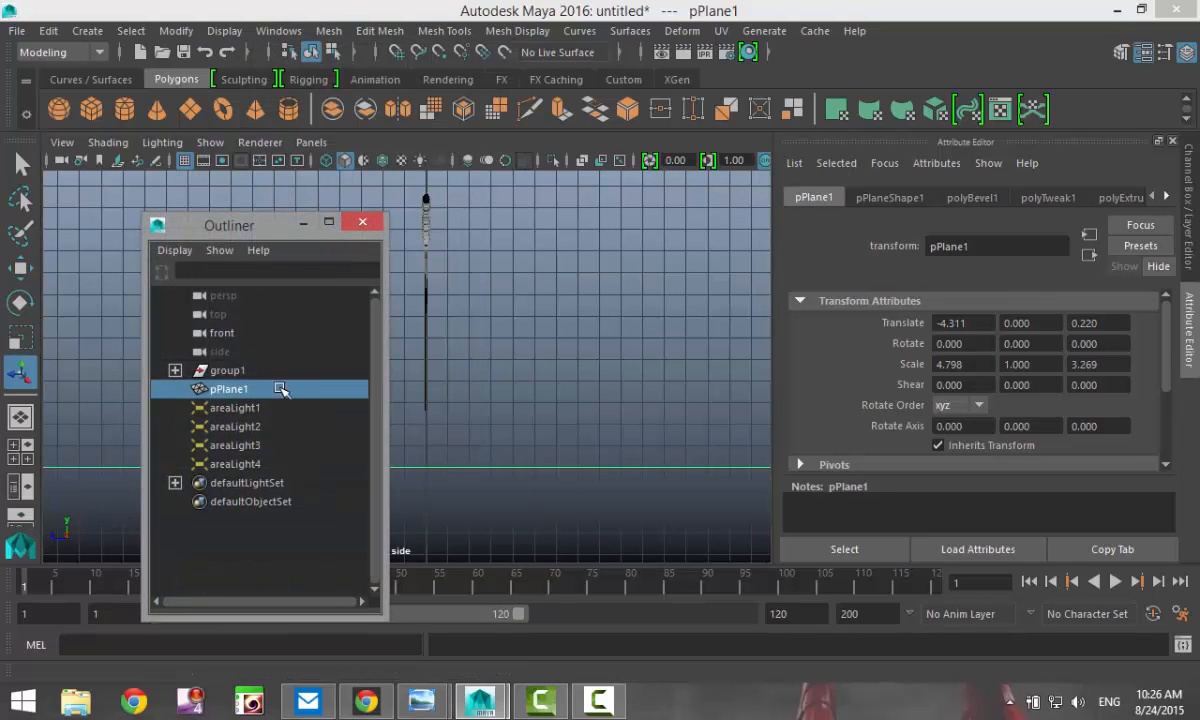
click(225, 370)
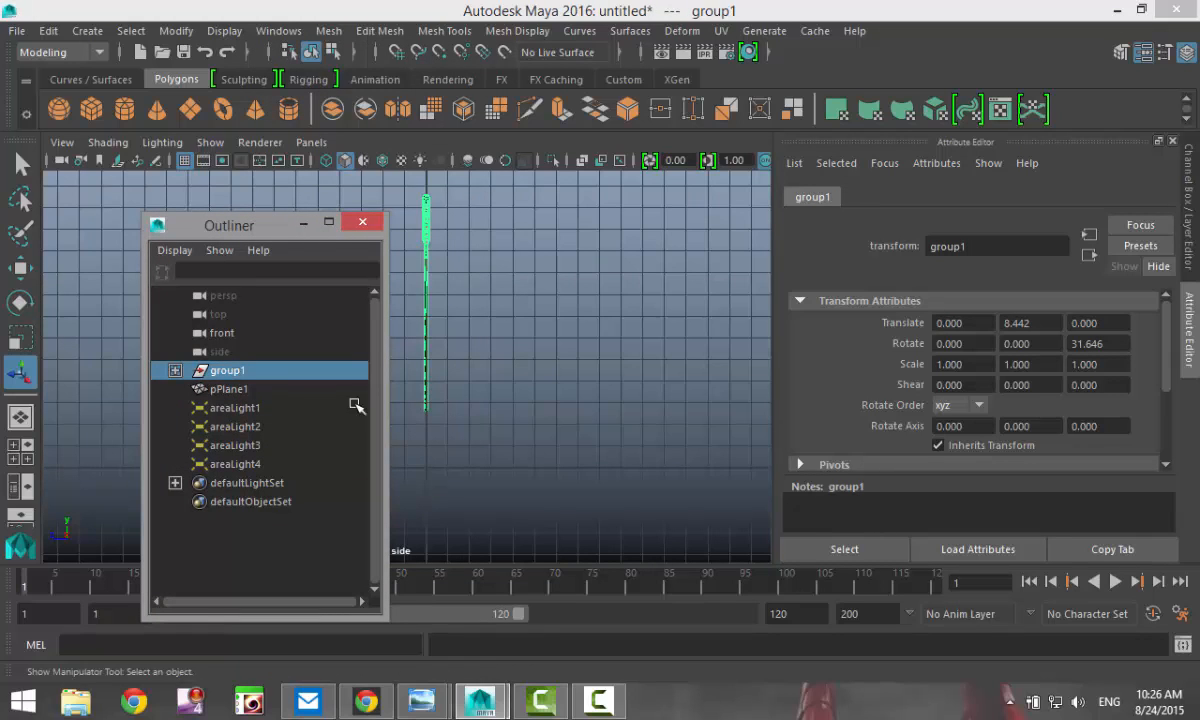
click(304, 222)
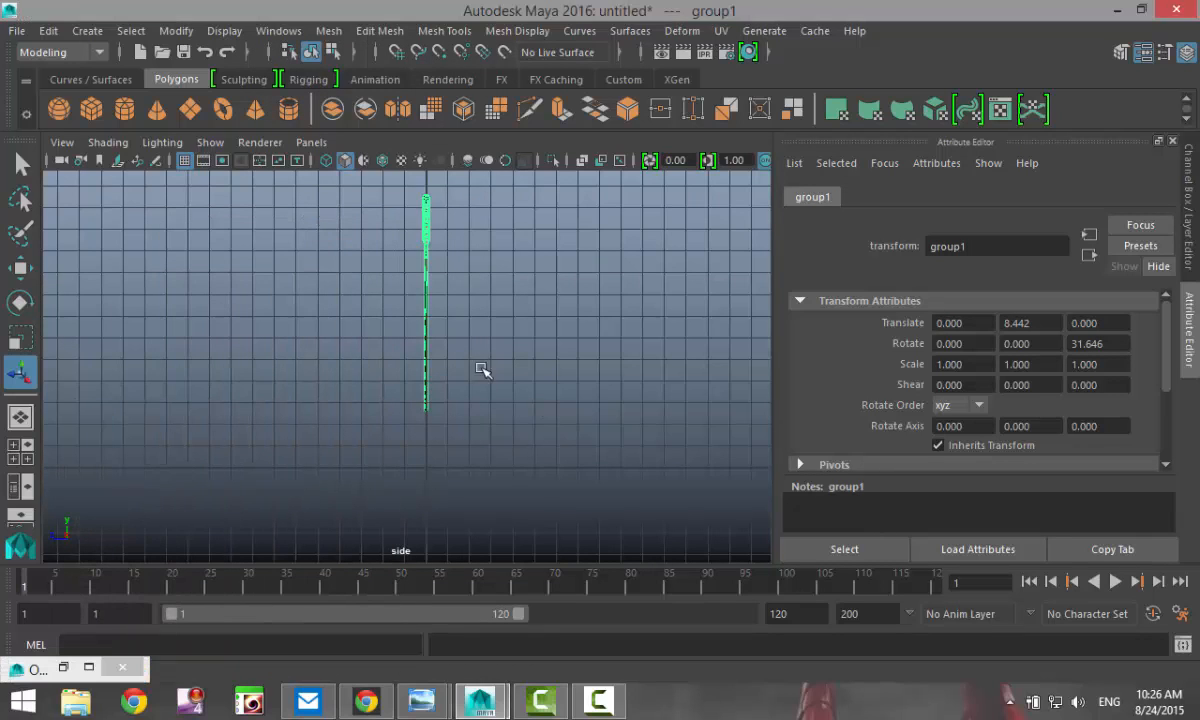
Lower the sword group to about Y 5.889 and frame the whole sword within the resolution gate of the perspective view
key(w)
drag(427, 197, 430, 249)
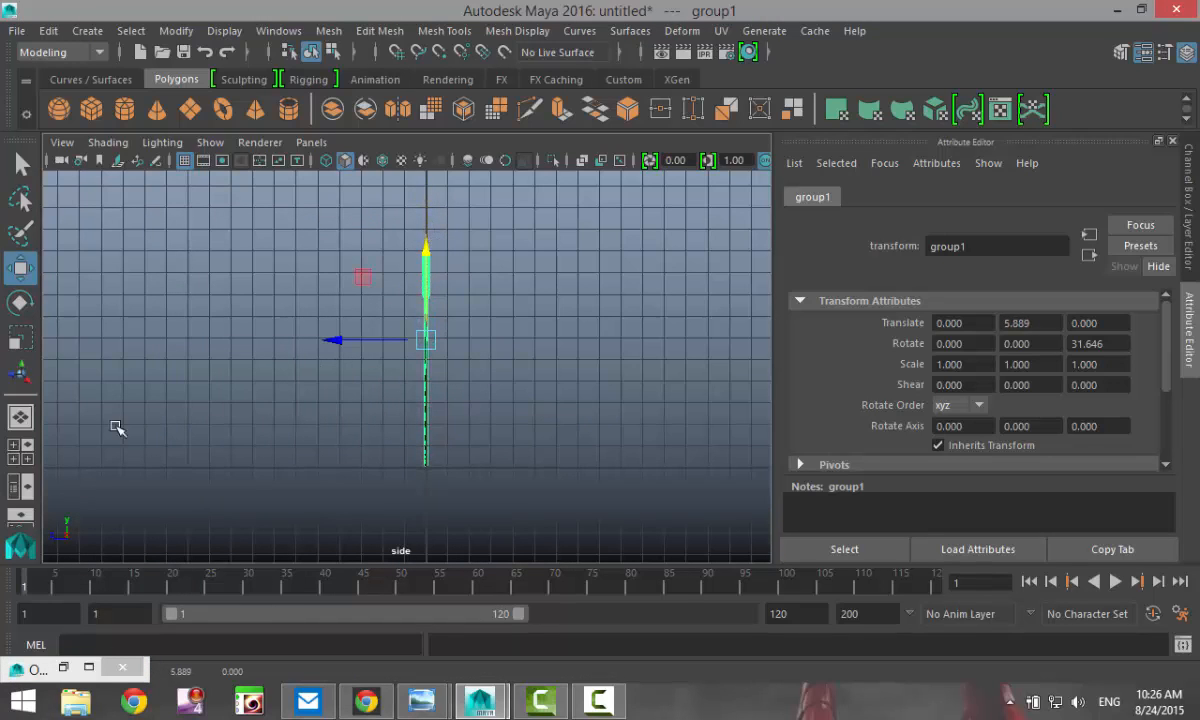
click(20, 420)
key(space)
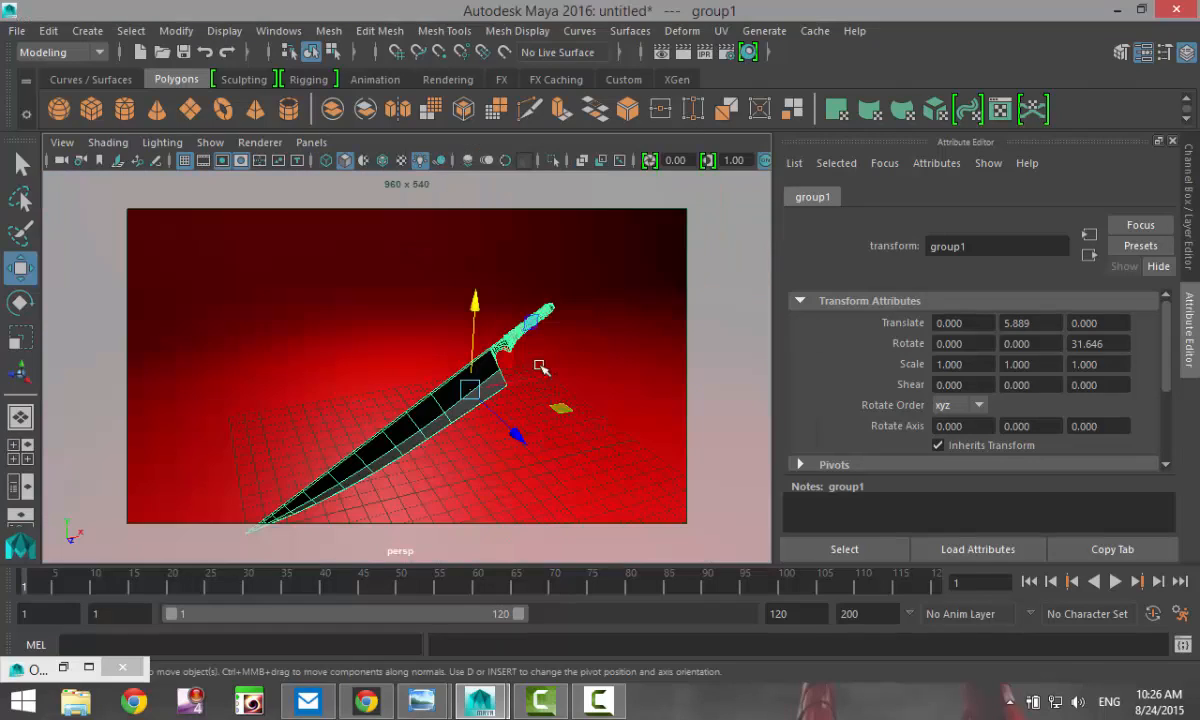
mouse_move(441, 477)
alt+middle_down()
mouse_move(471, 442)
mouse_move(417, 453)
mouse_move(424, 486)
alt+middle_up()
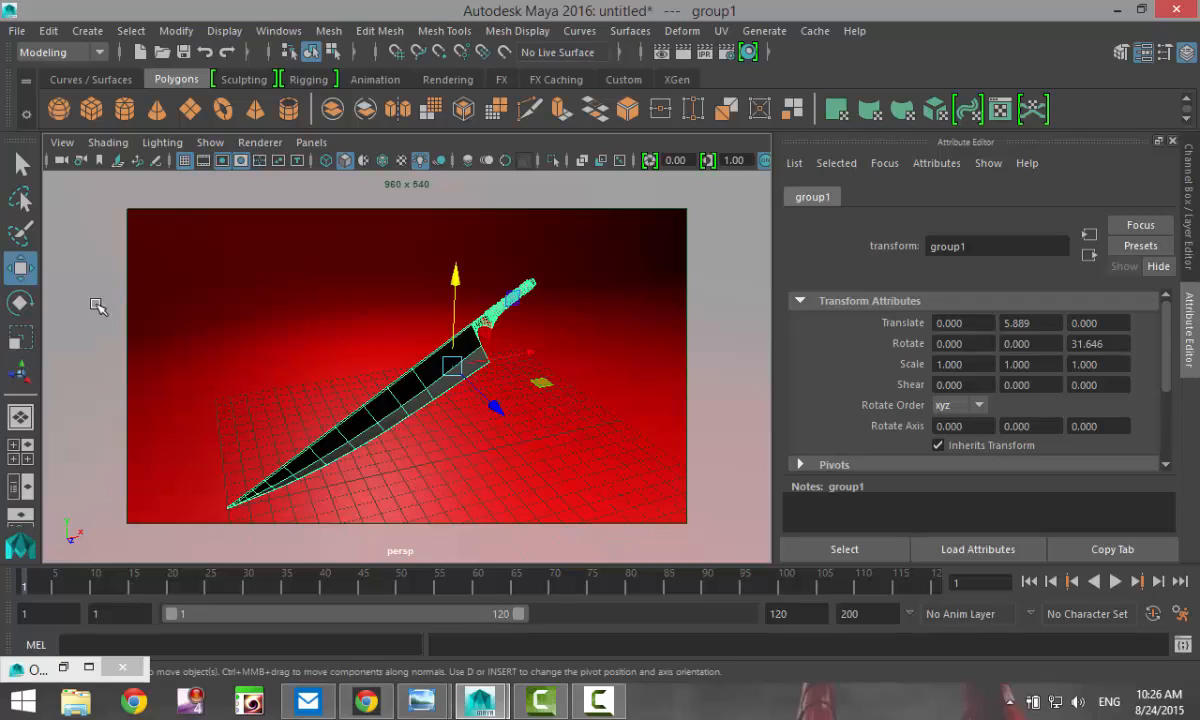
Save the current perspective camera framing as a bookmark
click(61, 143)
mouse_move(278, 400)
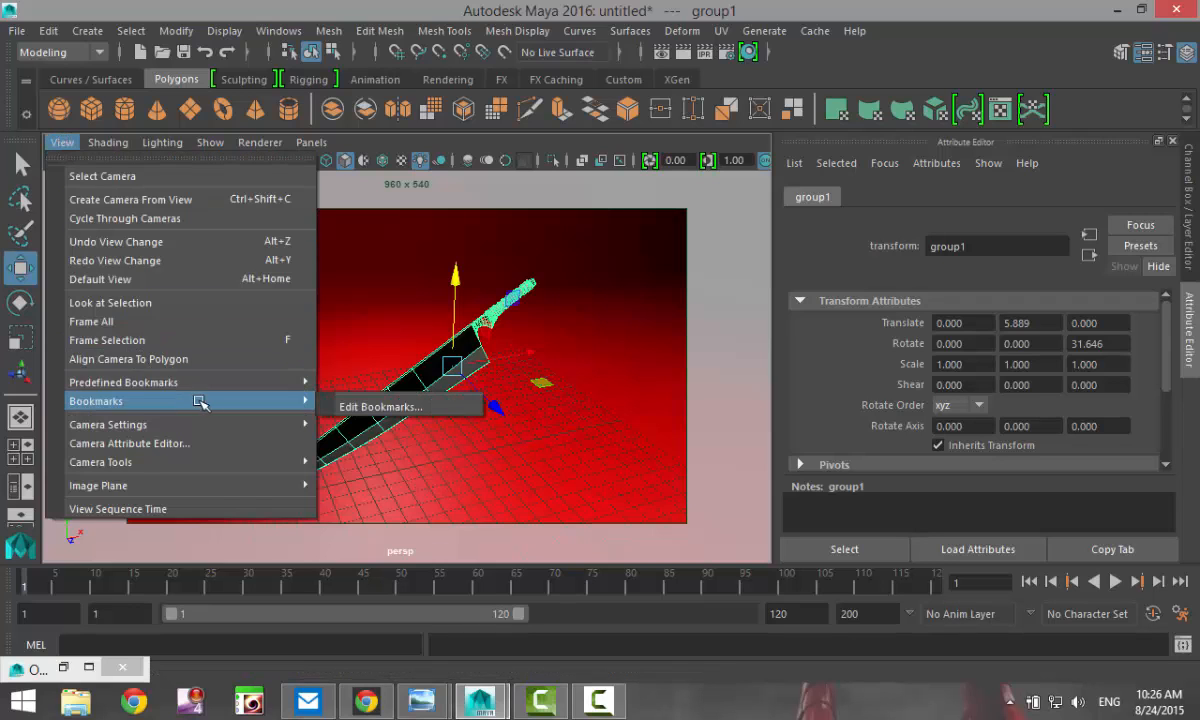
click(345, 402)
click(657, 466)
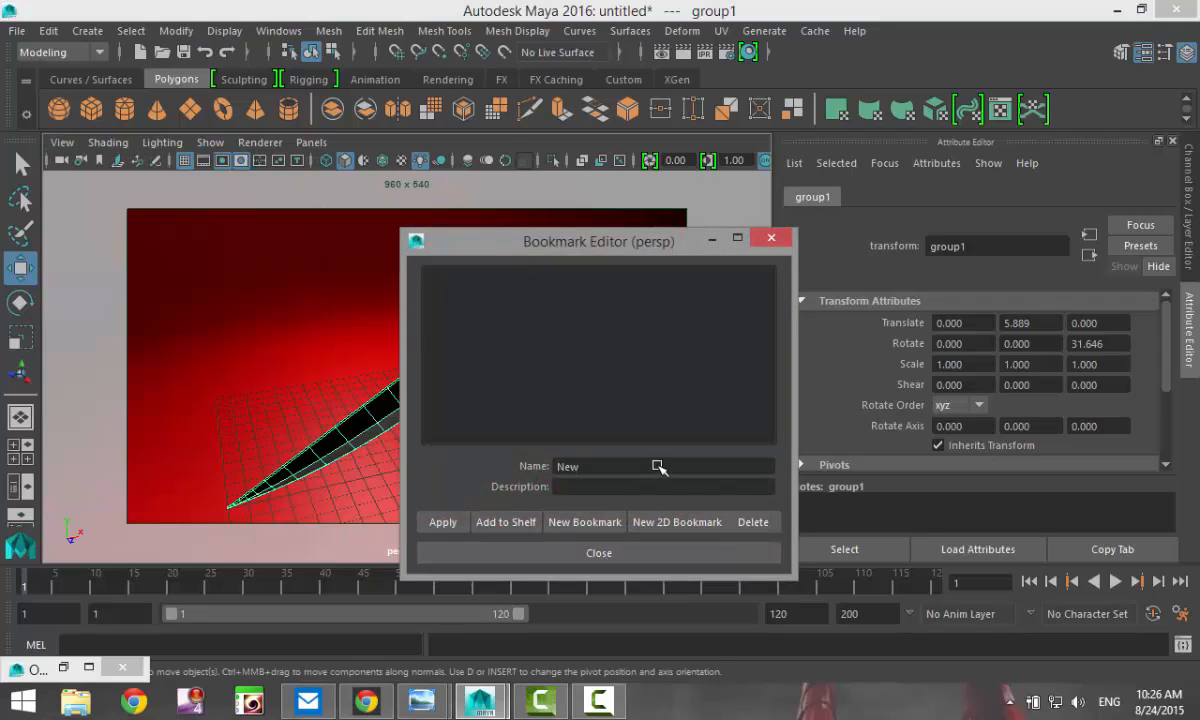
click(586, 554)
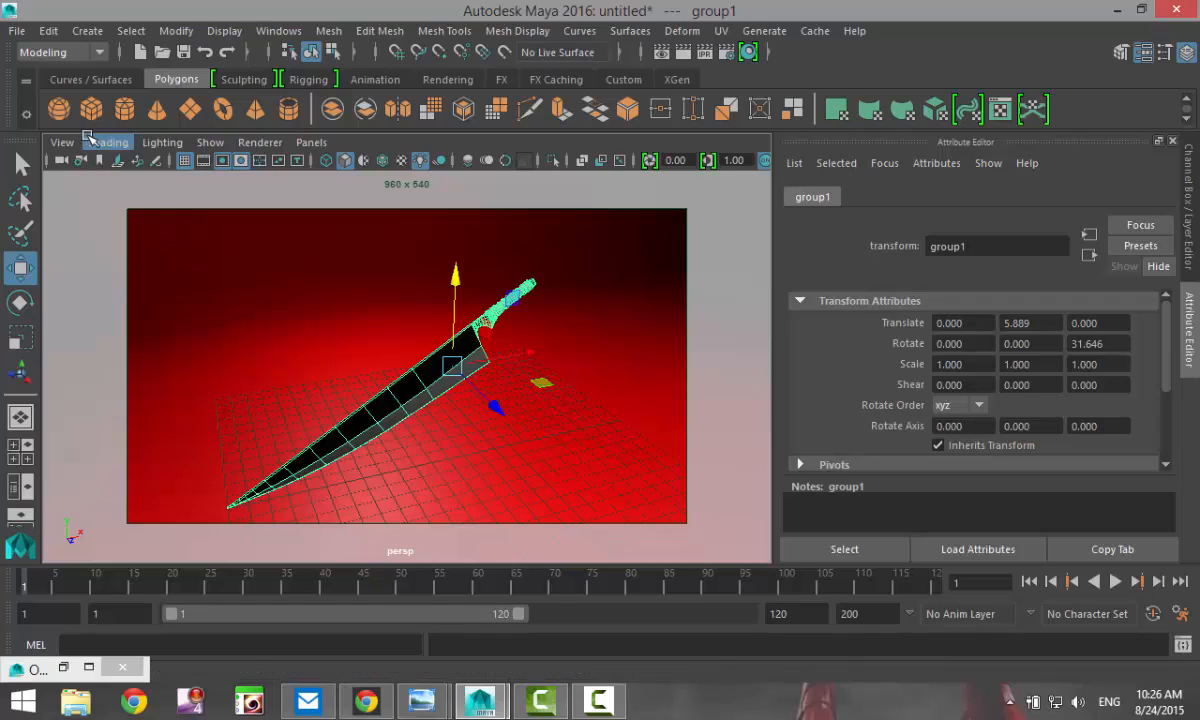
Create a polygon plane strip about 0.92 wide and 20.47 long beside the sword and raise it to about Y 6.0
click(193, 115)
scroll(587, 407, down, 6)
drag(493, 396, 591, 493)
key(w)
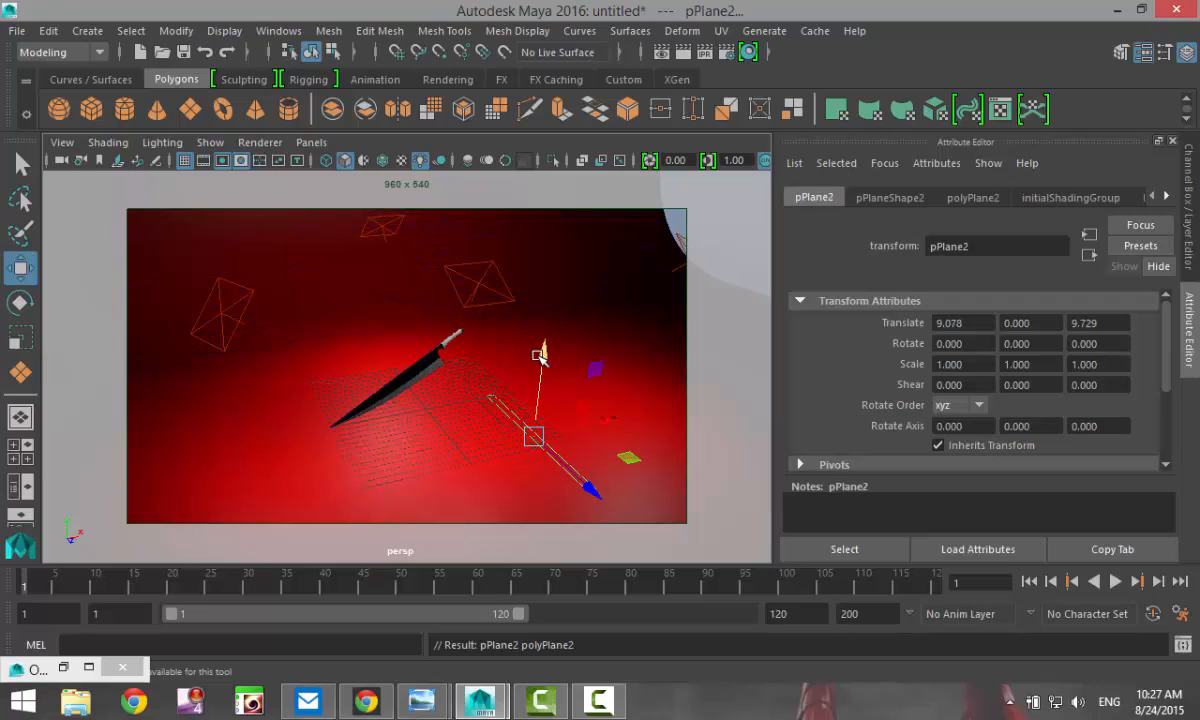
drag(540, 350, 549, 296)
scroll(528, 404, up, 4)
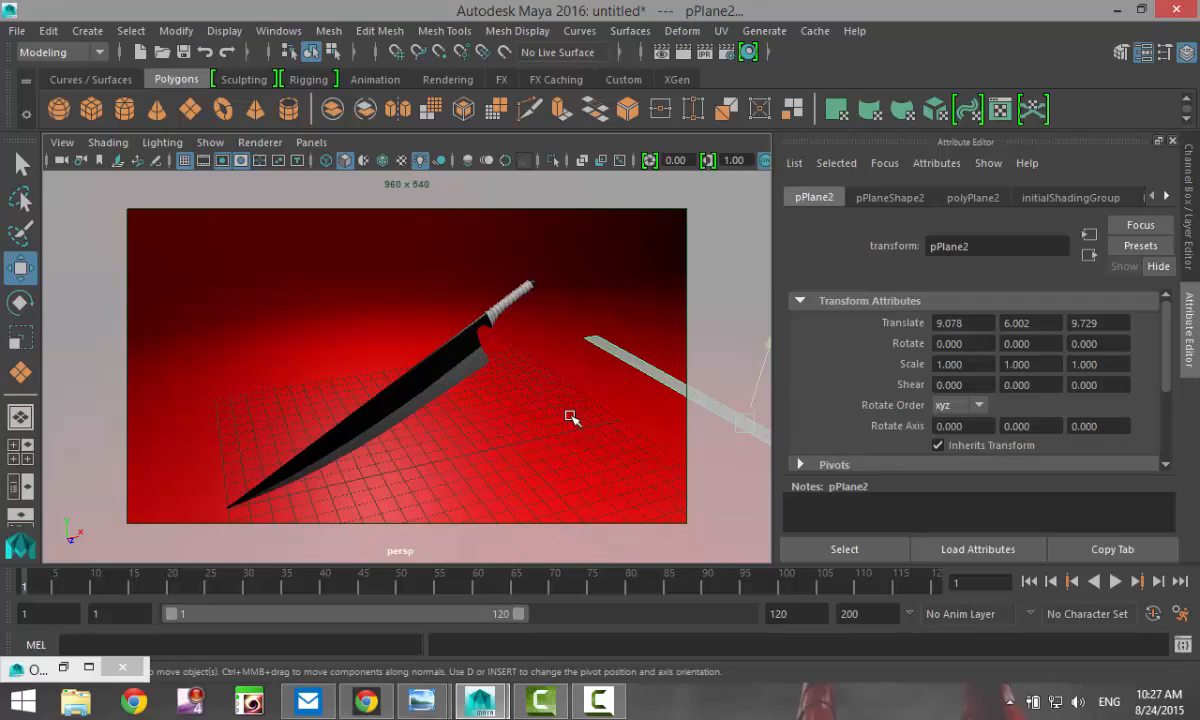
Scale the strip to about 0.588 in X and 0.75 in Z, and subdivide it 3 by 30
alt+drag(610, 455, 451, 416)
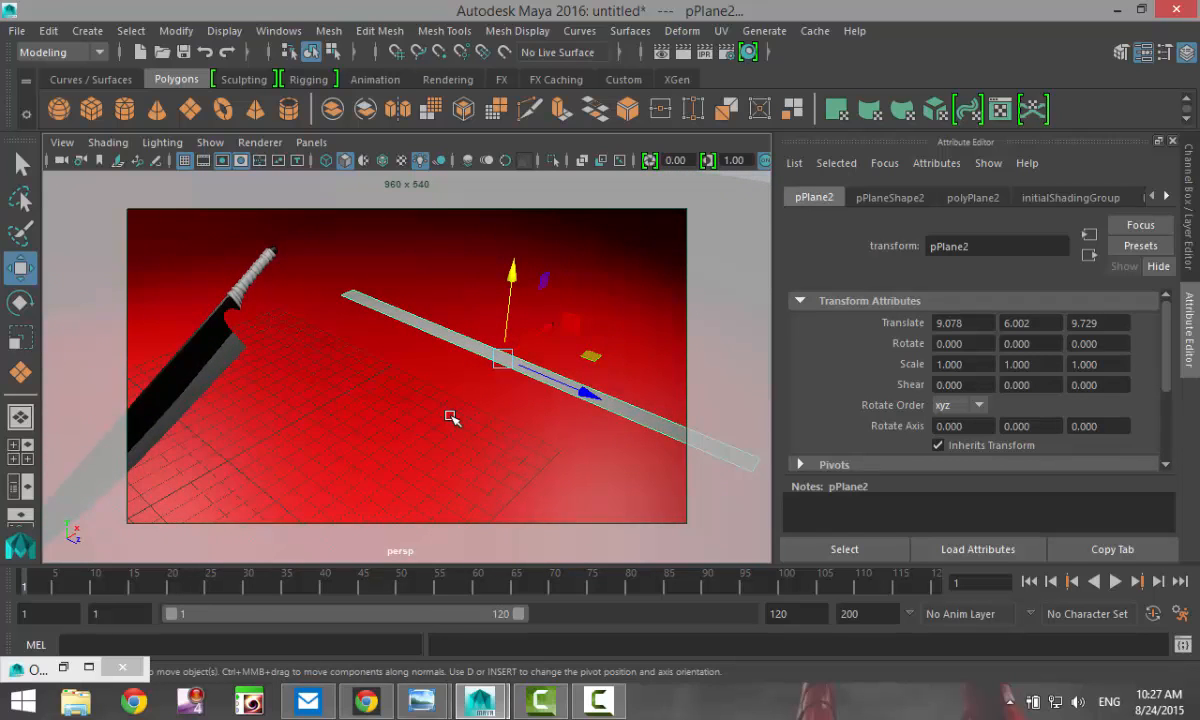
scroll(451, 418, down, 4)
scroll(451, 418, up, 3)
key(r)
drag(549, 327, 531, 342)
mouse_move(580, 392)
mouse_down()
mouse_move(560, 389)
mouse_move(583, 397)
mouse_up()
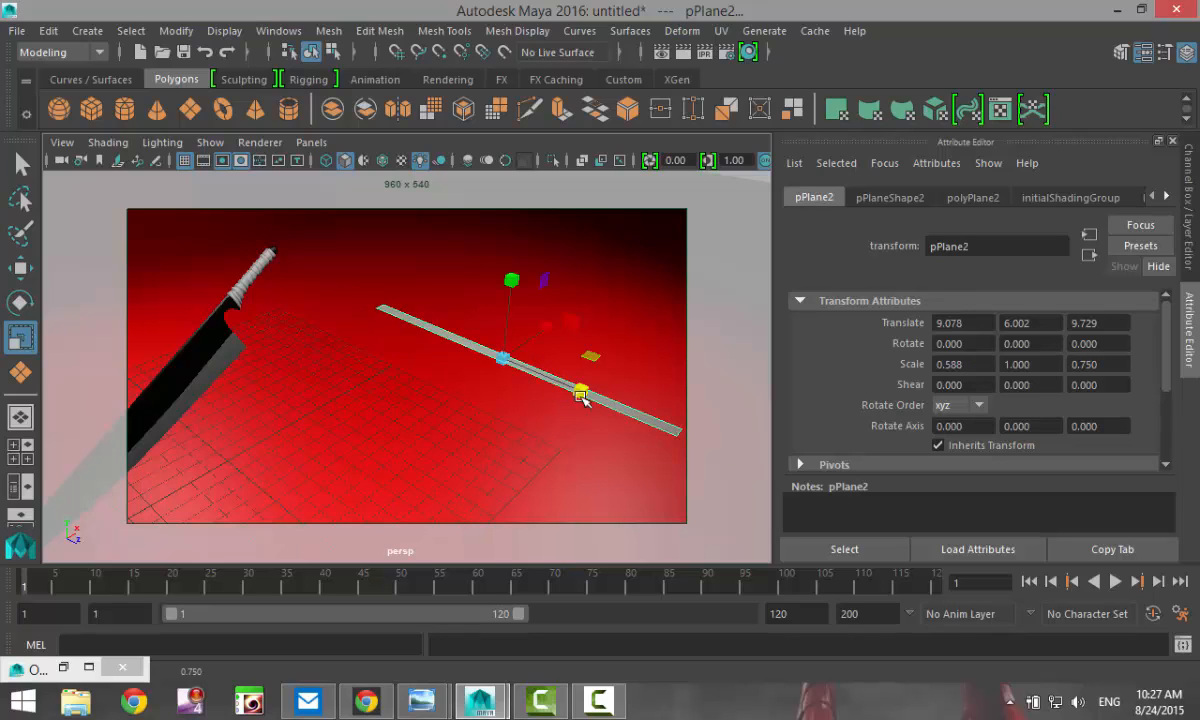
click(973, 198)
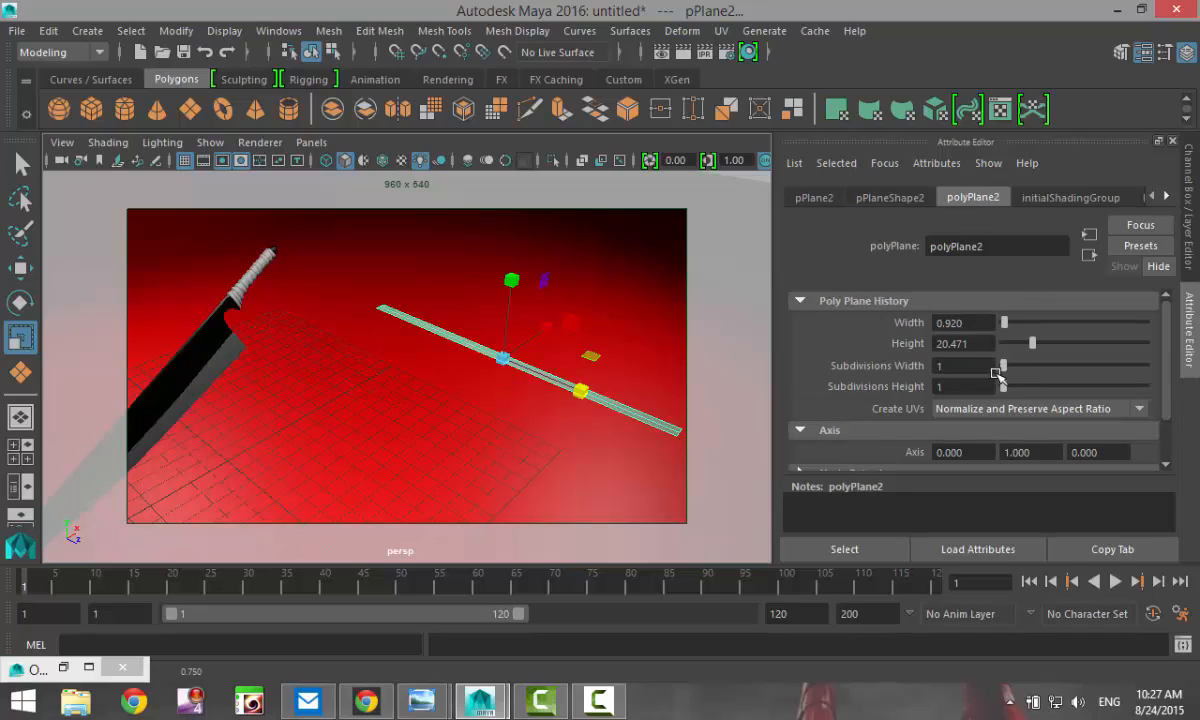
drag(1003, 368, 1055, 387)
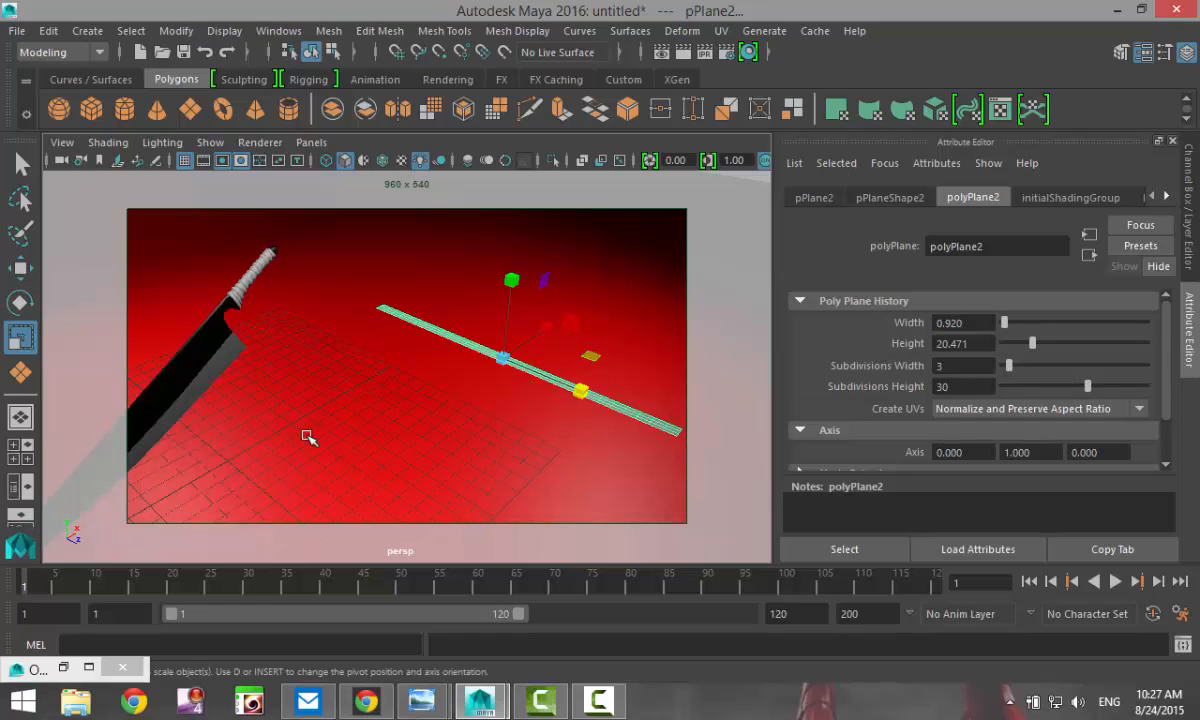
Move the strip to the end of the sword's handle, at about Y 10.33 and Z 7.55
alt+drag(357, 364, 408, 432)
key(w)
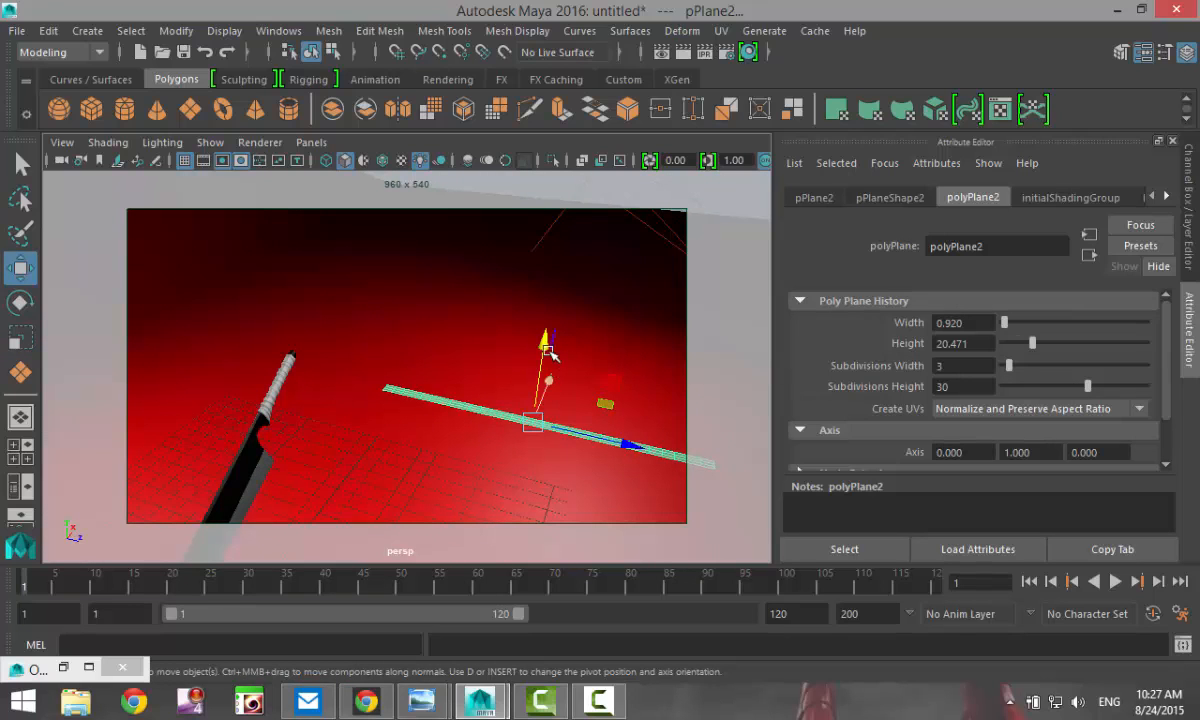
alt+drag(545, 428, 458, 421)
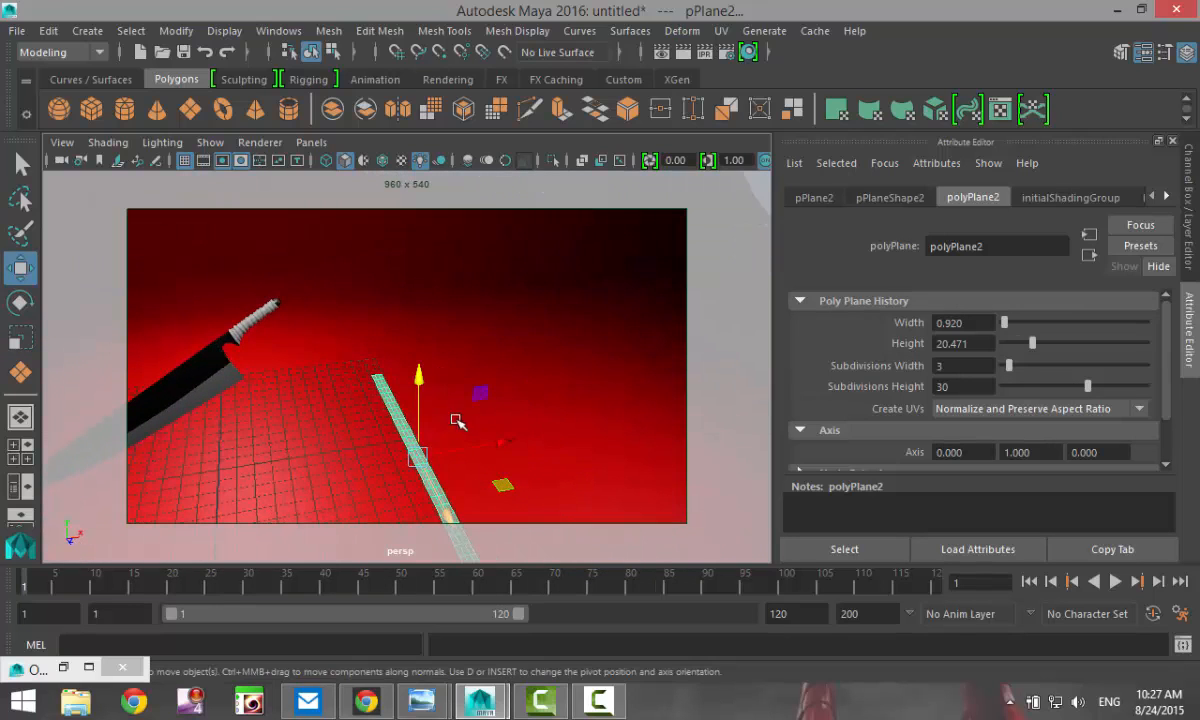
drag(402, 356, 419, 277)
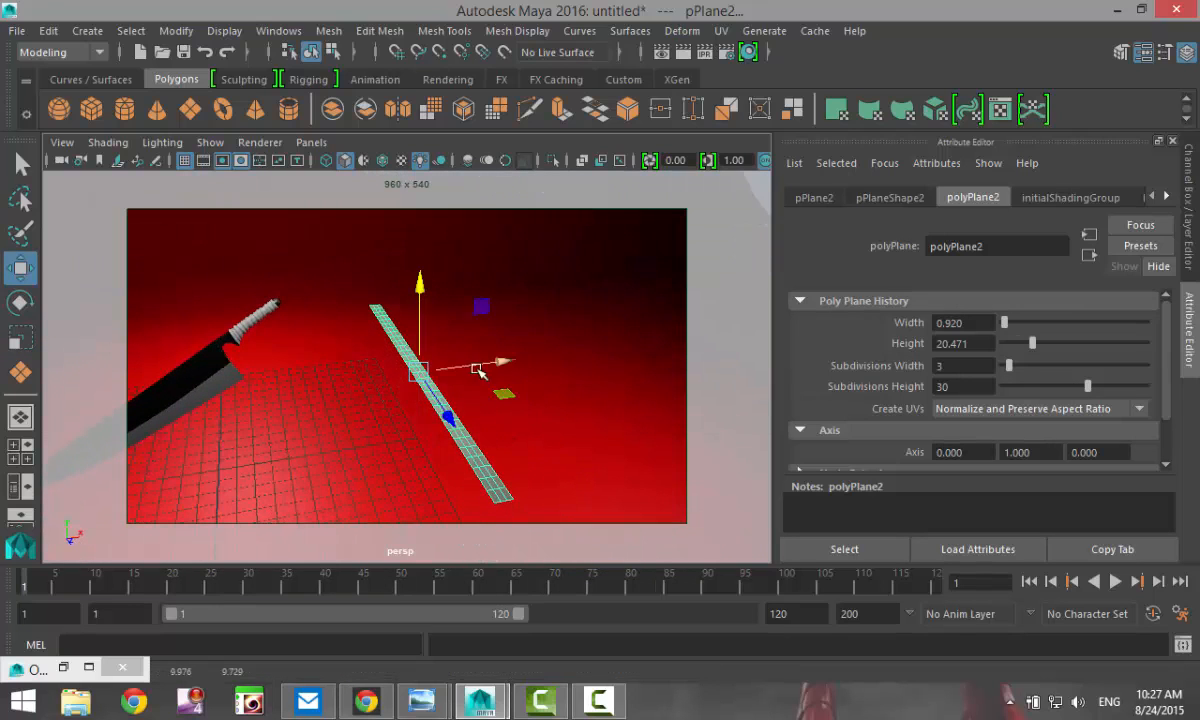
drag(502, 363, 373, 364)
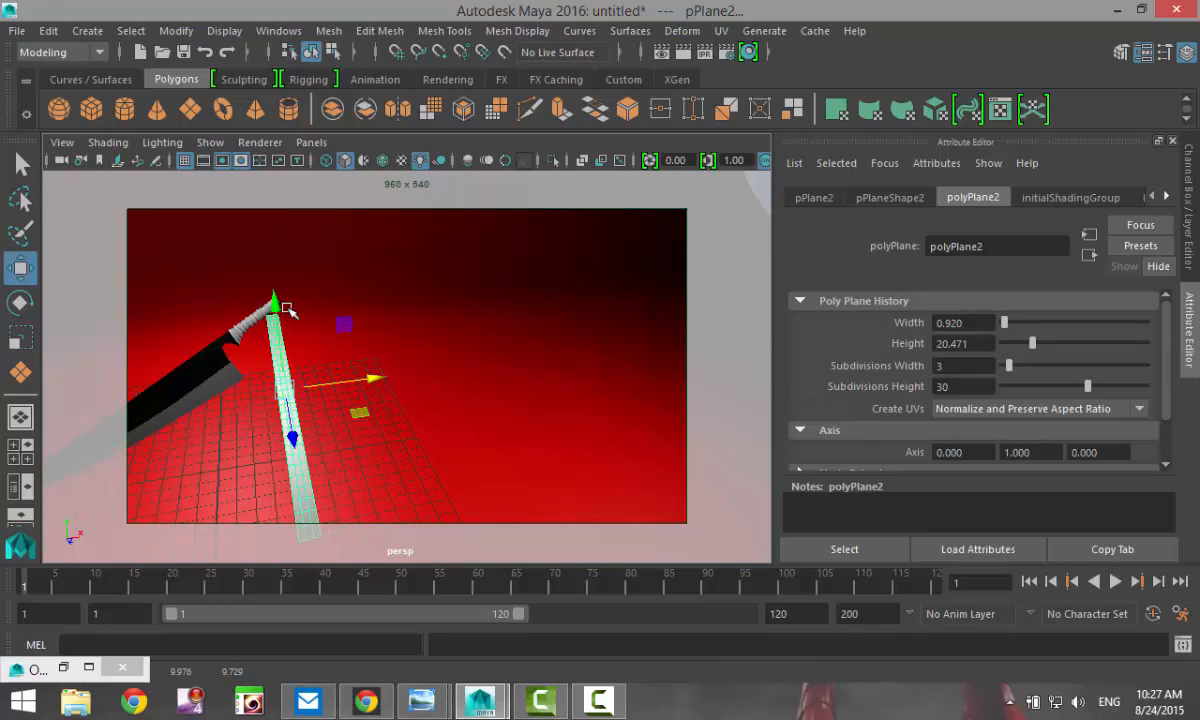
alt+drag(290, 425, 578, 397)
drag(675, 372, 625, 380)
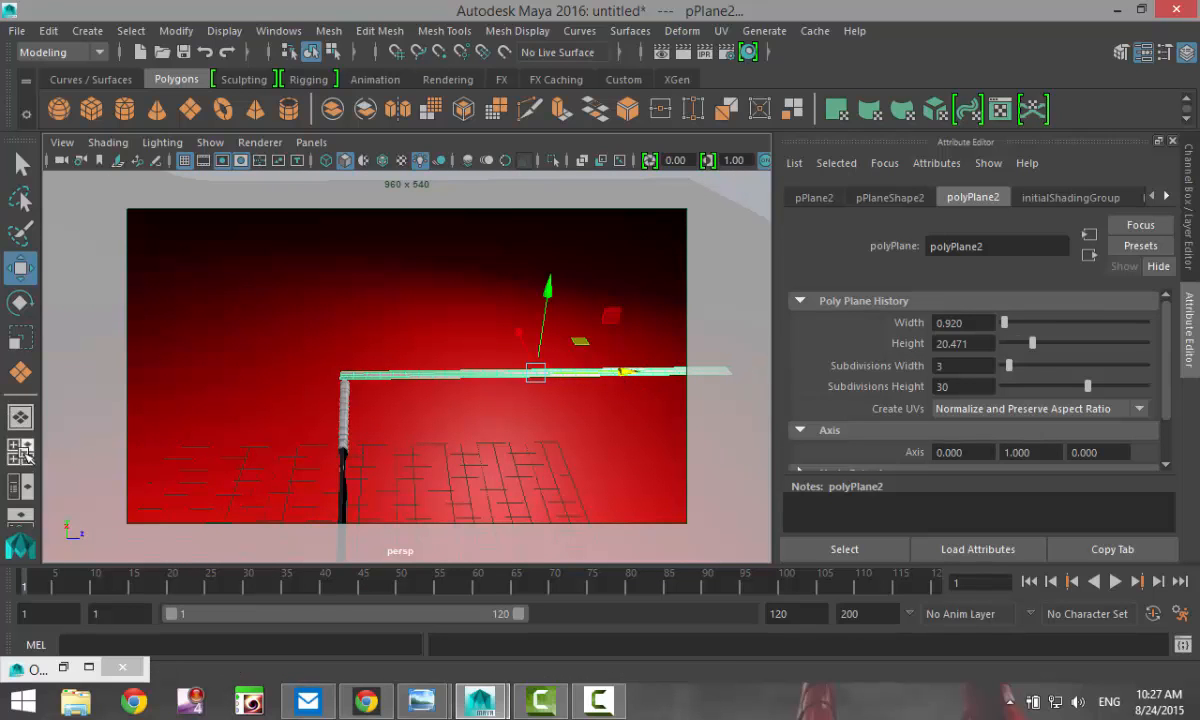
In a full-size top view, nudge the strip slightly toward the handle's end along X and narrow its width
click(20, 421)
key(space)
scroll(429, 348, down, 3)
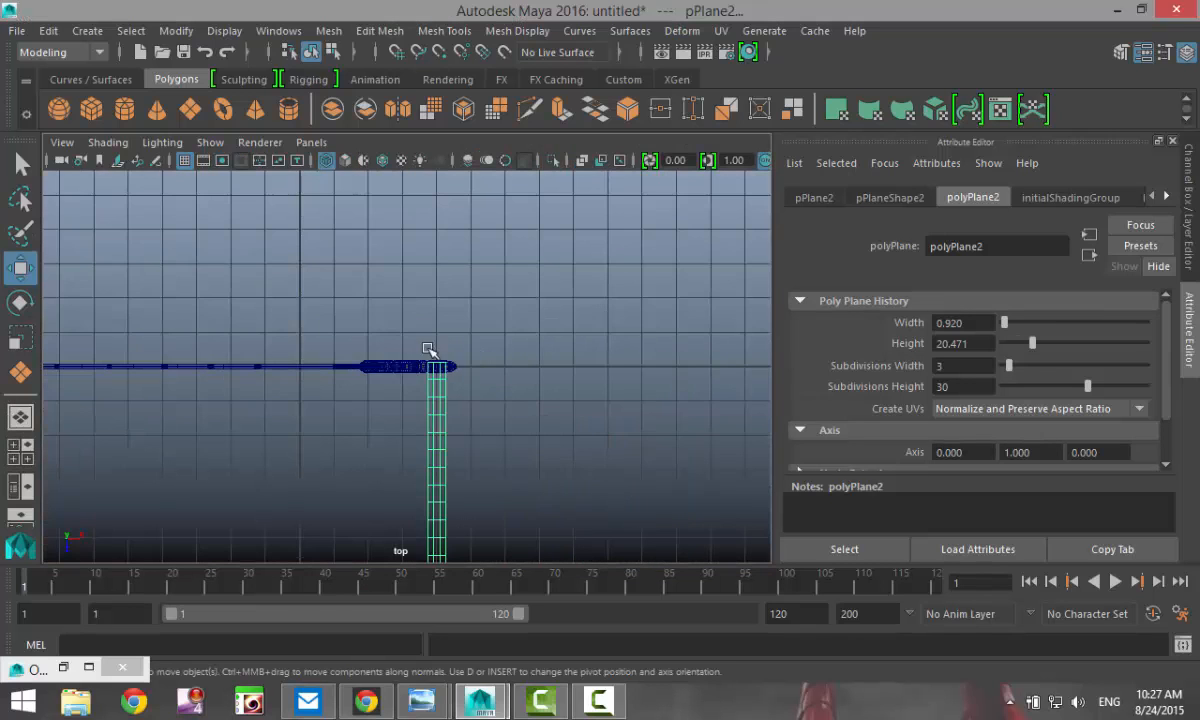
scroll(438, 358, up, 4)
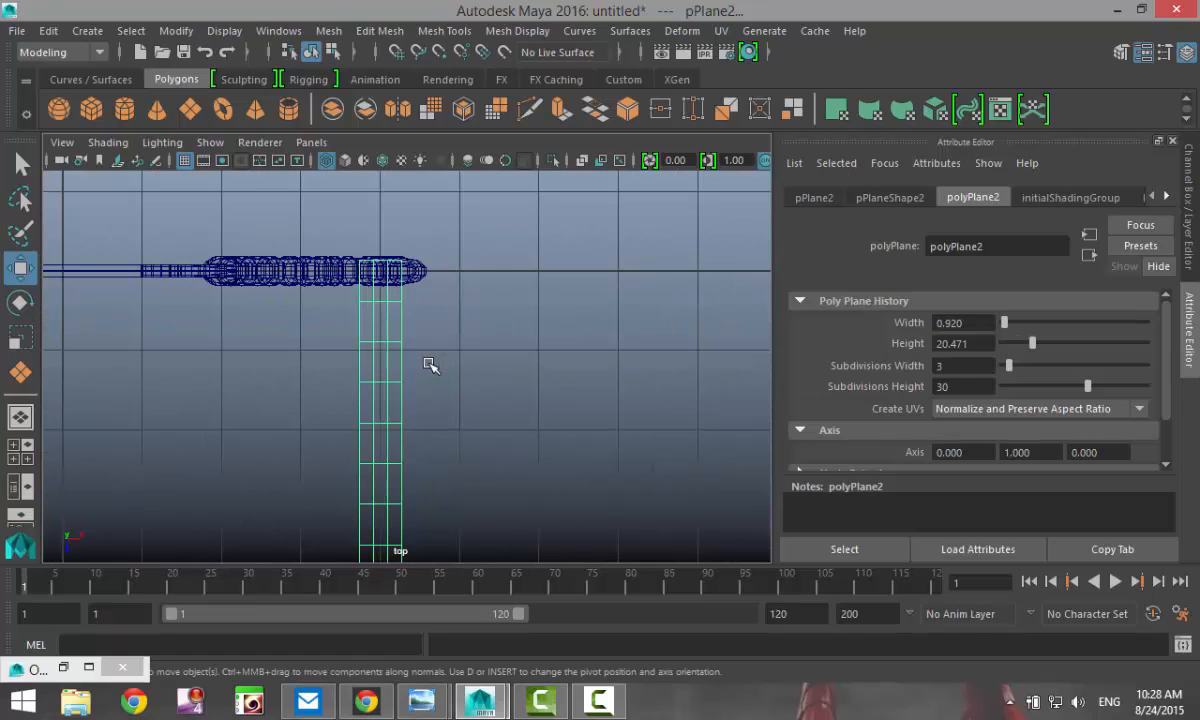
scroll(429, 365, down, 3)
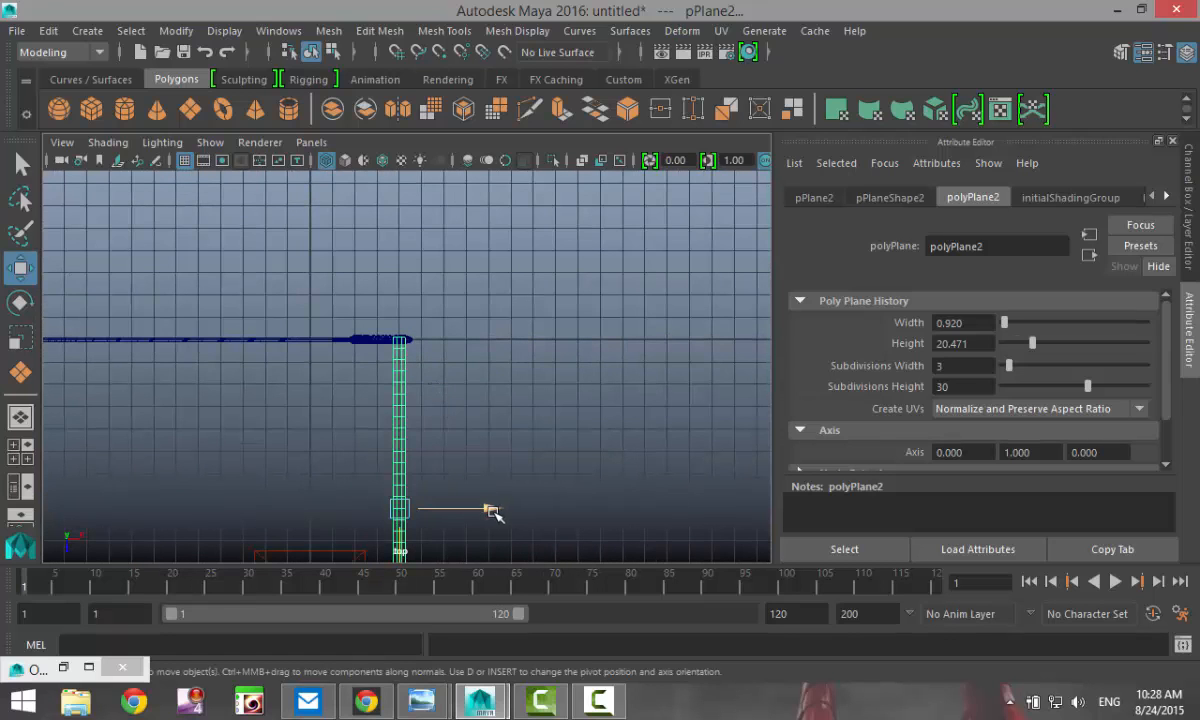
drag(490, 509, 494, 510)
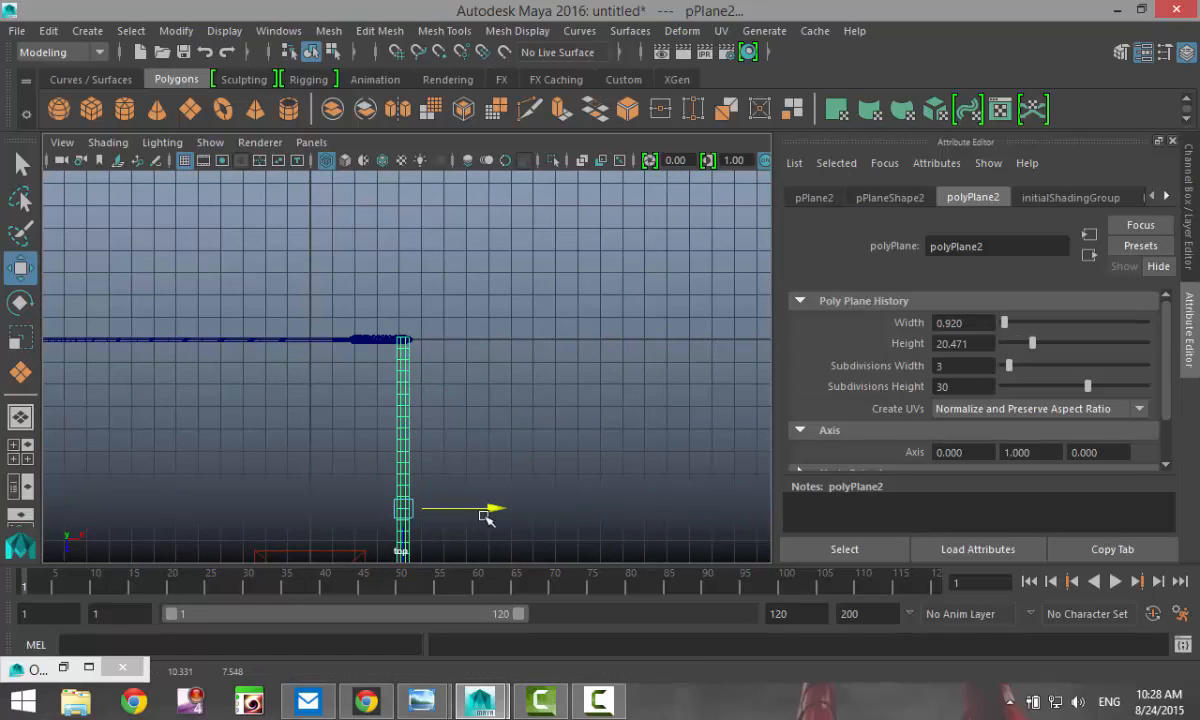
key(r)
drag(487, 508, 470, 513)
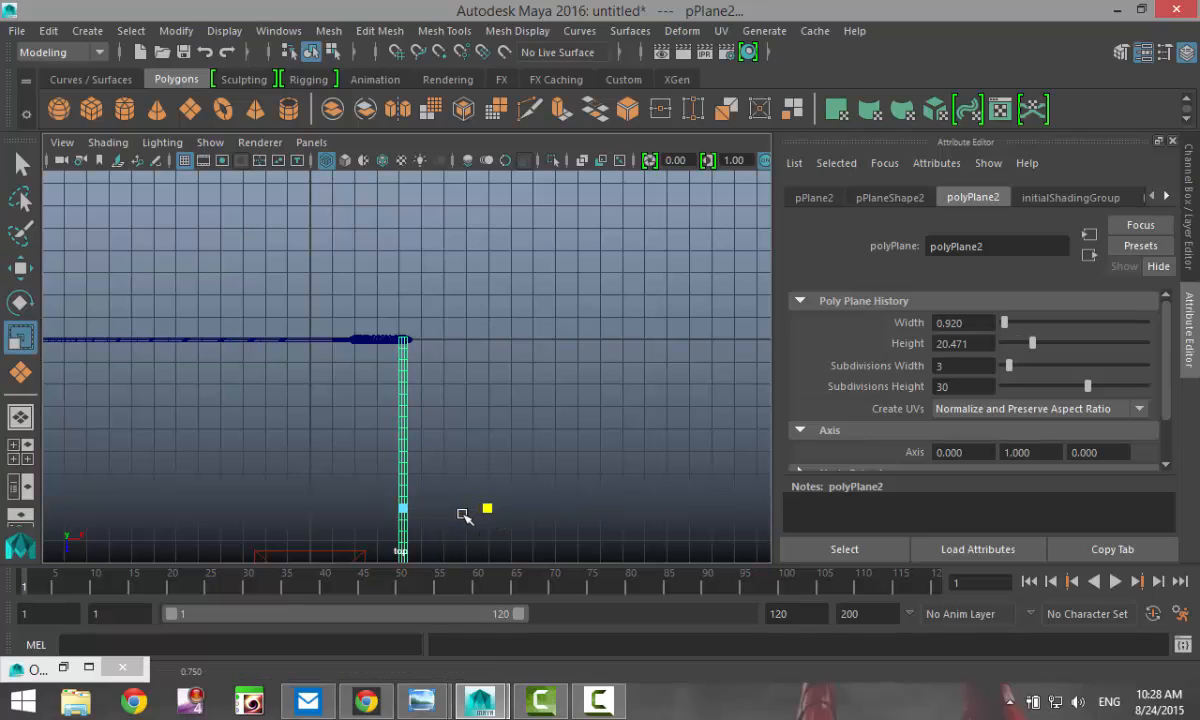
Return to the full-size perspective view and lower the strip slightly so its end meets the sword's handle
key(space)
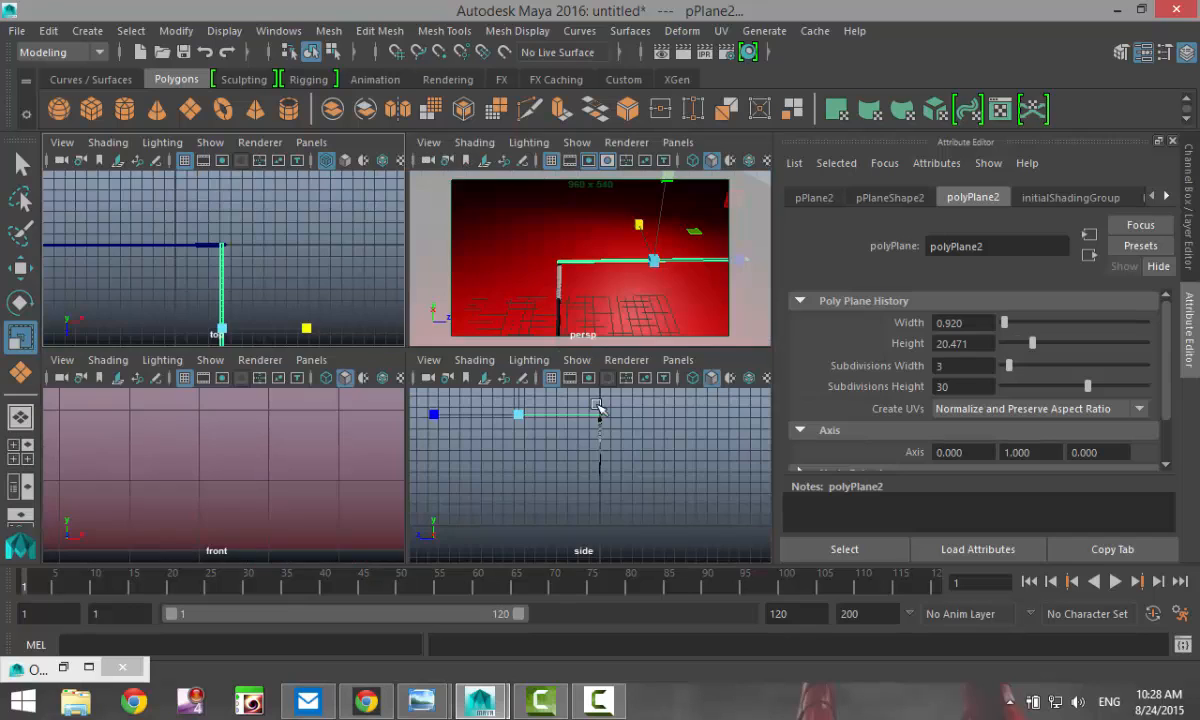
key(space)
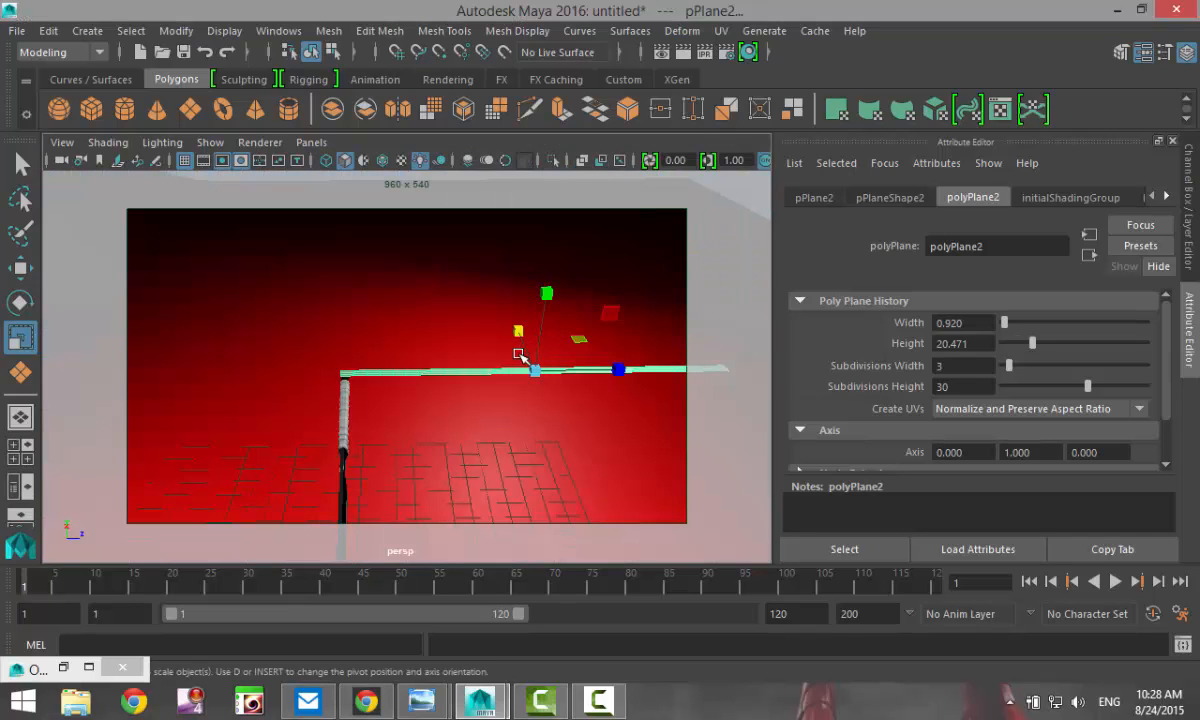
alt+drag(225, 480, 541, 394)
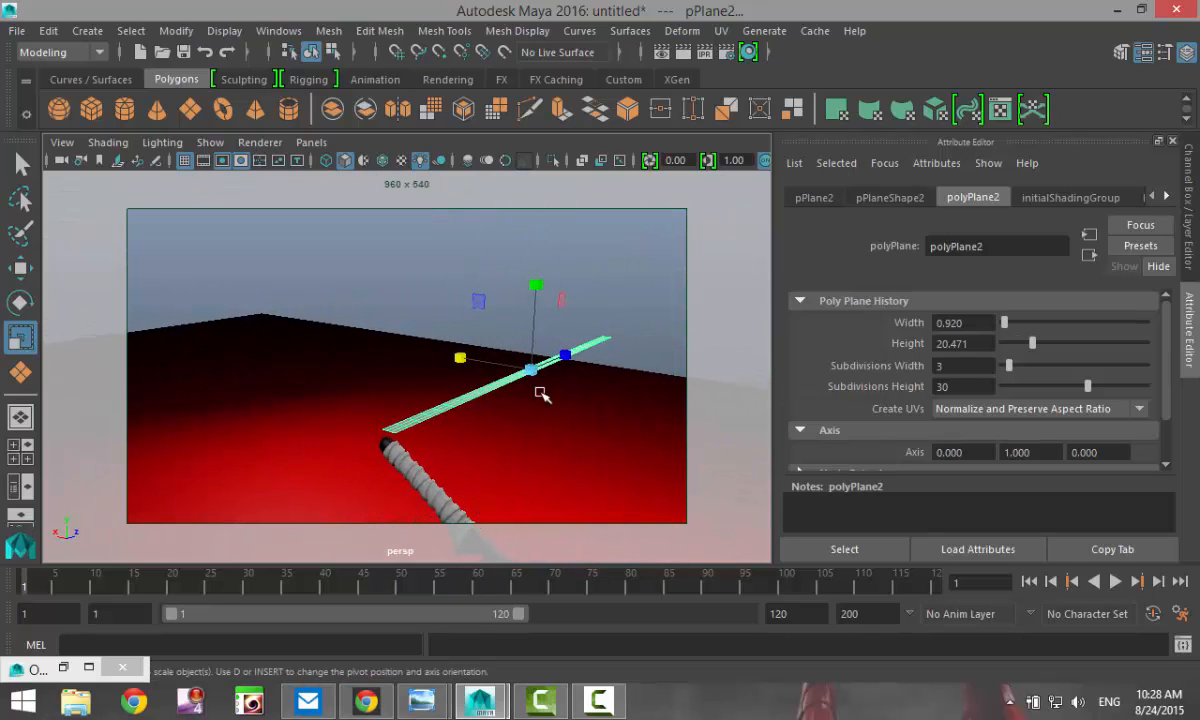
key(w)
drag(536, 275, 536, 287)
alt+drag(576, 388, 319, 418)
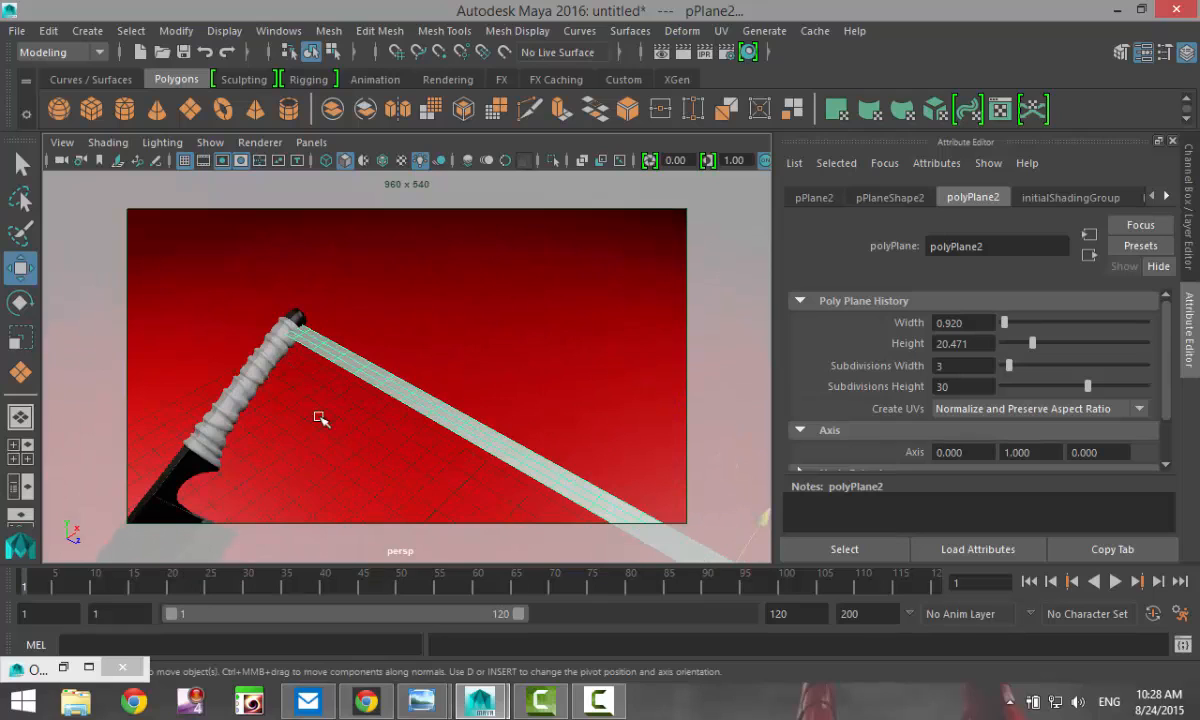
Check which materials the sword handle uses and assign the existing lambert2 material to the strip, keeping the strip selected
click(243, 388)
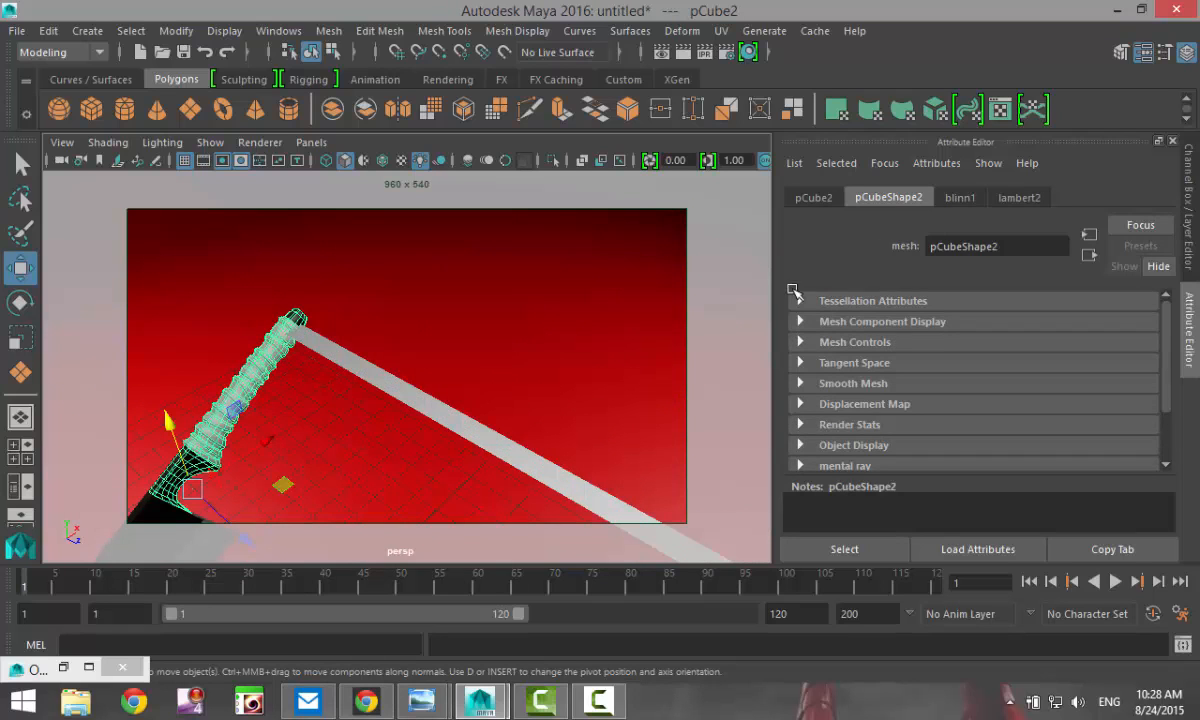
click(960, 200)
click(1033, 196)
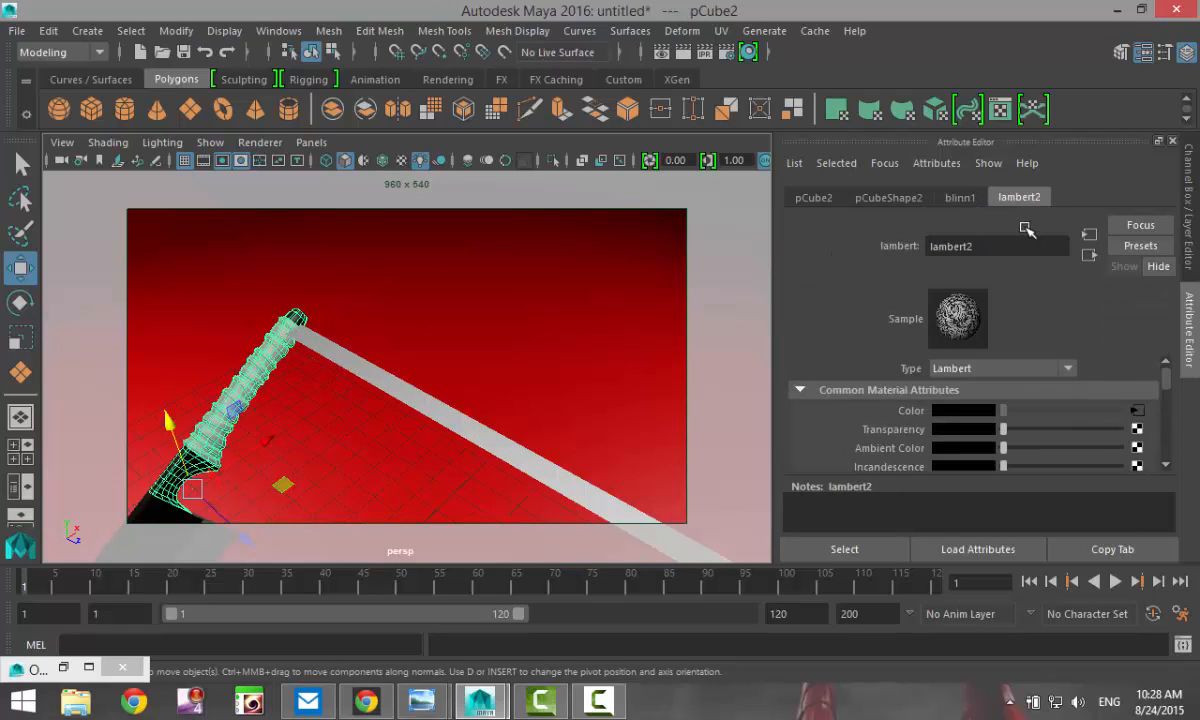
click(355, 378)
right_click(359, 380)
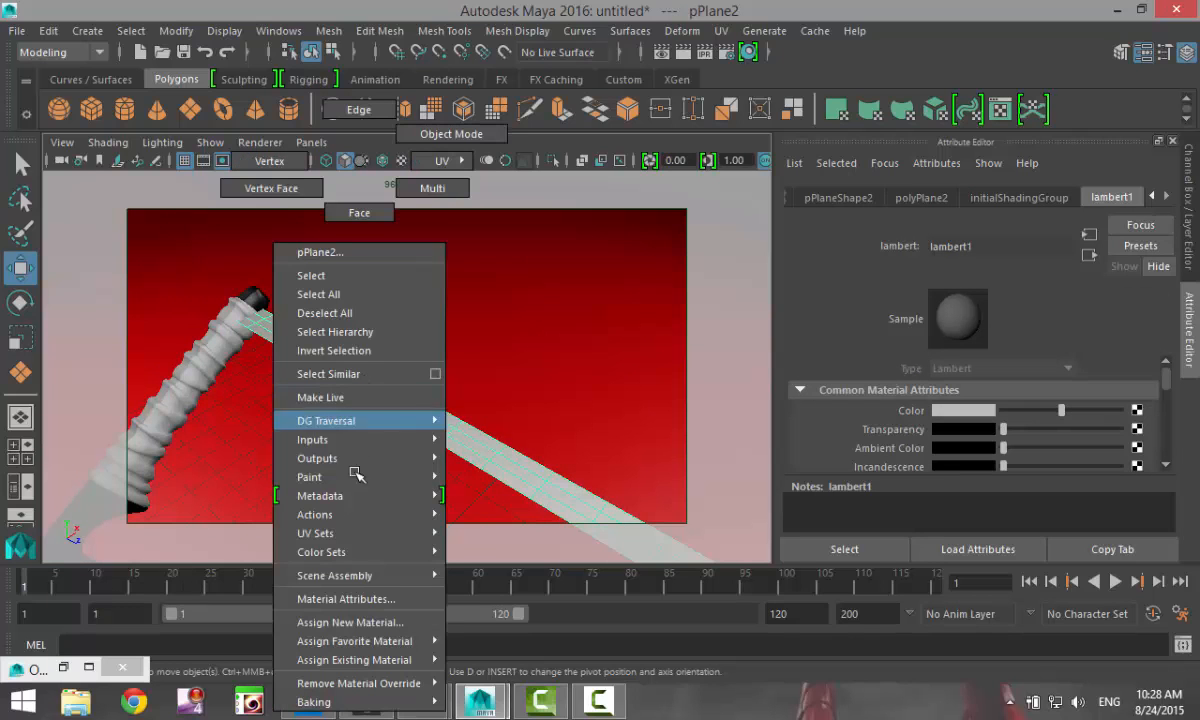
click(384, 623)
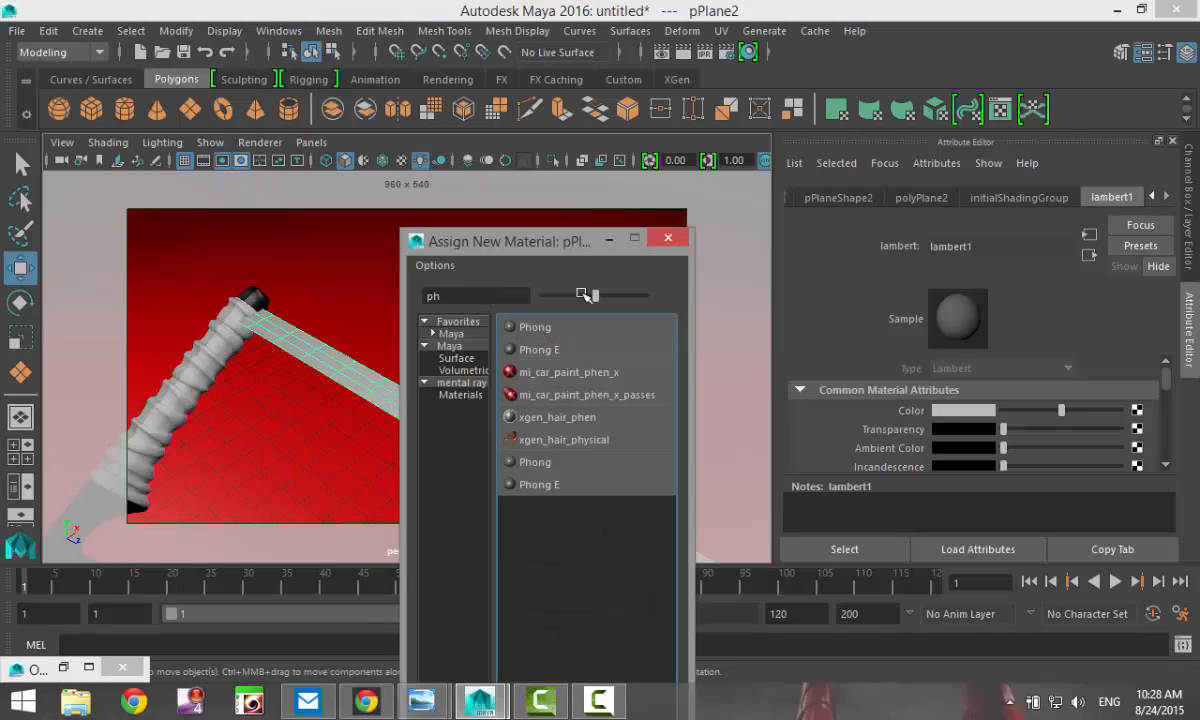
click(668, 237)
right_click(355, 378)
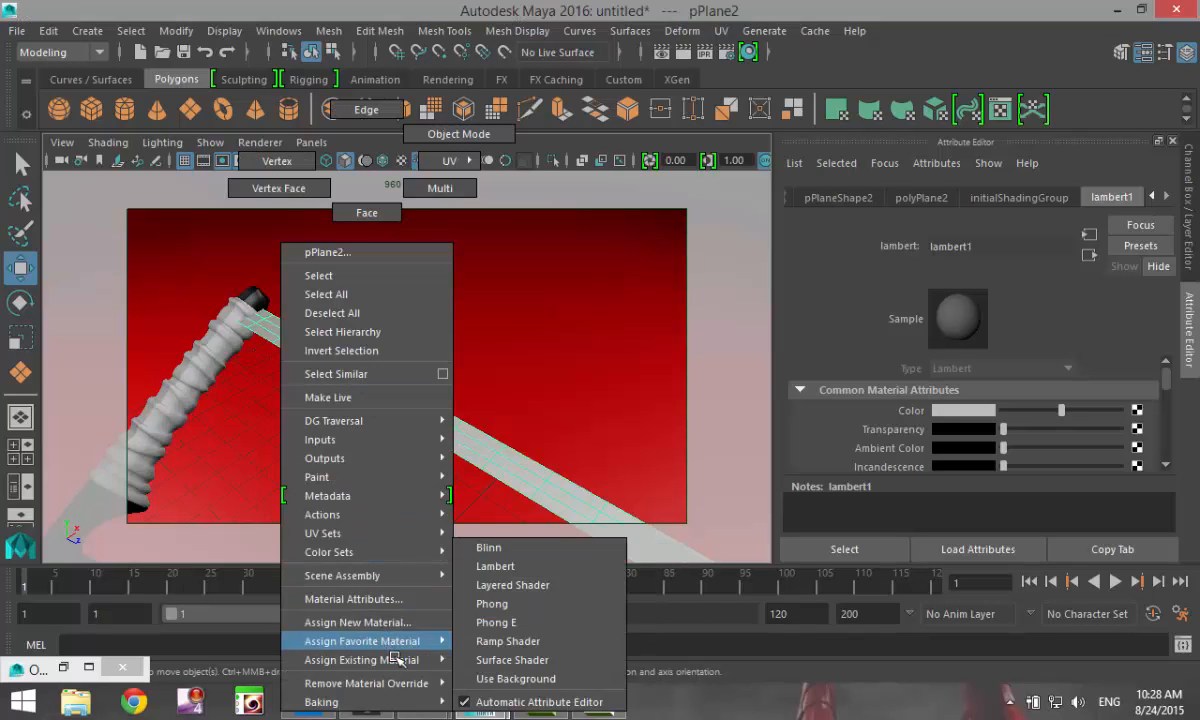
mouse_move(420, 660)
click(521, 658)
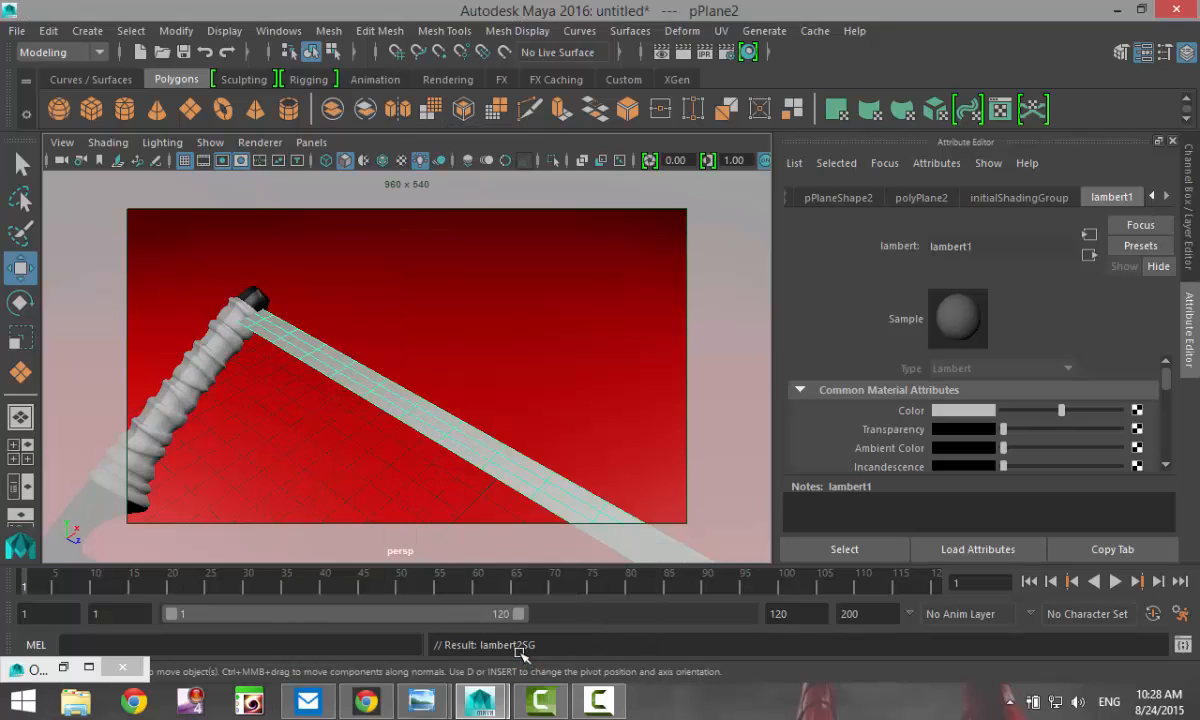
click(497, 378)
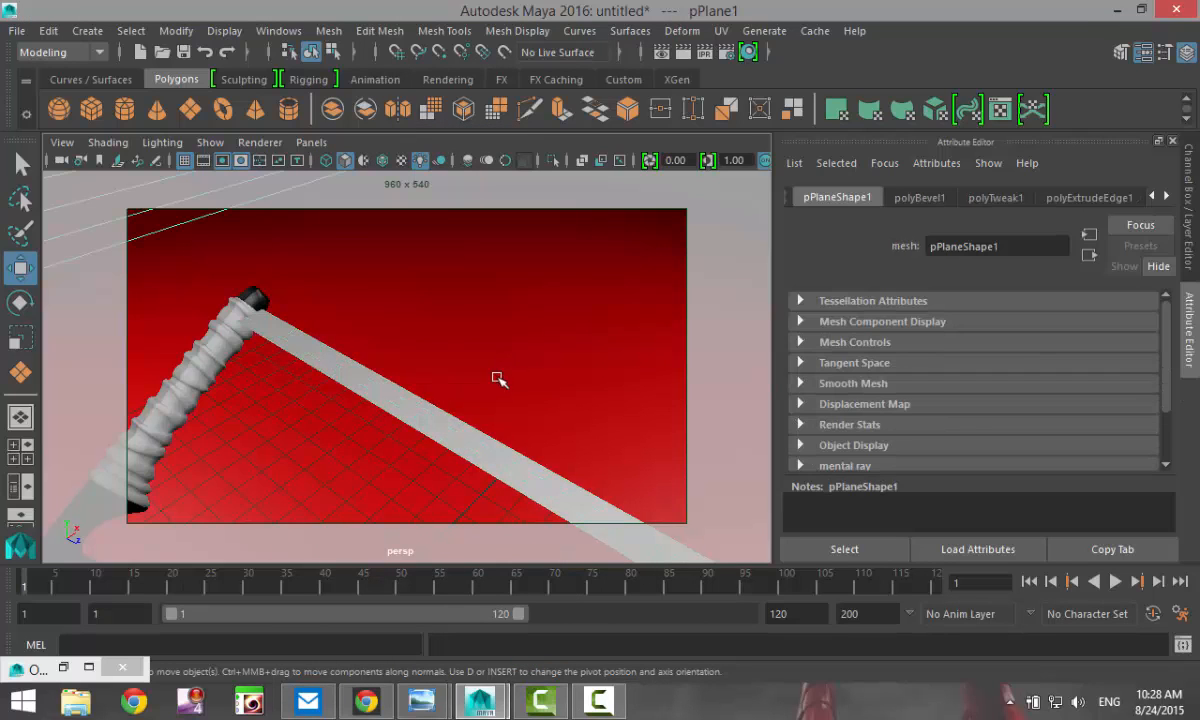
click(362, 393)
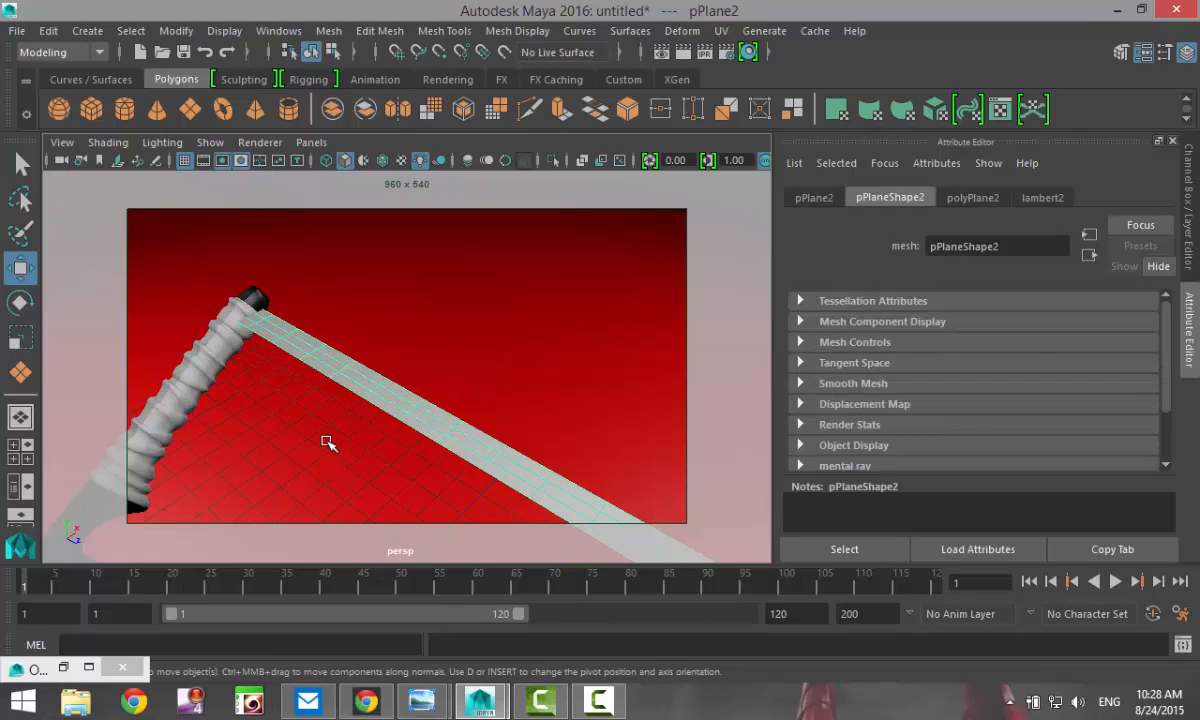
alt+middle_drag(328, 443, 465, 425)
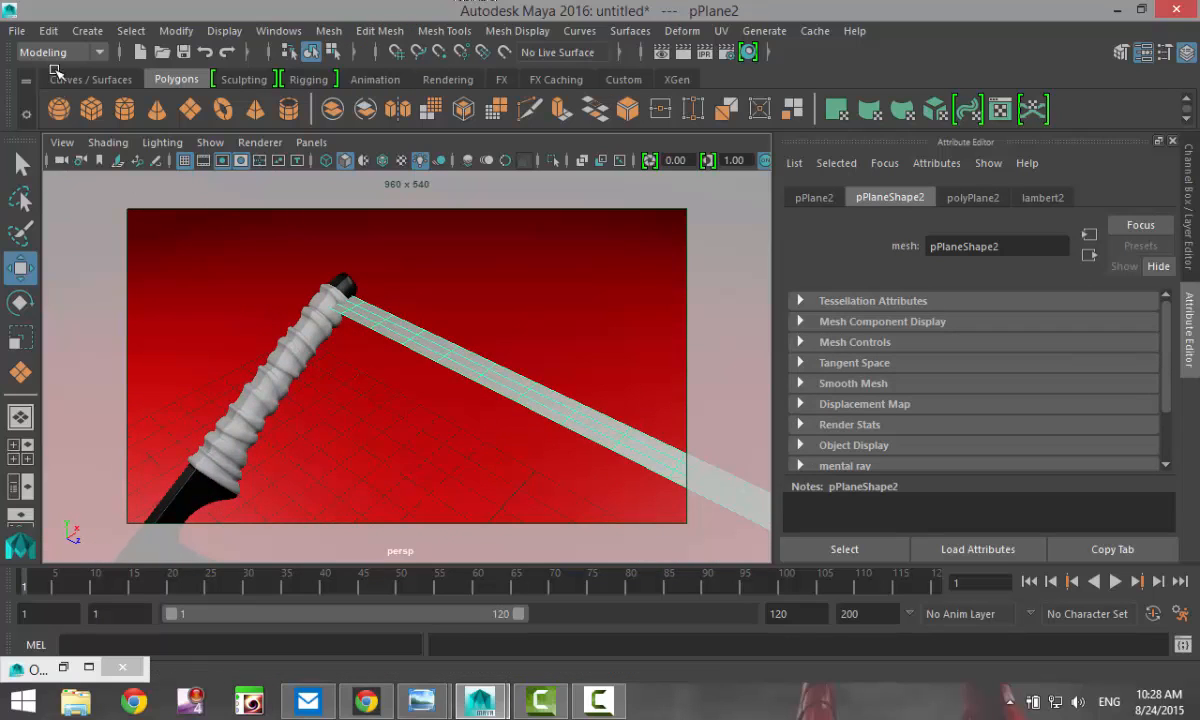
Switch to the FX menu set and convert the selected strip into an nCloth object
click(55, 52)
click(55, 131)
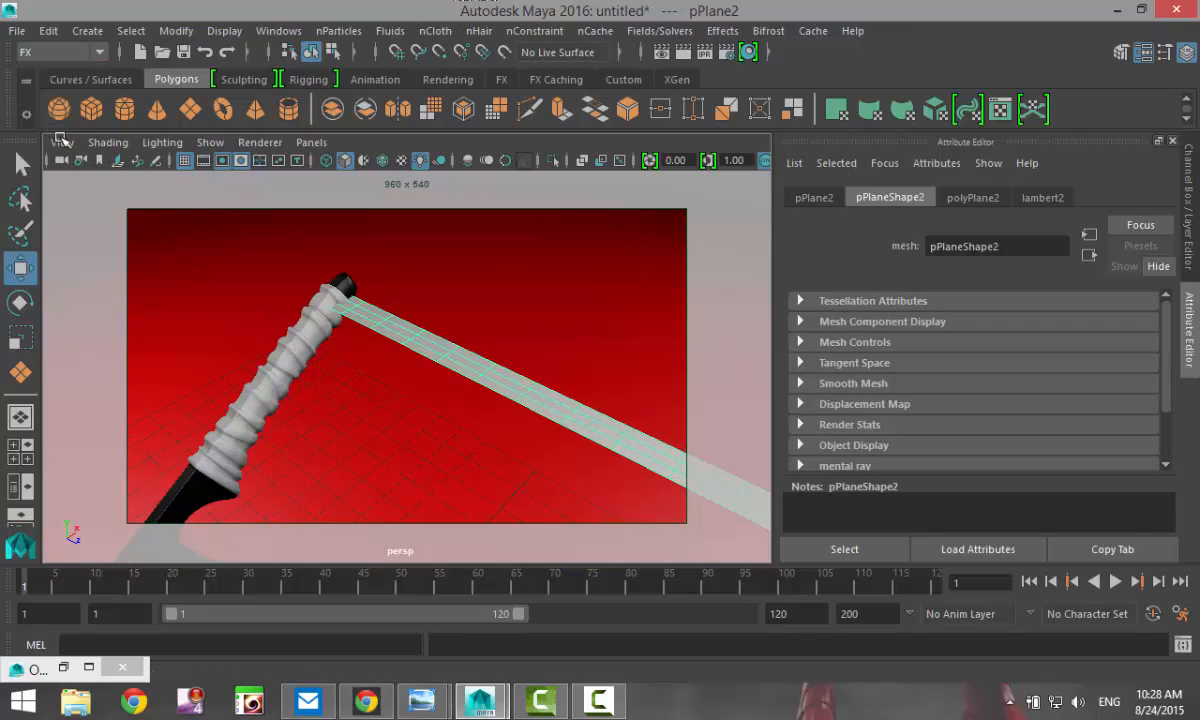
click(446, 33)
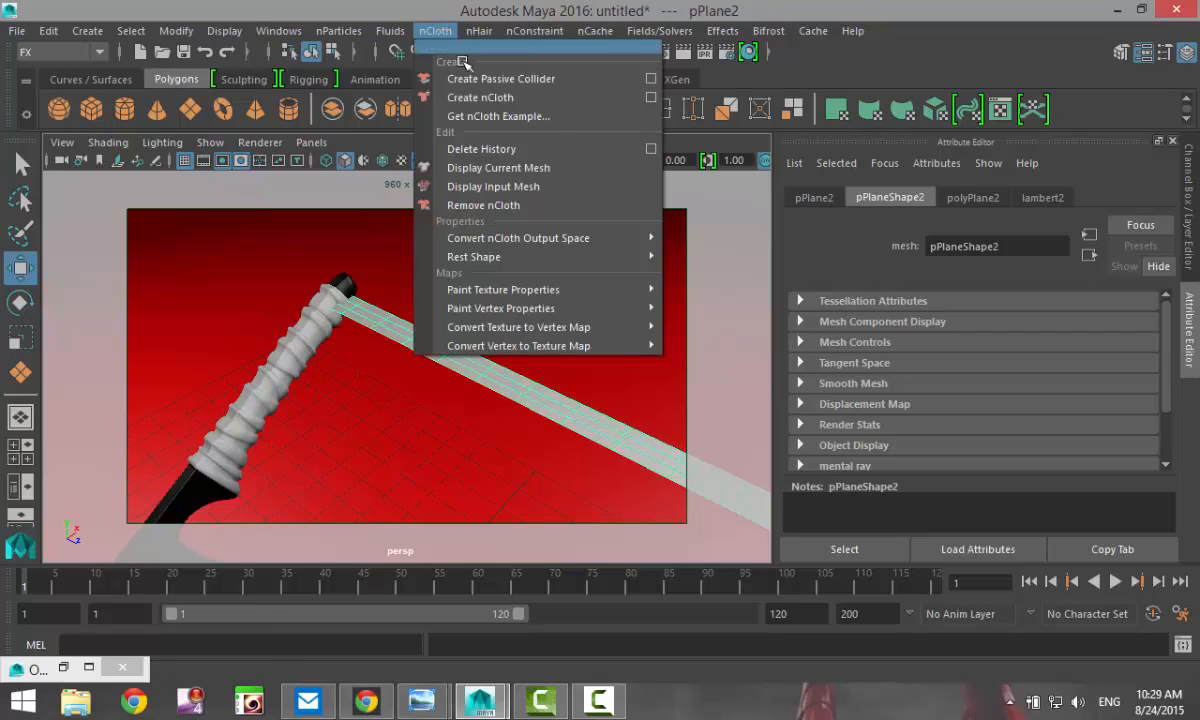
click(484, 99)
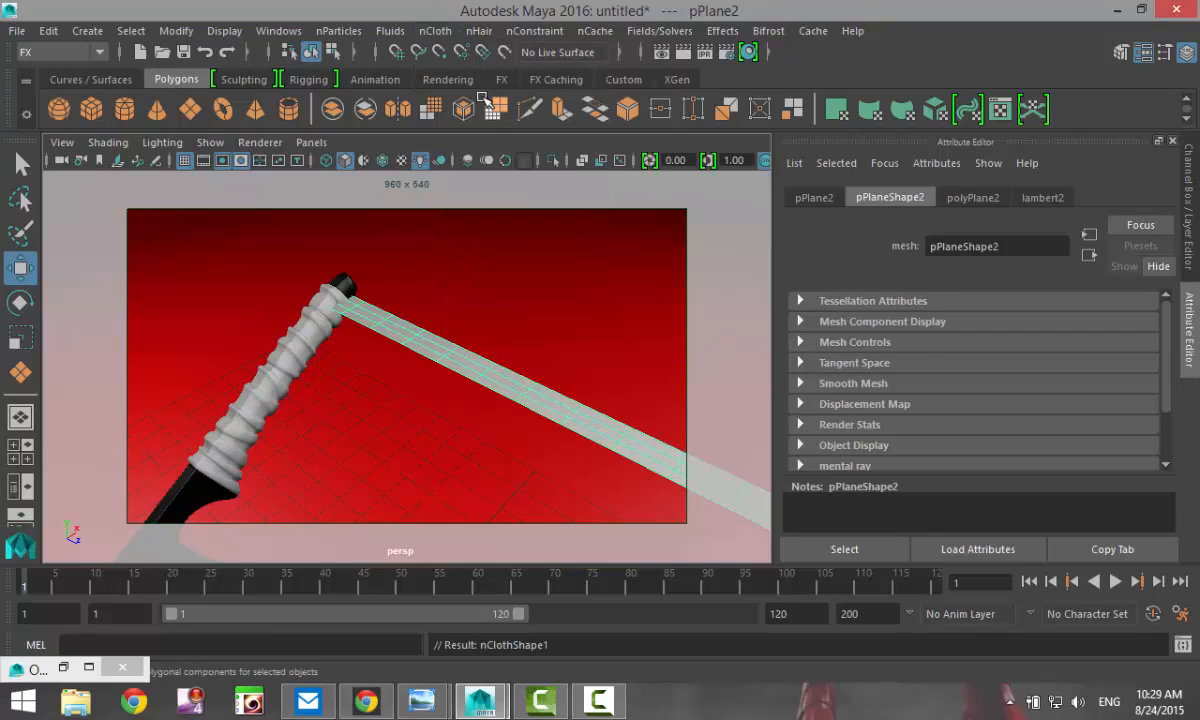
In wireframe display, select the row of strip vertices at the handle's end and pin them with a Transform Constraint
alt+middle_drag(425, 342, 504, 380)
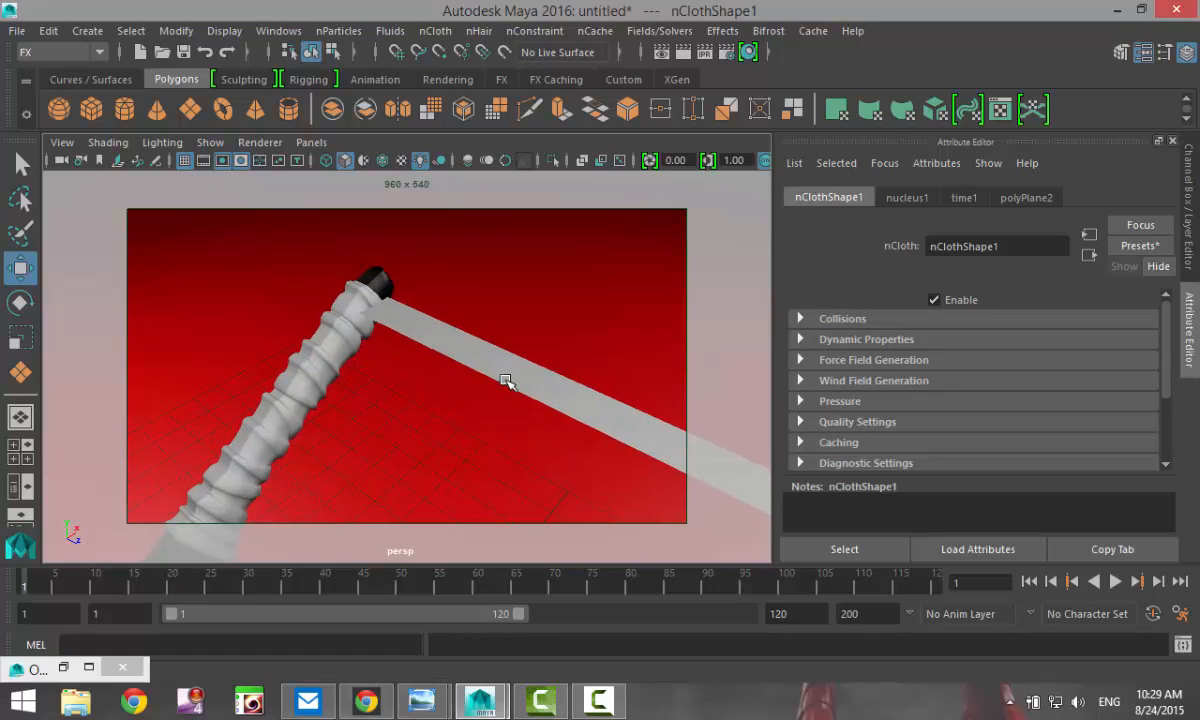
click(435, 329)
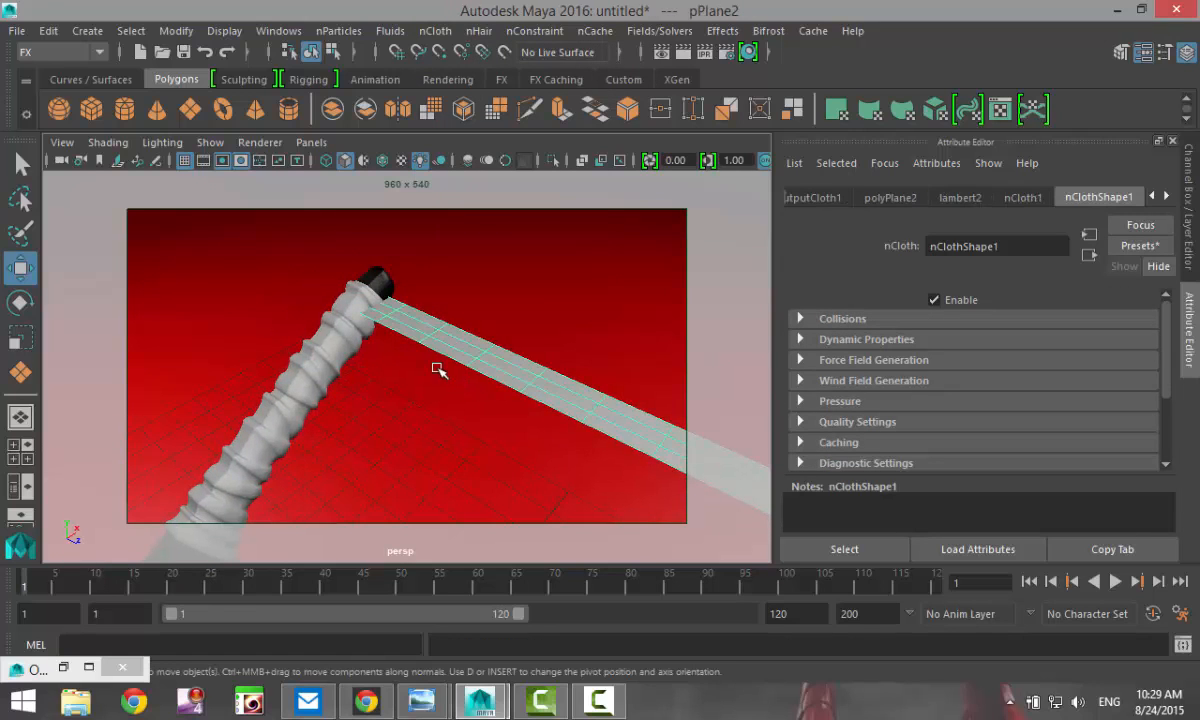
key(4)
scroll(437, 370, up, 2)
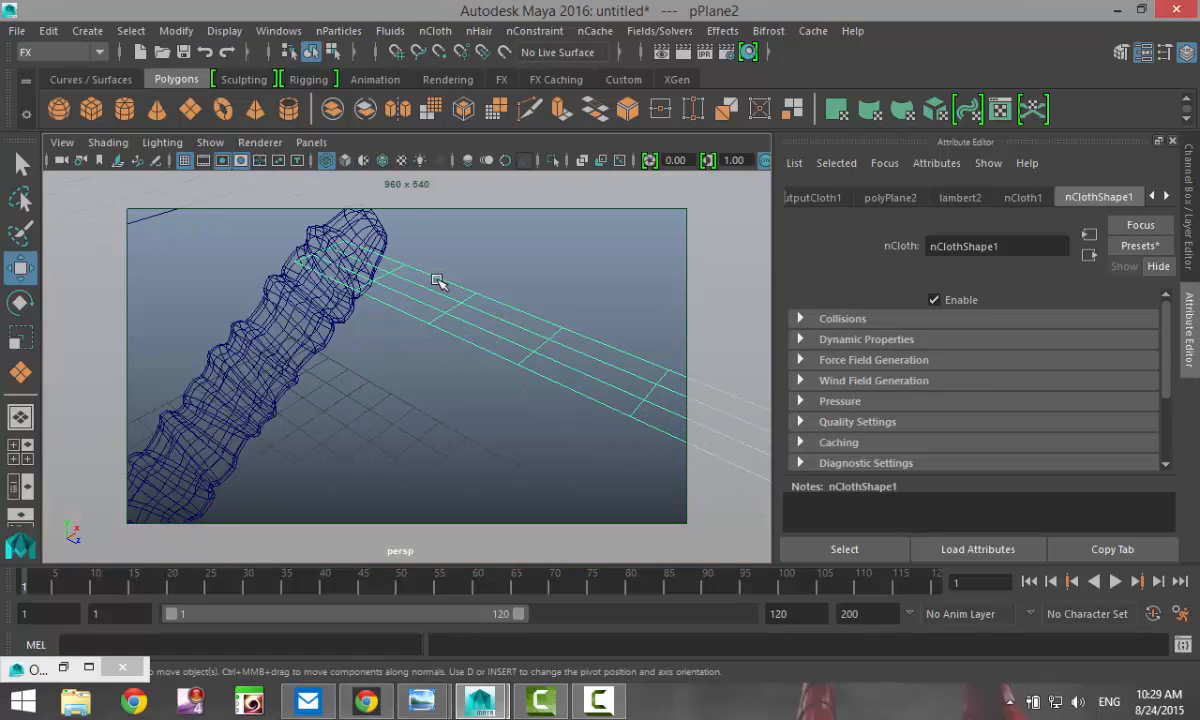
right_drag(437, 282, 363, 103)
alt+drag(414, 272, 442, 455)
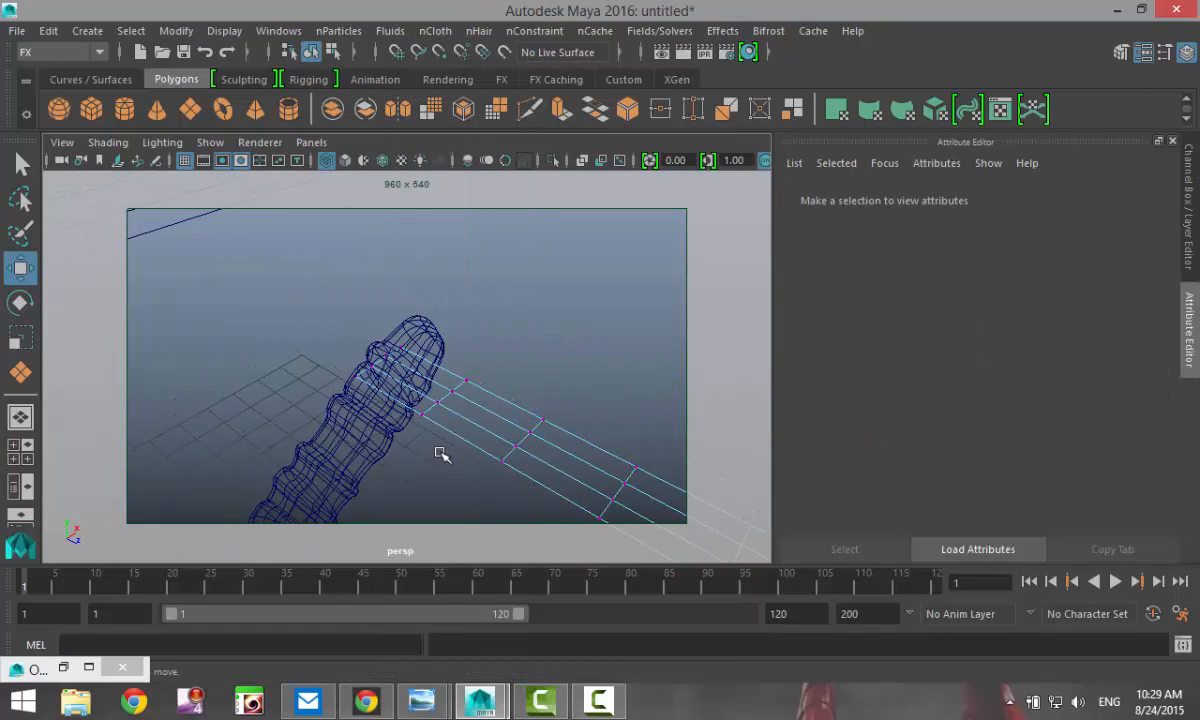
drag(322, 317, 415, 405)
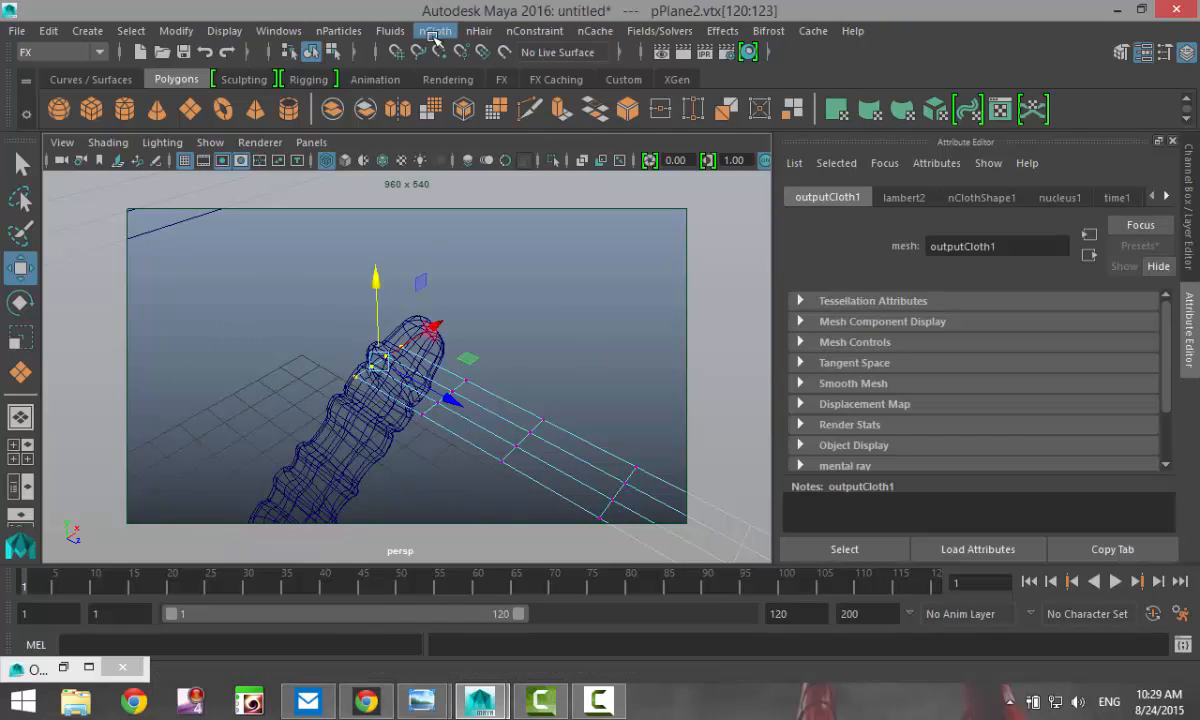
click(436, 31)
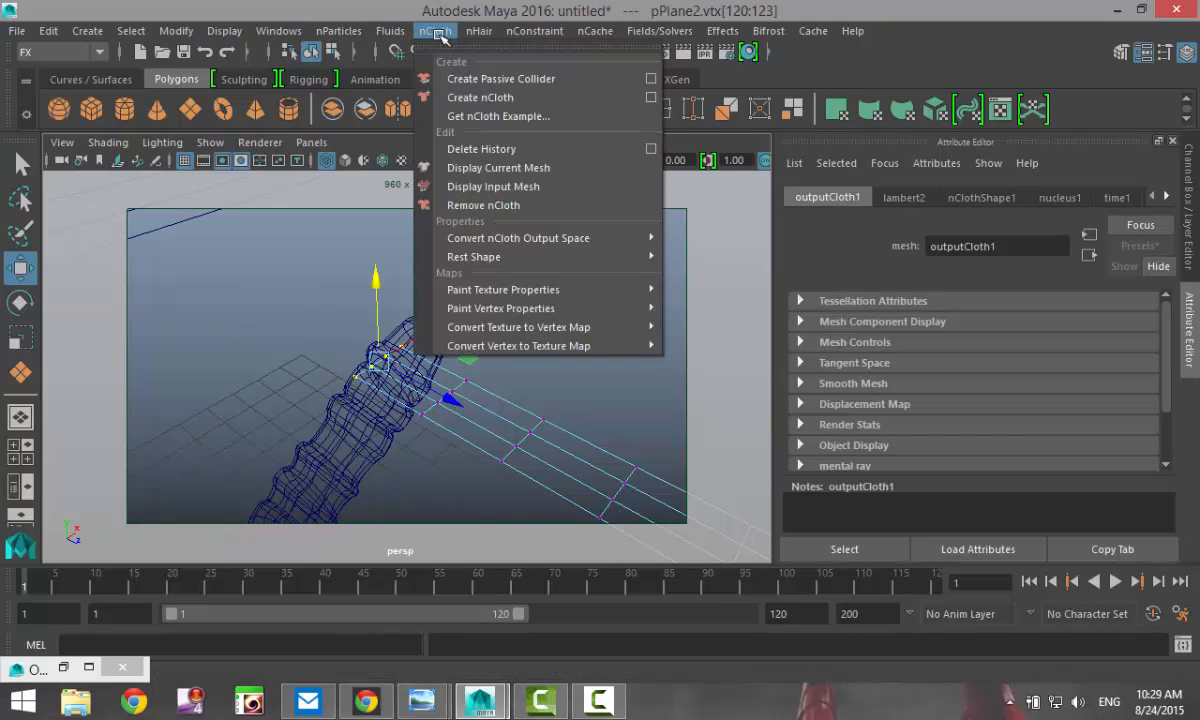
click(536, 31)
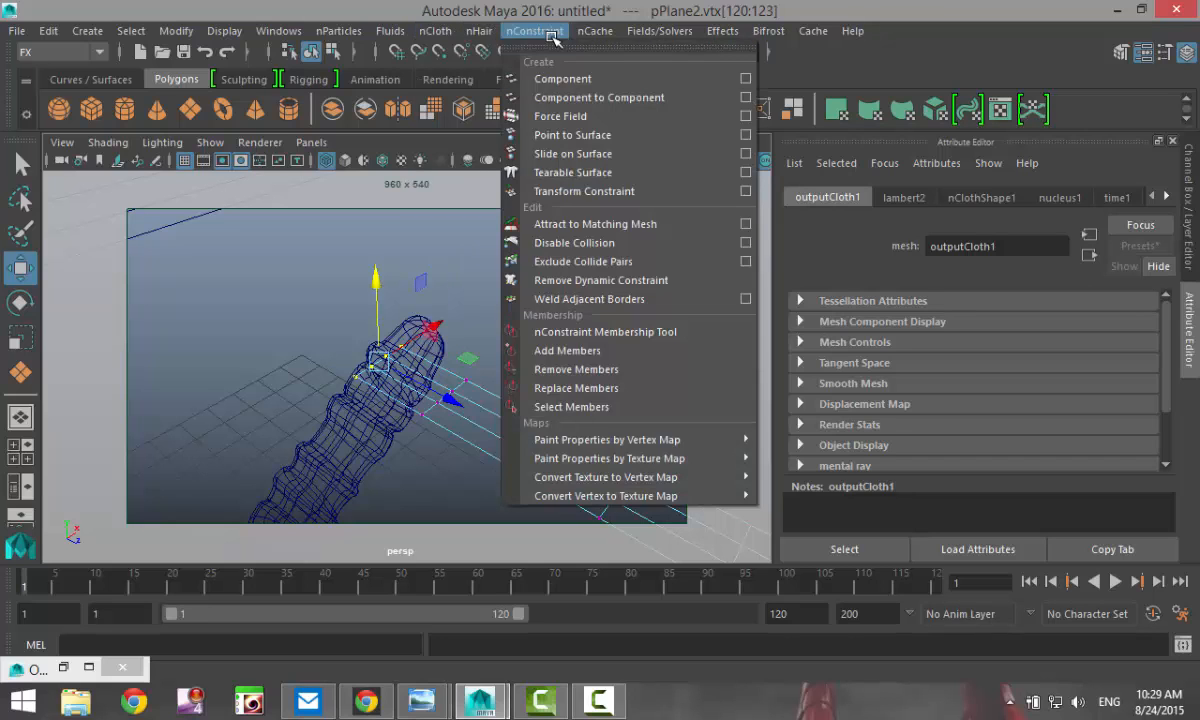
mouse_move(491, 35)
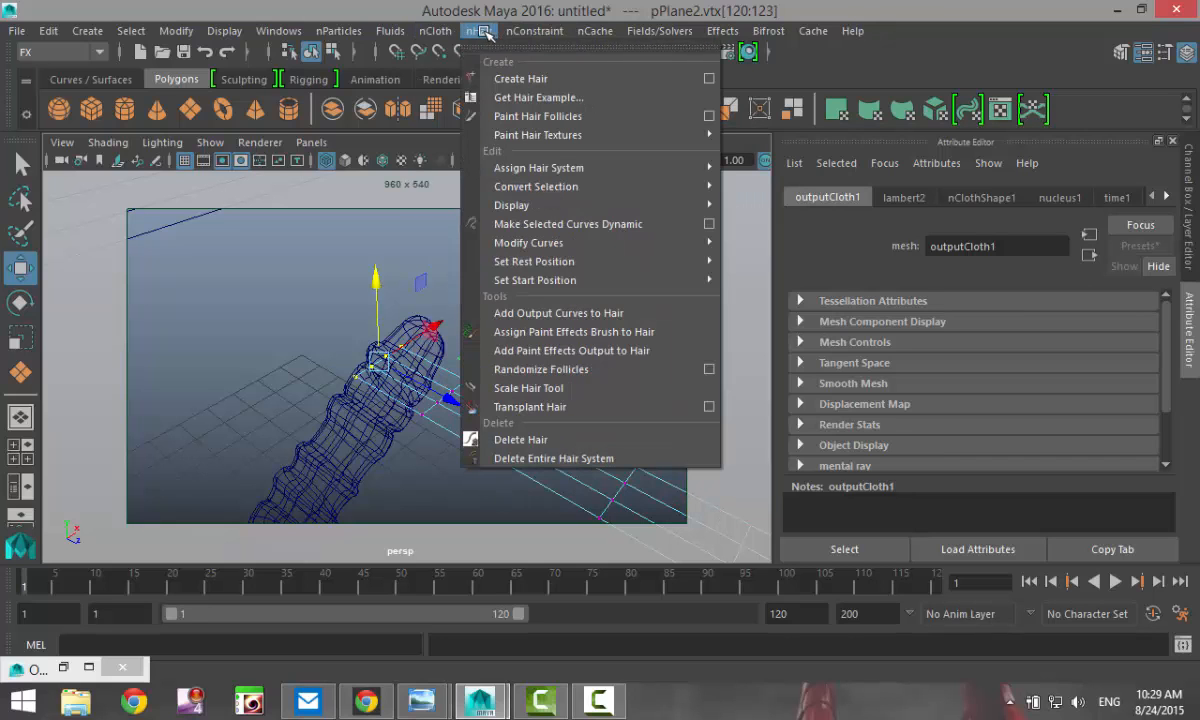
mouse_move(427, 29)
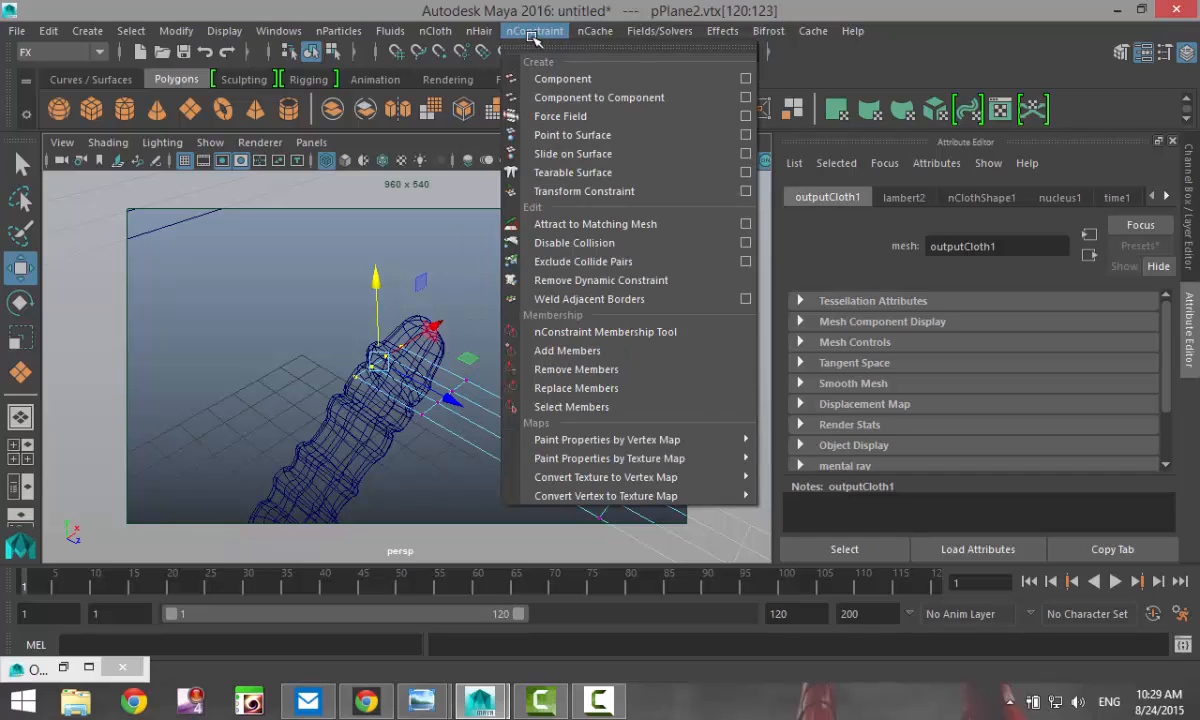
mouse_move(598, 35)
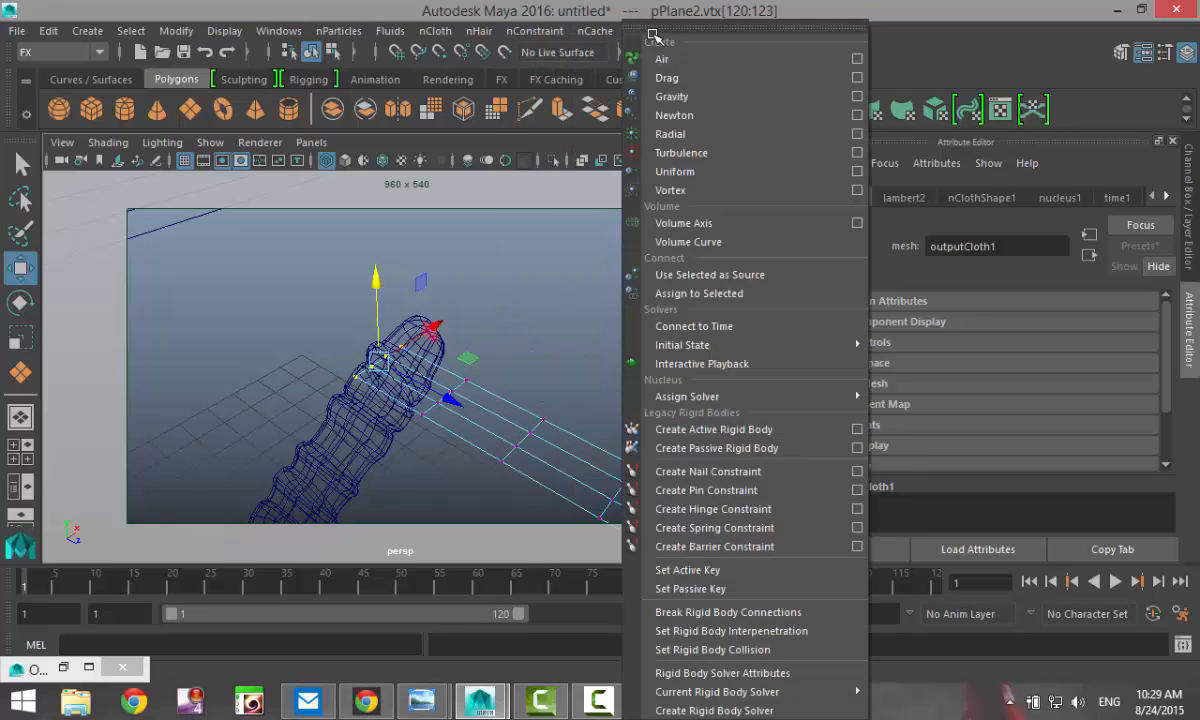
click(610, 32)
click(593, 34)
mouse_move(537, 34)
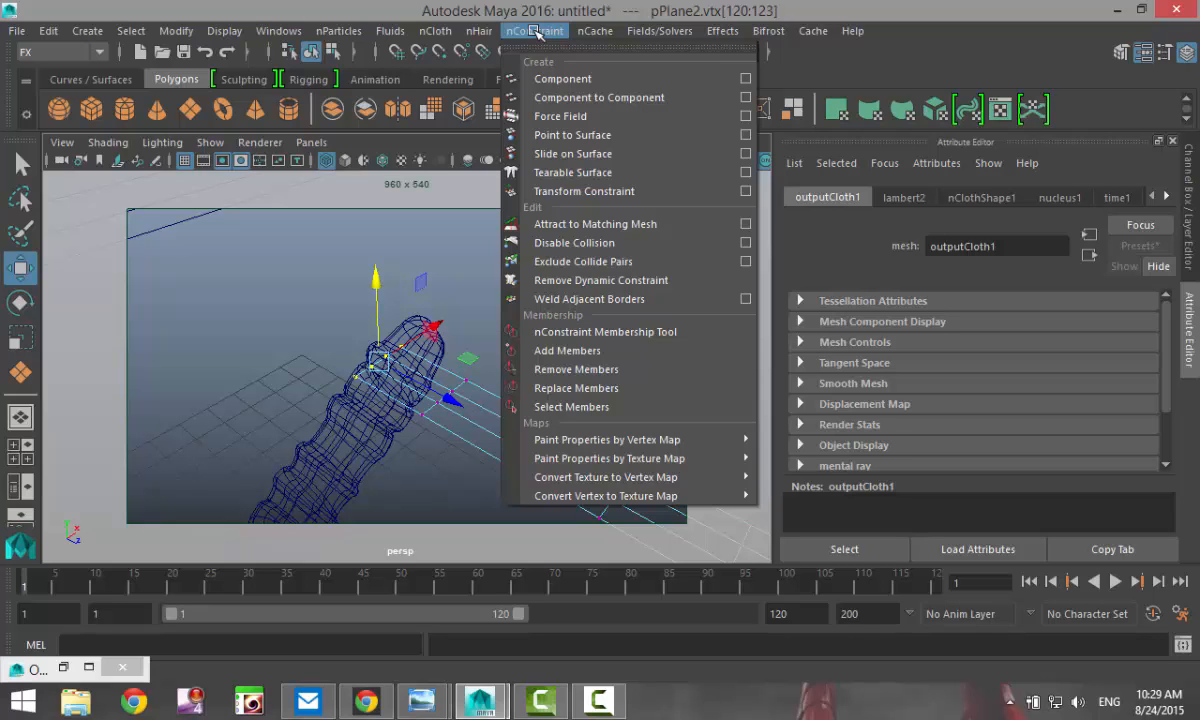
click(624, 191)
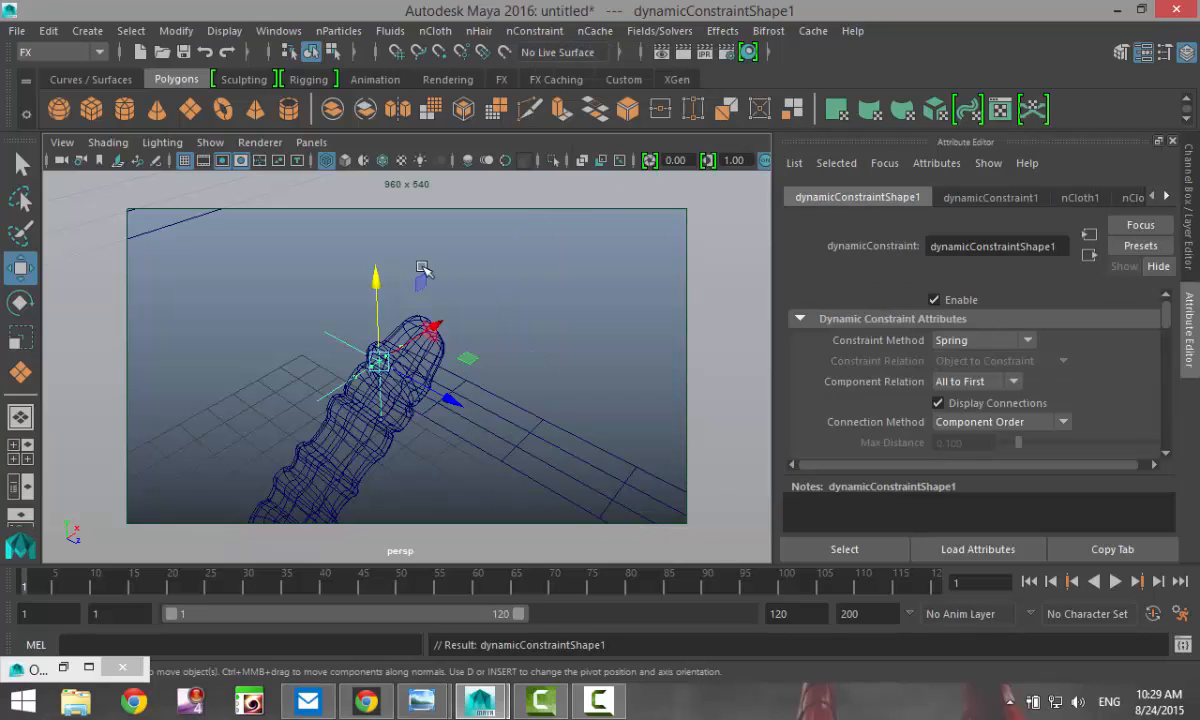
Select the whole cloth strip and add a Gravity field to it
alt+drag(421, 268, 436, 300)
scroll(440, 301, down, 3)
alt+middle_drag(440, 349, 330, 239)
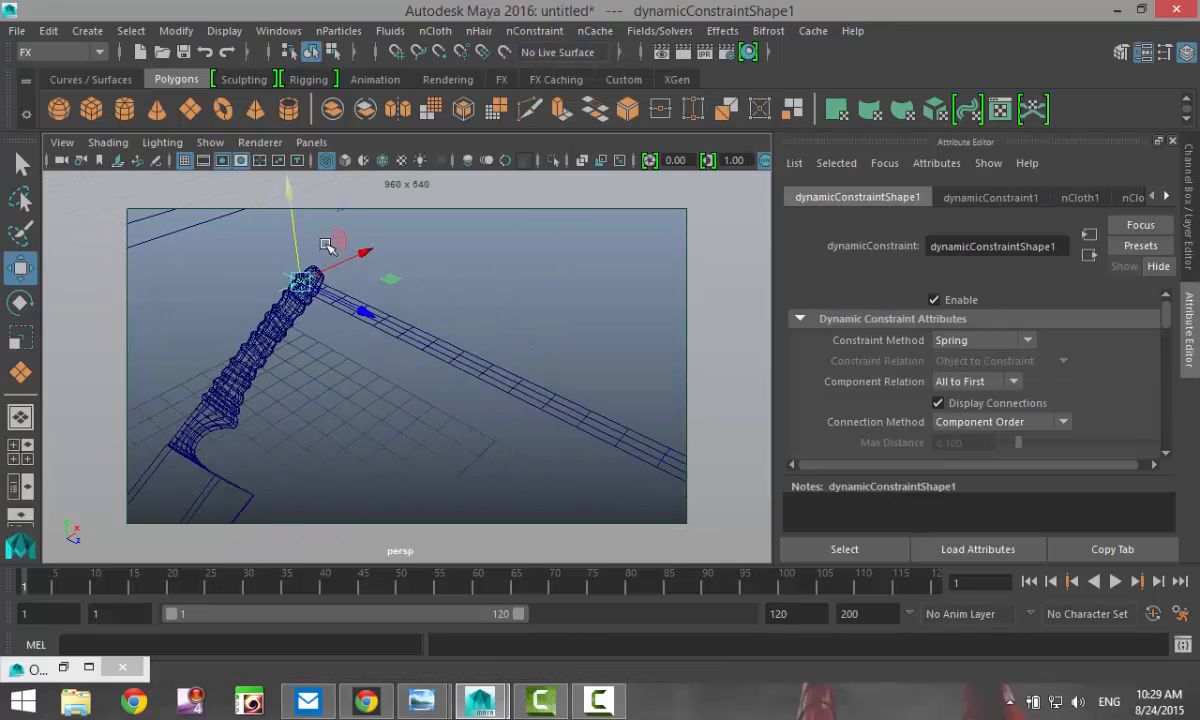
alt+drag(358, 338, 367, 375)
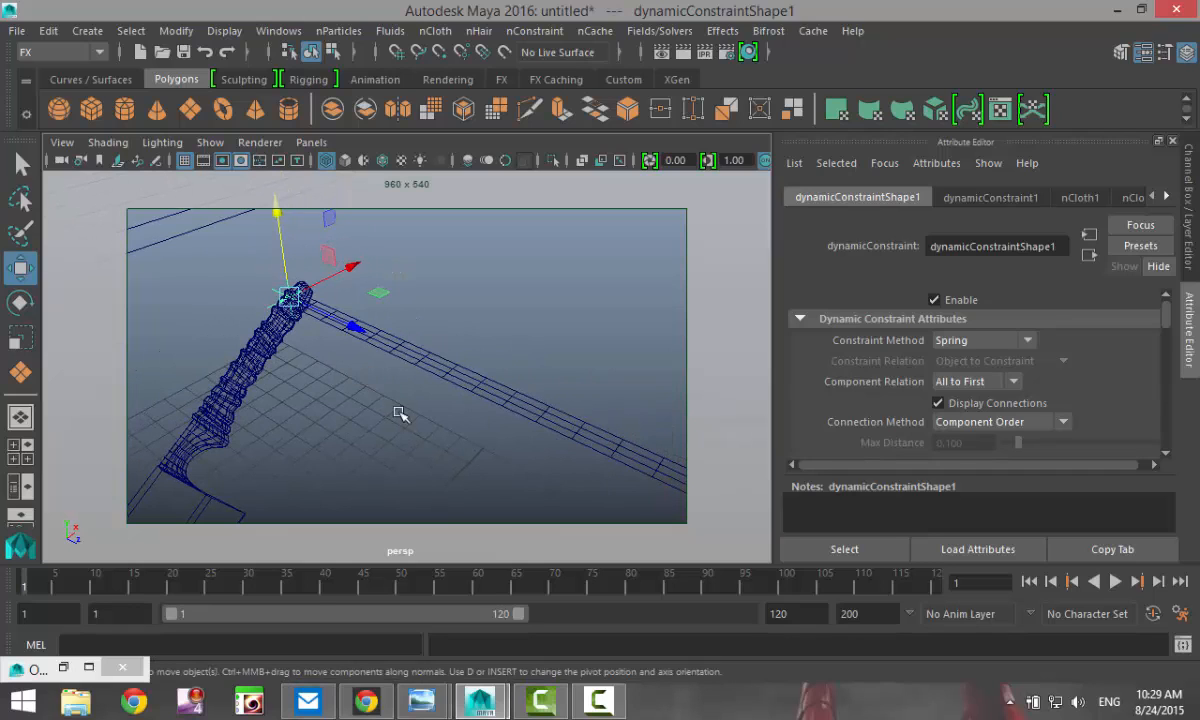
alt+drag(400, 414, 415, 393)
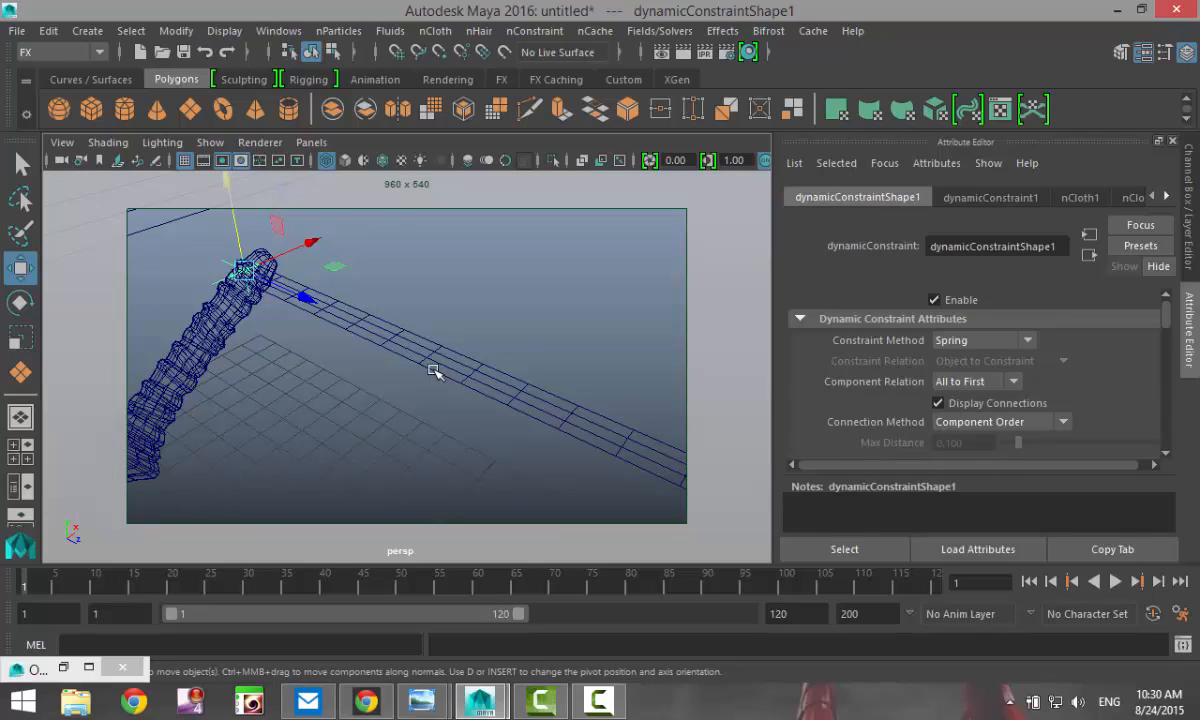
click(433, 371)
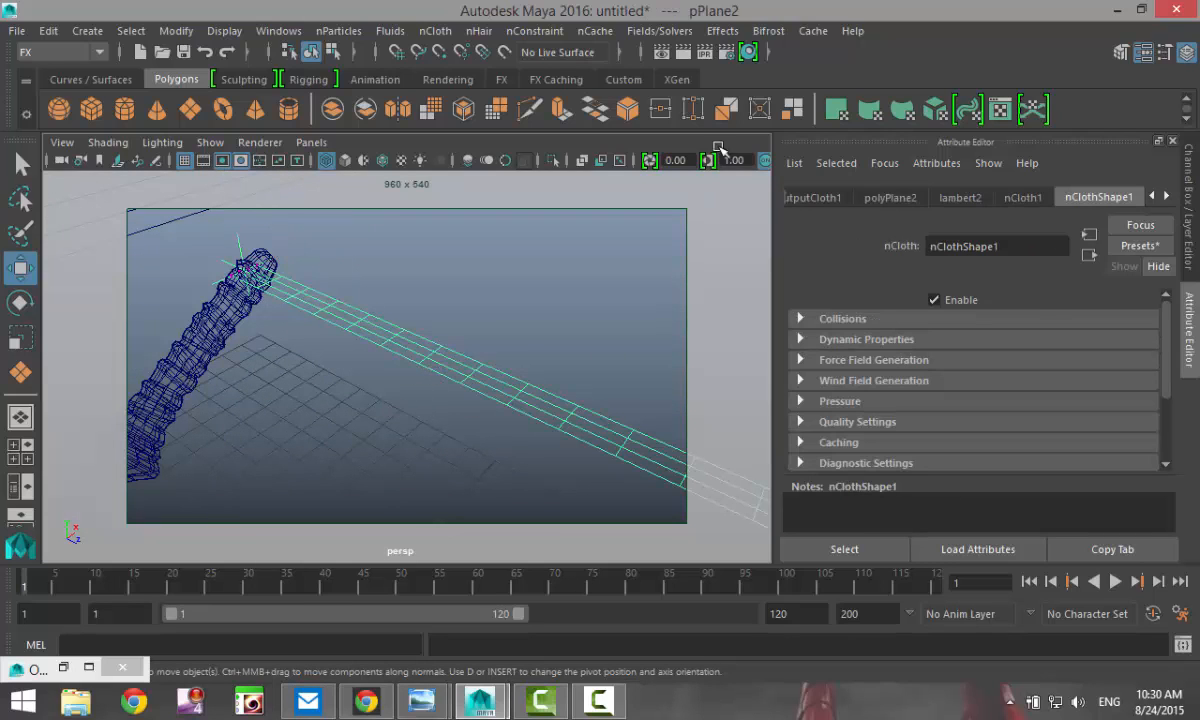
click(652, 31)
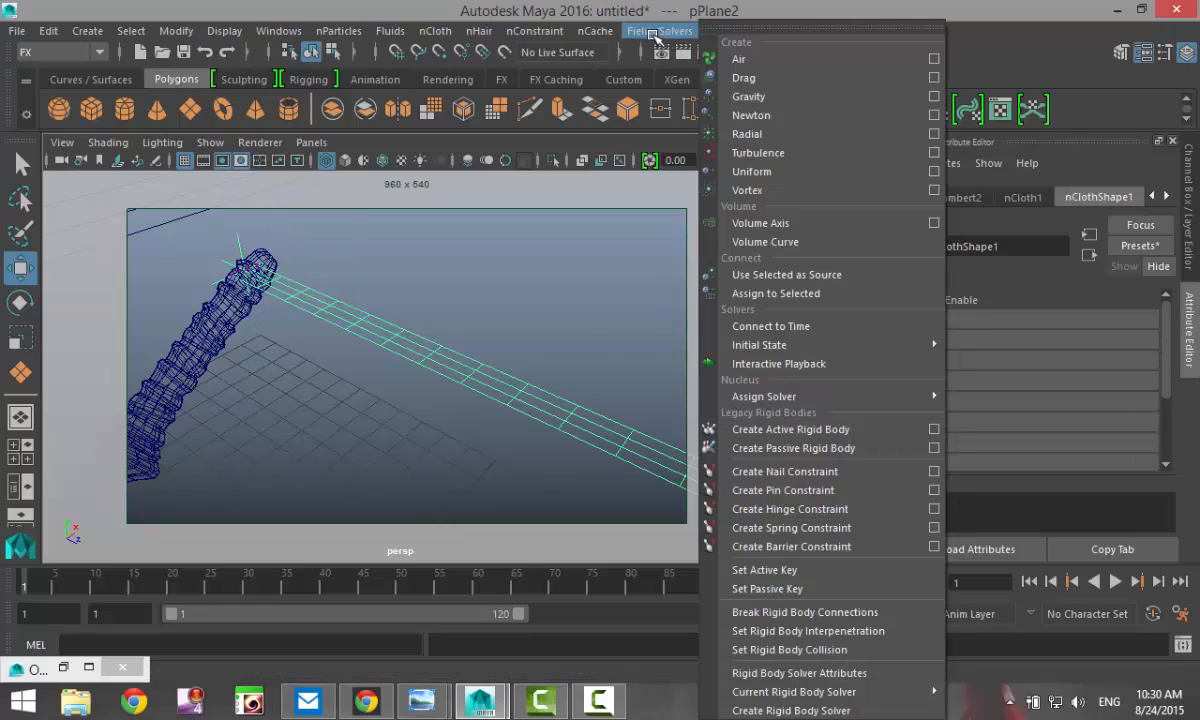
click(767, 98)
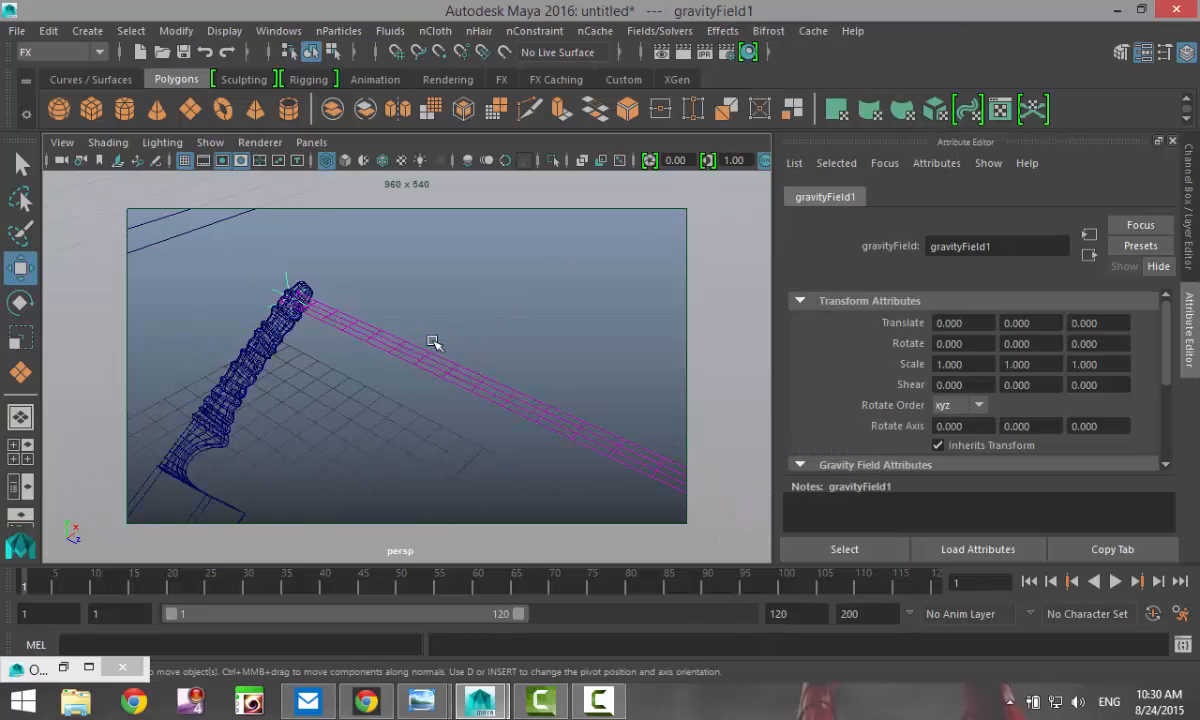
Return to shaded display, play the cloth simulation to about frame 40, and rewind the timeline to frame 1
click(20, 417)
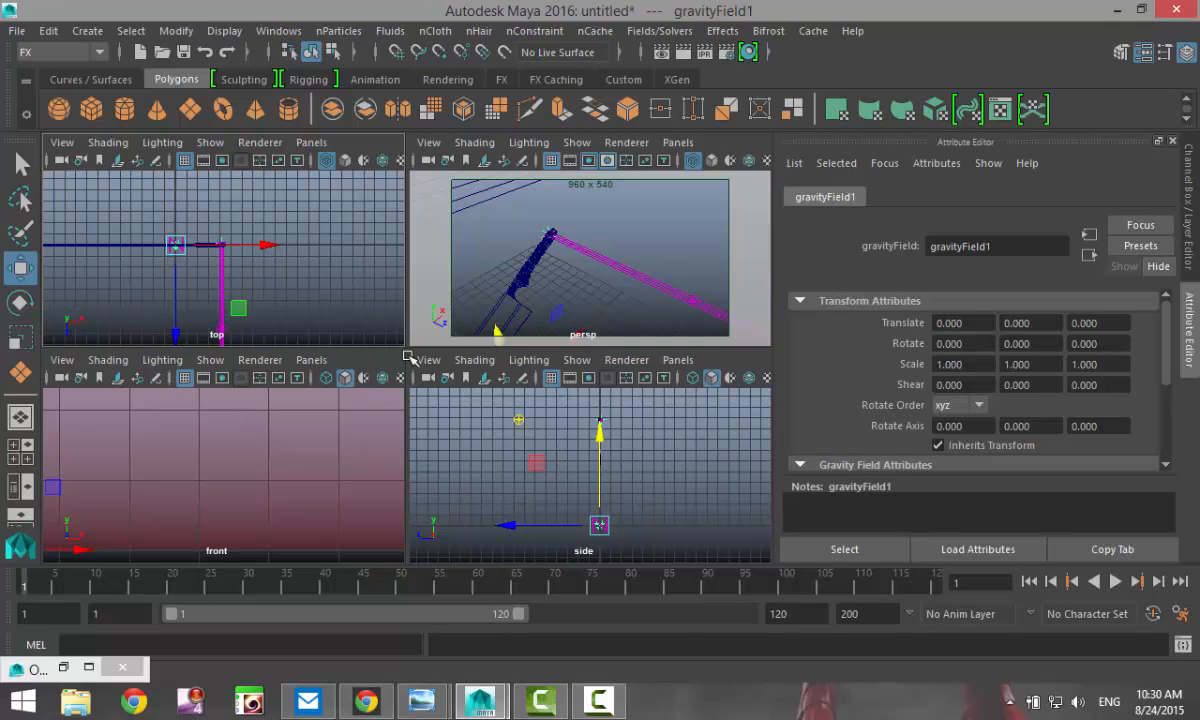
key(space)
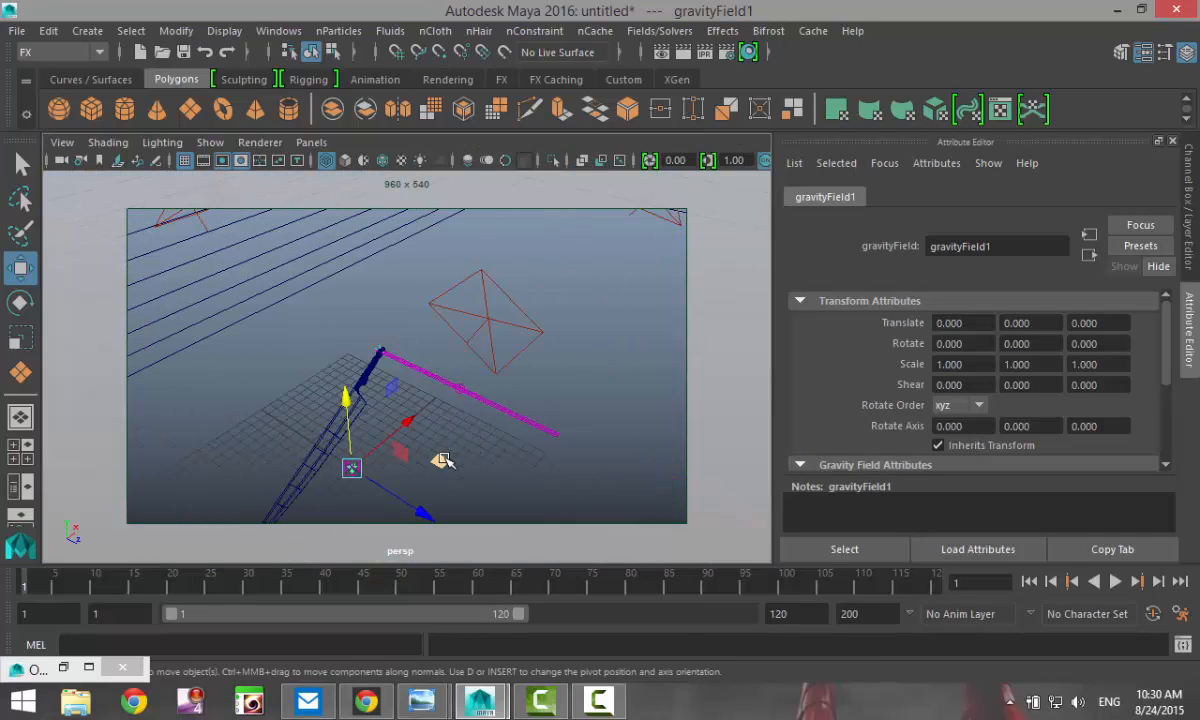
key(5)
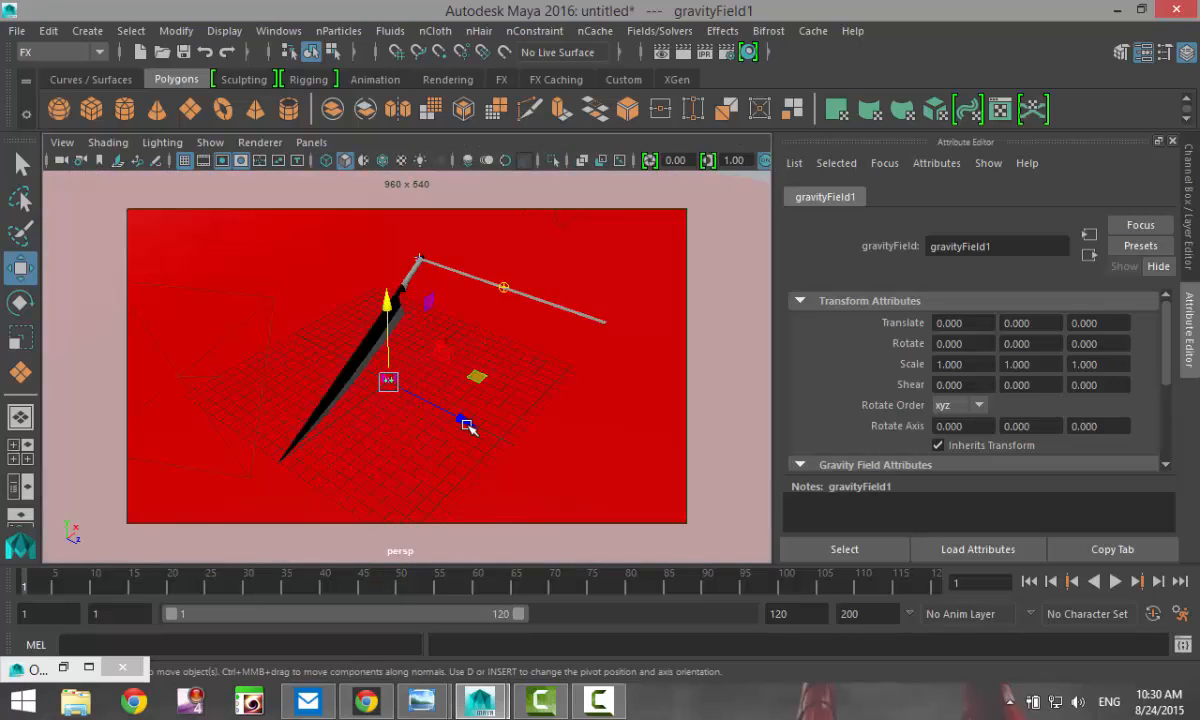
alt+drag(461, 442, 428, 418)
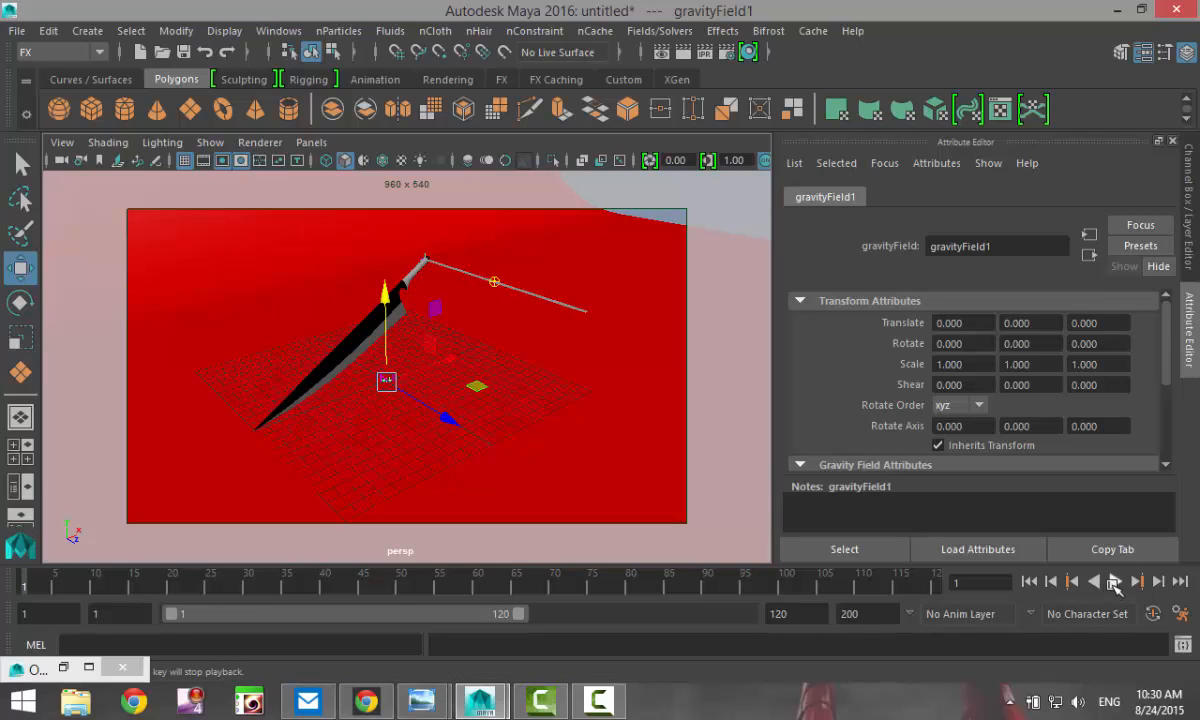
click(1118, 582)
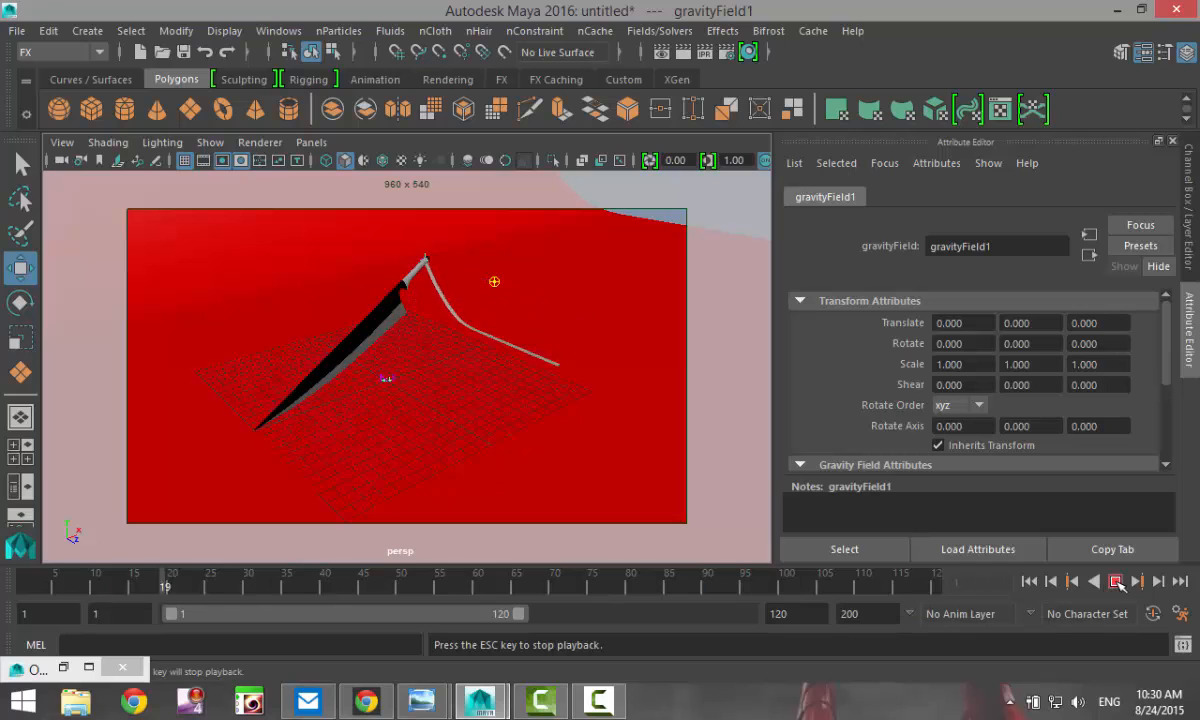
click(1116, 582)
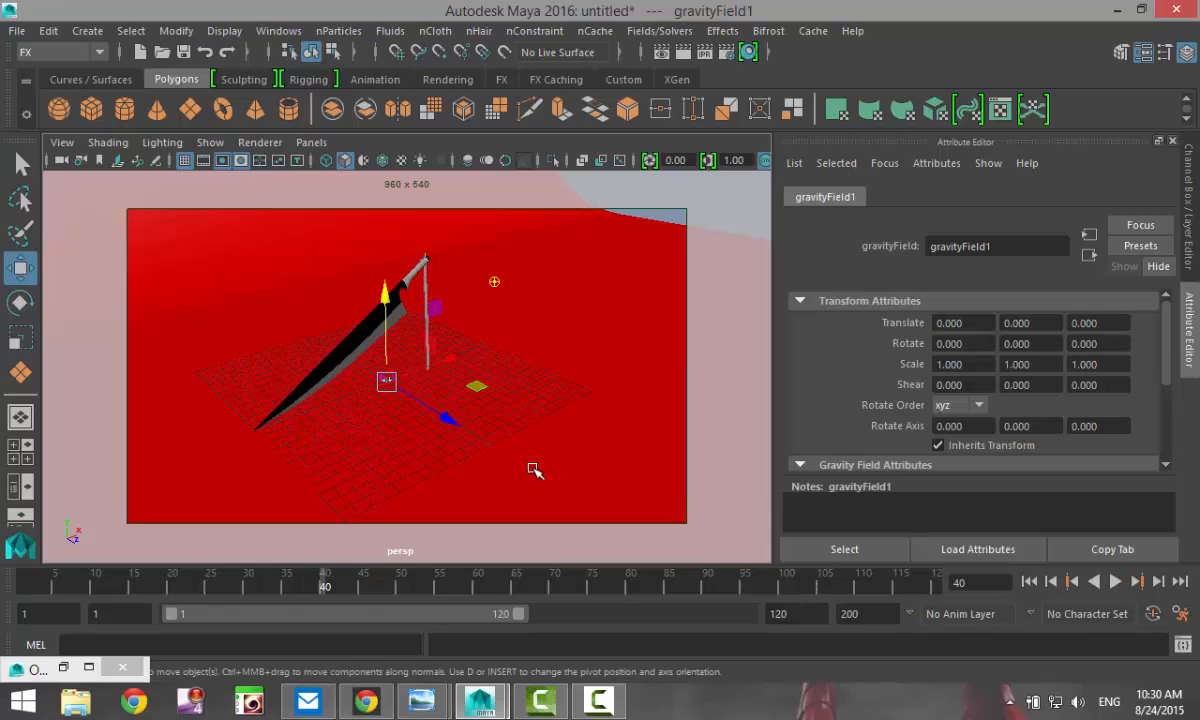
scroll(540, 440, up, 3)
scroll(549, 477, down, 4)
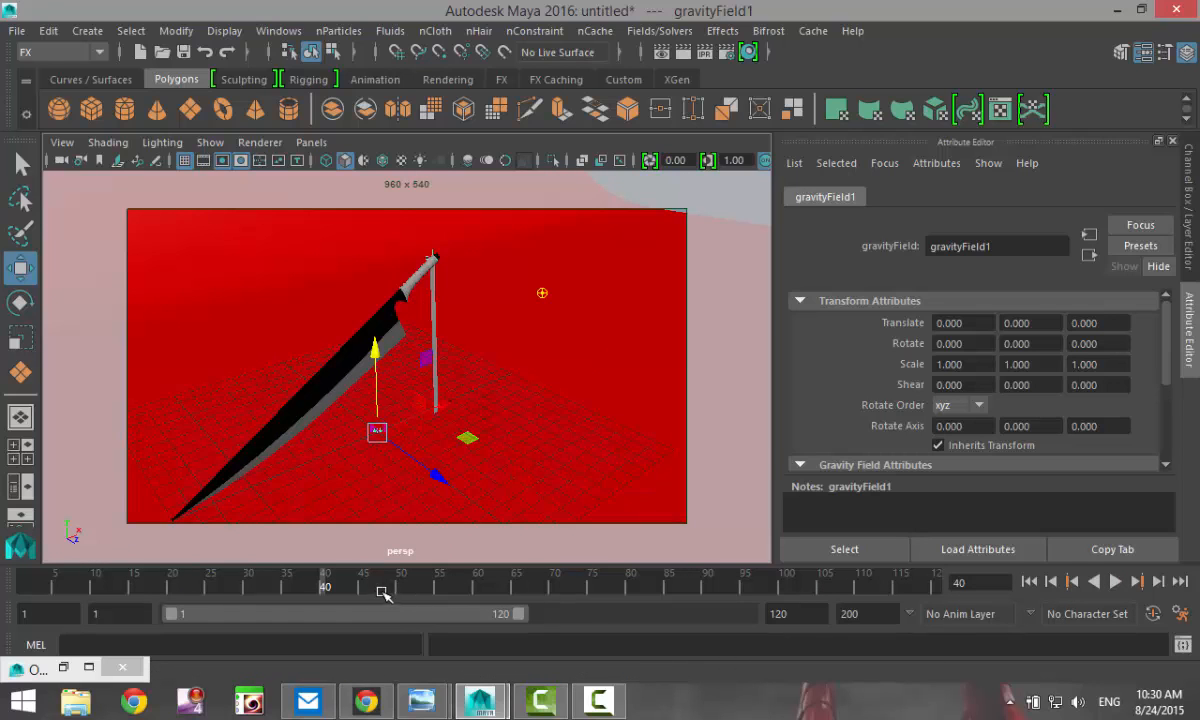
drag(381, 588, 8, 586)
Select the strip together with the red backdrop plane and create a passive collider from the backdrop
scroll(492, 420, down, 3)
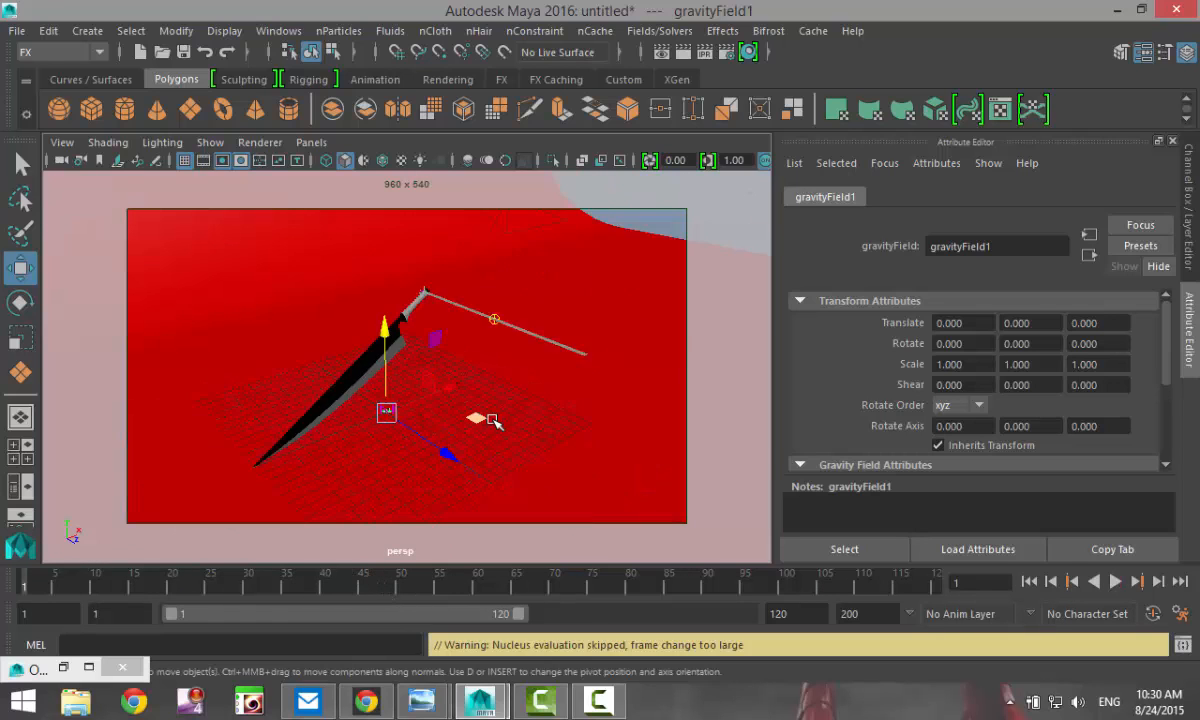
alt+drag(492, 420, 455, 455)
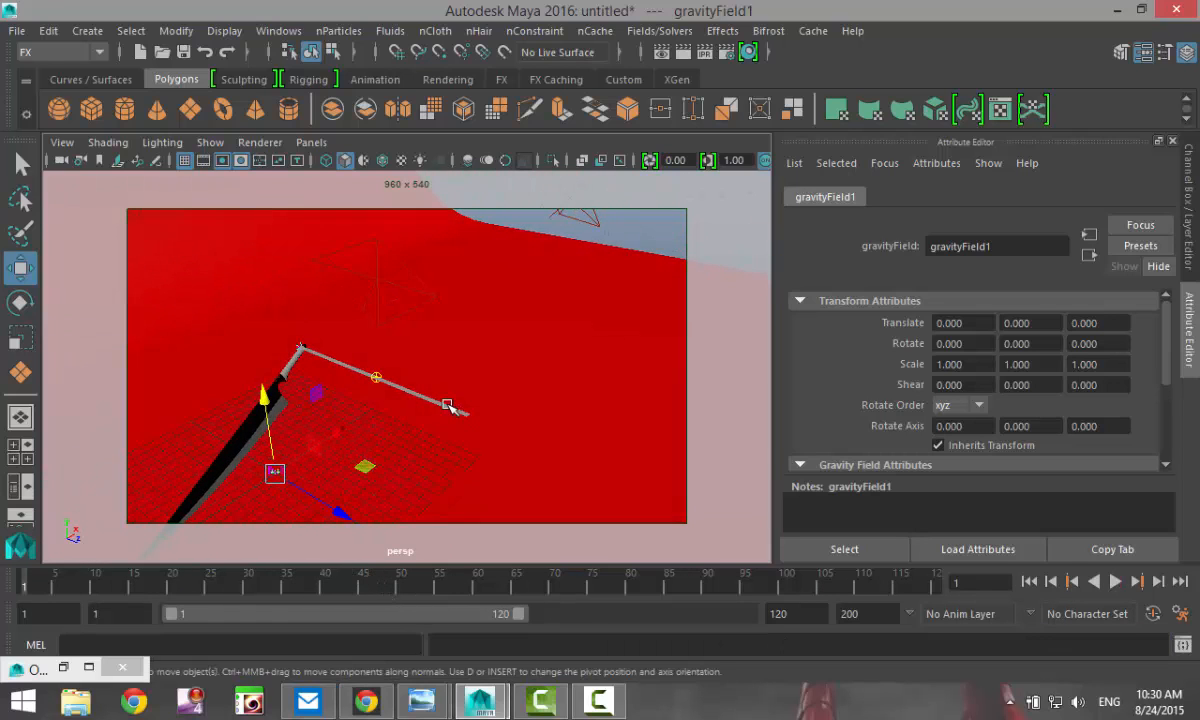
click(447, 405)
click(611, 318)
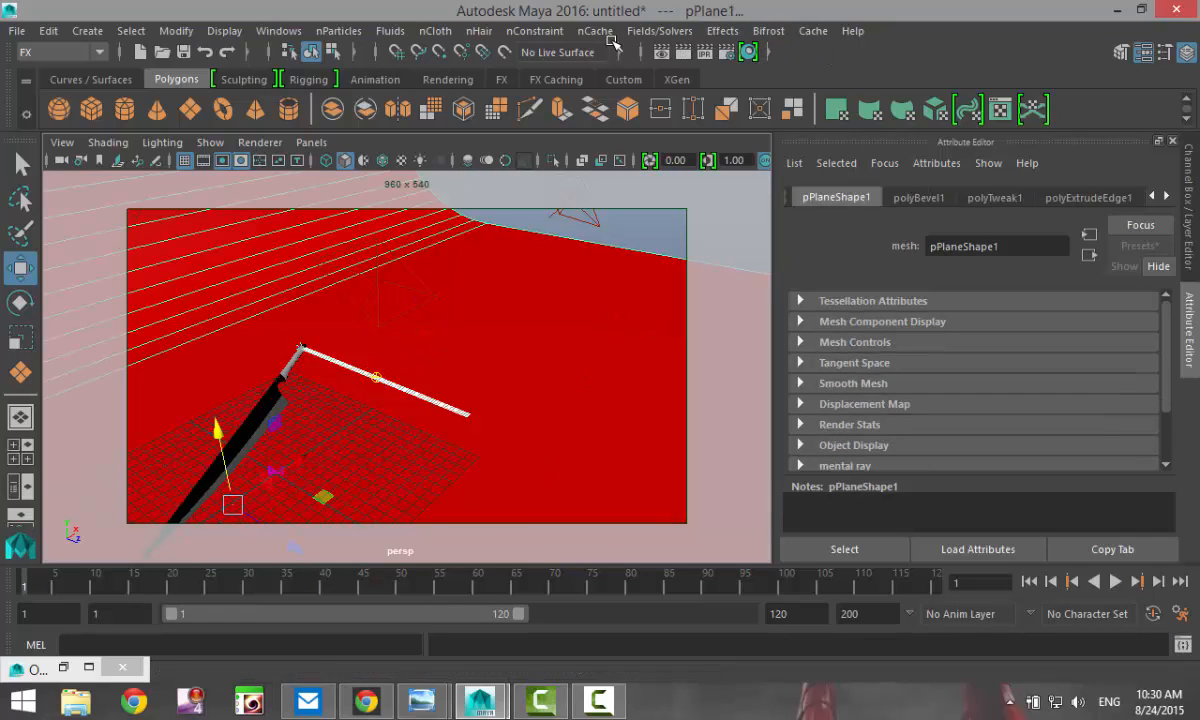
click(478, 33)
mouse_move(447, 33)
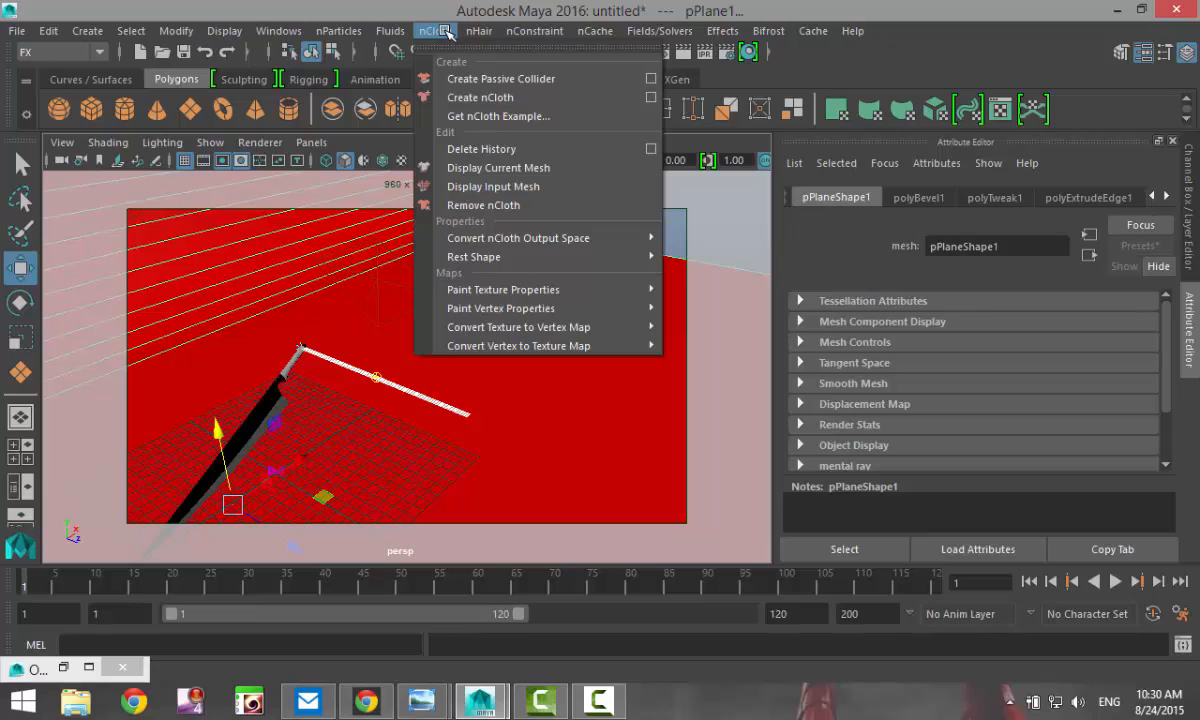
click(526, 80)
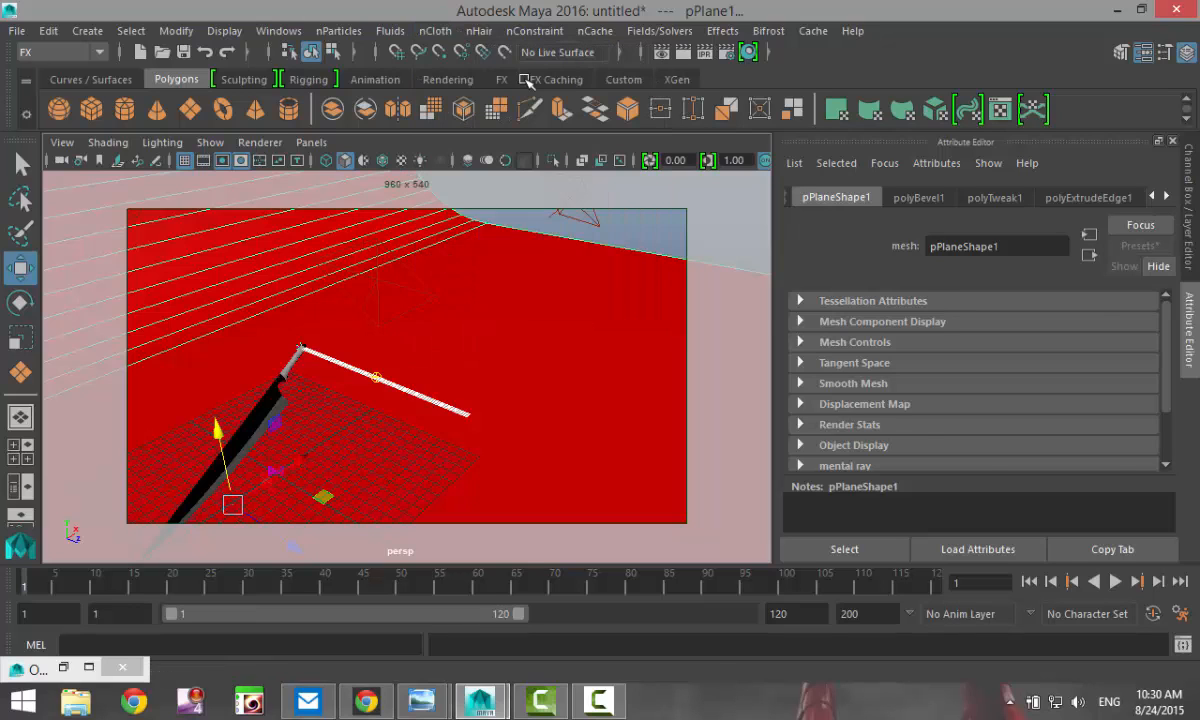
scroll(537, 414, up, 2)
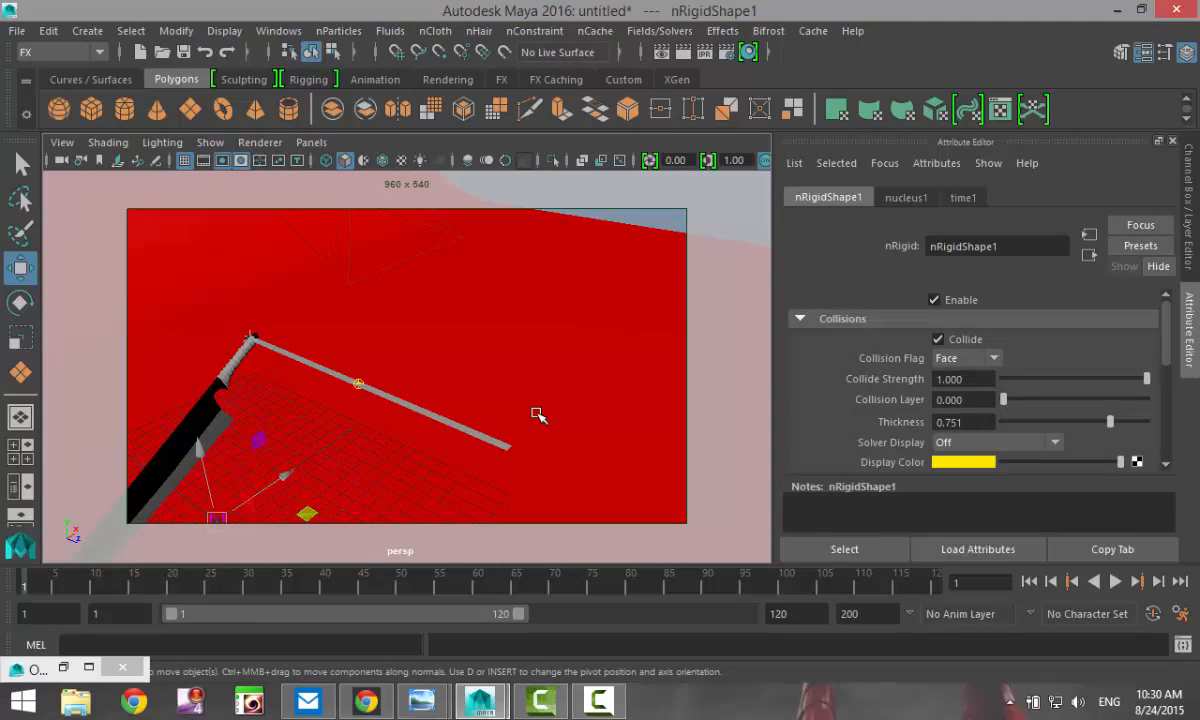
alt+middle_drag(536, 414, 616, 337)
alt+drag(572, 409, 620, 410)
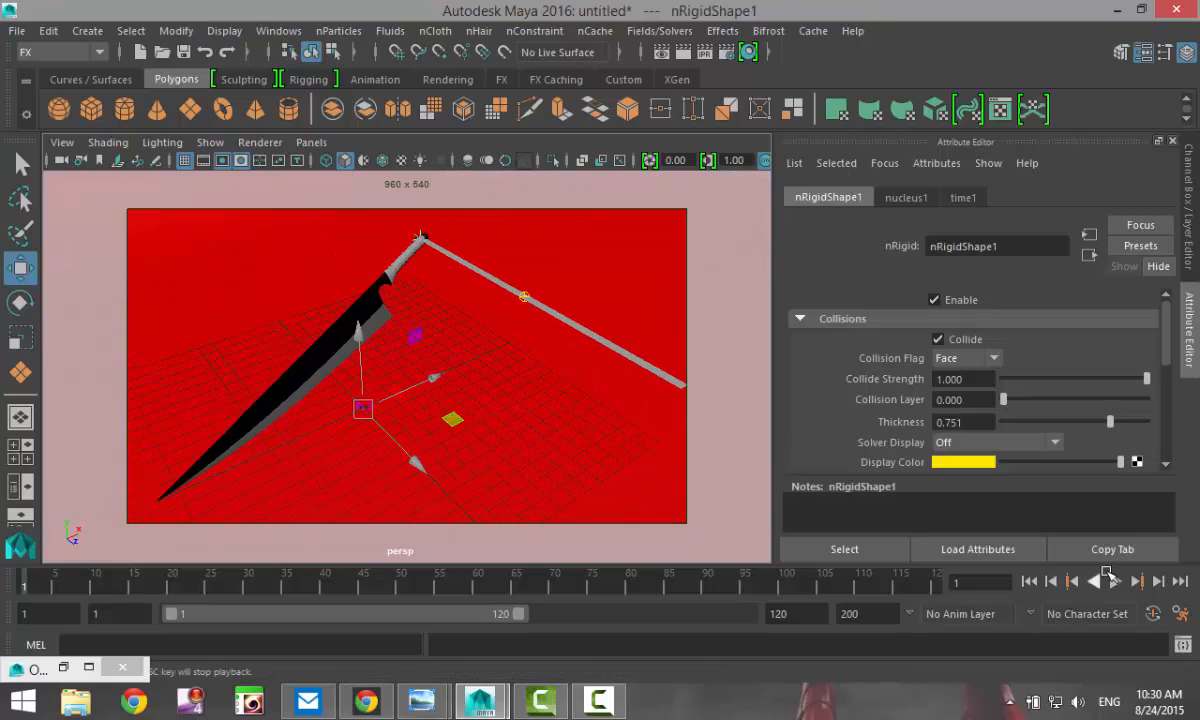
Play the cloth simulation to frame 25 and bookmark the perspective view framing the sword and its hanging strip
click(1115, 581)
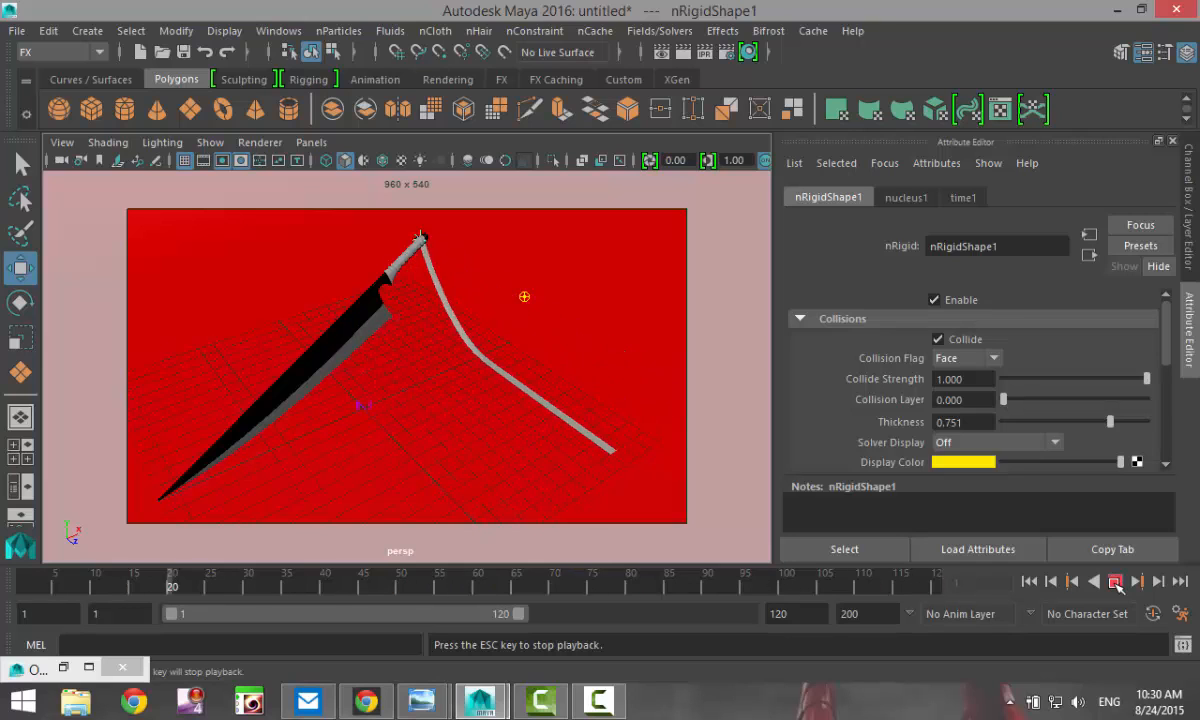
click(1116, 582)
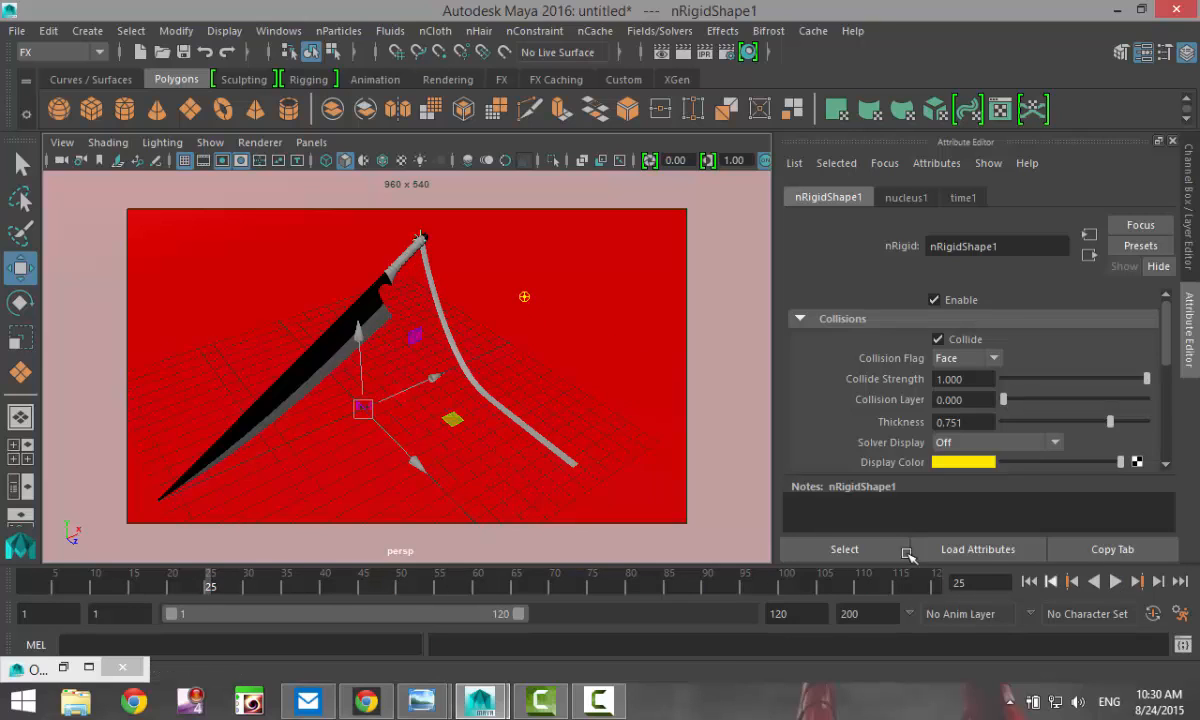
alt+middle_drag(447, 440, 476, 432)
alt+drag(474, 444, 451, 430)
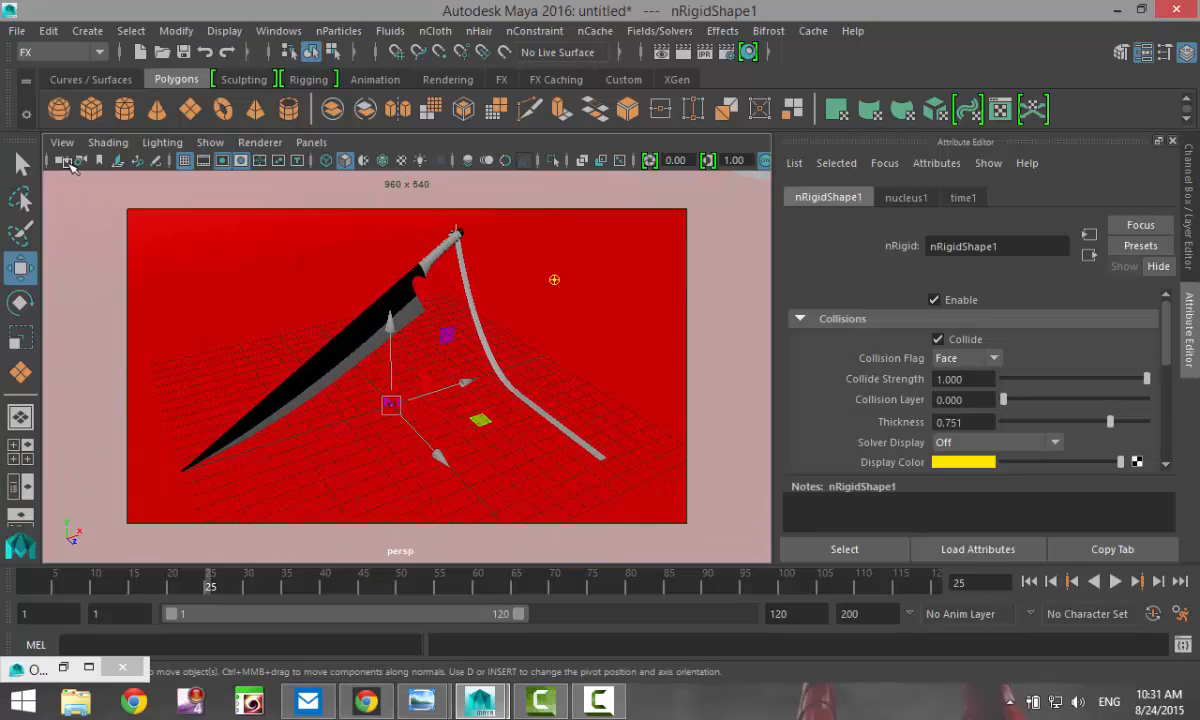
click(62, 142)
mouse_move(242, 400)
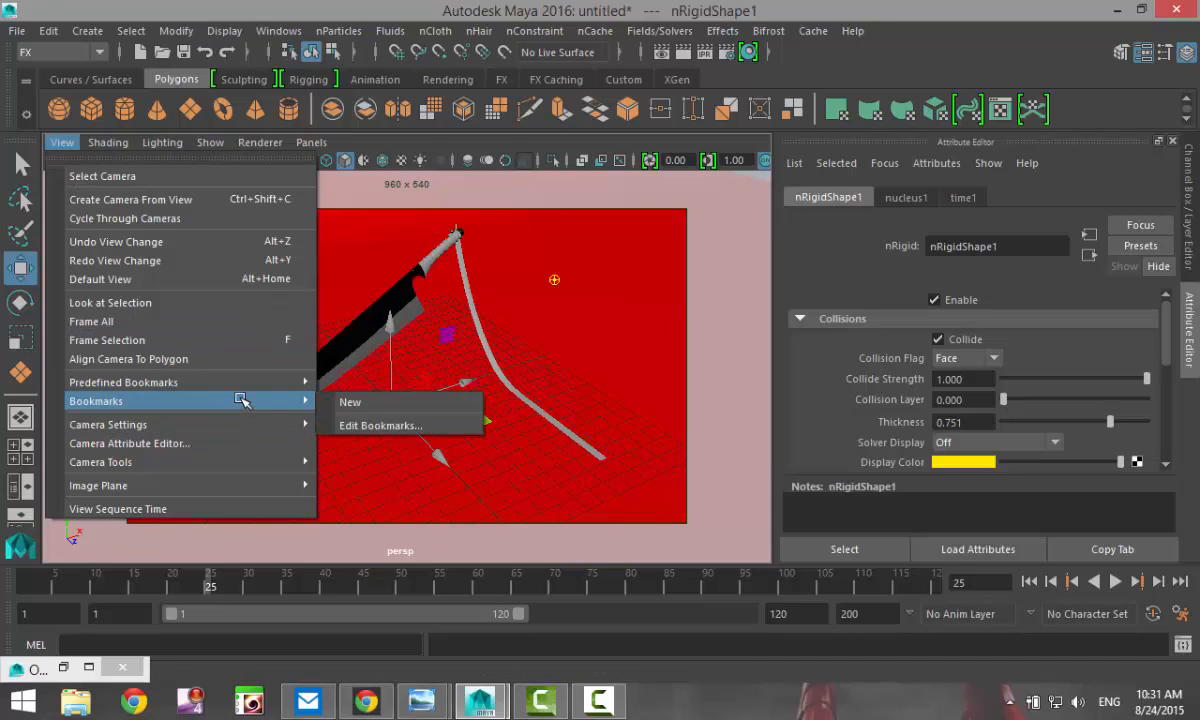
click(381, 401)
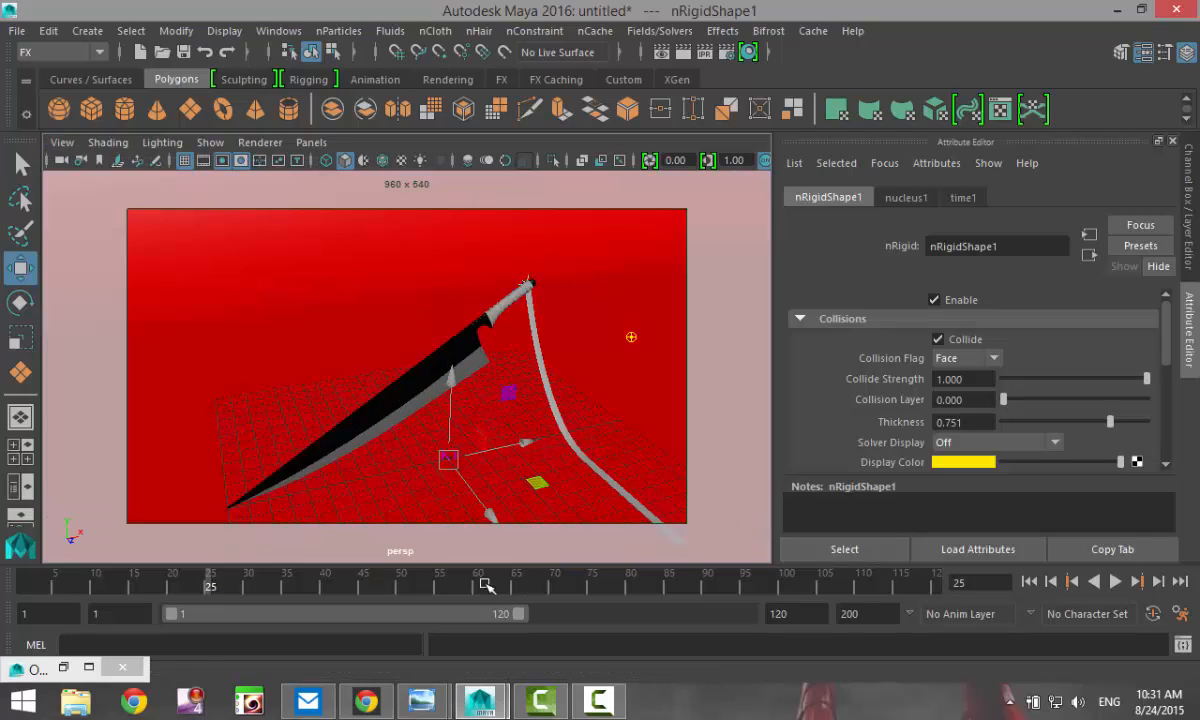
Rewind the timeline to frame 1 and play the cloth simulation to frame 56
drag(211, 578, 5, 582)
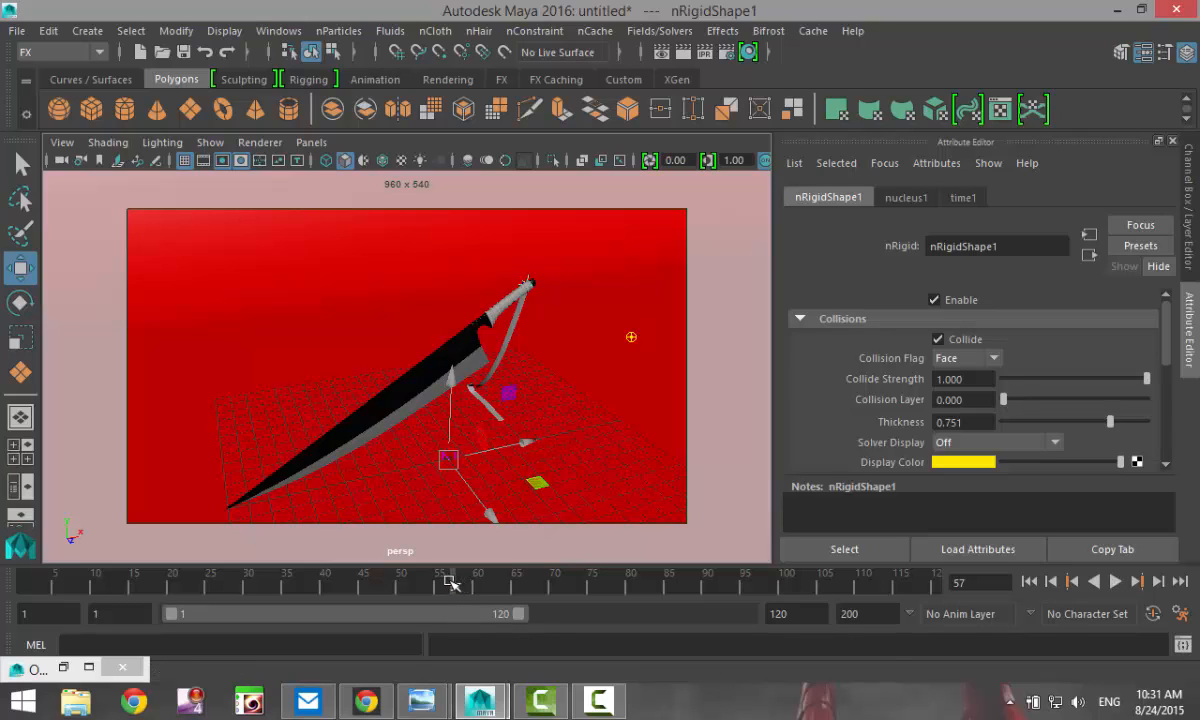
drag(451, 583, 4, 582)
click(1115, 582)
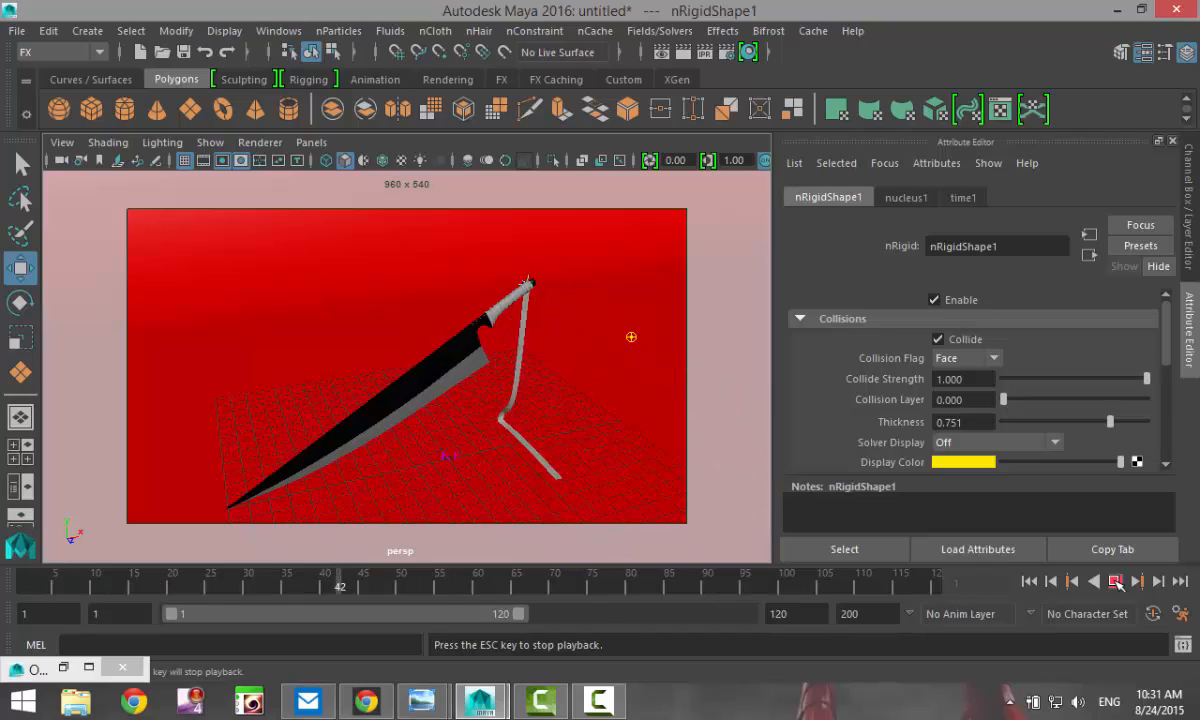
click(1116, 582)
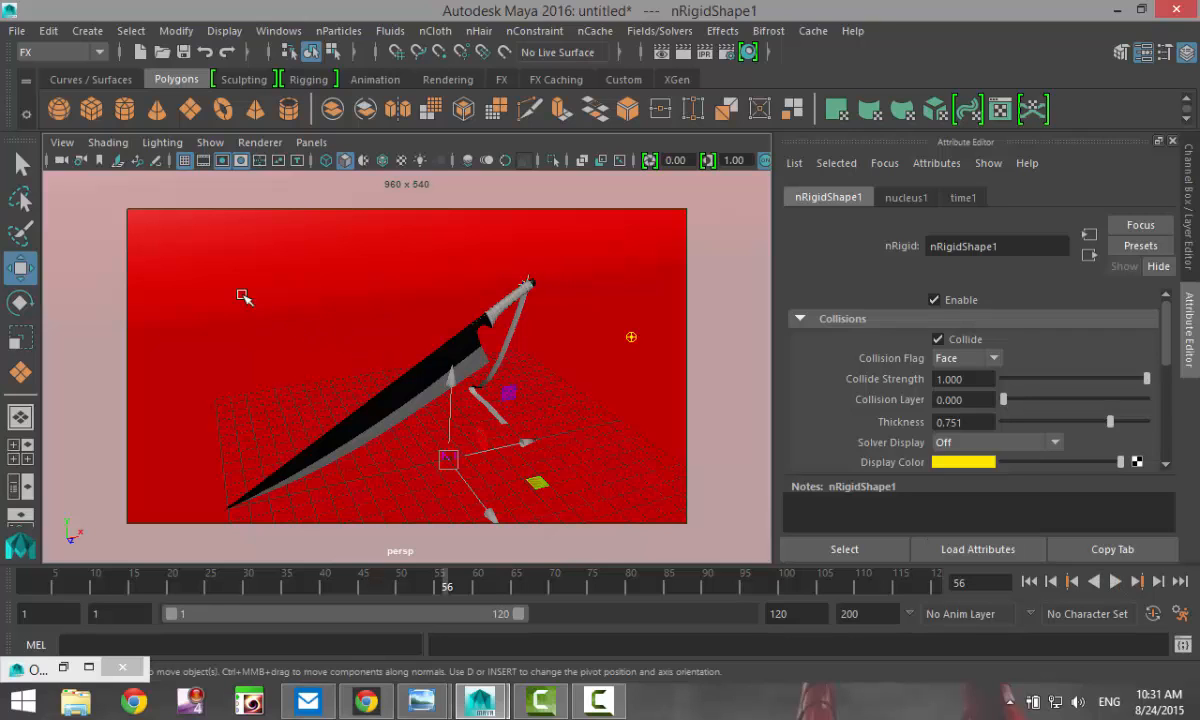
Select everything in the scene, delete its history, and try to freeze the transformations
drag(167, 230, 680, 522)
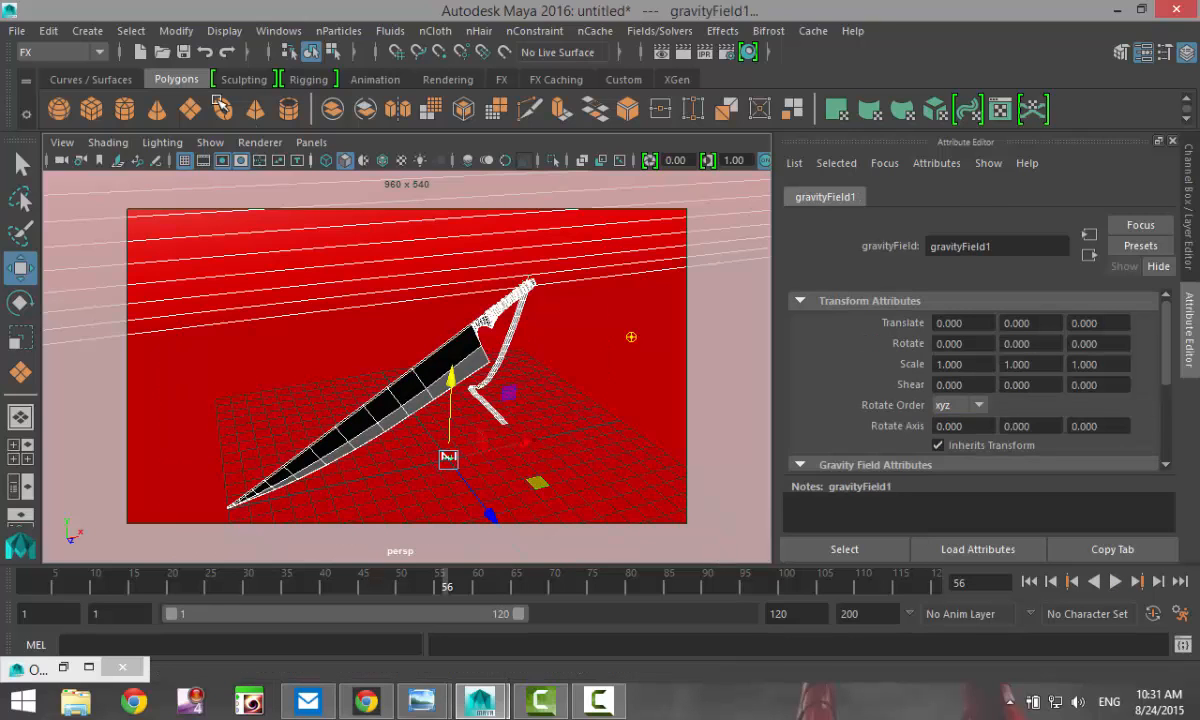
click(55, 33)
mouse_move(158, 253)
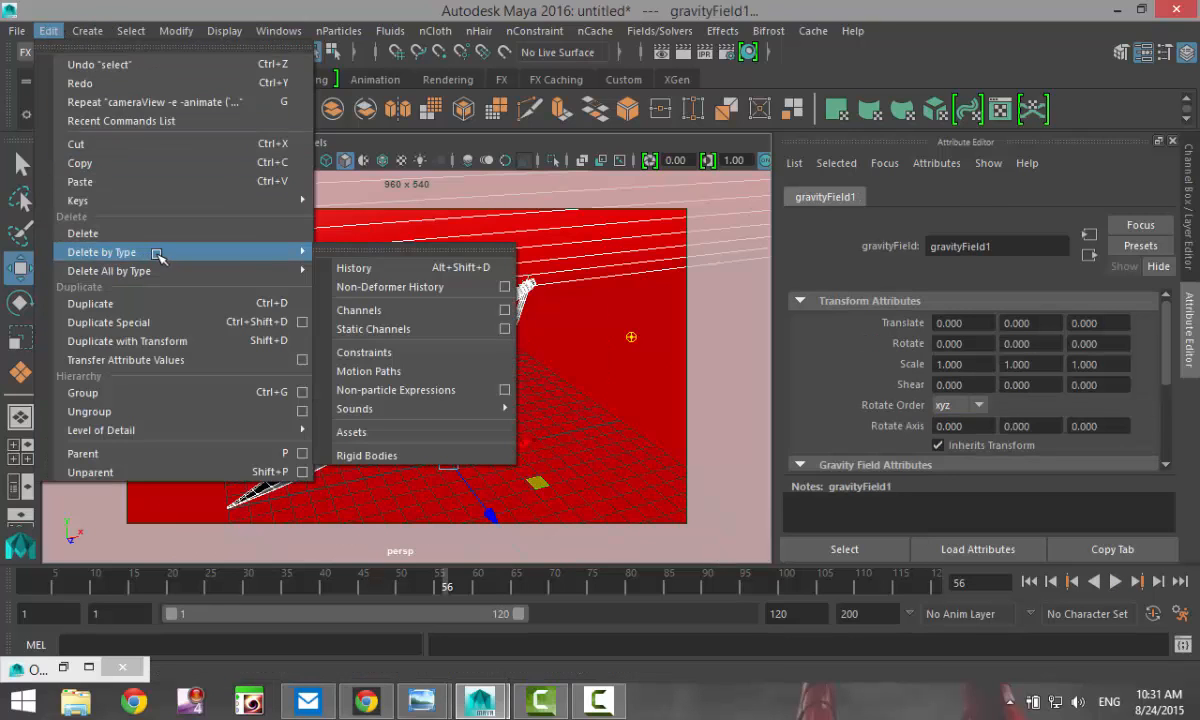
click(387, 272)
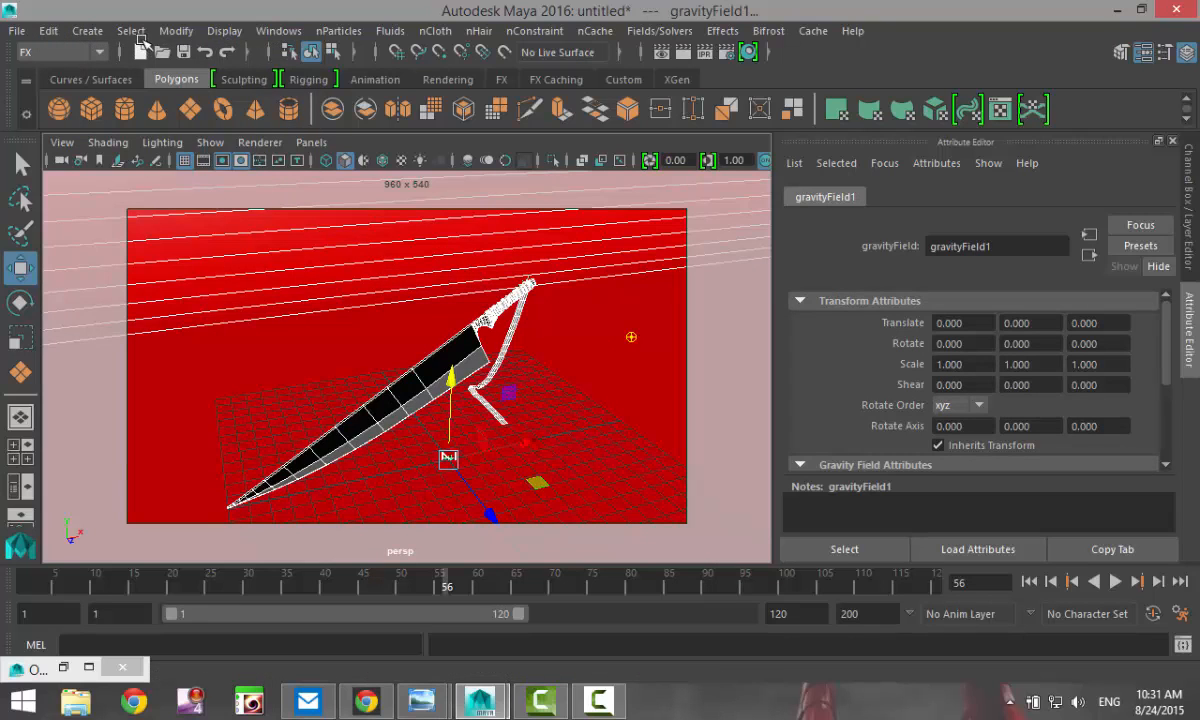
click(174, 32)
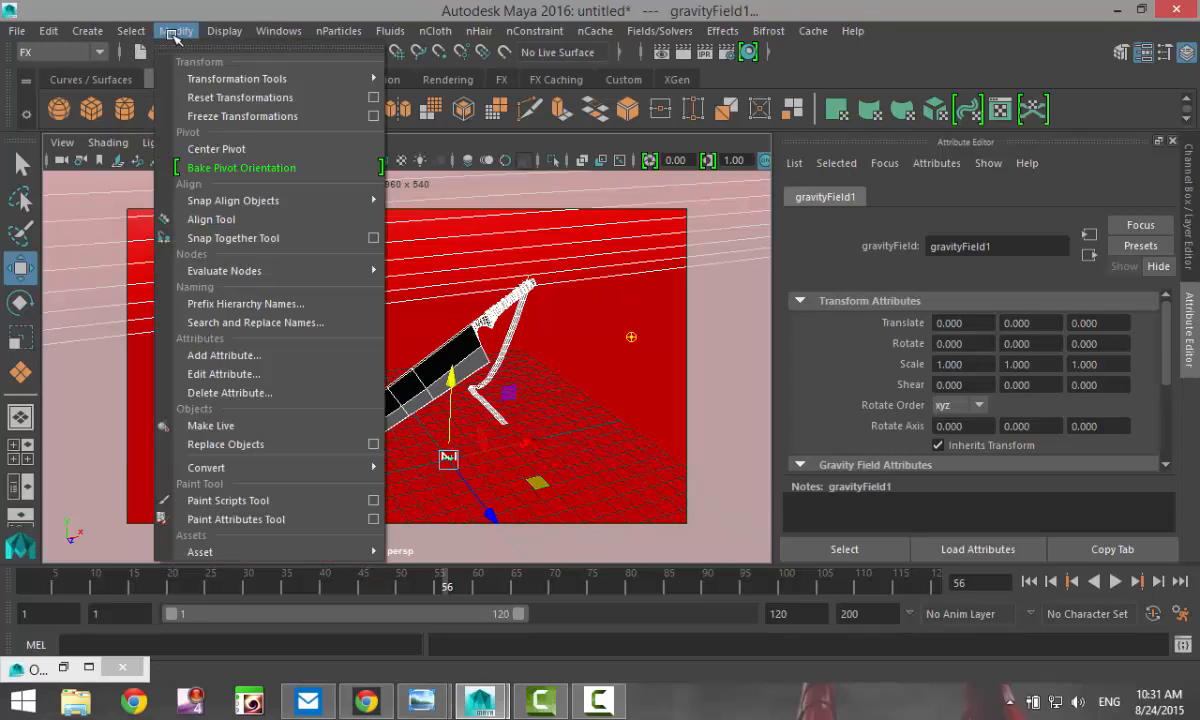
click(257, 117)
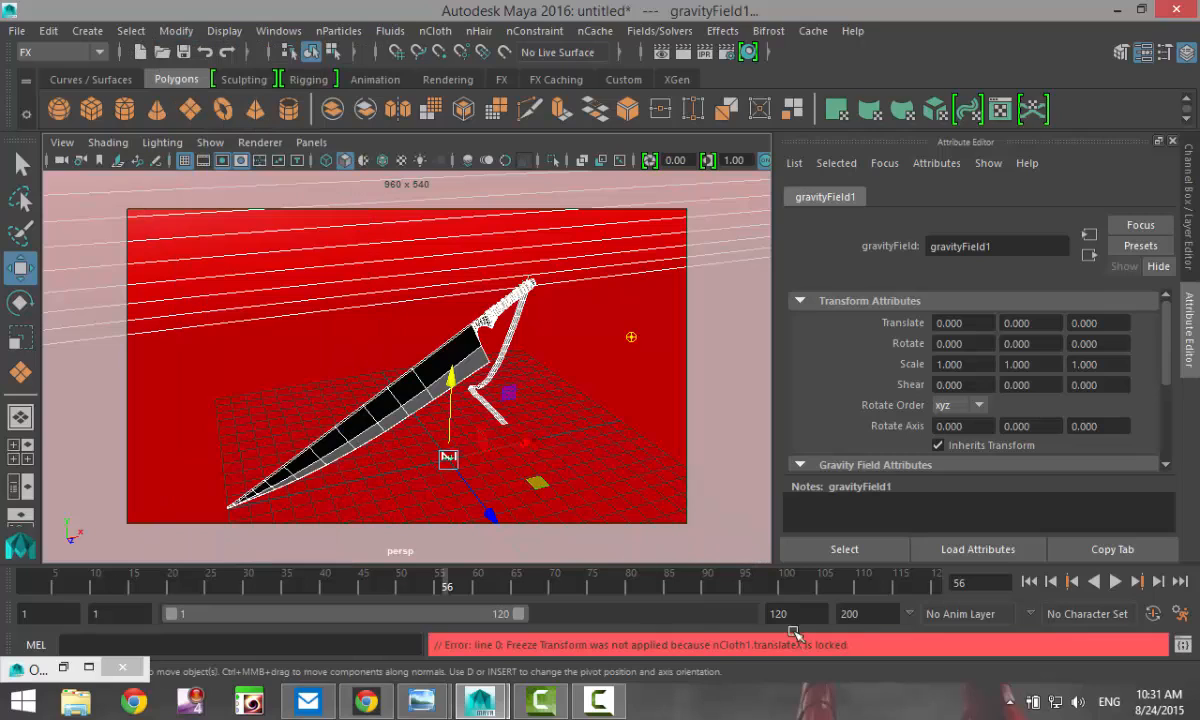
Select only the red backdrop plane, play the timeline to check the strip's pose, and return to frame 1
click(613, 428)
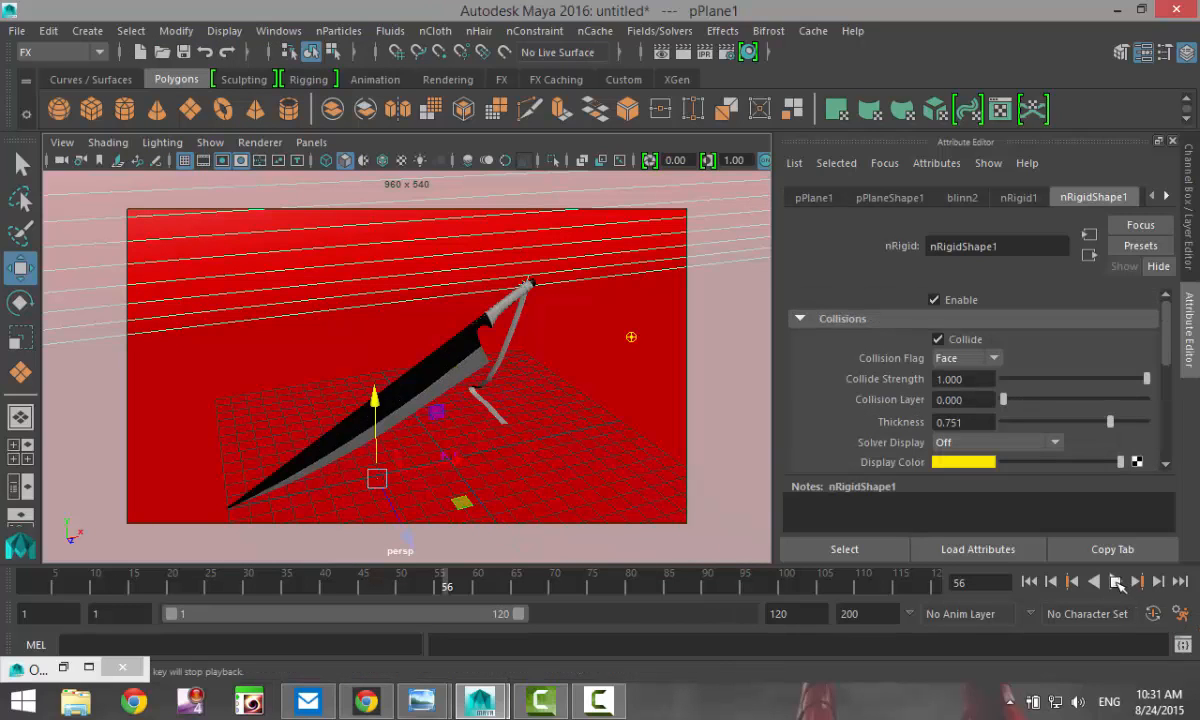
click(1117, 582)
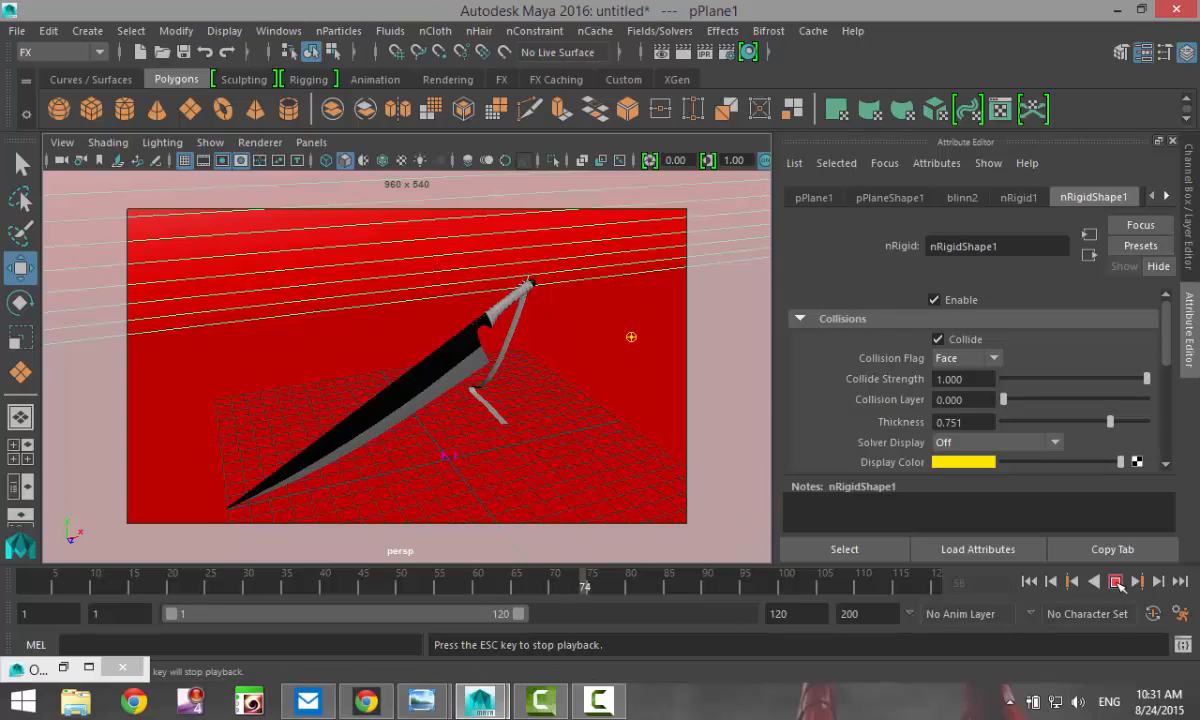
click(1117, 582)
click(1029, 582)
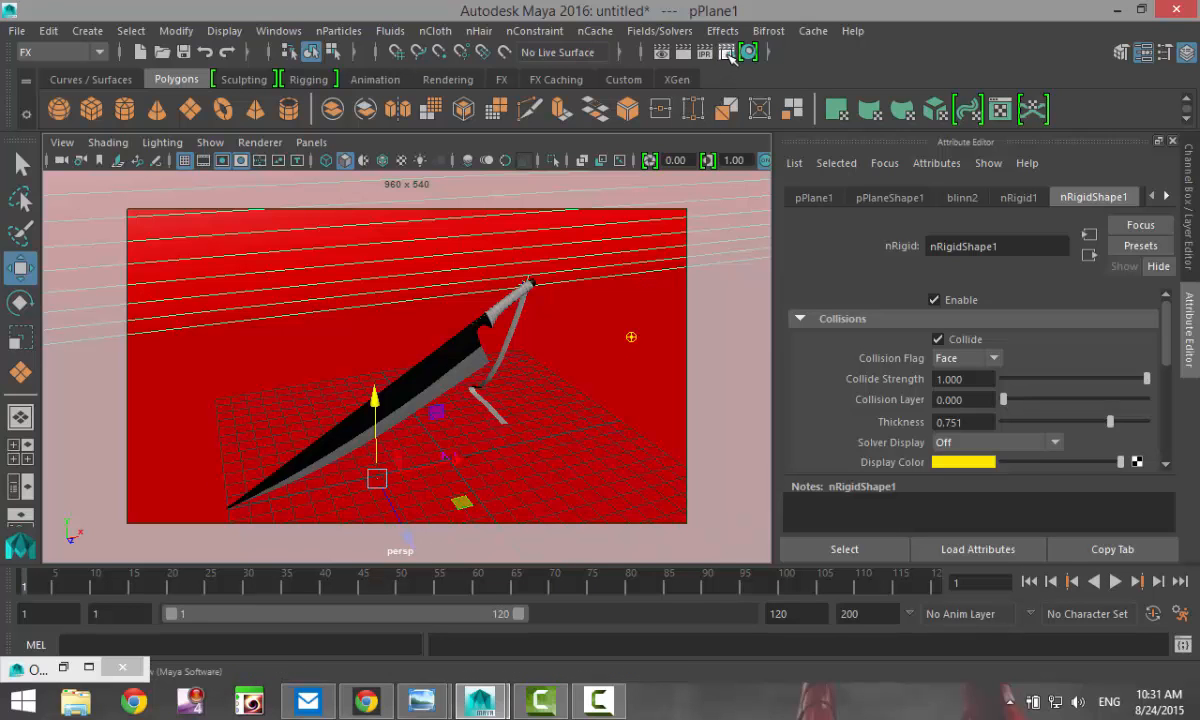
Set the renderer to mental ray and the image size preset to HD 1080 in the render settings
click(728, 55)
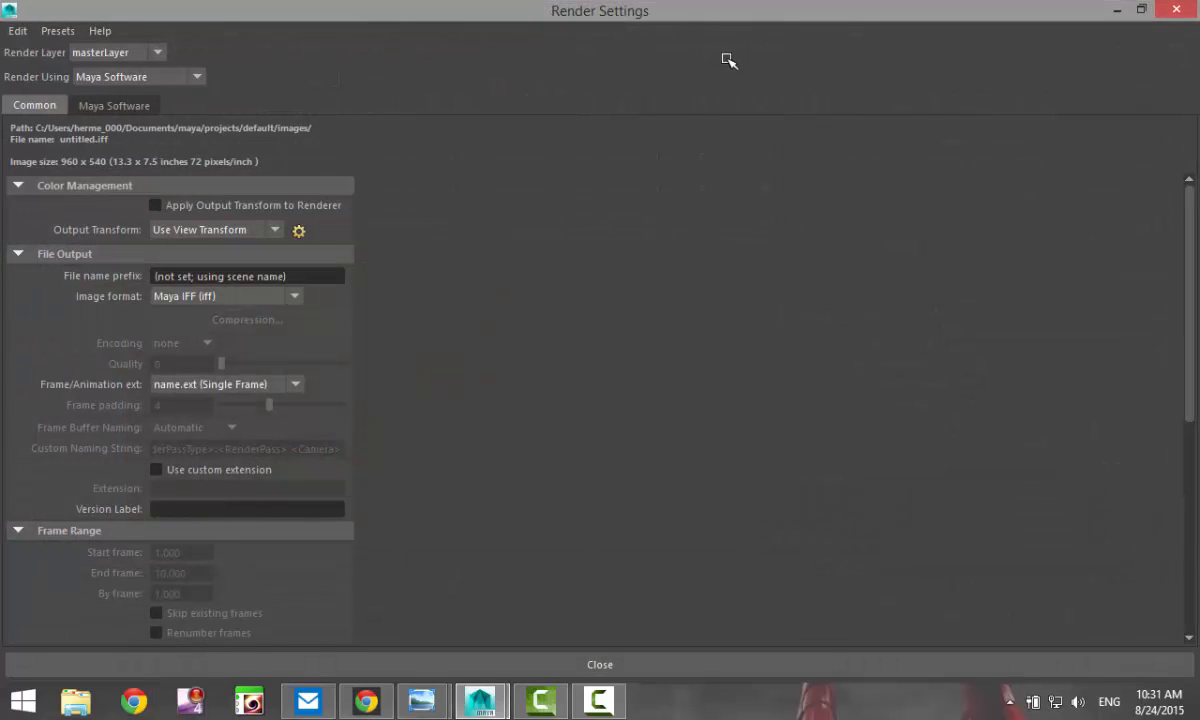
click(197, 79)
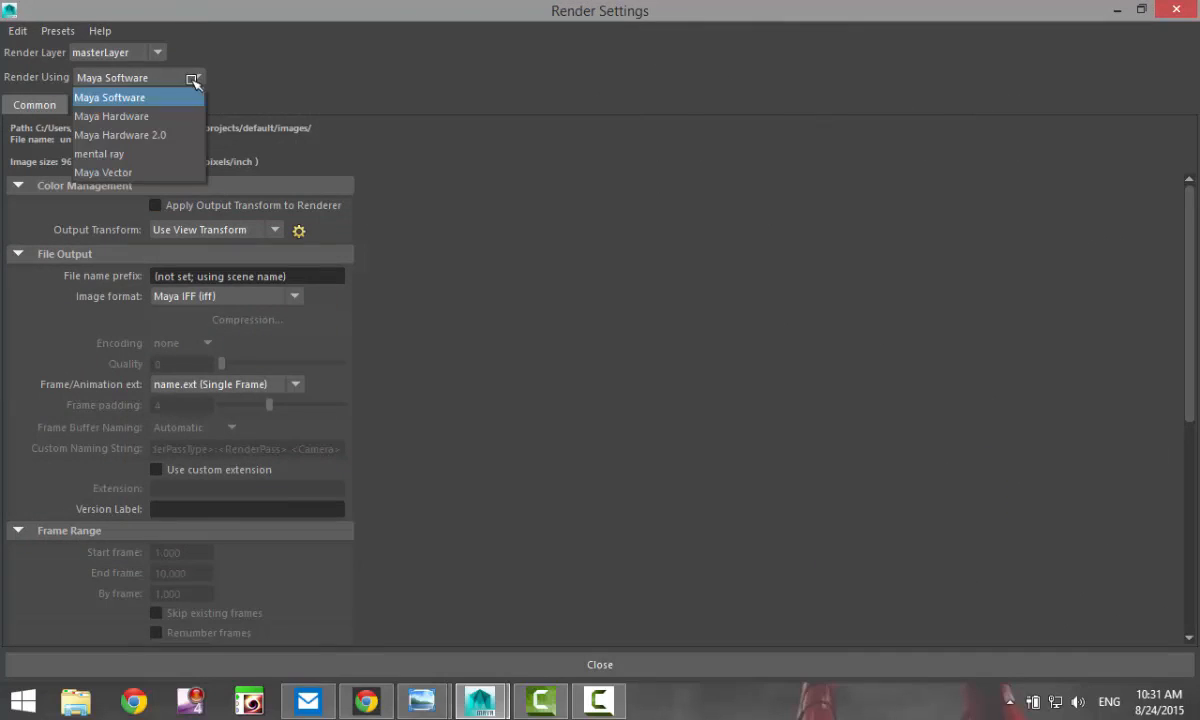
click(145, 154)
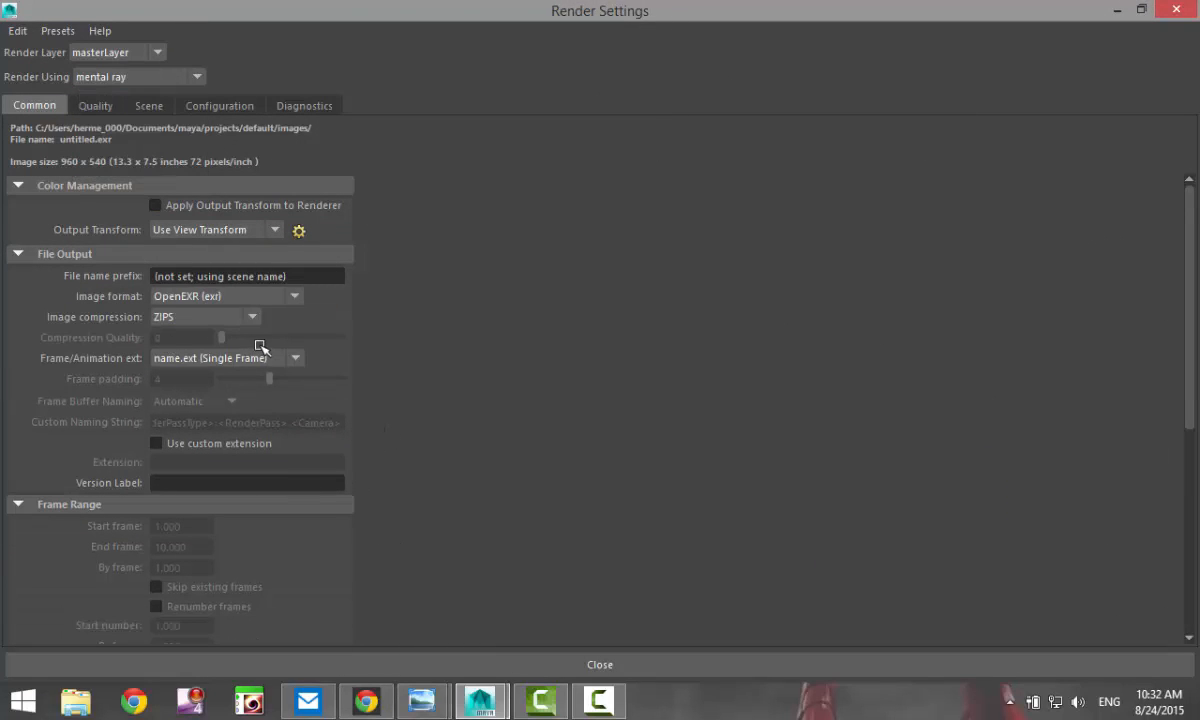
scroll(30, 327, down, 6)
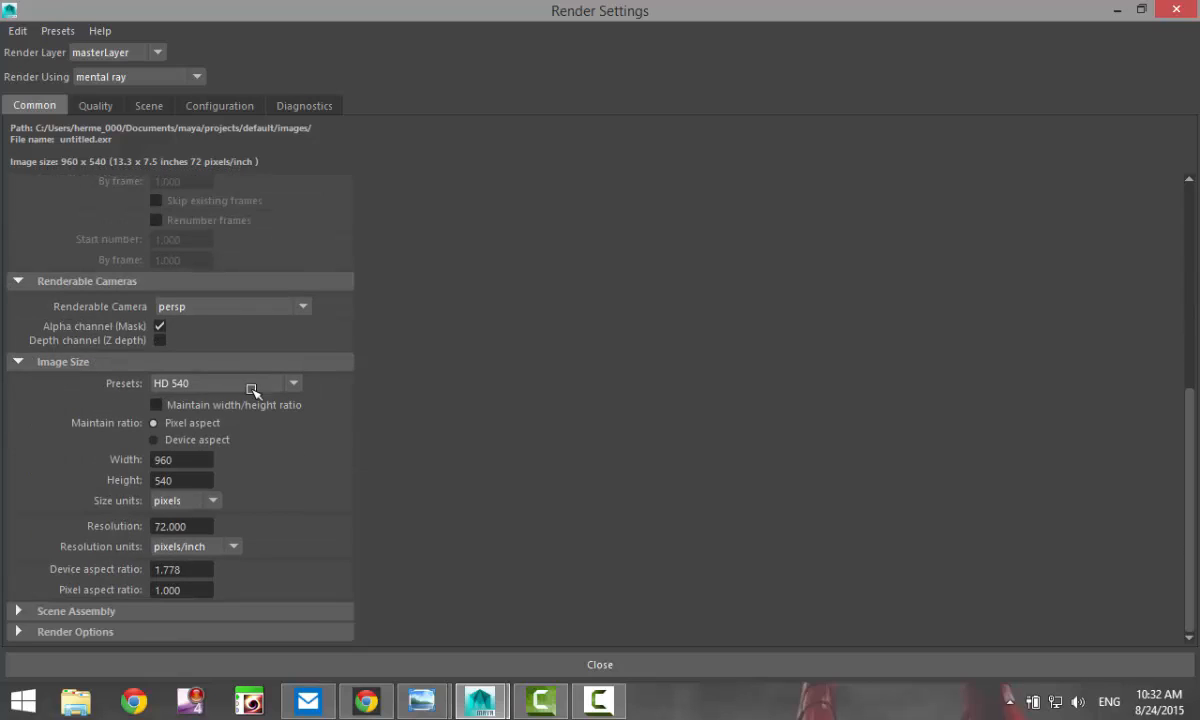
click(296, 384)
scroll(294, 574, down, 2)
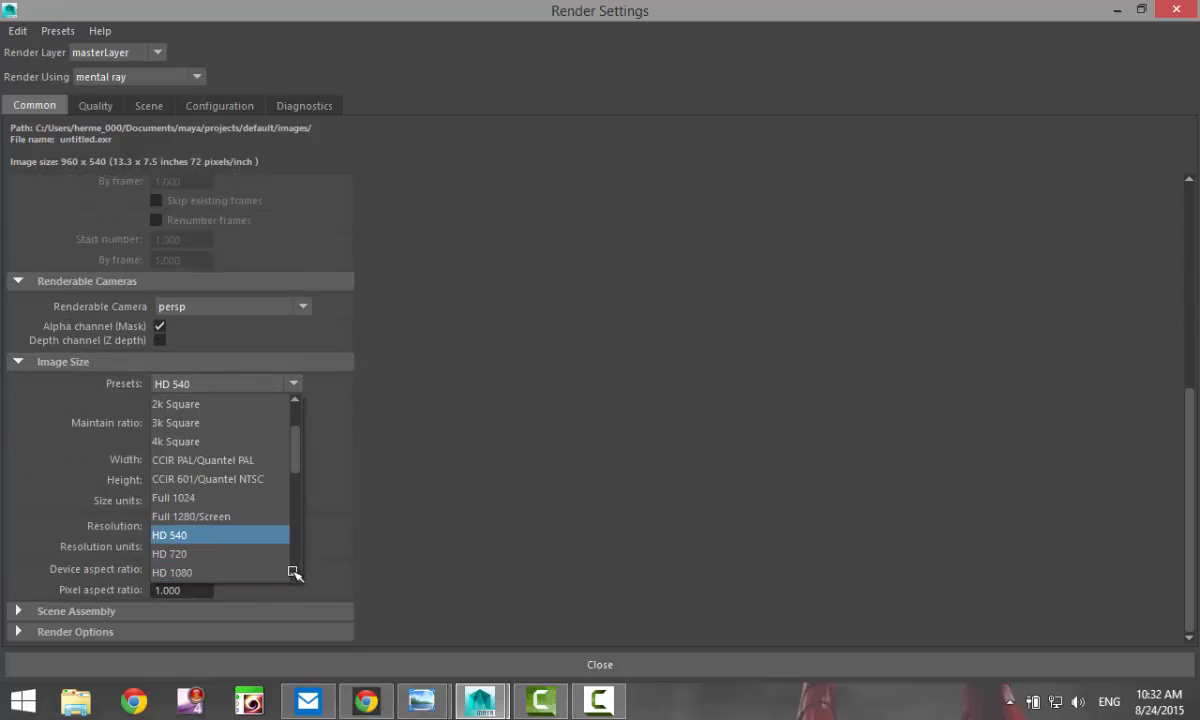
click(234, 571)
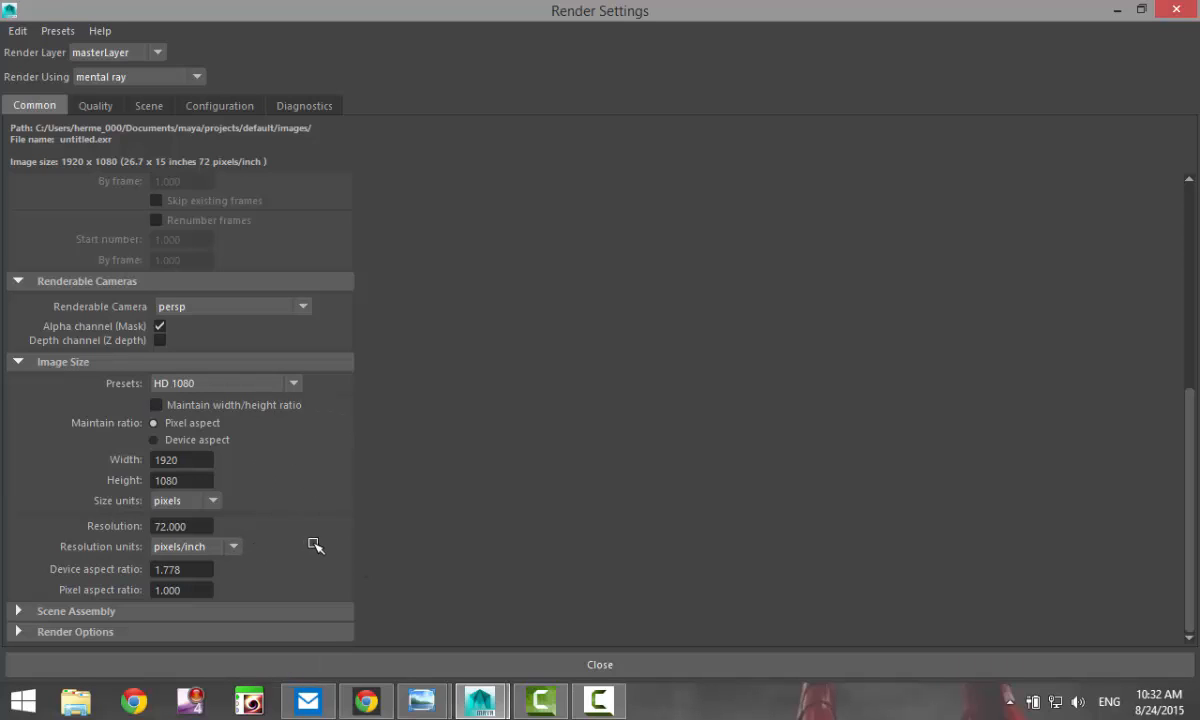
Raise the mental ray Overall Quality and Lighting Quality sampling values well above their current settings
click(96, 108)
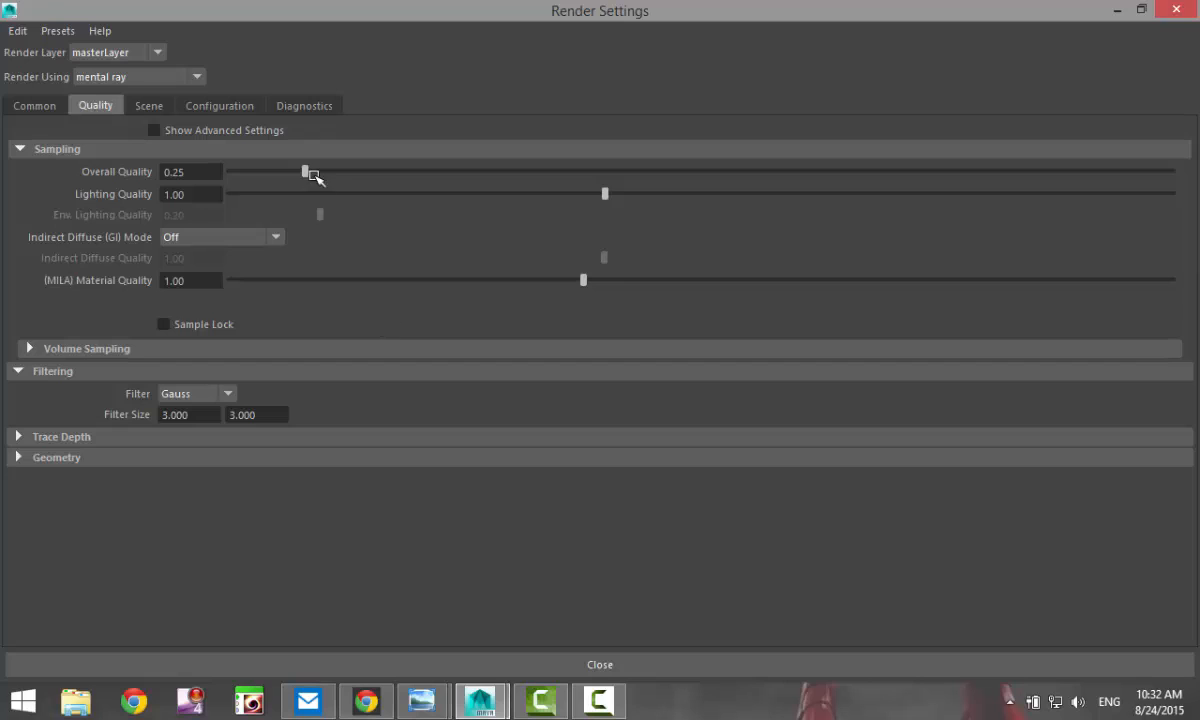
drag(309, 172, 926, 190)
drag(607, 196, 800, 231)
Turn Global Illum Generating and Global Illum Receiving on in the mental ray scene overrides
click(145, 104)
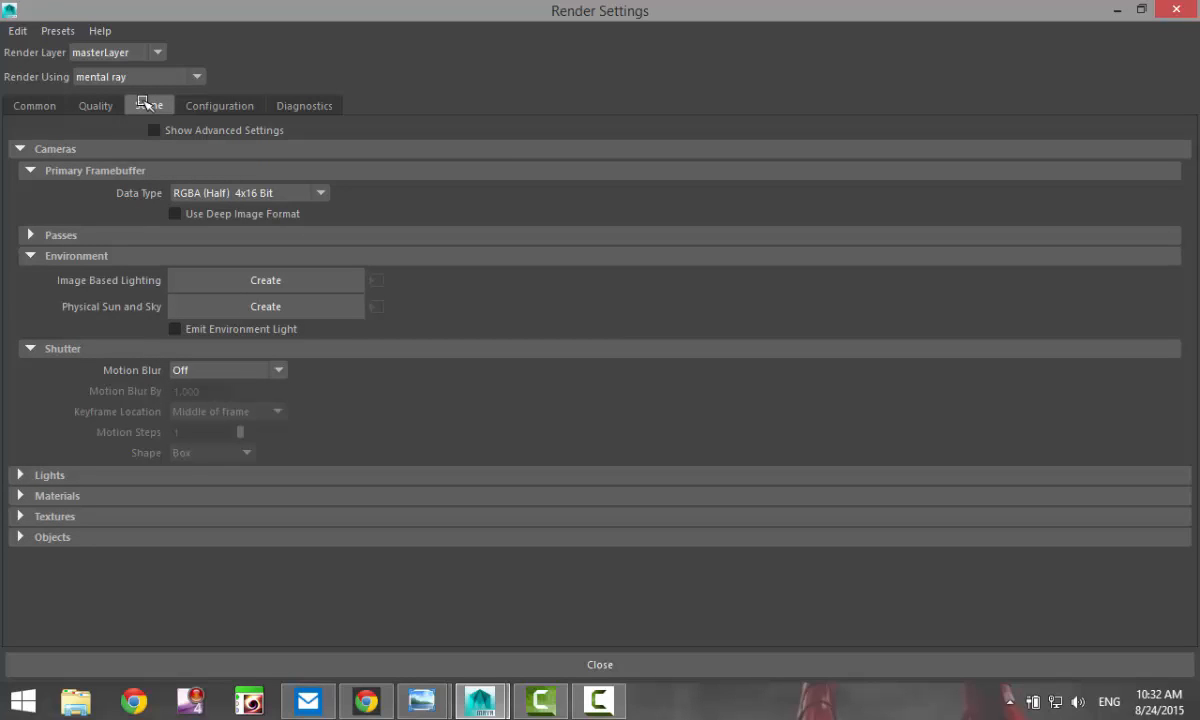
click(212, 107)
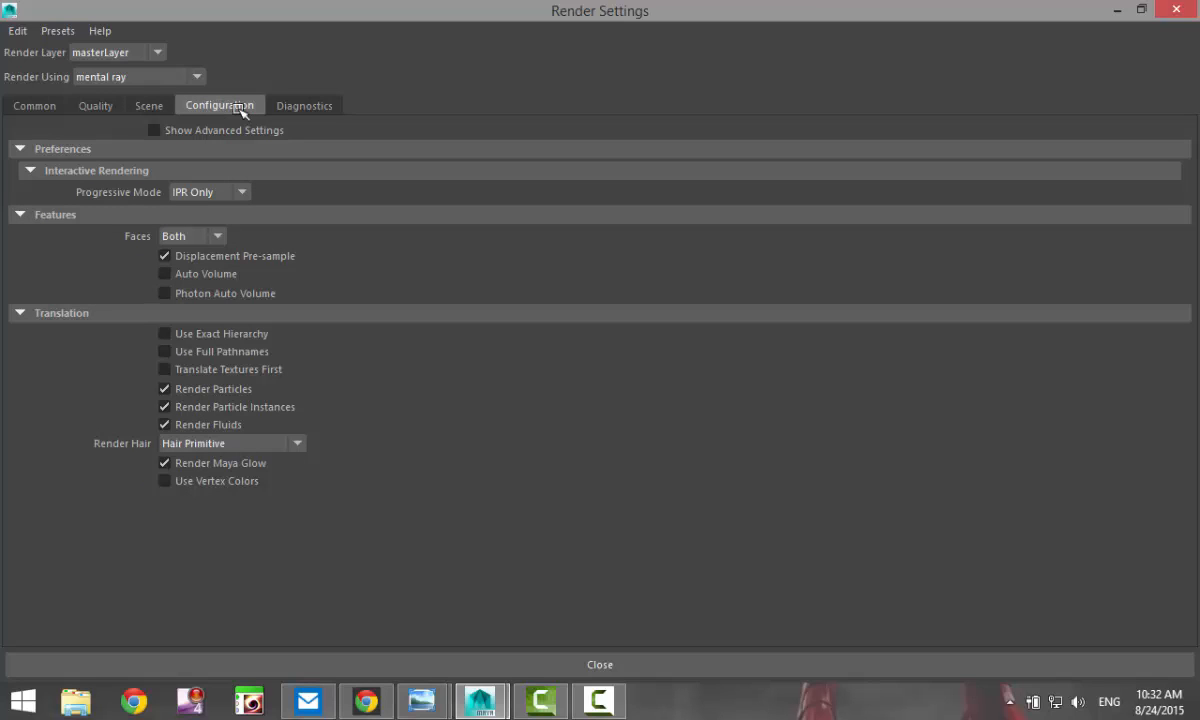
click(303, 107)
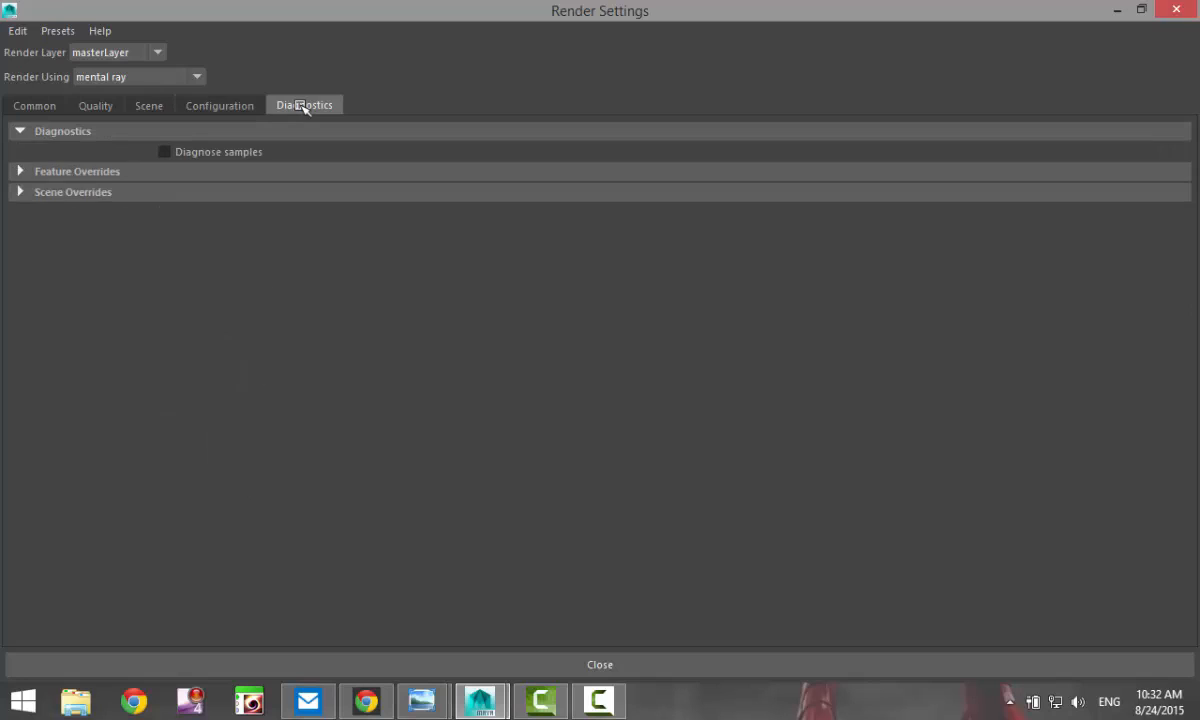
click(20, 192)
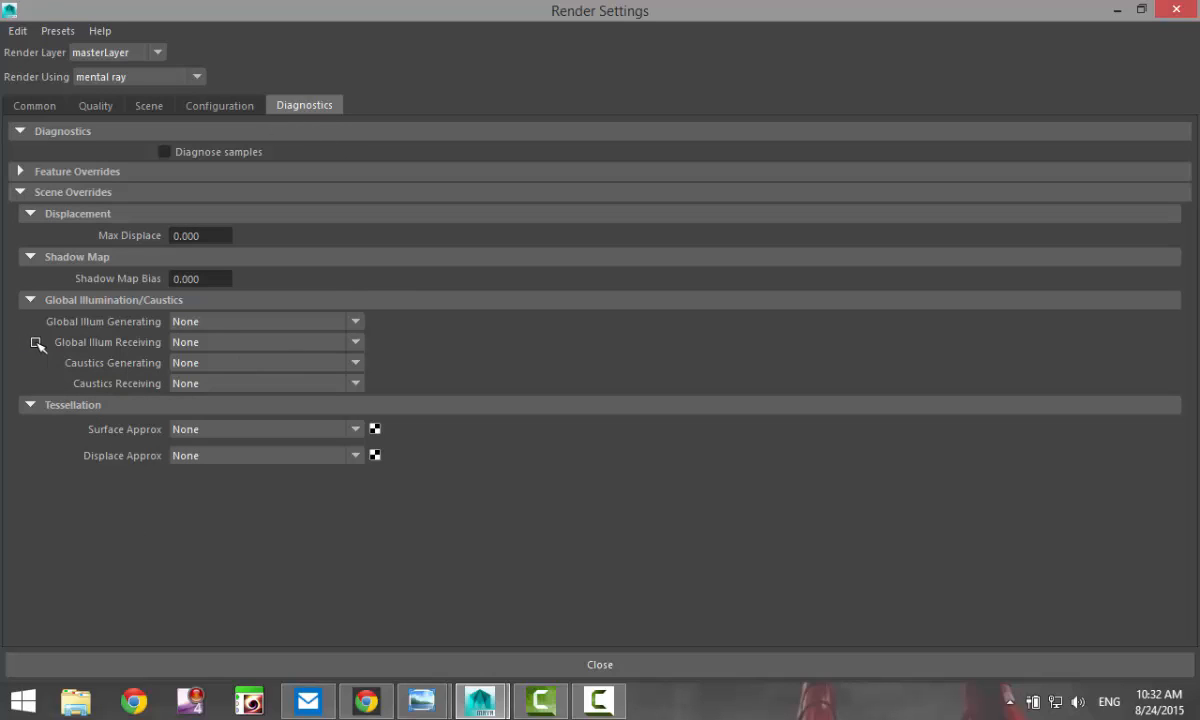
click(352, 321)
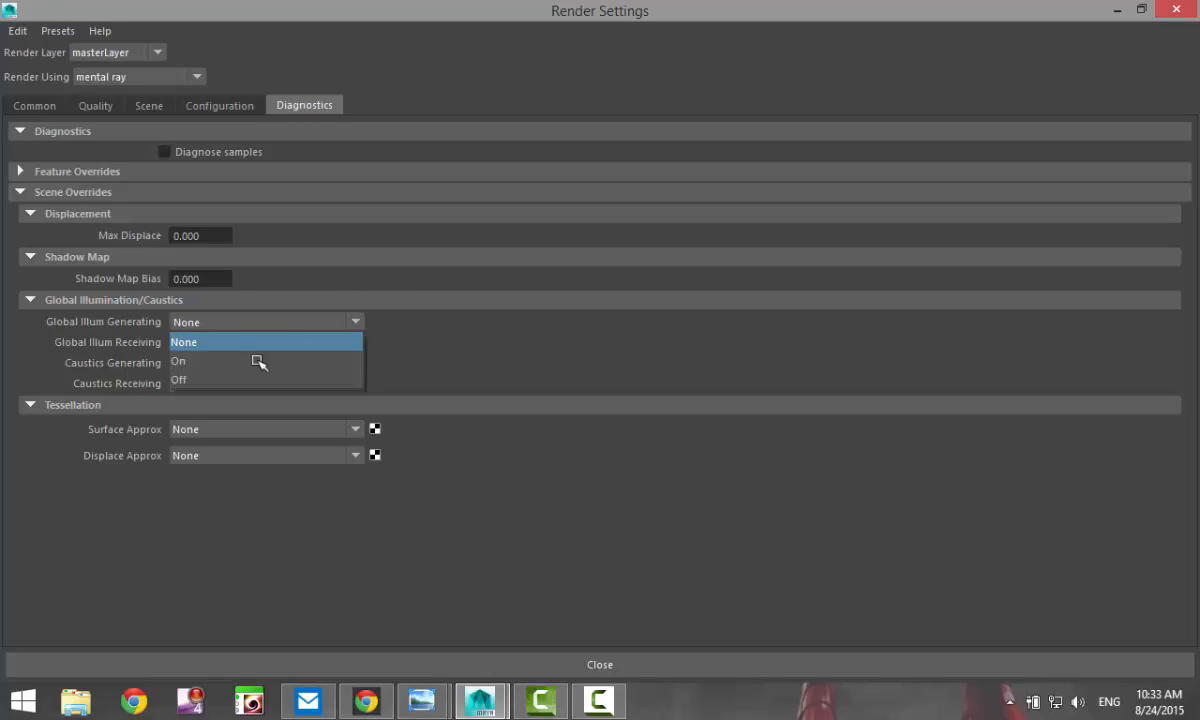
click(235, 361)
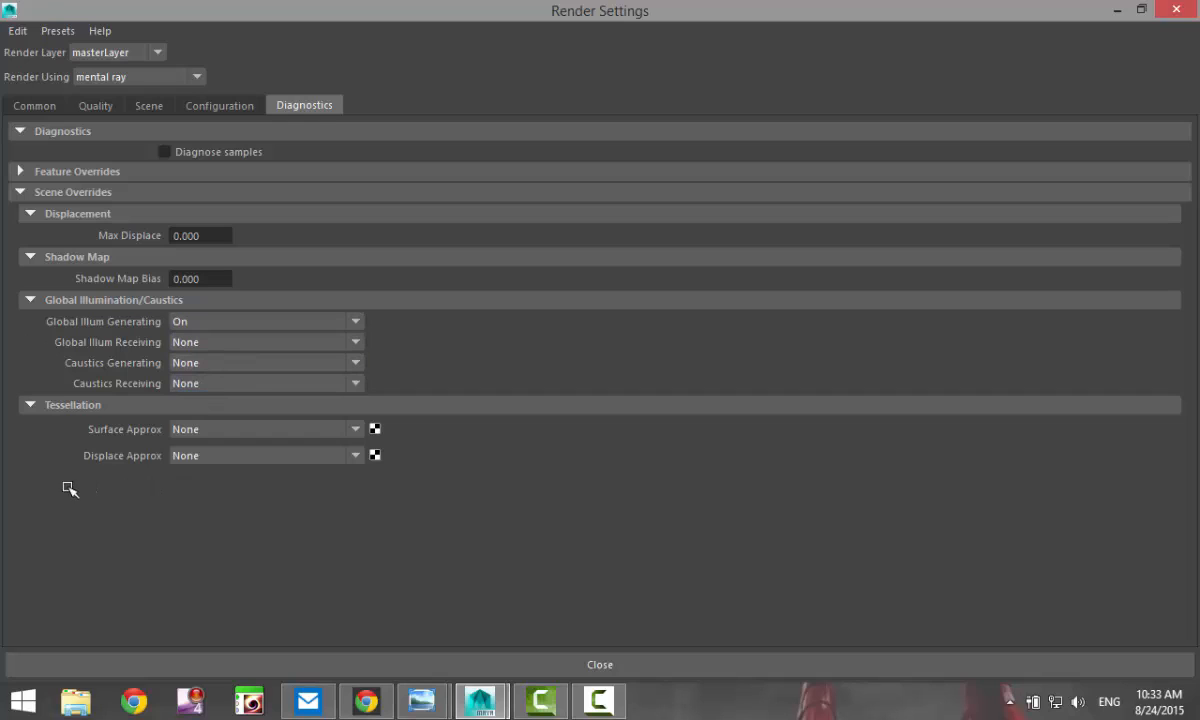
click(330, 341)
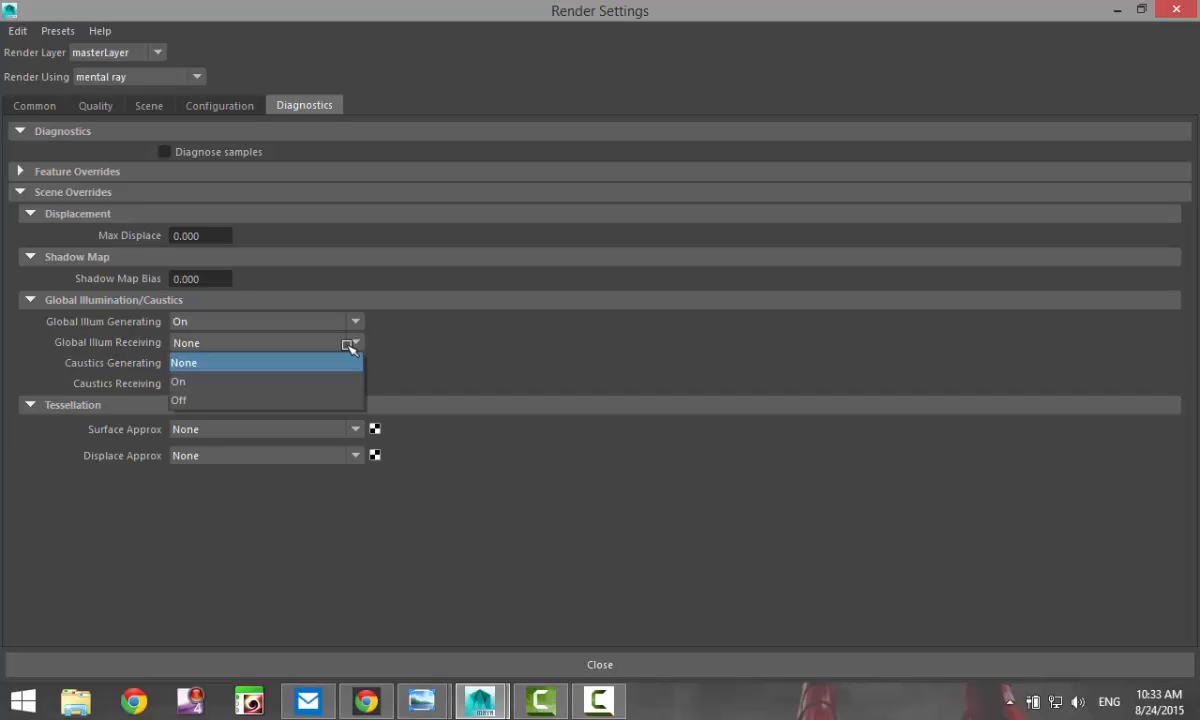
click(299, 379)
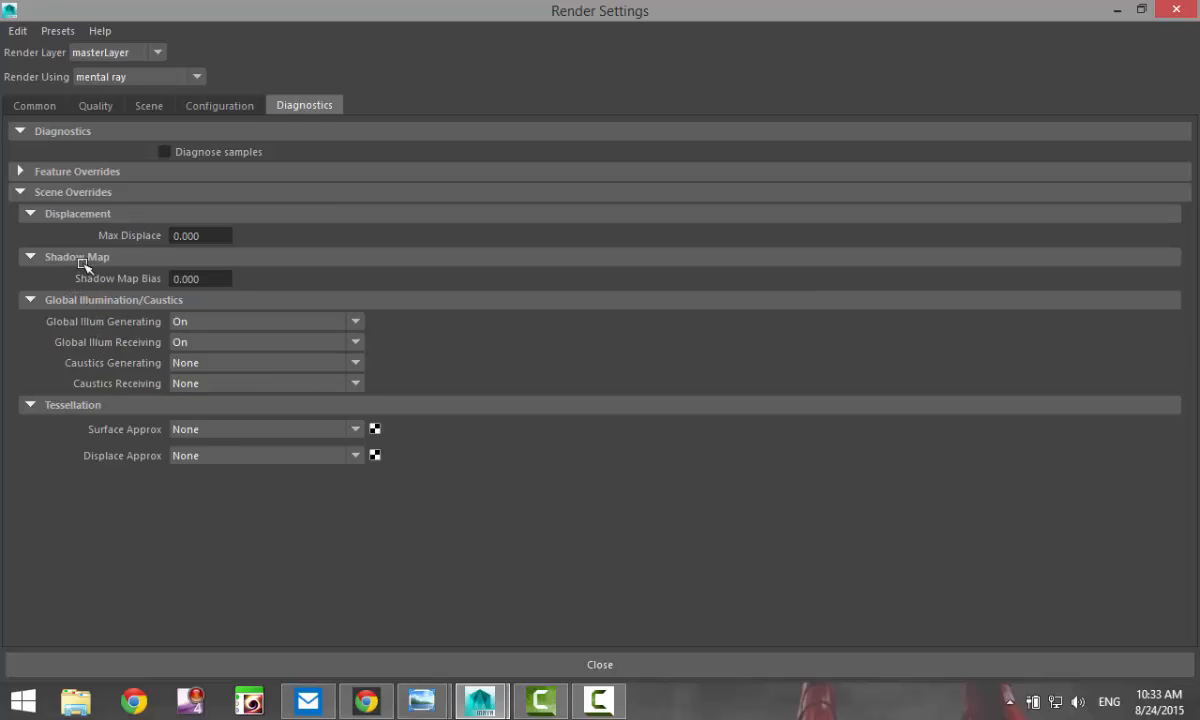
Check the mental ray feature overrides and create an Image Based Lighting environment for the scene
click(19, 171)
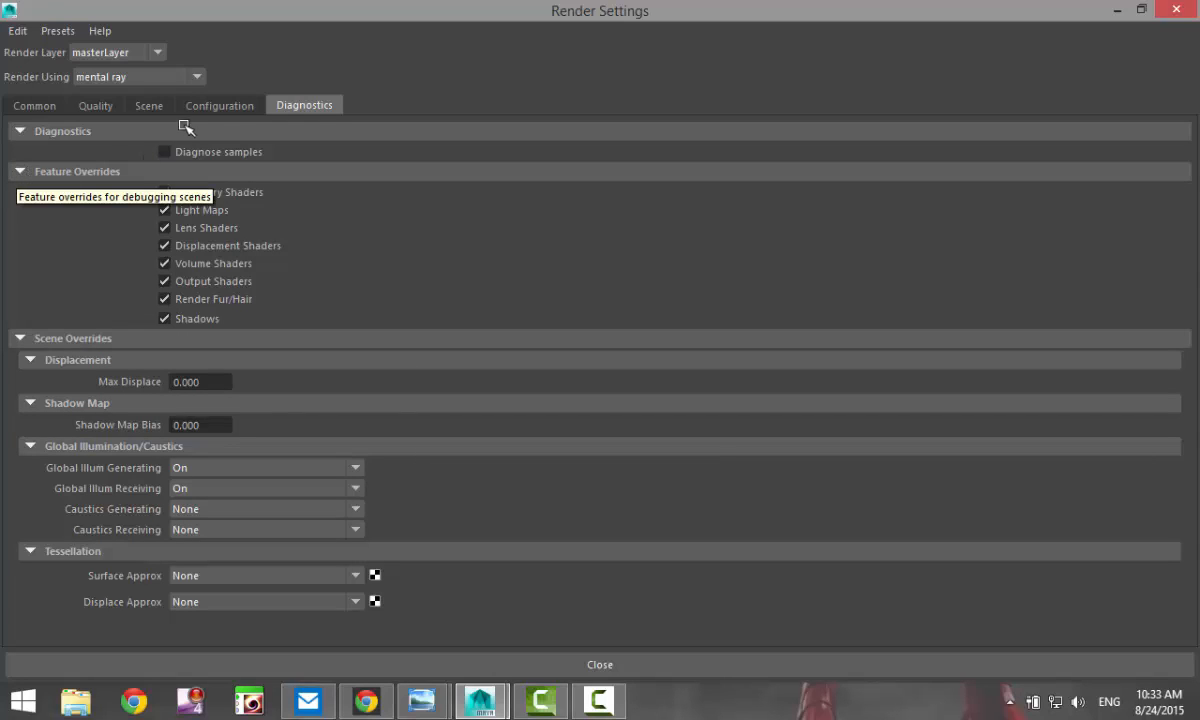
click(226, 105)
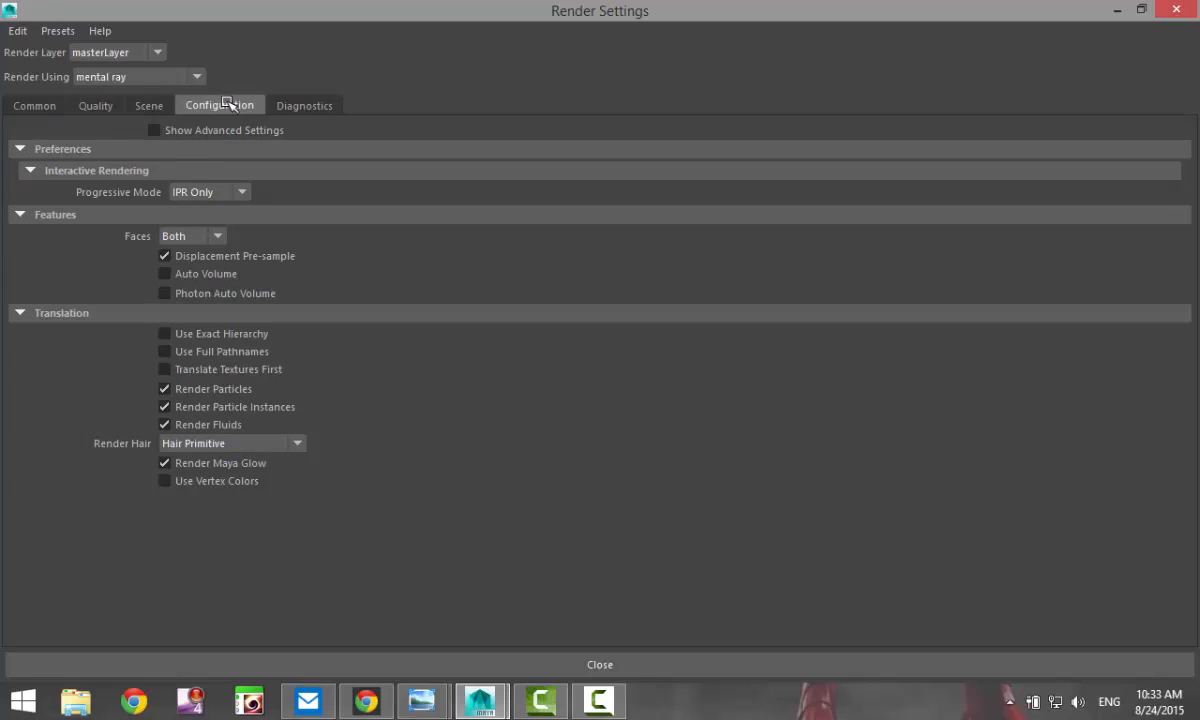
click(149, 106)
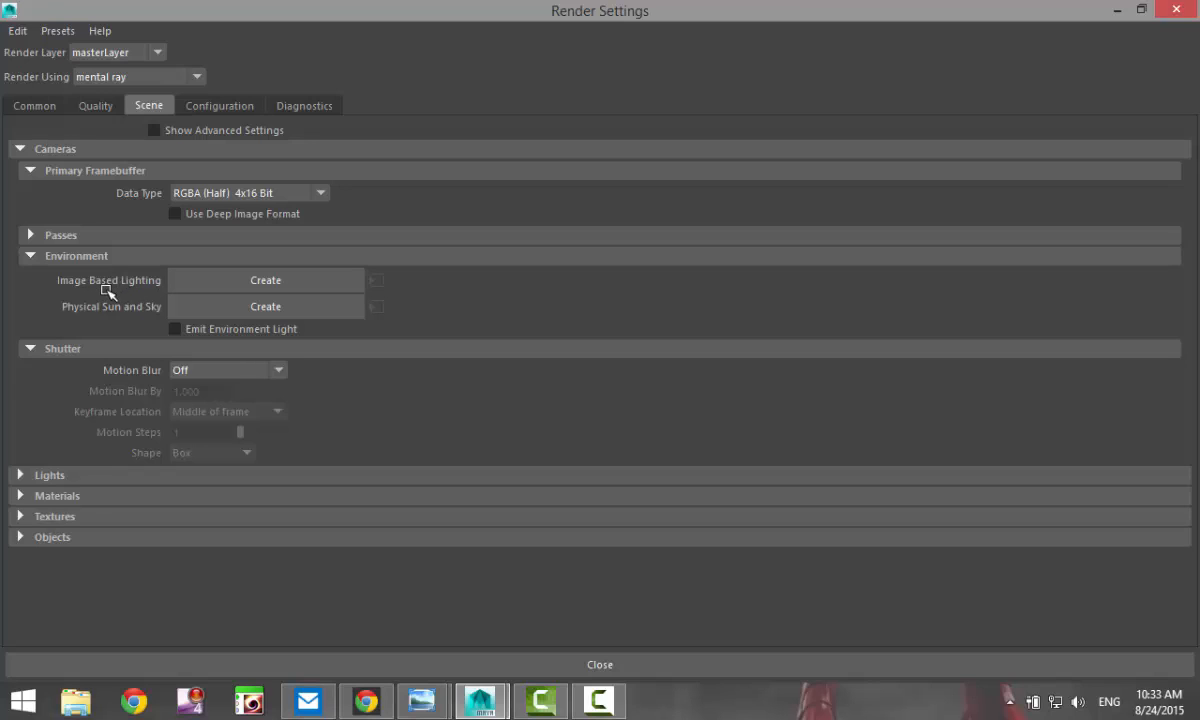
click(268, 281)
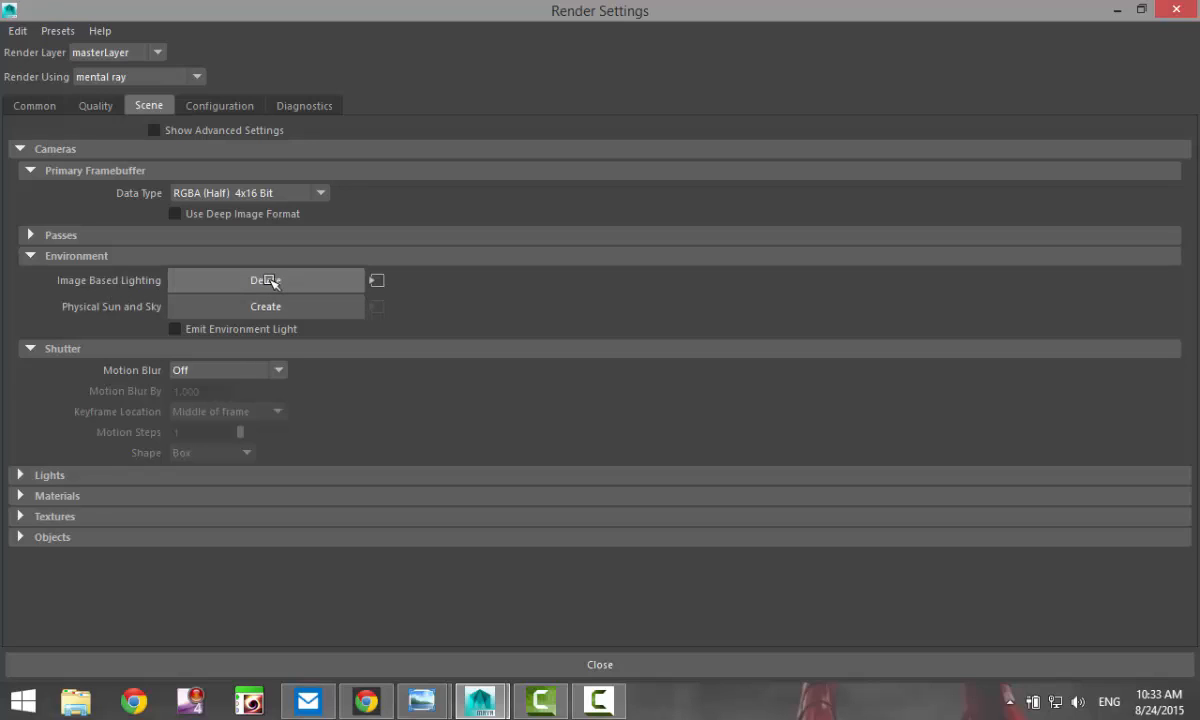
Load Tokyo_BigSight_3k.hdr from the maya HDRI folder as the Image Based Lighting image and render the current frame
click(1112, 10)
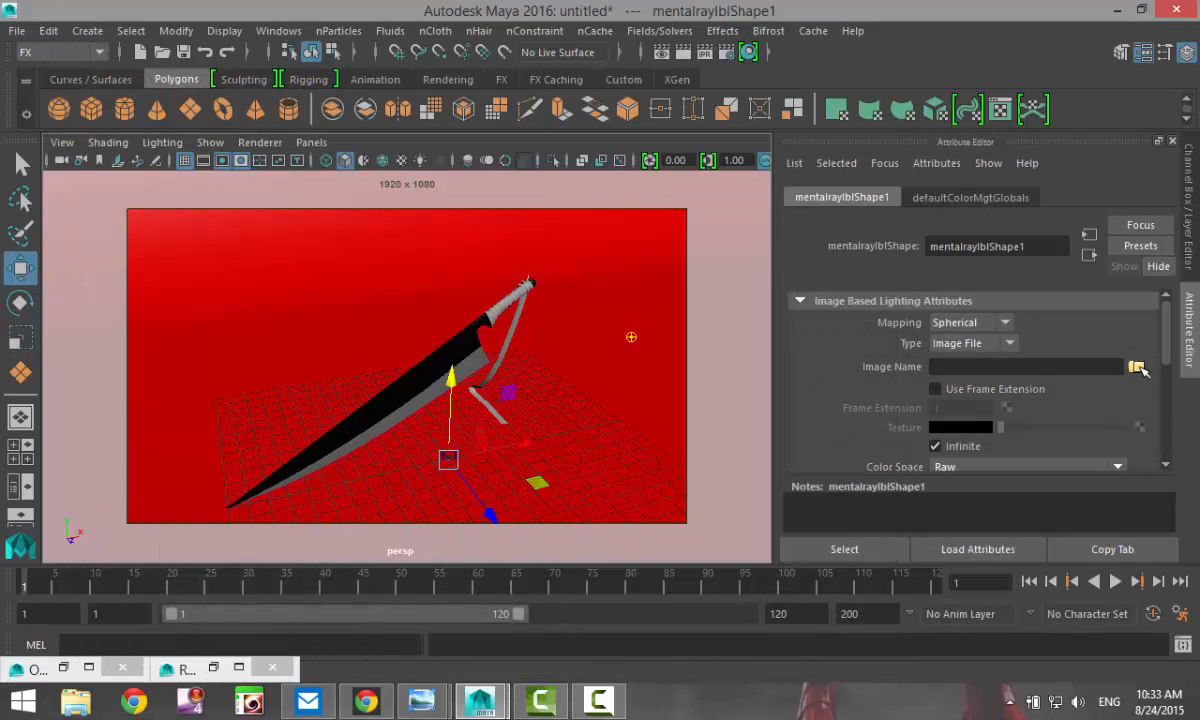
click(1137, 367)
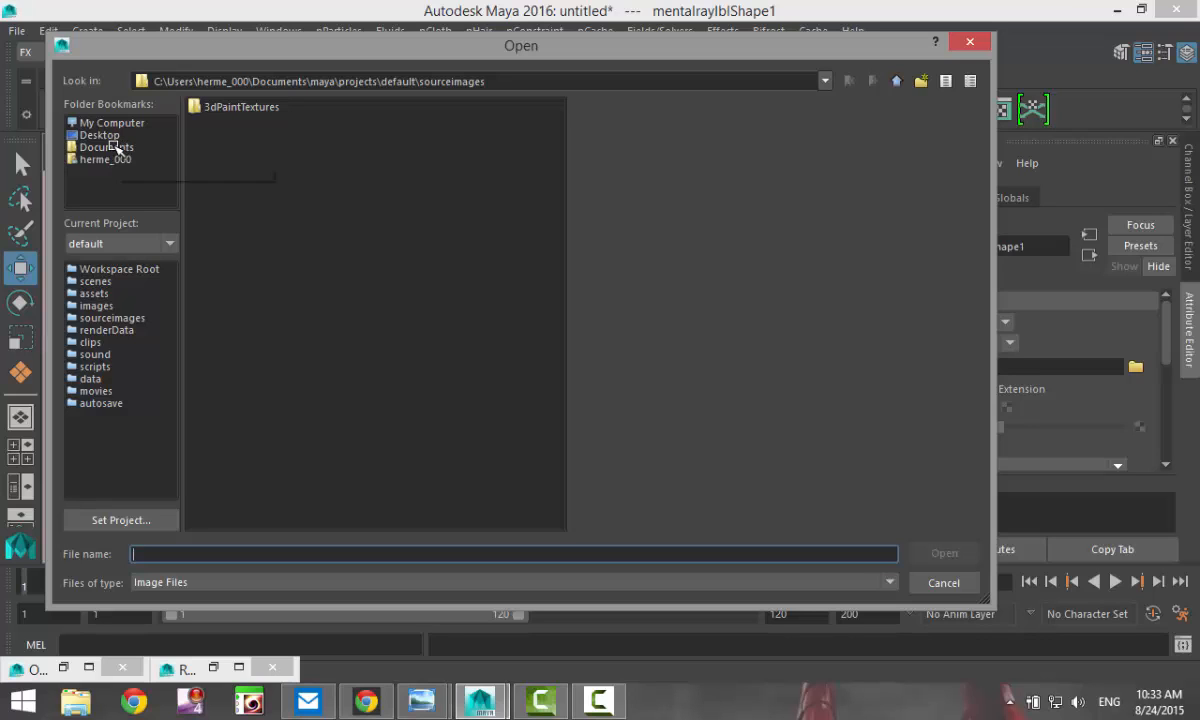
click(118, 148)
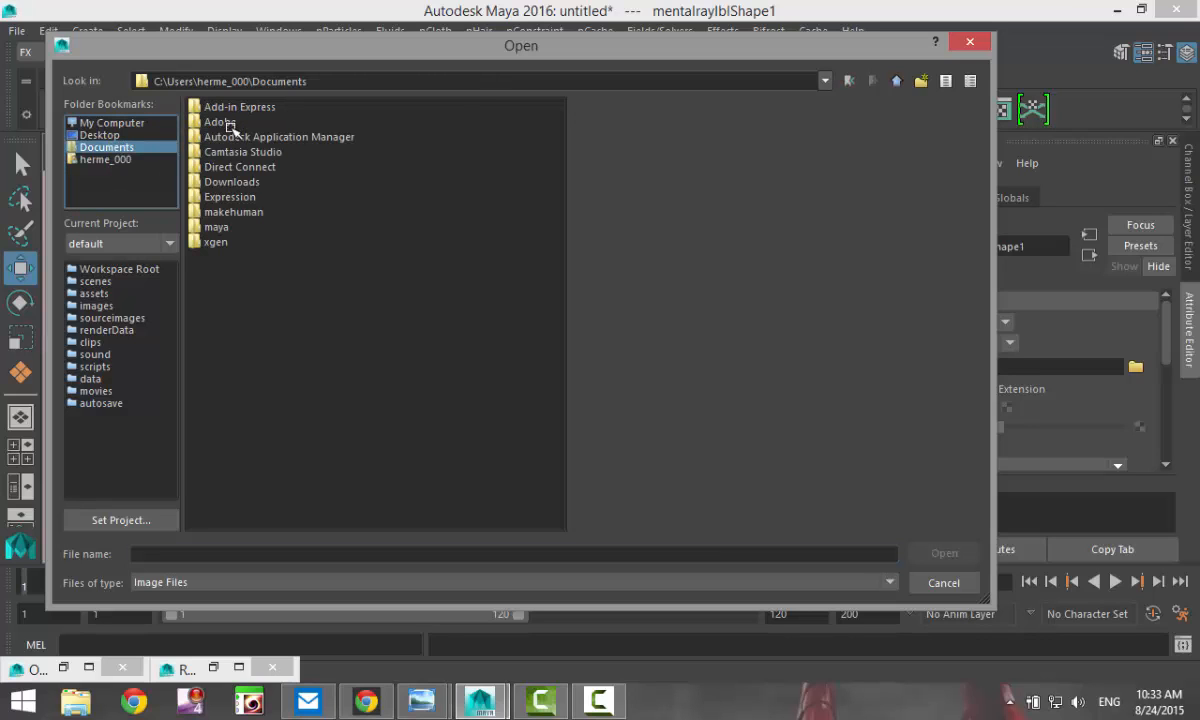
double_click(216, 227)
double_click(220, 132)
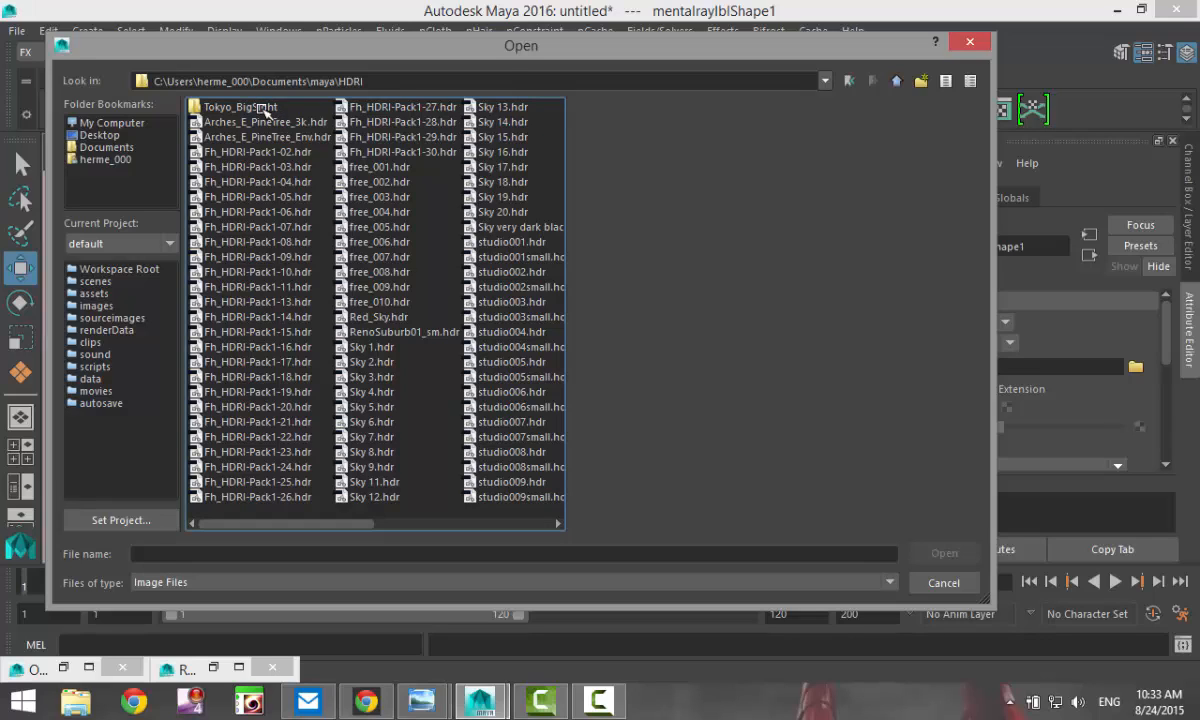
double_click(265, 108)
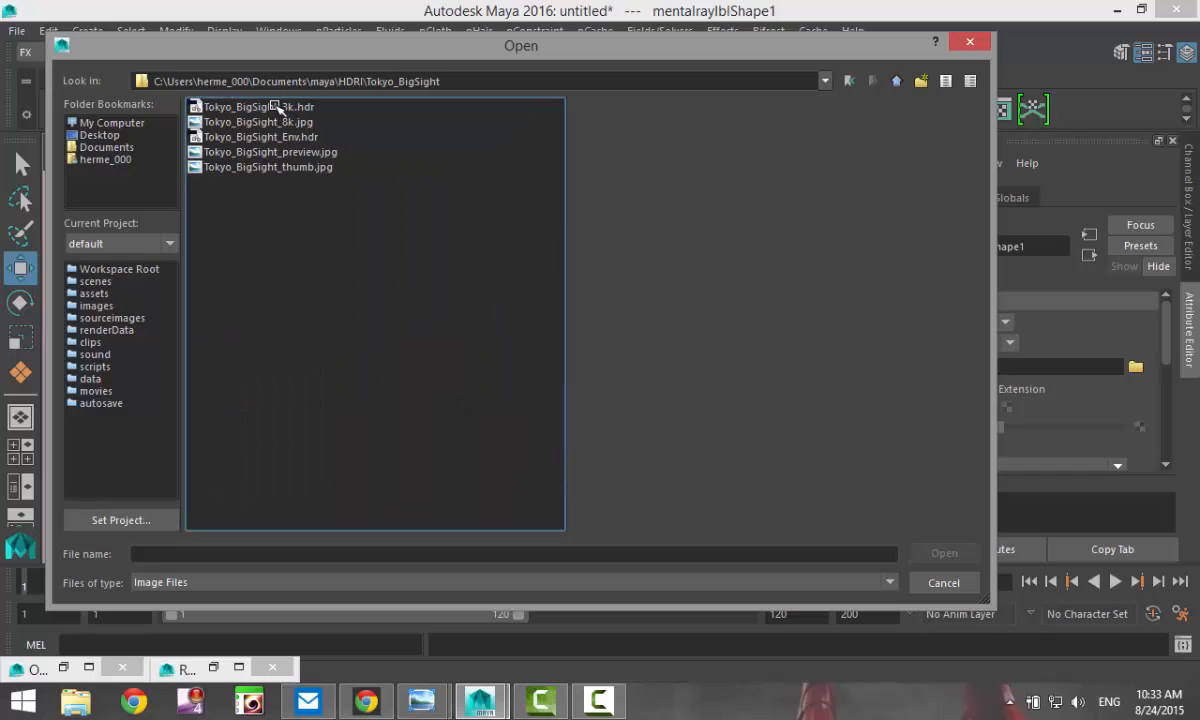
click(265, 107)
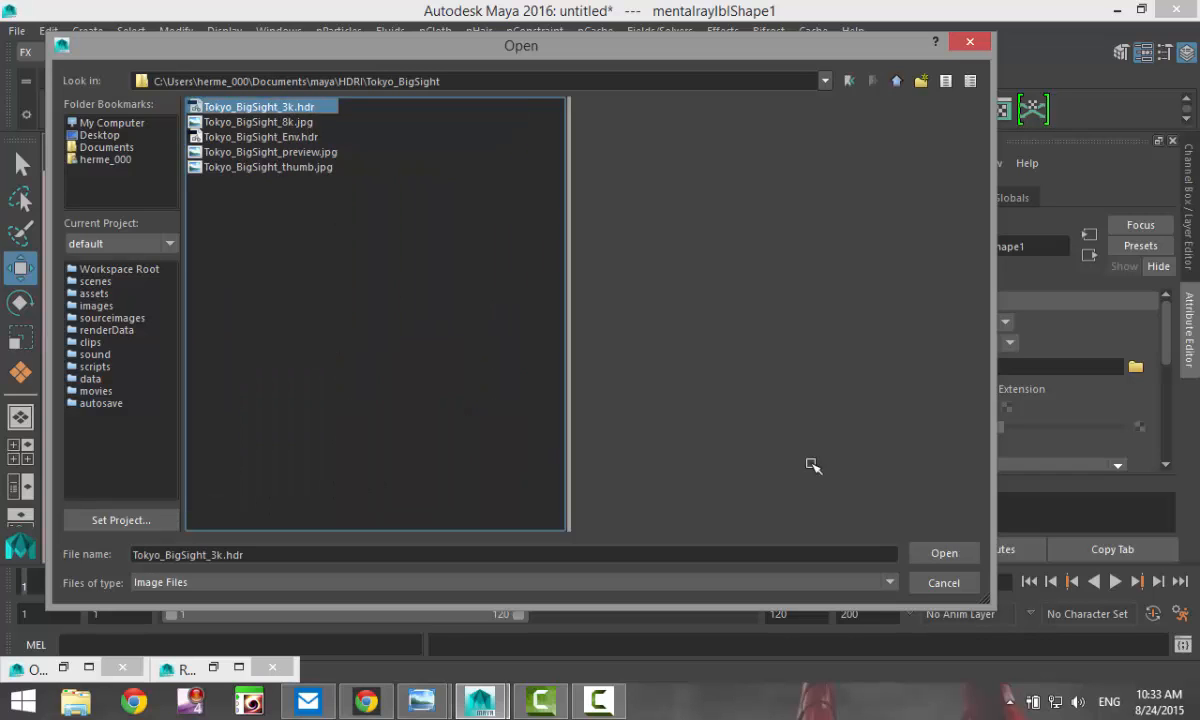
click(944, 553)
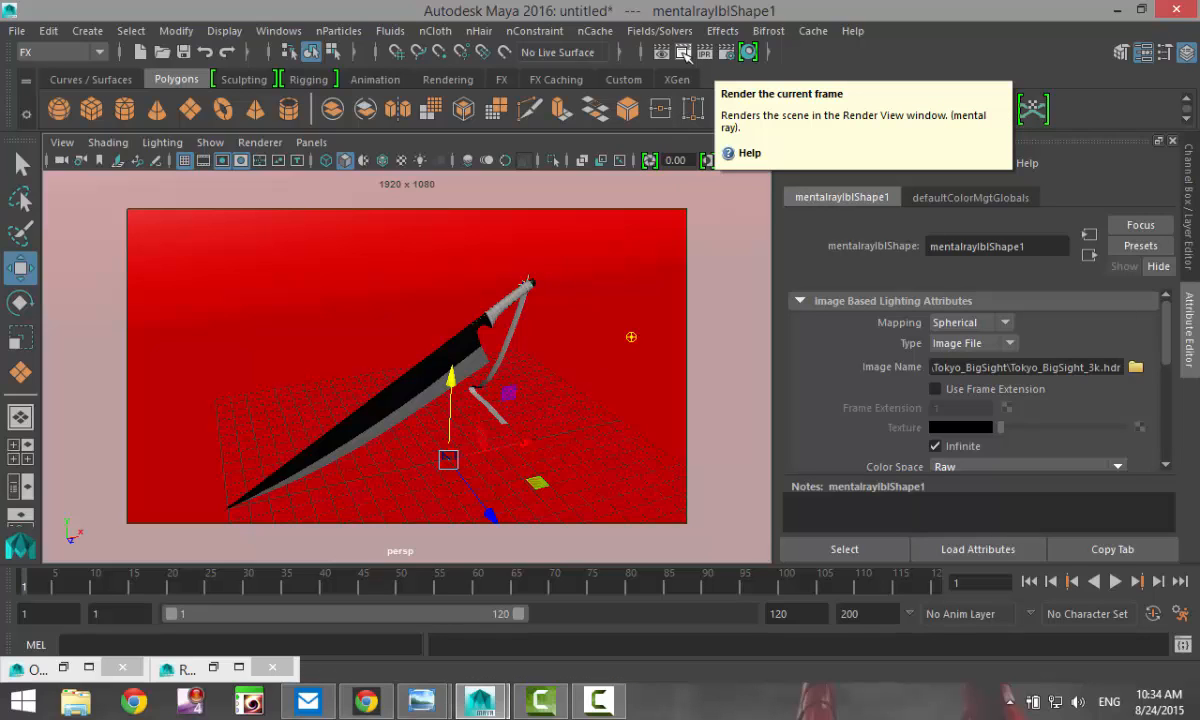
click(686, 55)
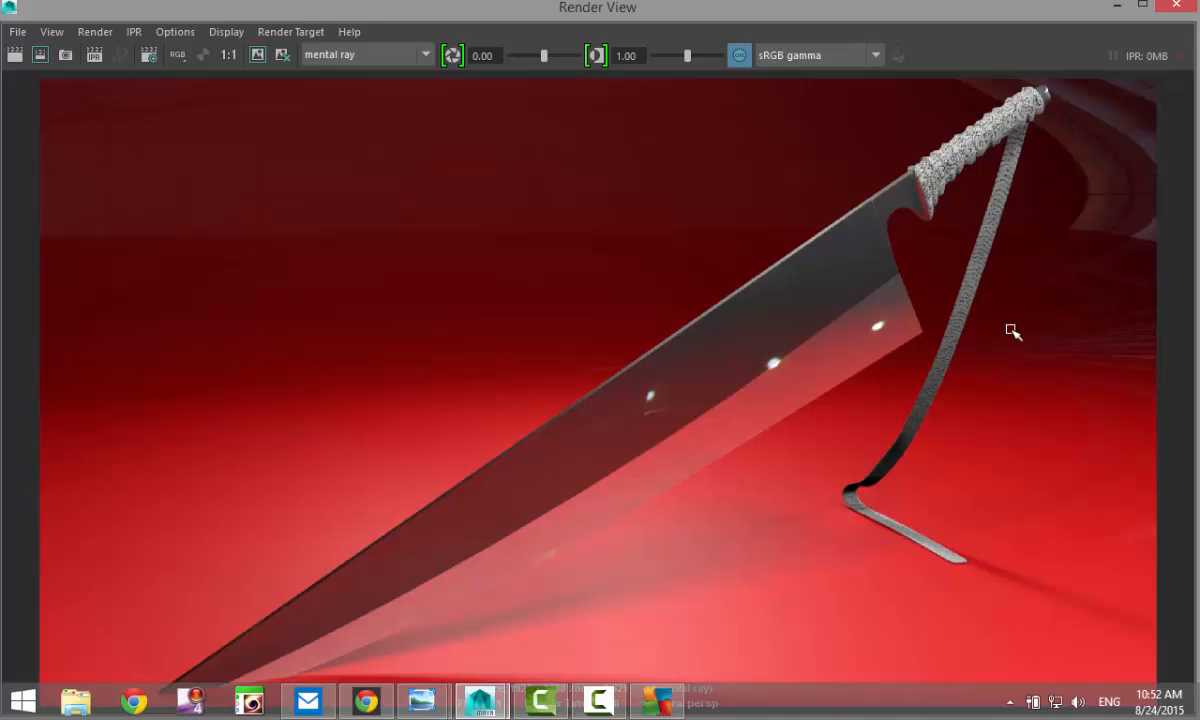
Enter New2 as the bookmark name in the perspective camera's bookmark editor and apply it
click(1115, 7)
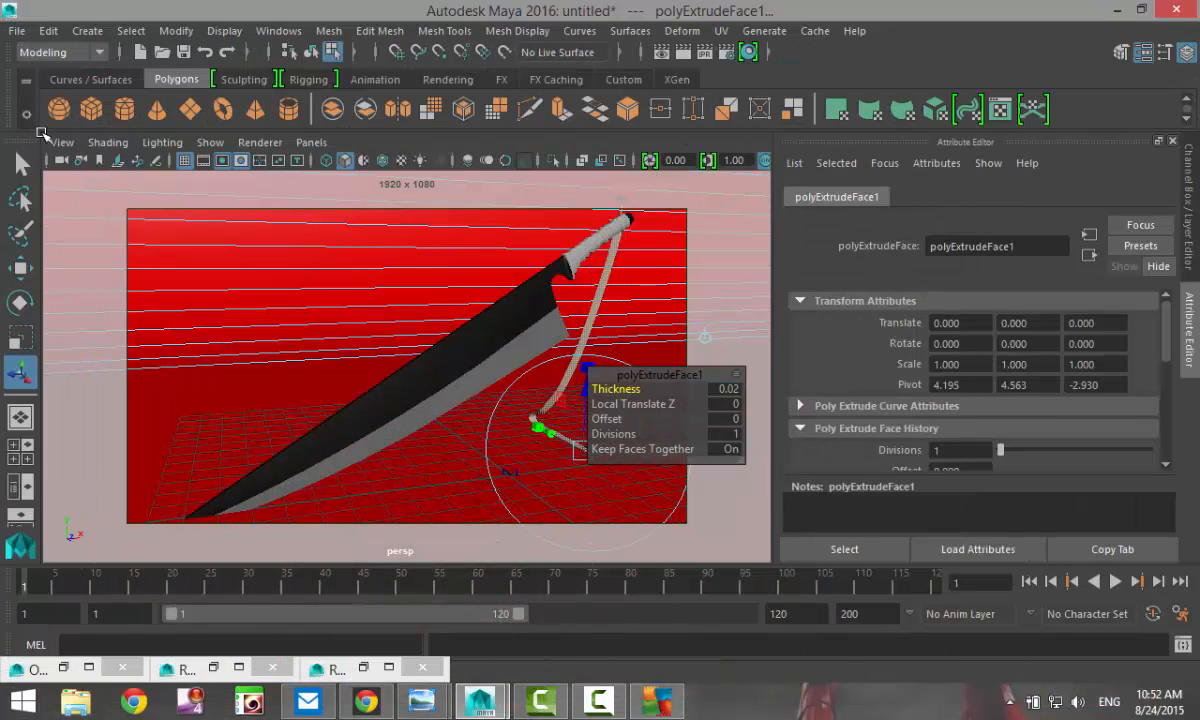
click(62, 143)
mouse_move(232, 382)
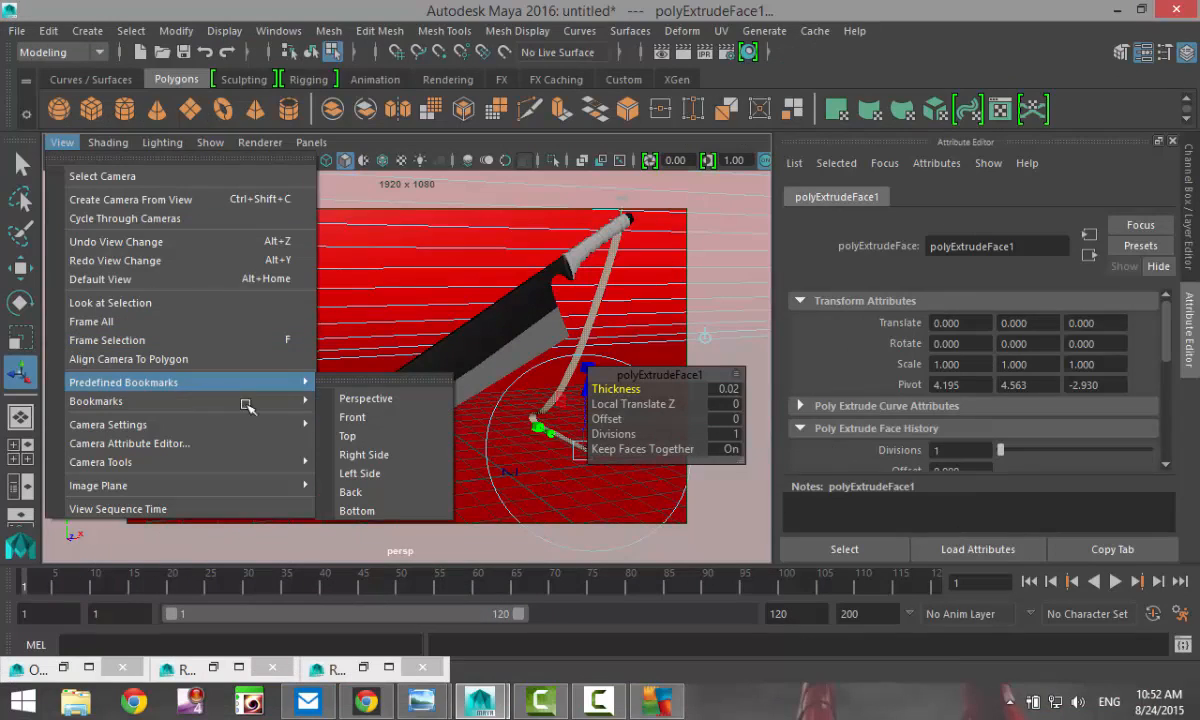
mouse_move(318, 401)
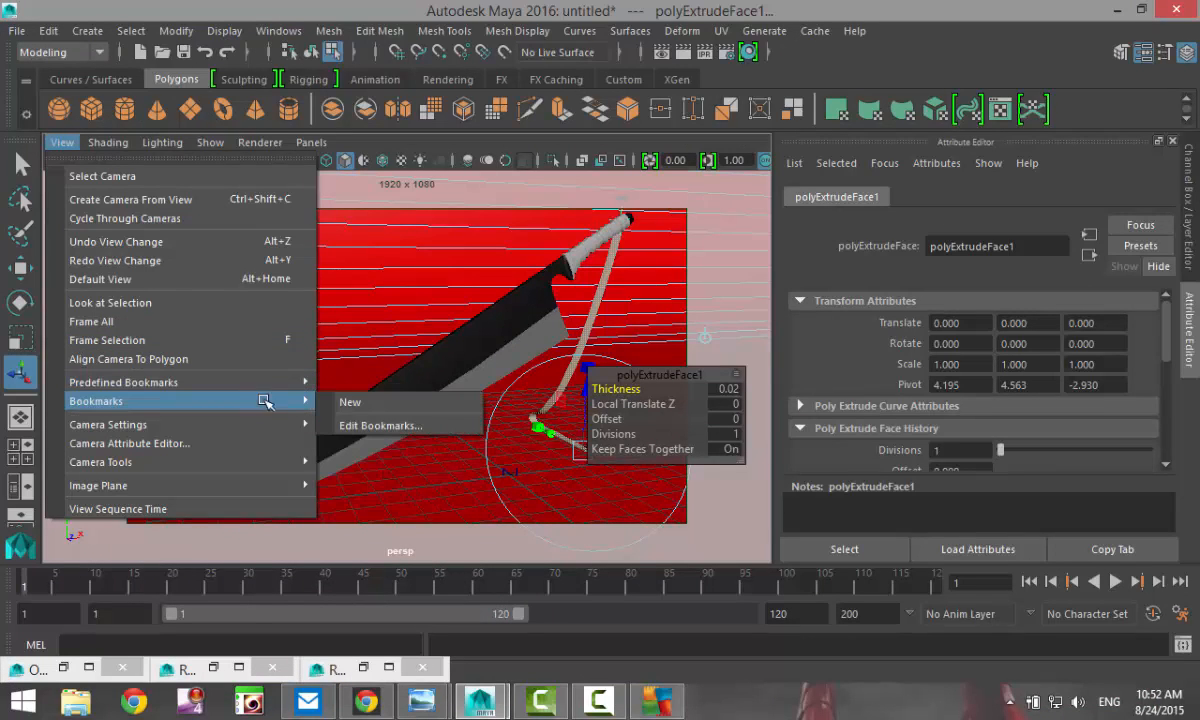
click(395, 421)
click(617, 466)
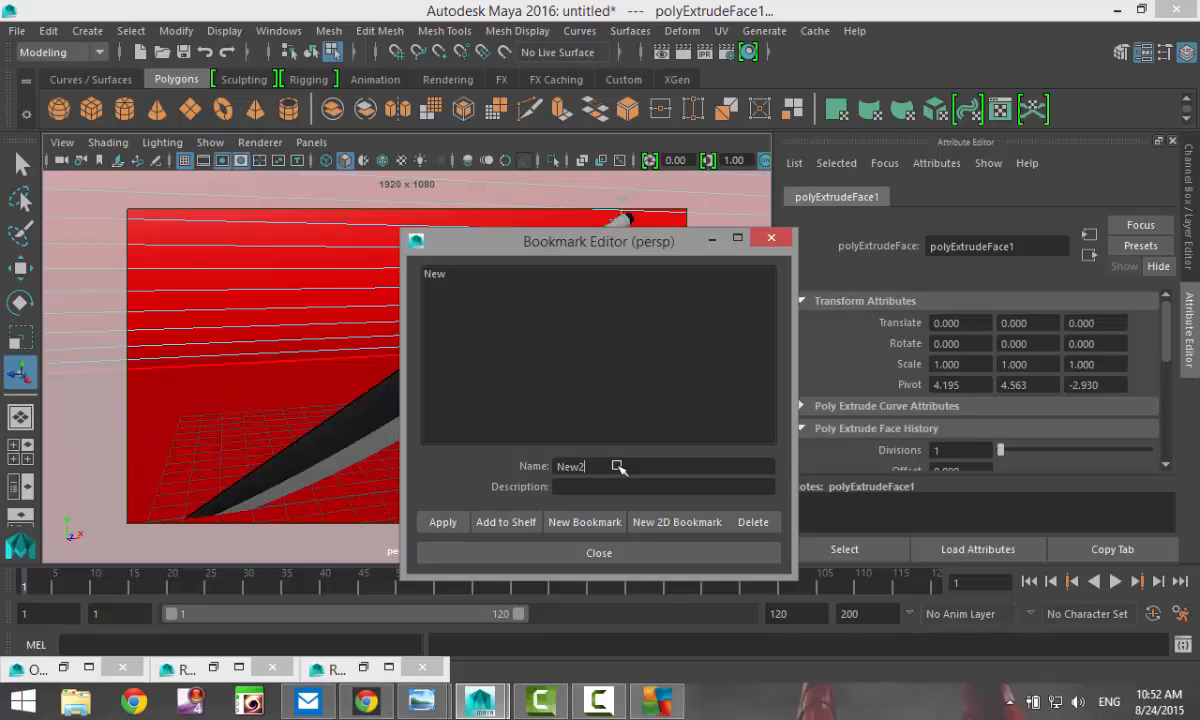
click(442, 522)
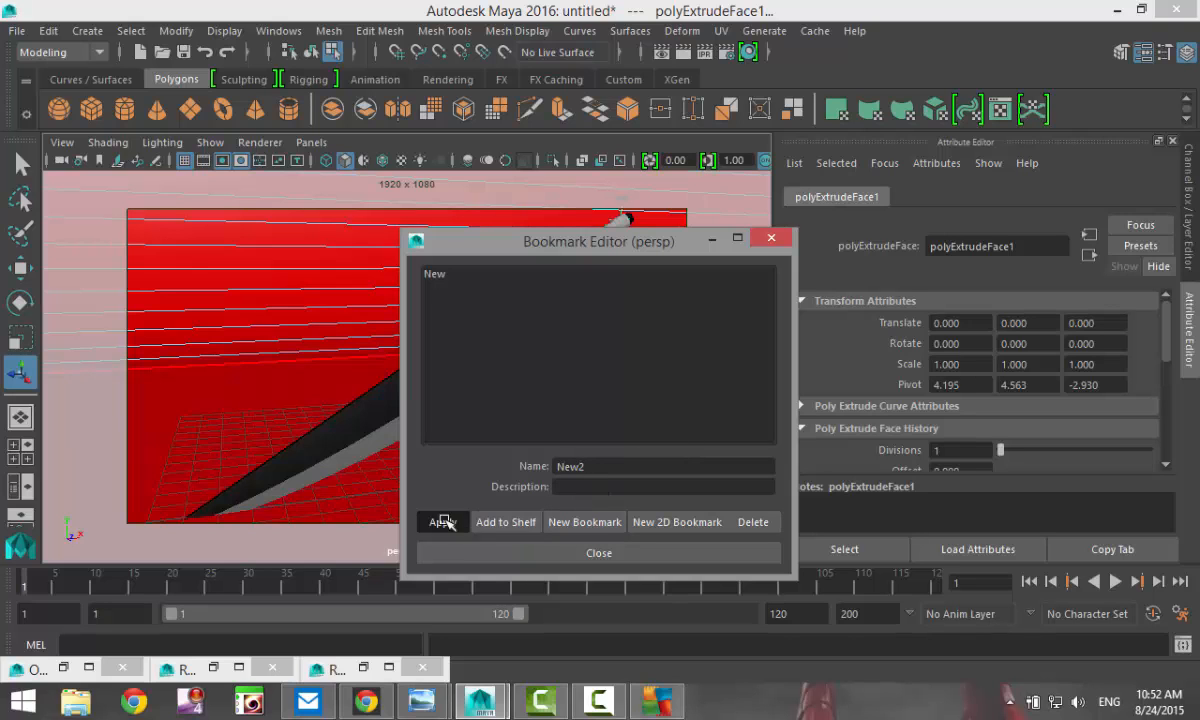
click(514, 554)
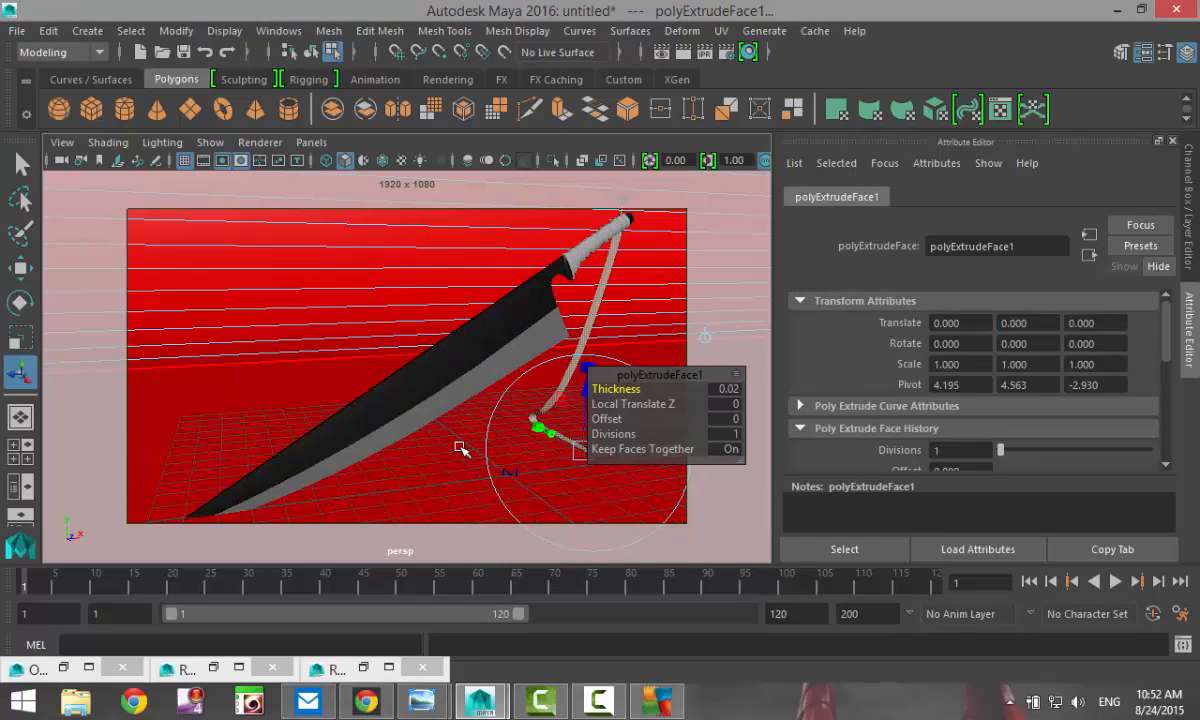
Return to object selection and select the sword blade
scroll(440, 428, up, 1)
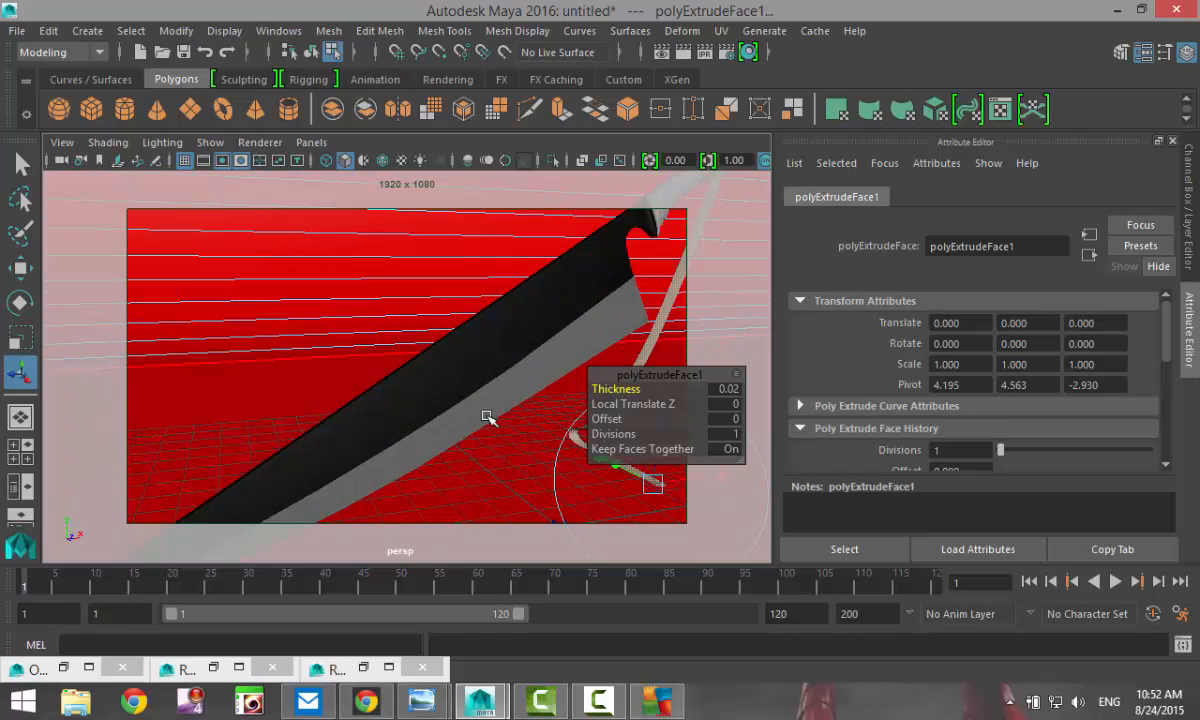
scroll(470, 440, up, 1)
click(458, 338)
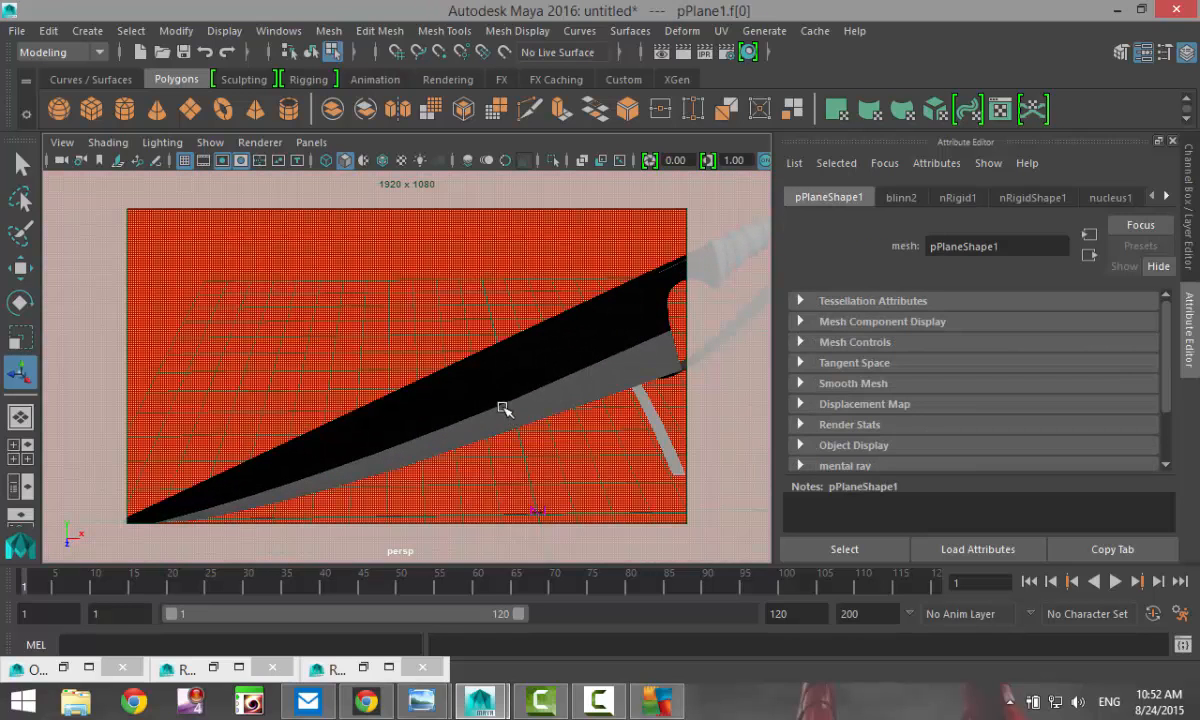
right_click(482, 343)
right_drag(514, 360, 604, 134)
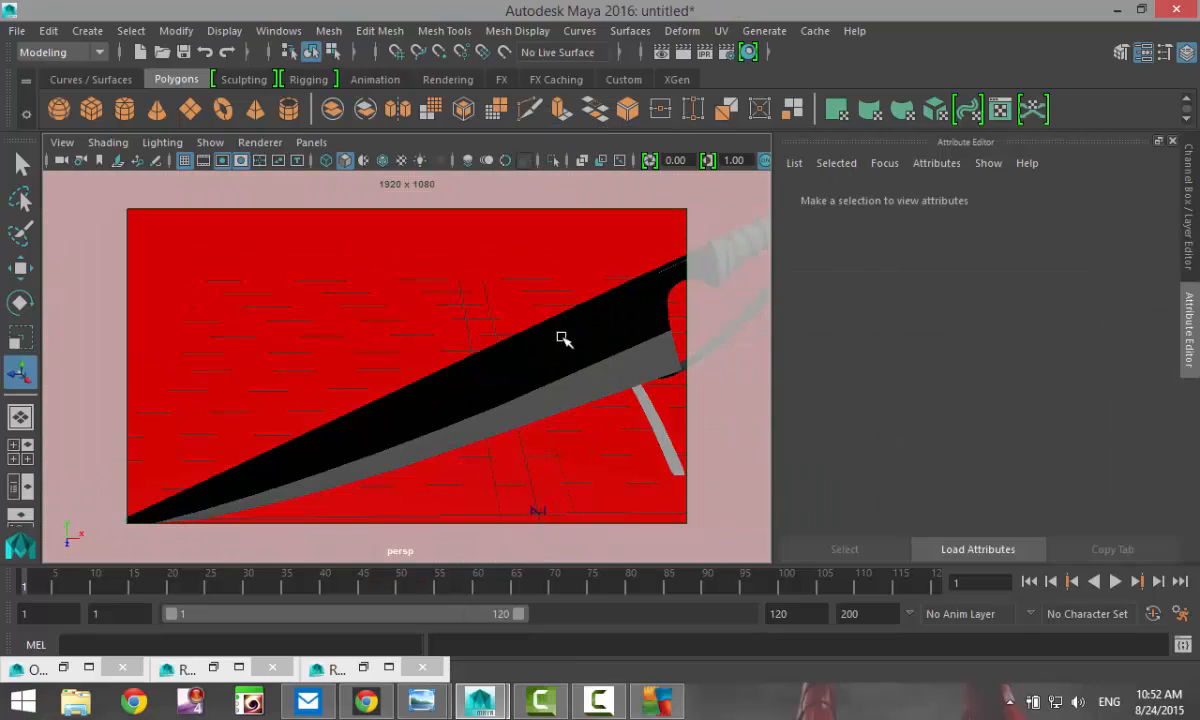
click(563, 348)
Bevel the row of edges along the blade's back with a fraction of 0.5 and 1 segment
scroll(458, 445, up, 1)
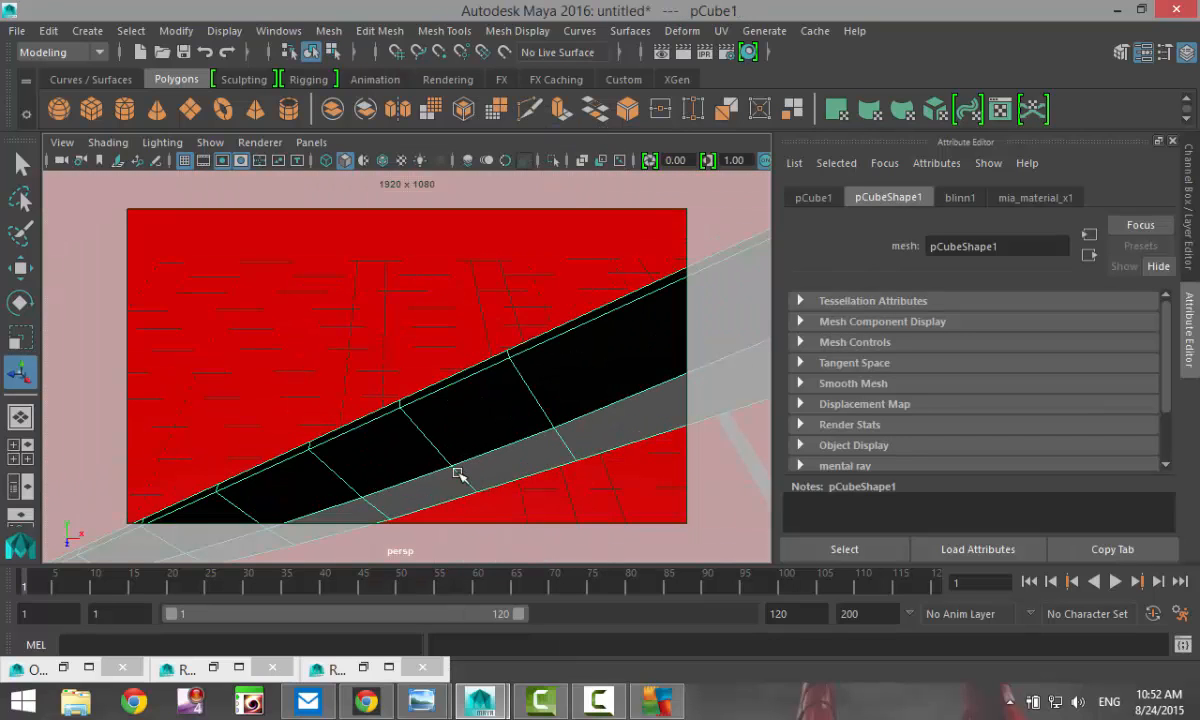
scroll(435, 446, down, 1)
scroll(430, 450, up, 1)
alt+drag(465, 447, 516, 433)
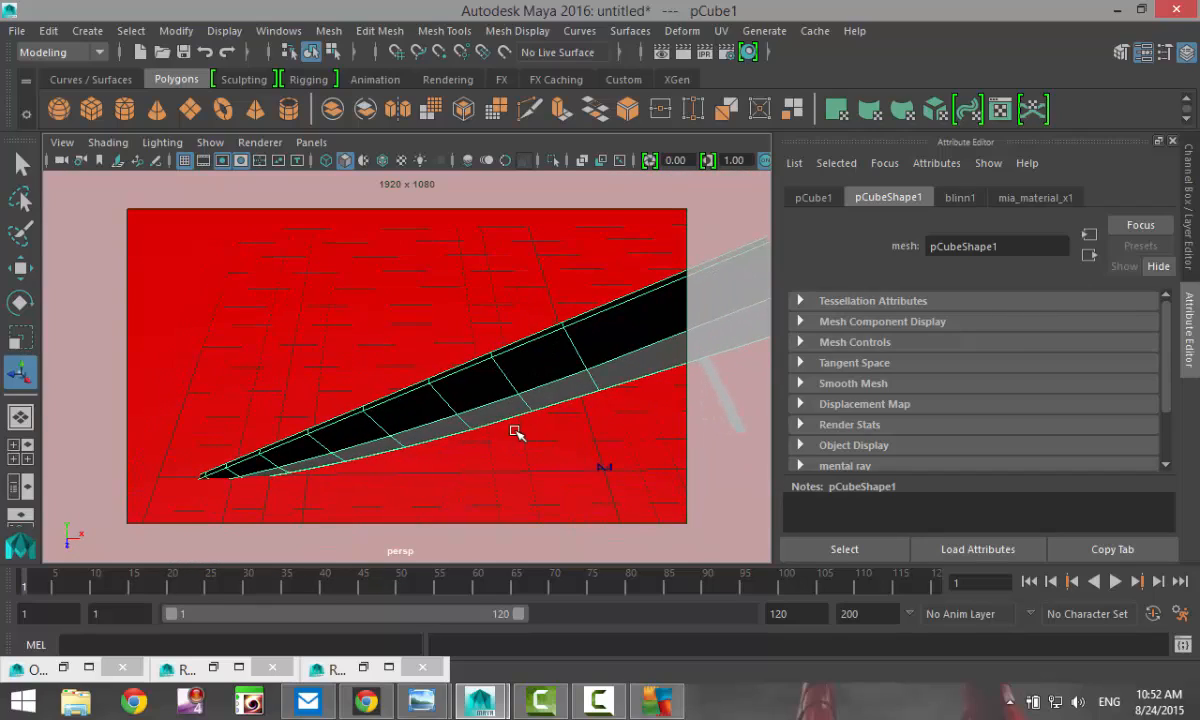
right_drag(520, 325, 531, 110)
click(520, 347)
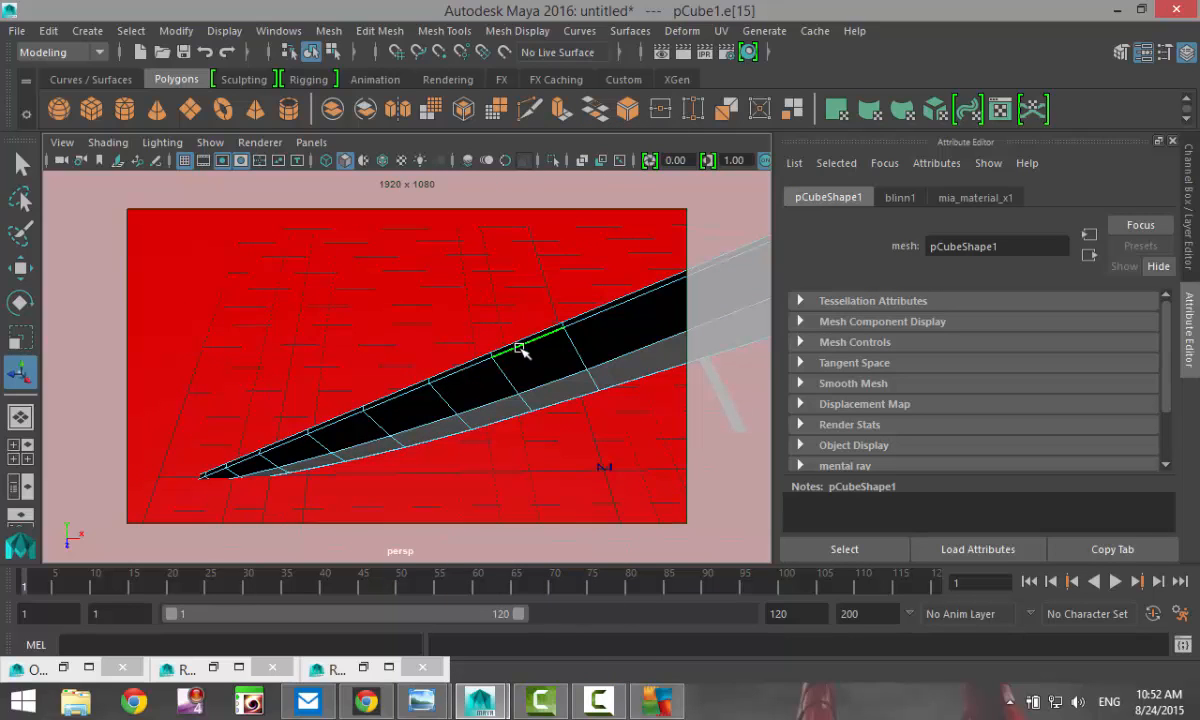
shift+click(298, 441)
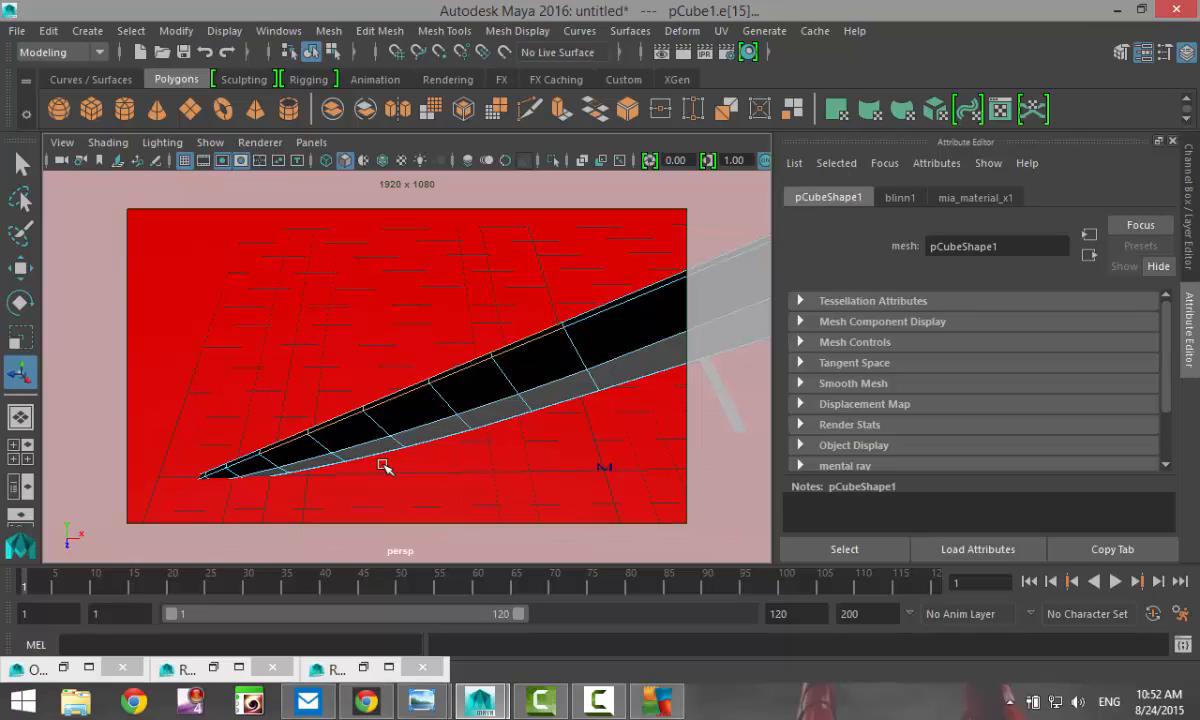
alt+drag(383, 469, 478, 432)
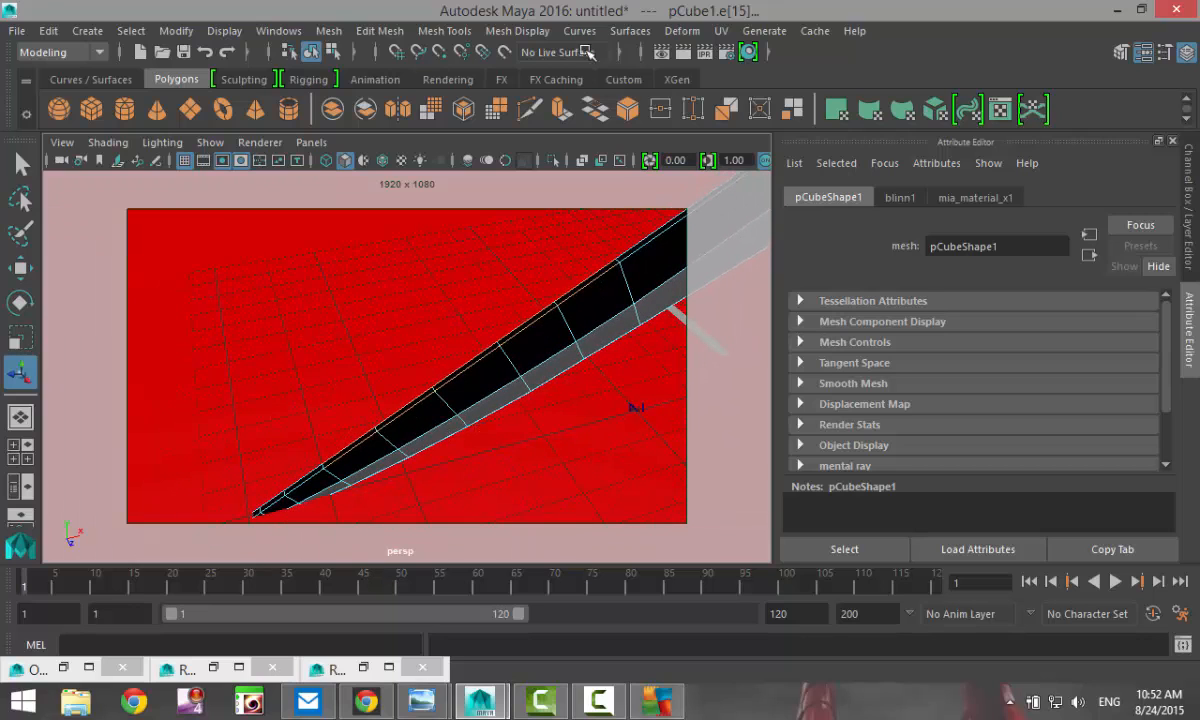
click(379, 32)
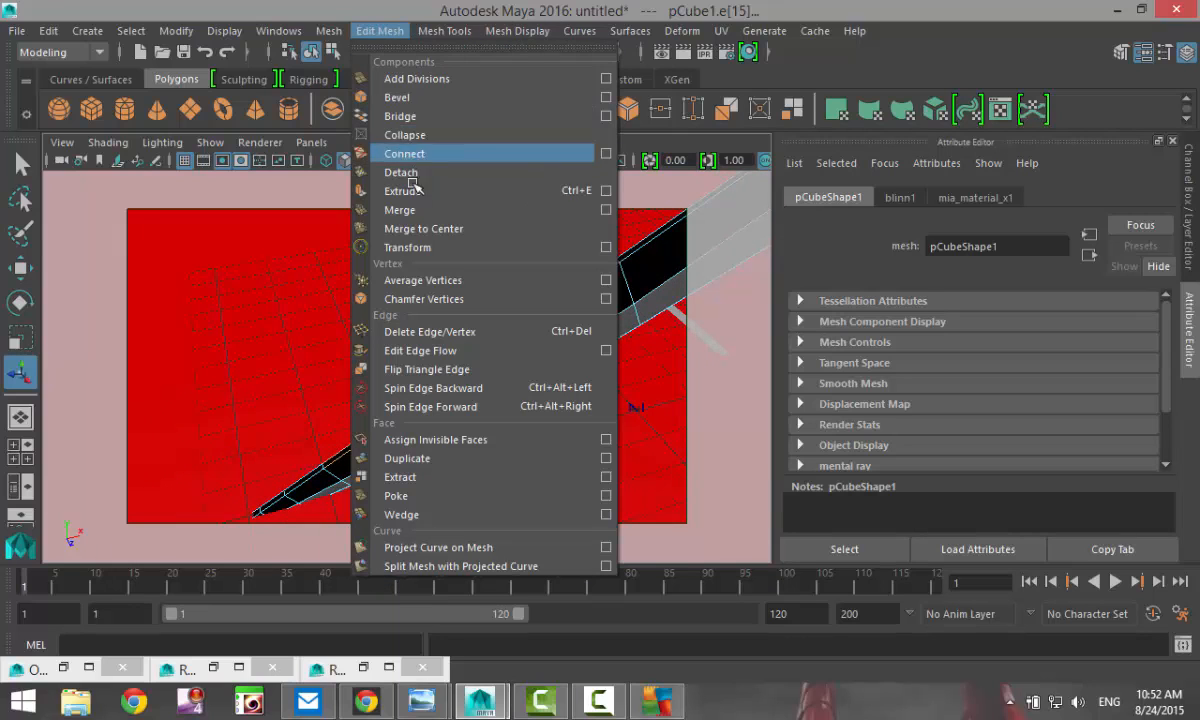
click(419, 99)
scroll(446, 406, up, 3)
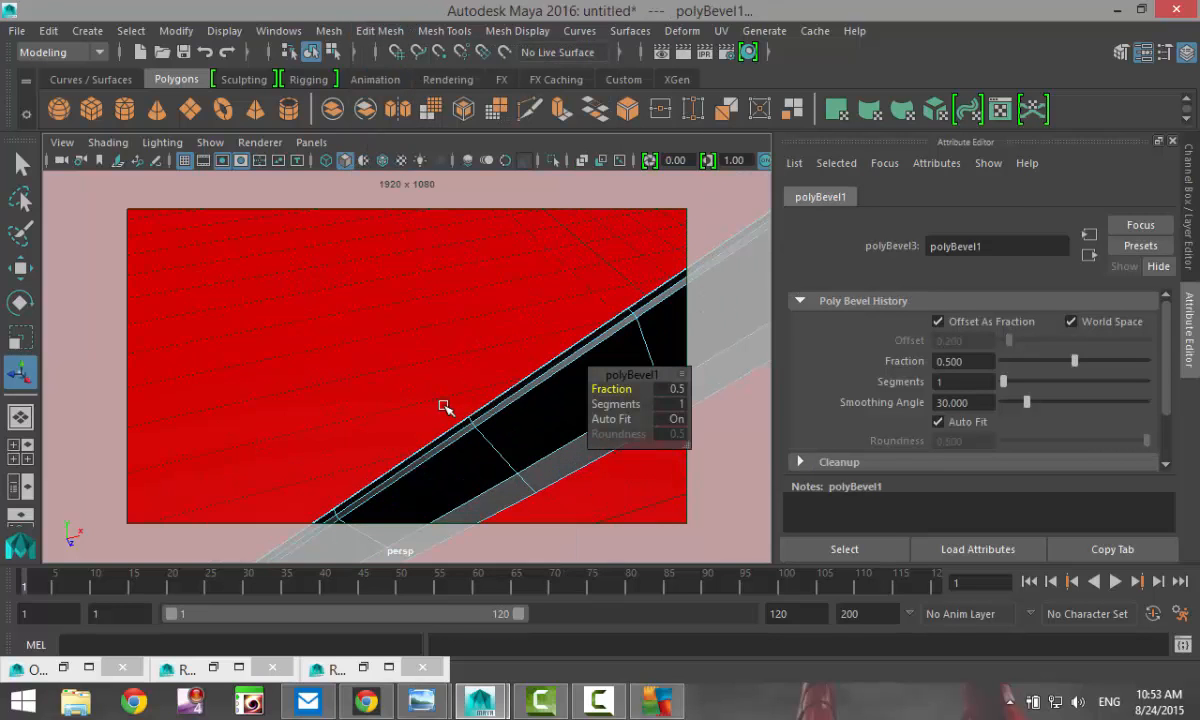
alt+drag(446, 406, 410, 415)
click(455, 412)
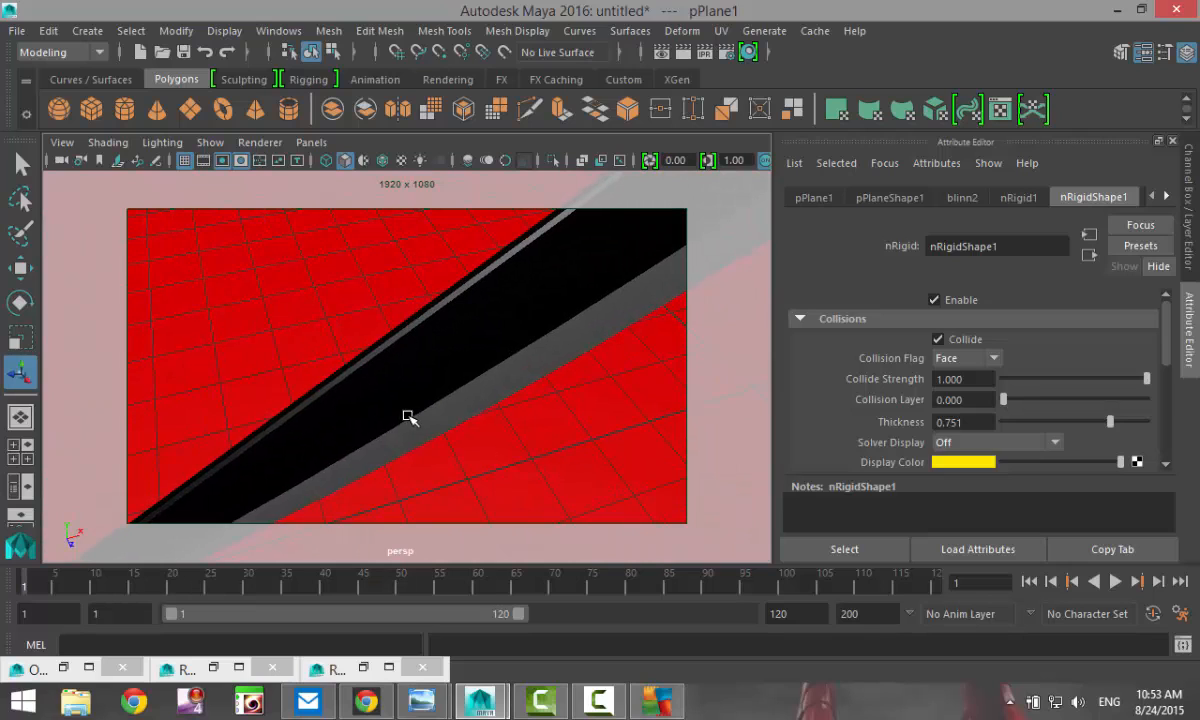
Restore the bookmarked perspective view of the whole sword and render the current frame
click(64, 145)
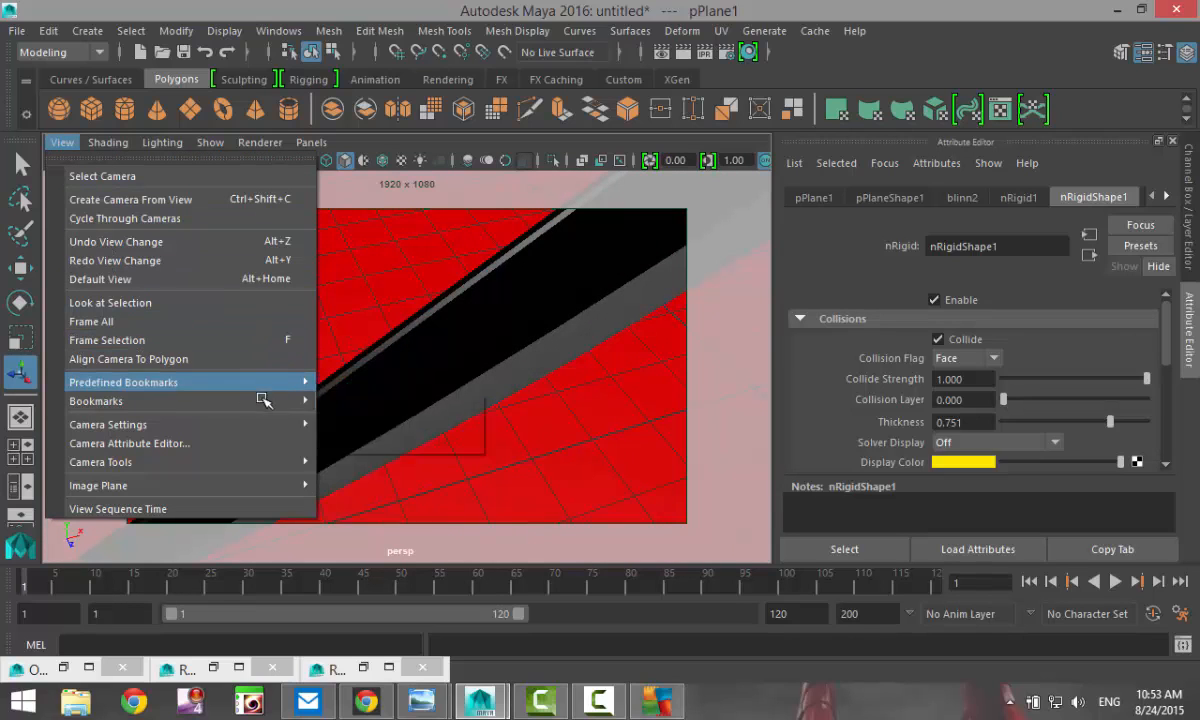
mouse_move(263, 400)
click(425, 421)
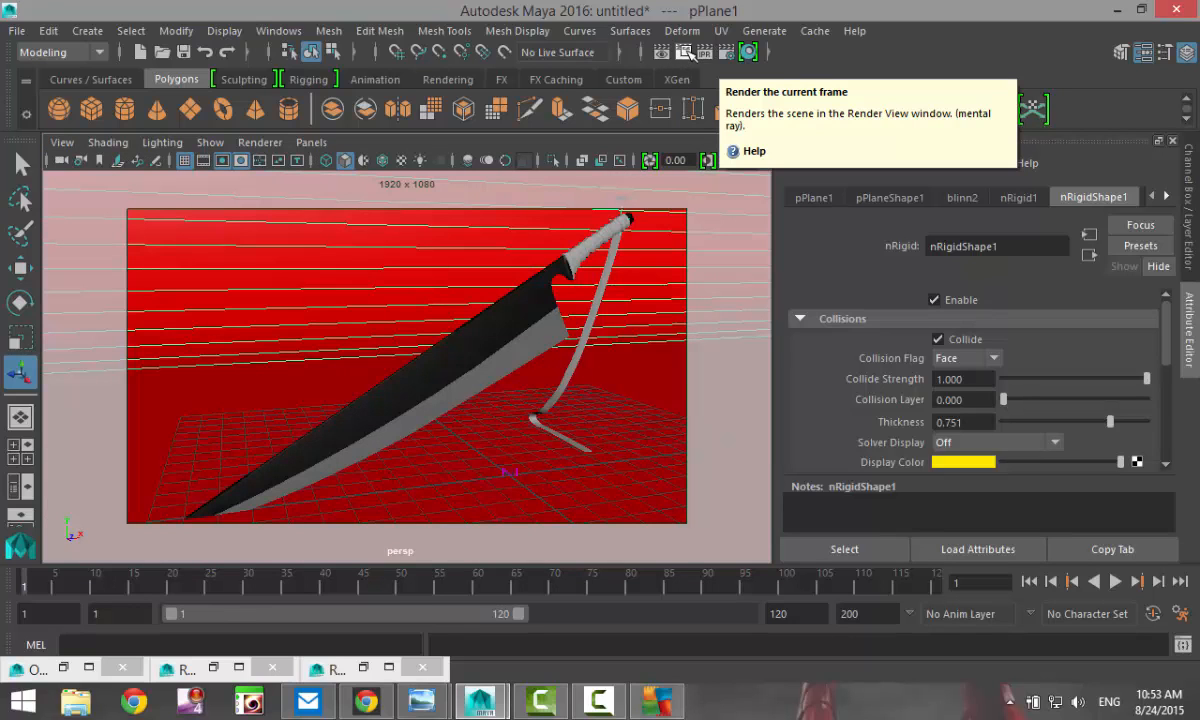
click(687, 52)
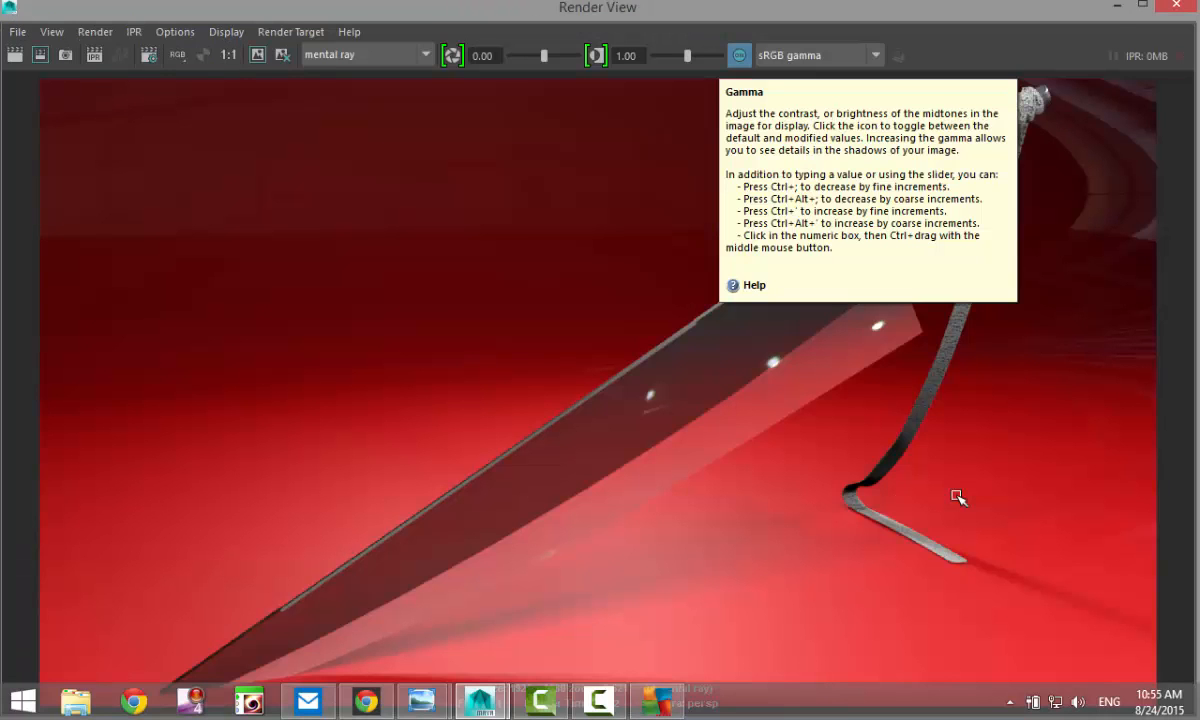